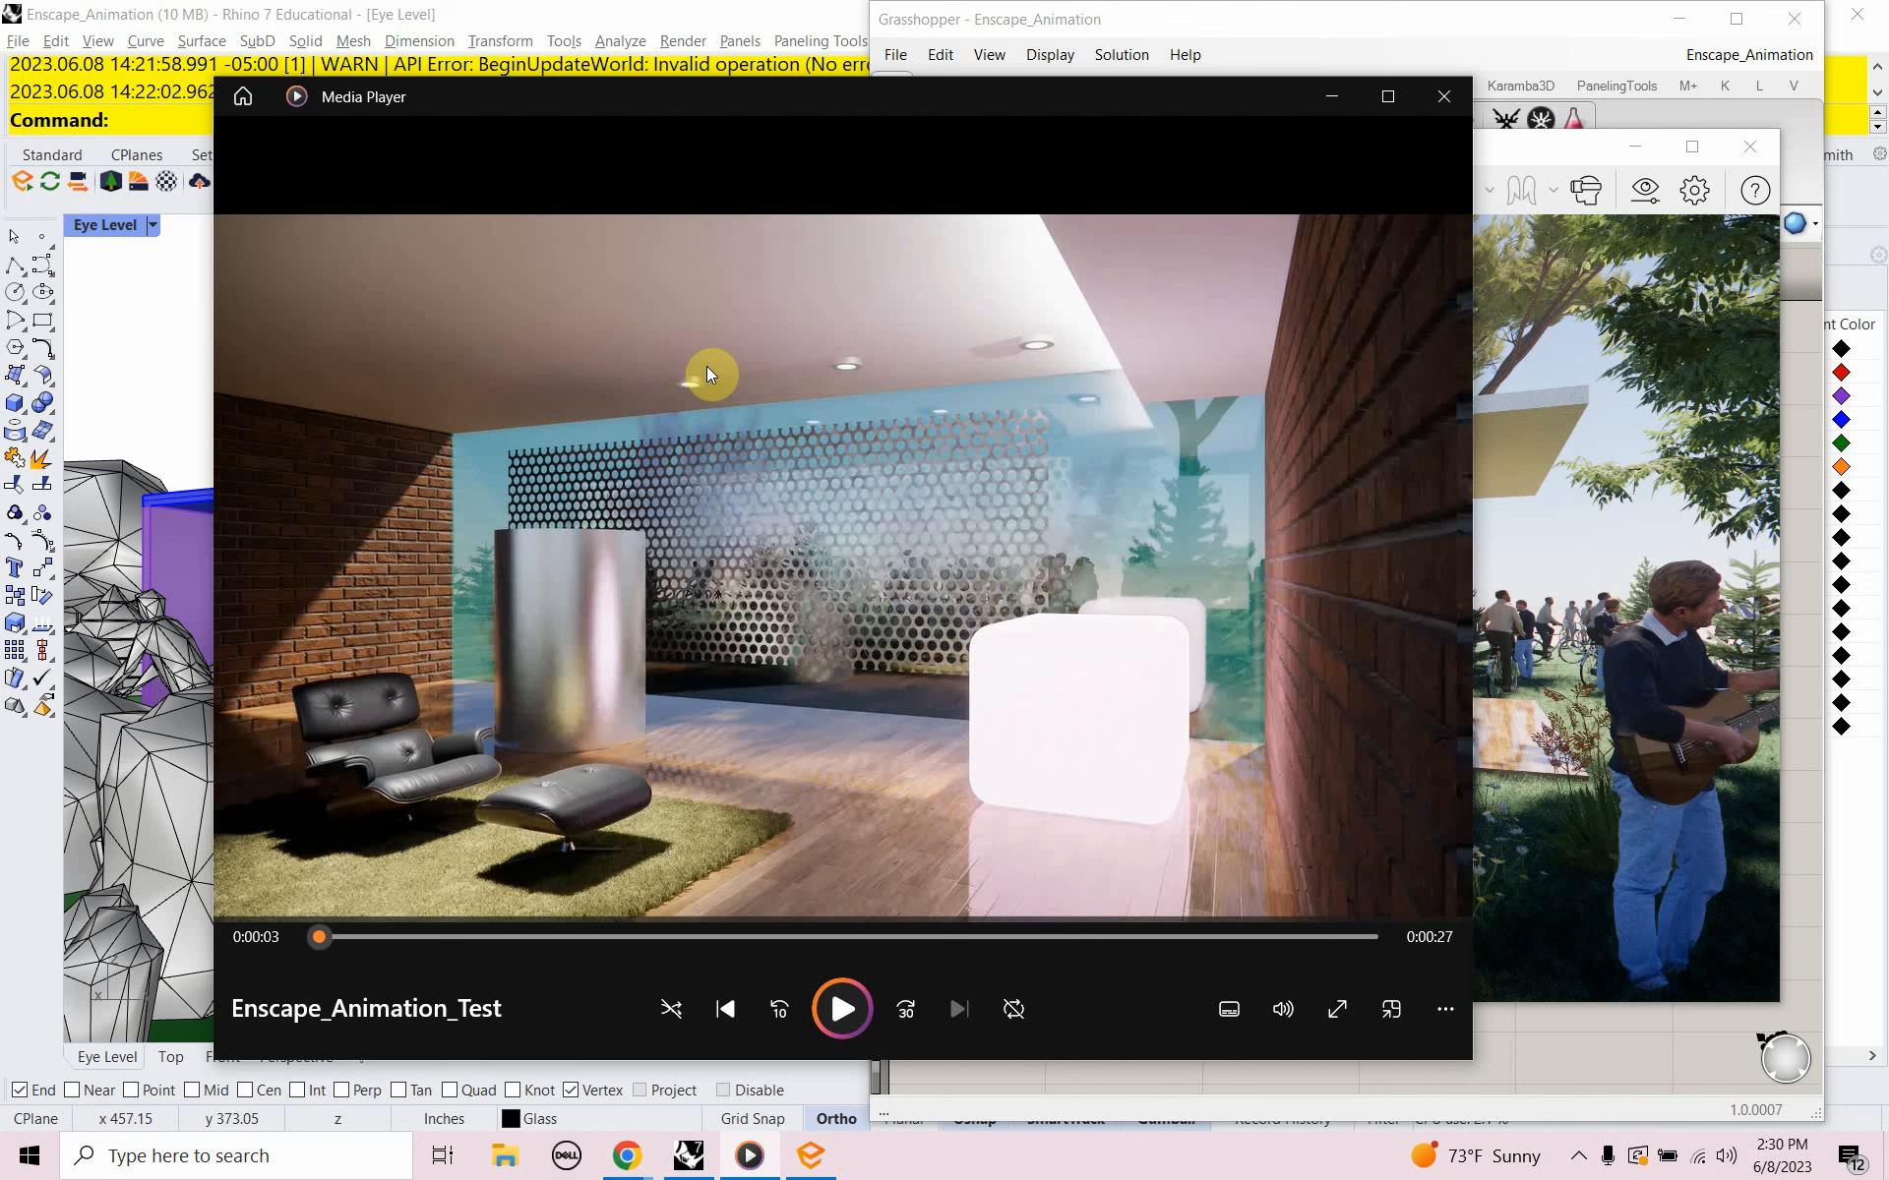
Play the sample animation Enscape_Animation_Test through the day-to-night interior shot, pause it and close the player
click(841, 1004)
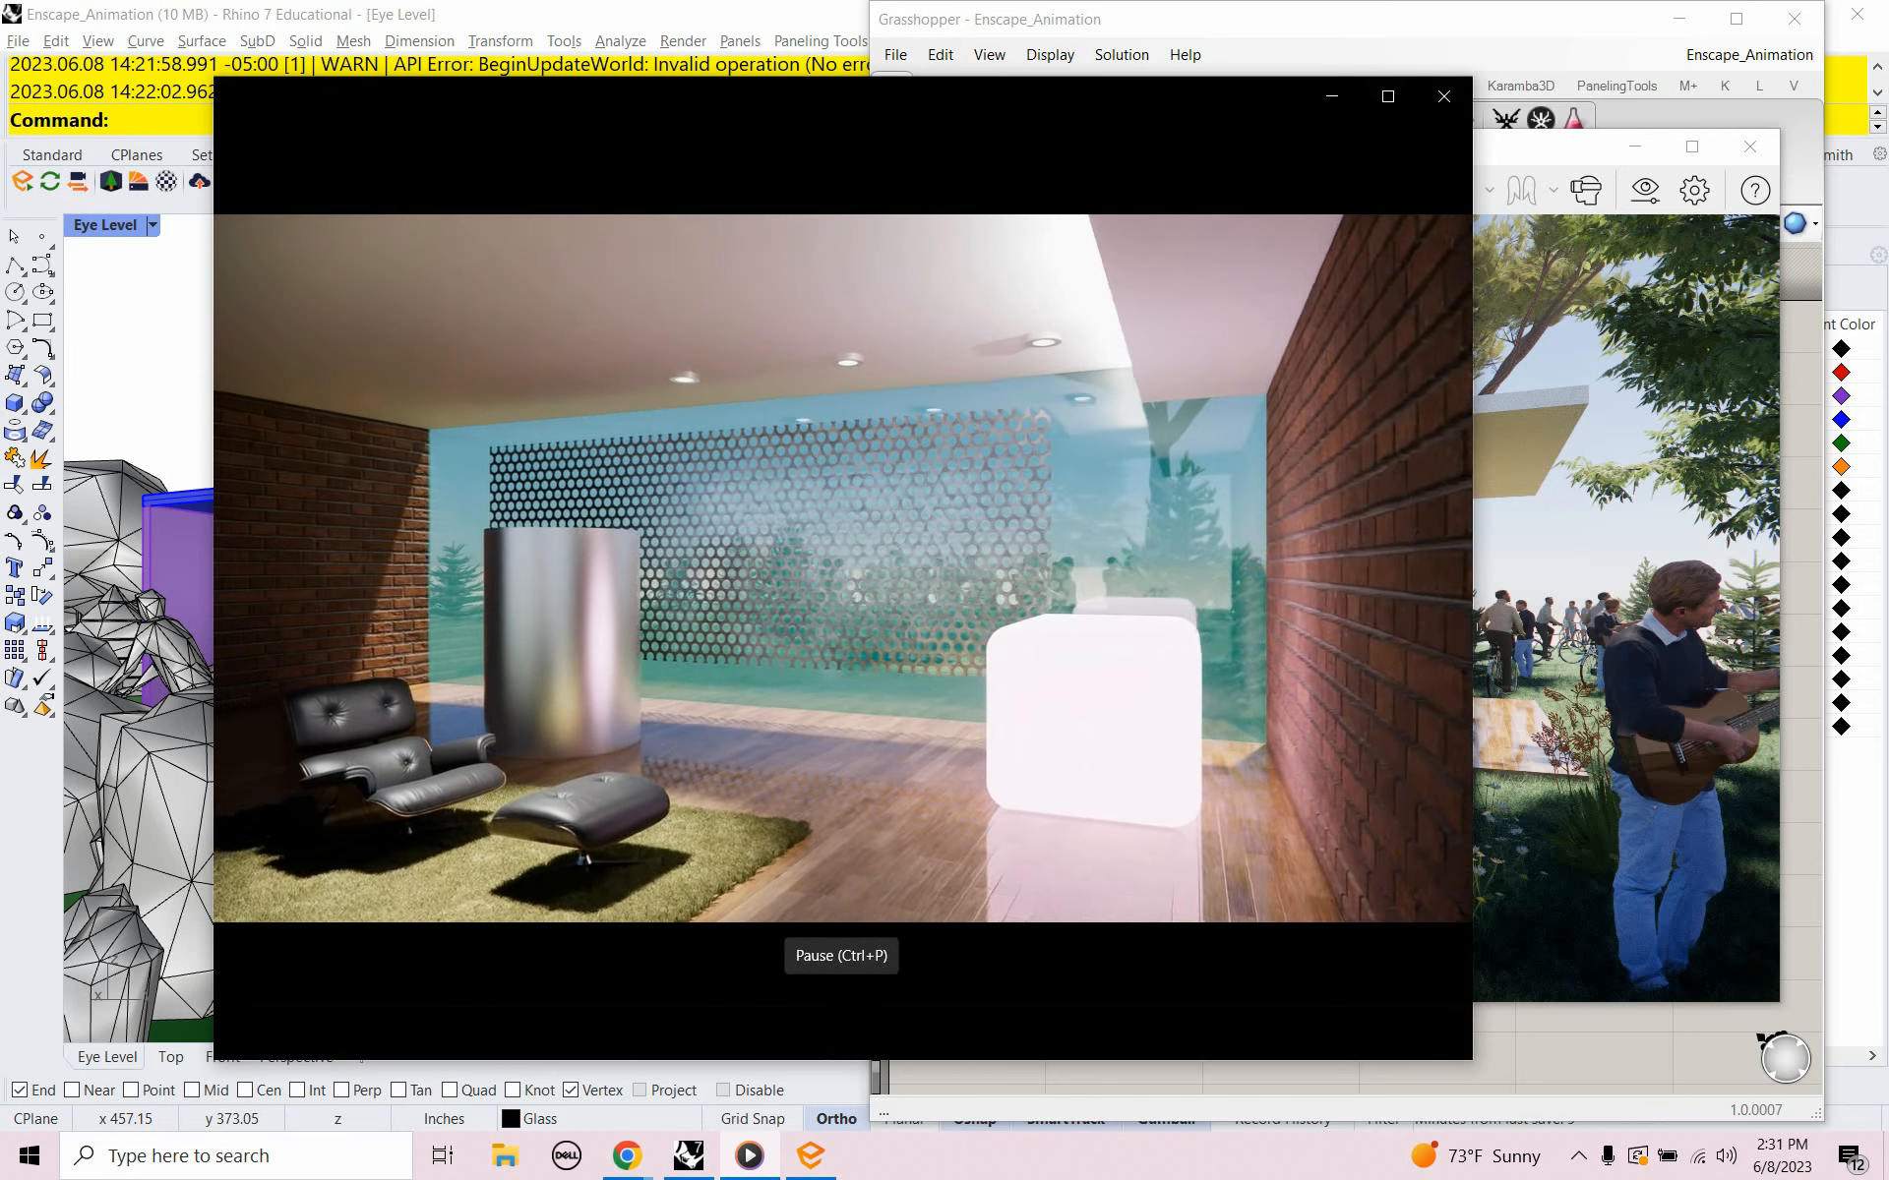
mouse_move(716, 861)
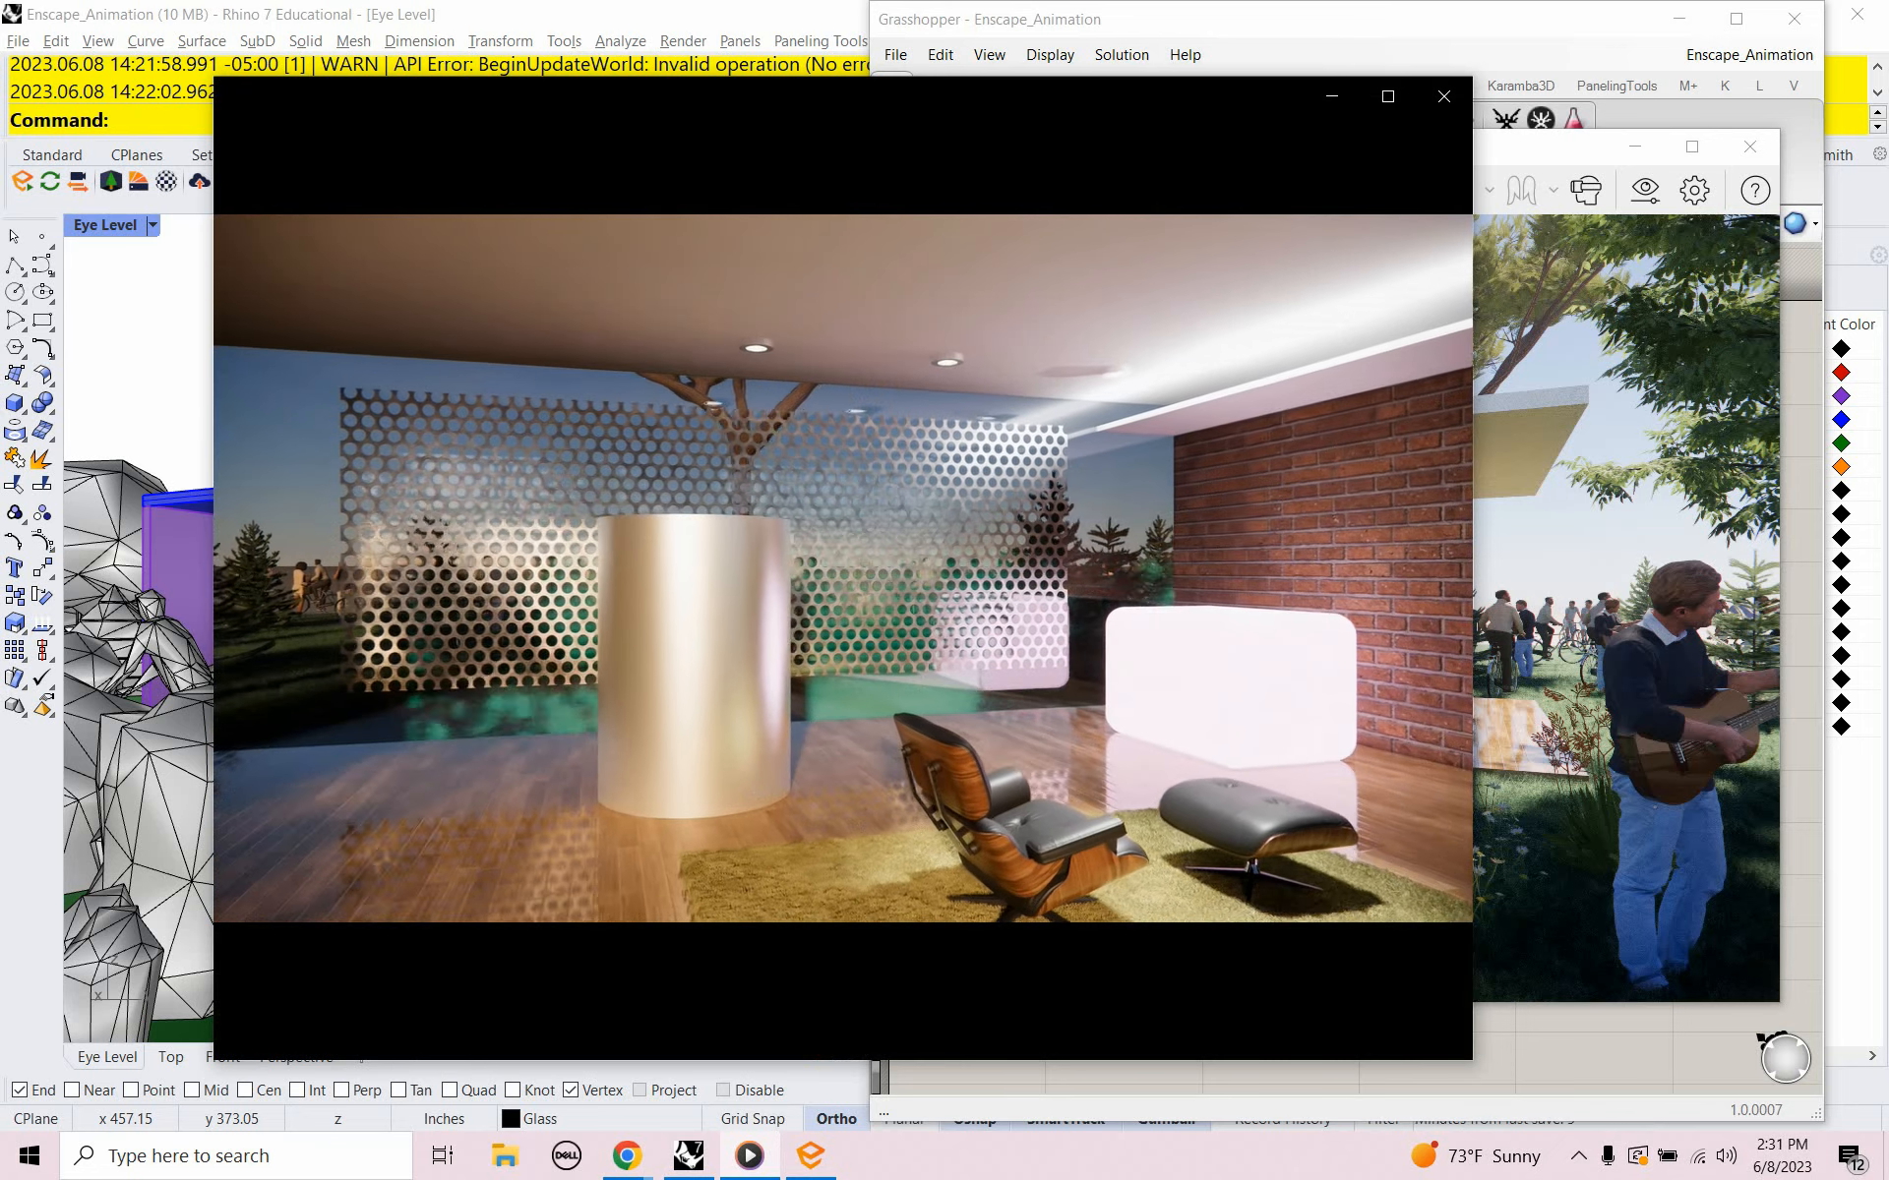
mouse_move(666, 278)
click(842, 1008)
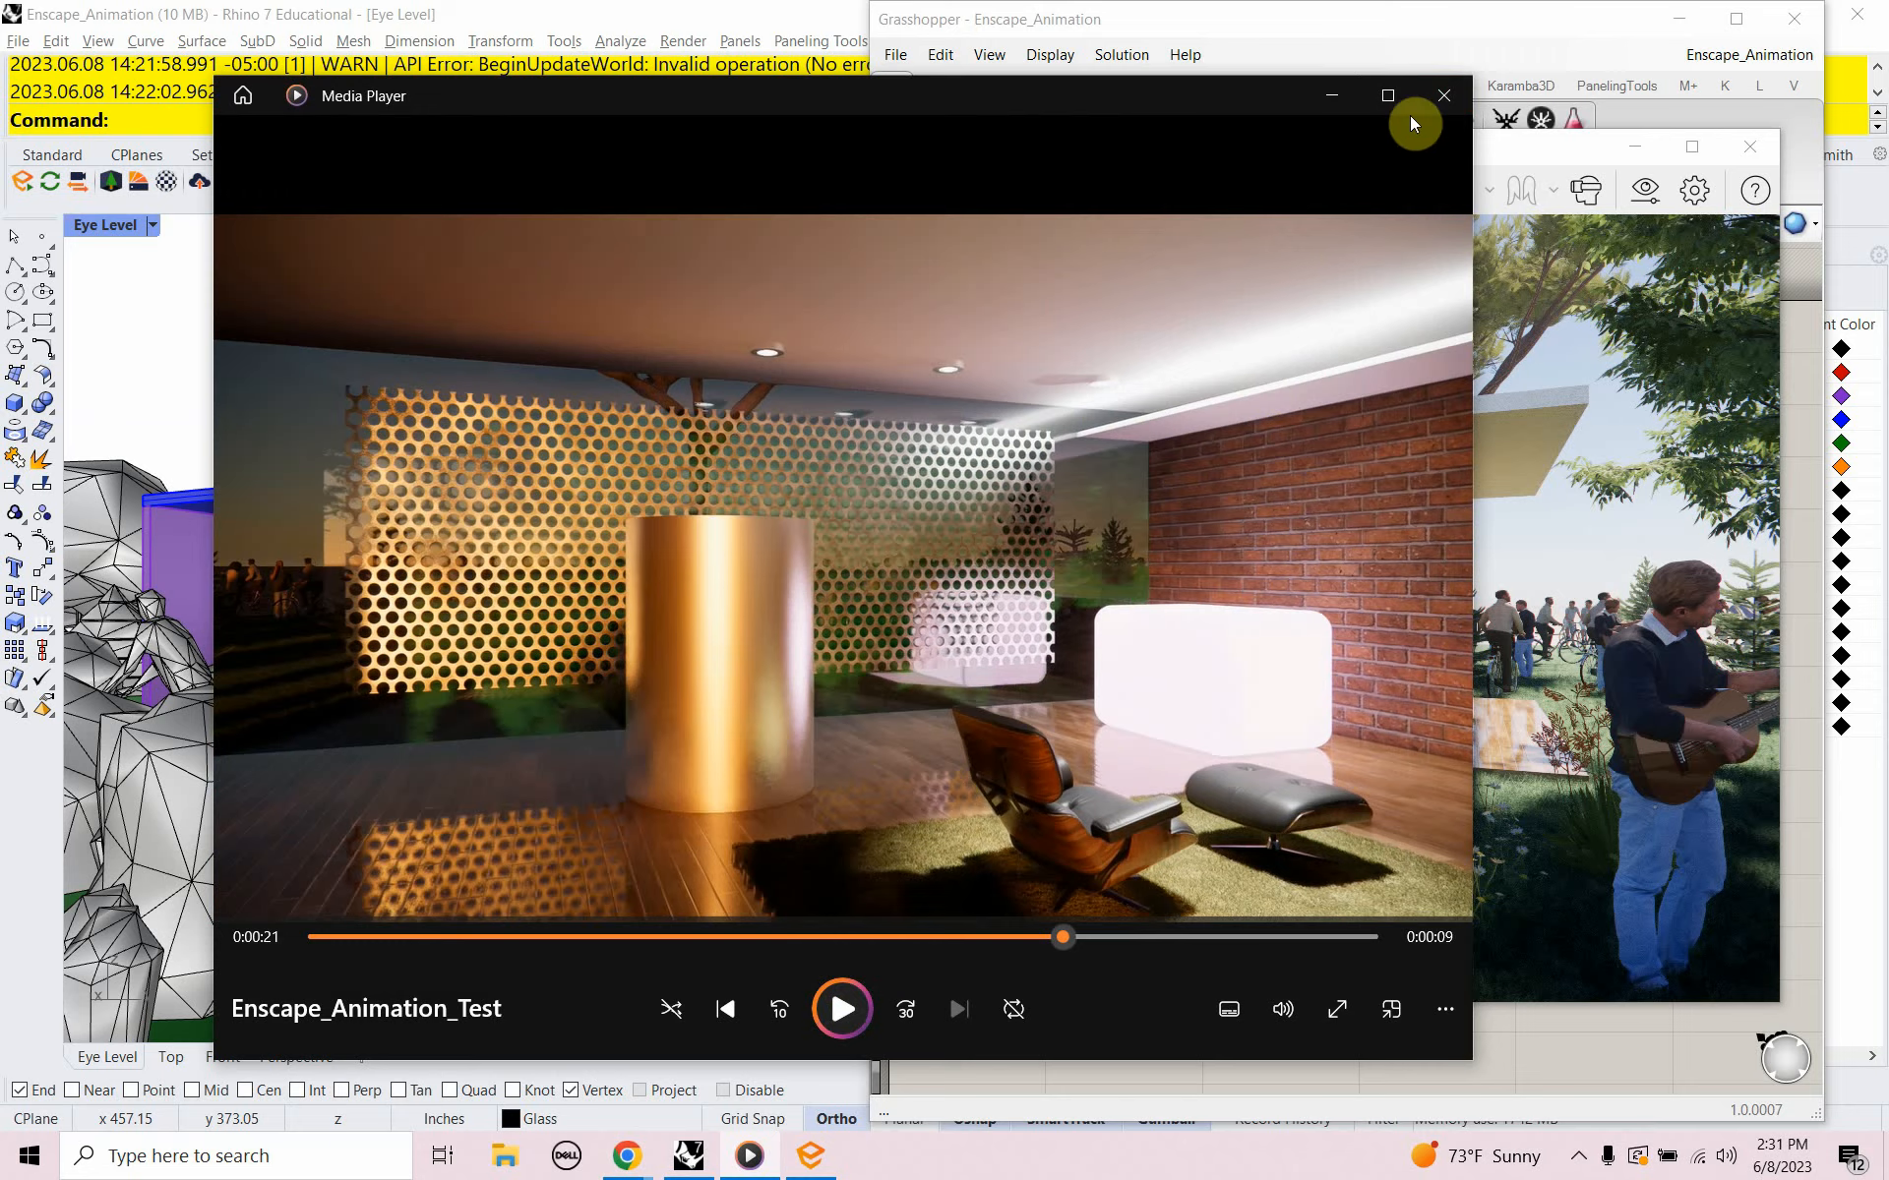
click(1441, 95)
Switch to the YouTube channel page in Chrome, subscribe to the channel and set its notifications to All
key(alt+Tab)
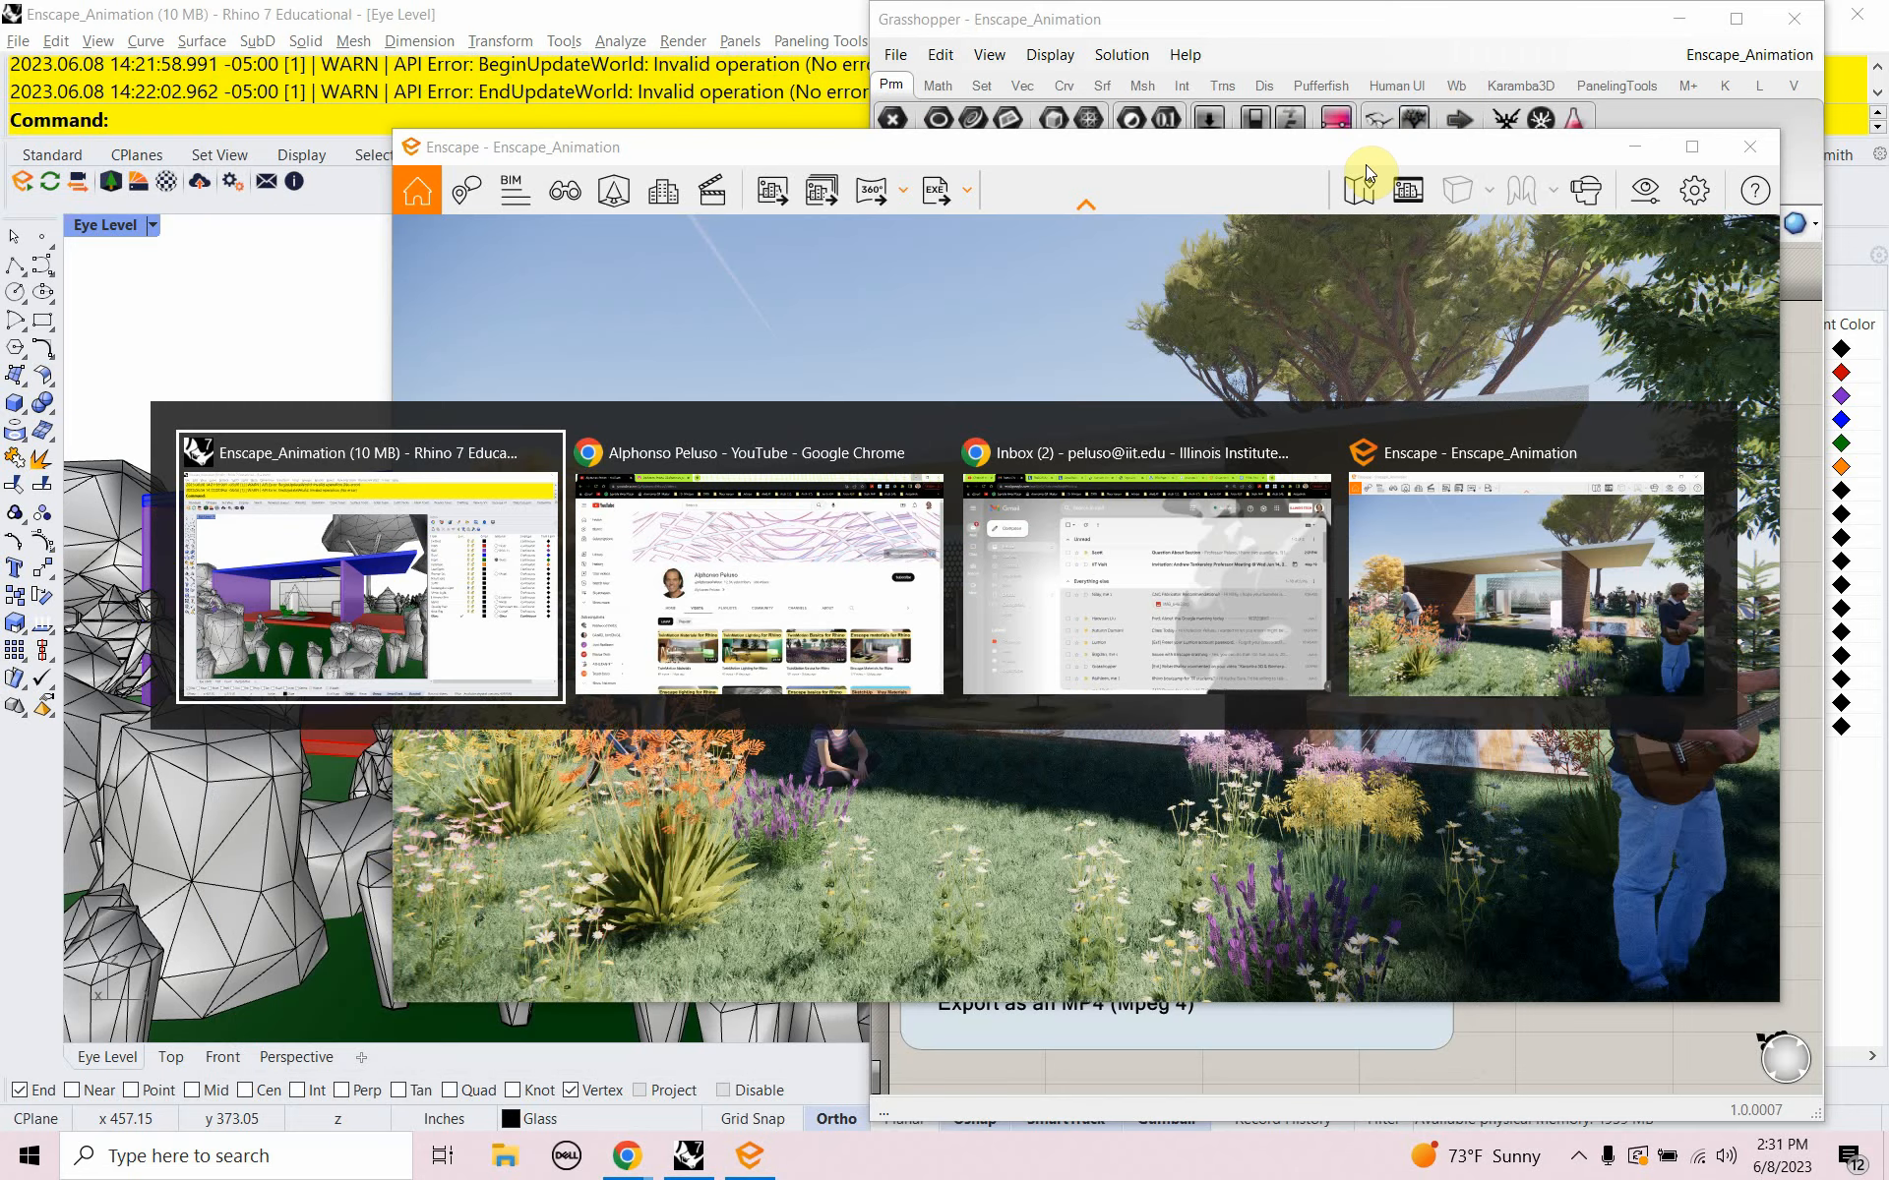
key(alt+Tab)
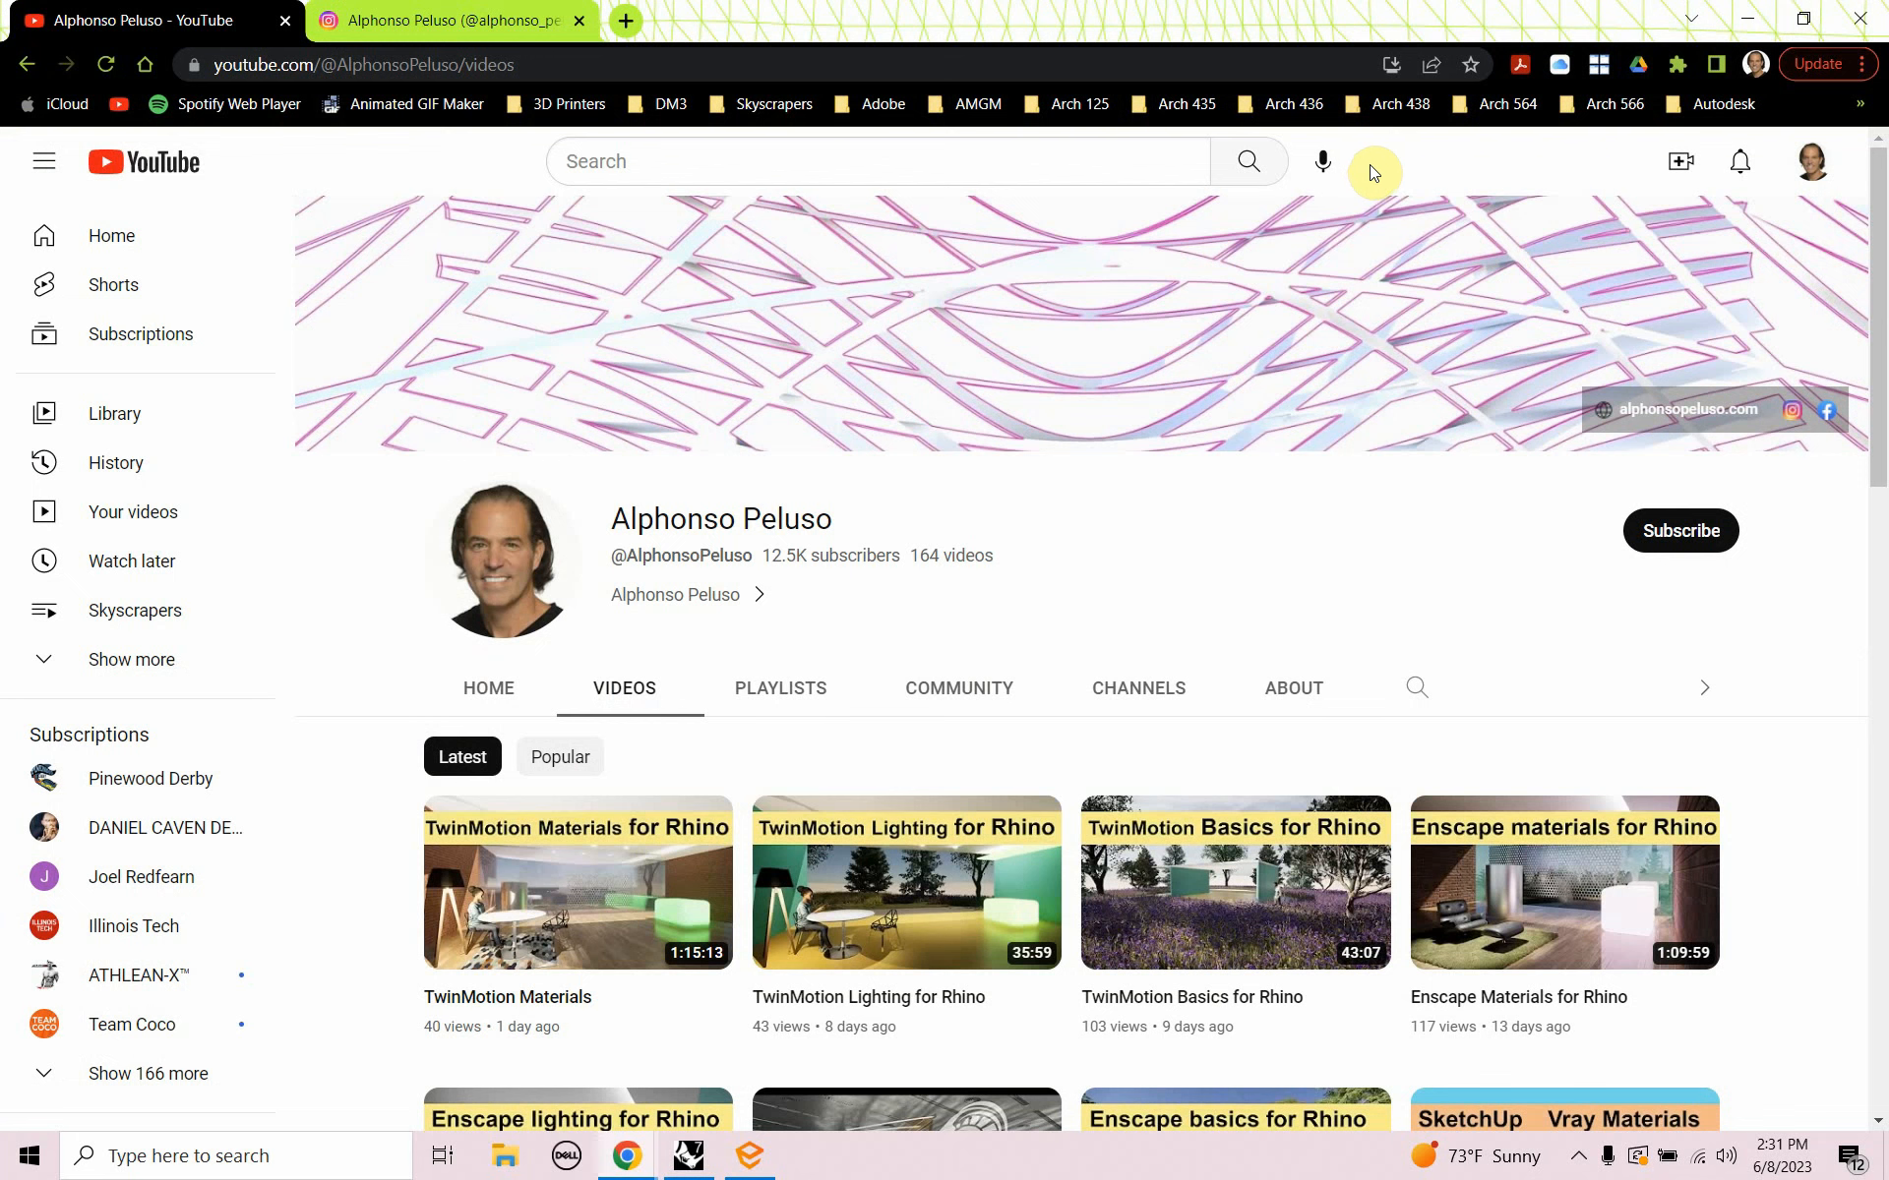
click(1680, 557)
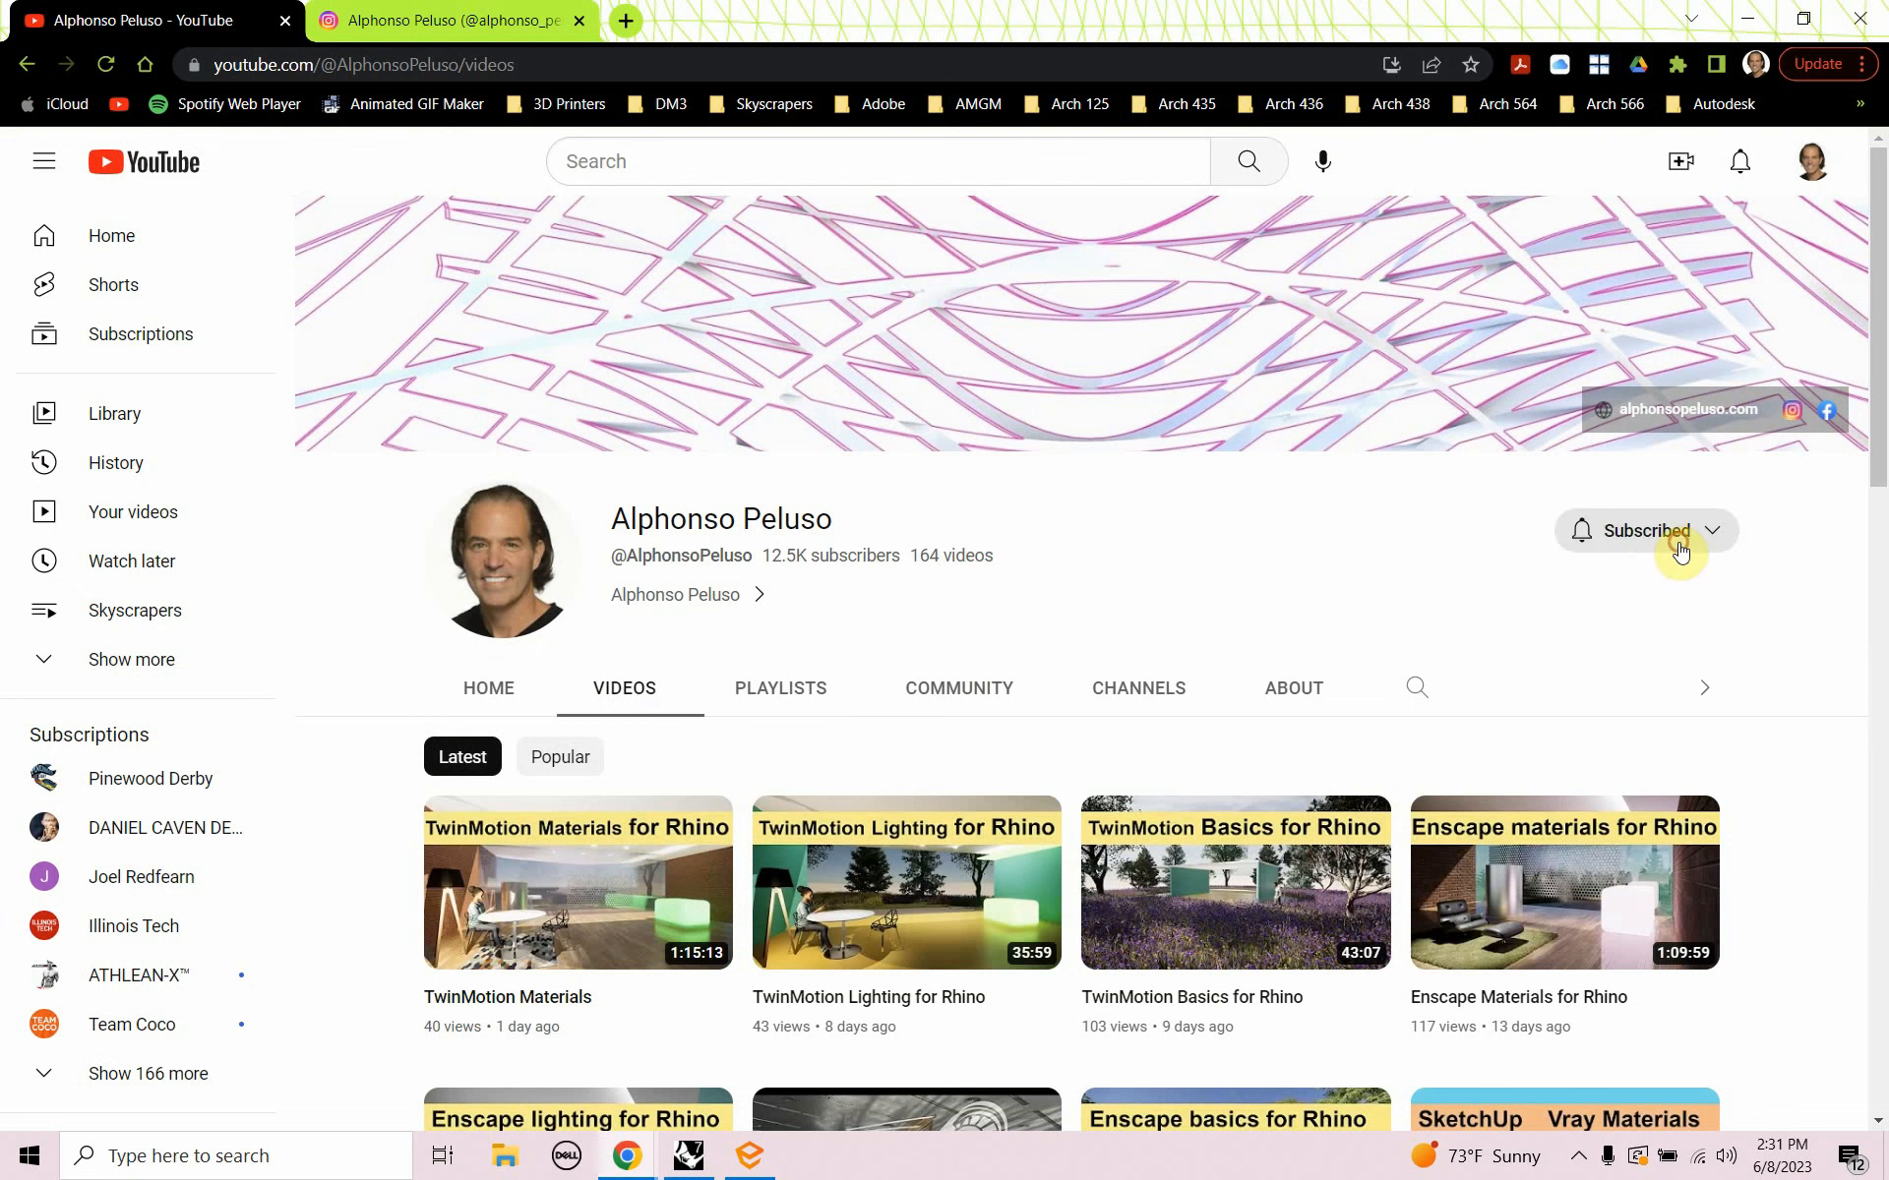
click(1580, 532)
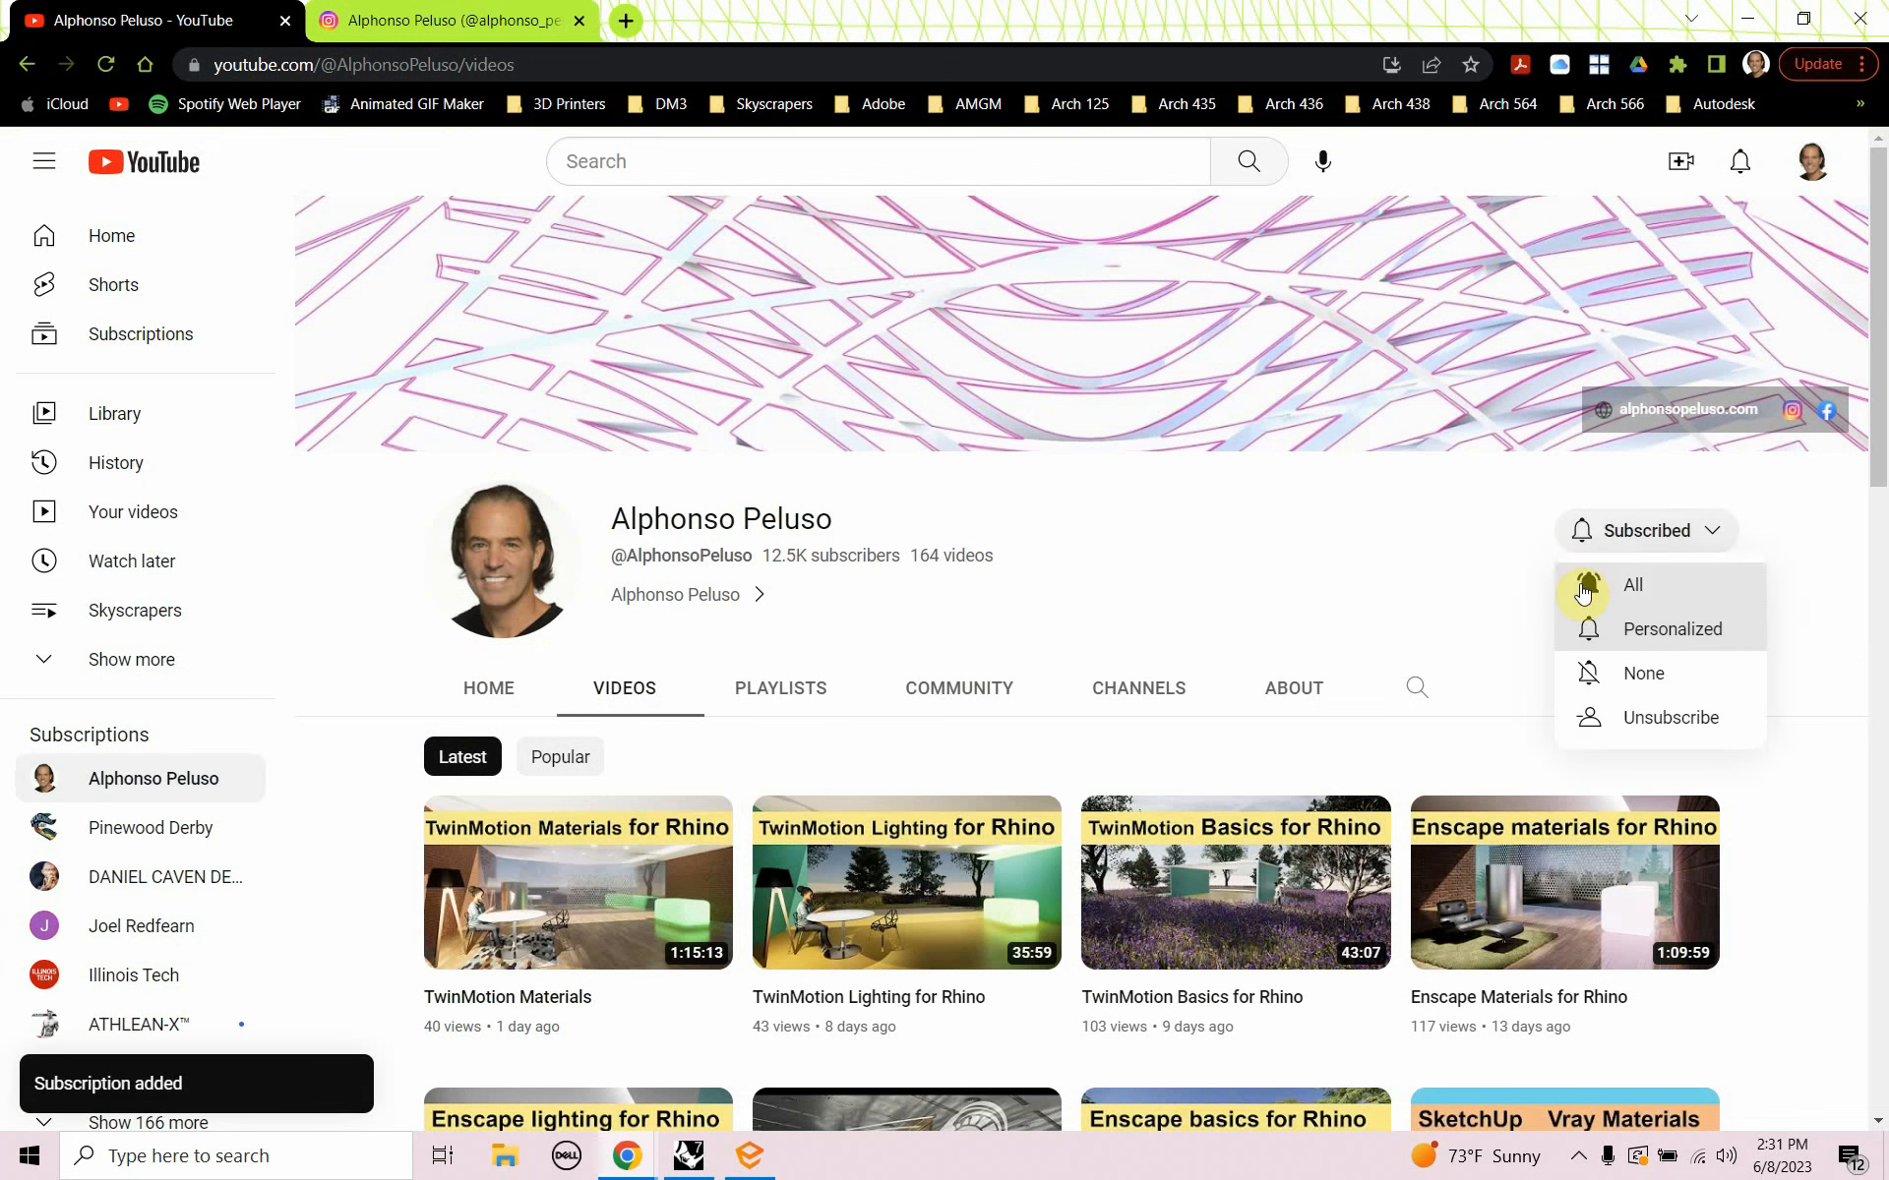
click(1585, 586)
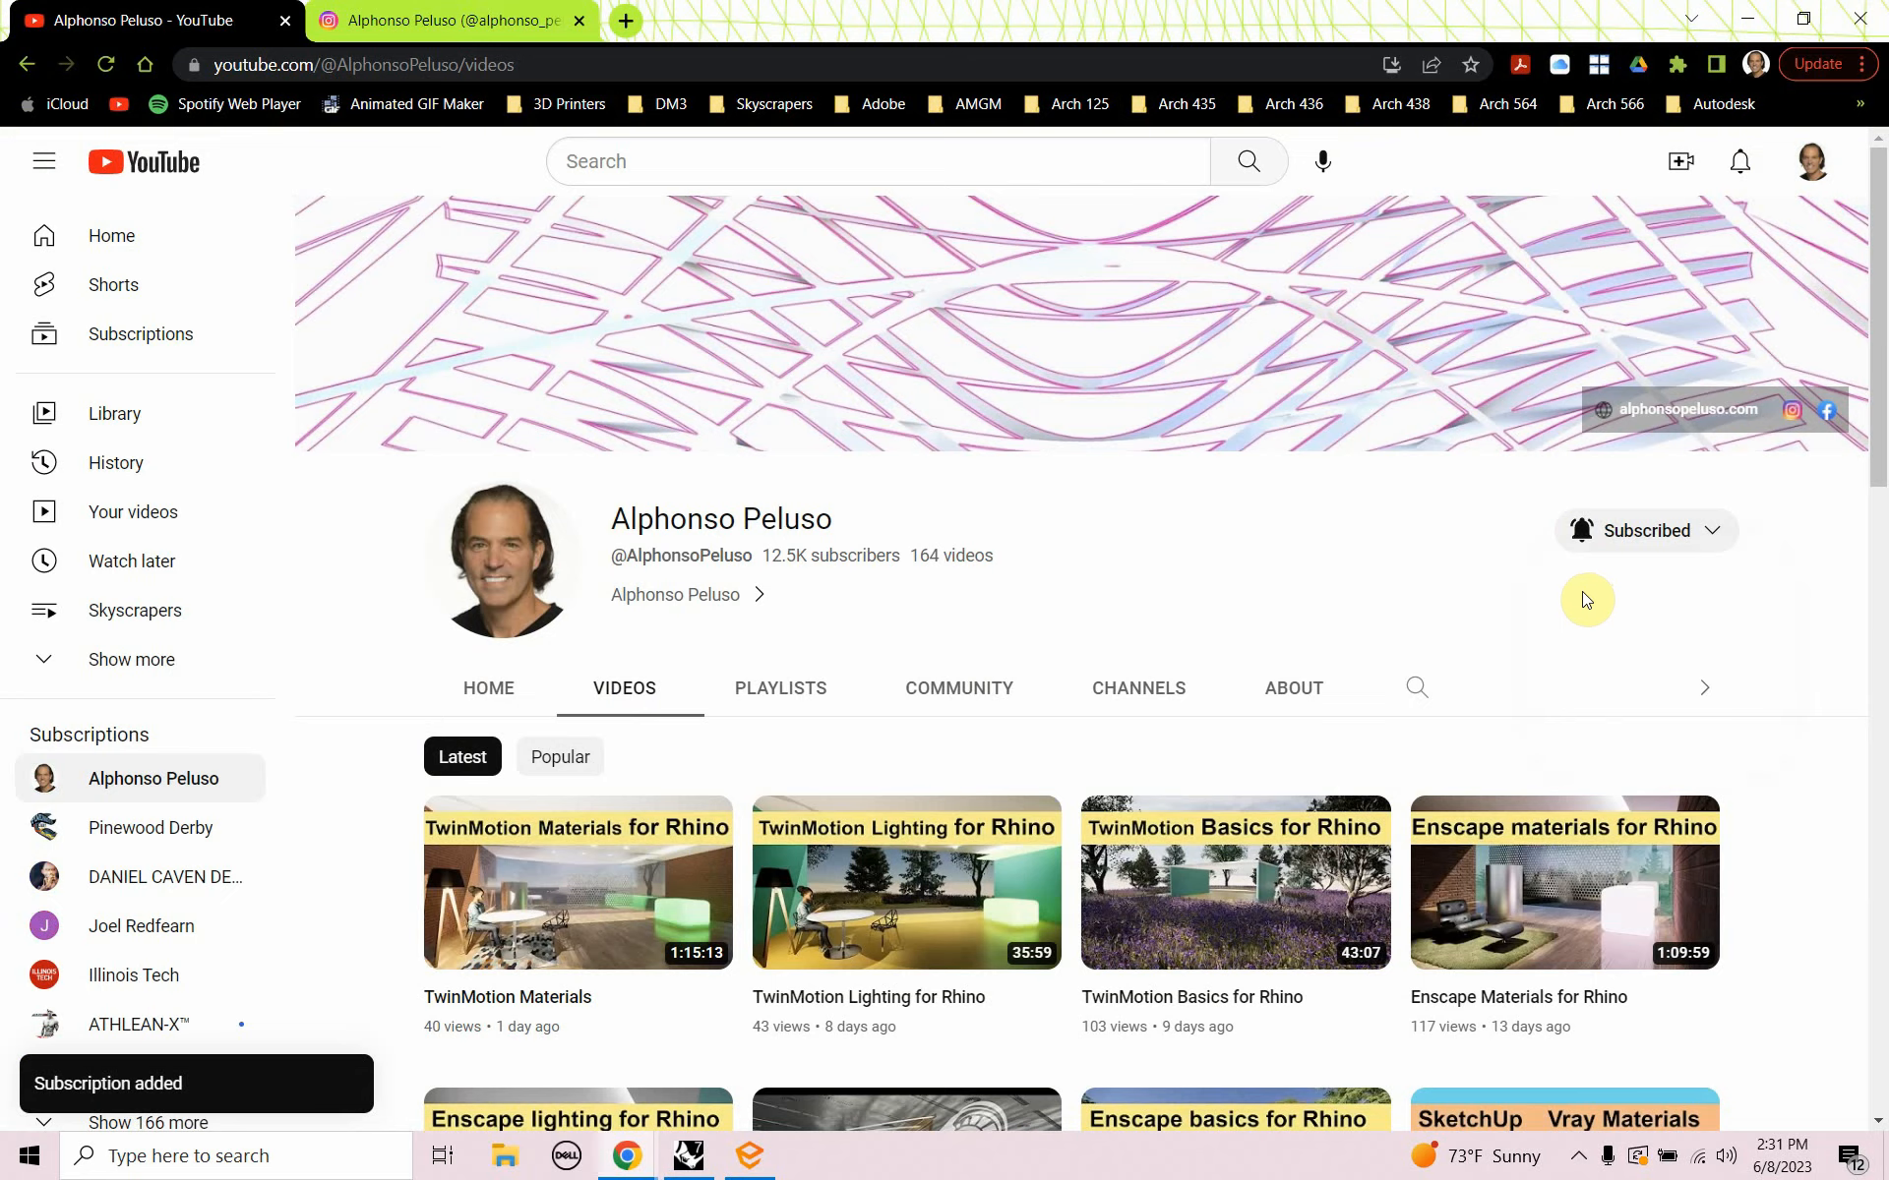
Browse the posts on the author's Instagram profile, then return to YouTube and view the channel's latest videos
click(455, 37)
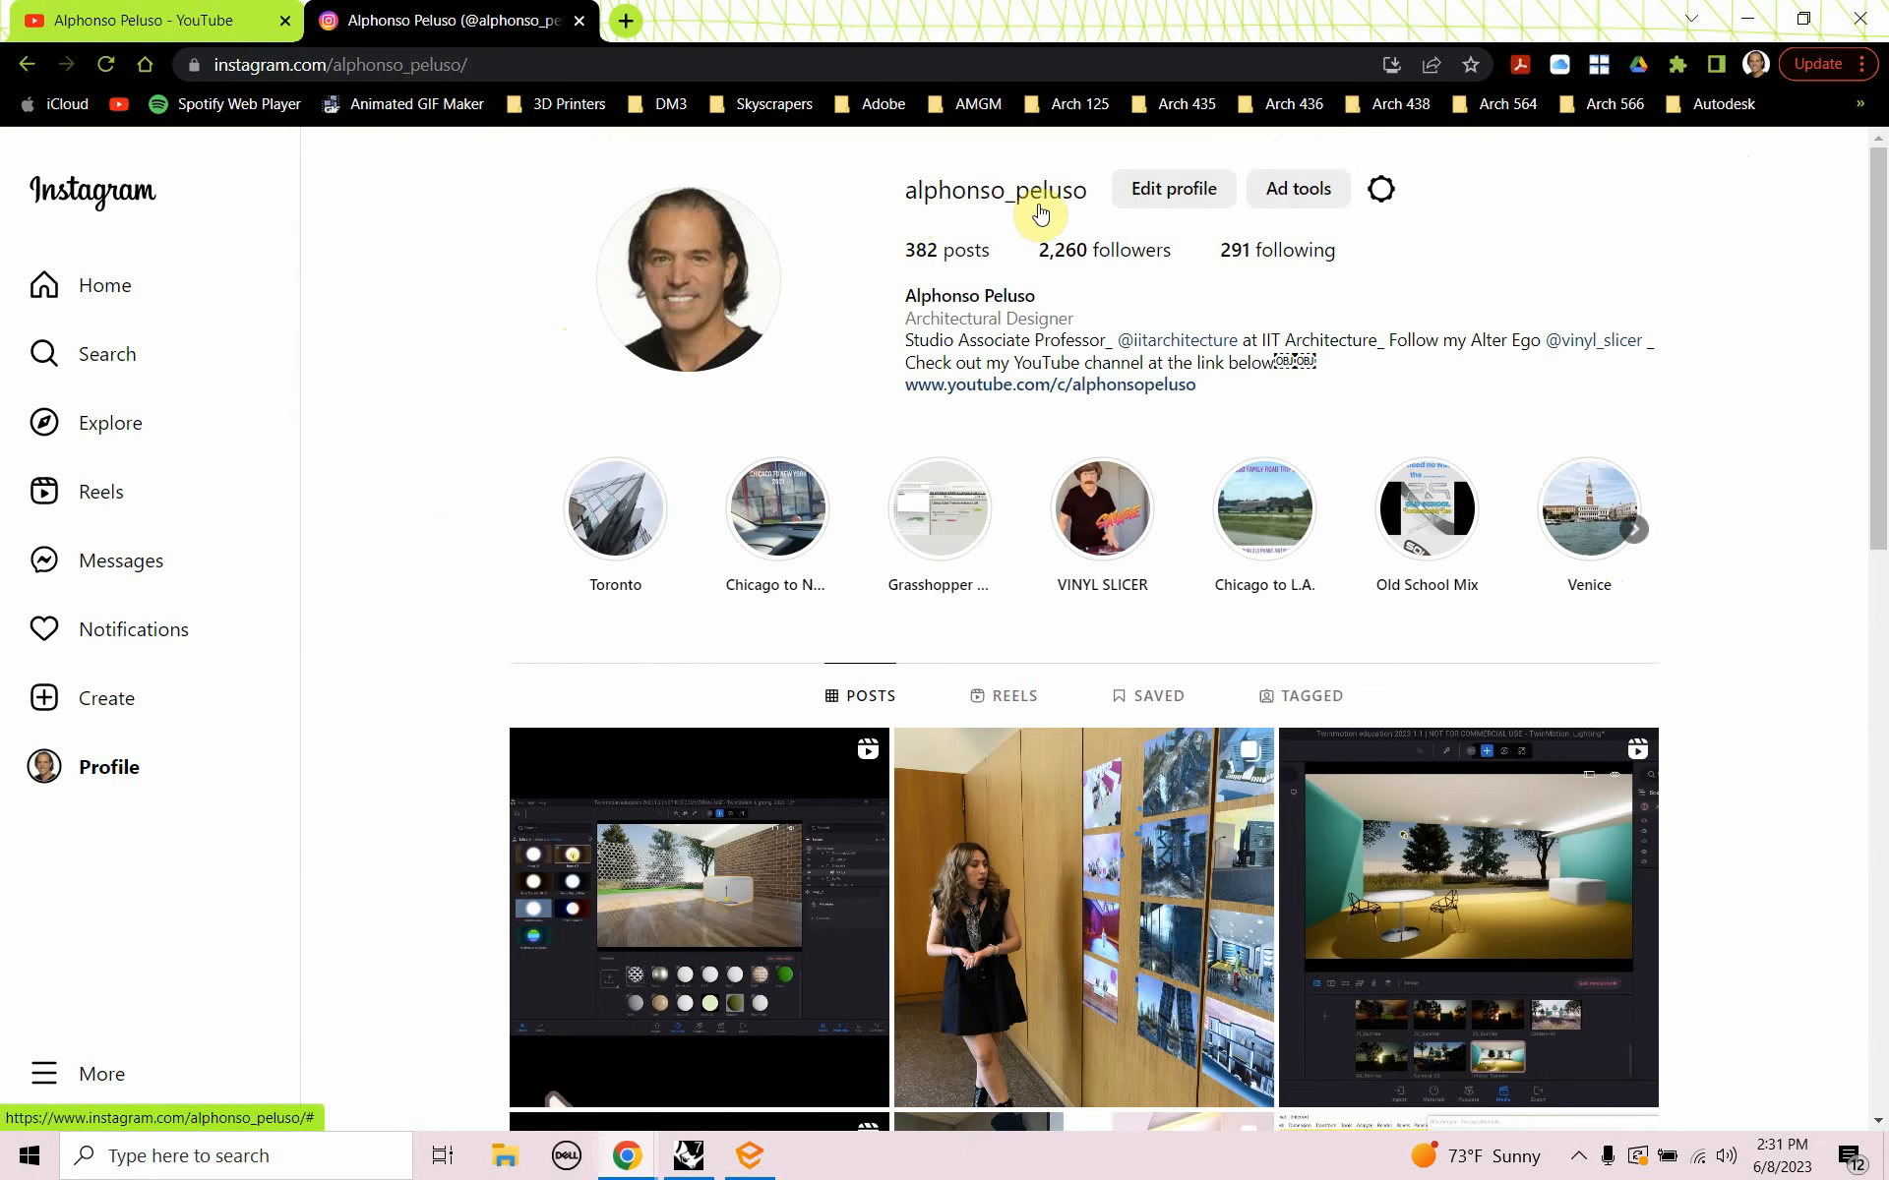
scroll(620, 637, down, 2)
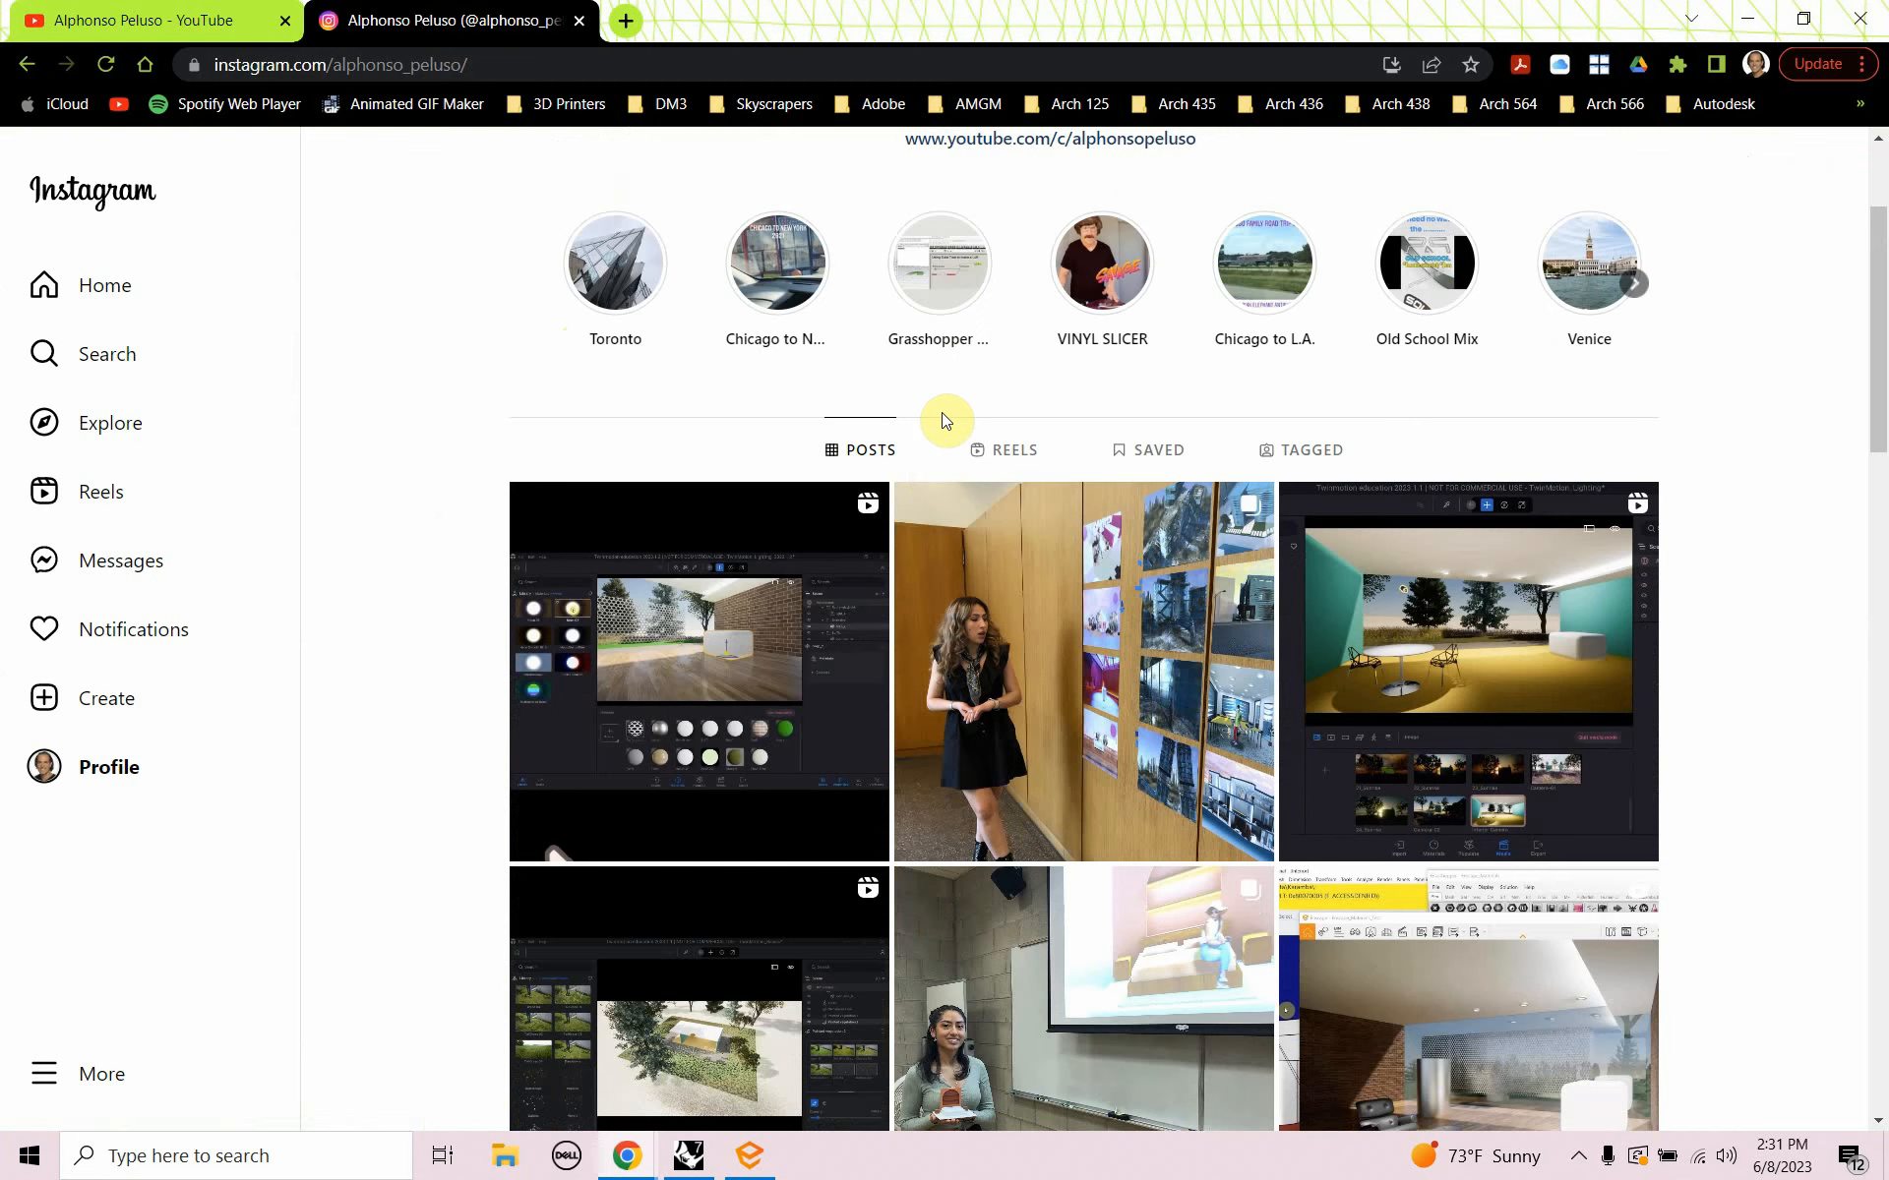
scroll(1073, 561, down, 2)
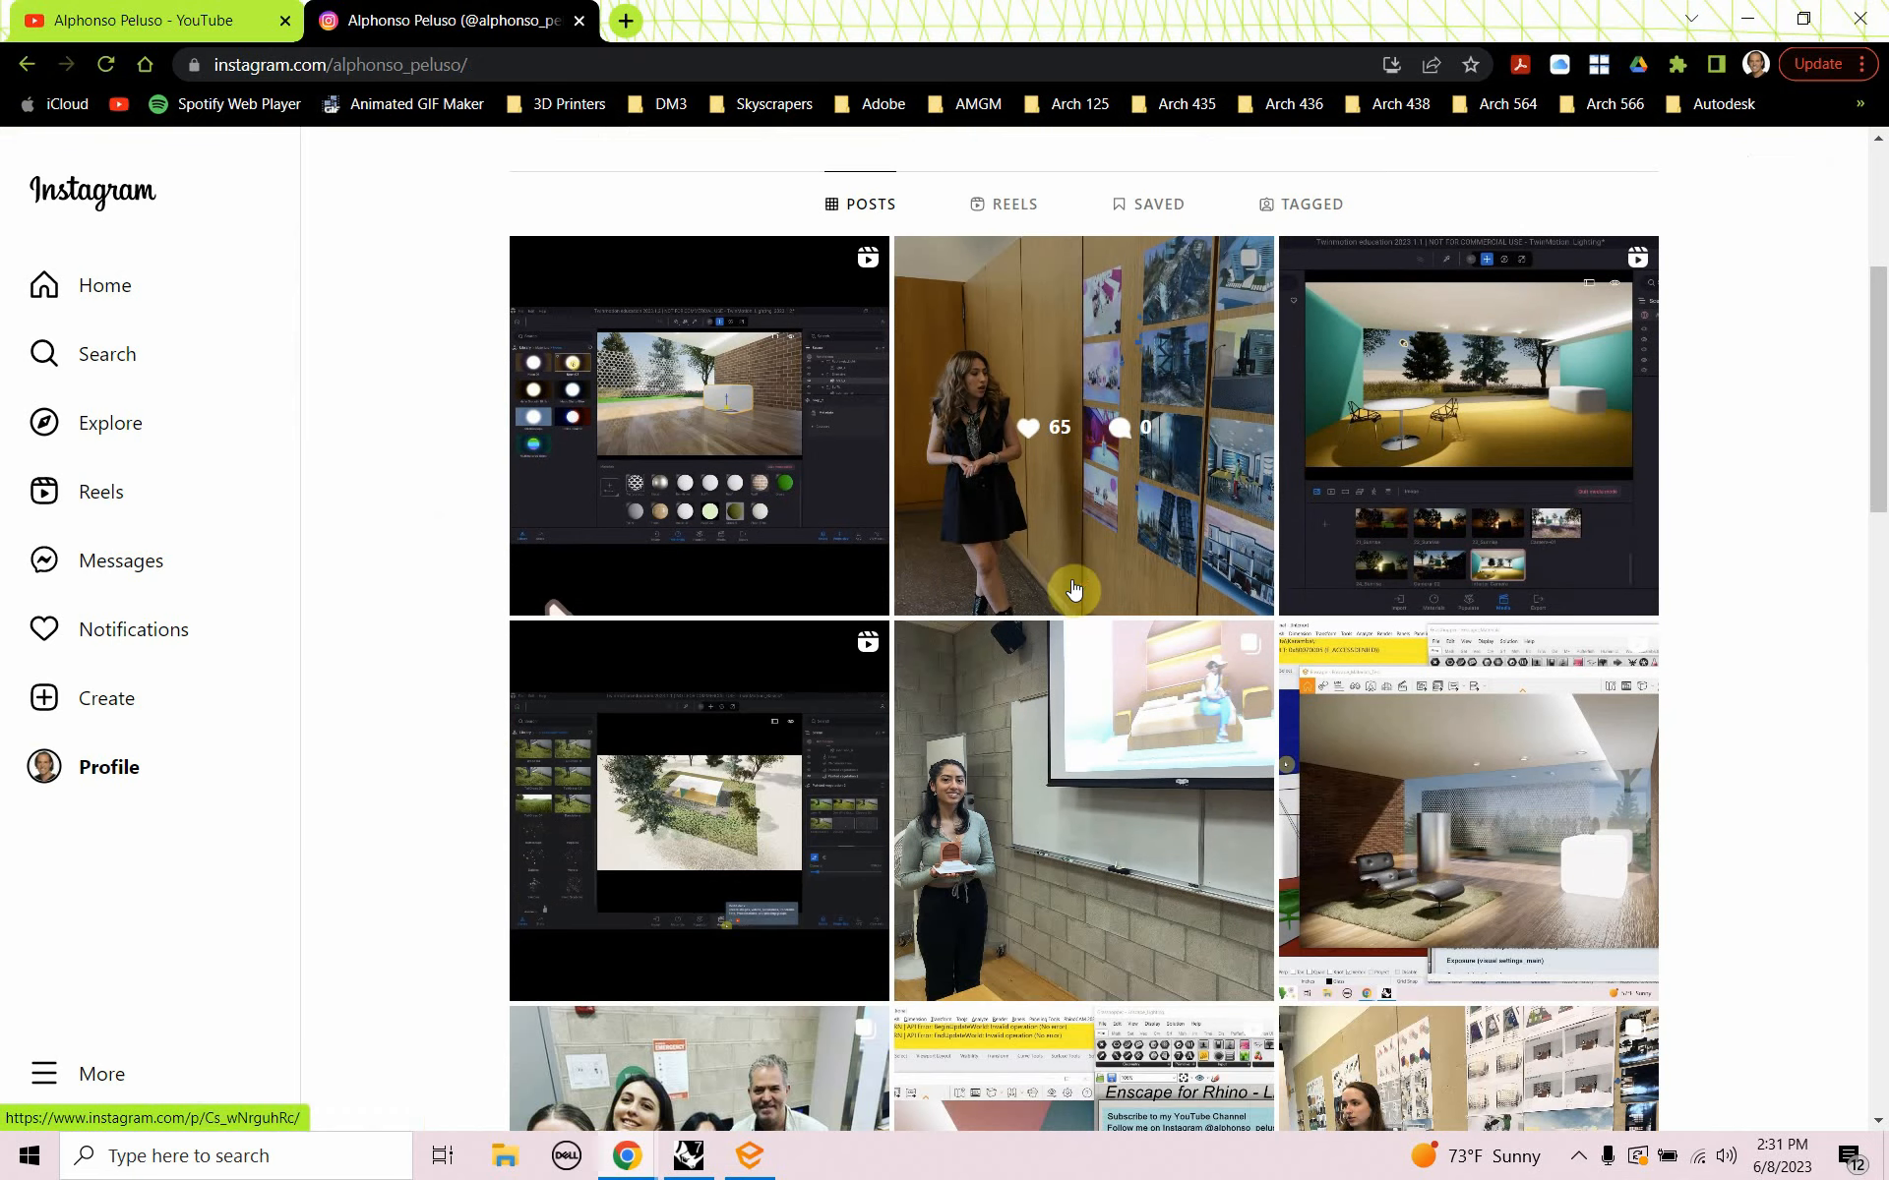
scroll(750, 792, up, 1)
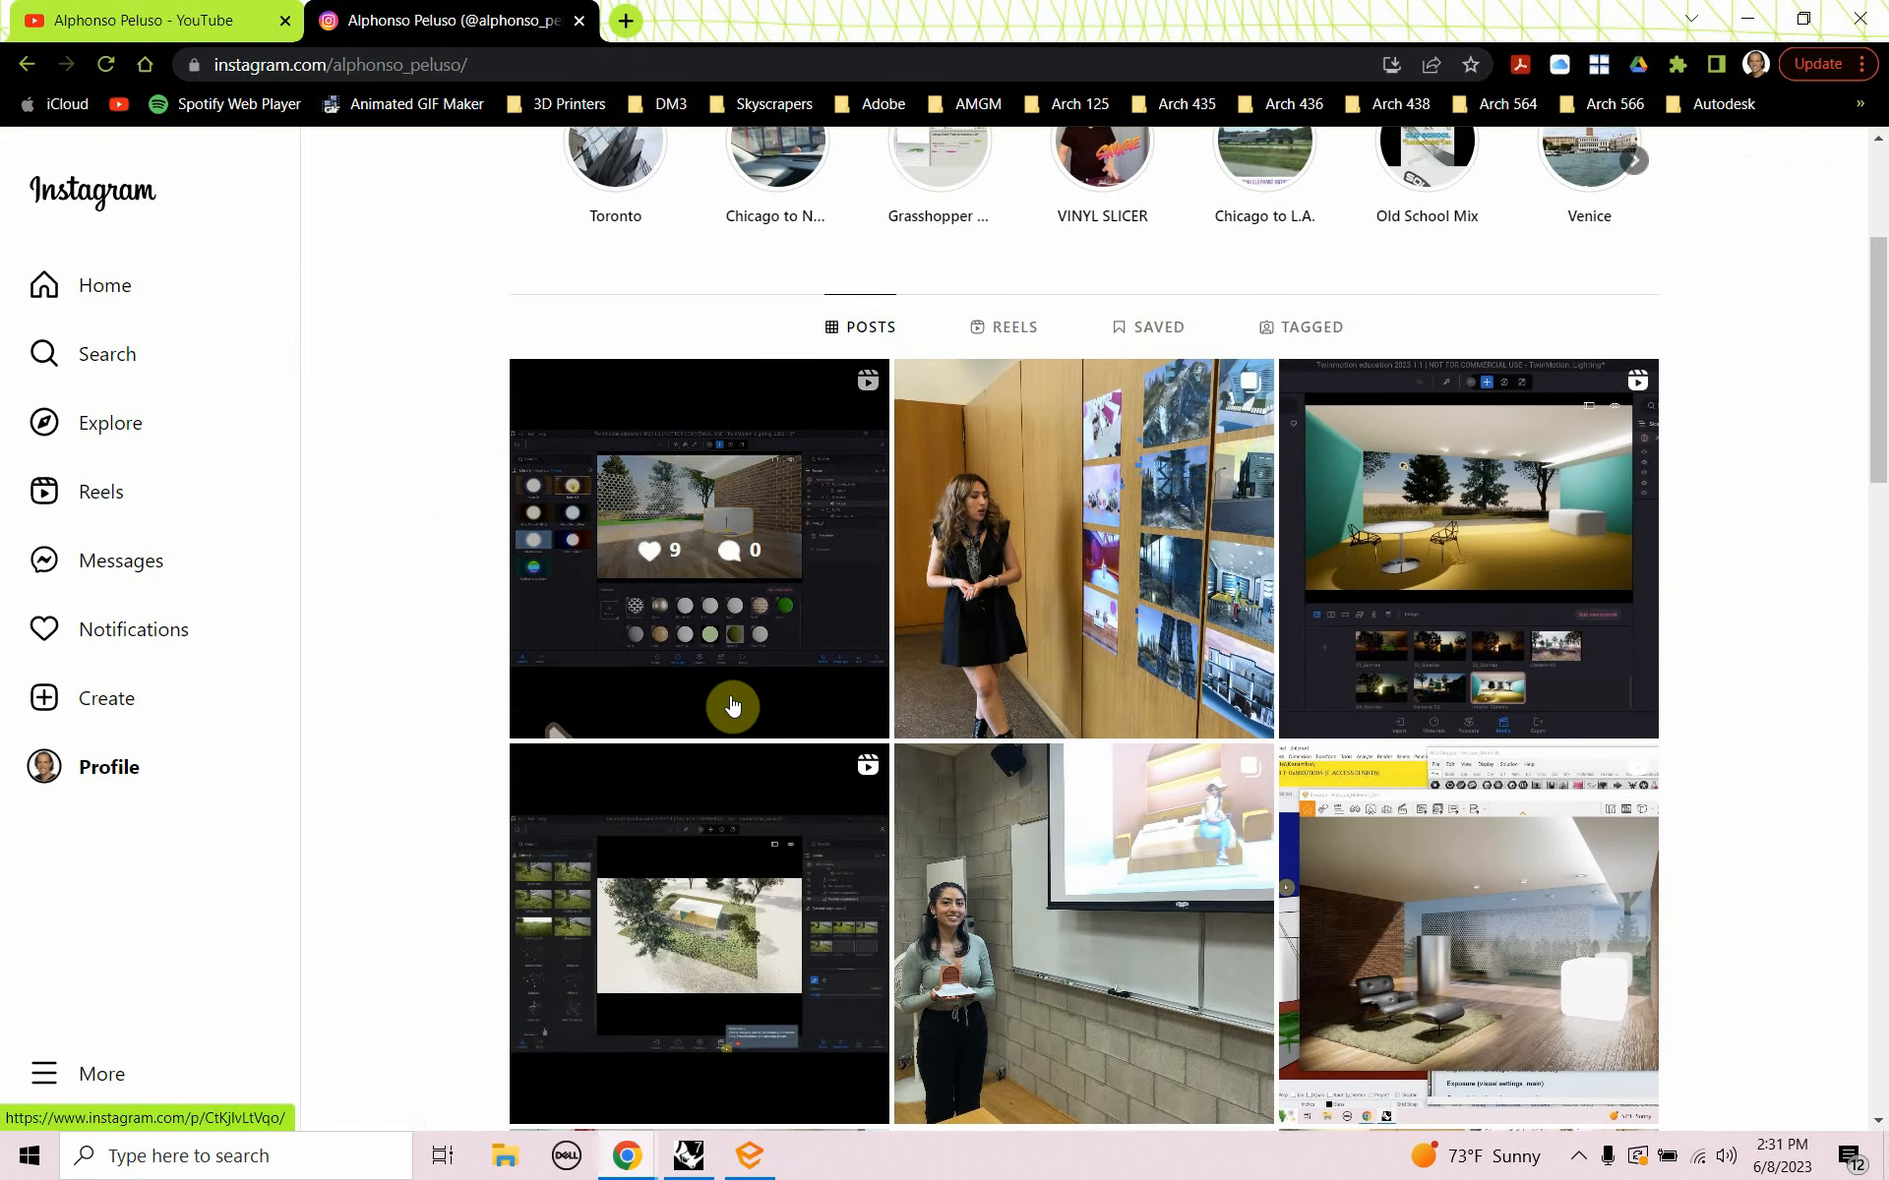
click(98, 28)
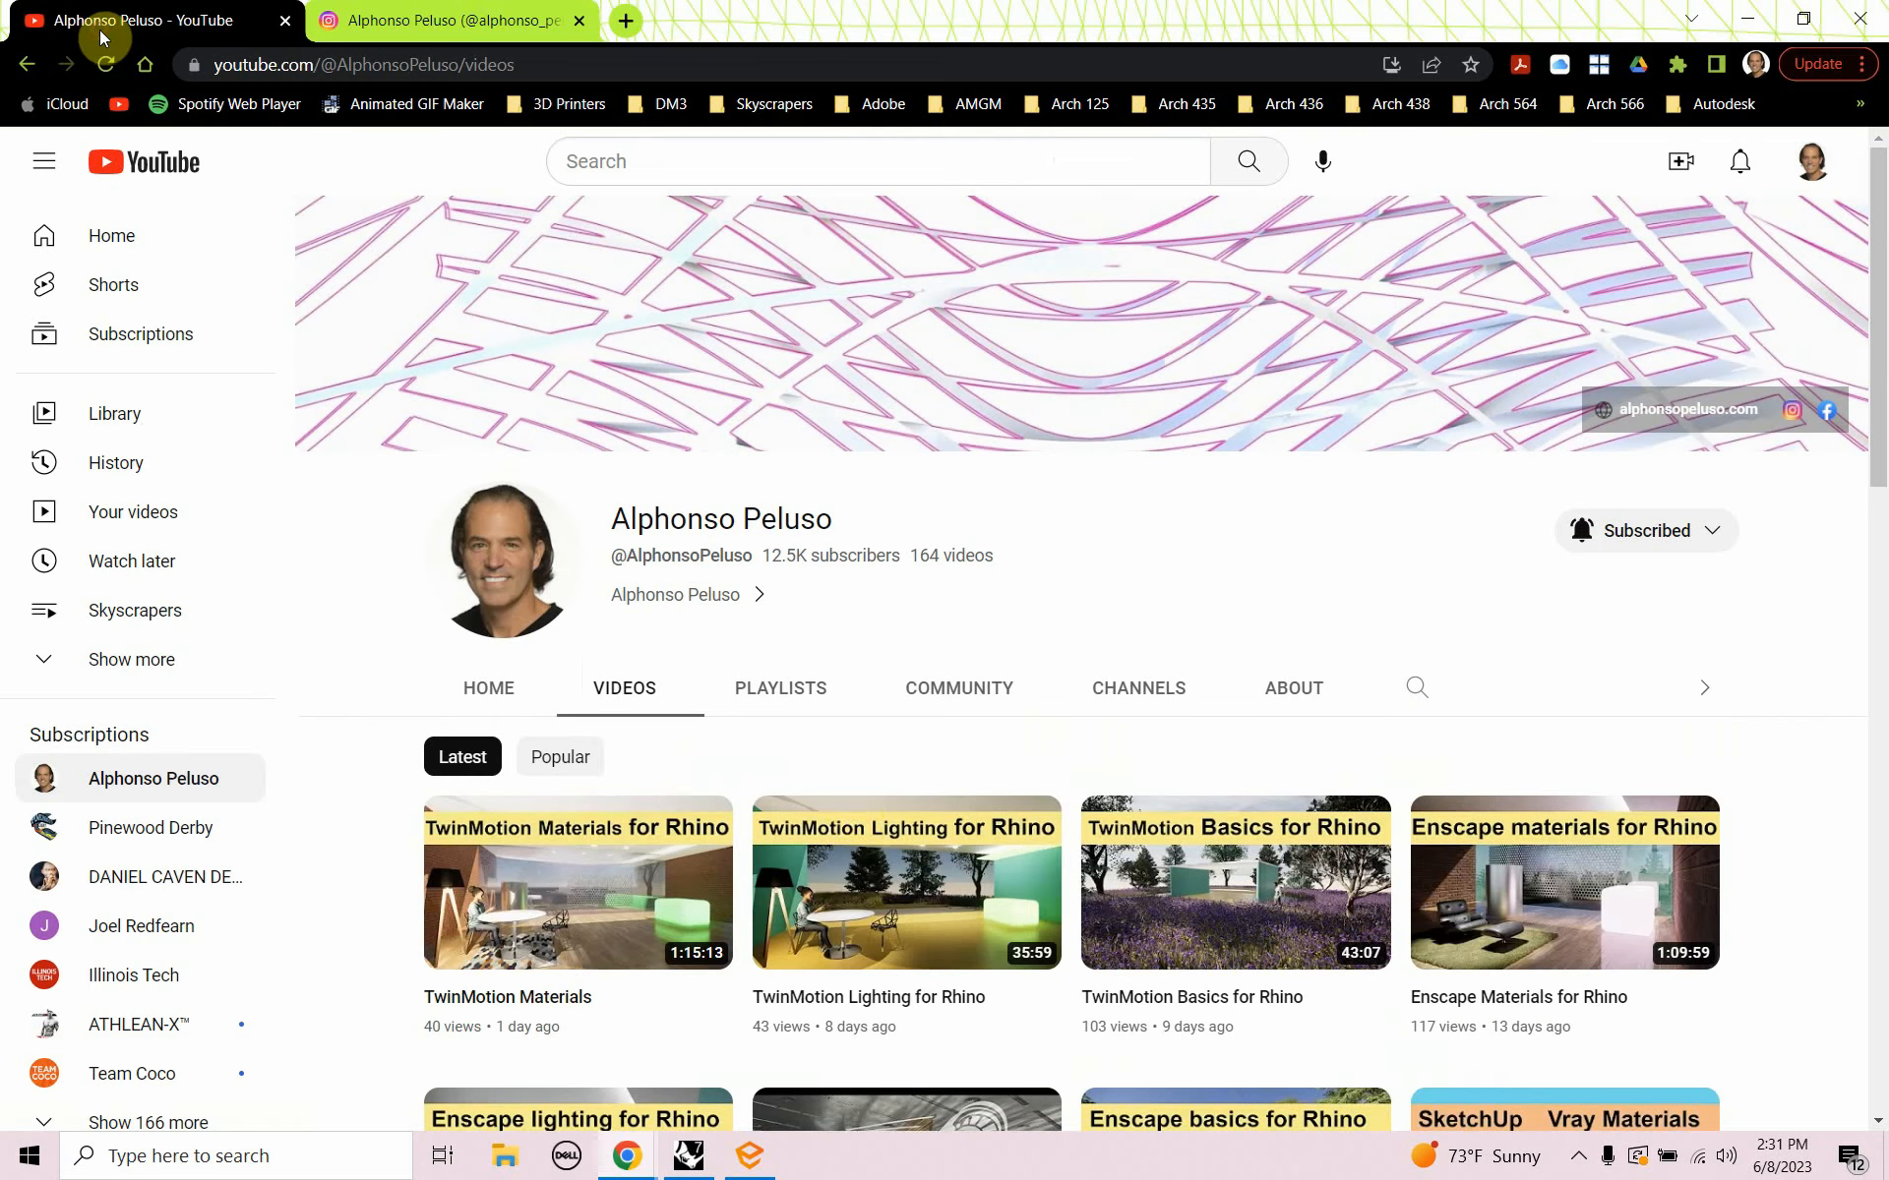
scroll(823, 754, down, 2)
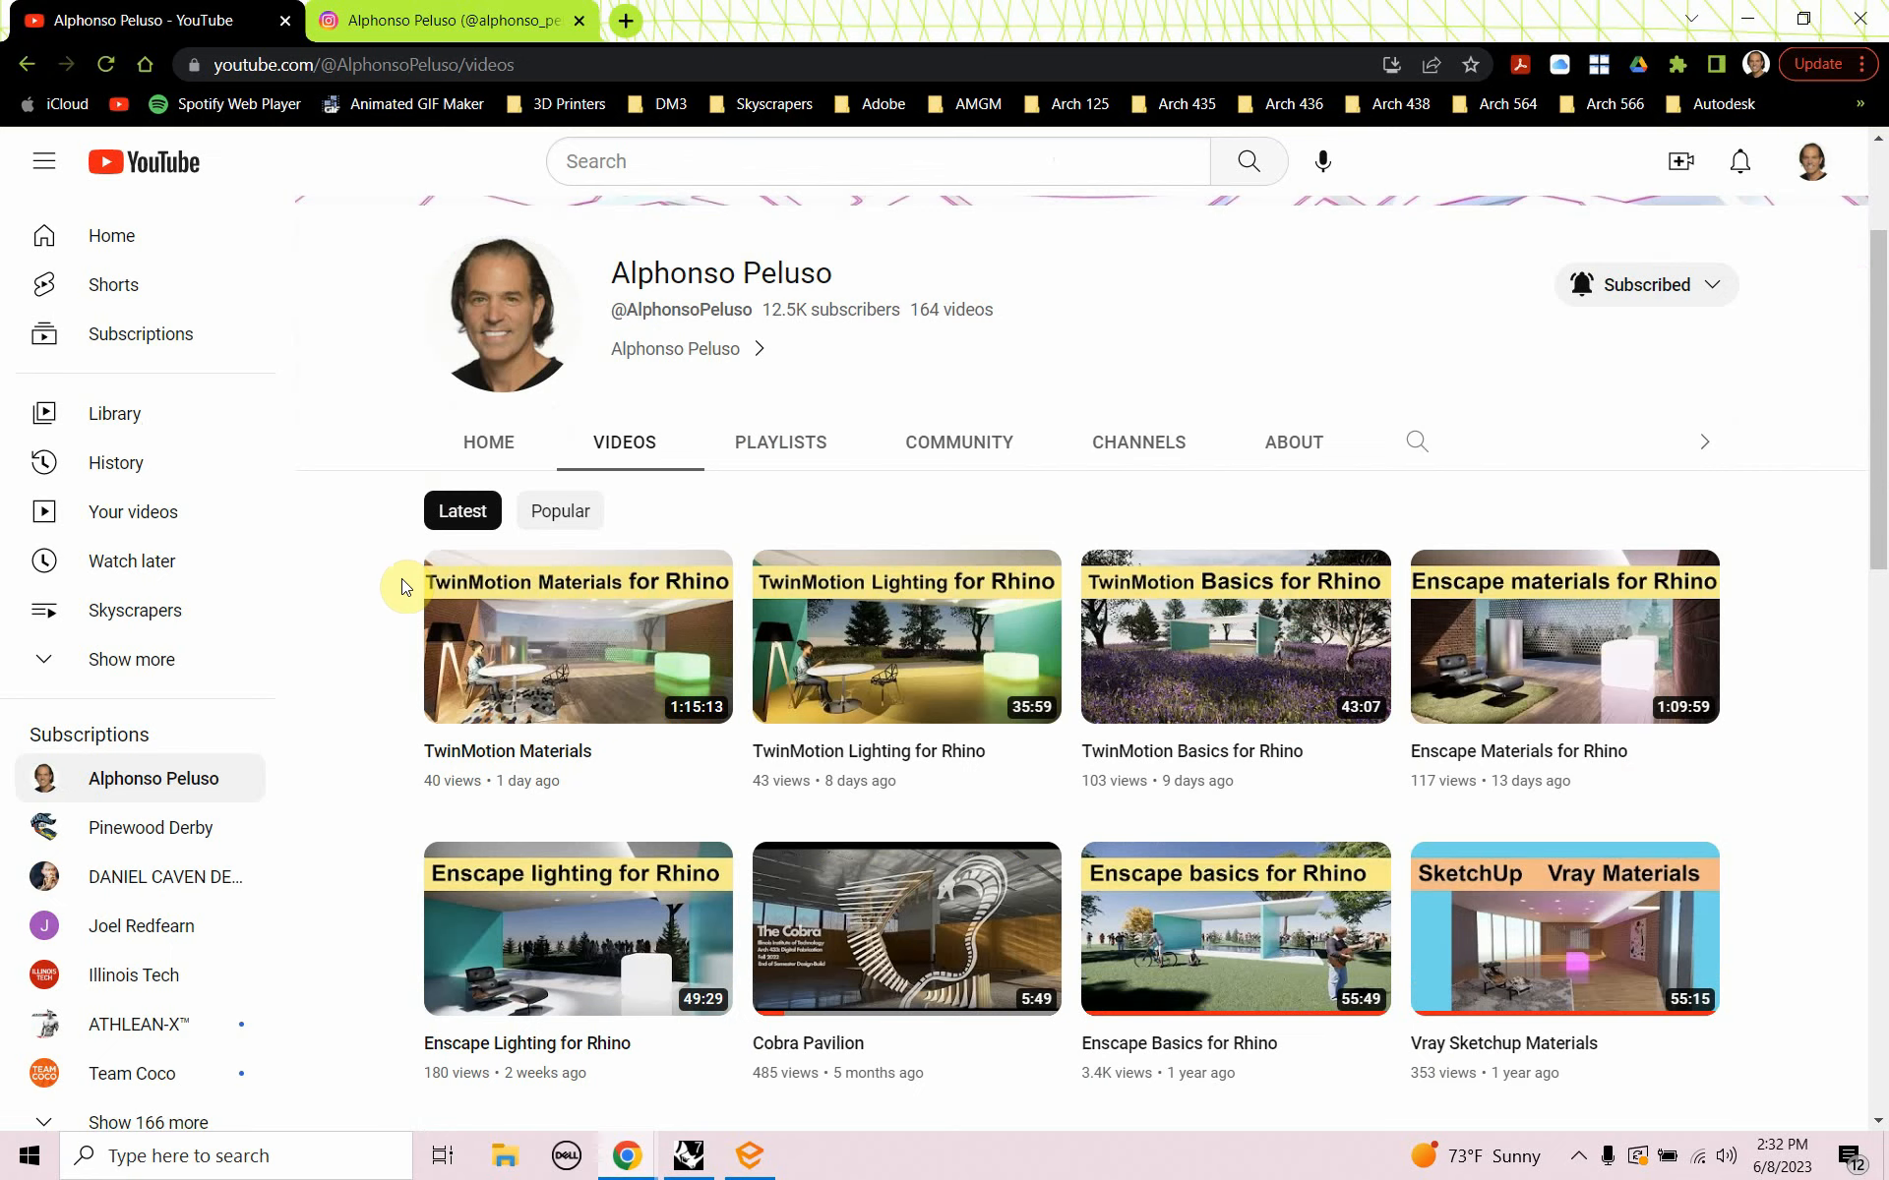
Switch back to Rhino and Enscape, minimize the Grasshopper outline, and place the Enscape render window over the Rhino model
key(alt+Tab)
key(alt+Tab)
key(alt+Tab)
key(alt+Tab)
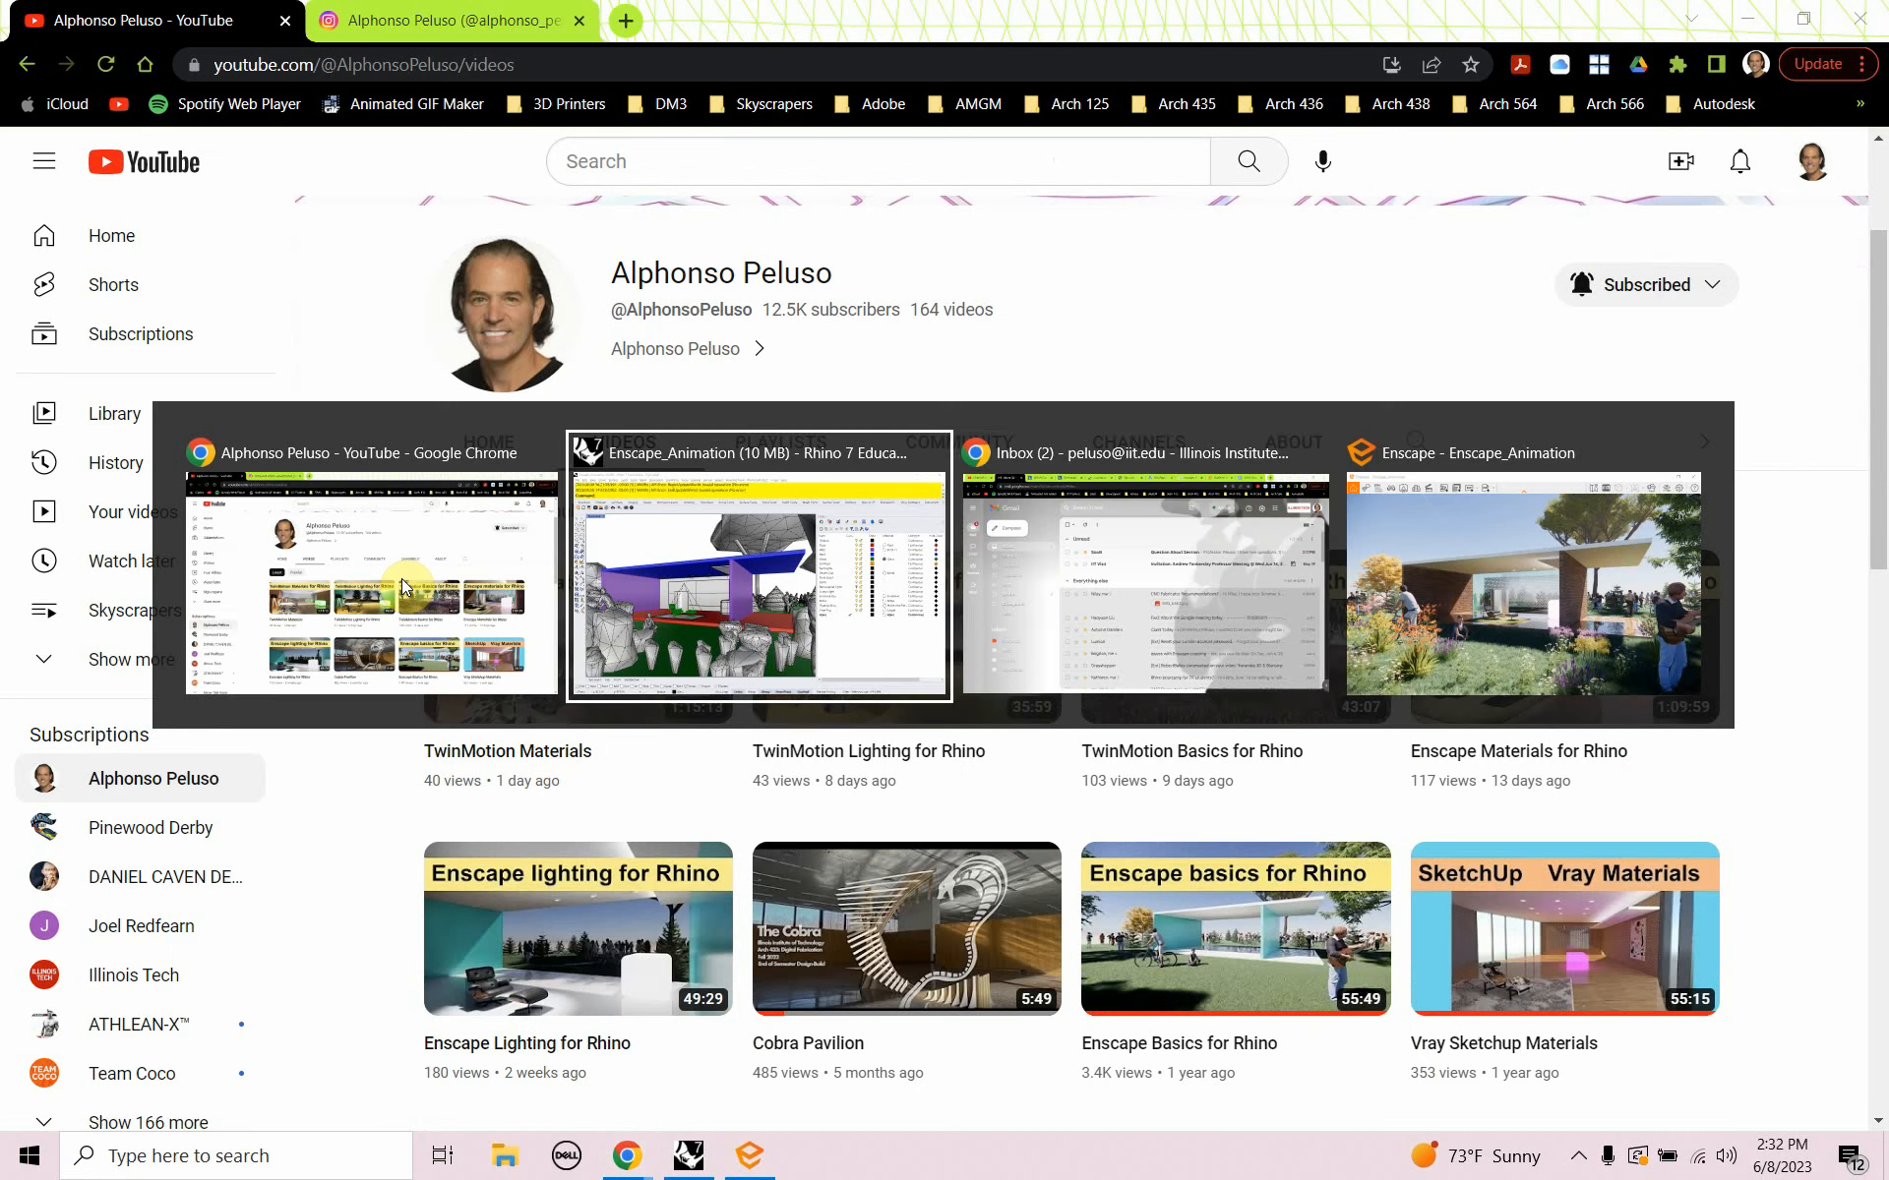
key(alt+Tab)
key(alt+Tab)
key(alt+Tab)
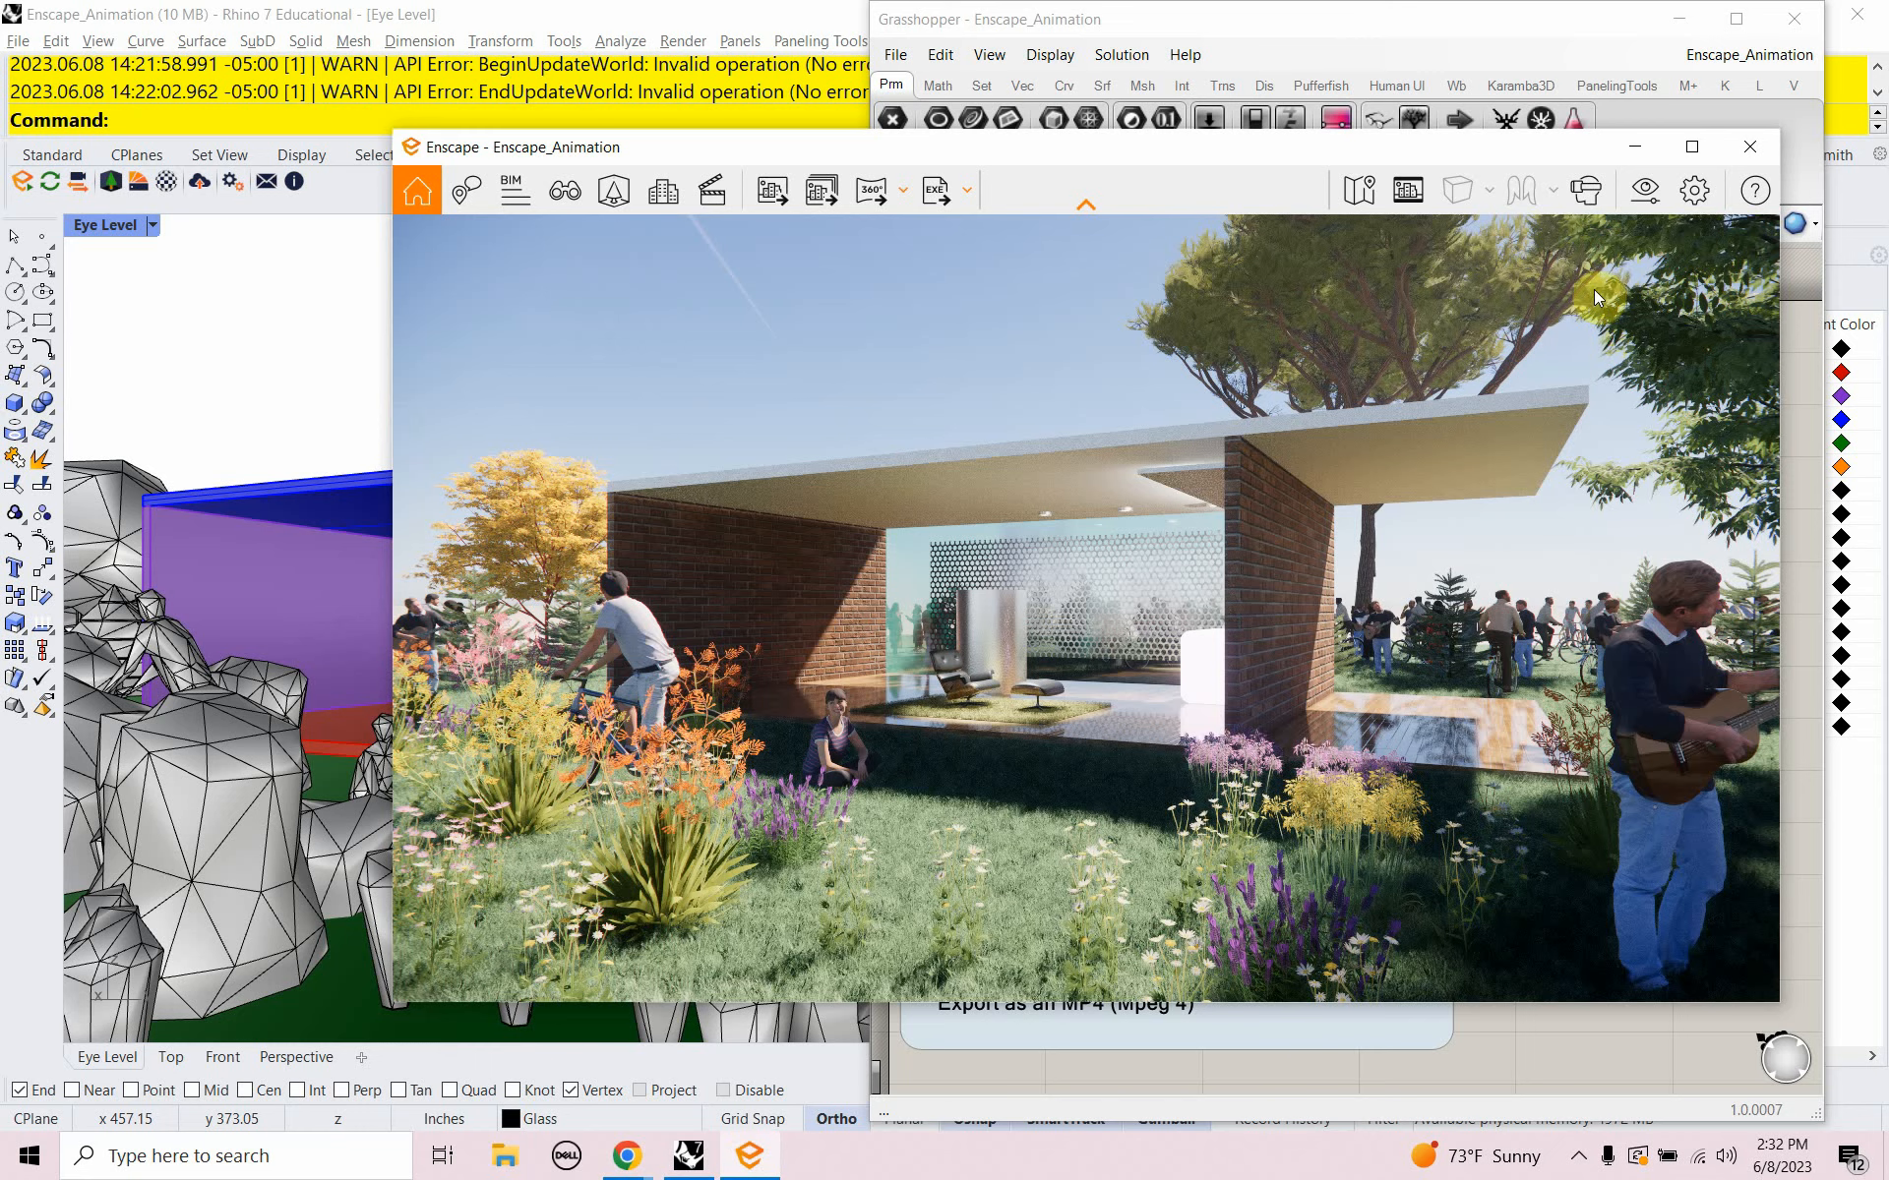
click(1631, 147)
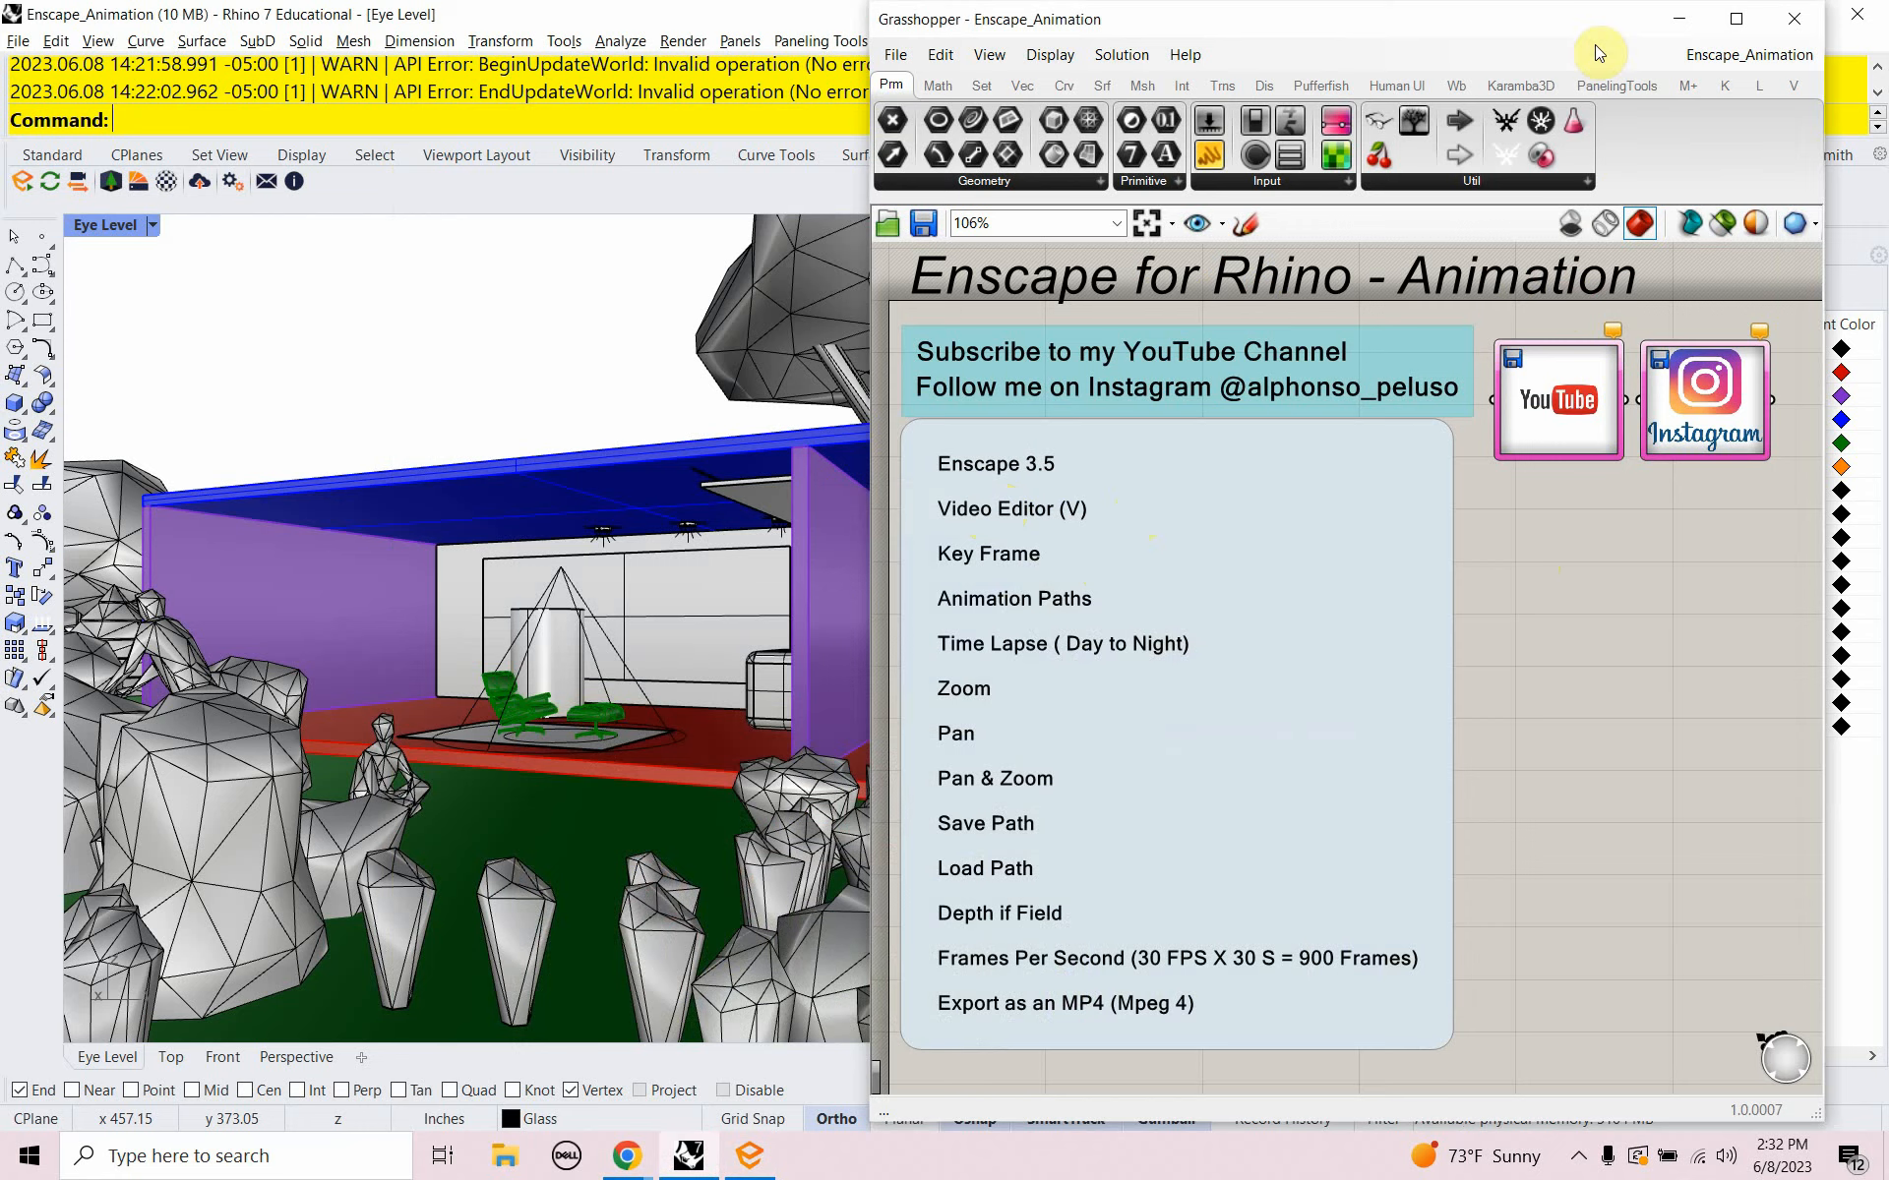
click(1677, 18)
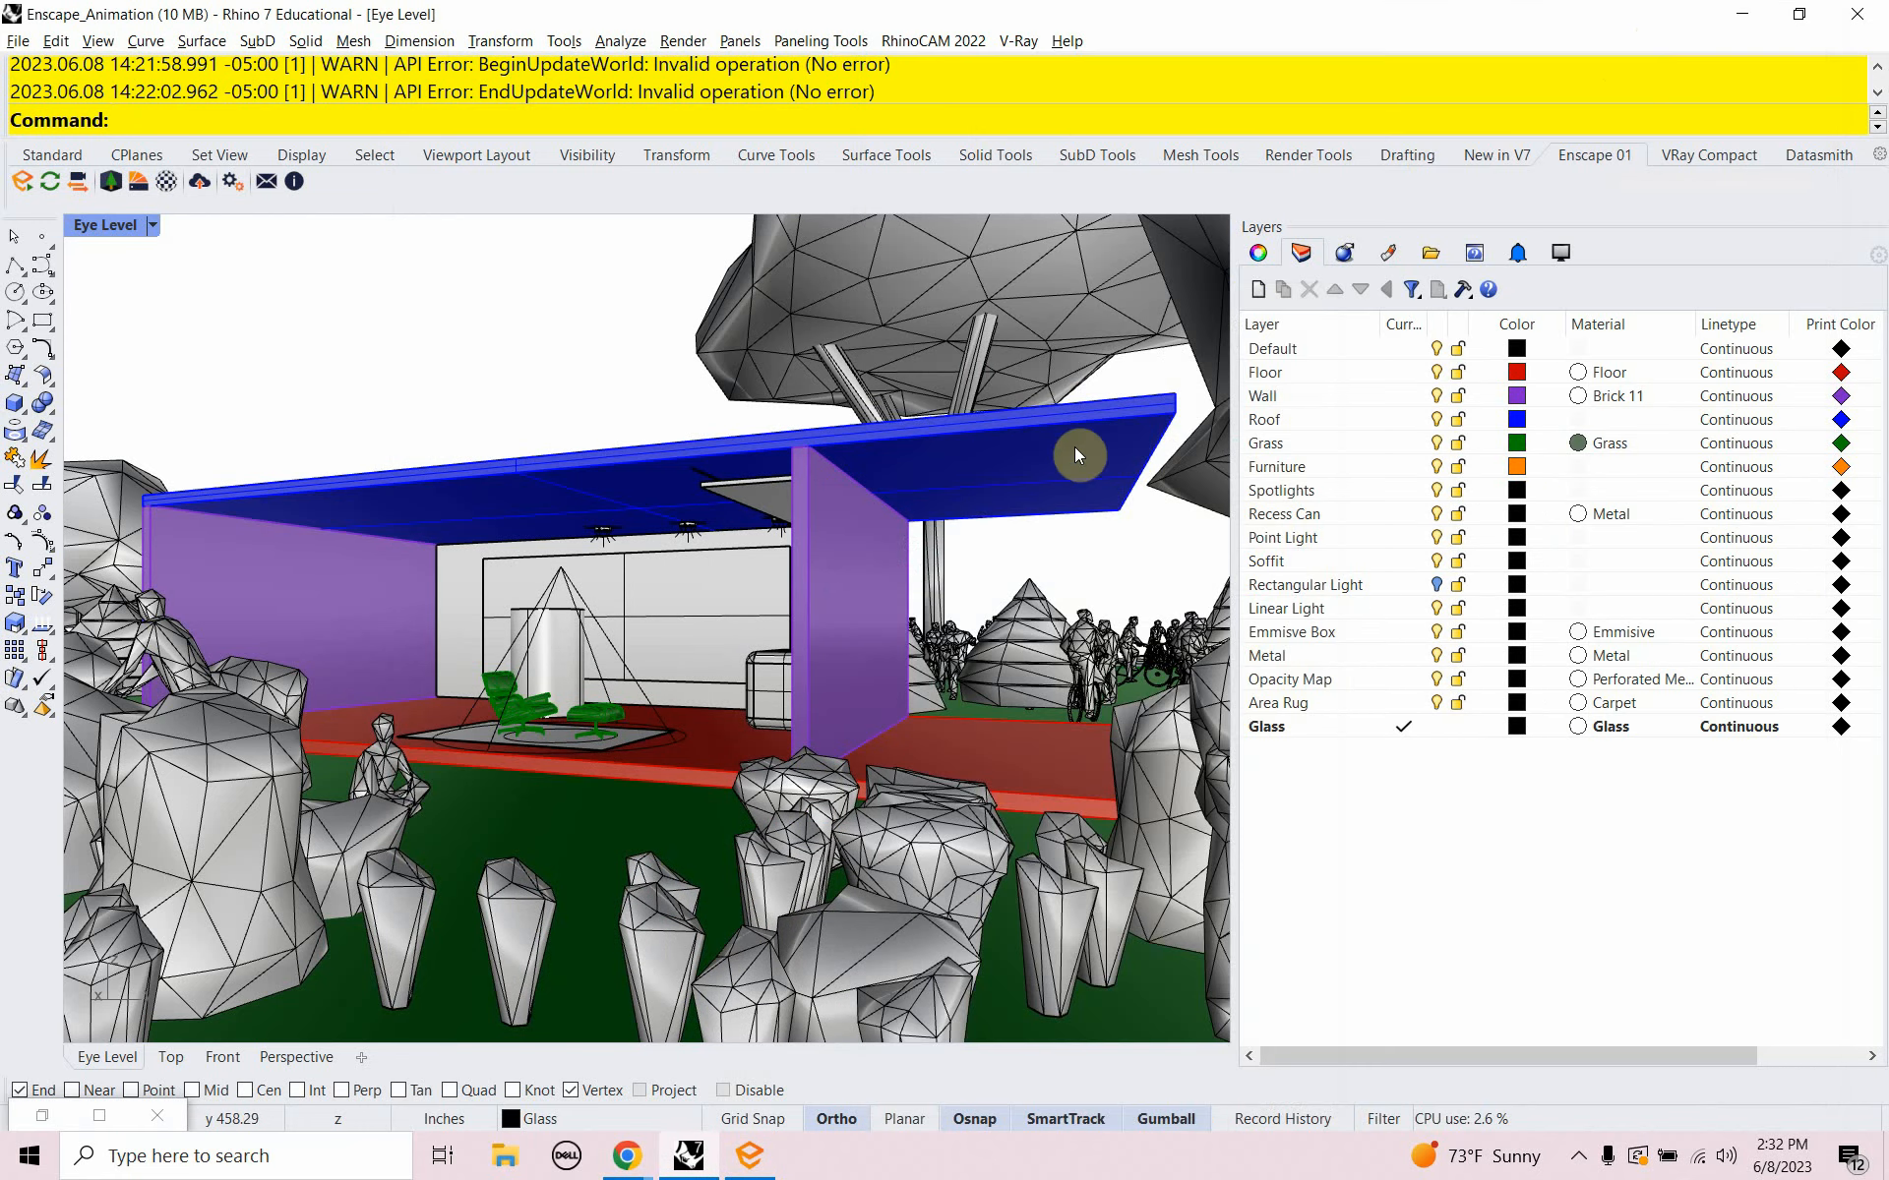
click(749, 1156)
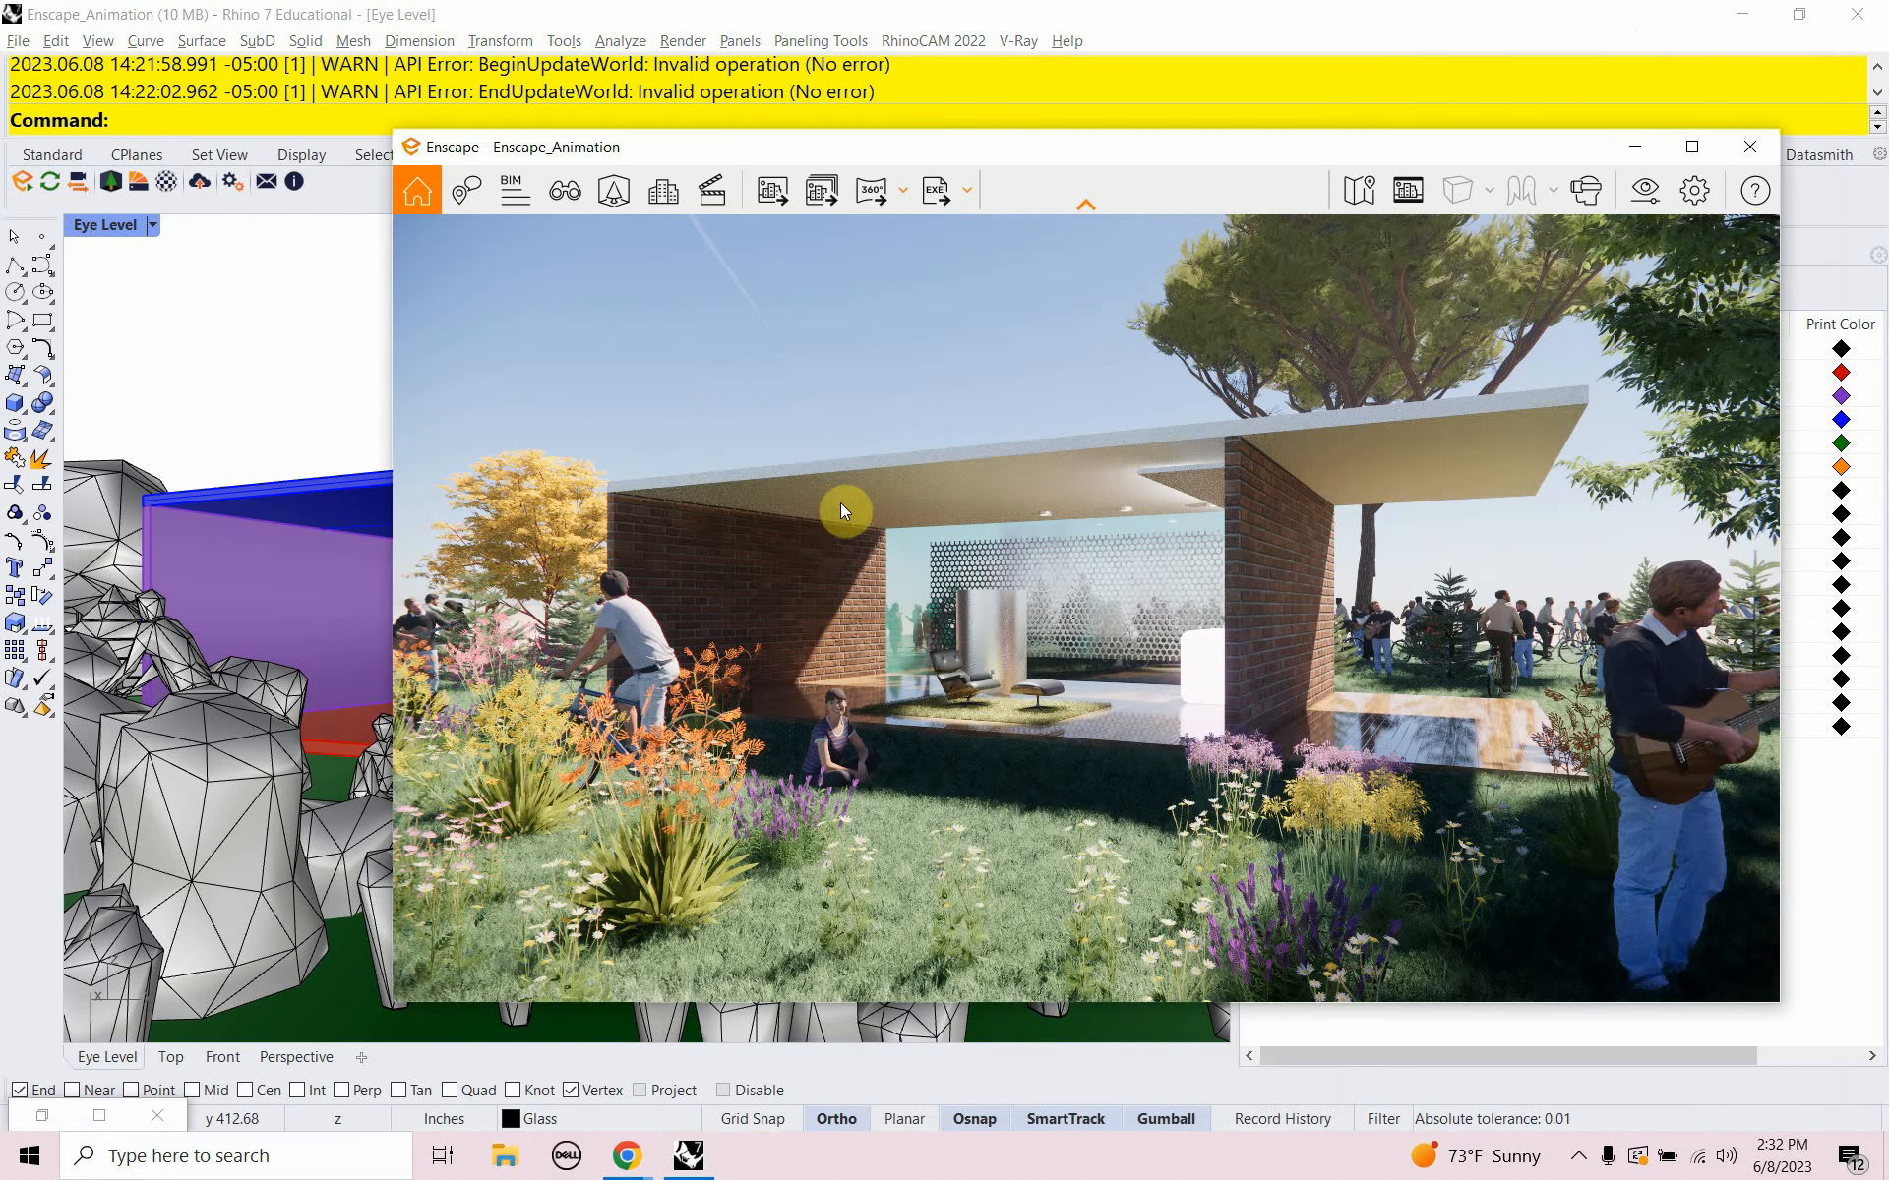
drag(1025, 162, 967, 192)
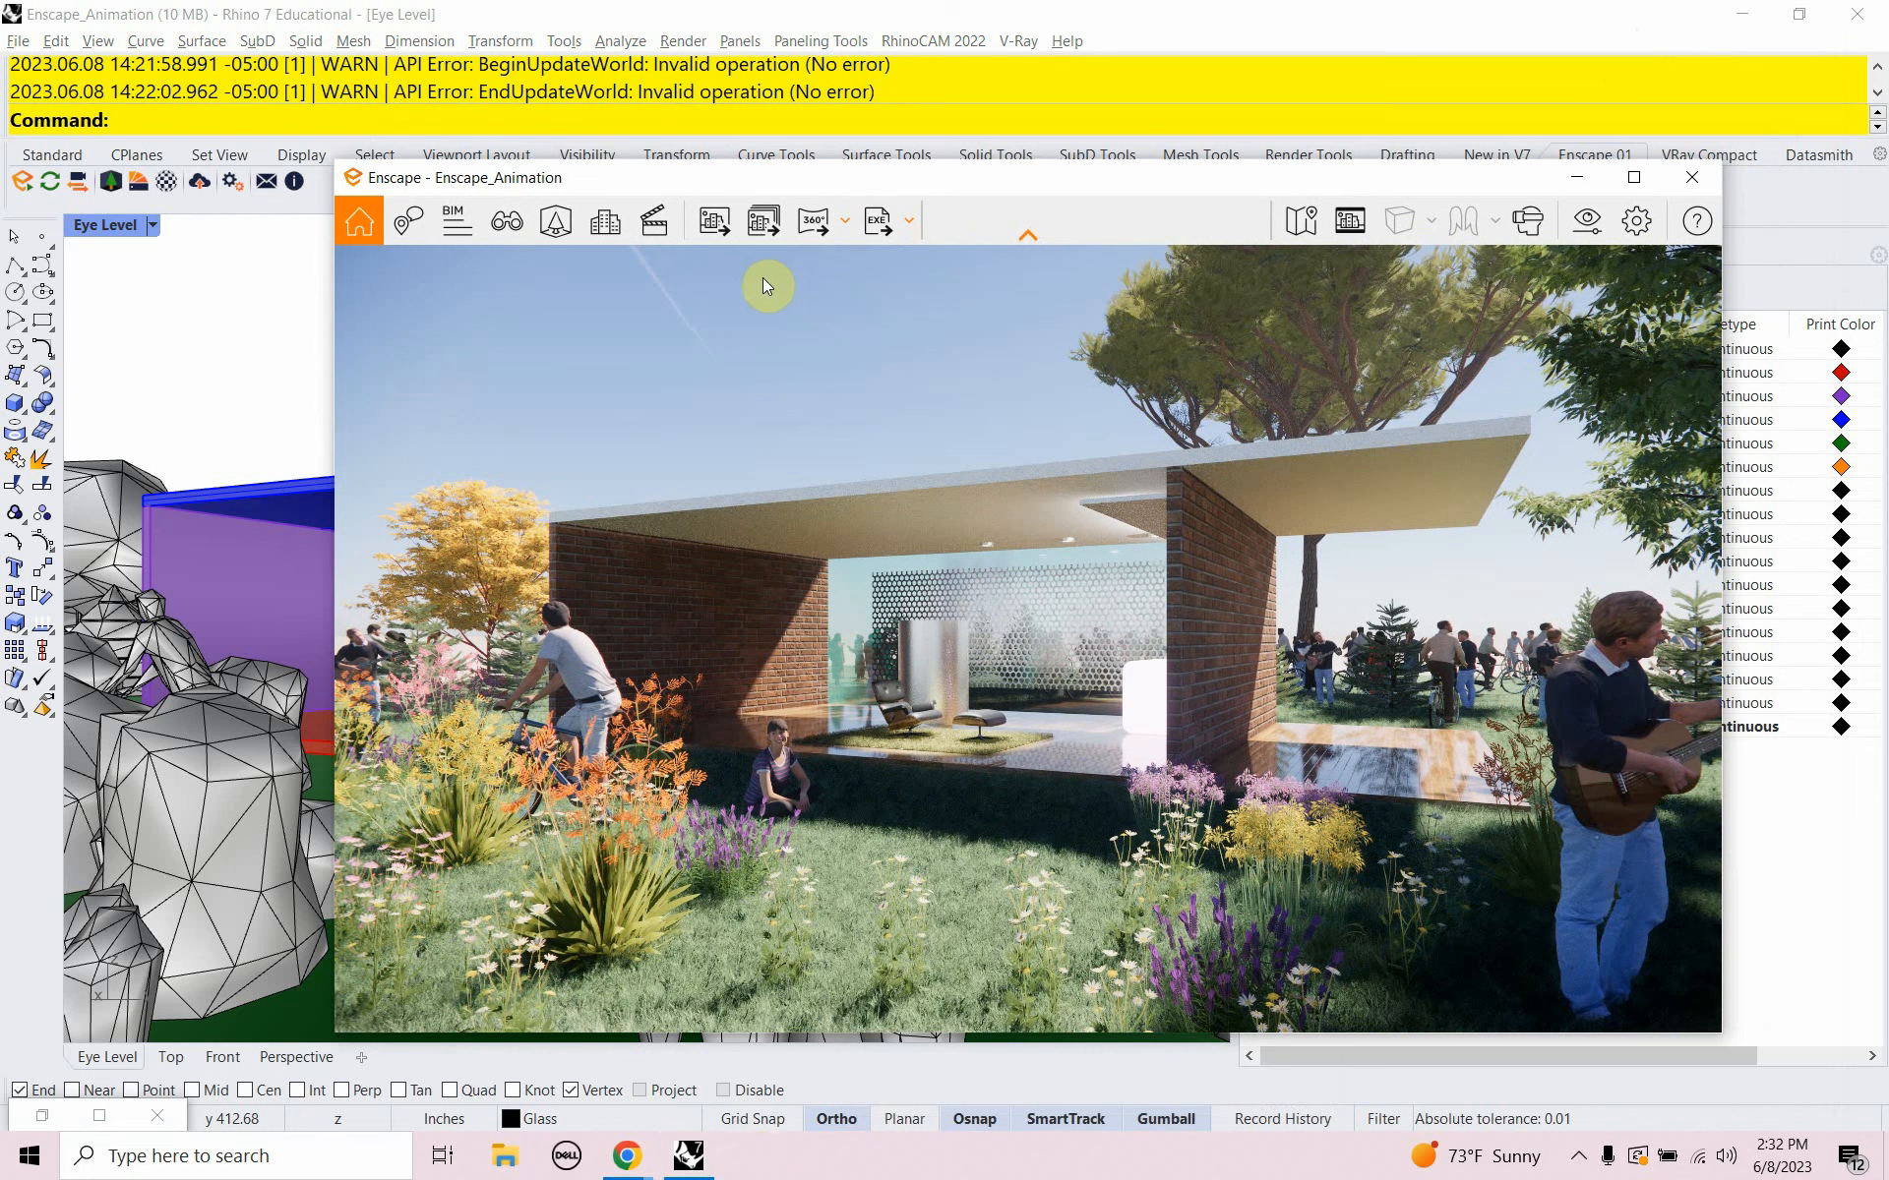
Open the Video Editor and create a start, an end and a middle keyframe from the current exterior view
click(655, 222)
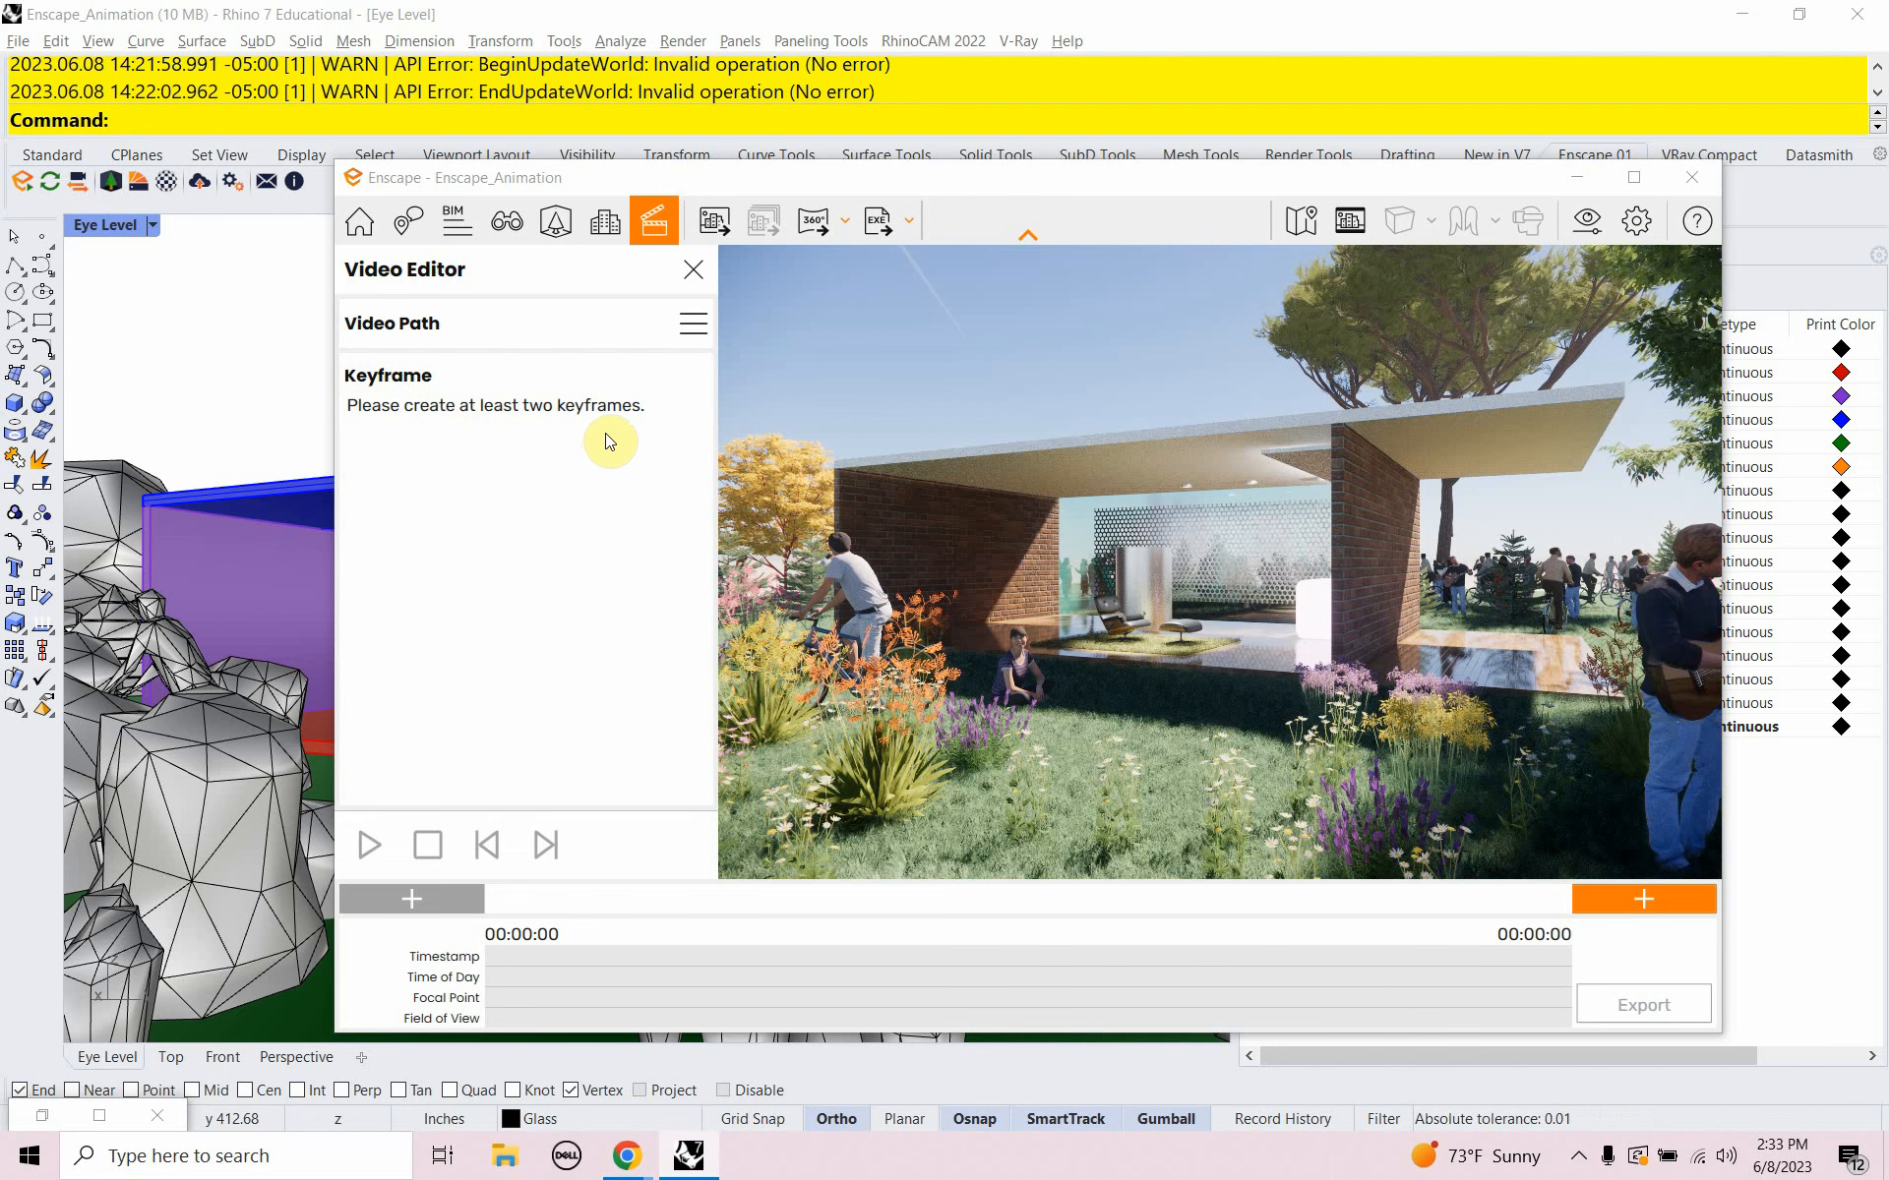
click(409, 895)
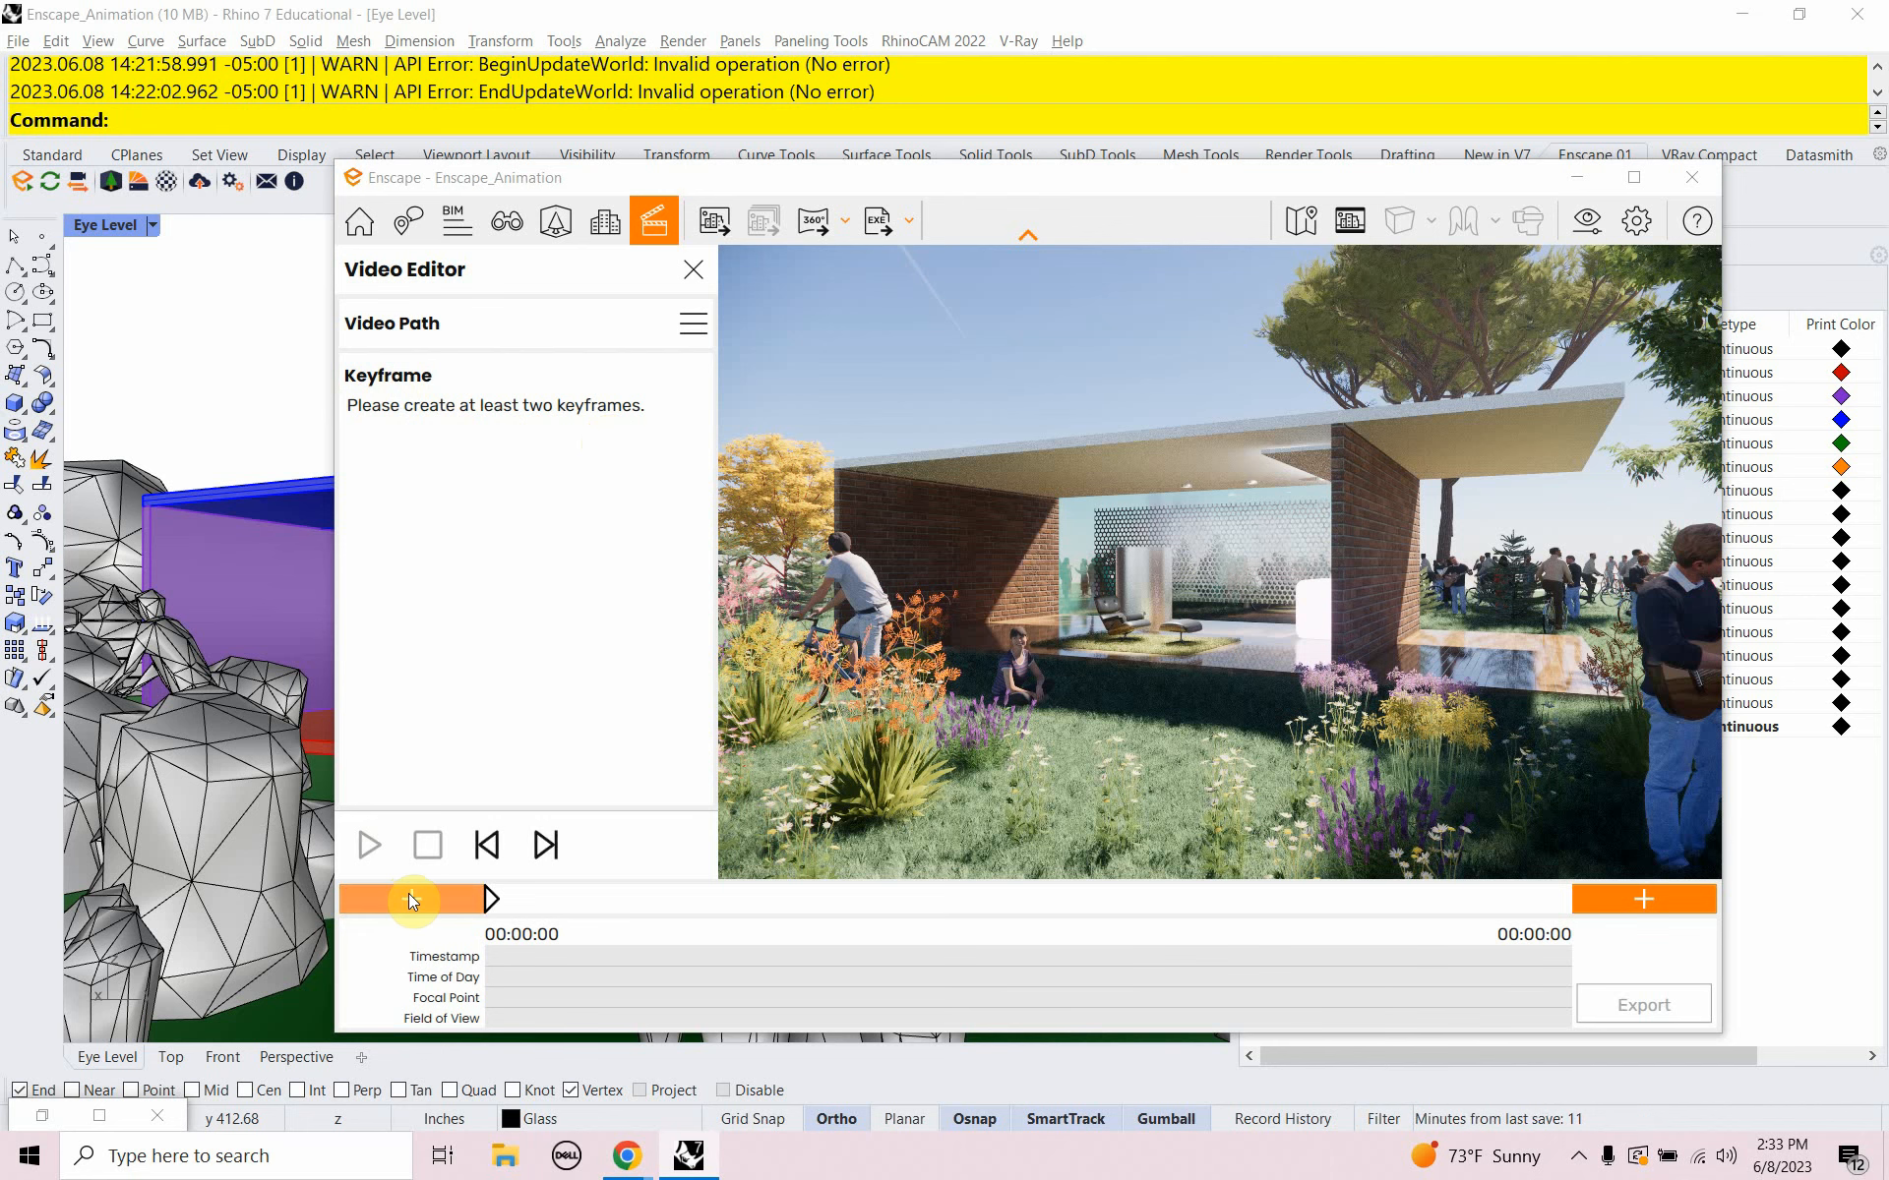
click(1628, 899)
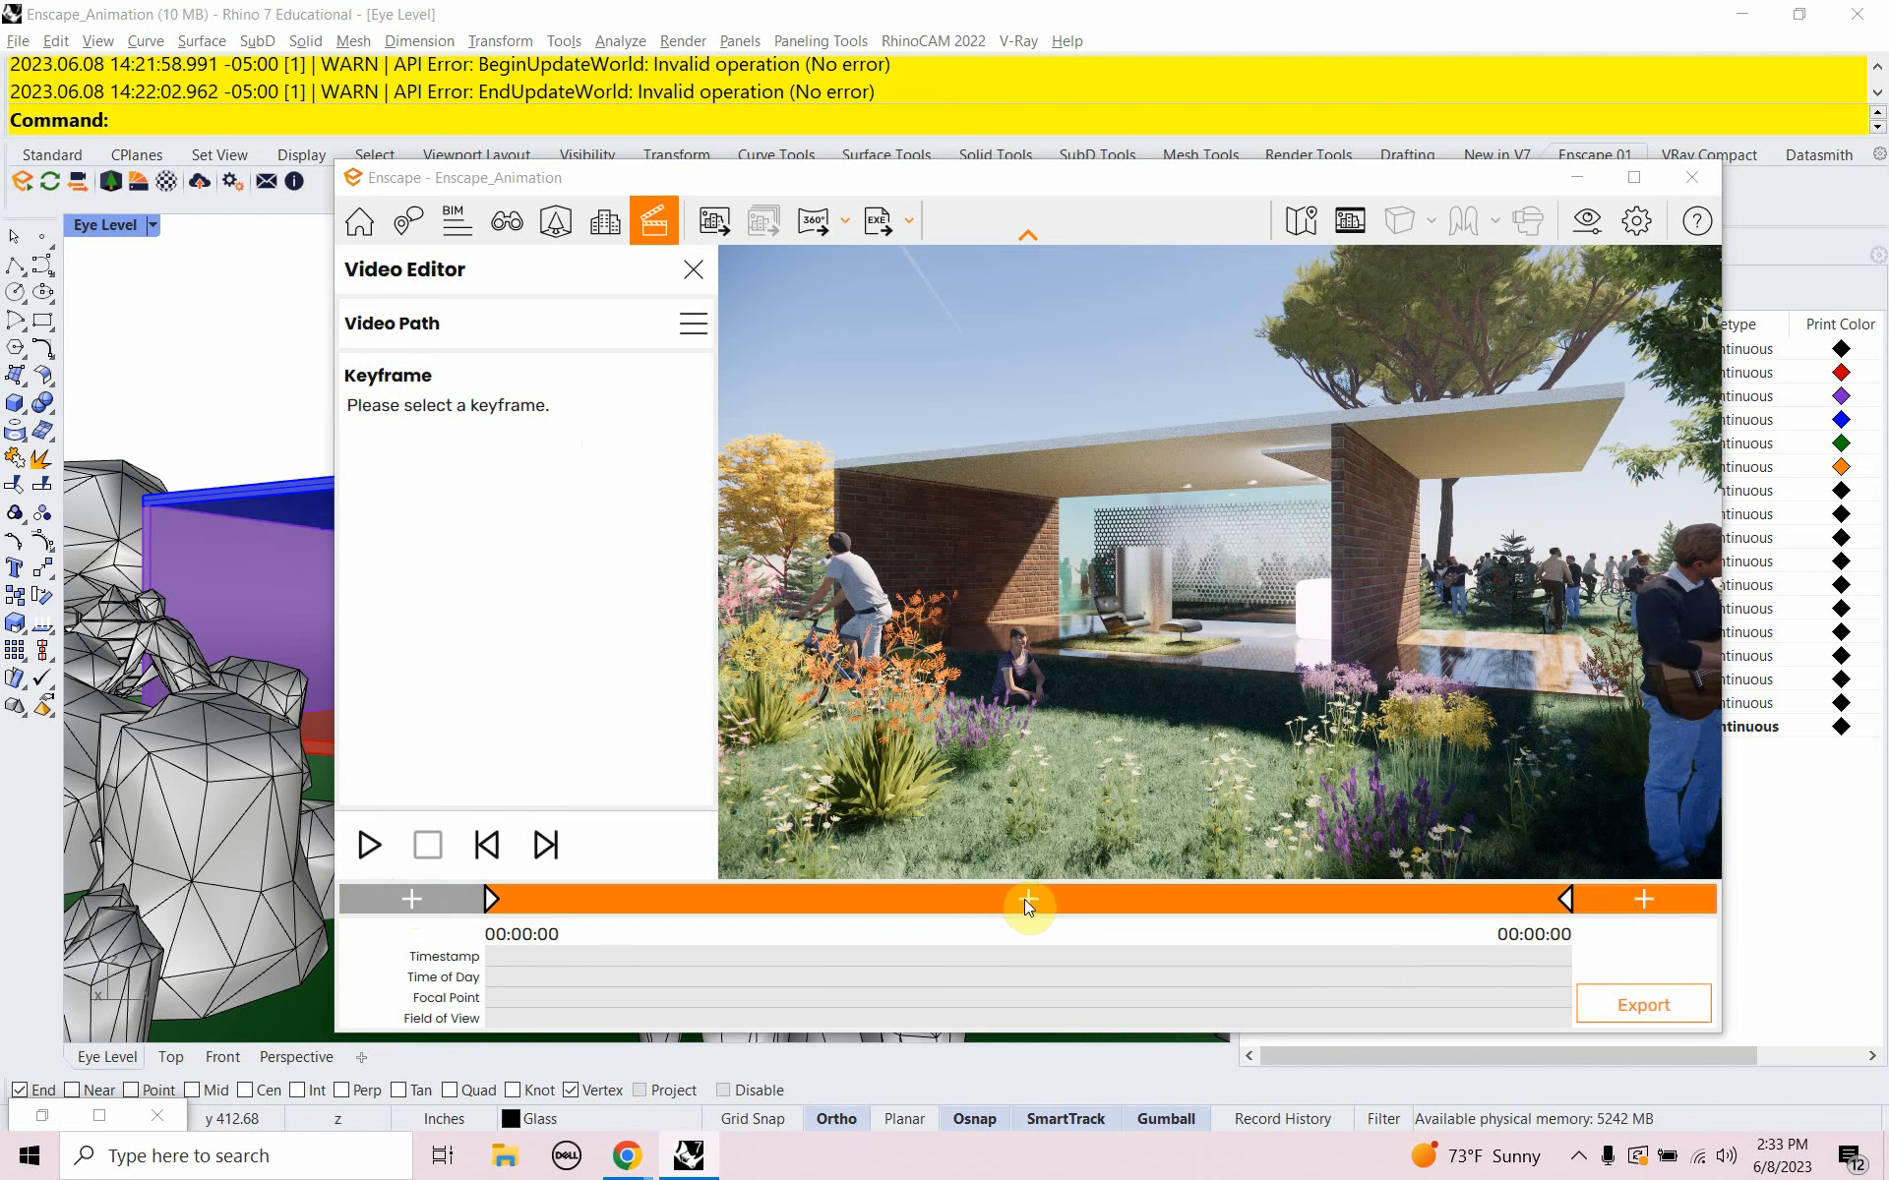
click(1024, 899)
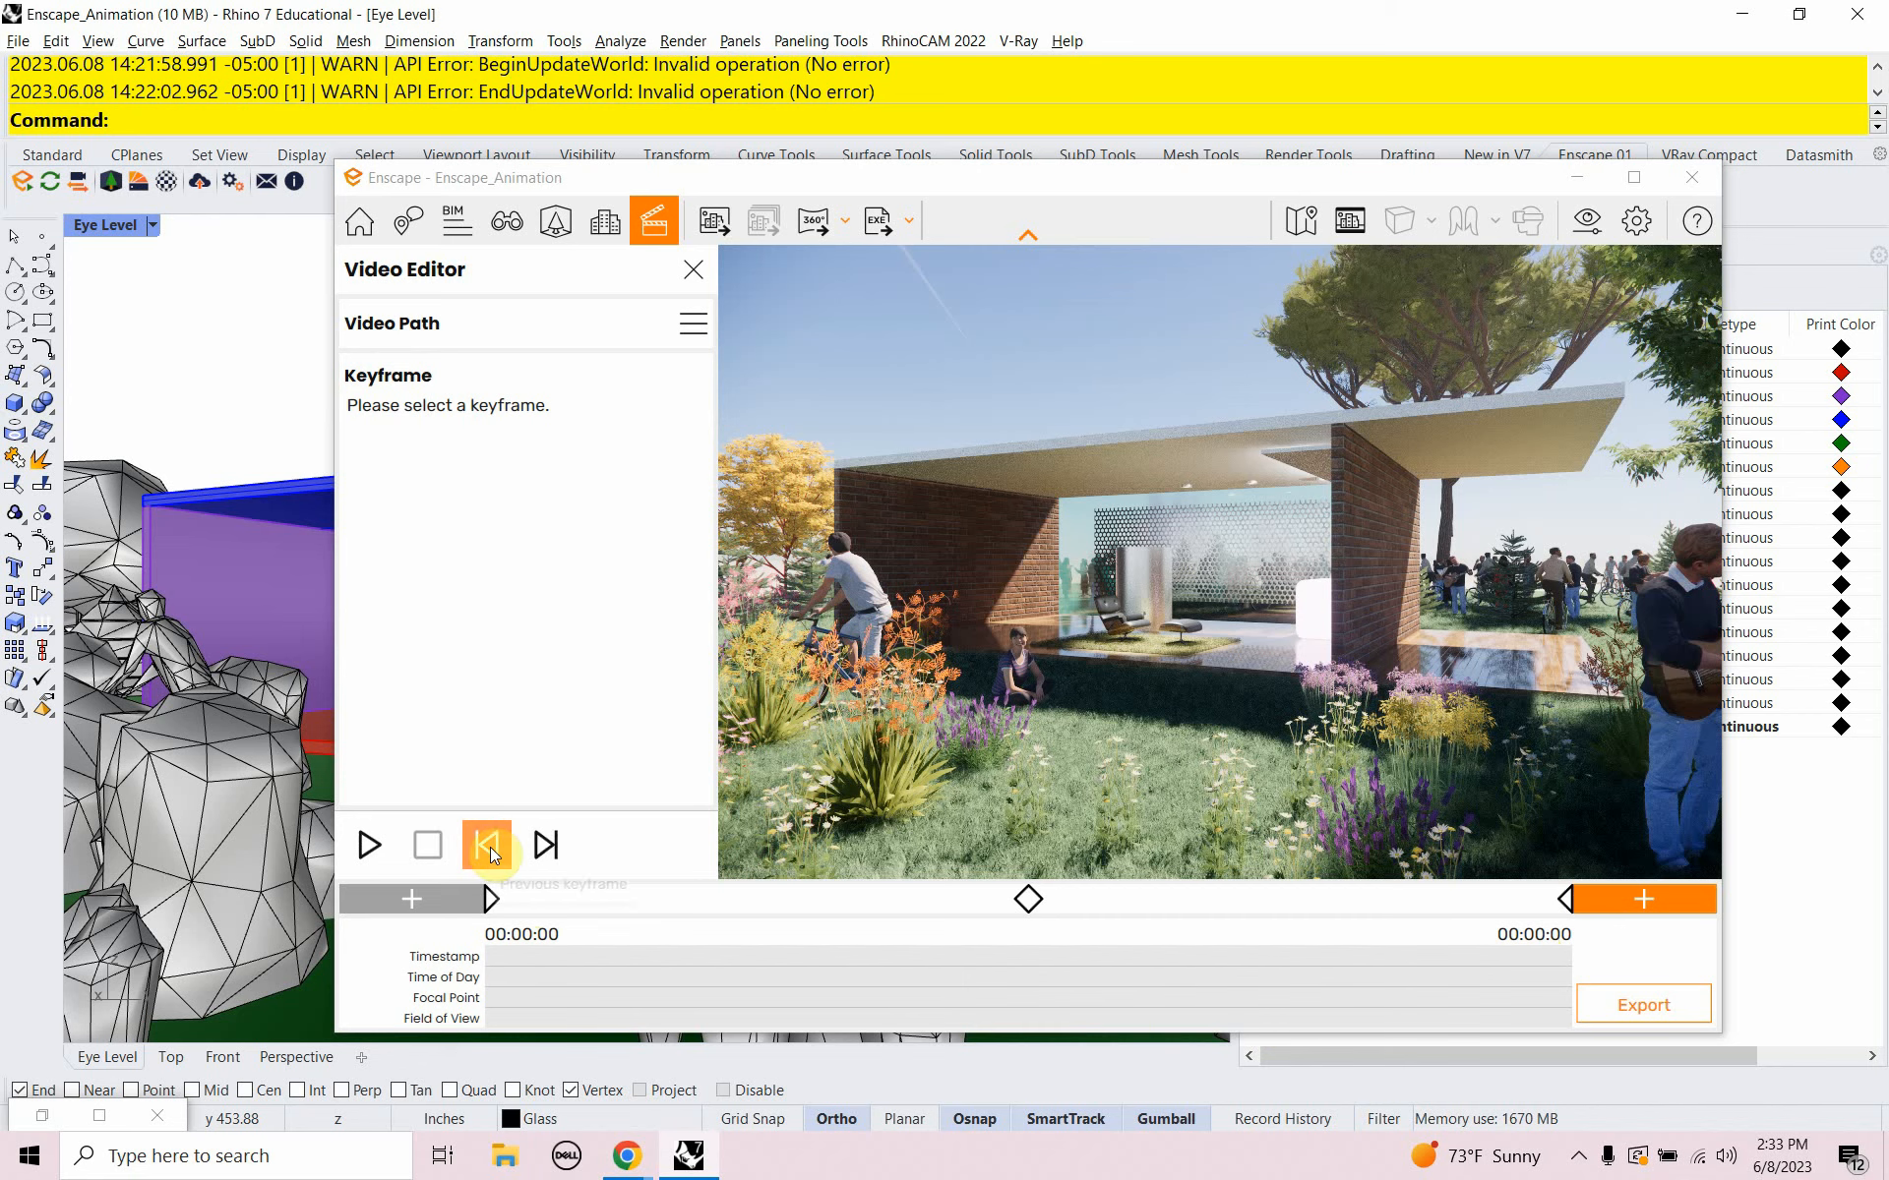
Step through the first and last keyframes to check whether their timestamp override can be edited
click(544, 846)
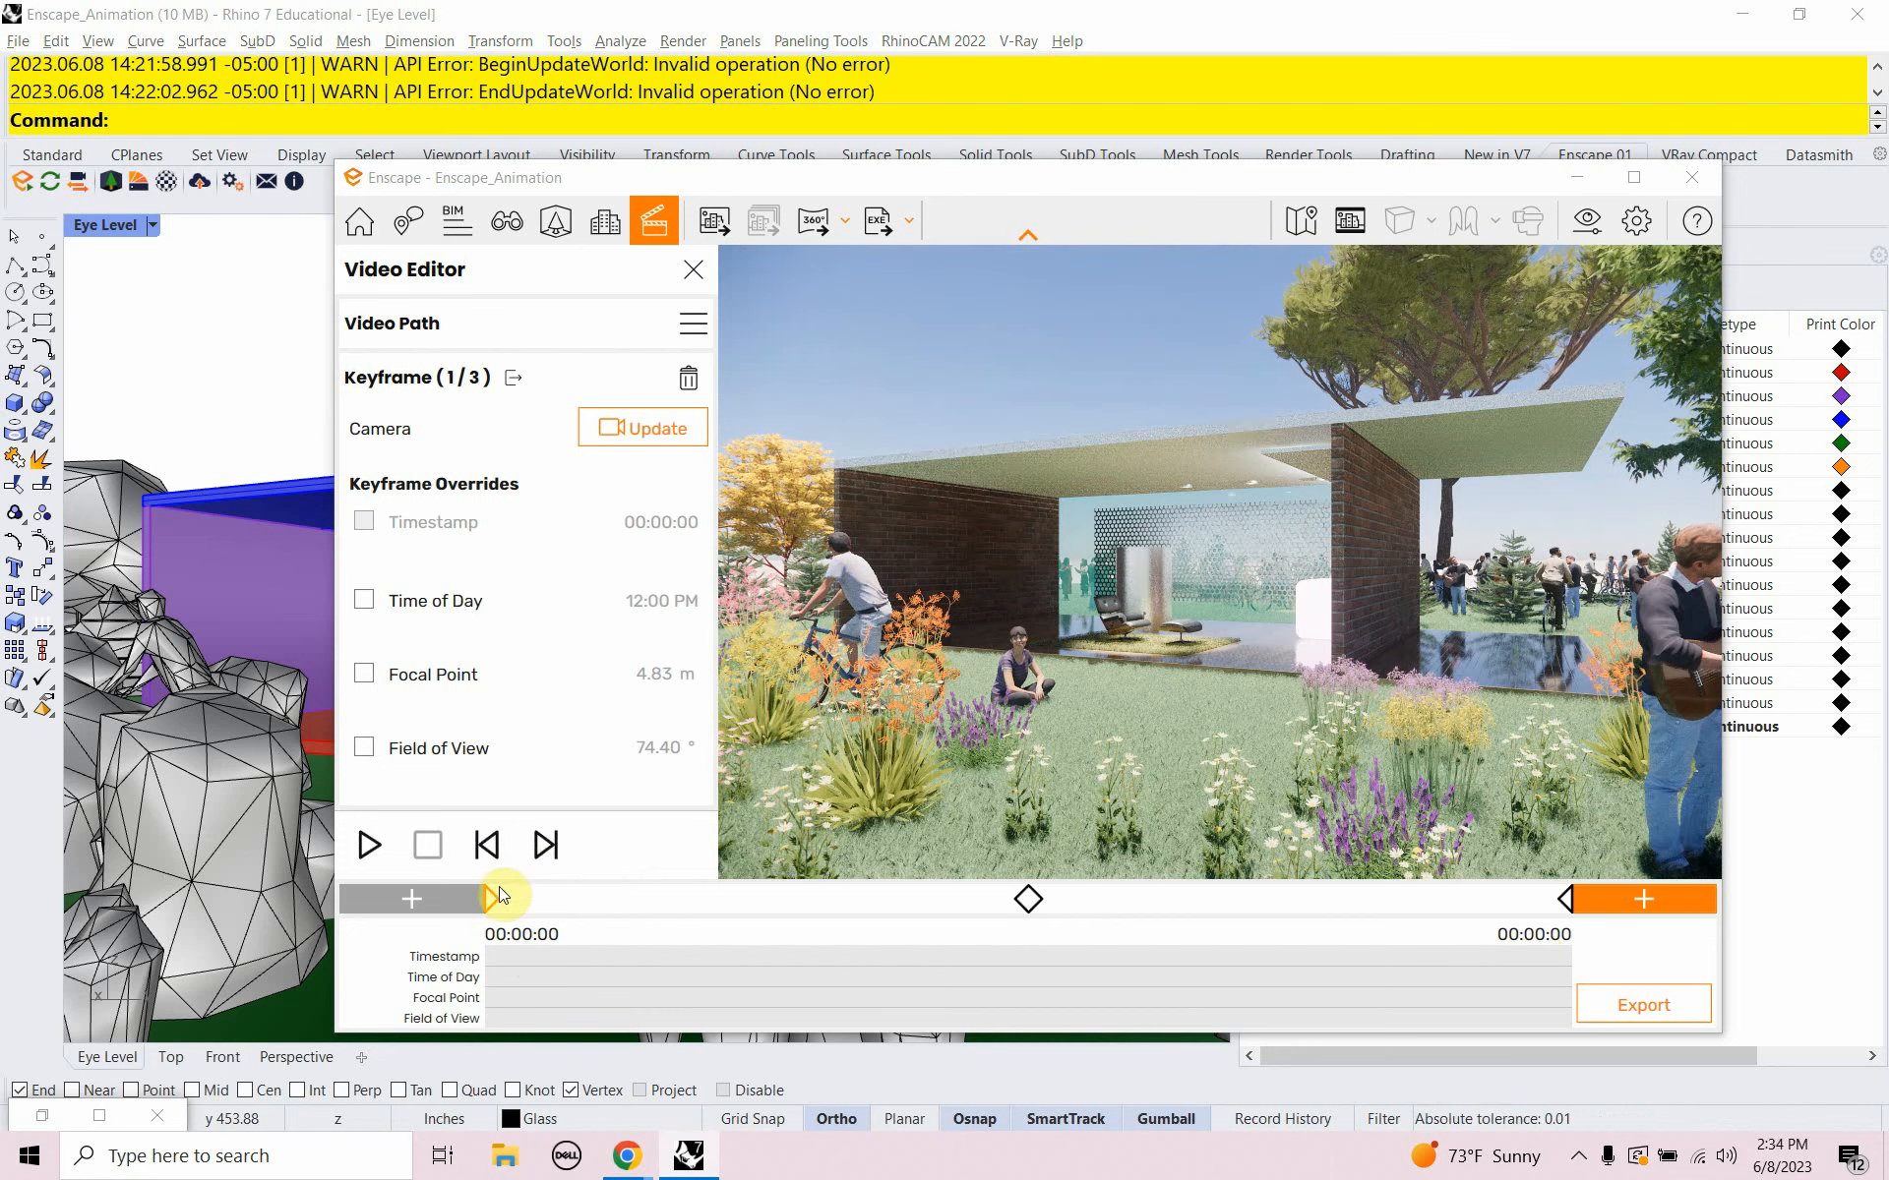
click(364, 524)
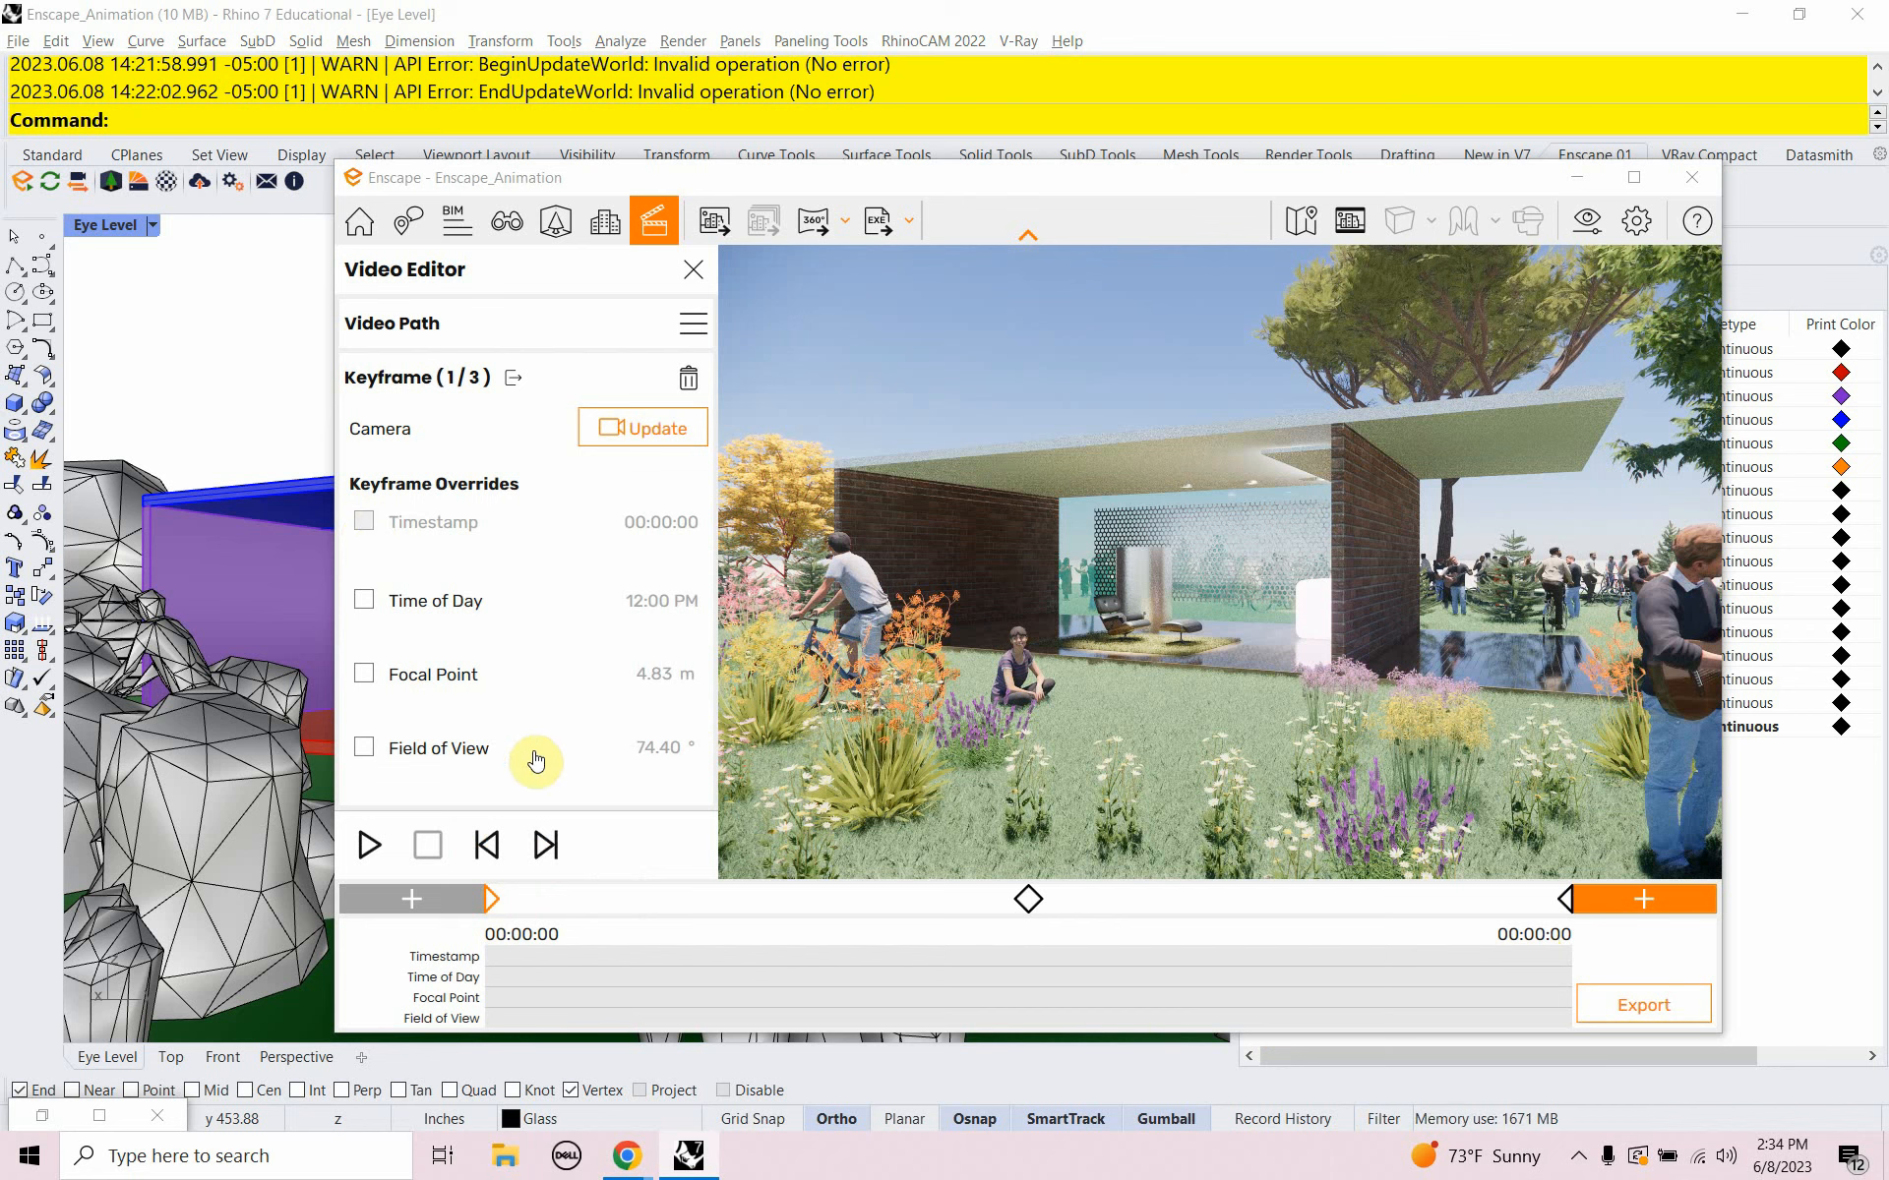
click(546, 846)
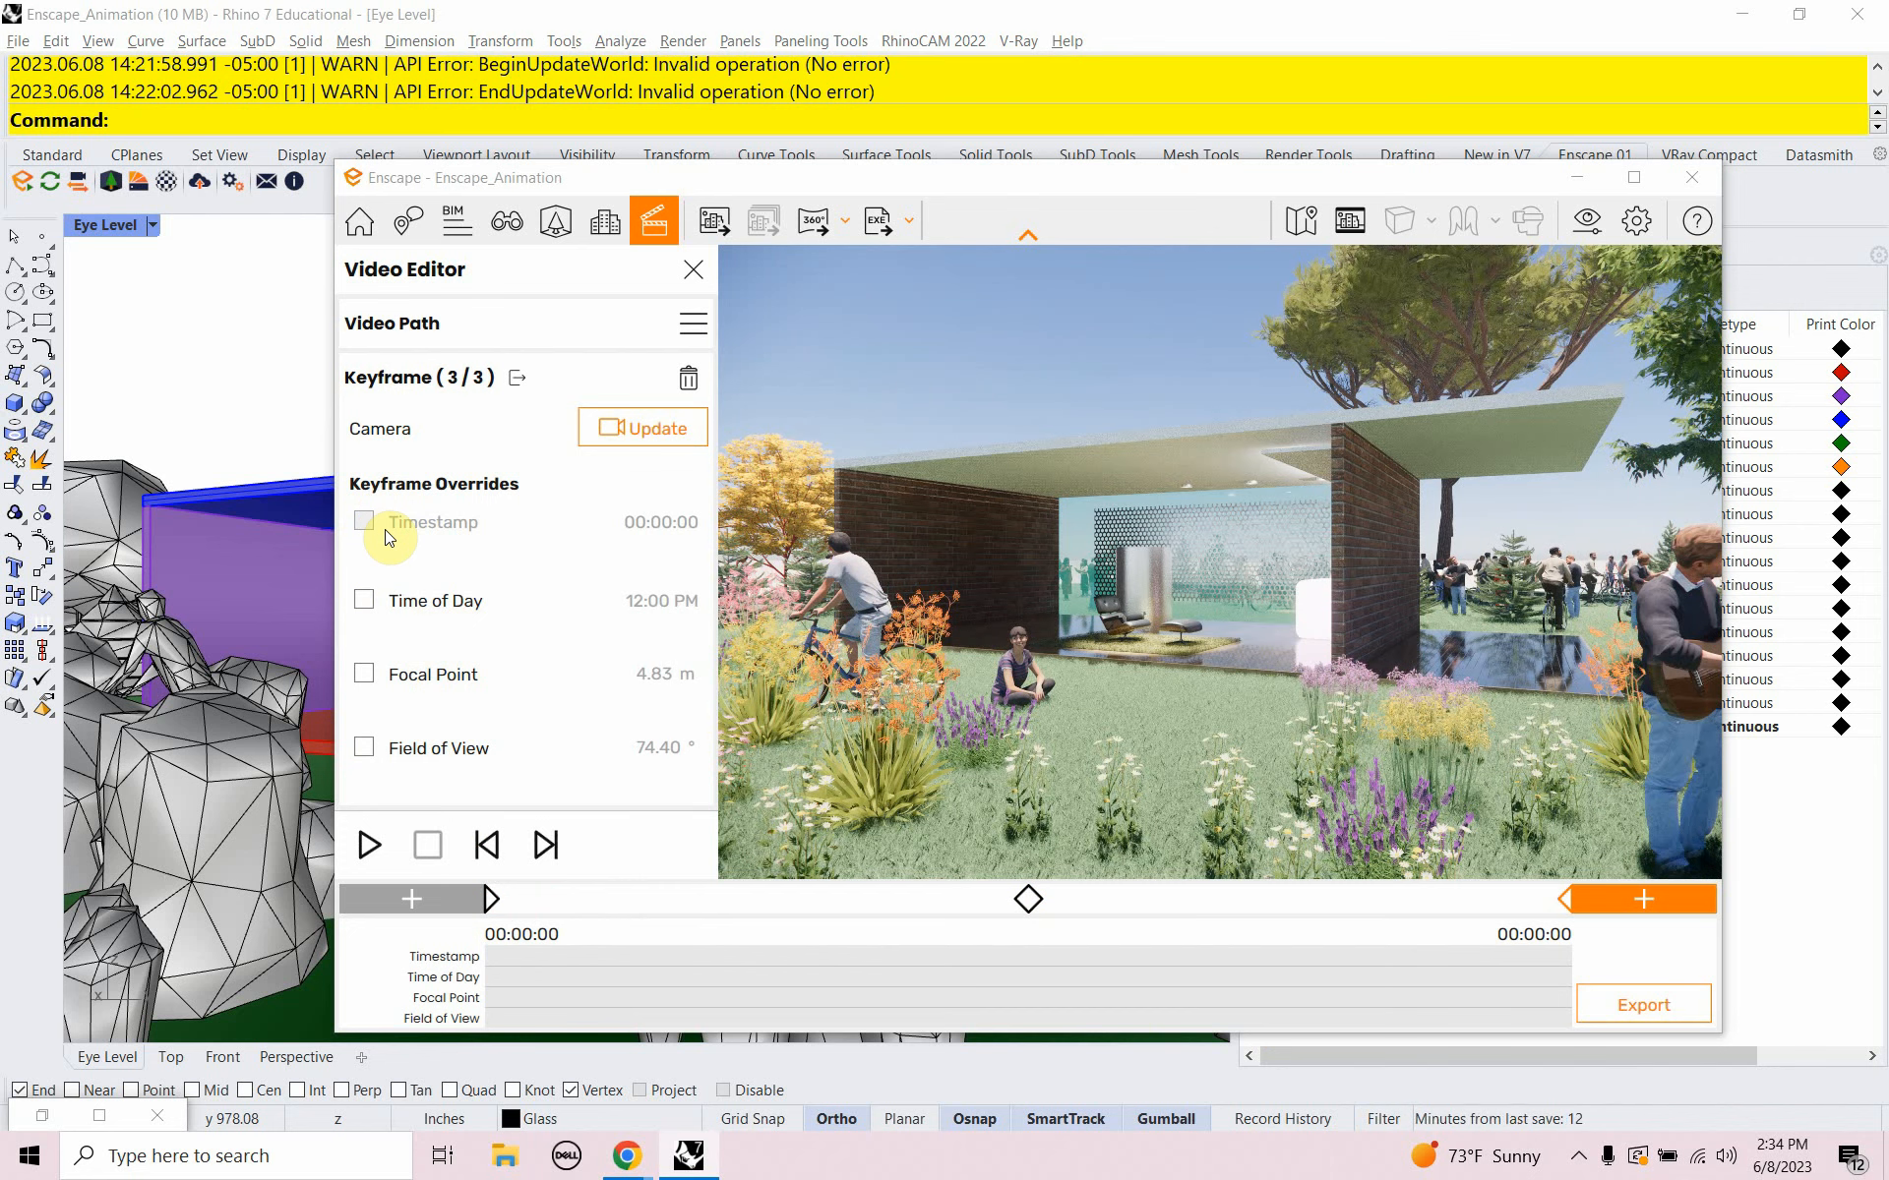
Select the second keyframe and set its timestamp override to 00:00:30
click(484, 846)
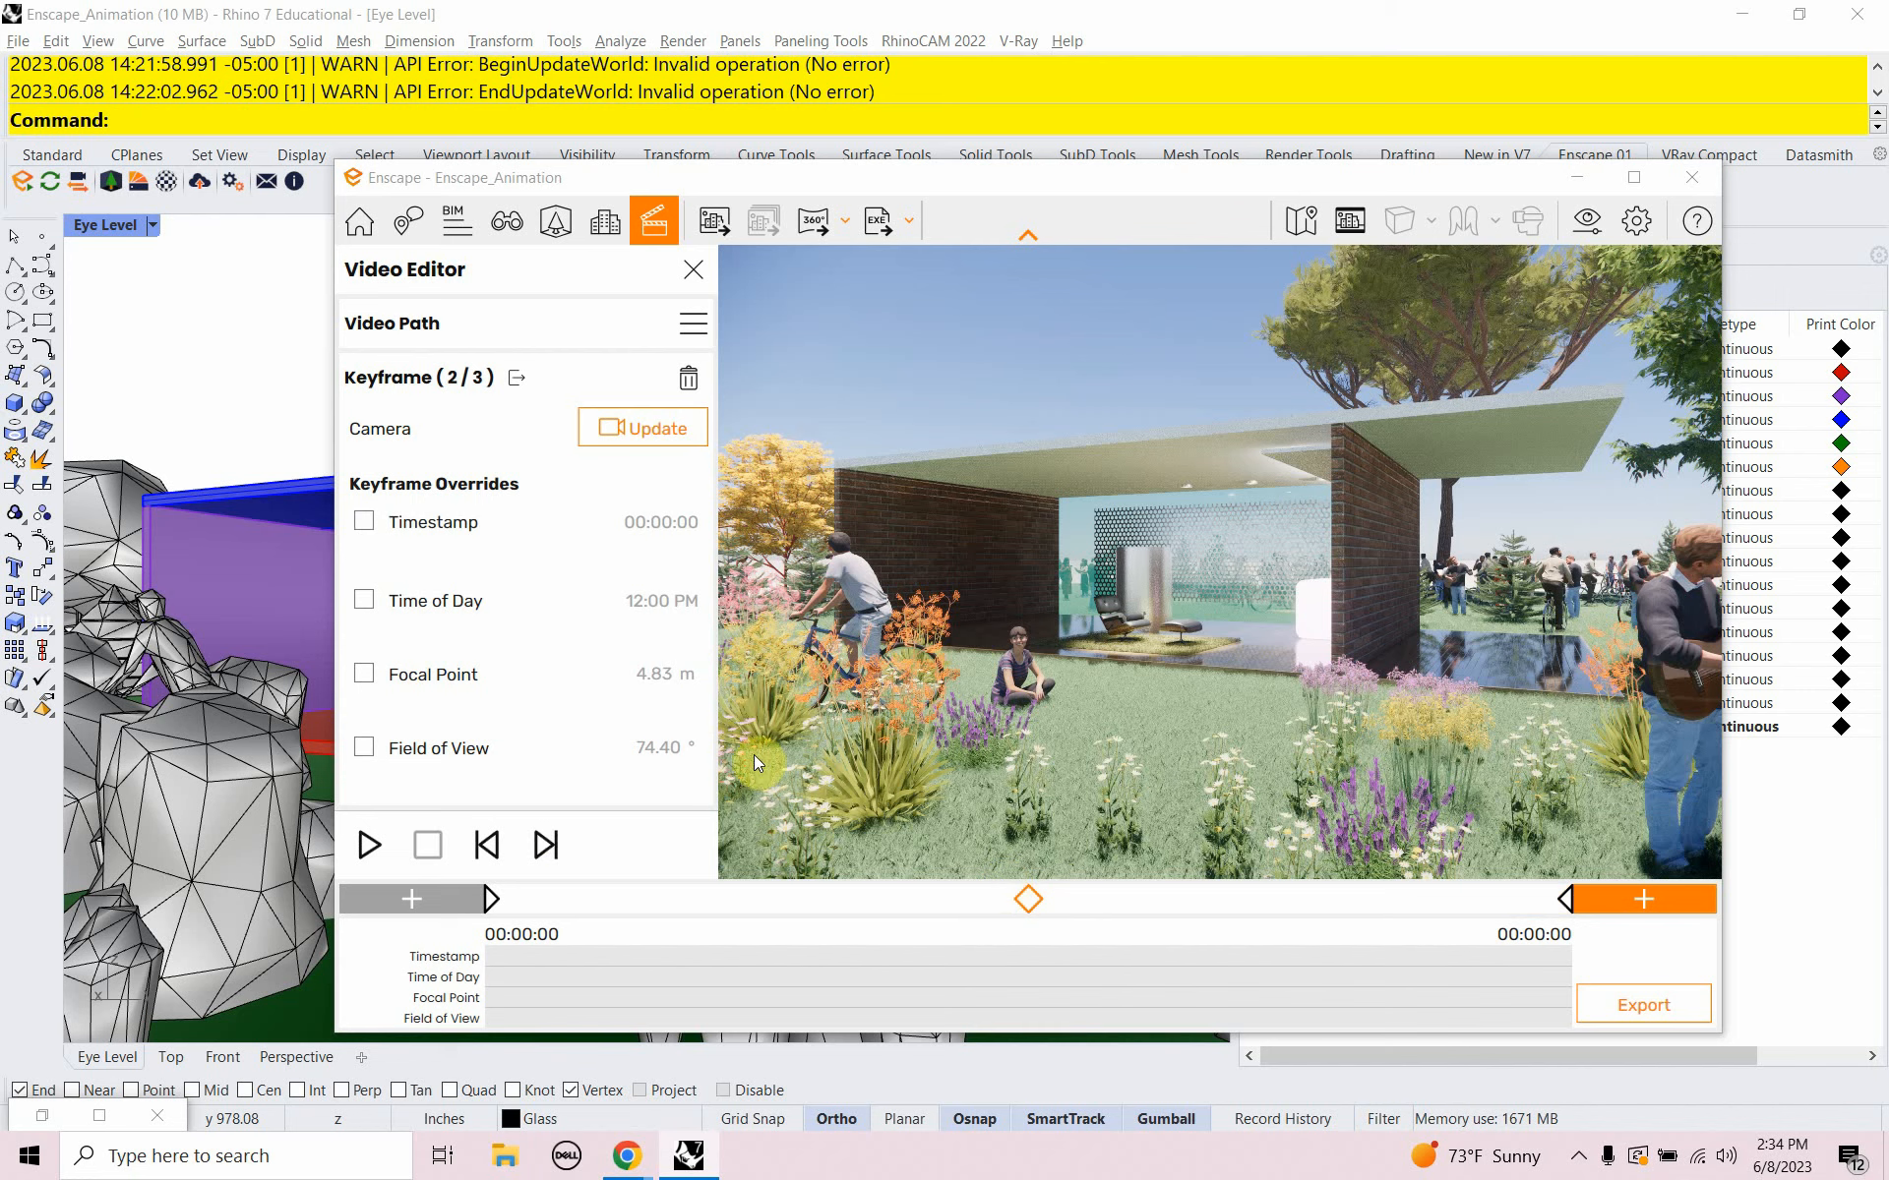
click(363, 524)
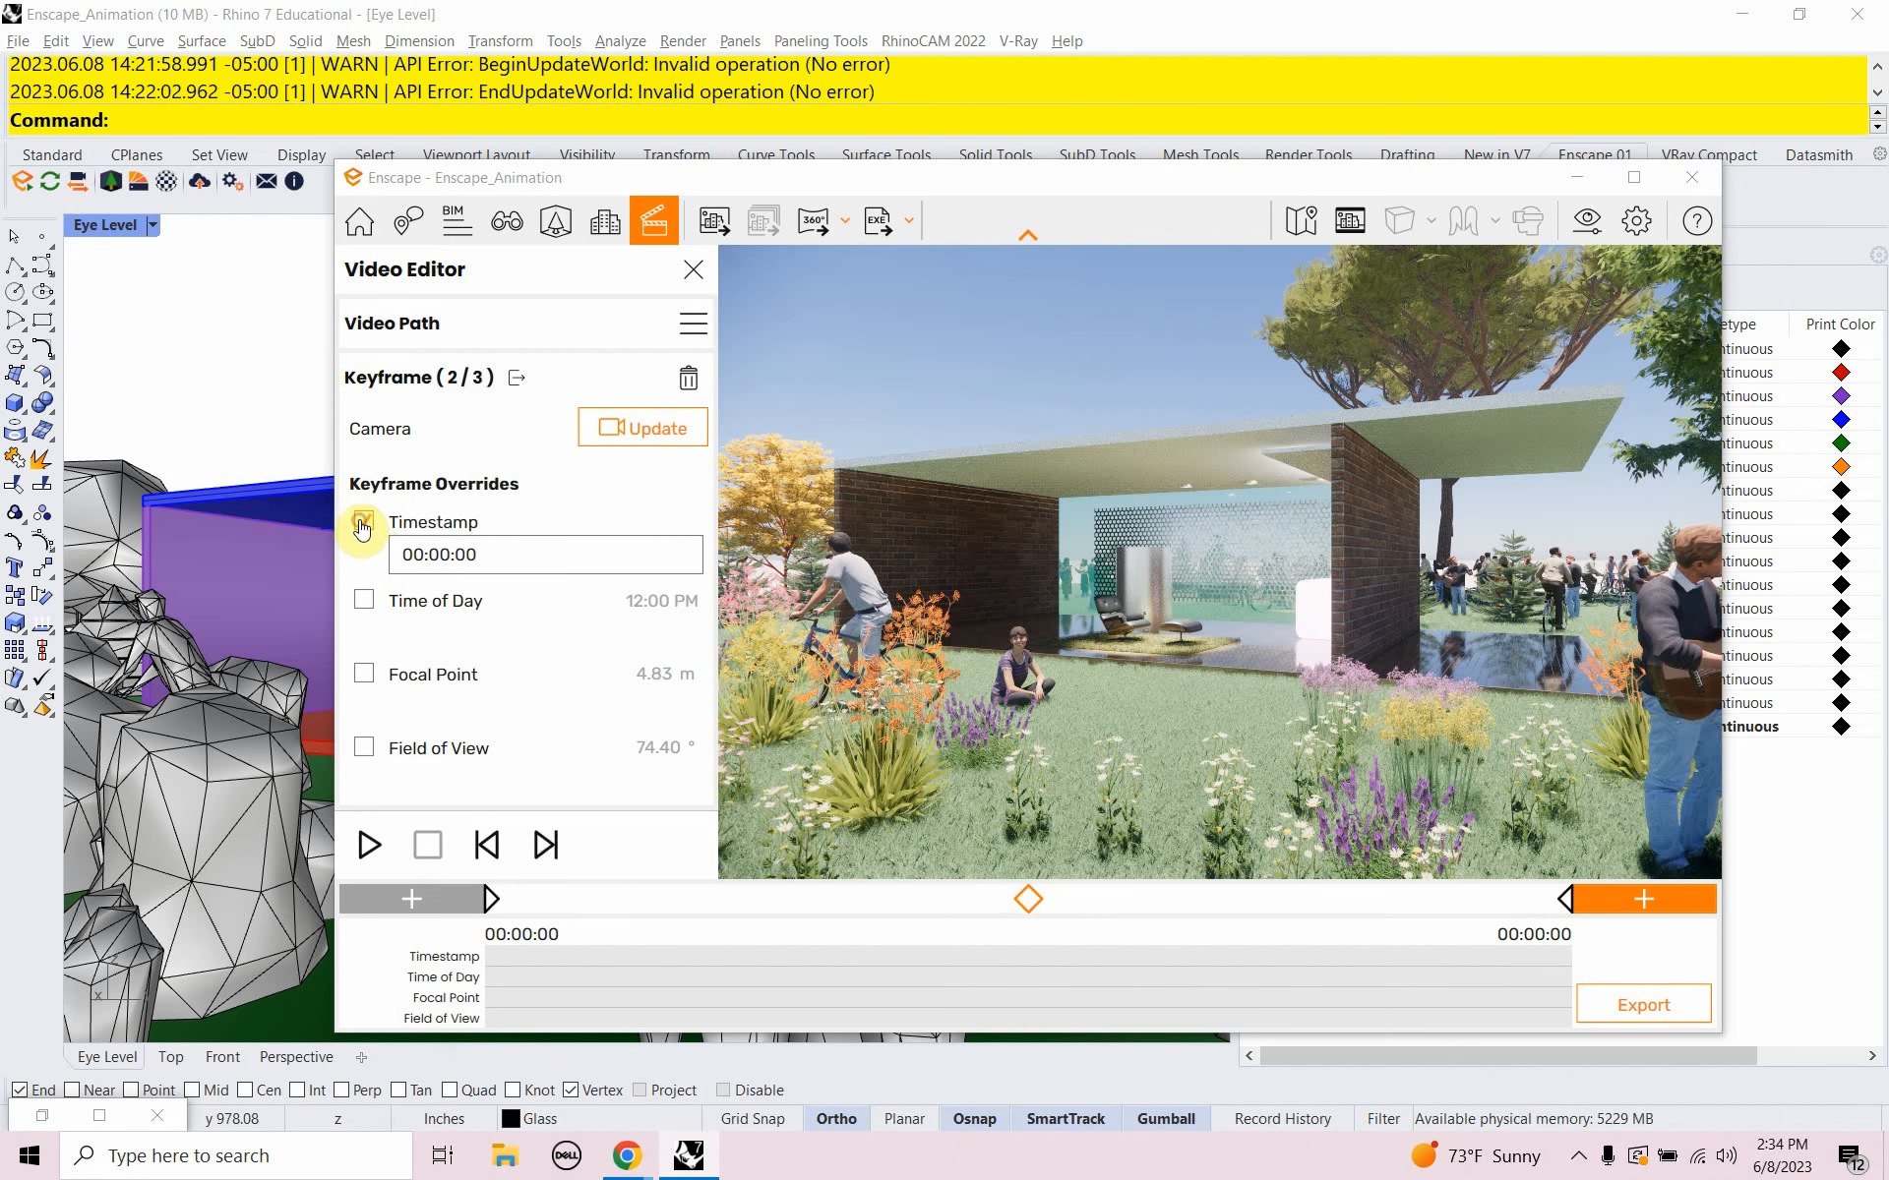
click(363, 523)
click(443, 532)
click(446, 543)
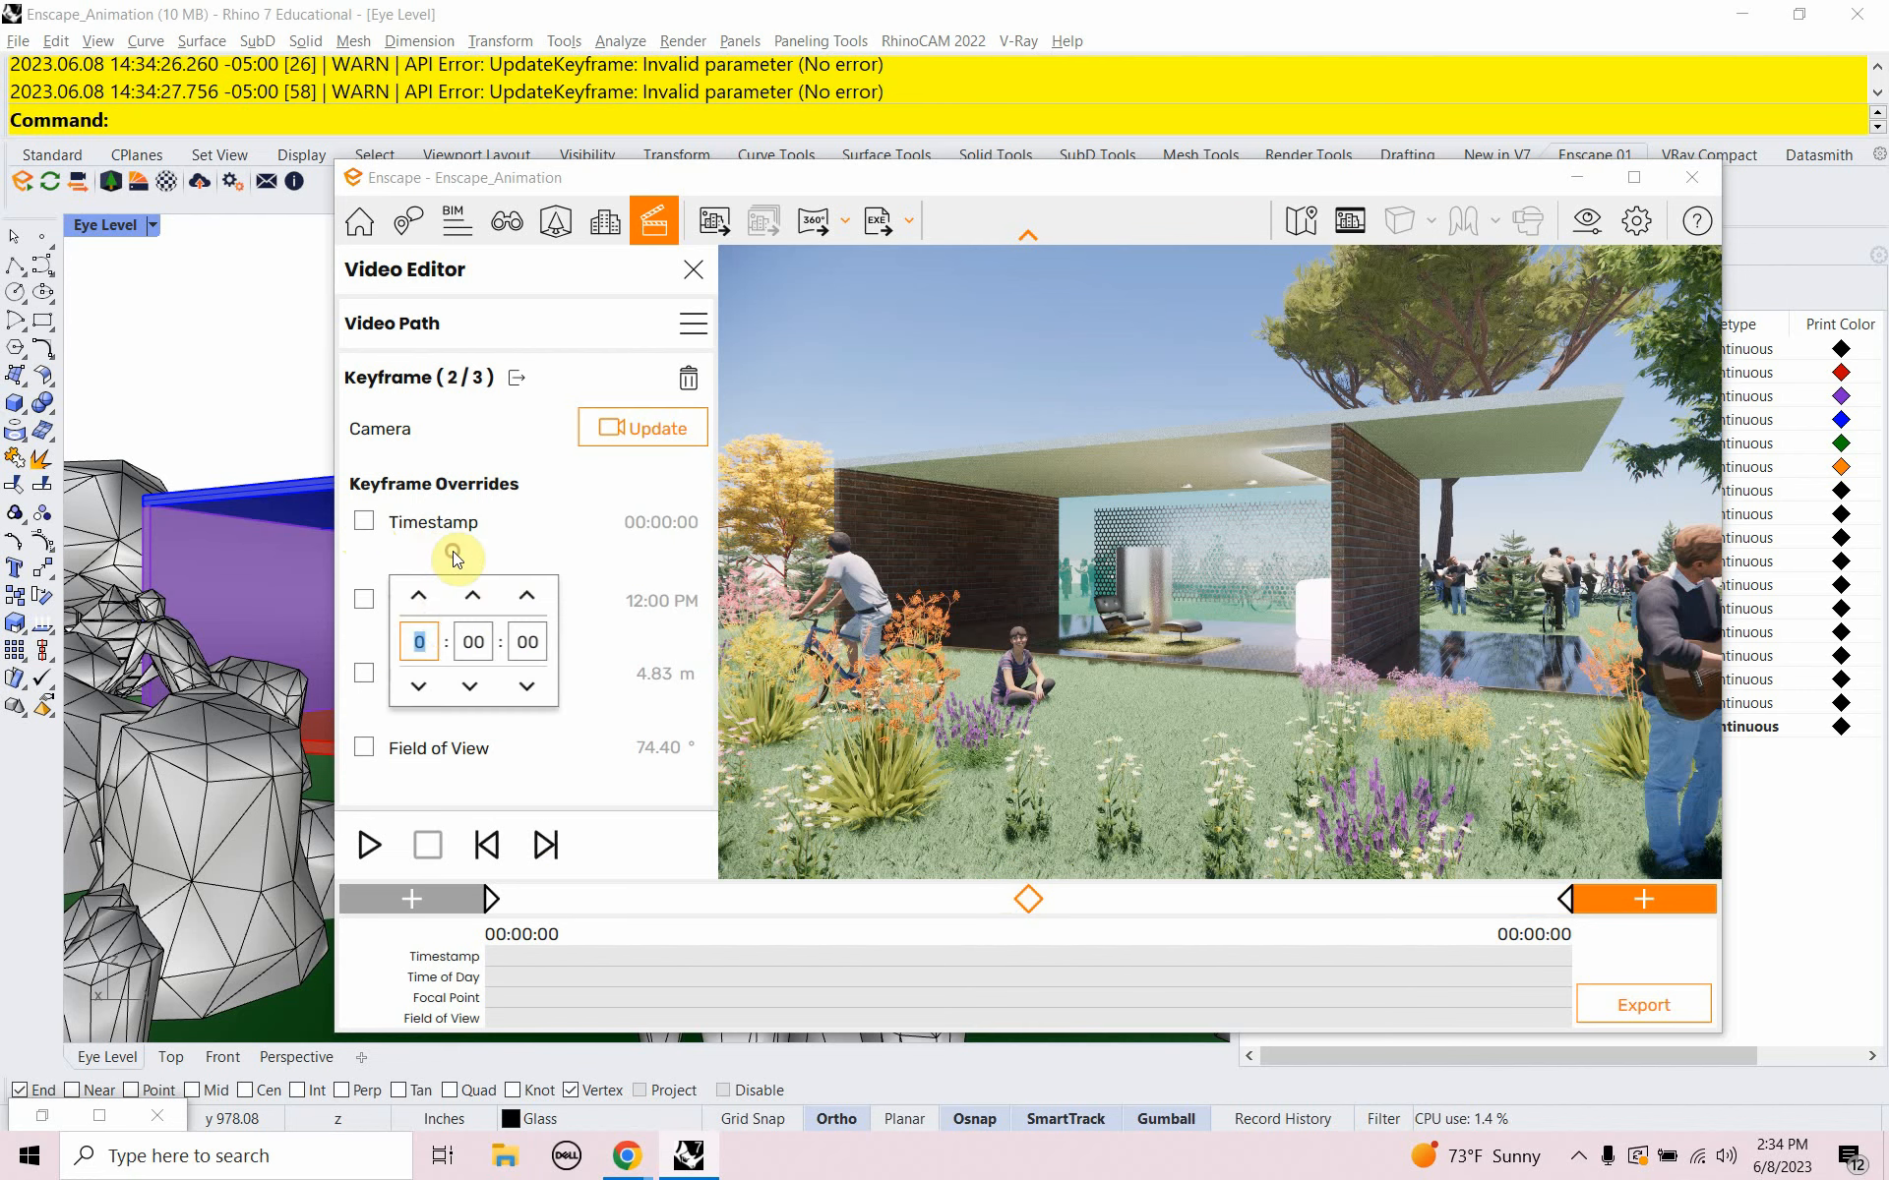
click(421, 639)
click(537, 644)
text(30)
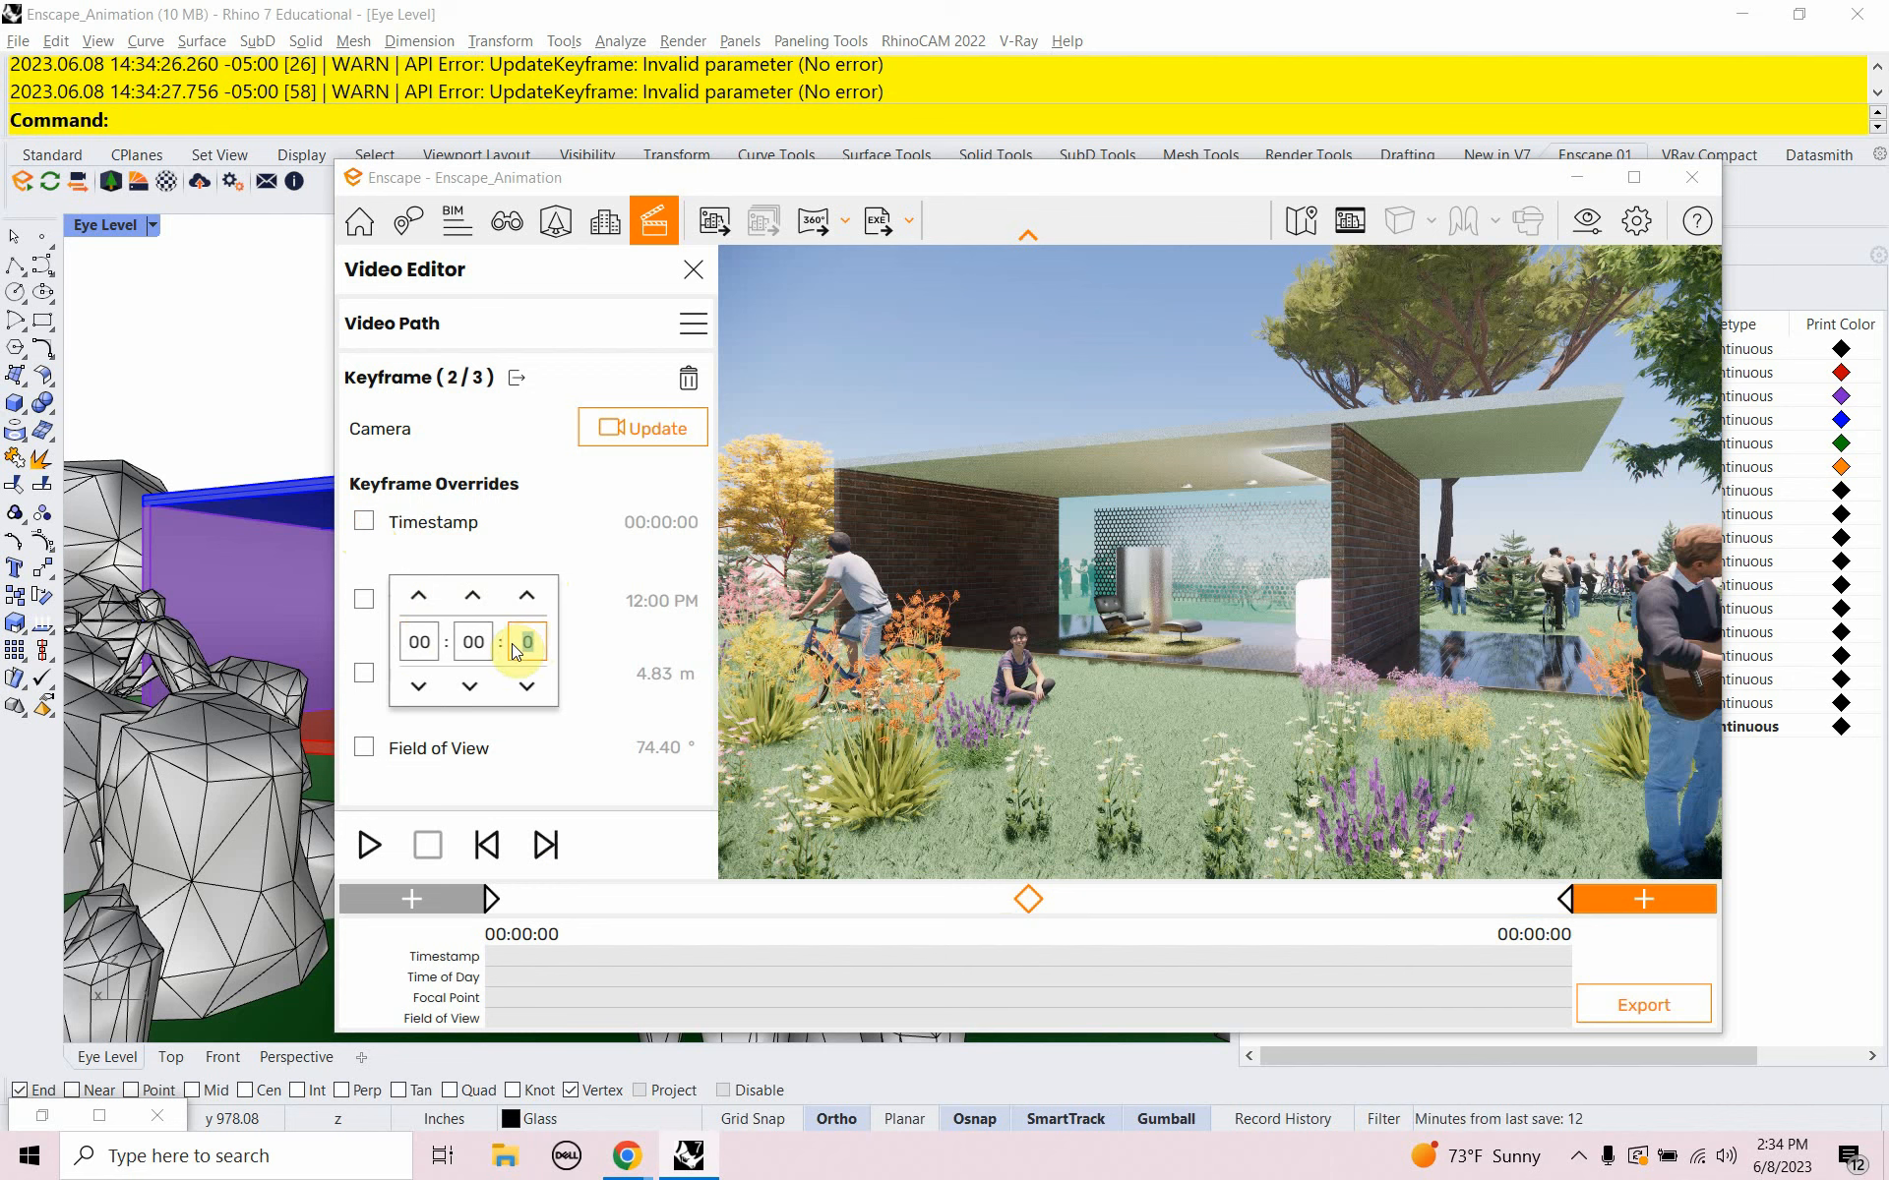
key(Return)
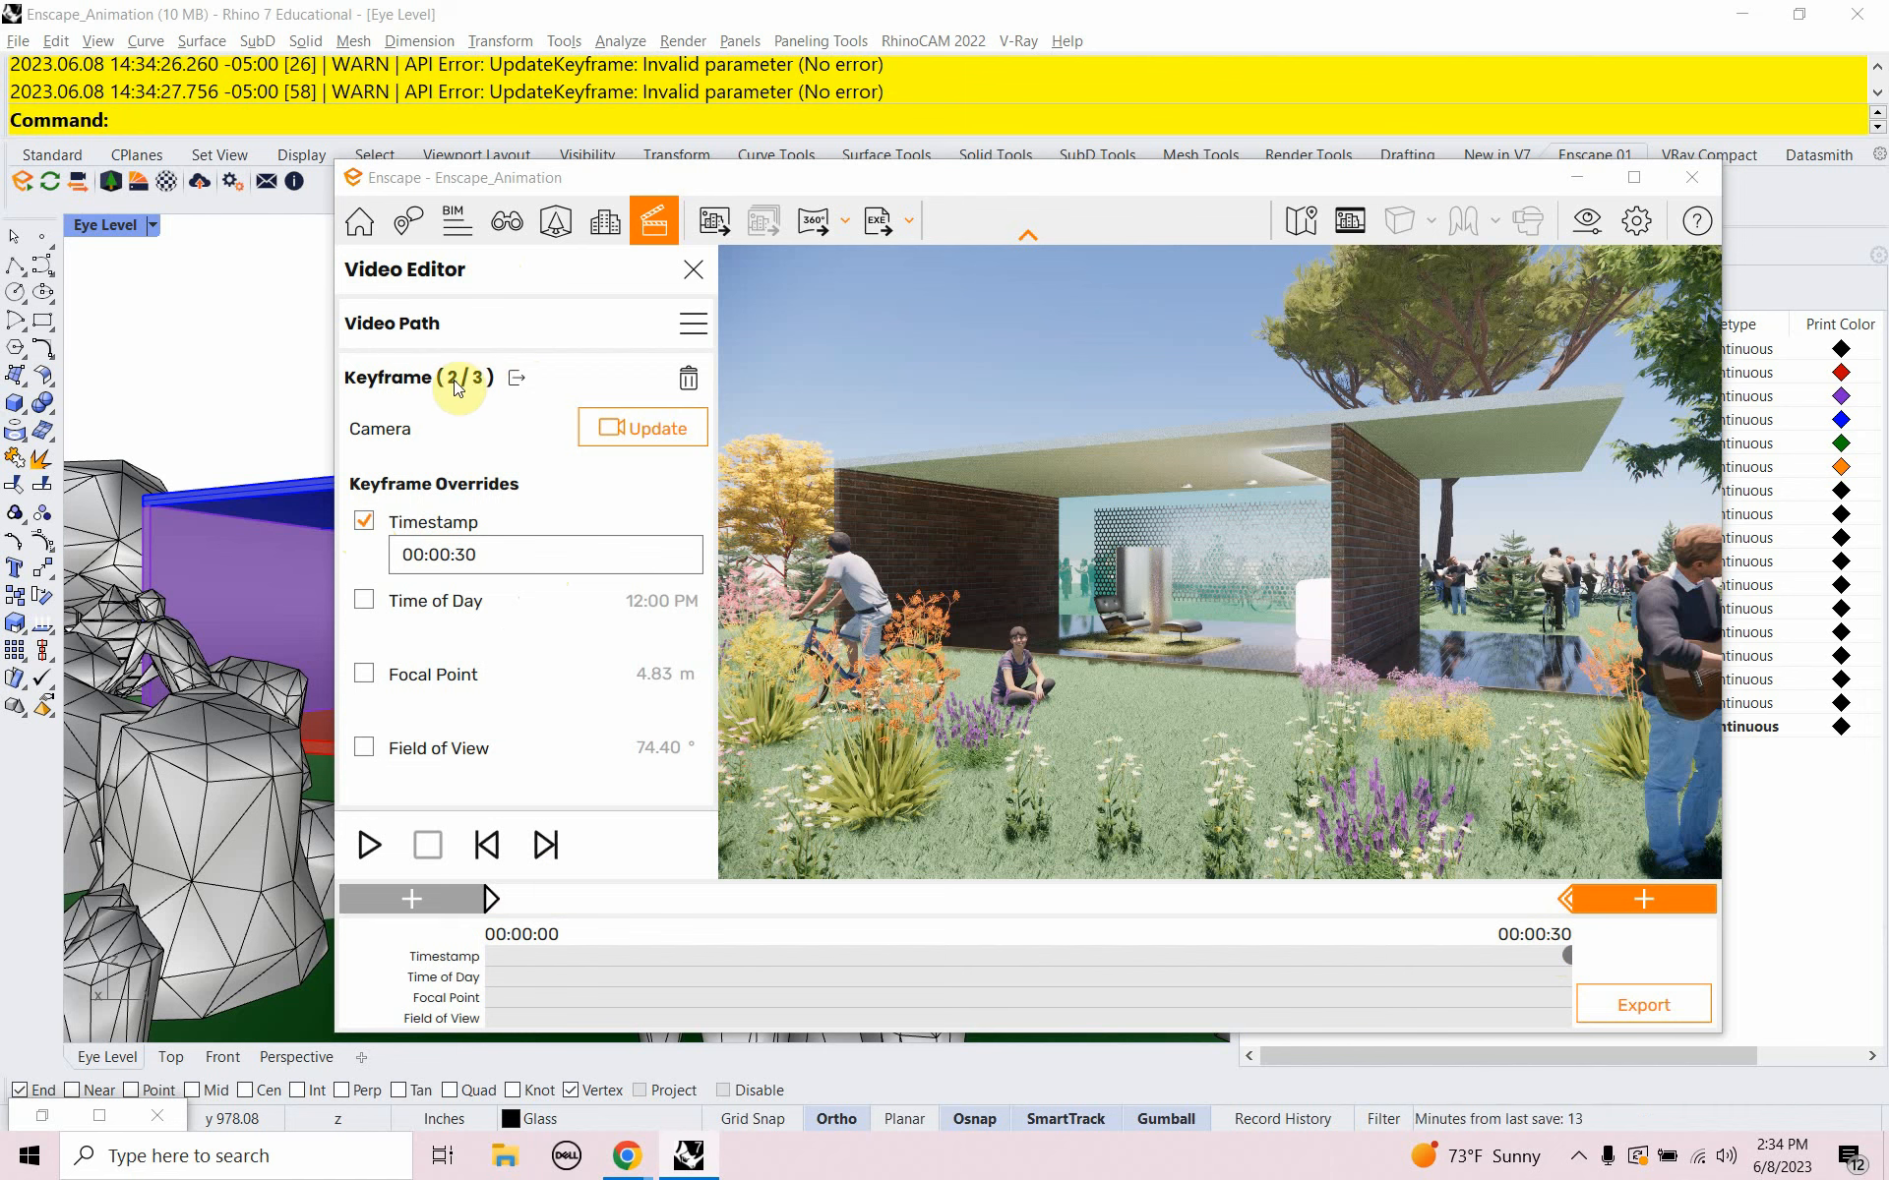
Delete the third keyframe from the video path and confirm the deletion
click(539, 848)
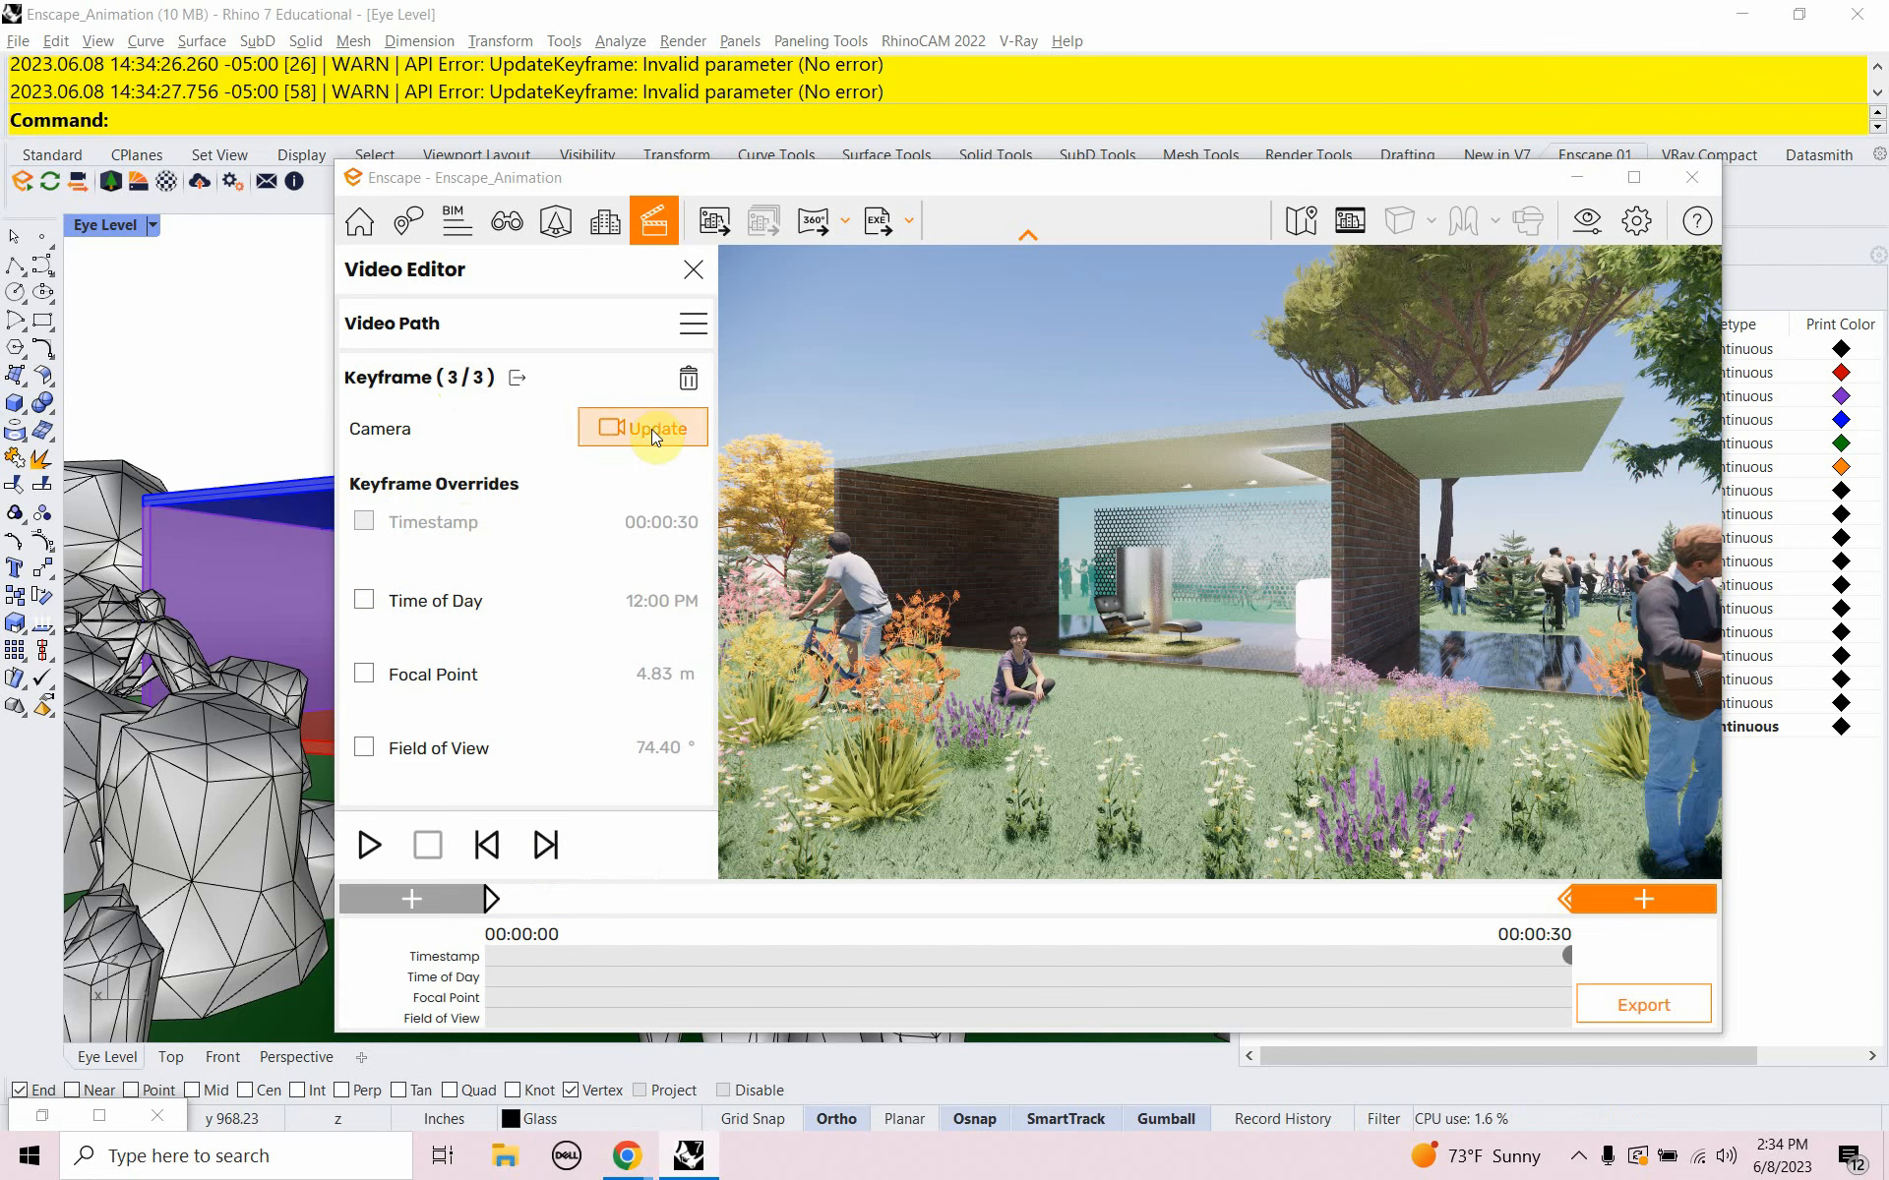
click(690, 381)
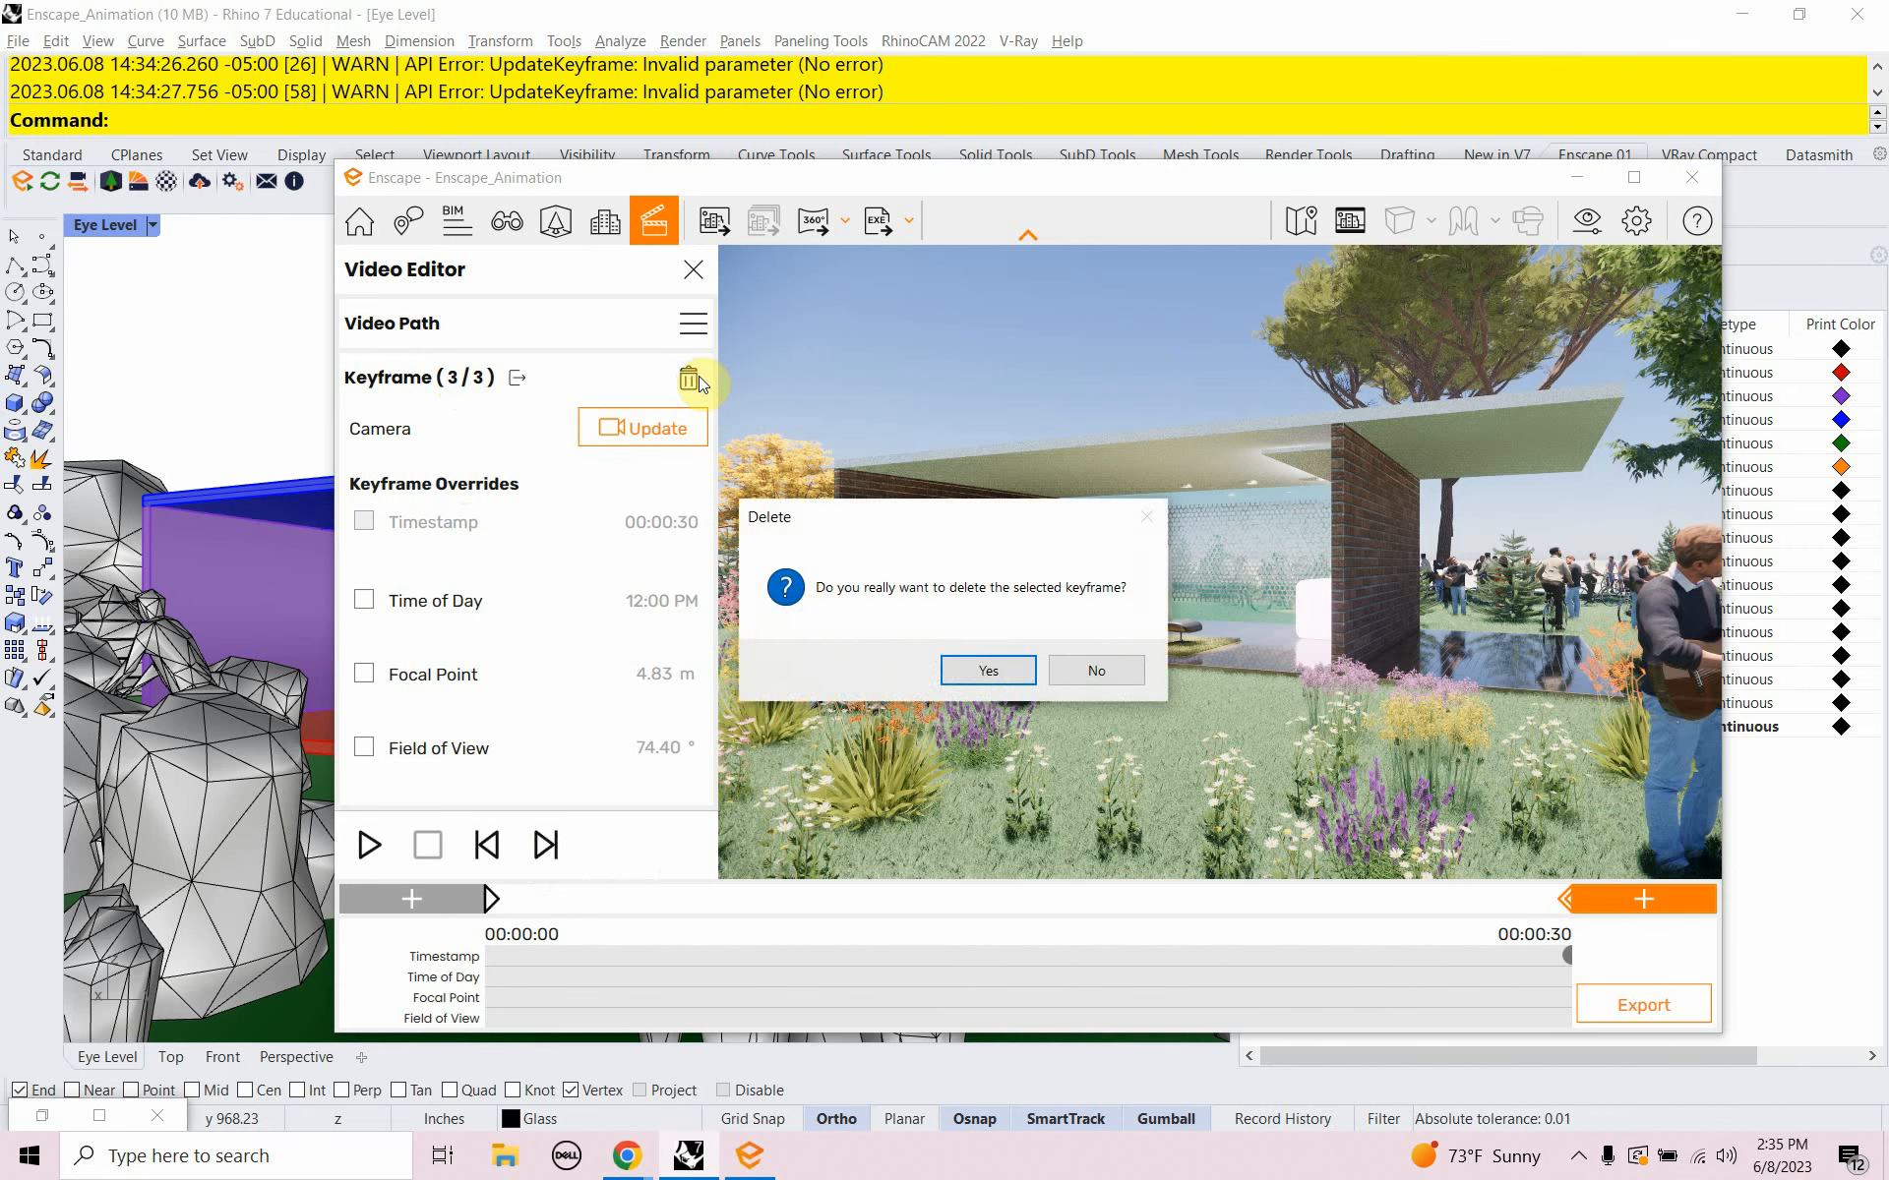
click(979, 675)
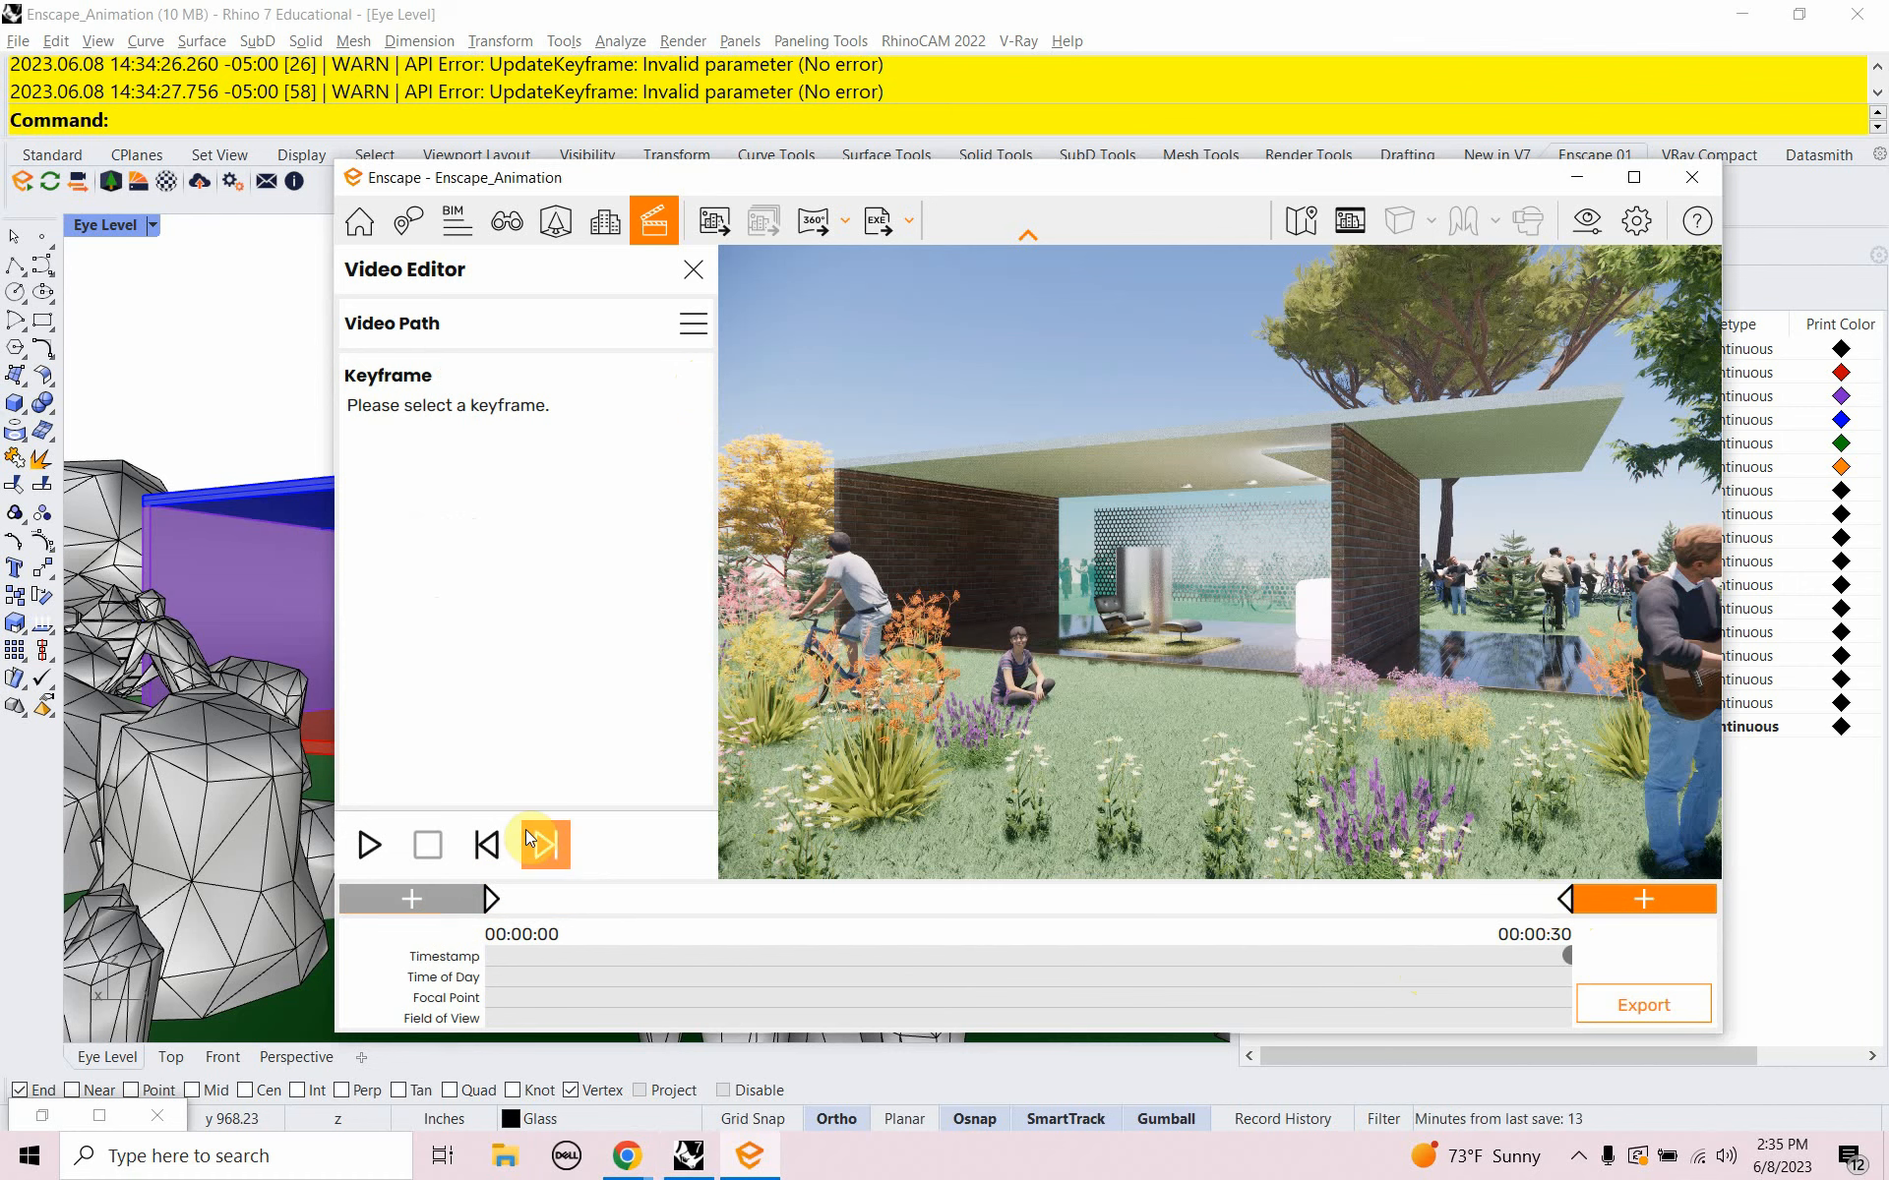
Move the second keyframe's camera forward into the pavilion interior, update the keyframe's camera, and preview the animation
click(1567, 903)
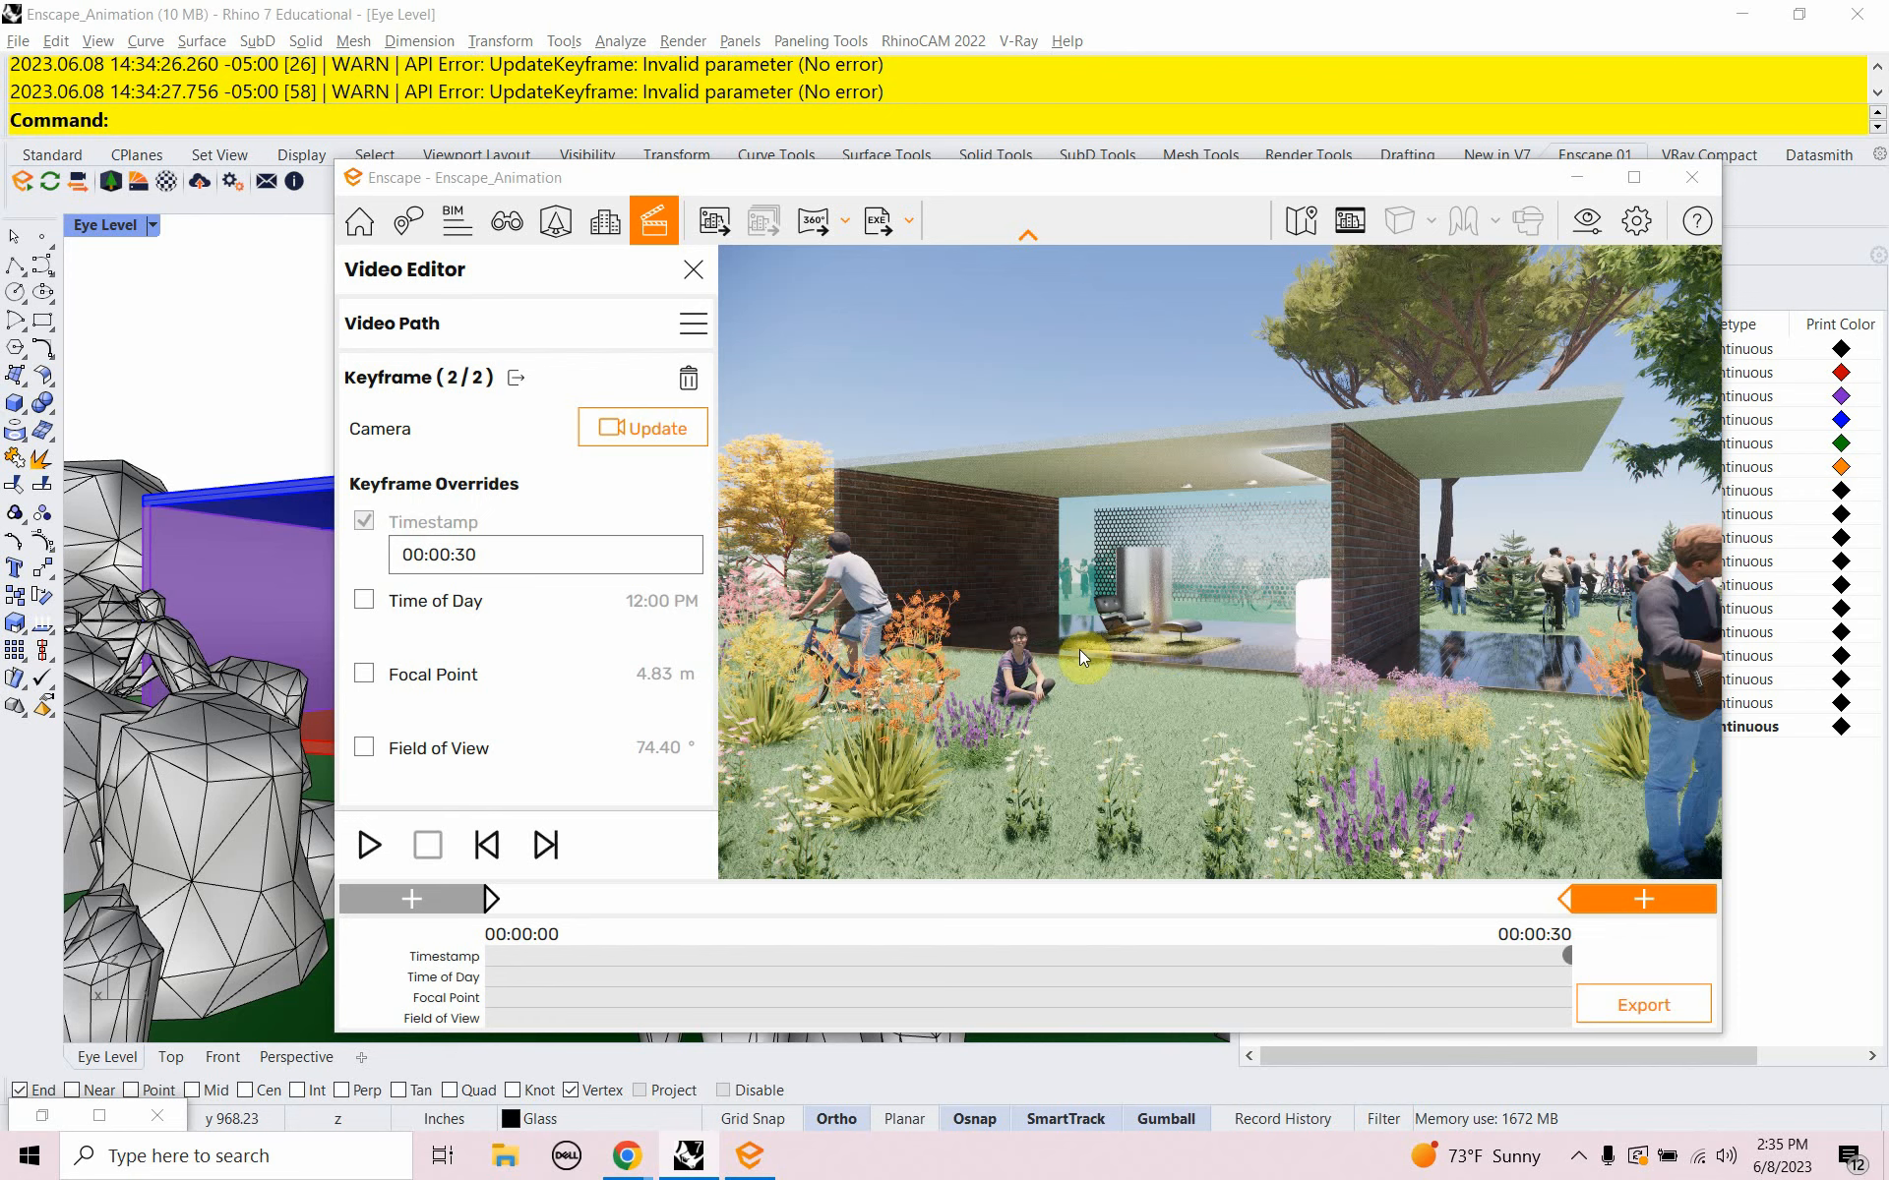
scroll(1078, 649, up, 1)
scroll(1078, 649, up, 1)
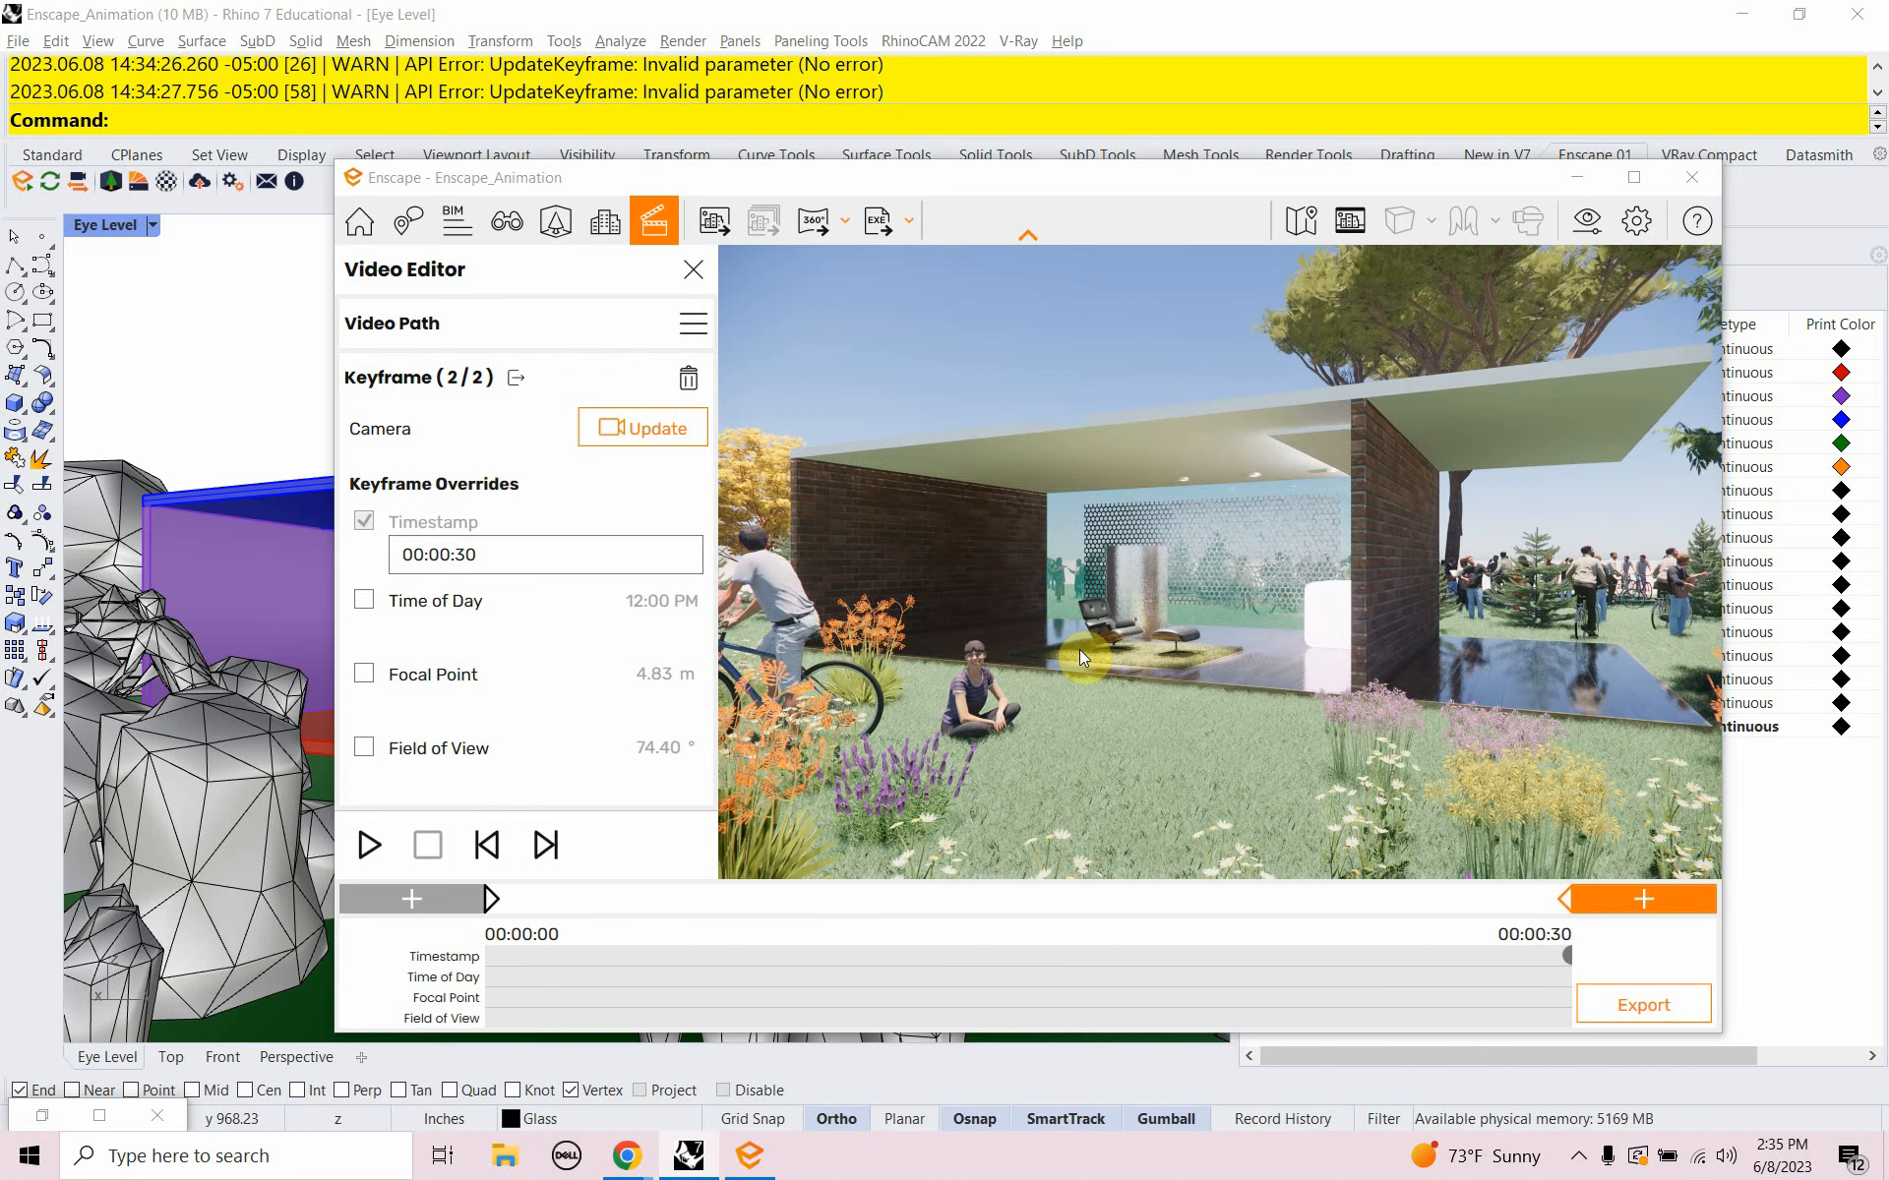
scroll(1078, 649, up, 3)
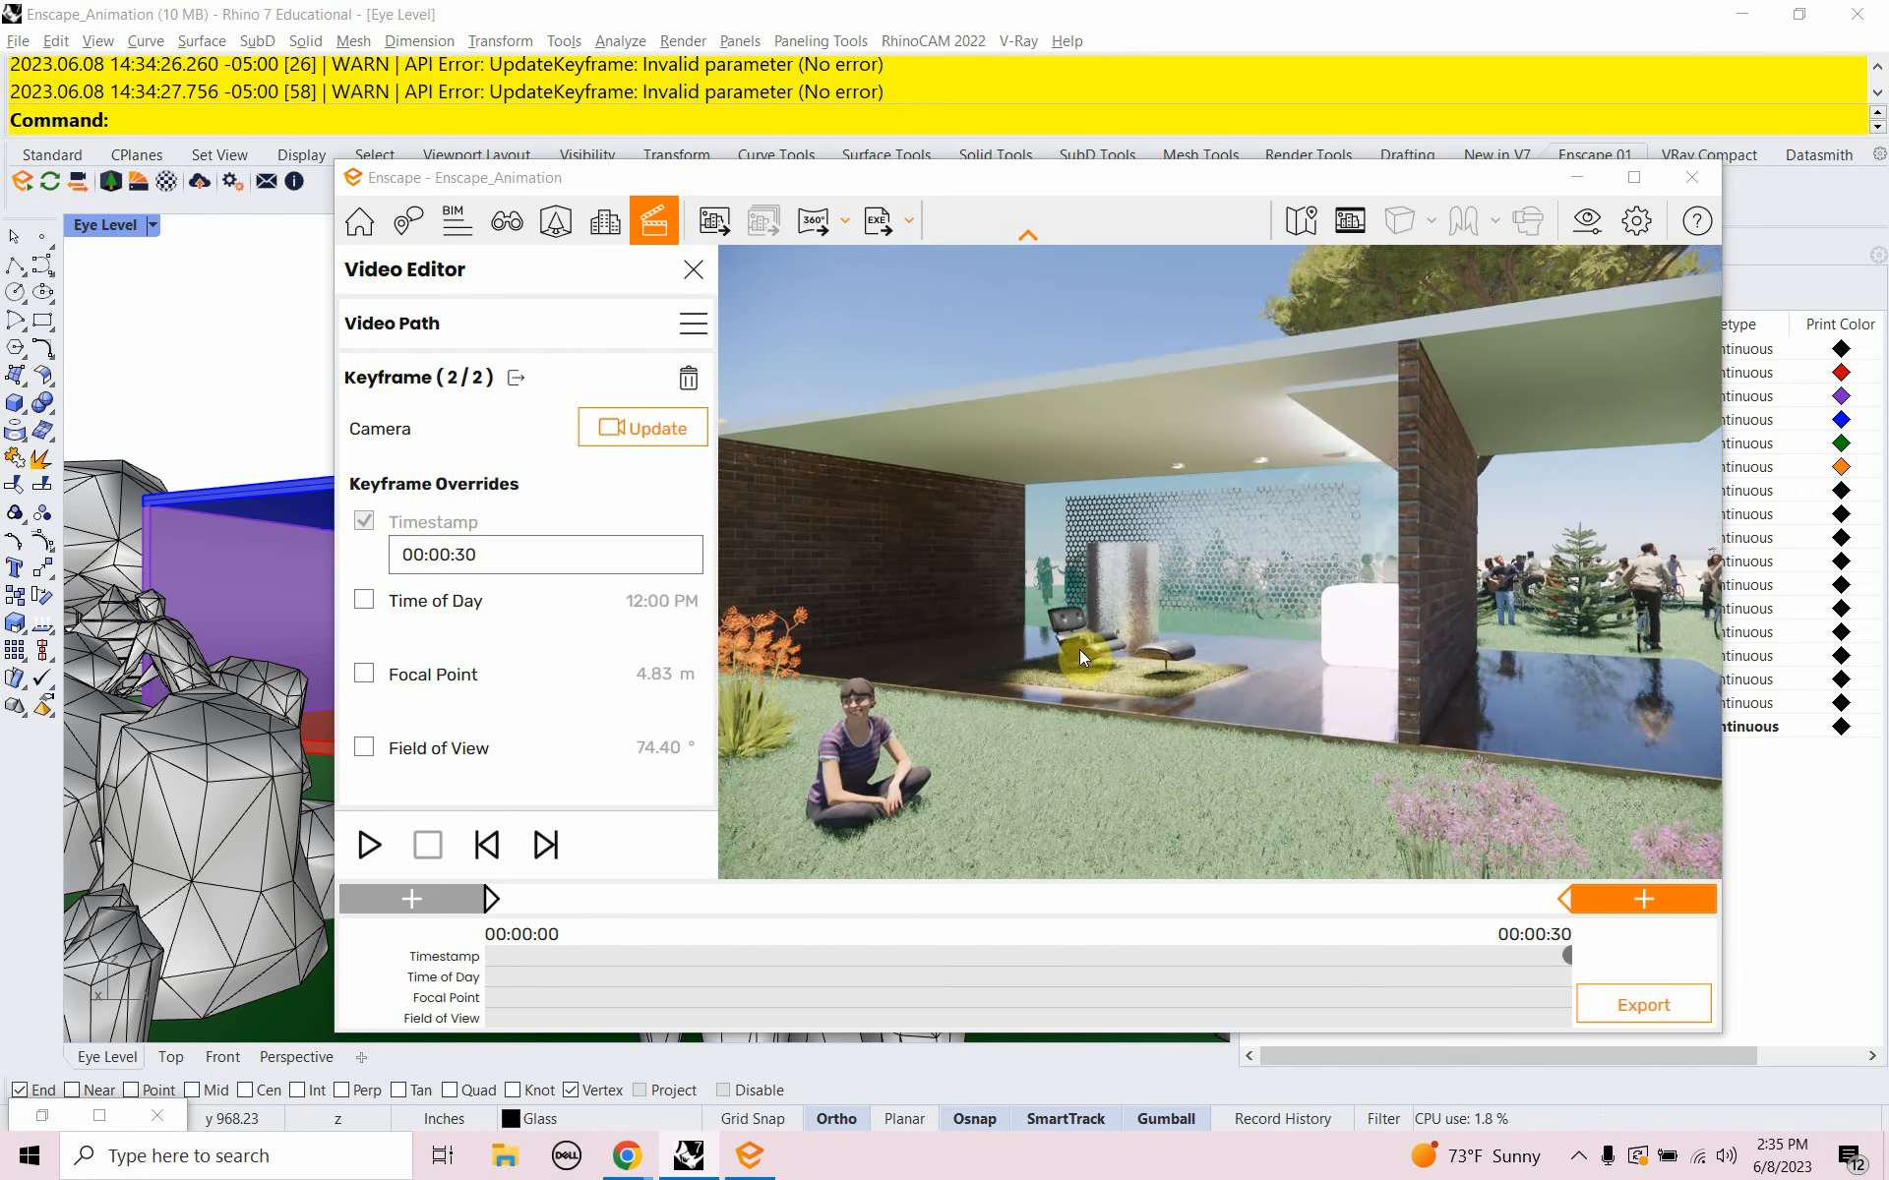
scroll(1078, 649, up, 3)
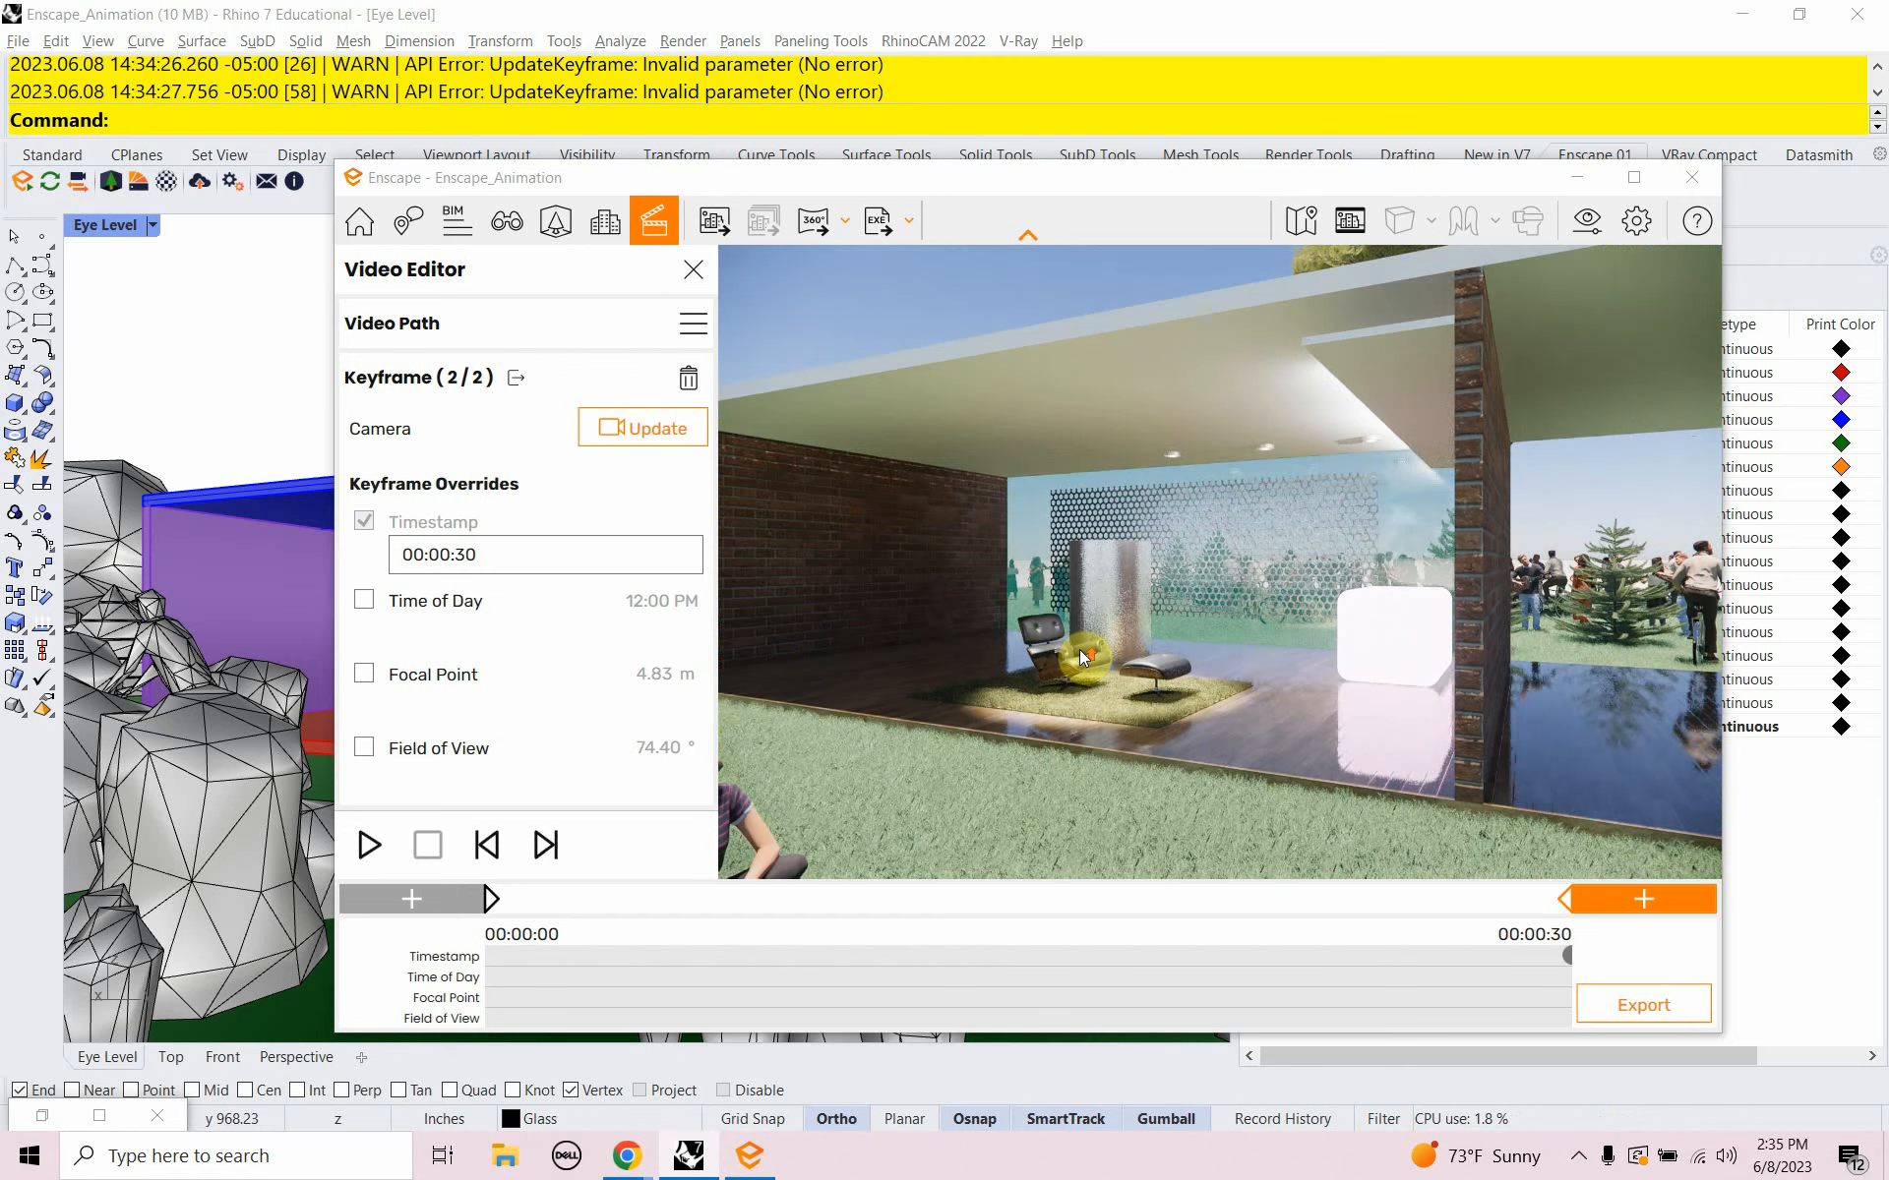
scroll(1078, 650, up, 3)
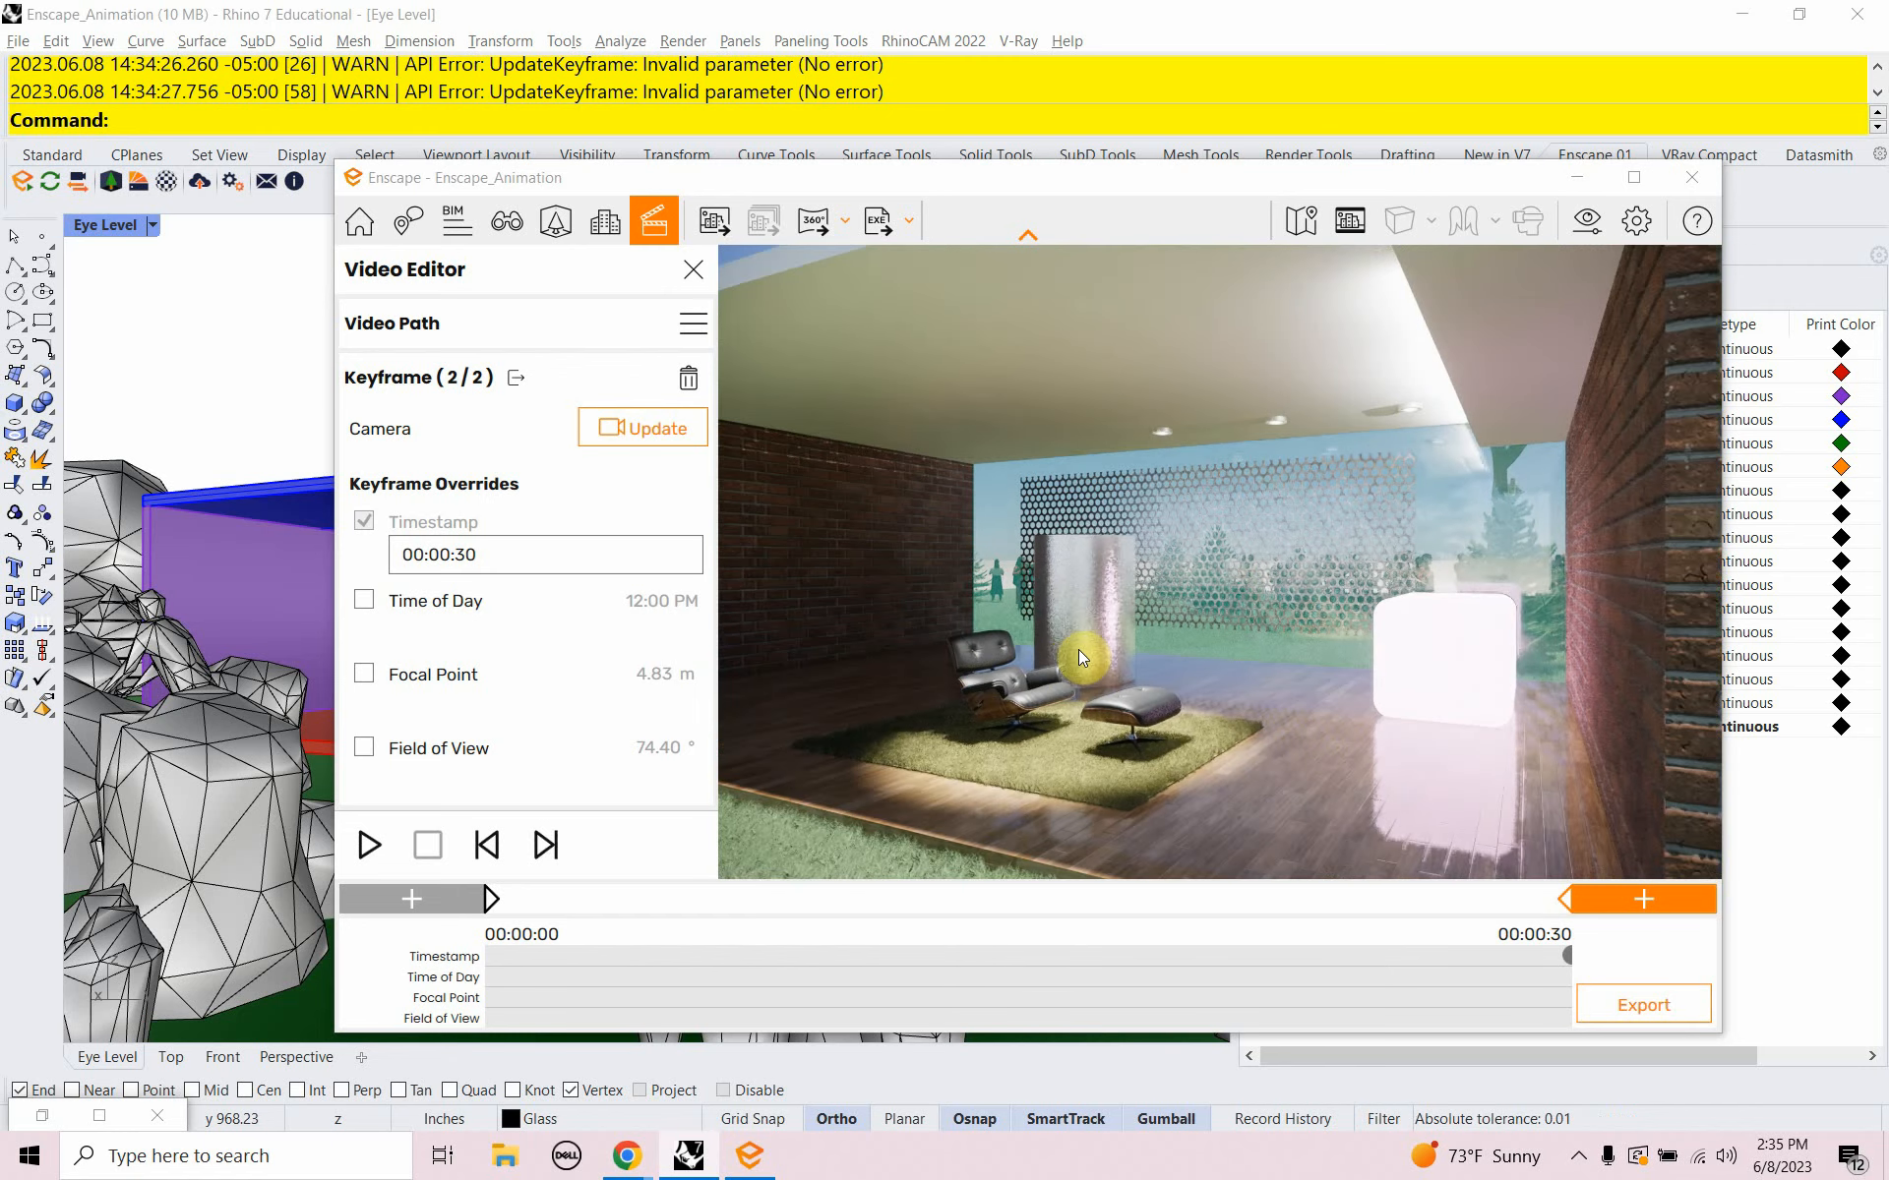
scroll(1078, 650, up, 2)
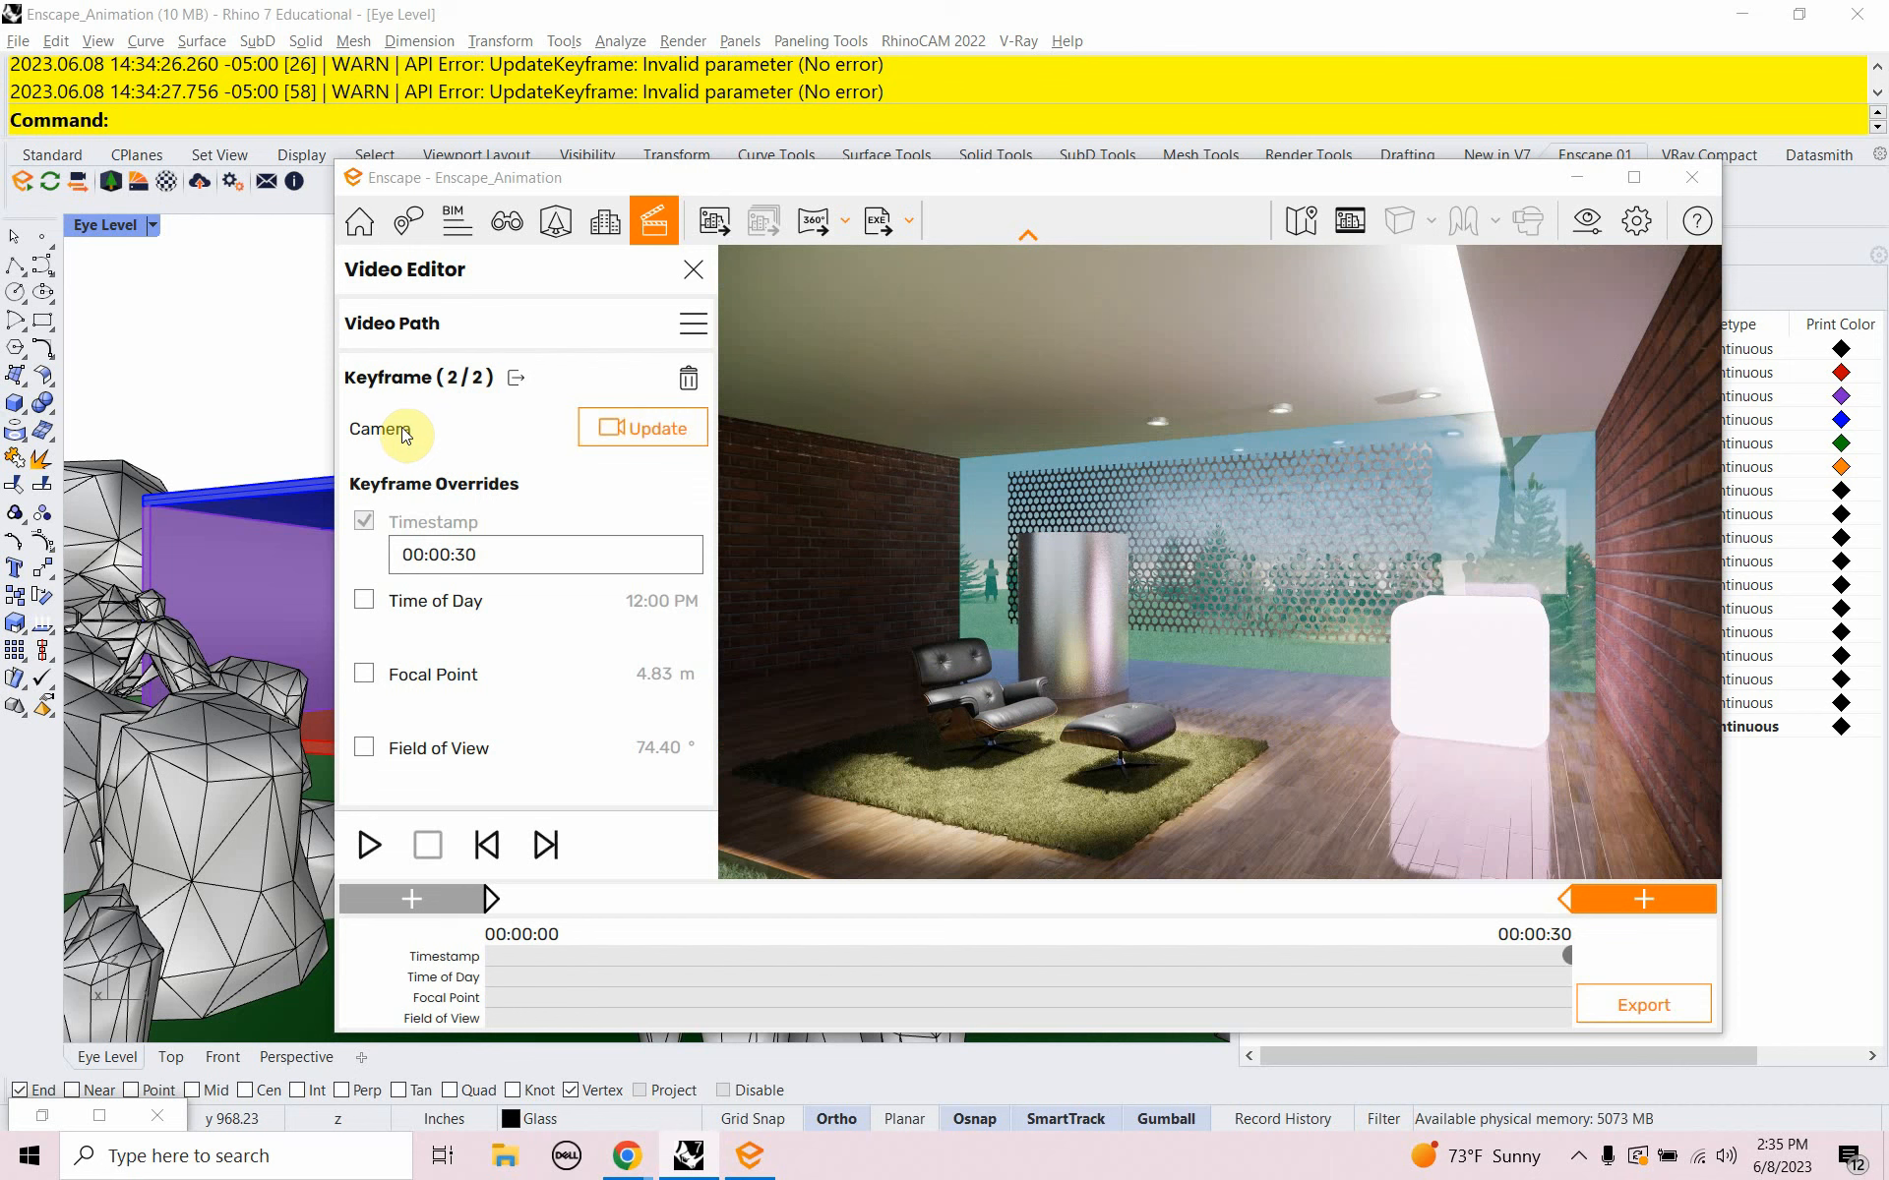
click(649, 428)
click(367, 846)
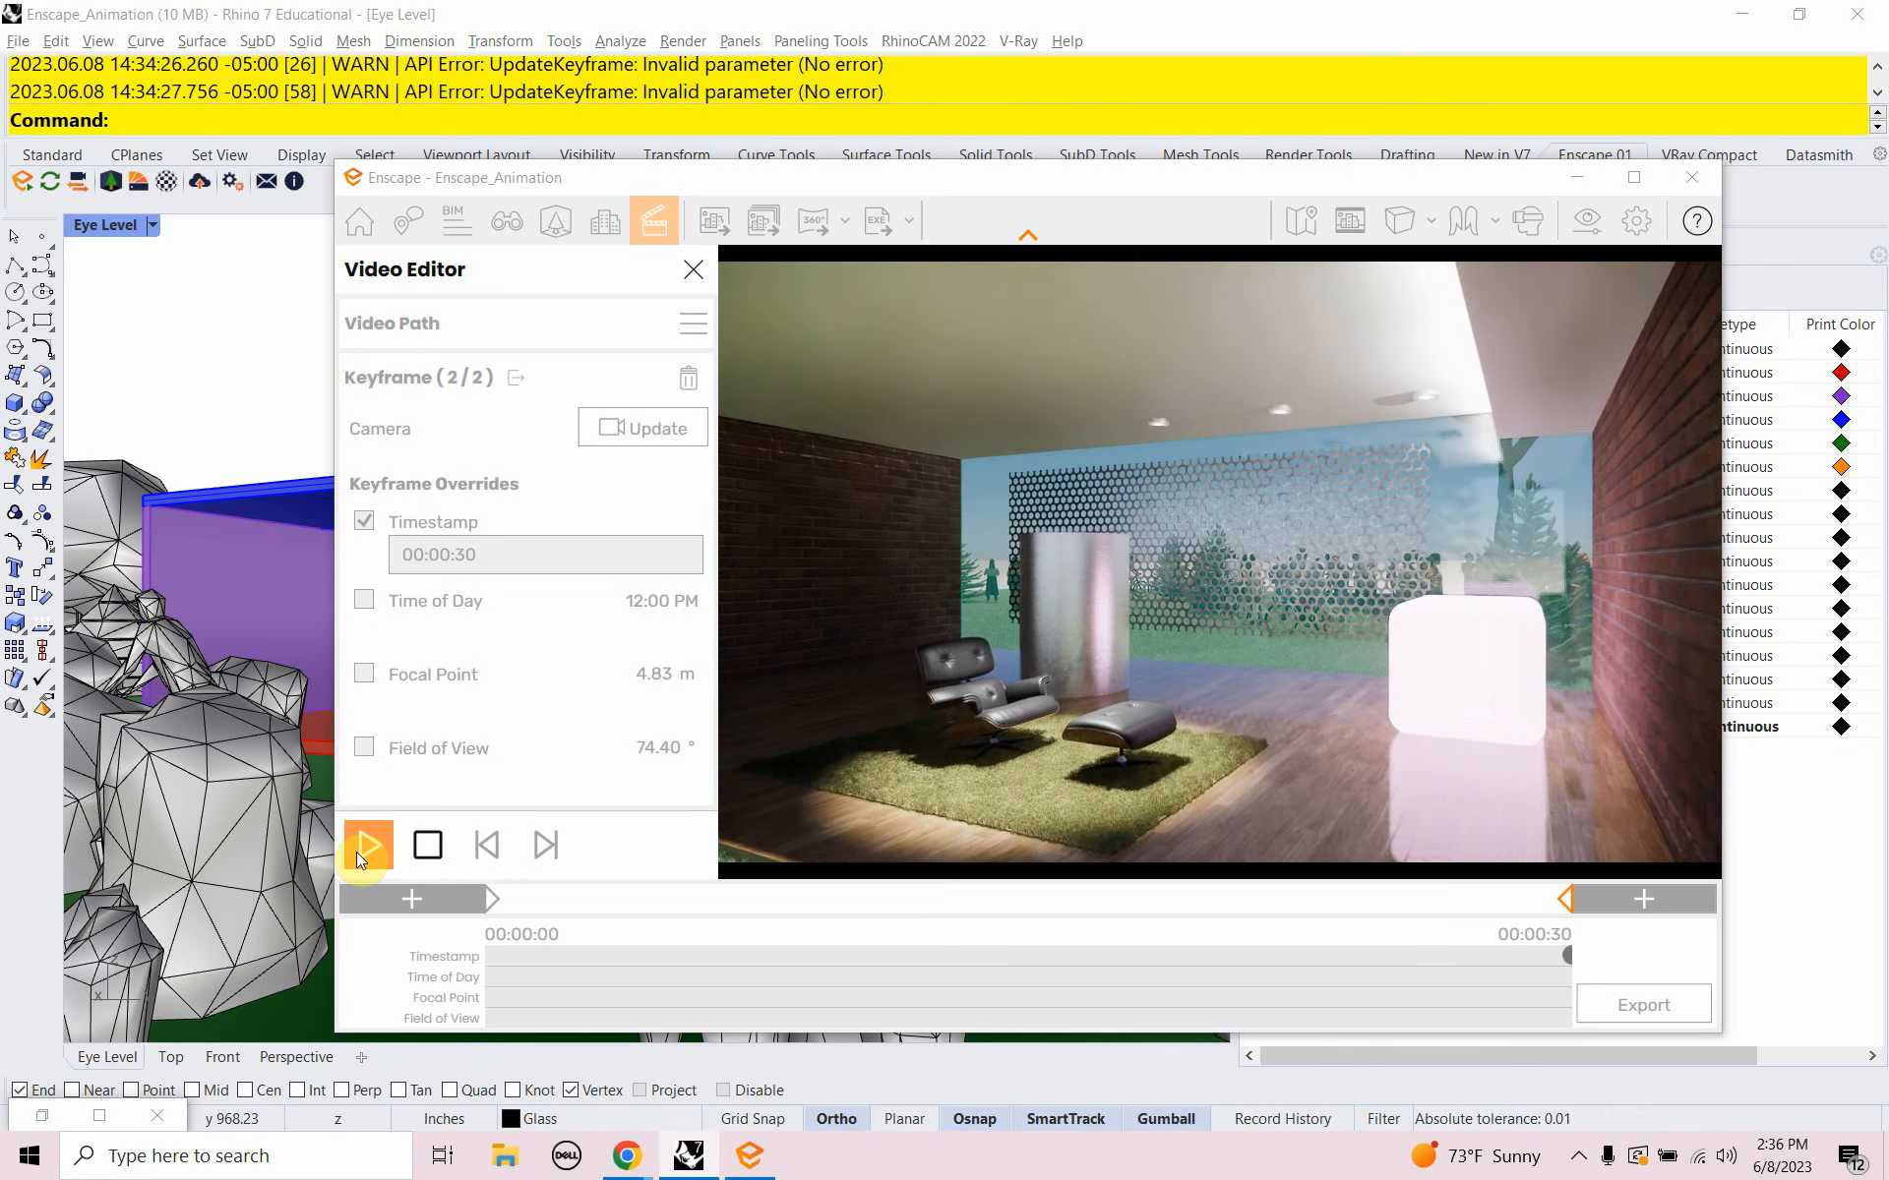
click(430, 846)
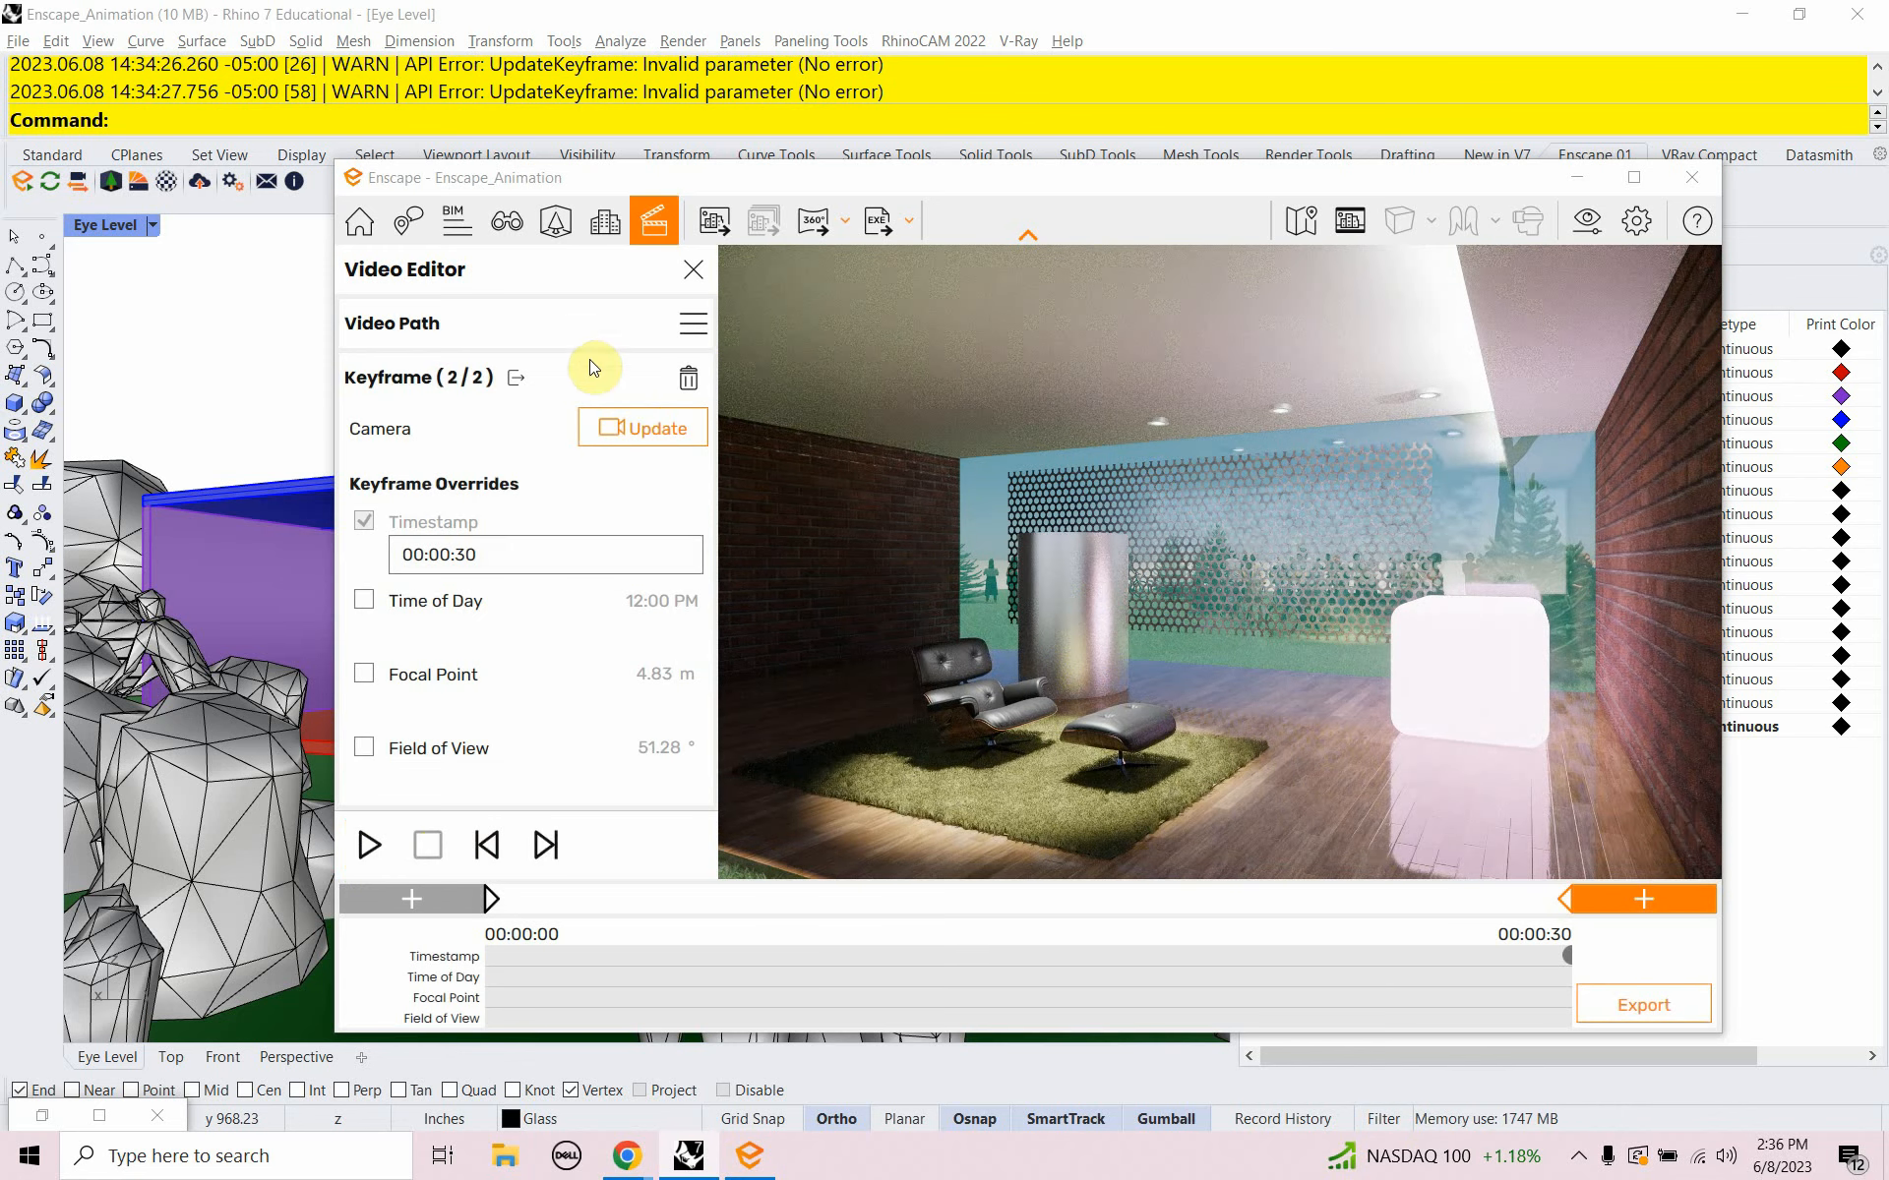
Save the video path to the Enscape_Animation folder as Enscape_VideoPath_Zoom
click(693, 338)
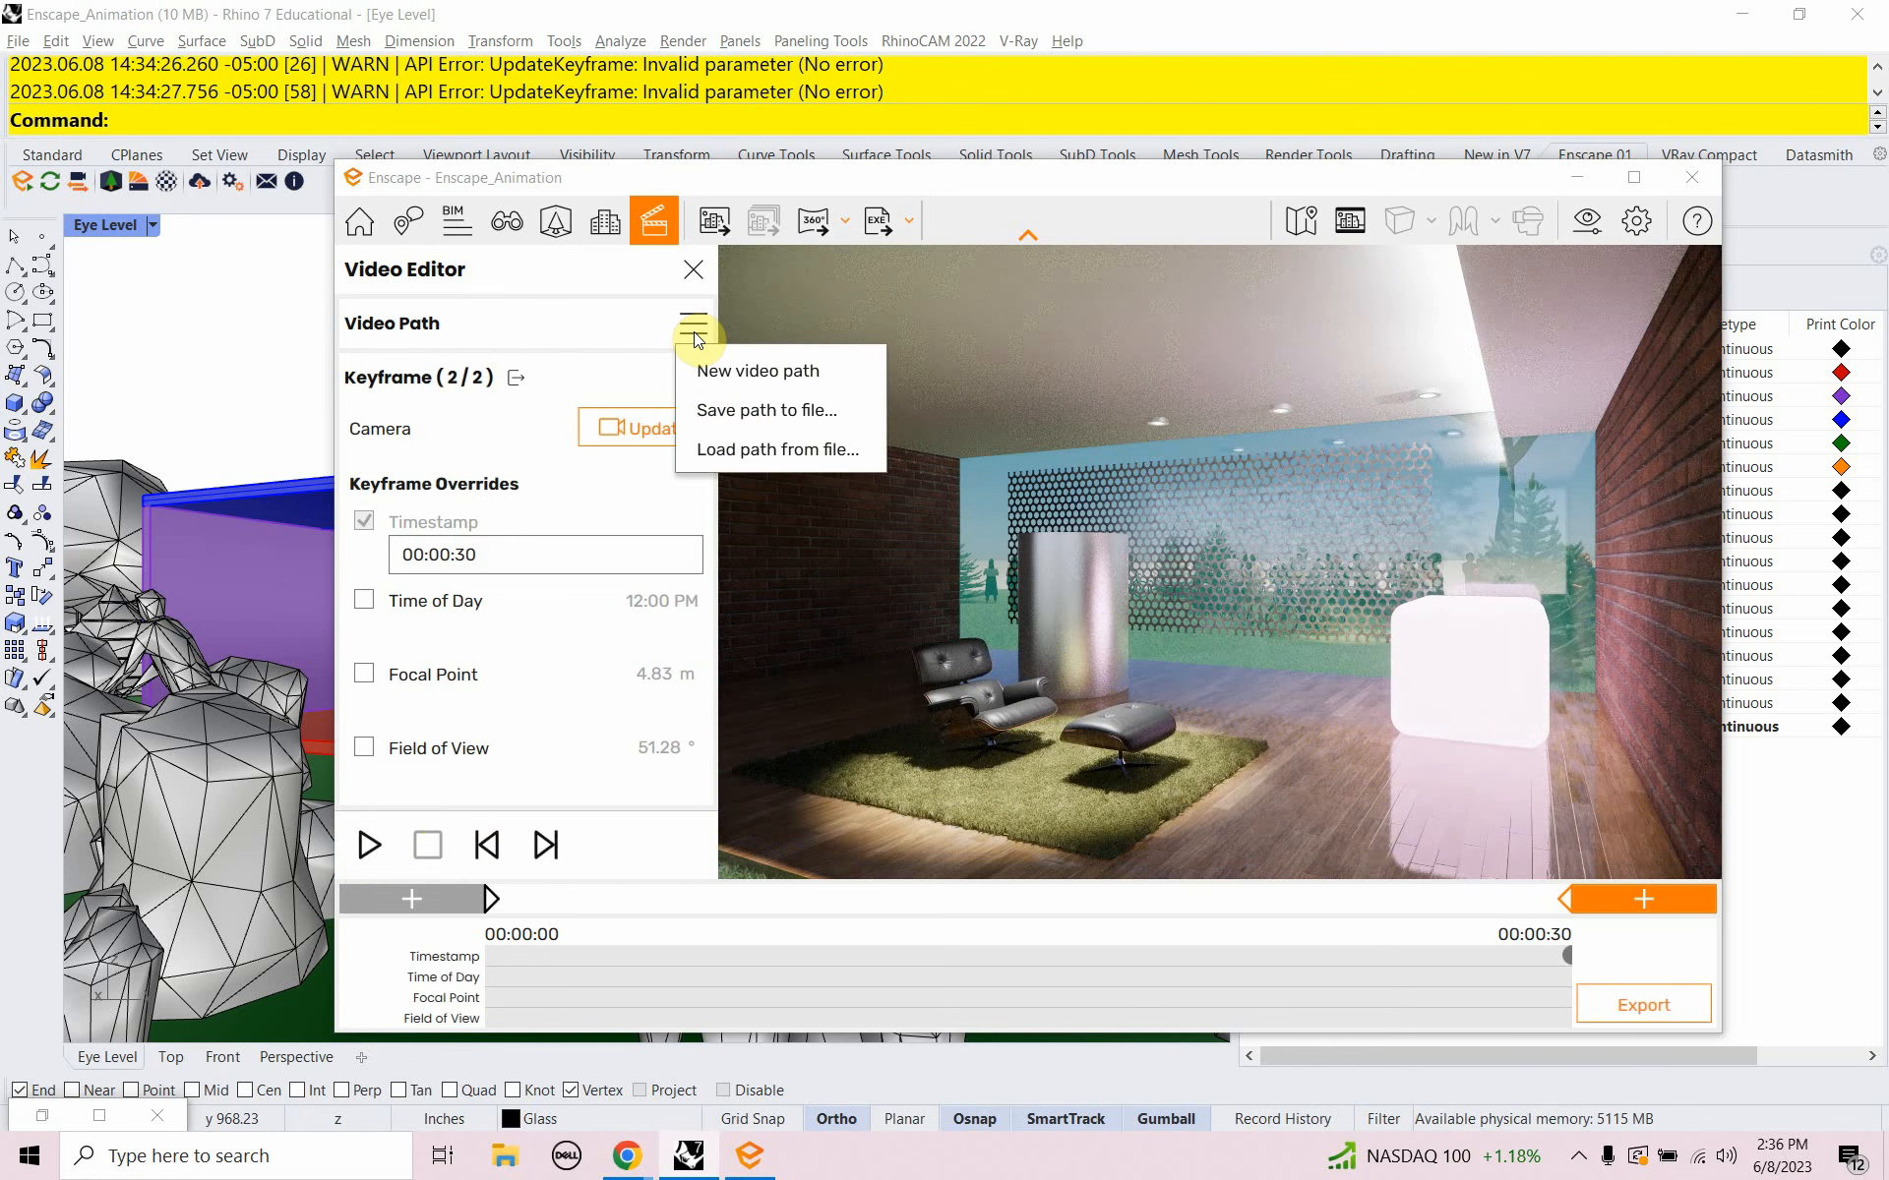
click(709, 411)
click(951, 309)
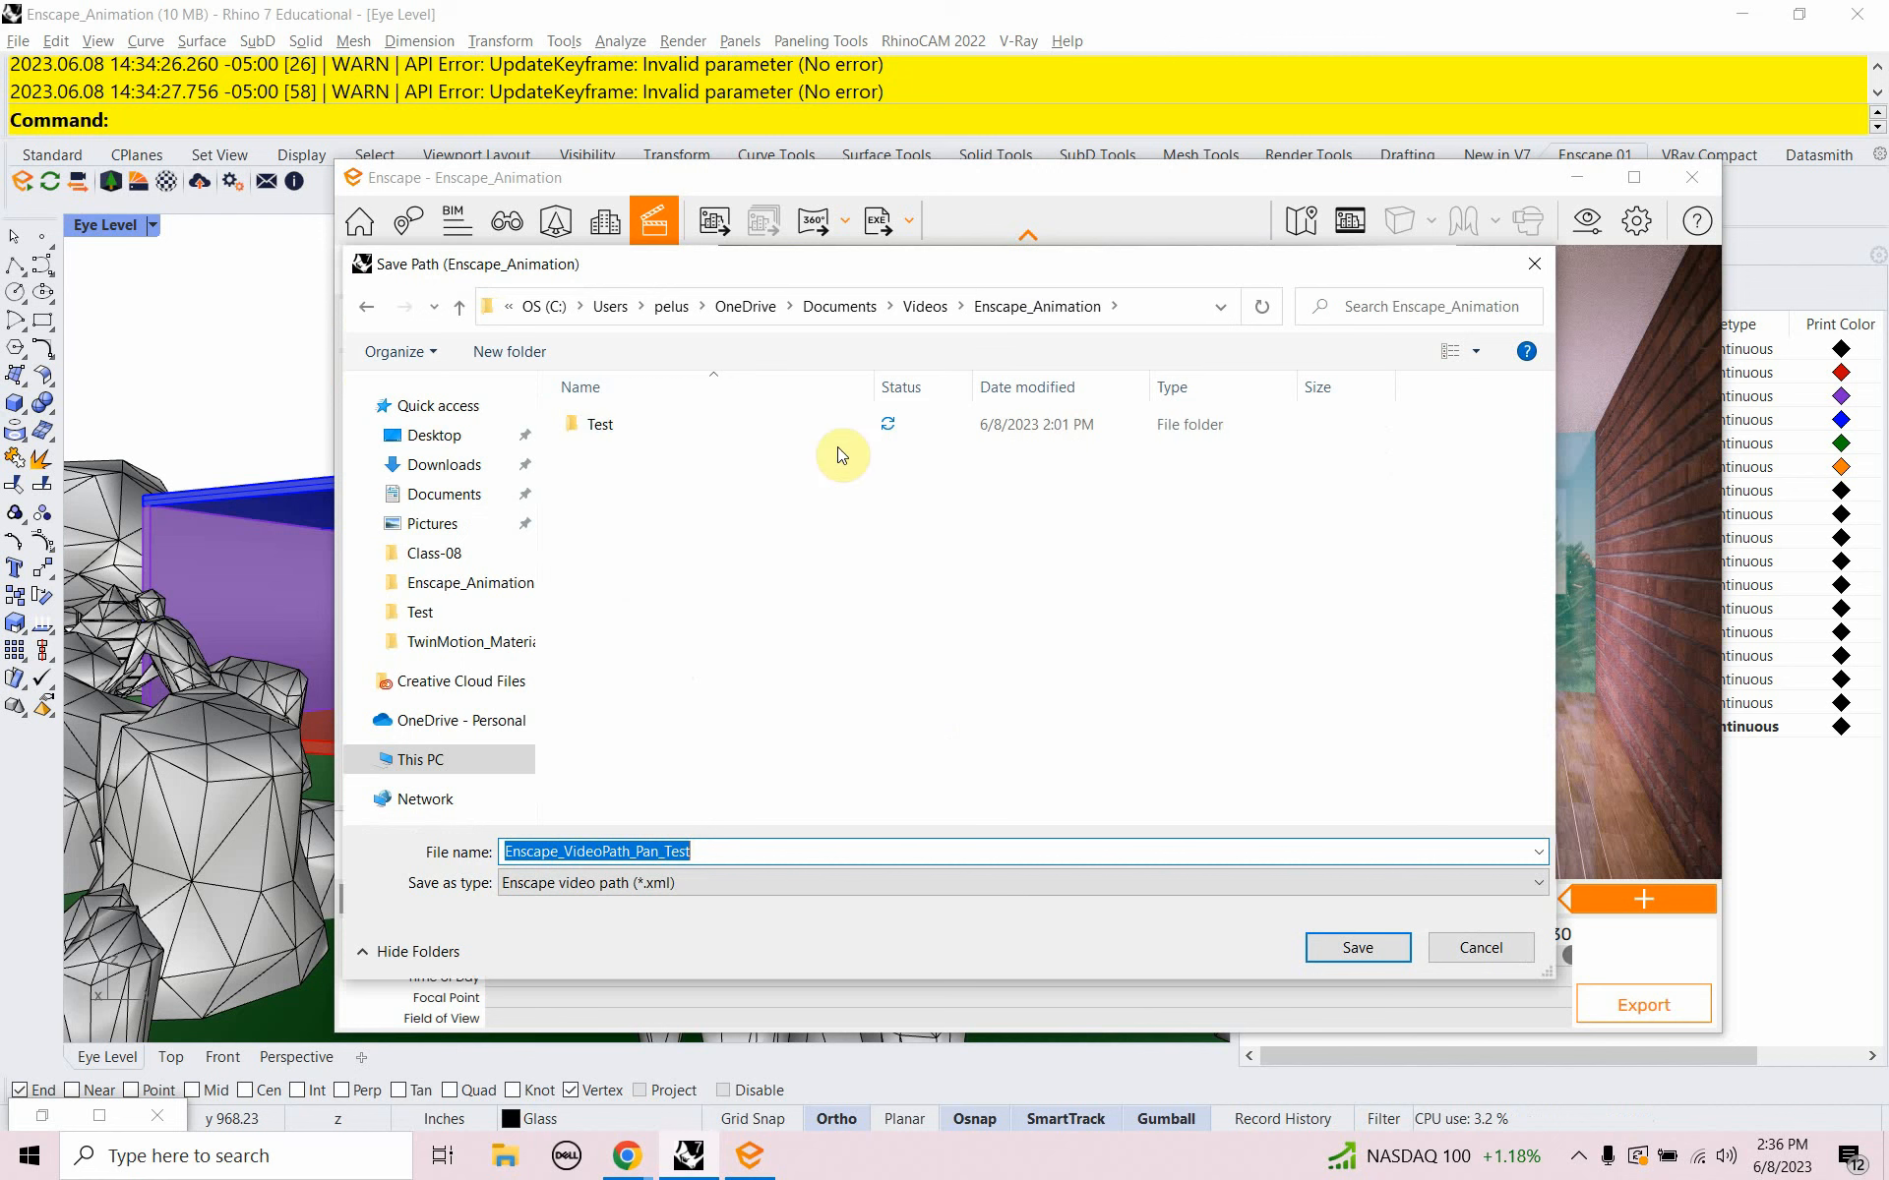
click(732, 856)
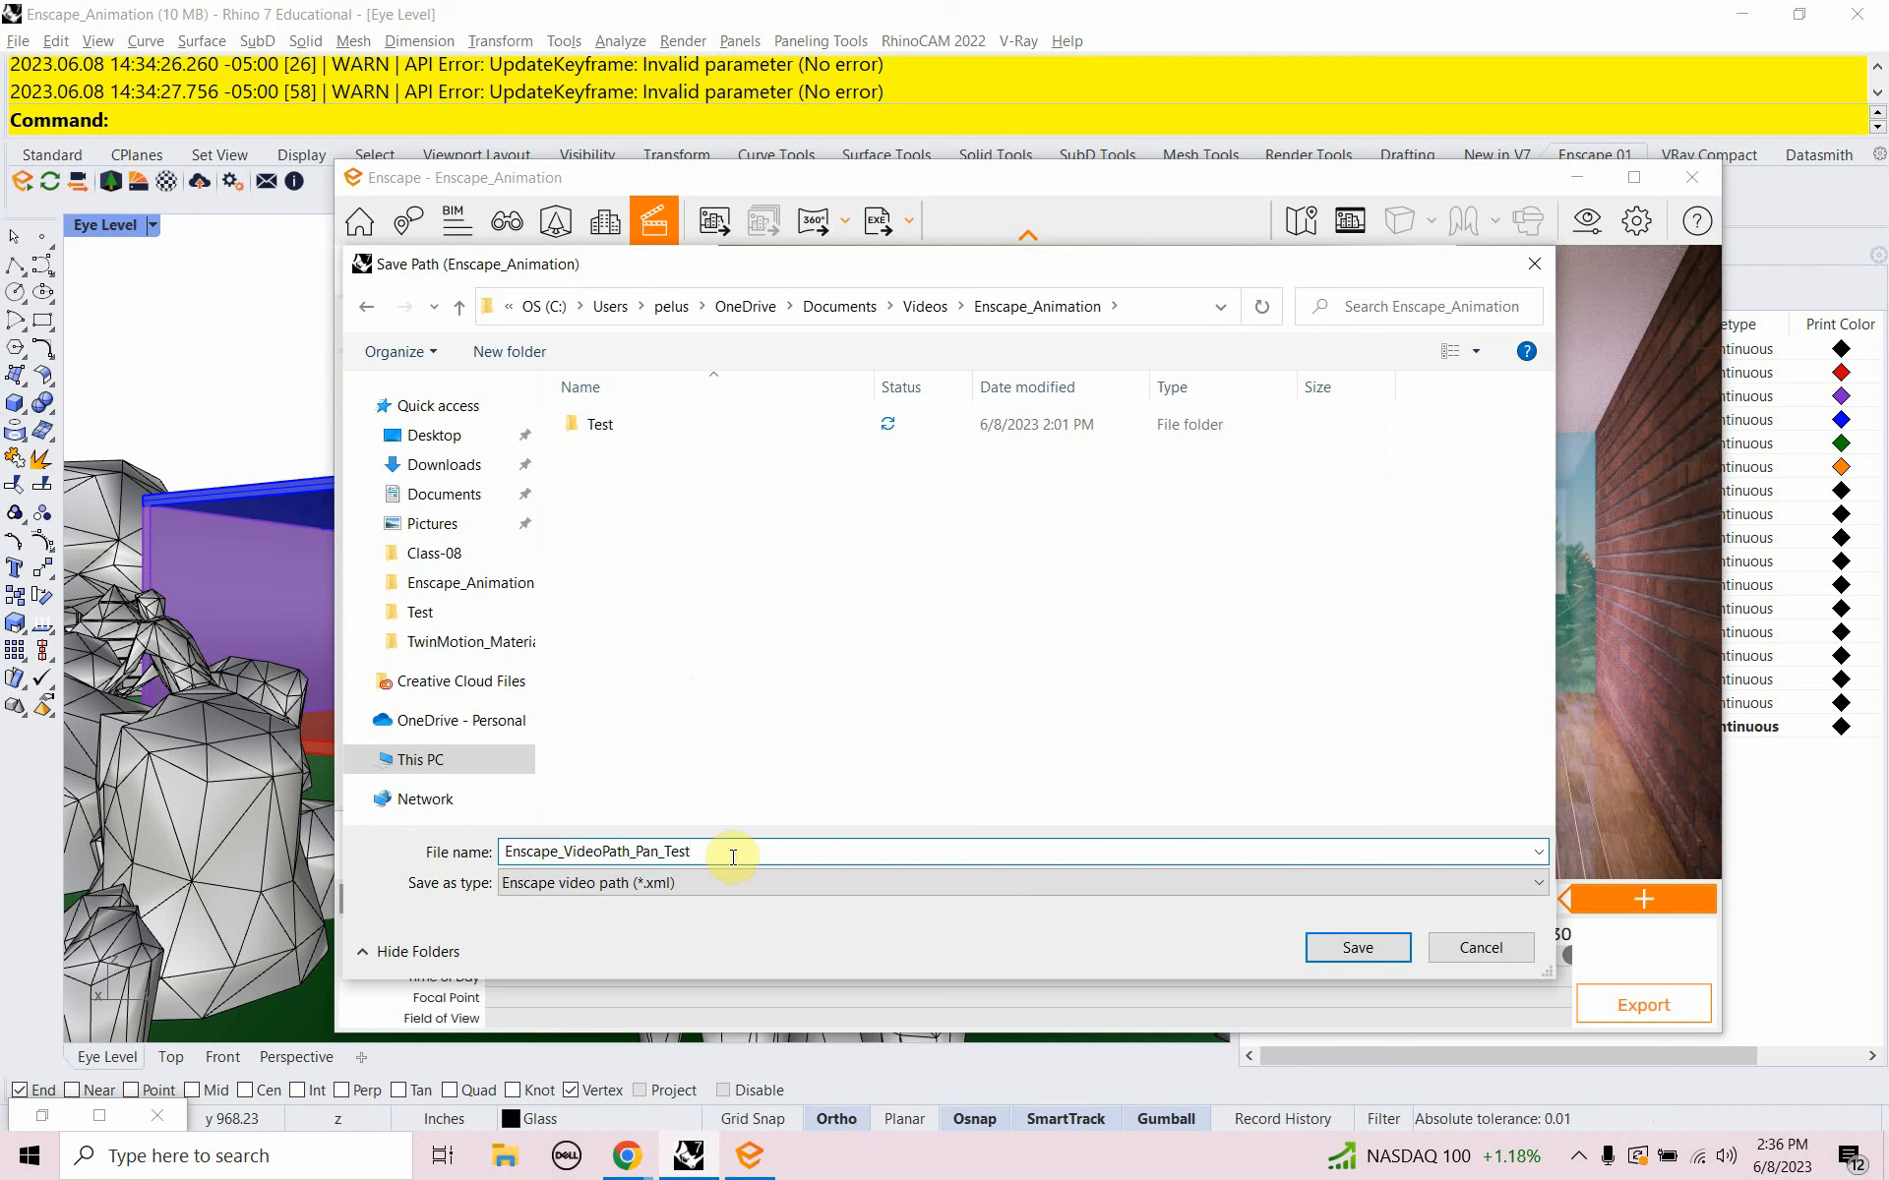
key(BackSpace)
key(BackSpace)
text(Z)
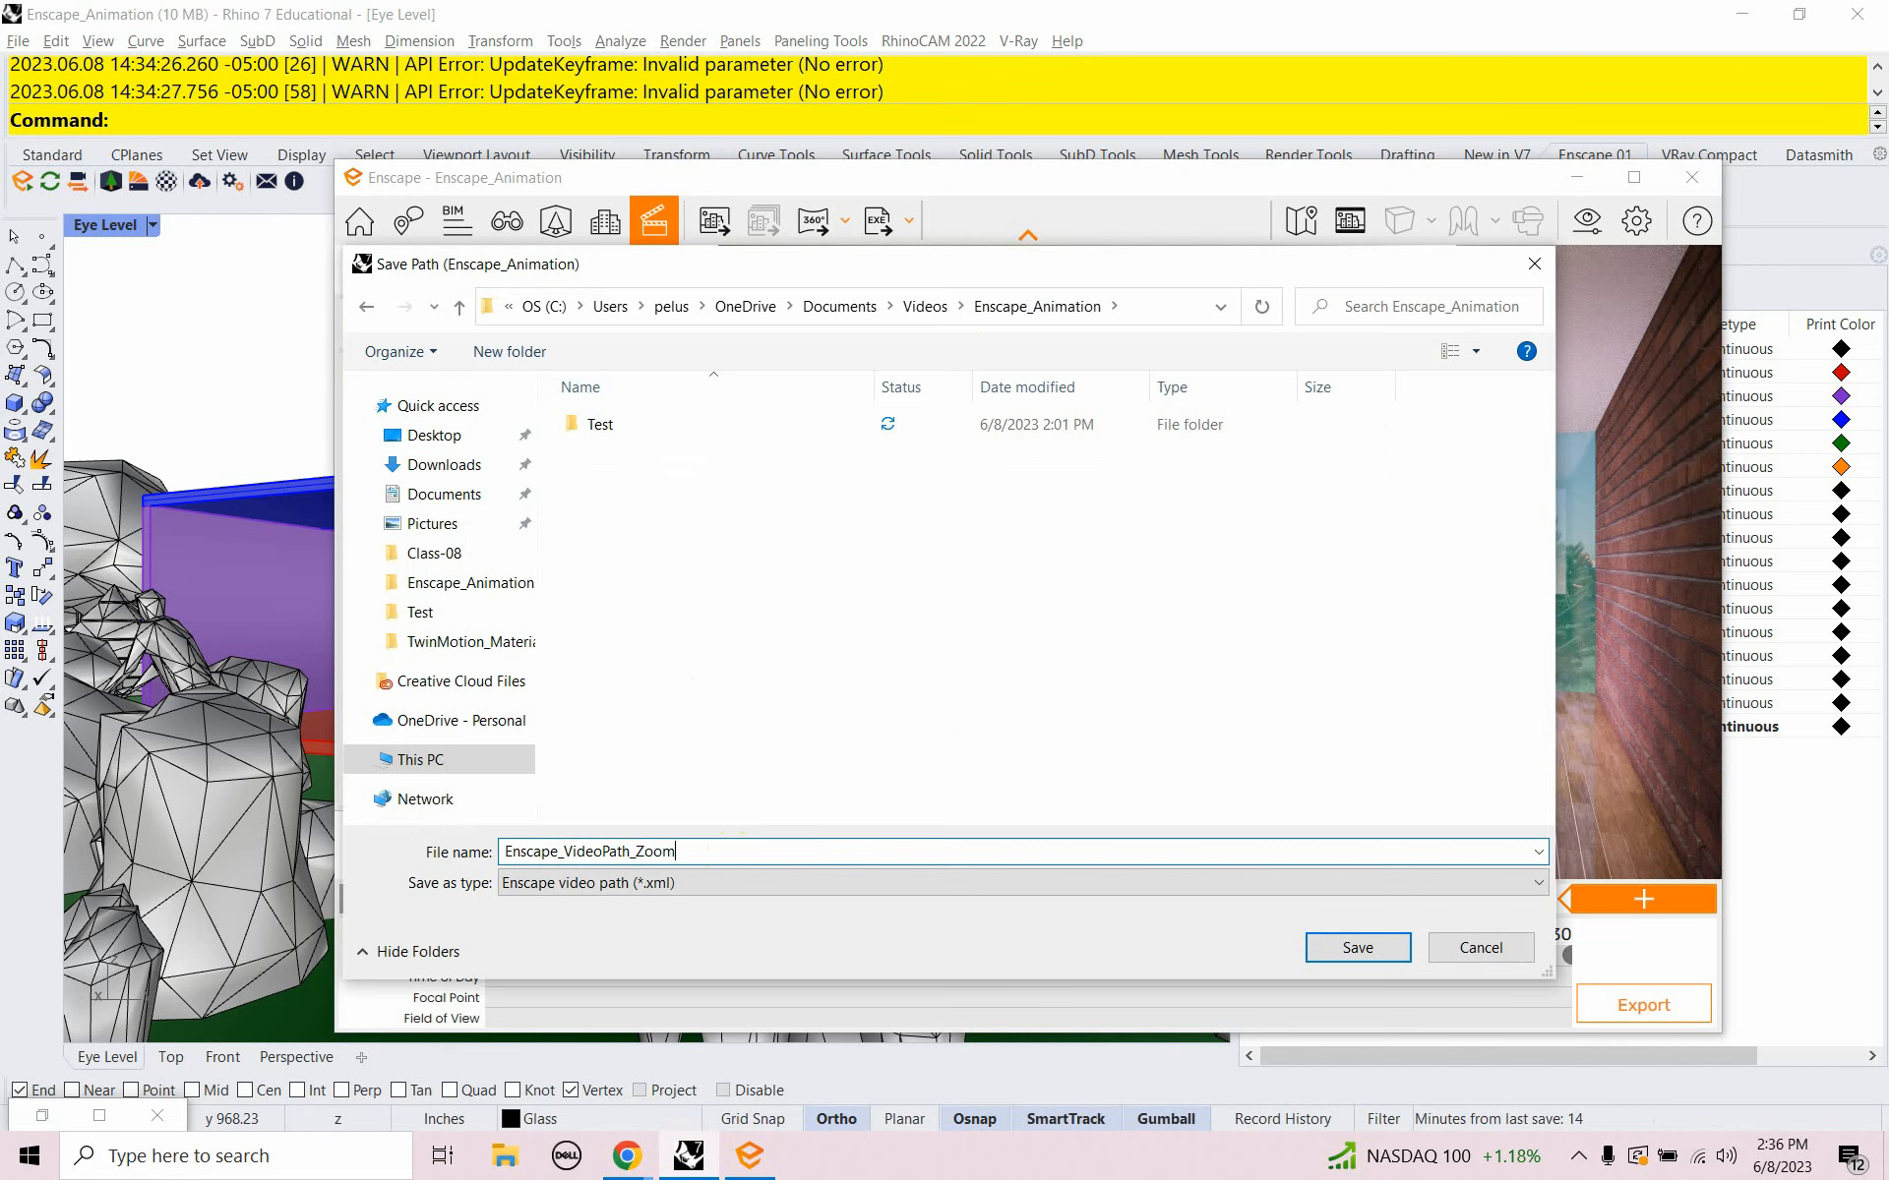
text(oom)
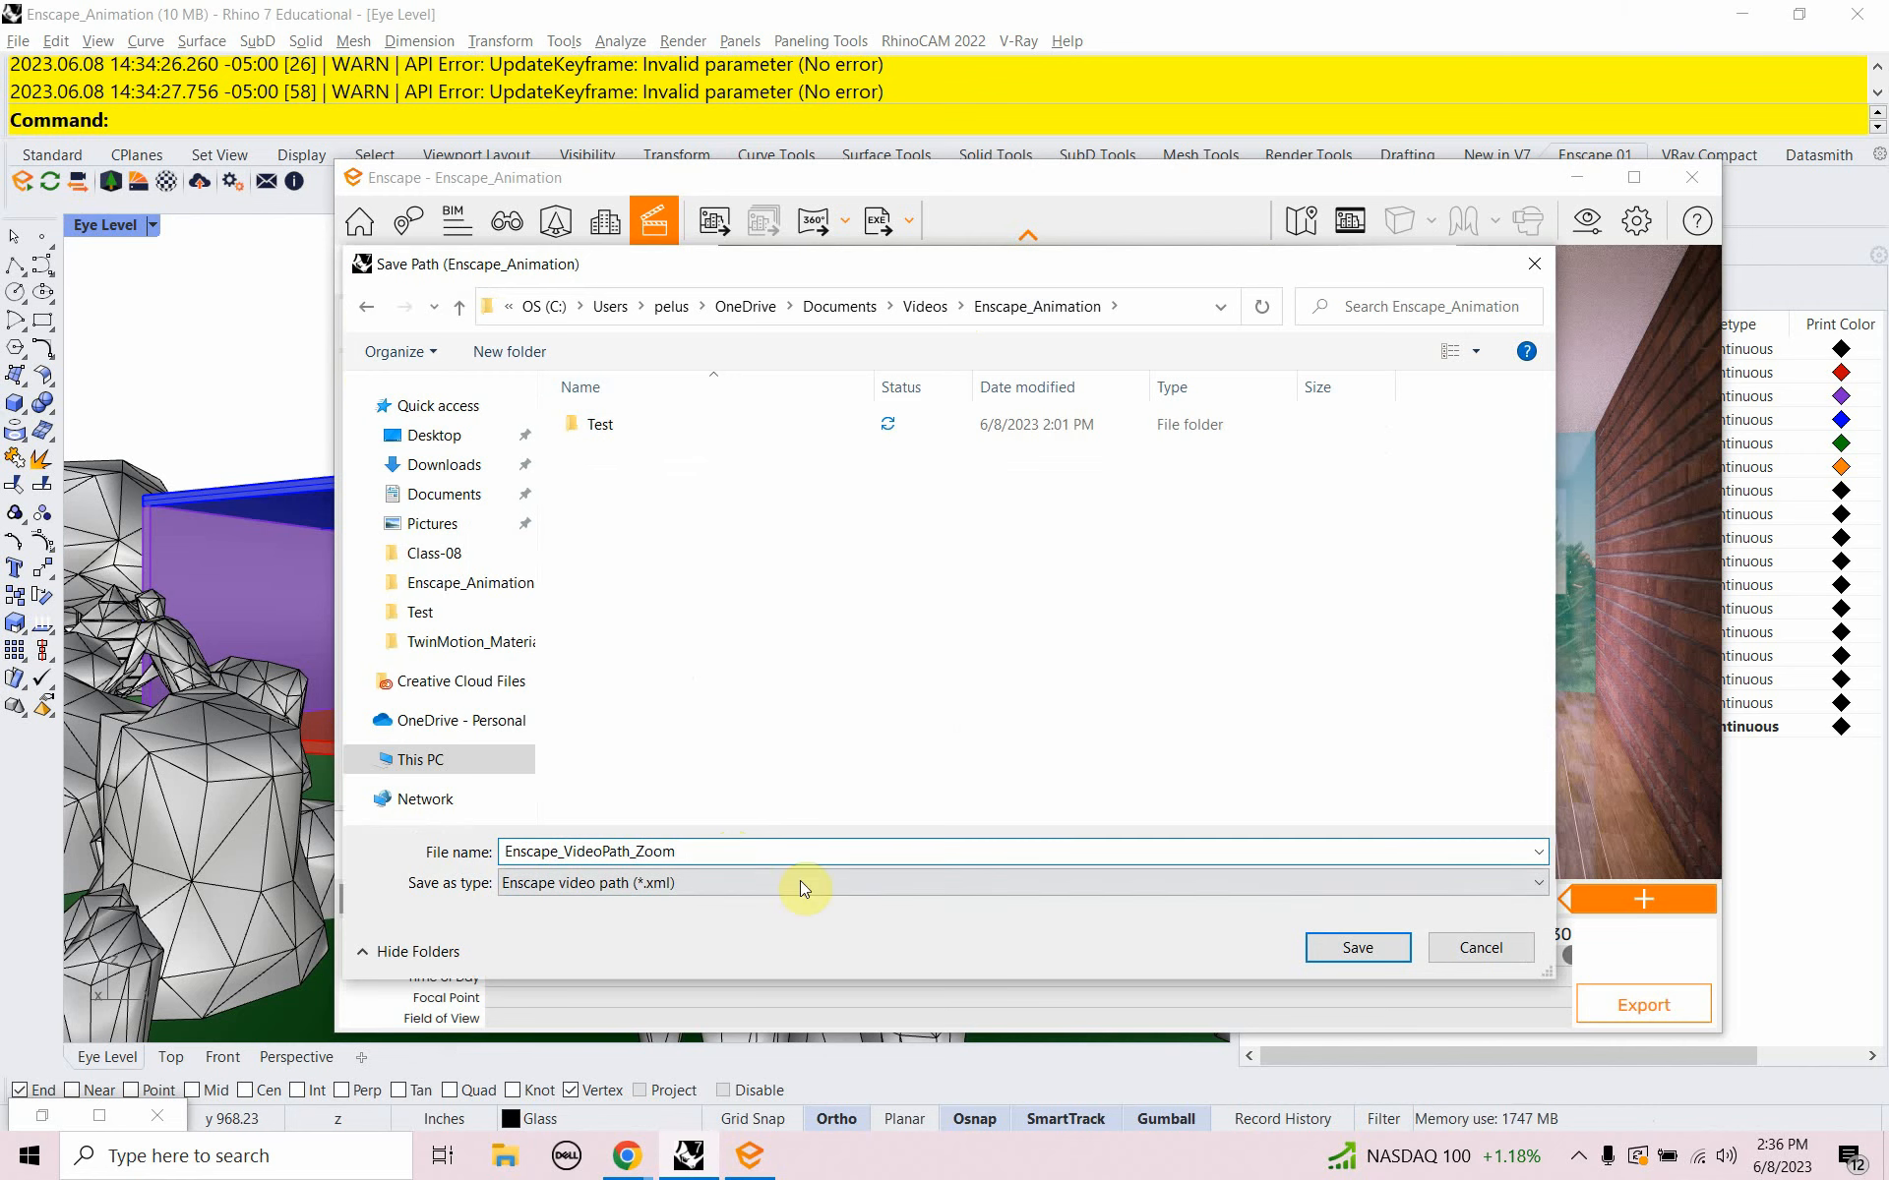
click(1340, 946)
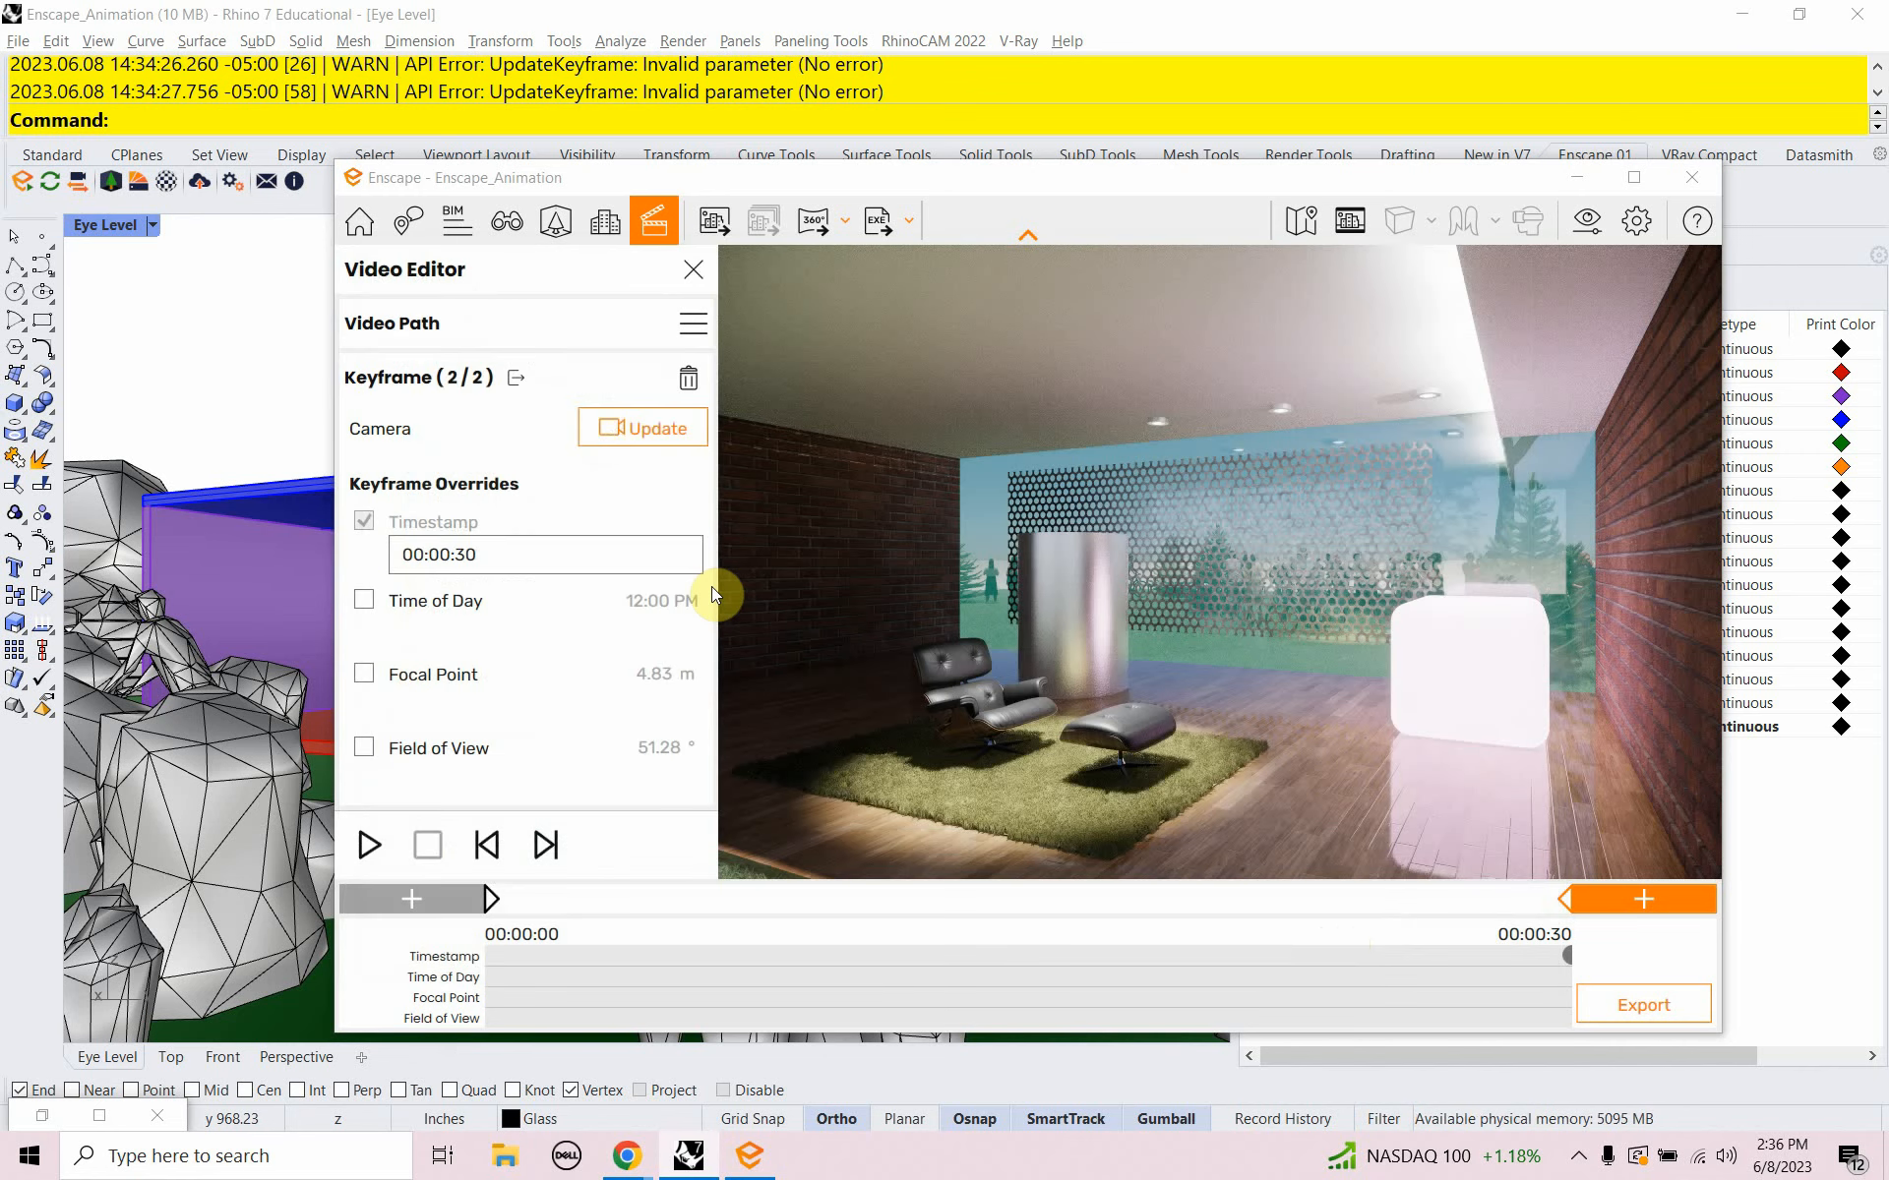
Start a new video path and confirm deleting the current one
click(693, 323)
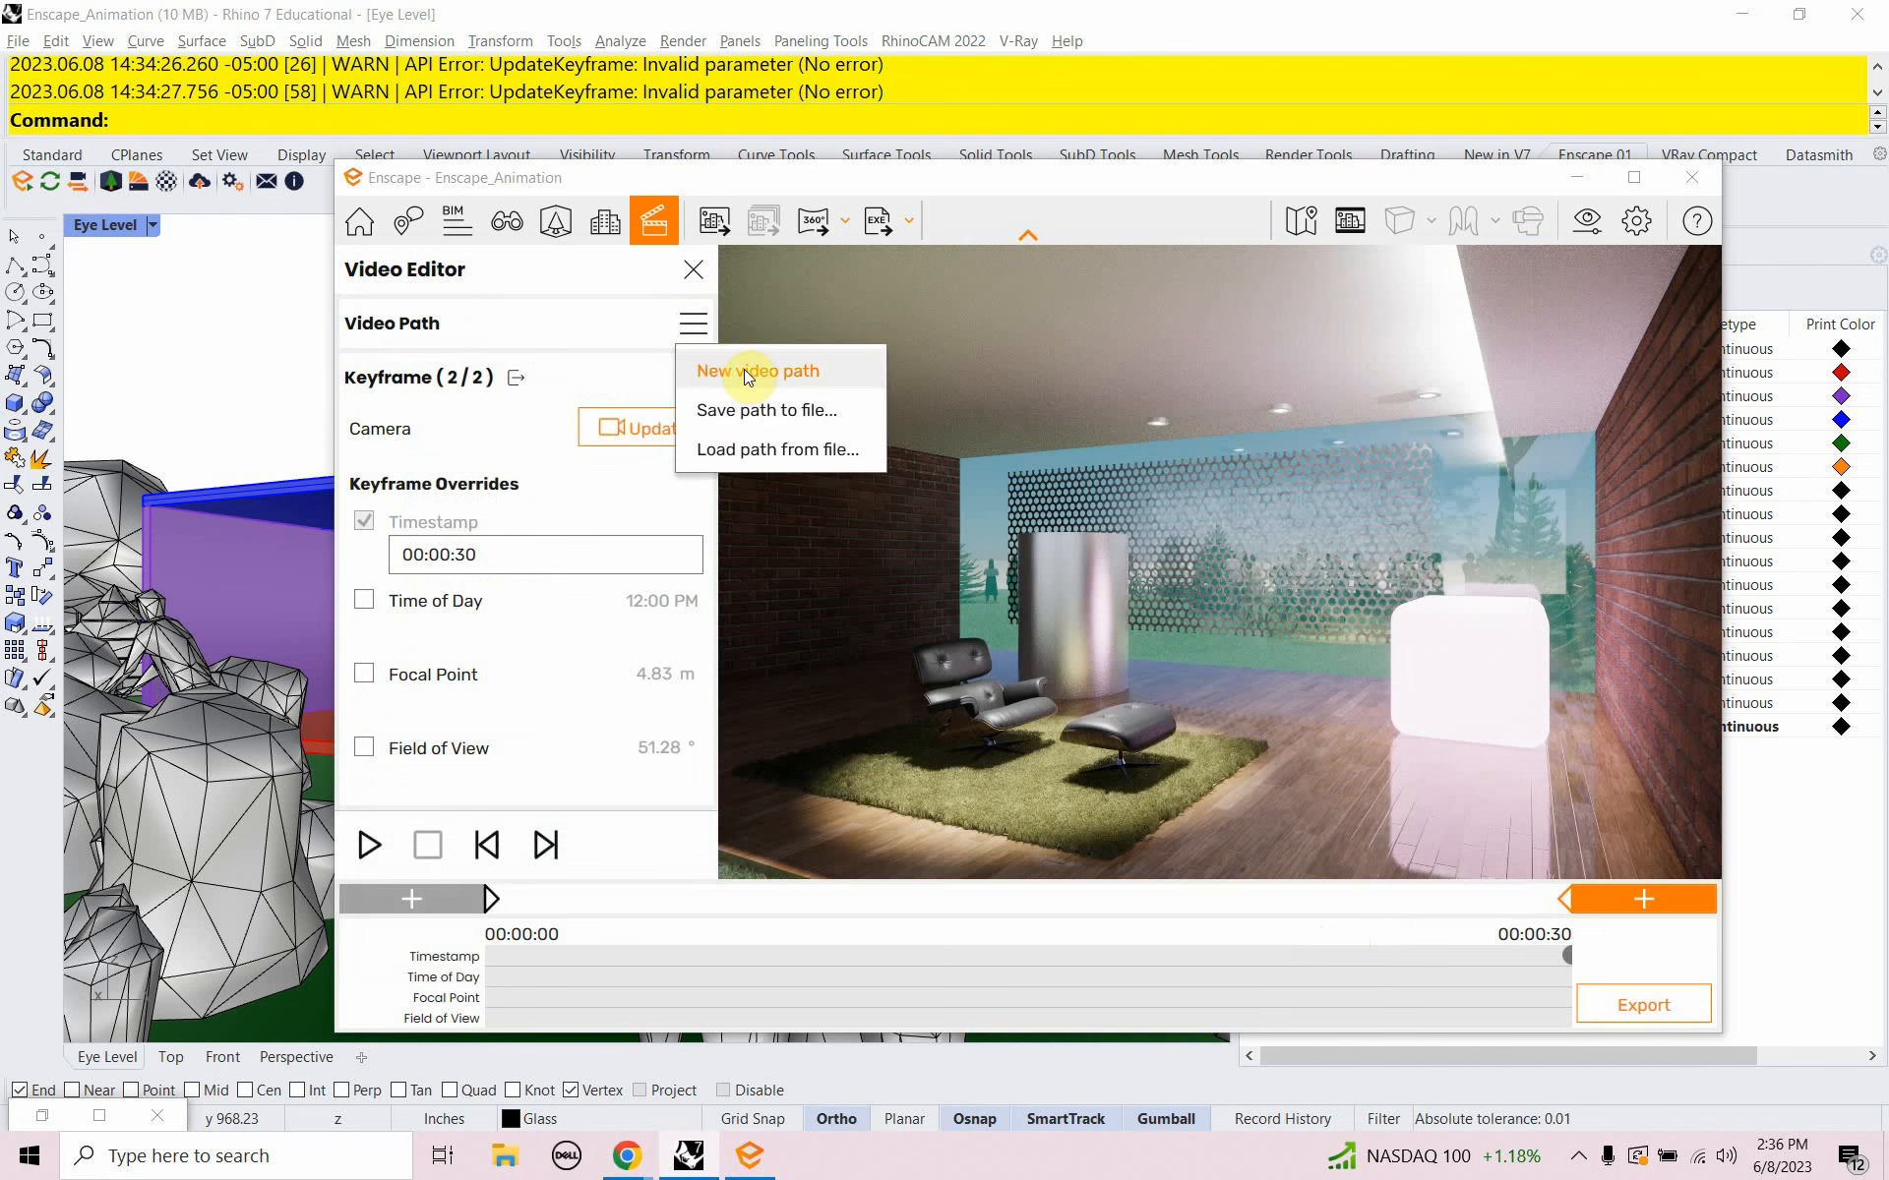
click(778, 374)
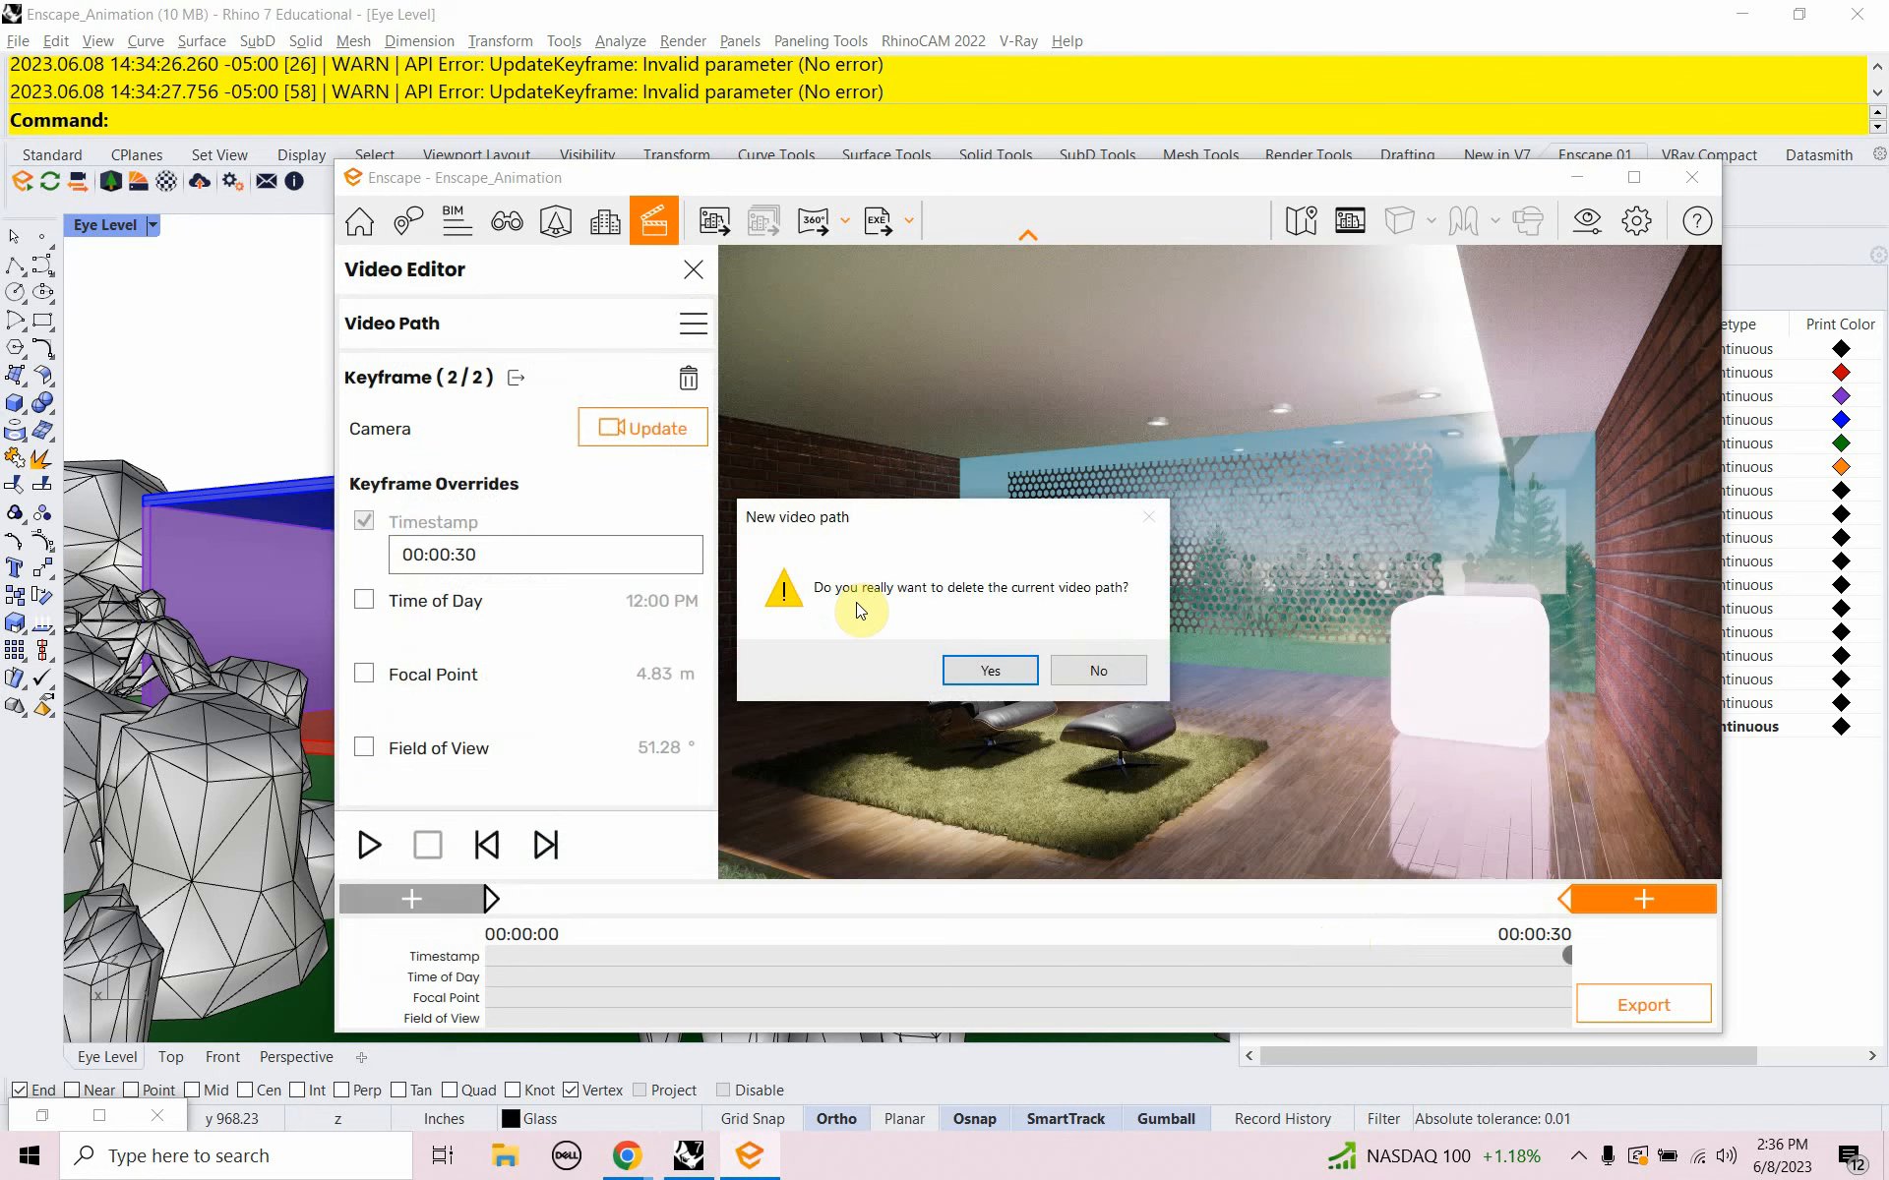
click(991, 670)
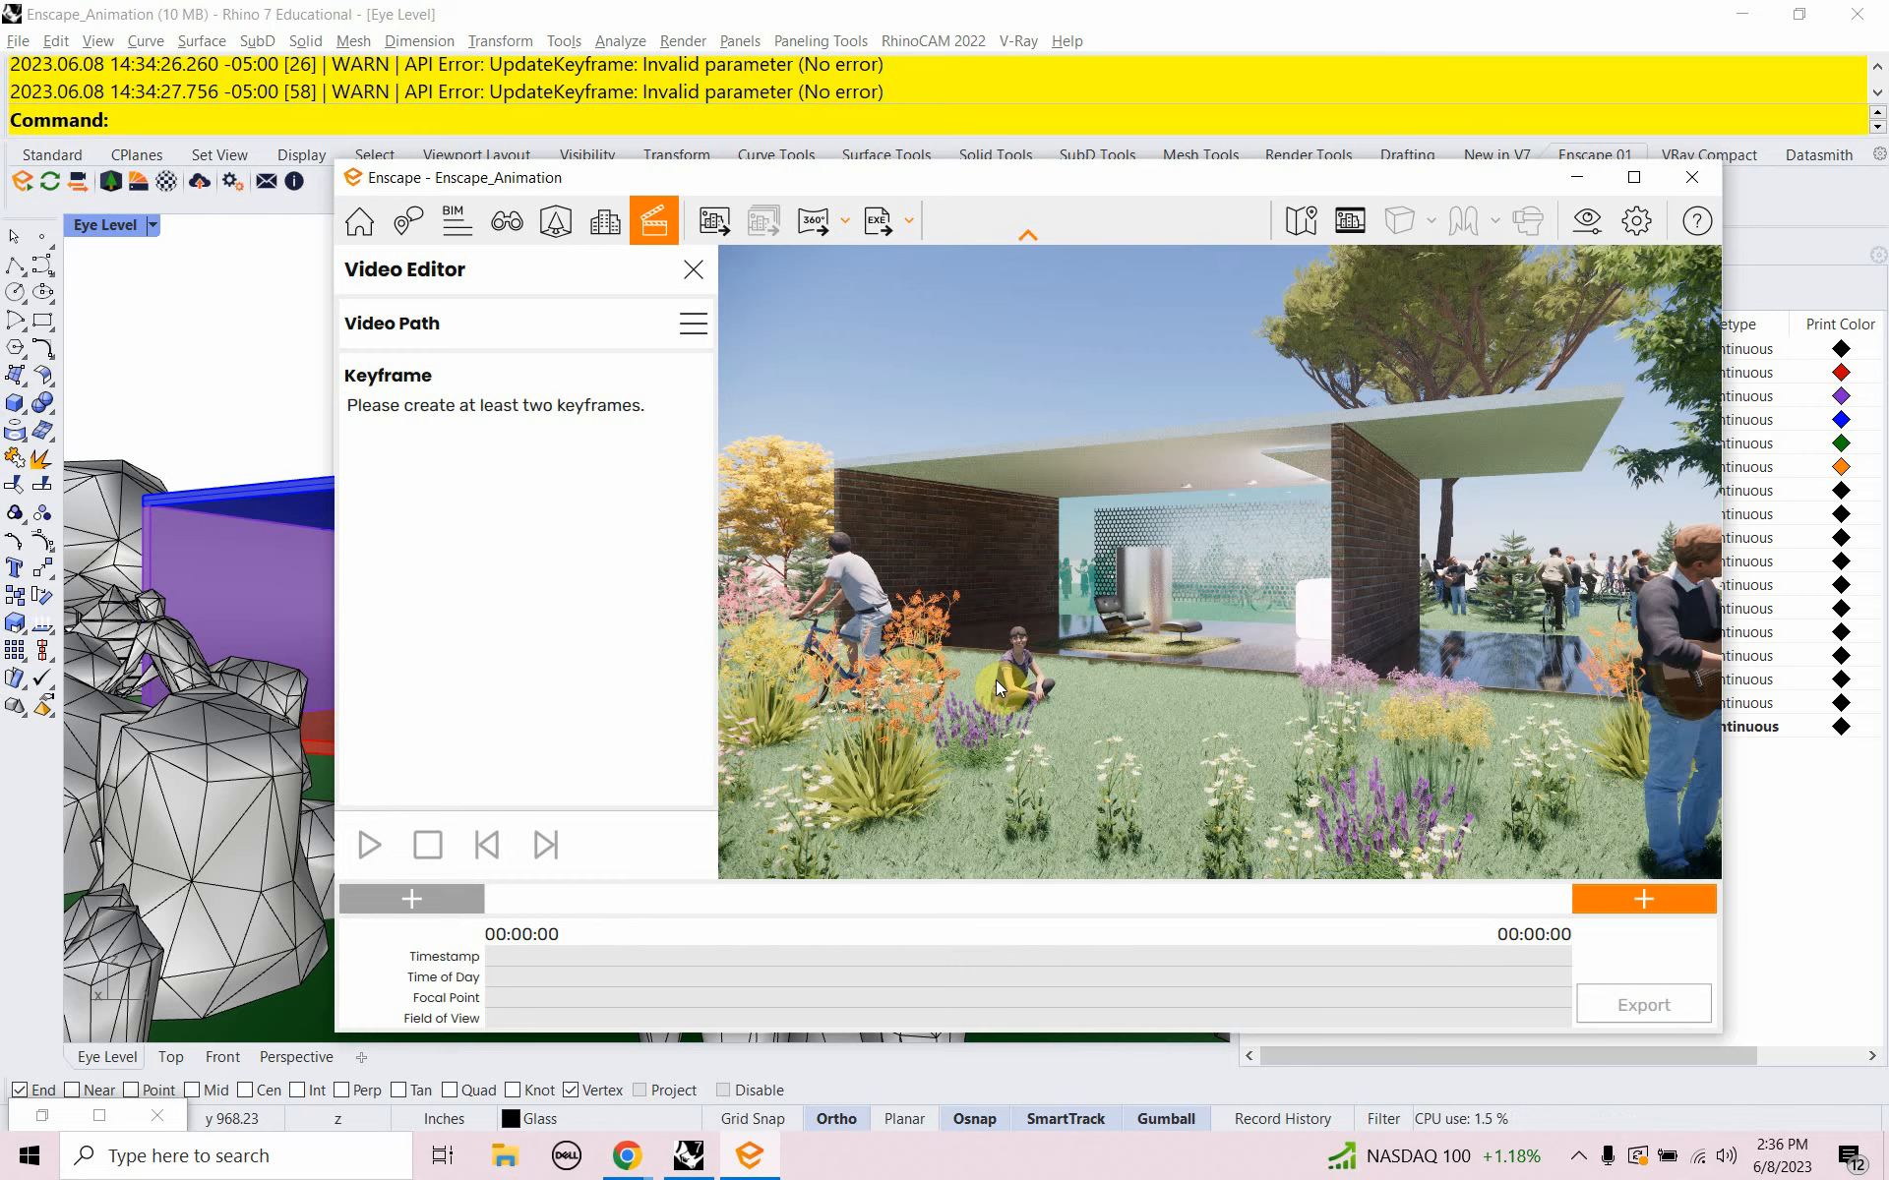
Open View Management and activate the Interior view
click(504, 222)
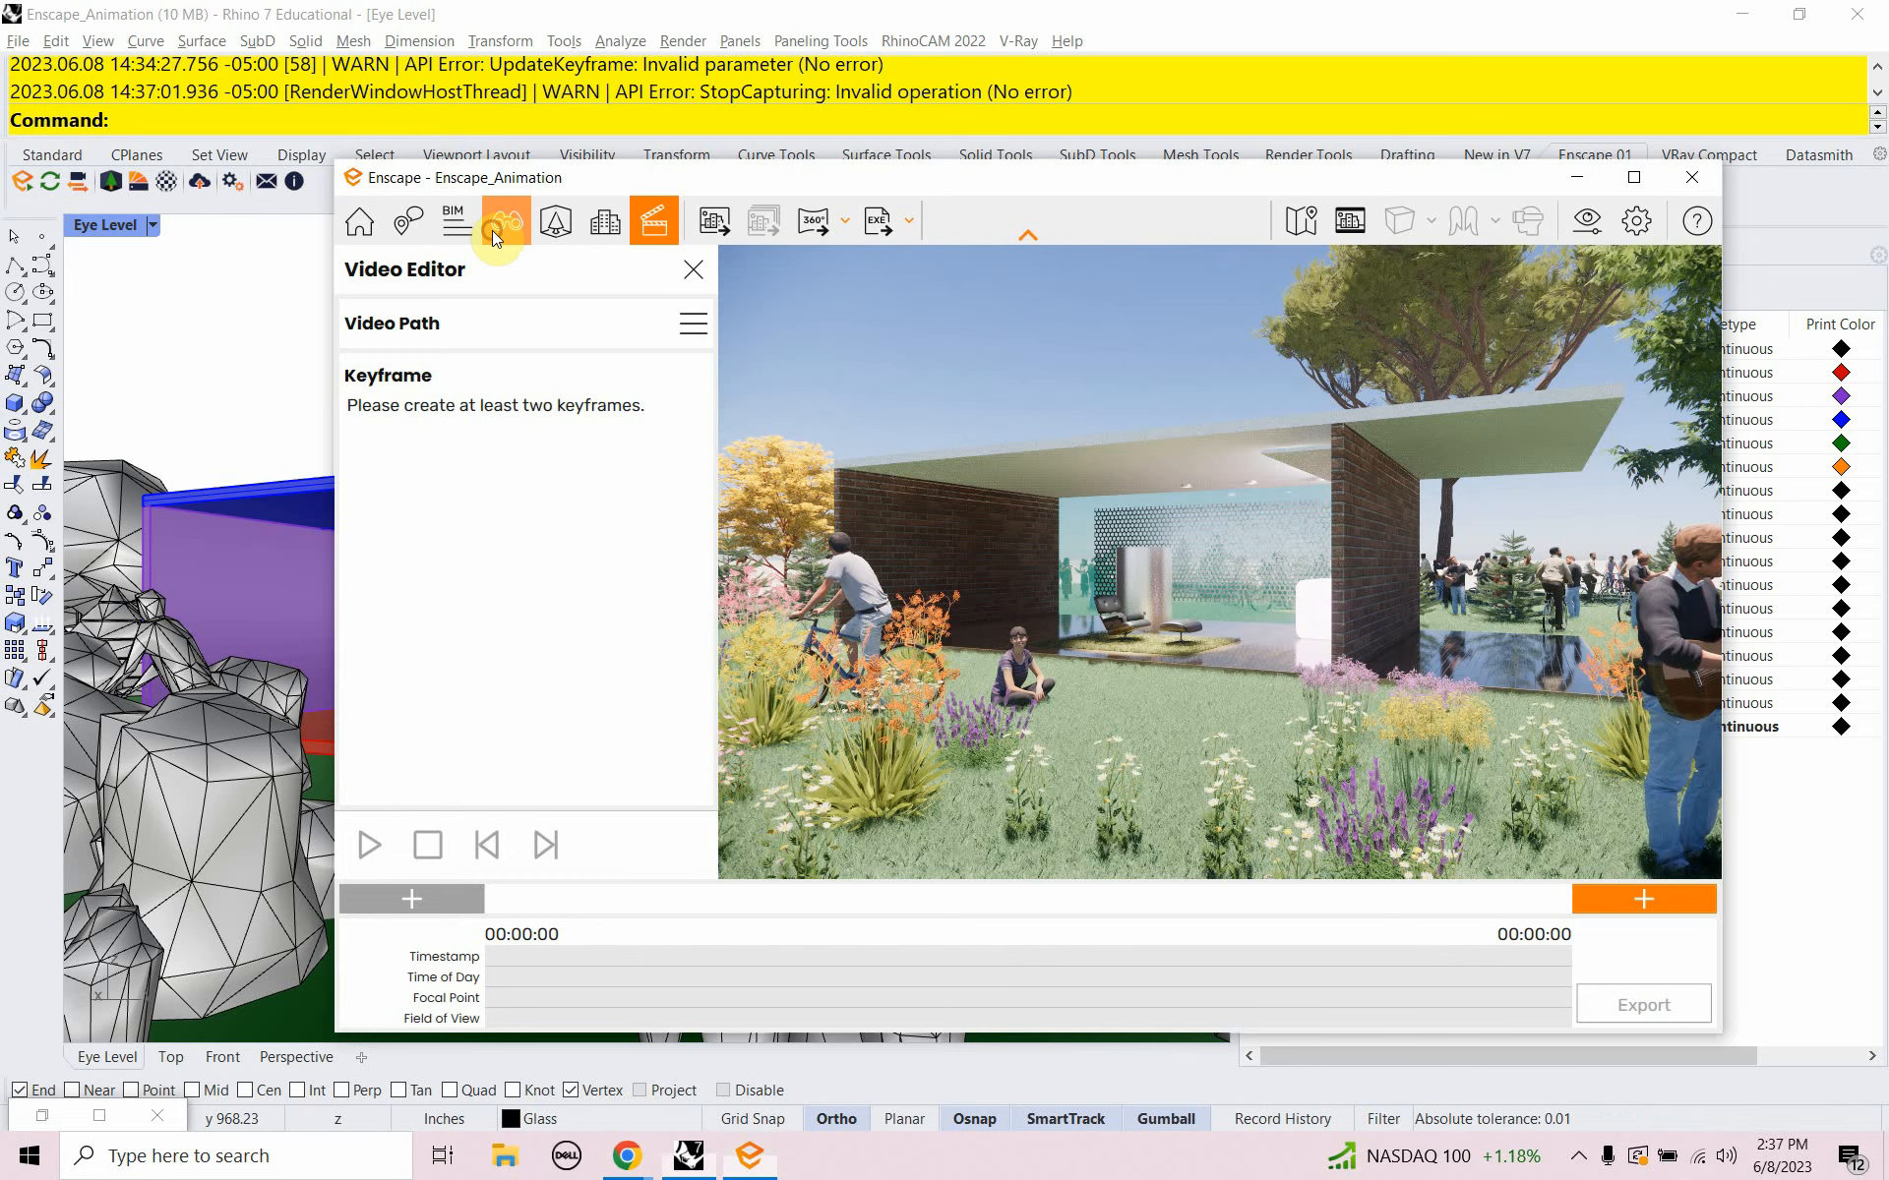
click(422, 576)
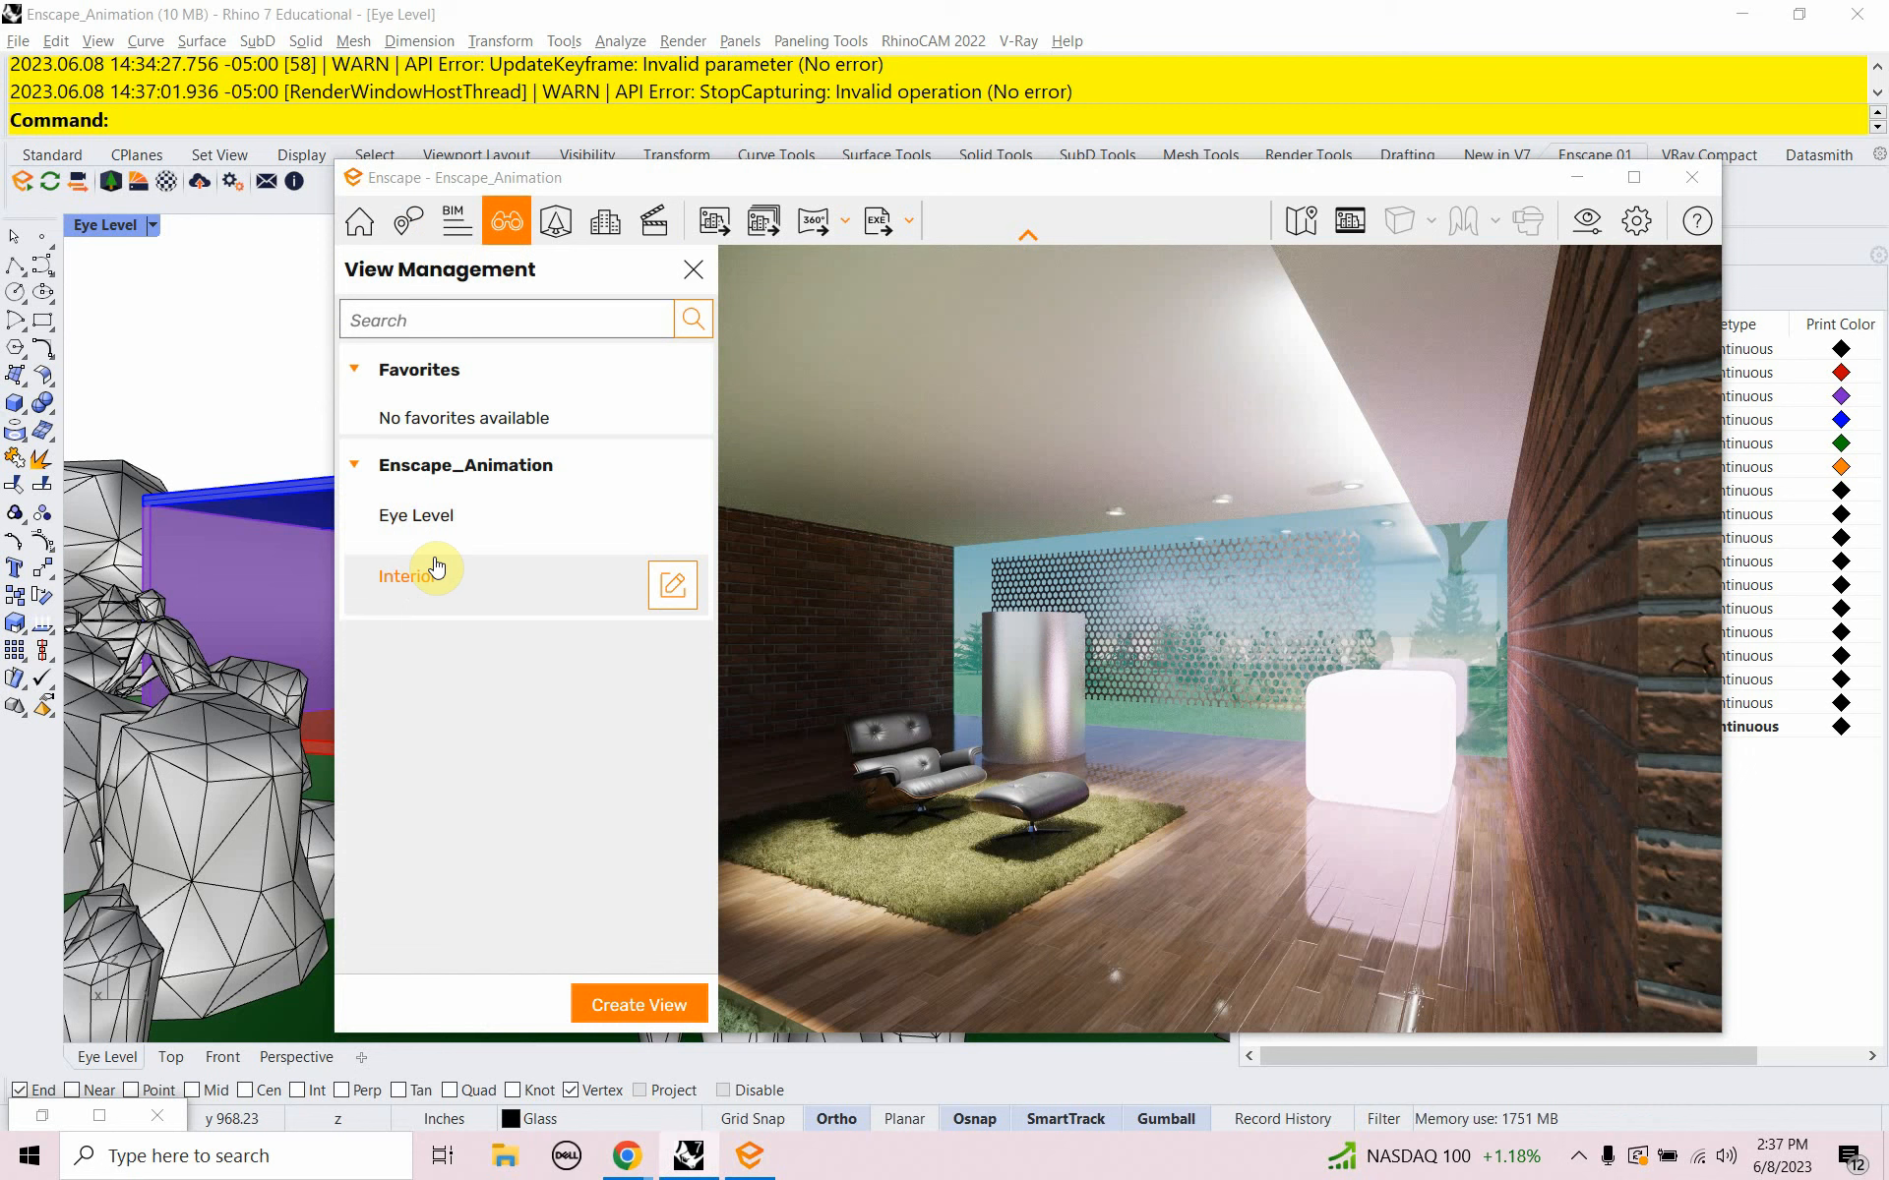
click(437, 567)
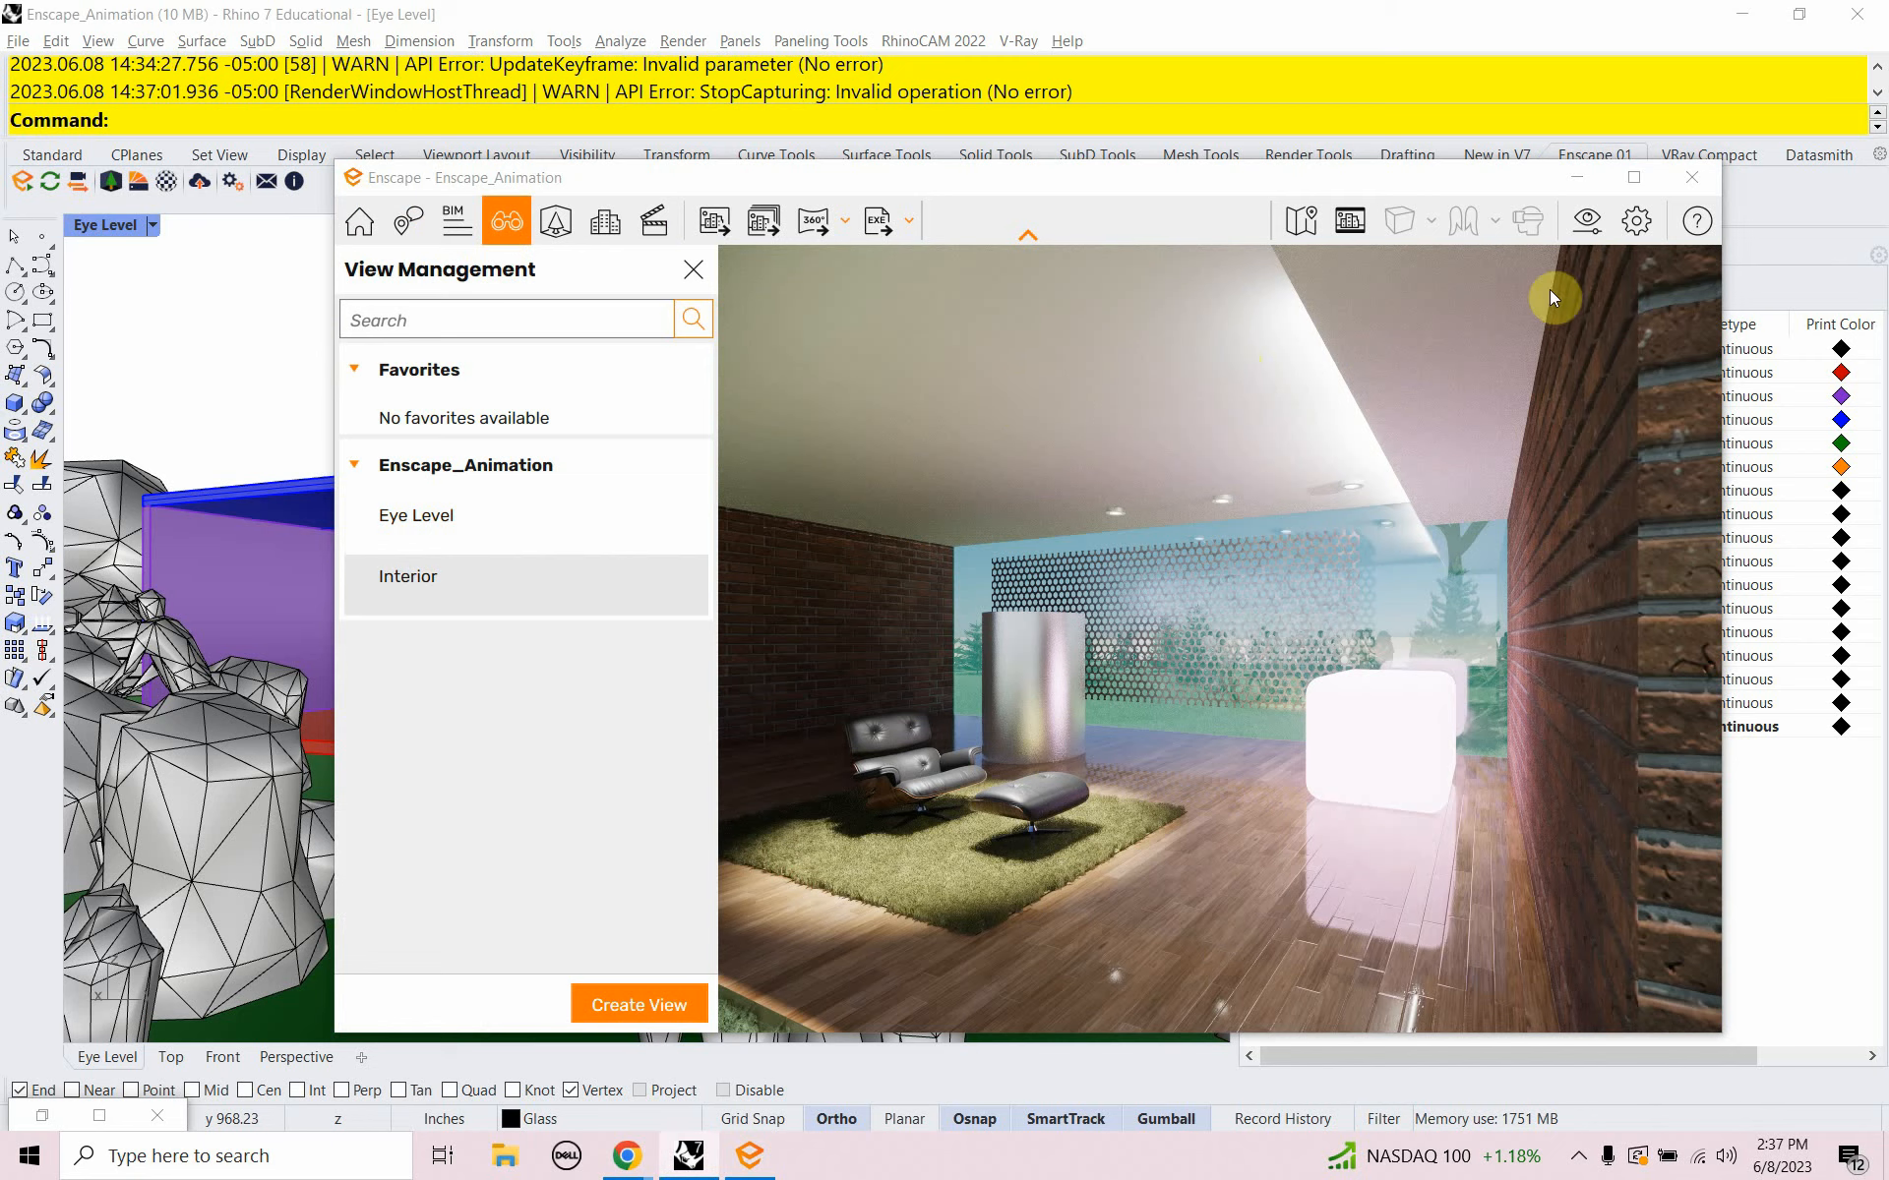
Switch to Rhino, restore the four-viewport layout, and set the Eye Level viewport to the Interior named view
click(1576, 182)
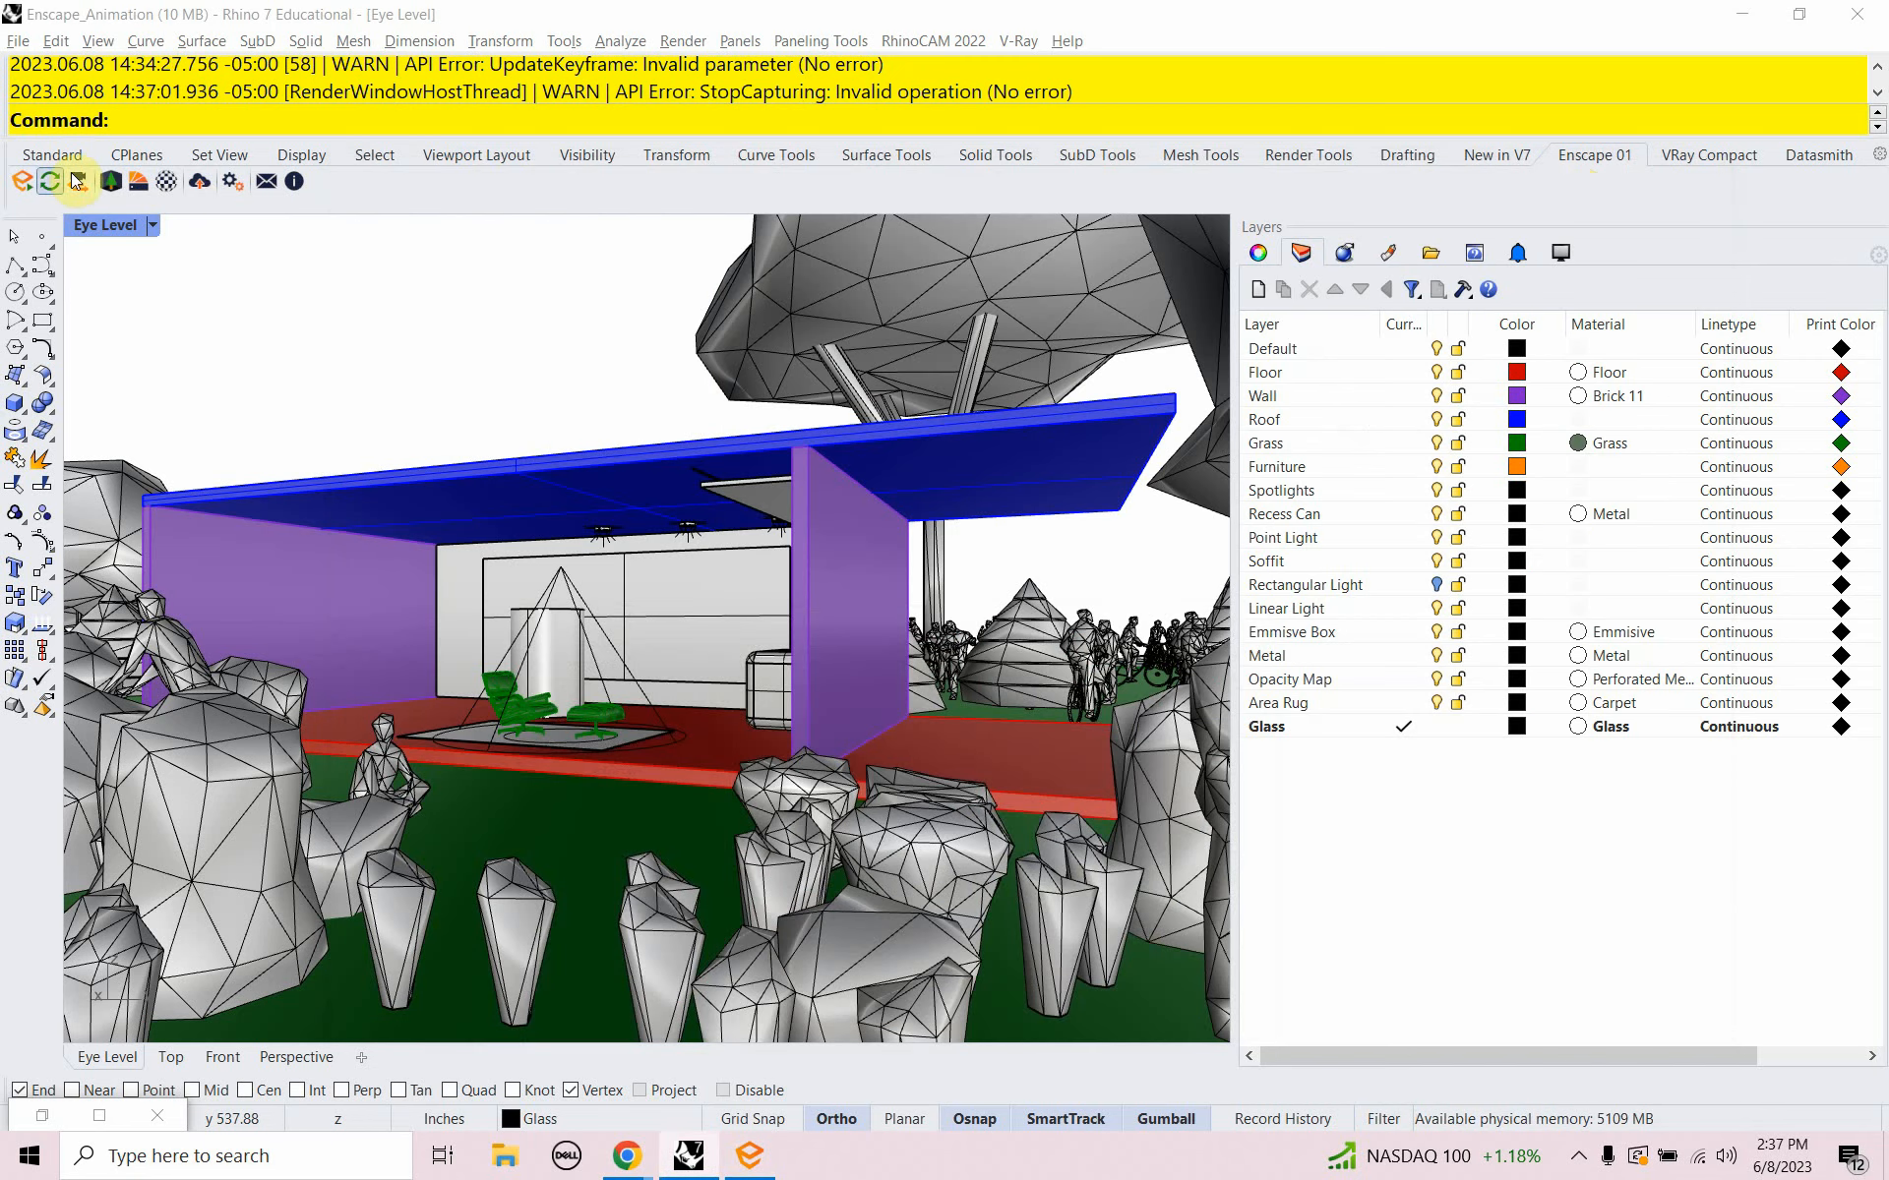
double_click(117, 227)
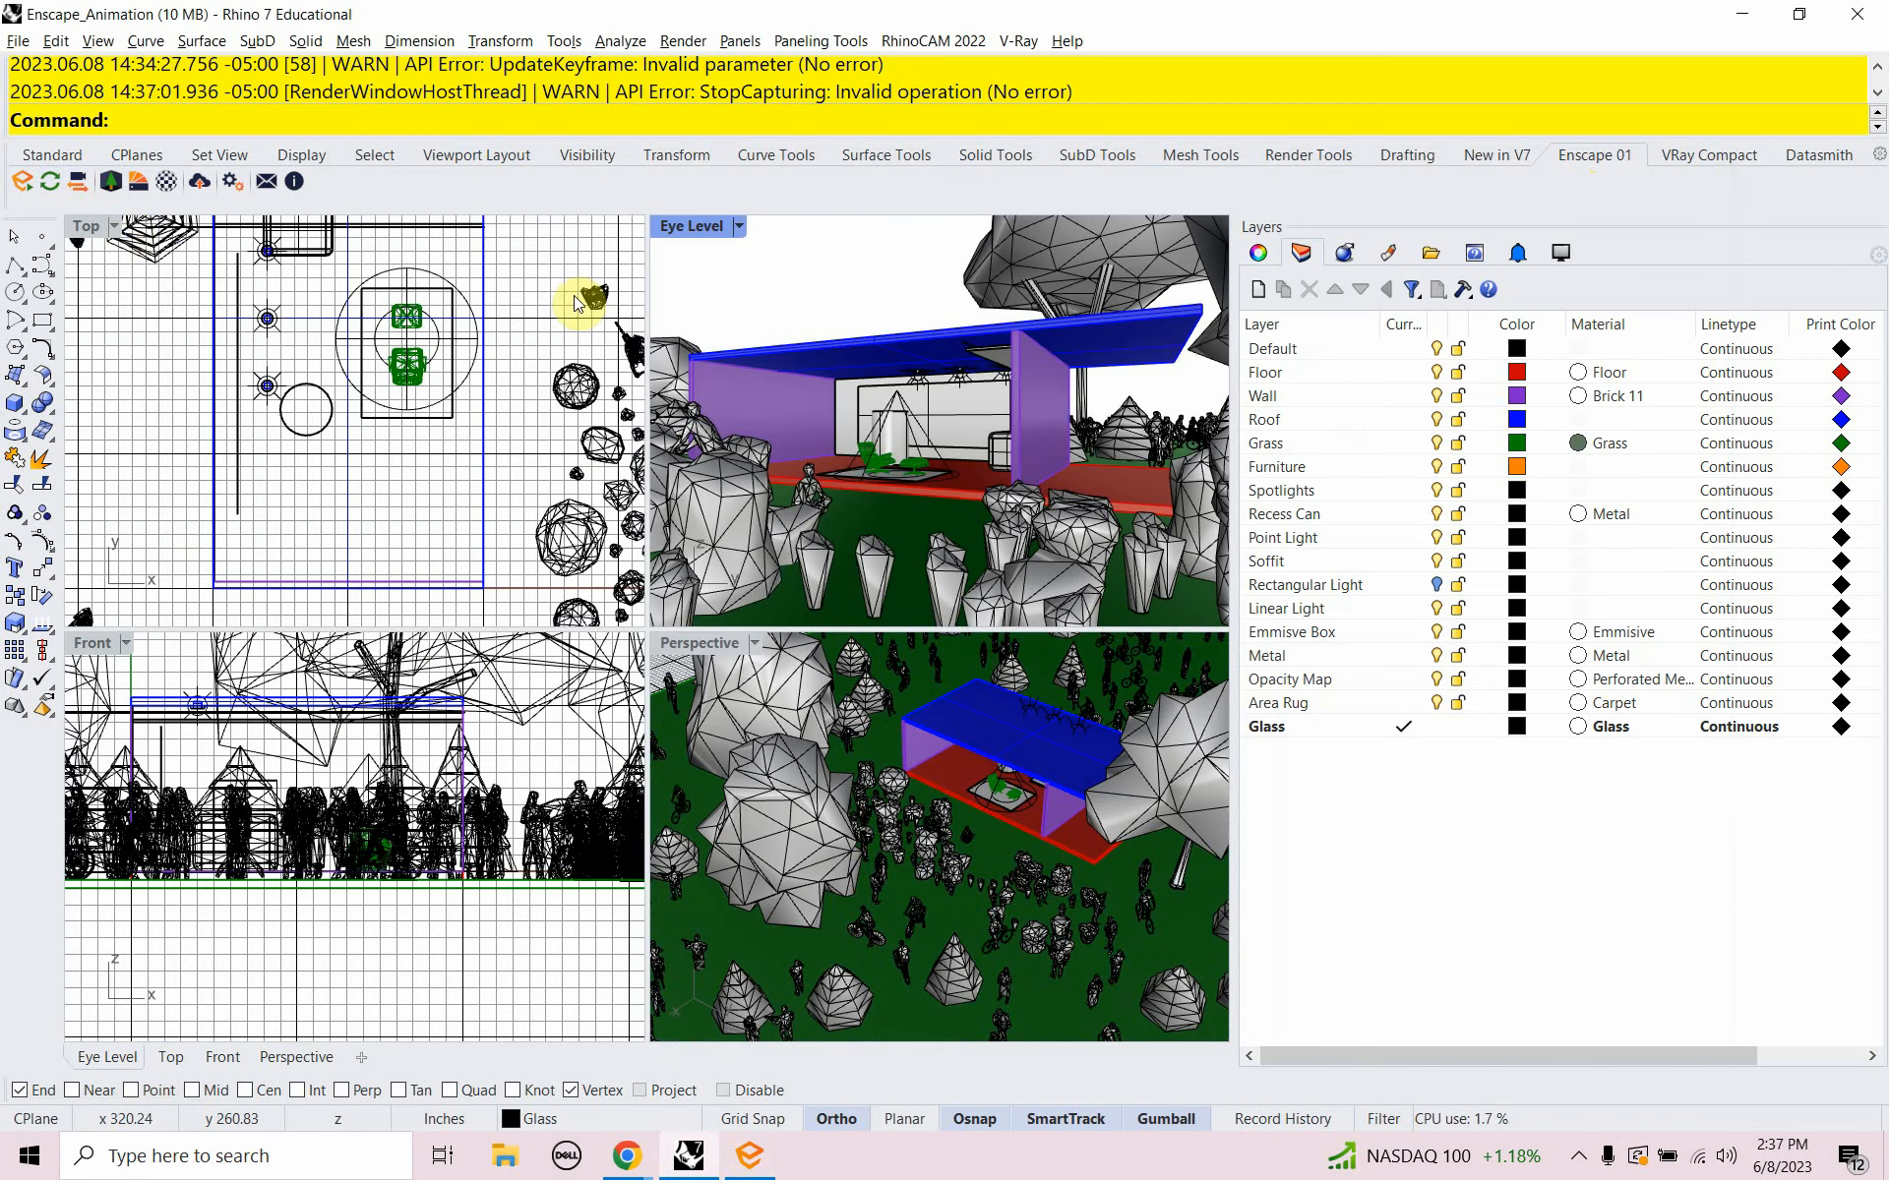
click(739, 227)
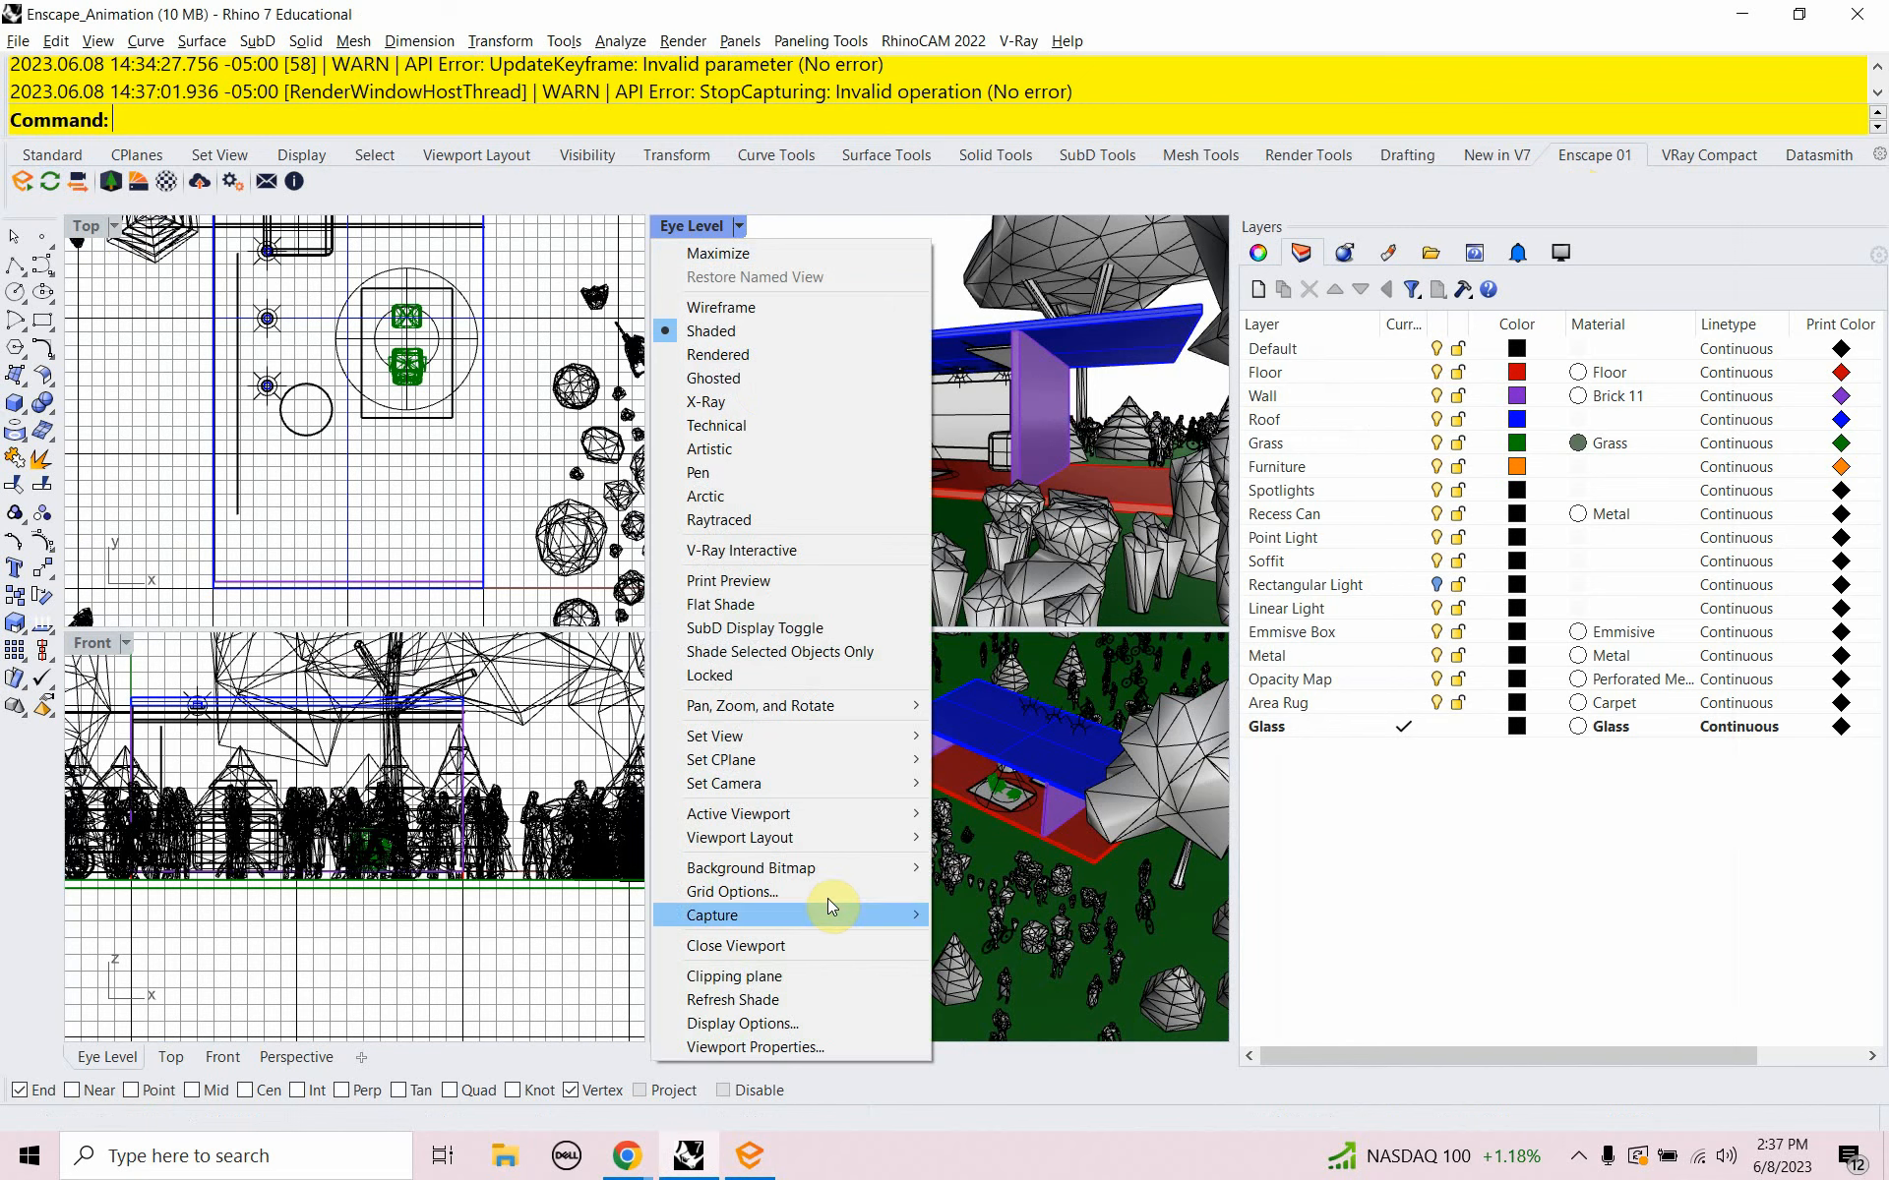
mouse_move(826, 915)
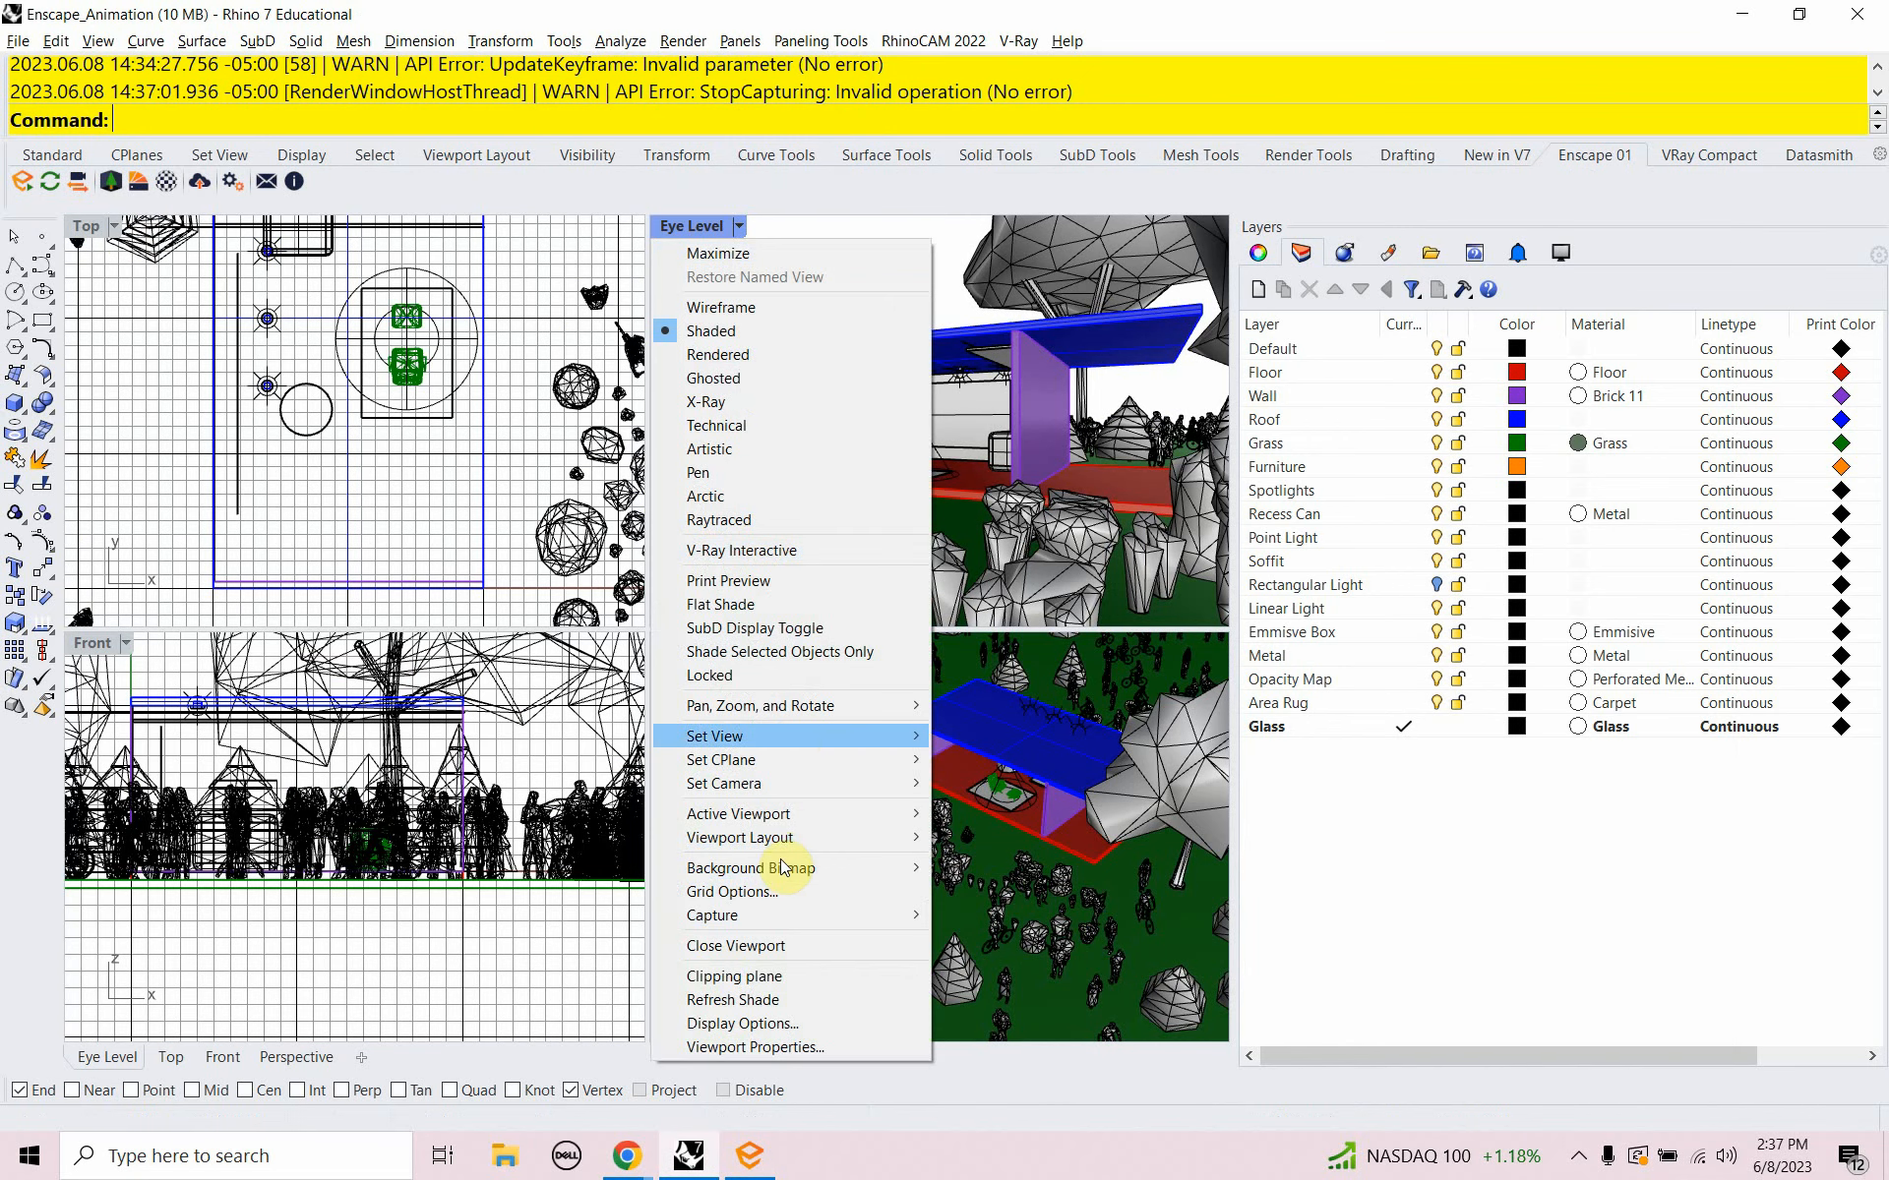
mouse_move(787, 736)
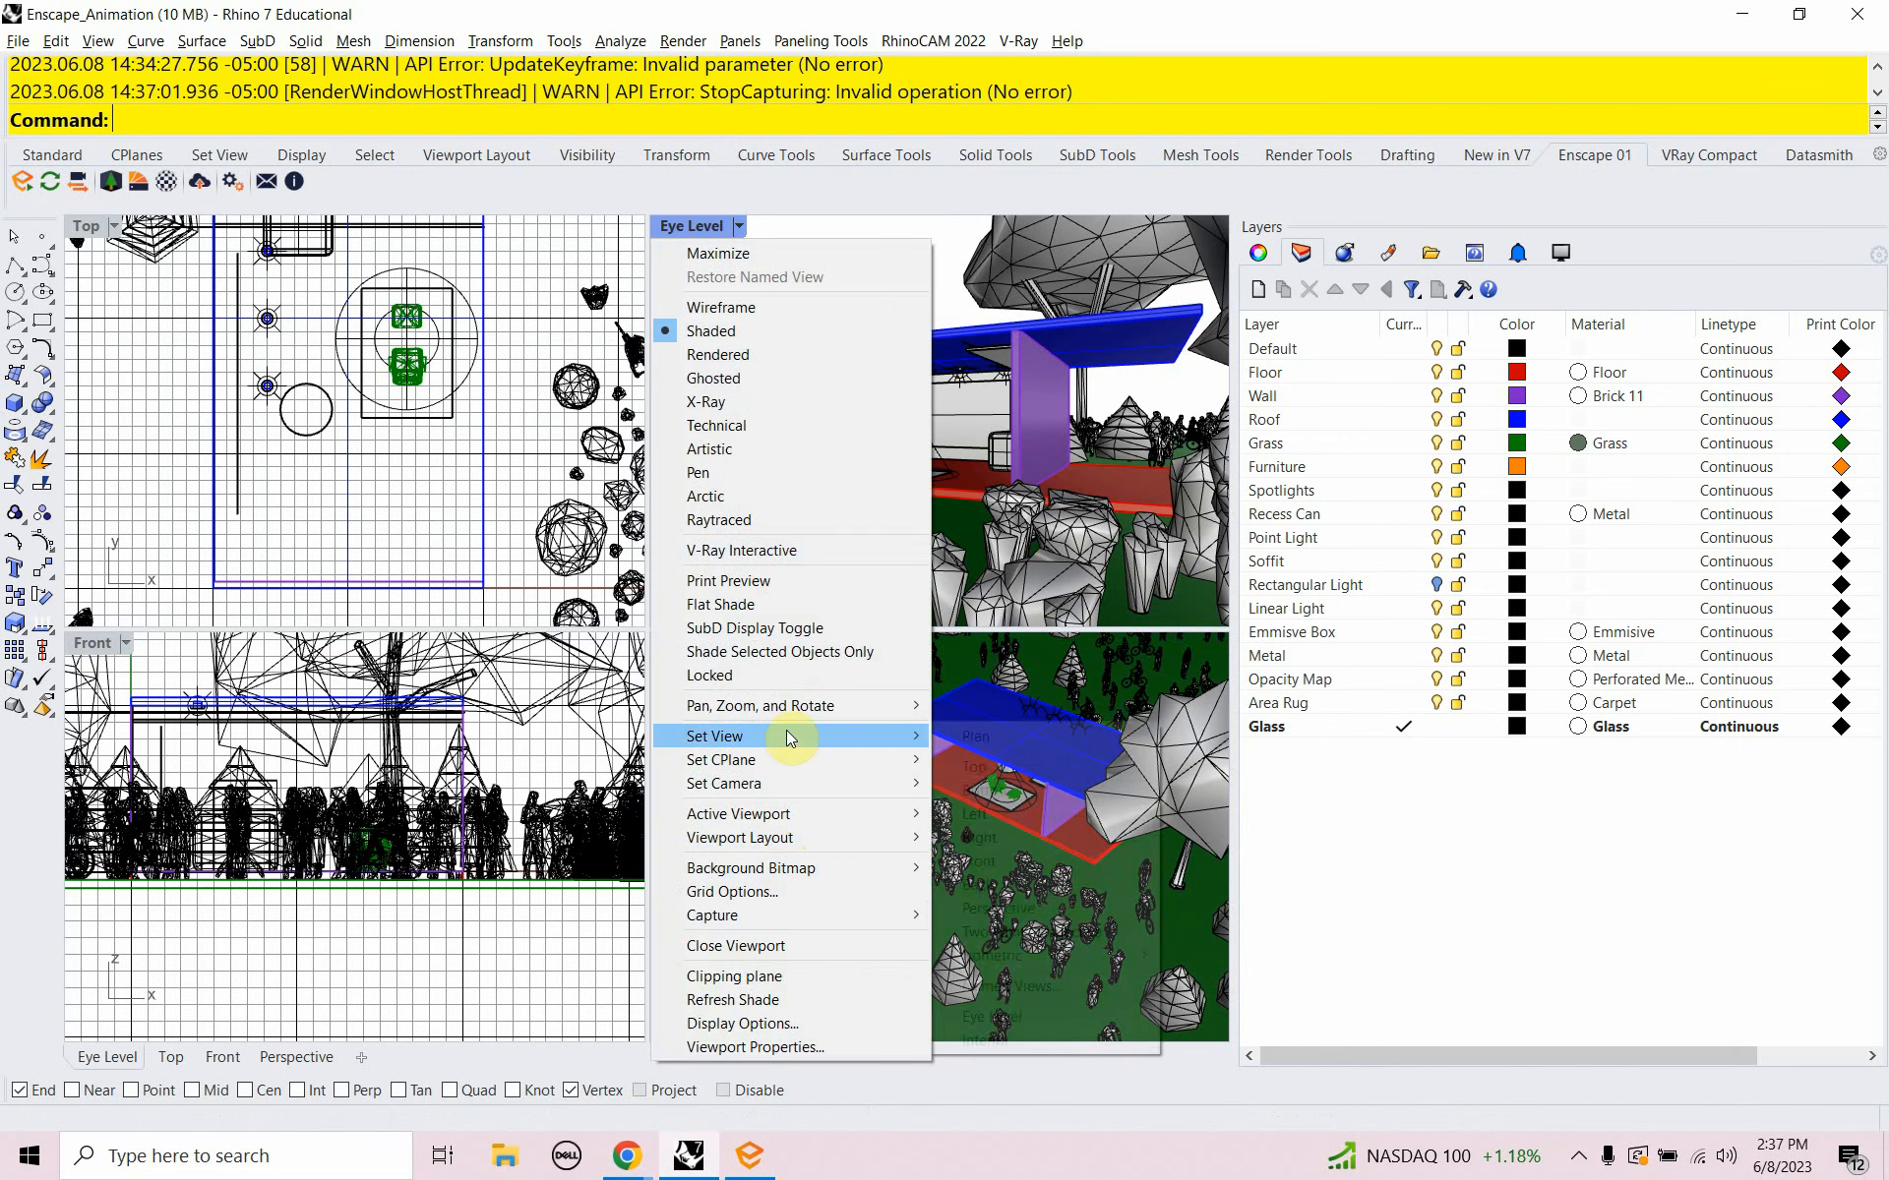
click(1001, 1043)
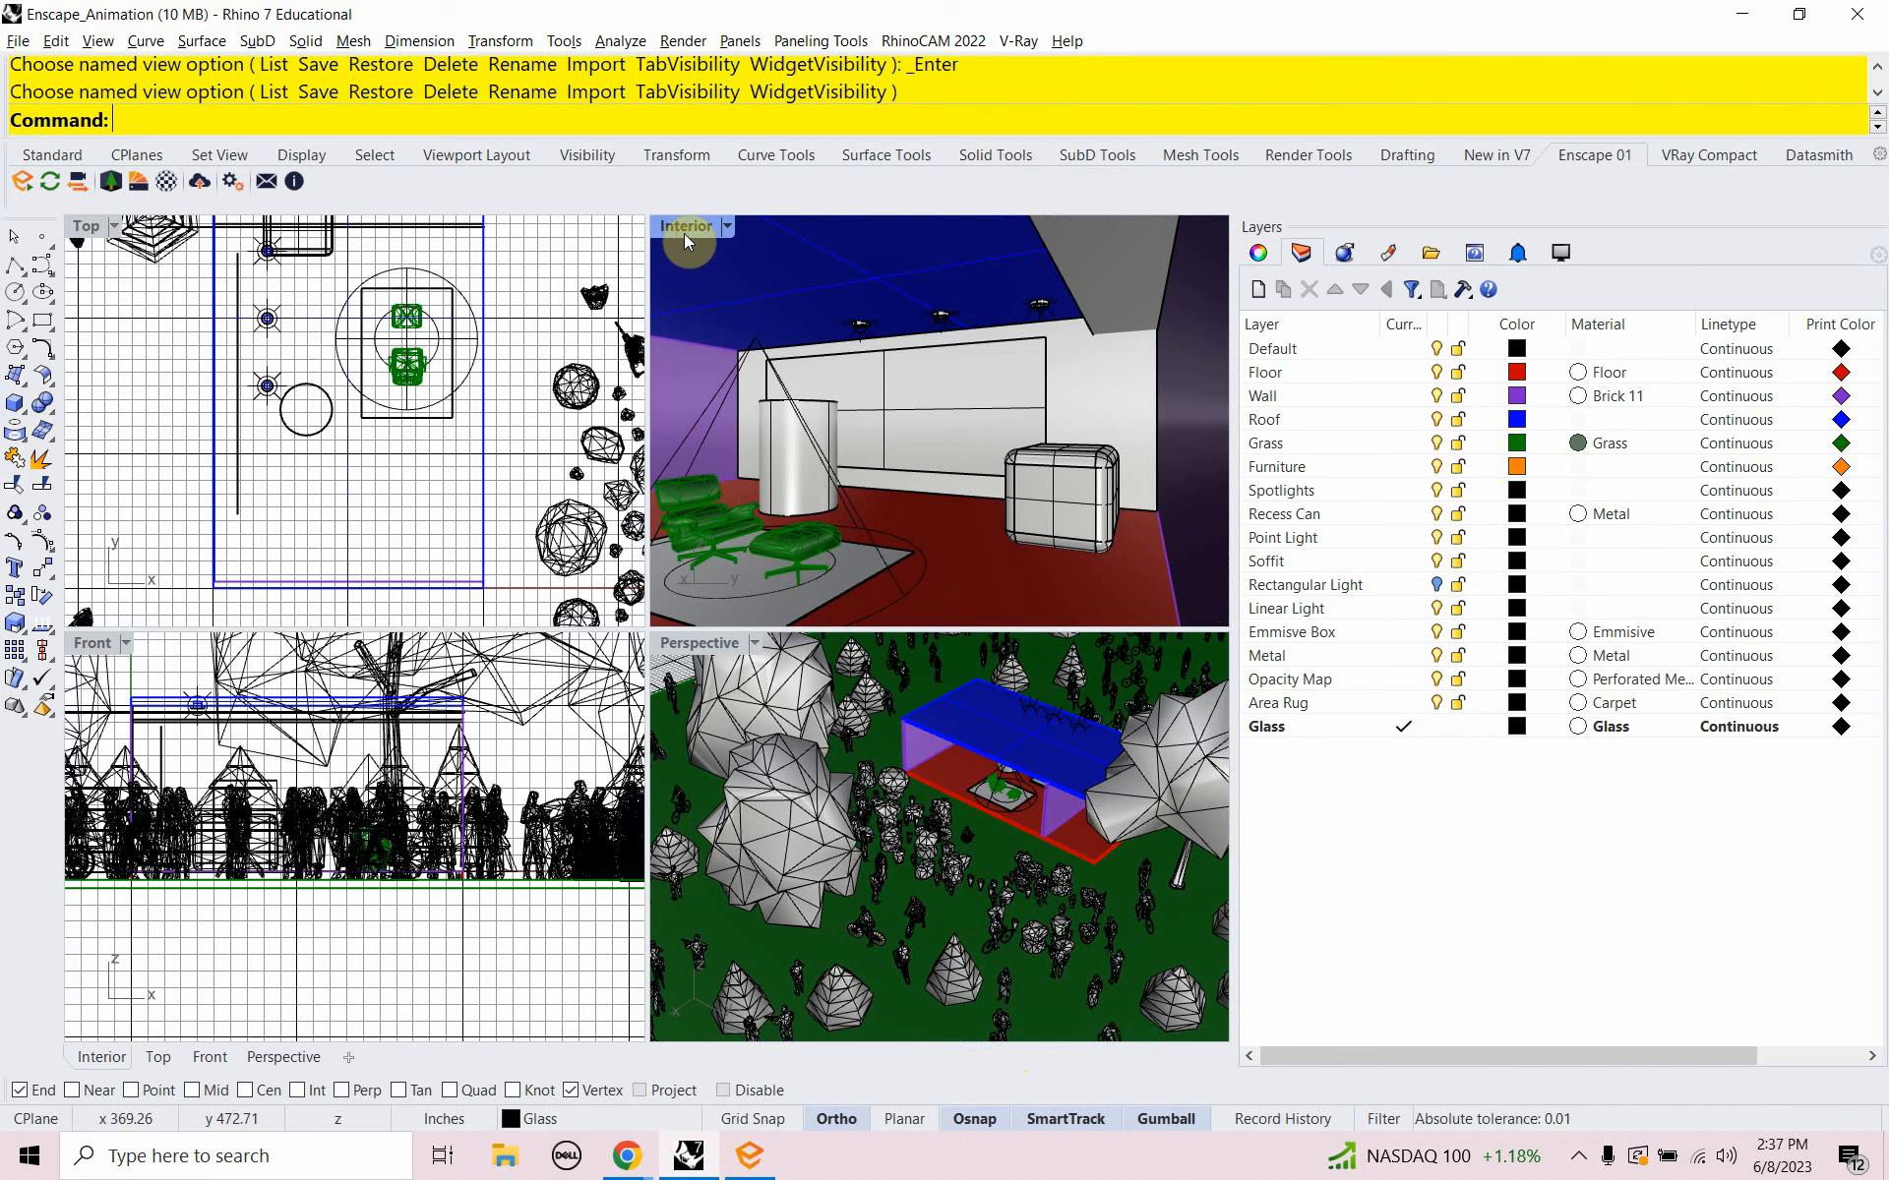
Show the Interior viewport's camera and move its camera point in the Top view along the pavilion's planted side toward its lower end
key(F6)
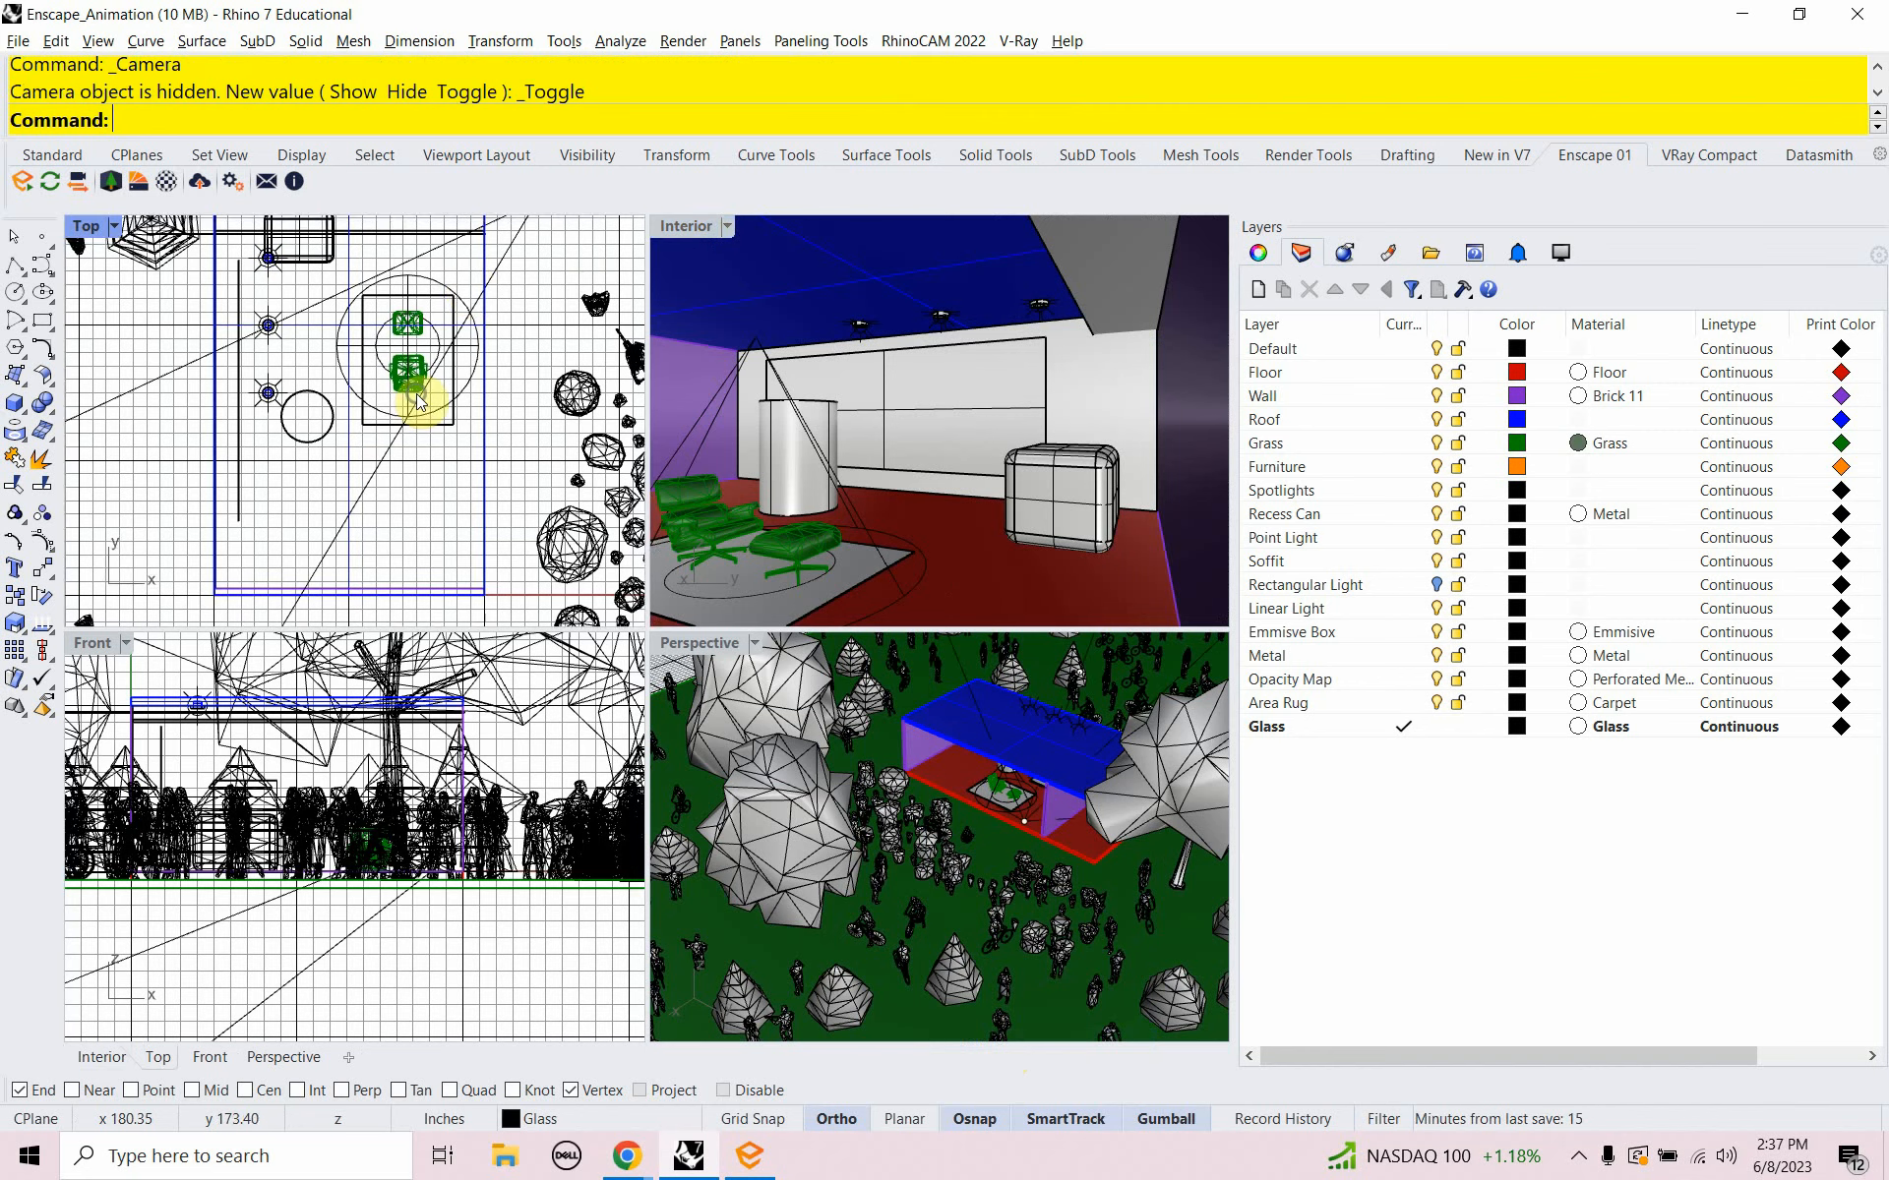
scroll(423, 414, down, 5)
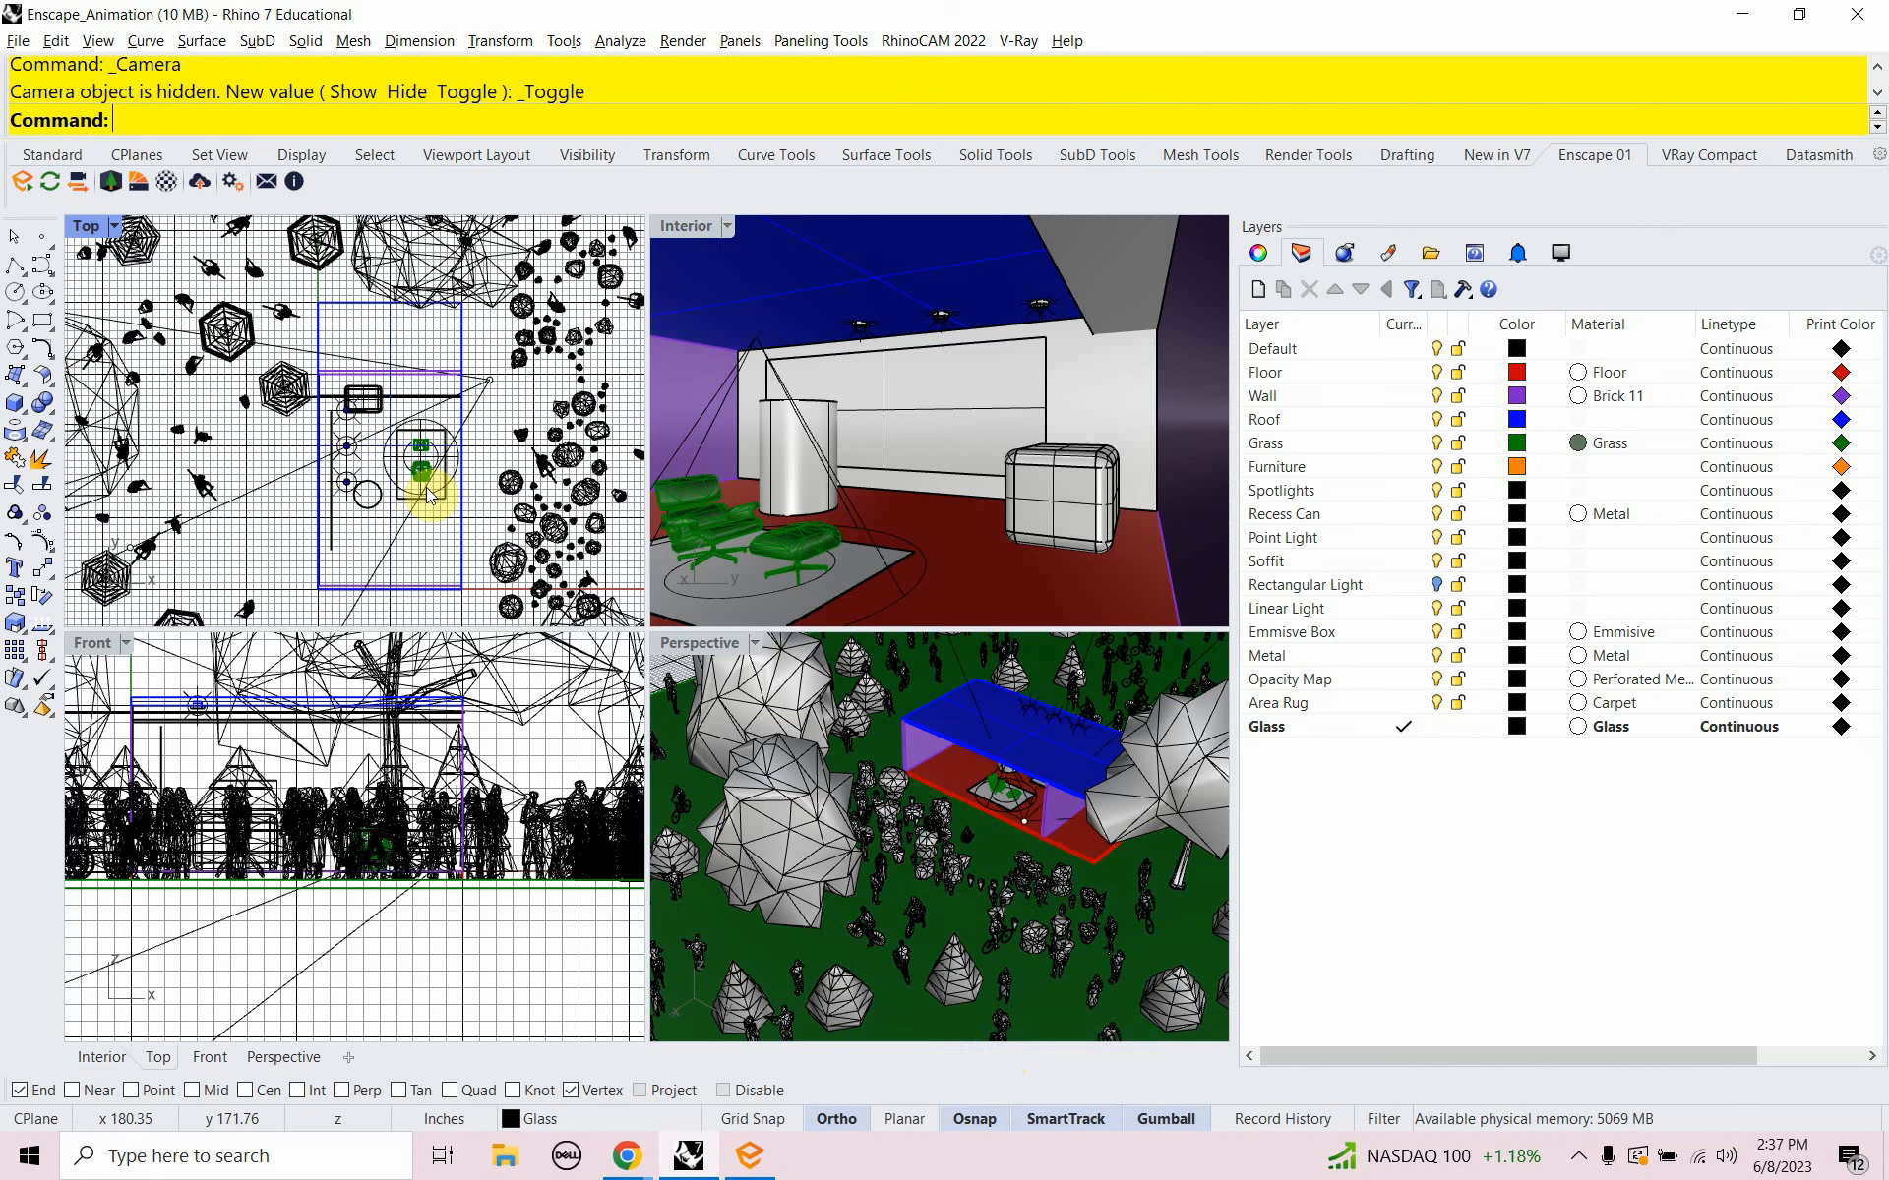
scroll(421, 482, up, 2)
scroll(456, 434, down, 2)
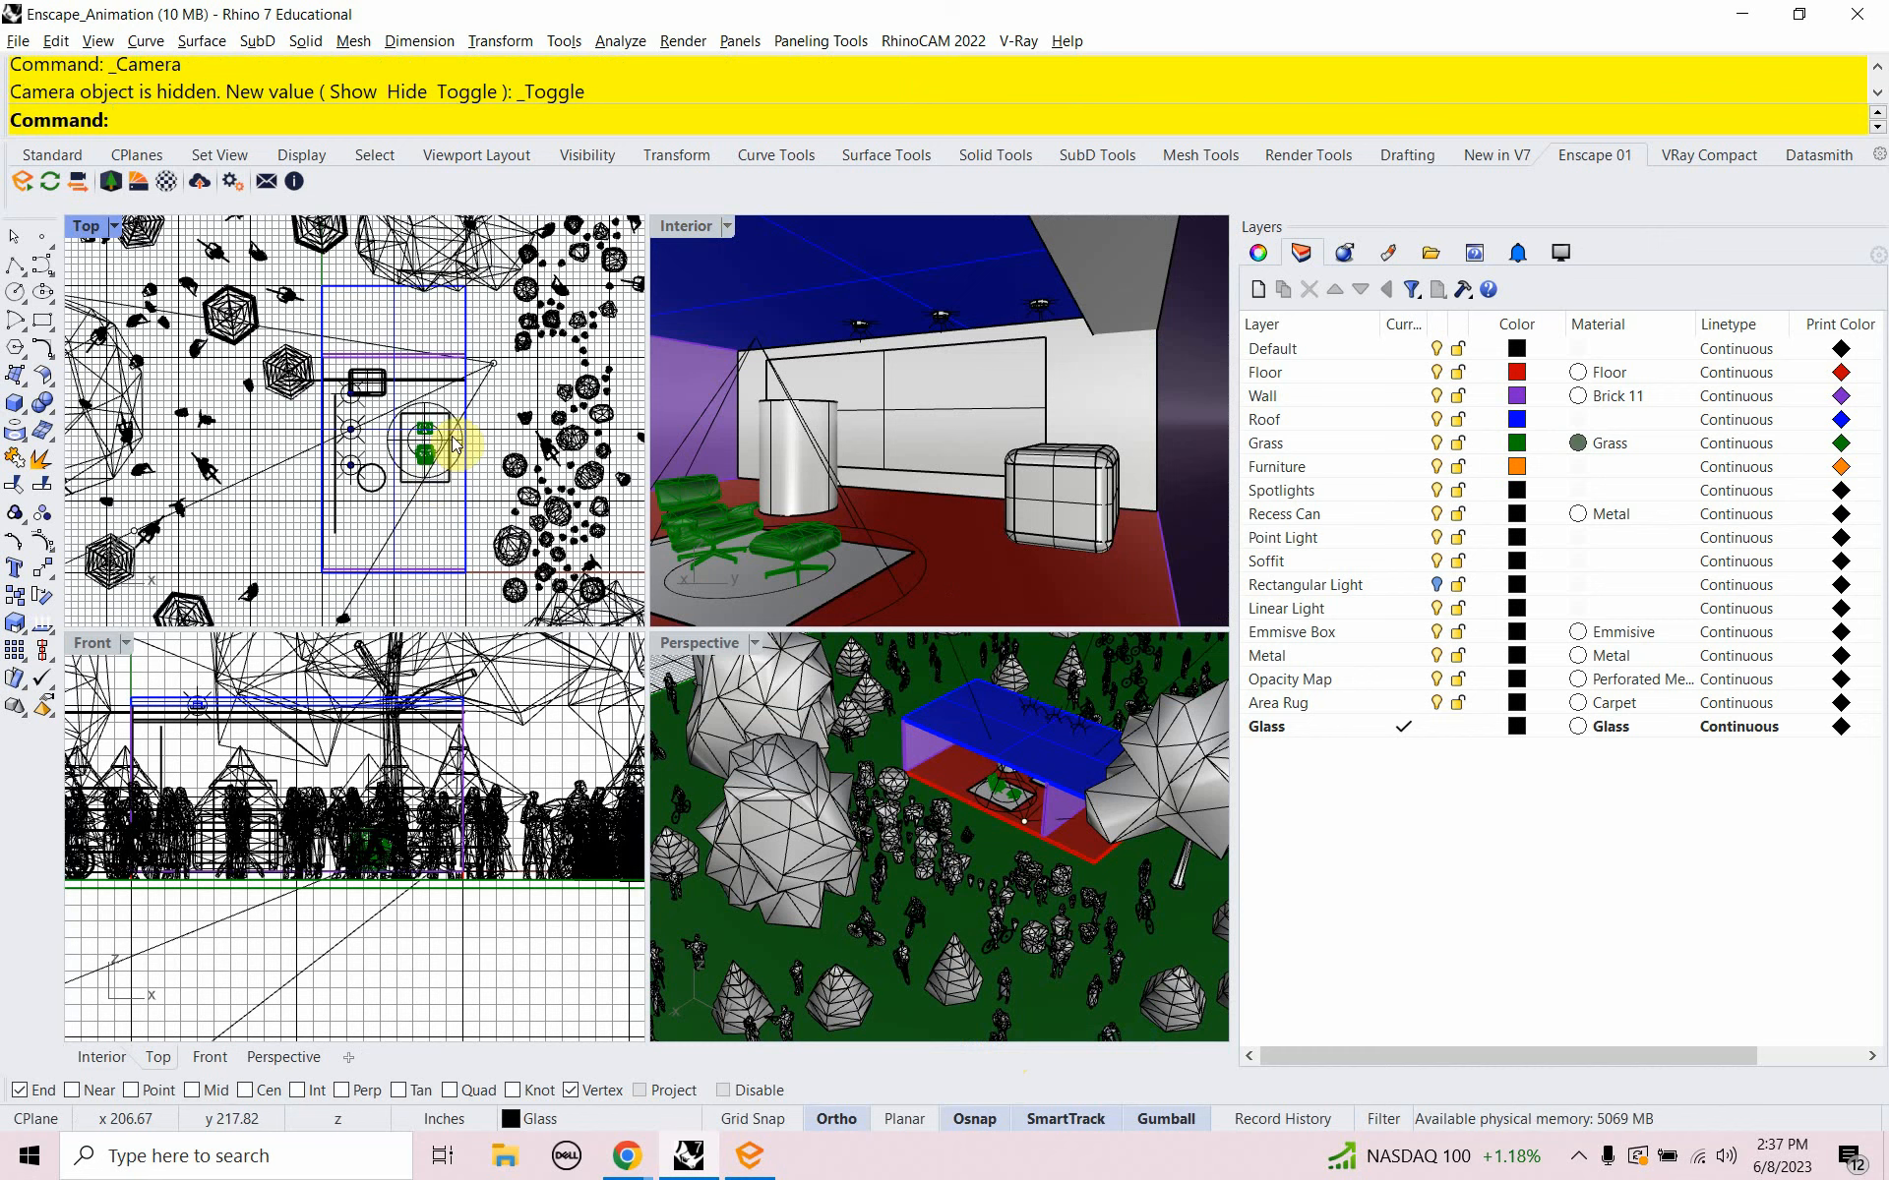
click(493, 364)
drag(495, 334, 506, 485)
scroll(536, 422, down, 3)
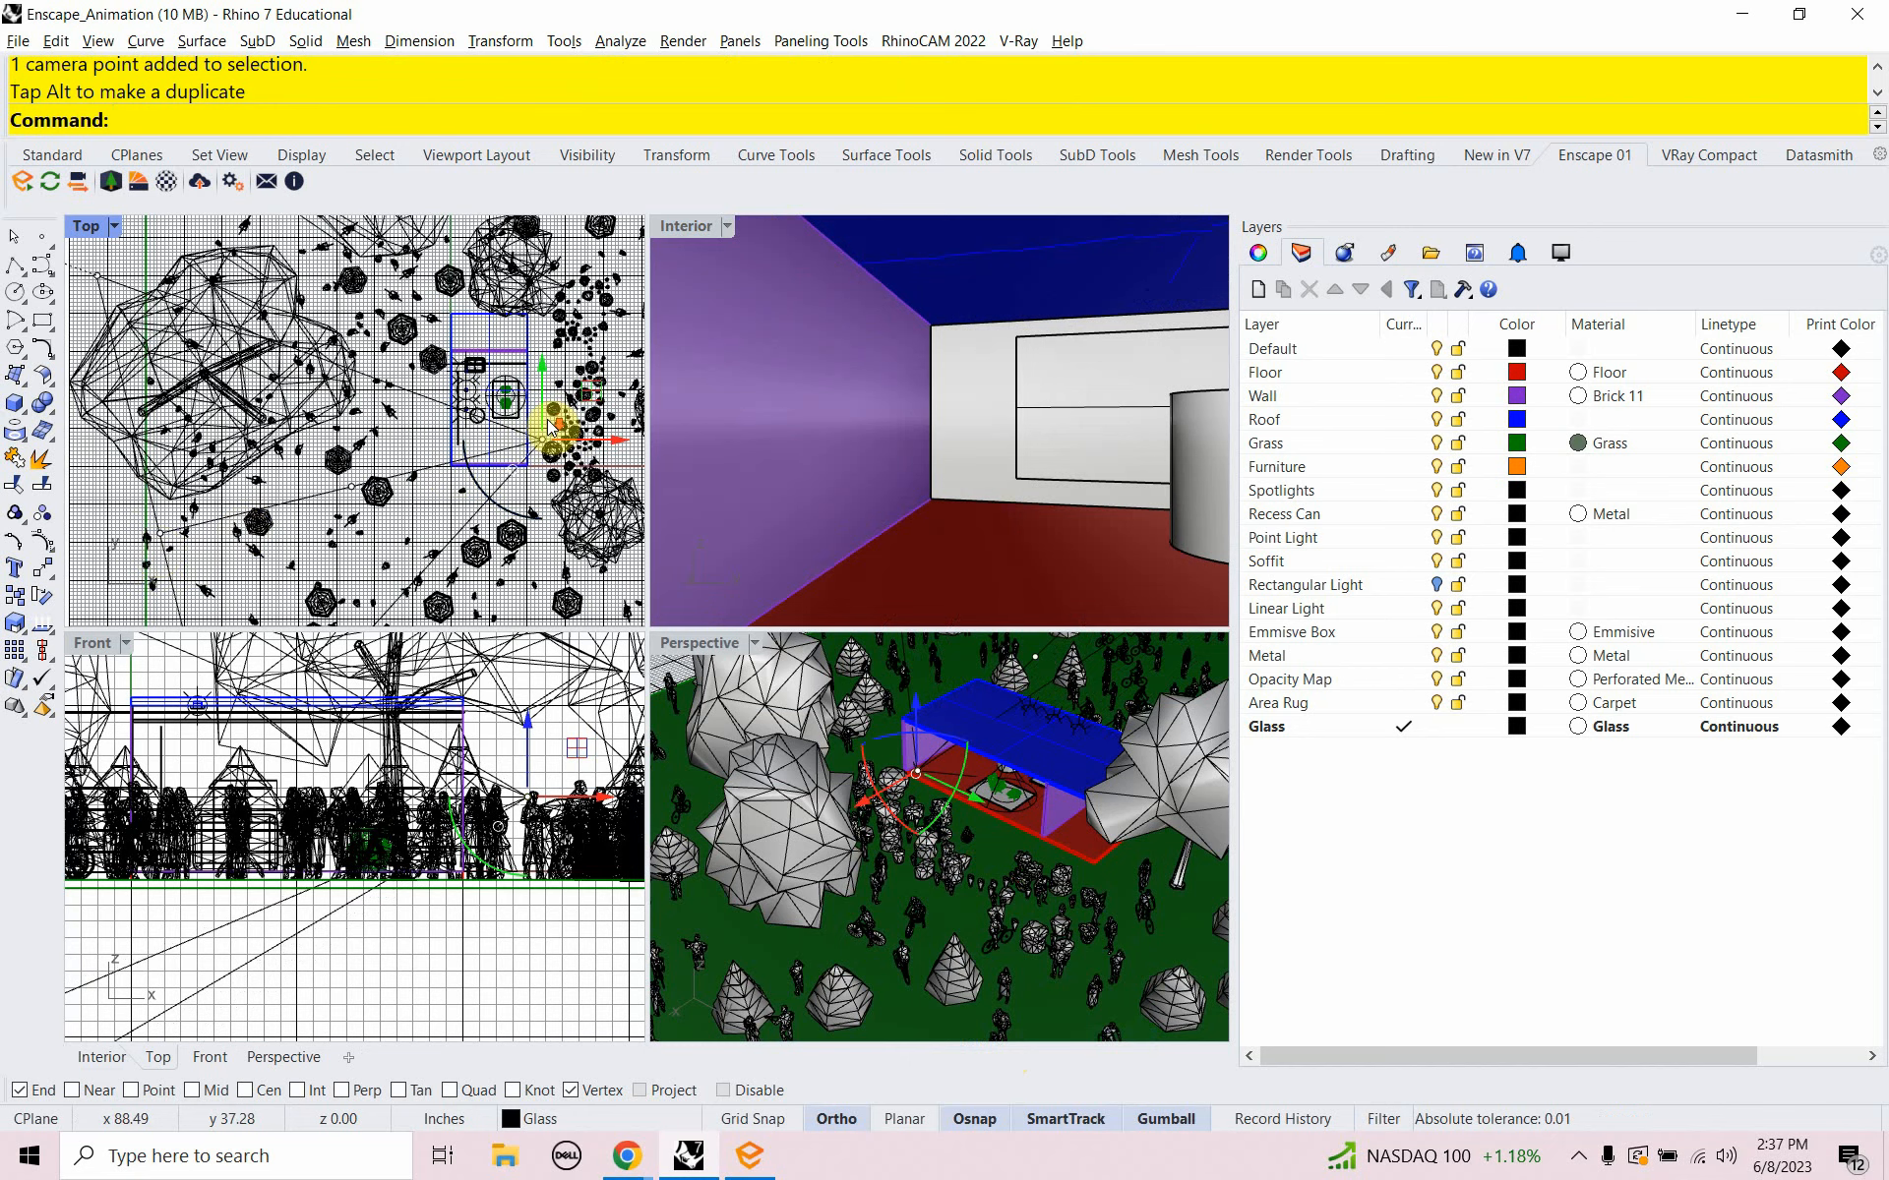
Move the Interior camera's target point upward in the Top view so the camera faces the cylinder and lounge chair
click(159, 539)
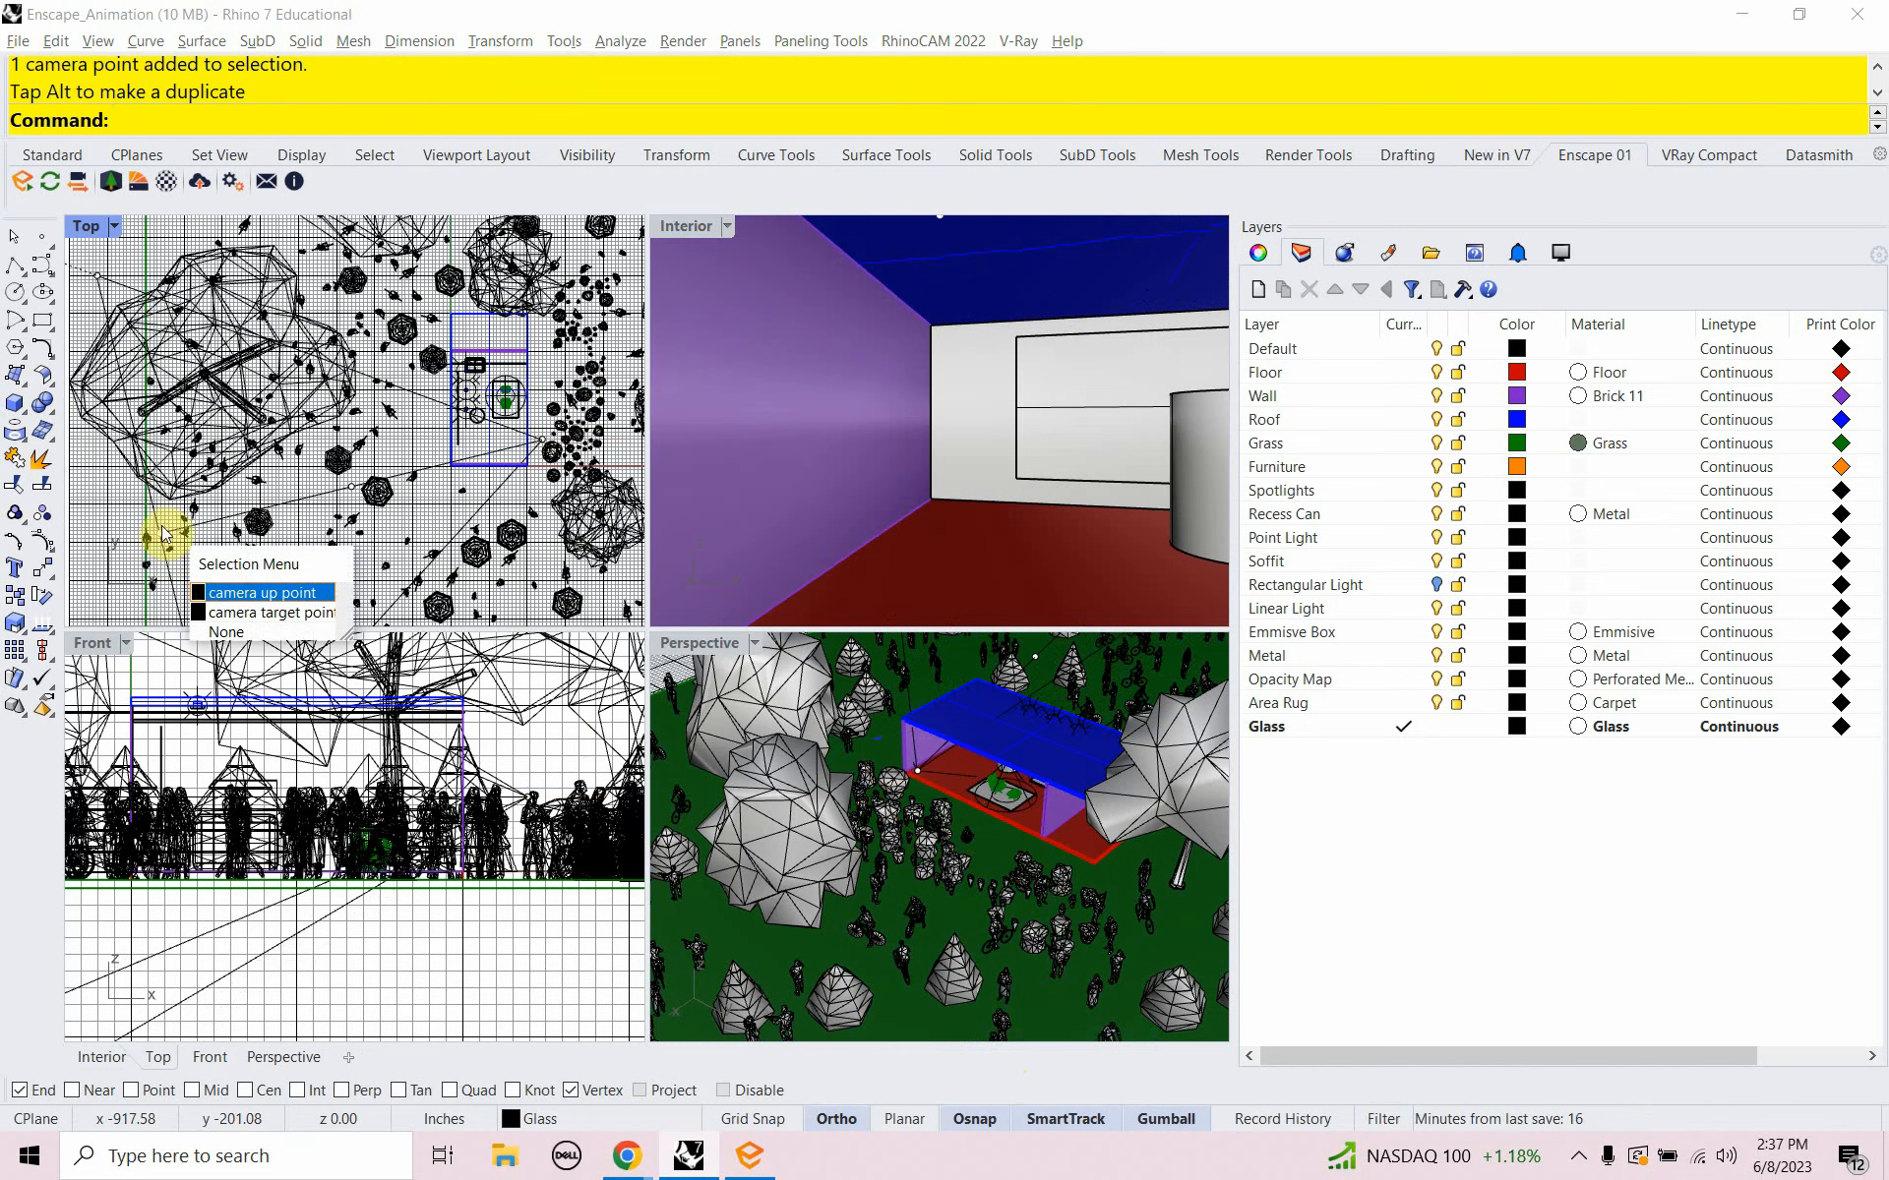
click(224, 594)
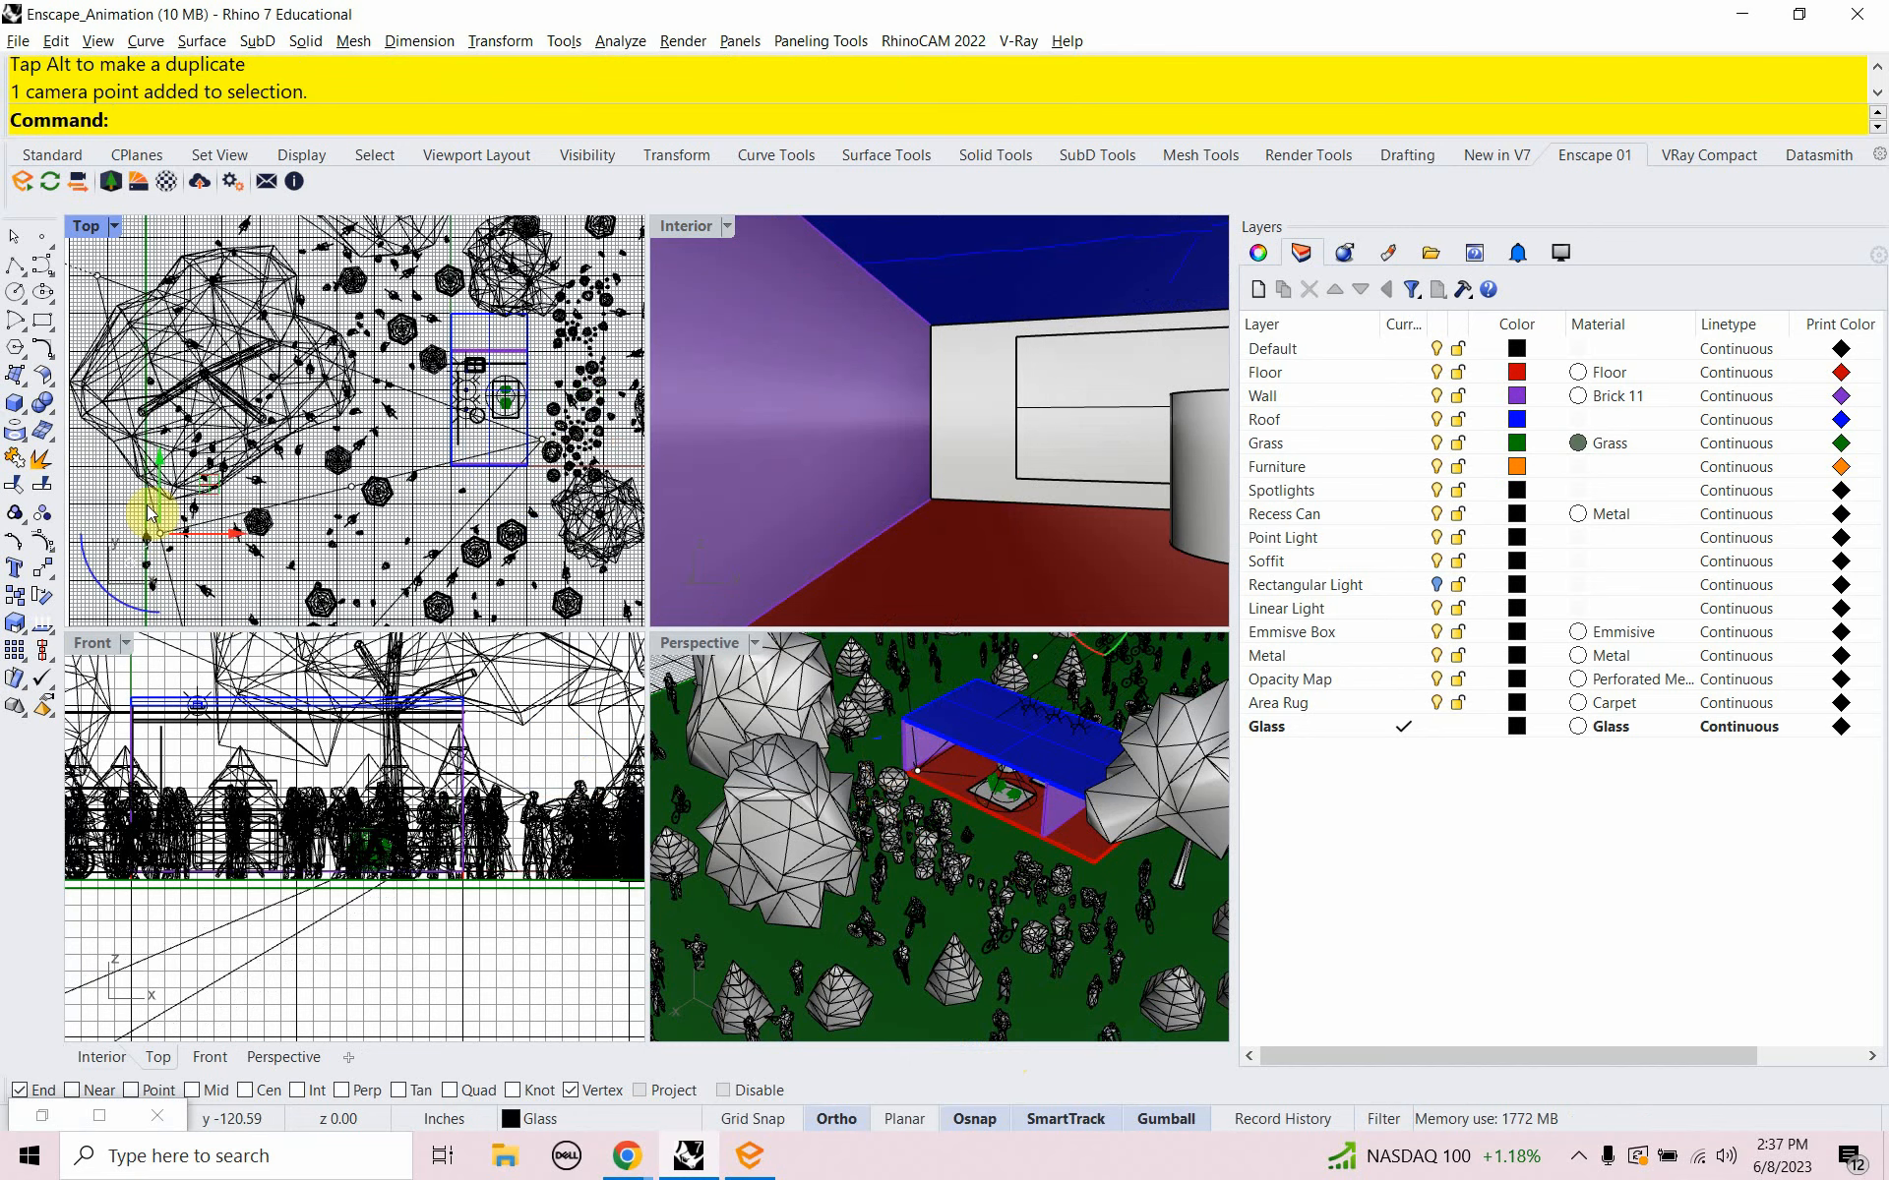
drag(157, 512, 210, 286)
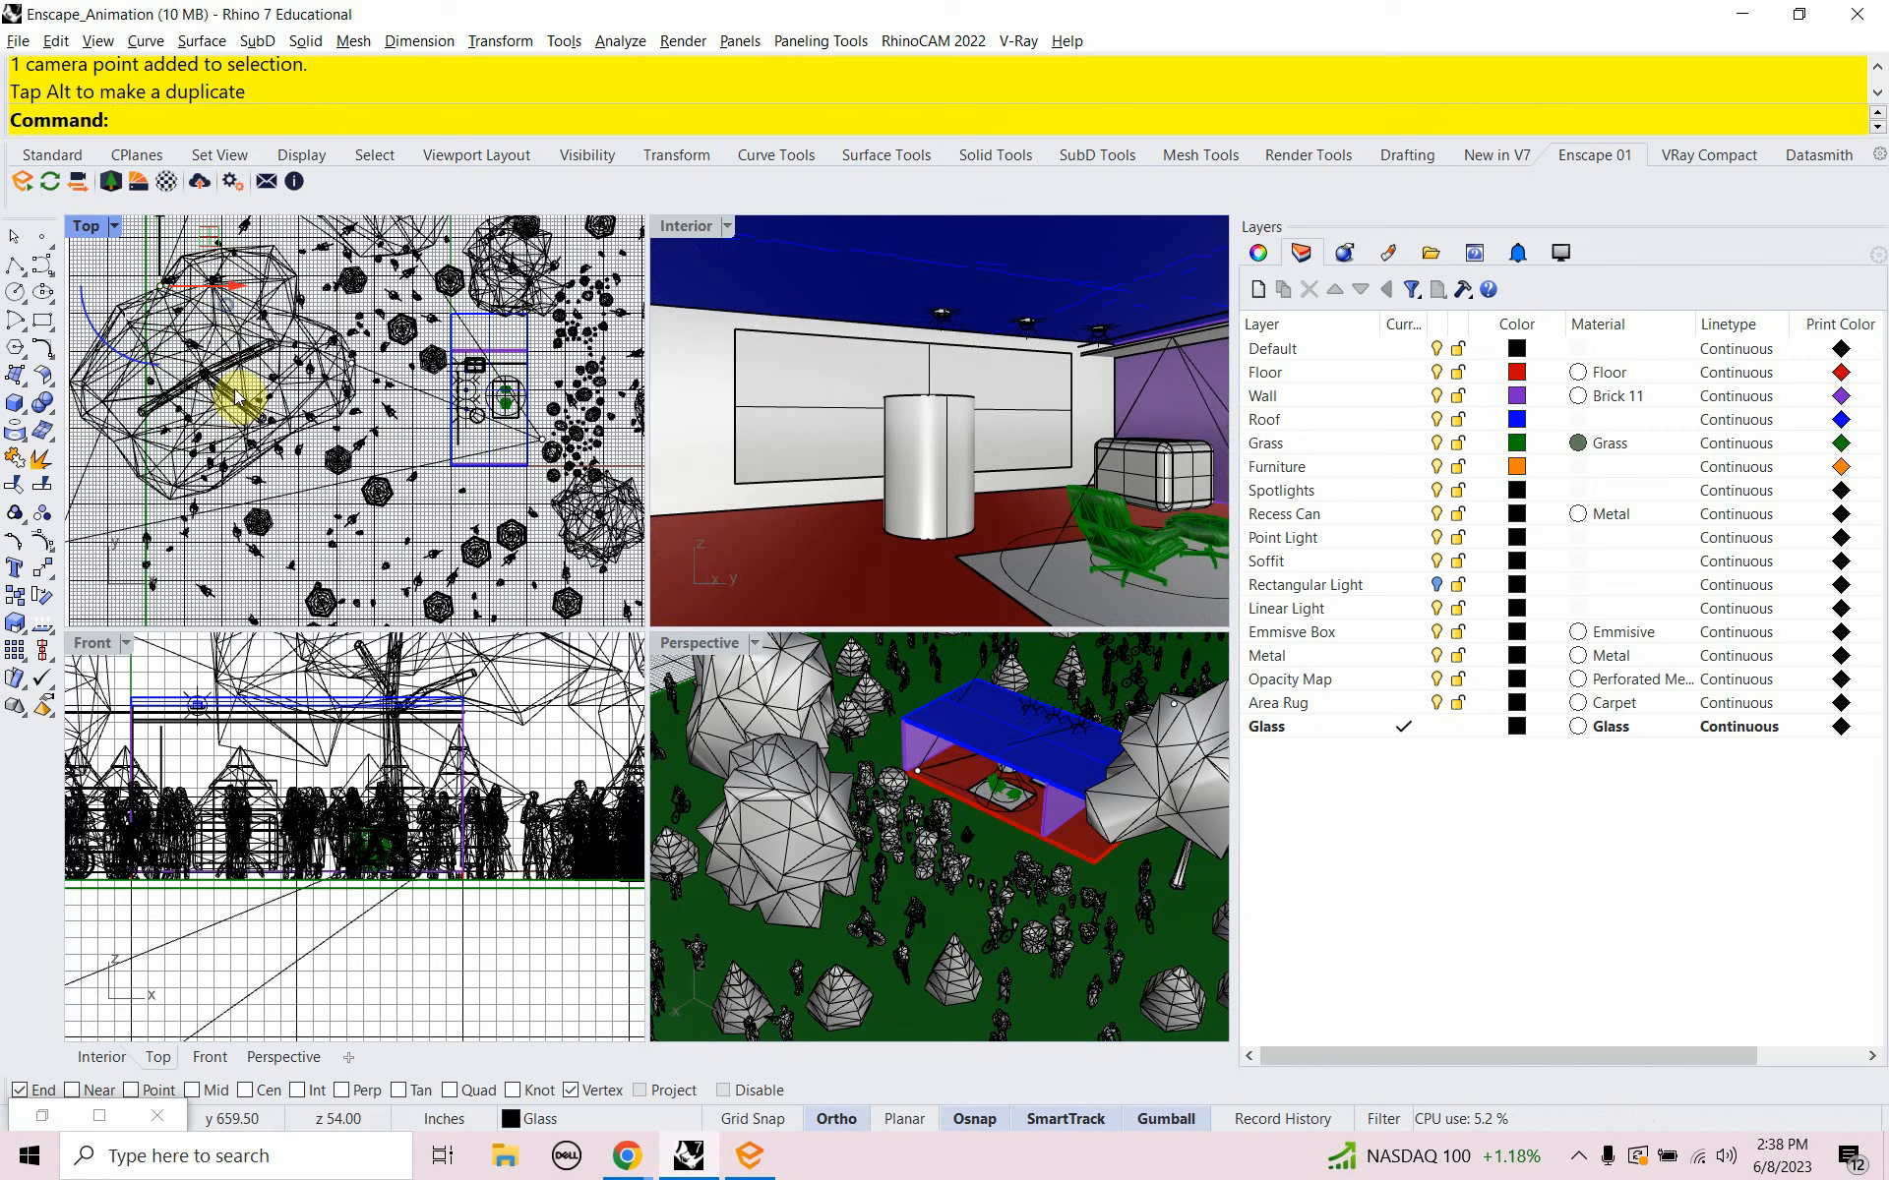
scroll(271, 536, down, 5)
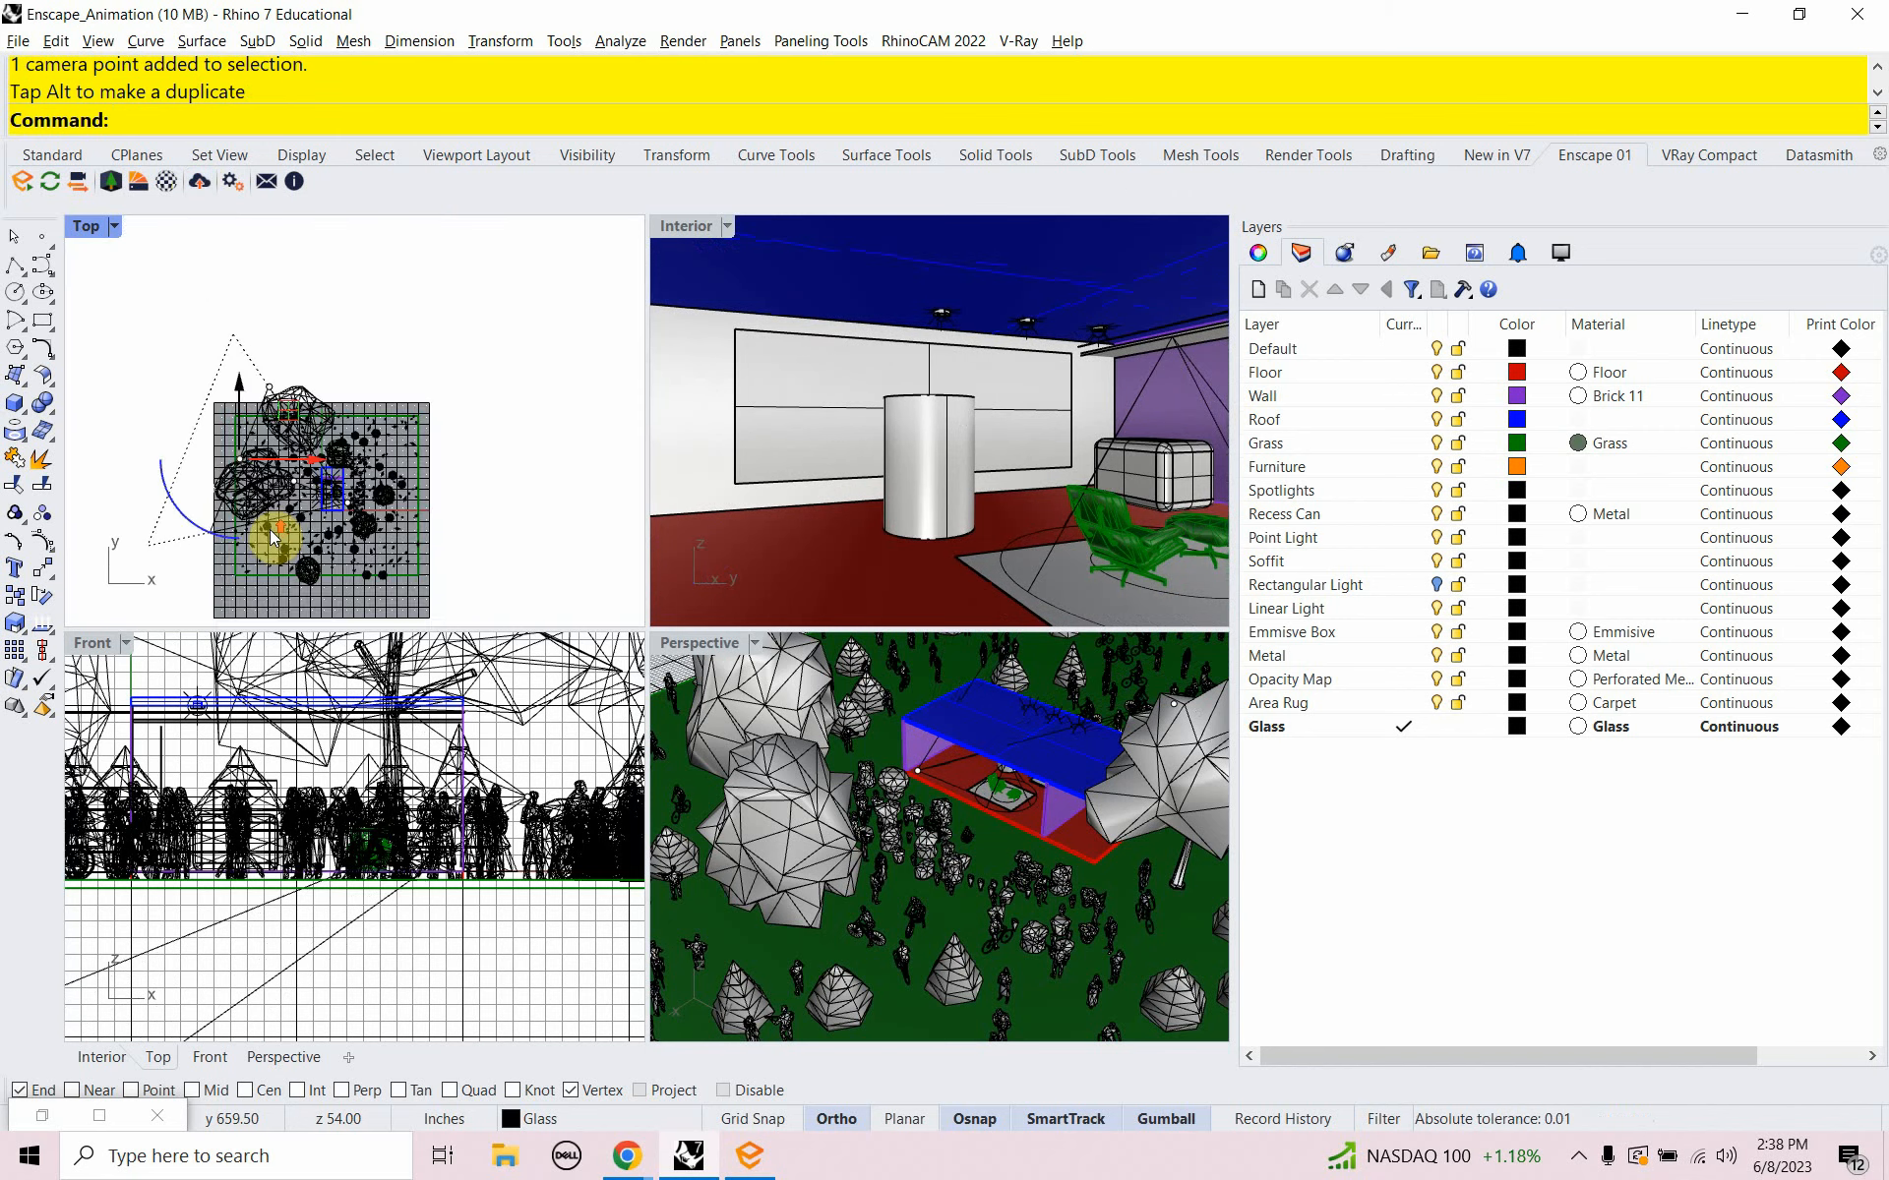
scroll(251, 462, up, 3)
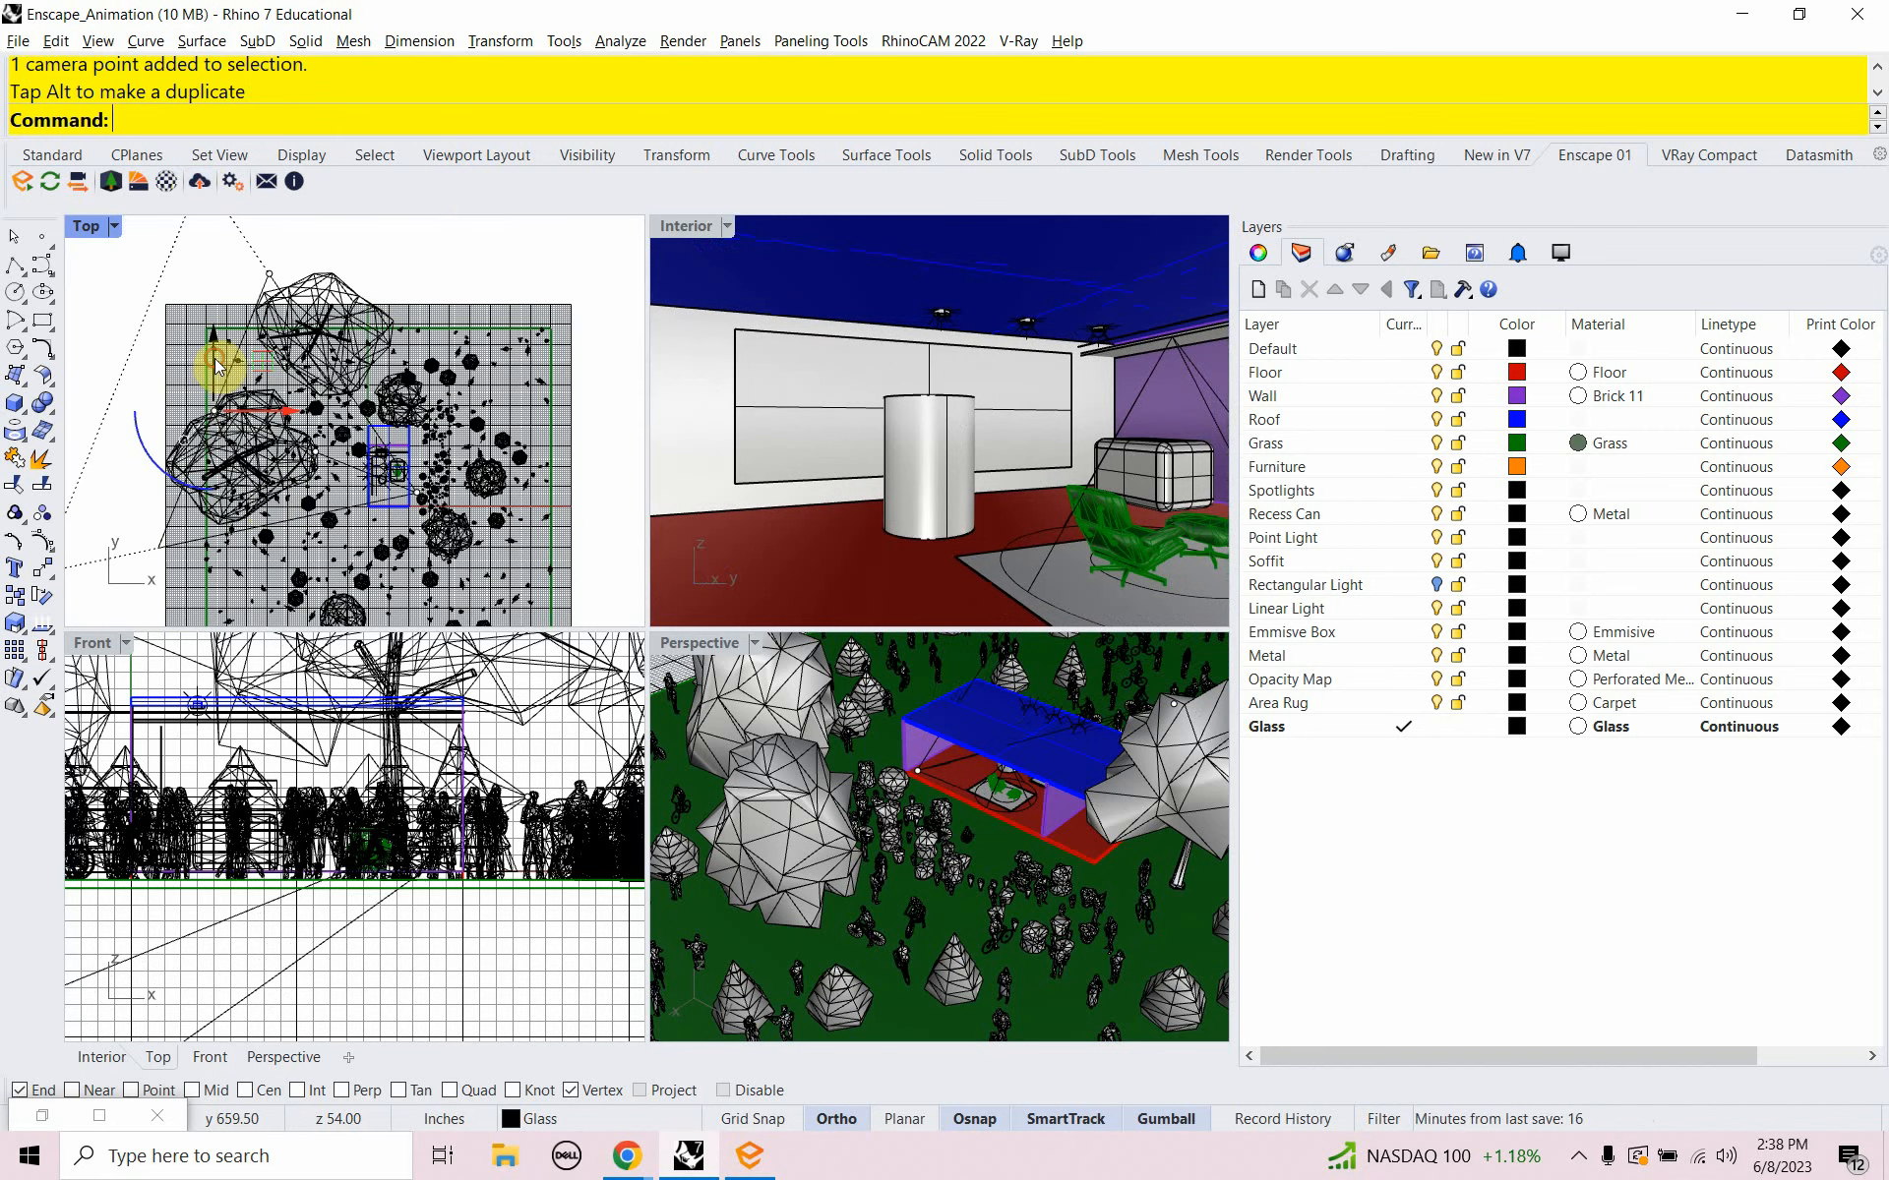
Shift the Interior camera's target point farther up in the Top view to bring the lounge chair and rug into frame
scroll(197, 389, up, 2)
drag(239, 395, 270, 287)
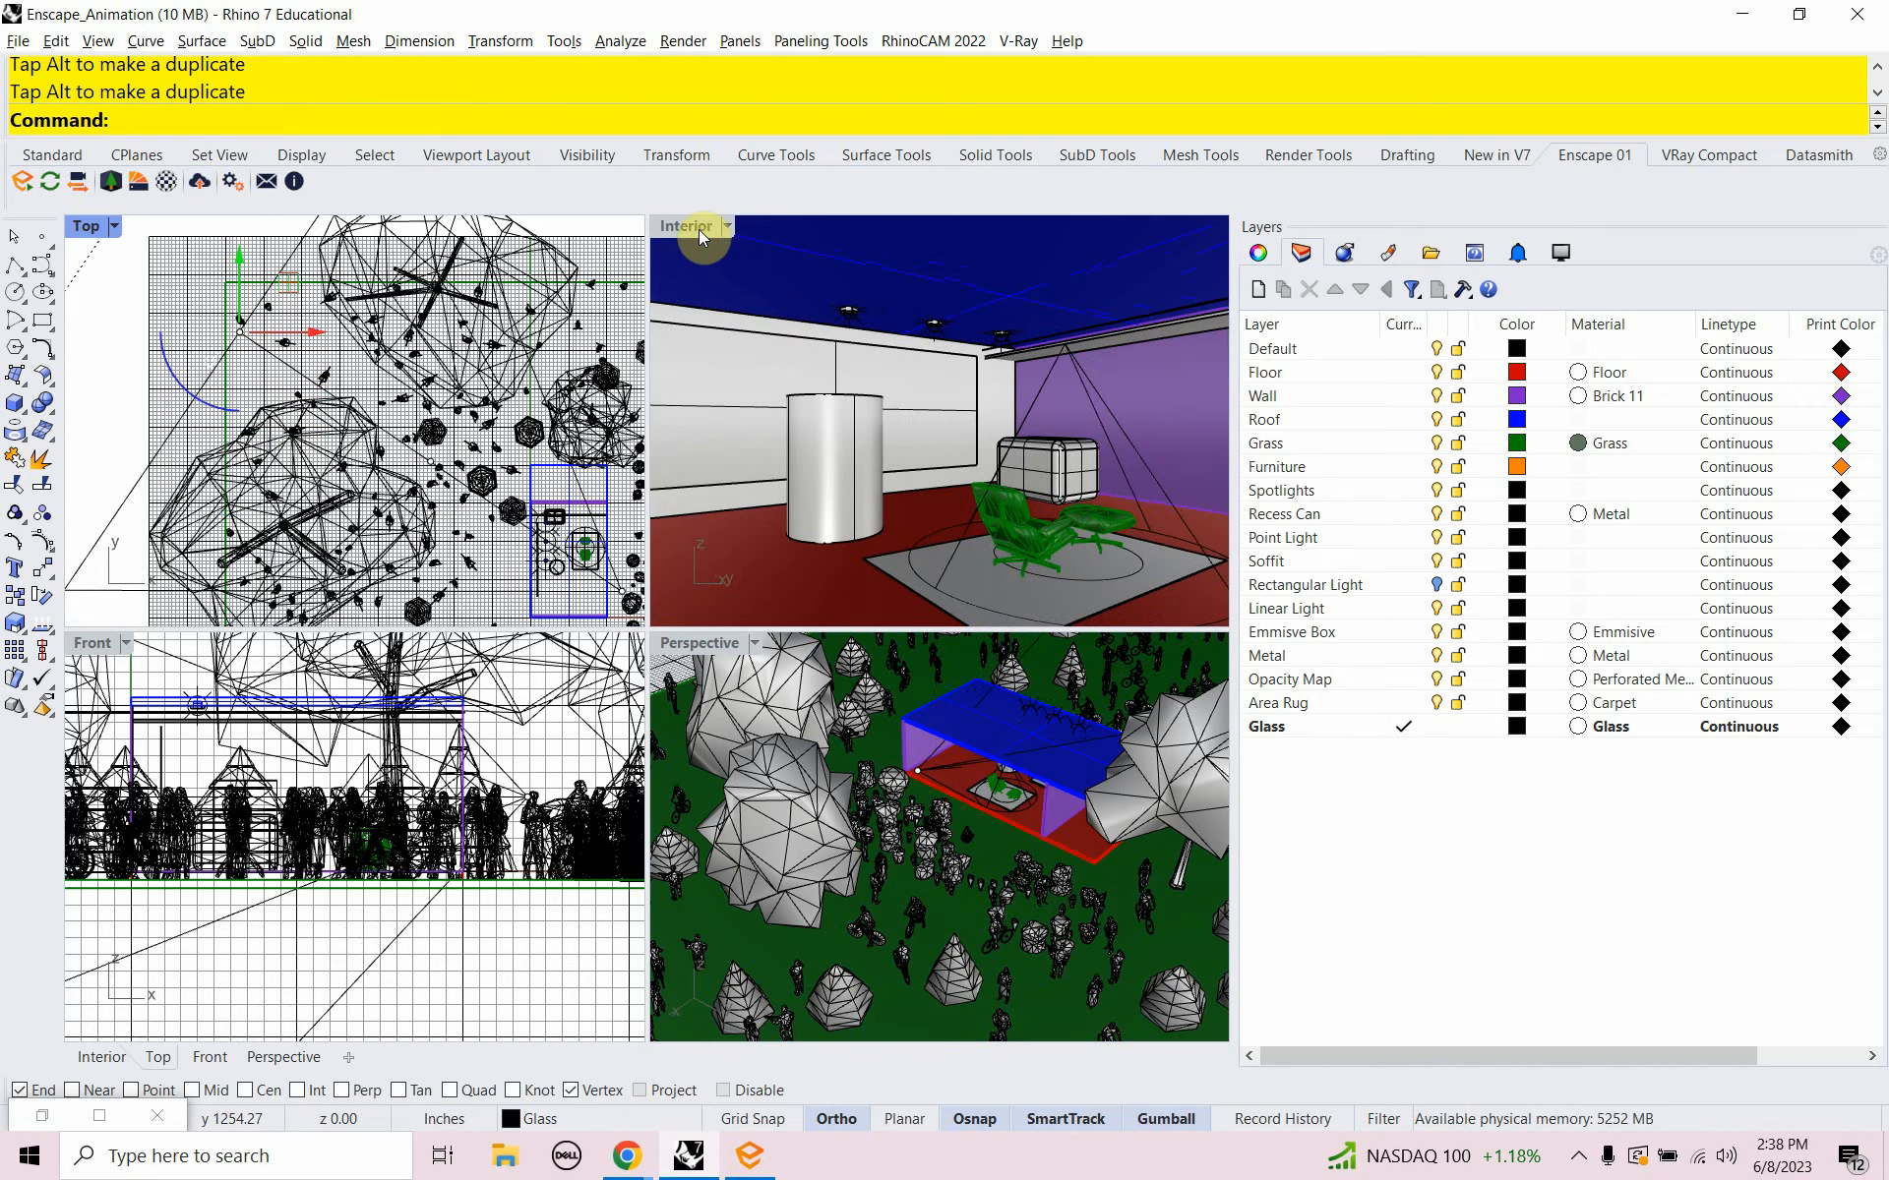
text(Named)
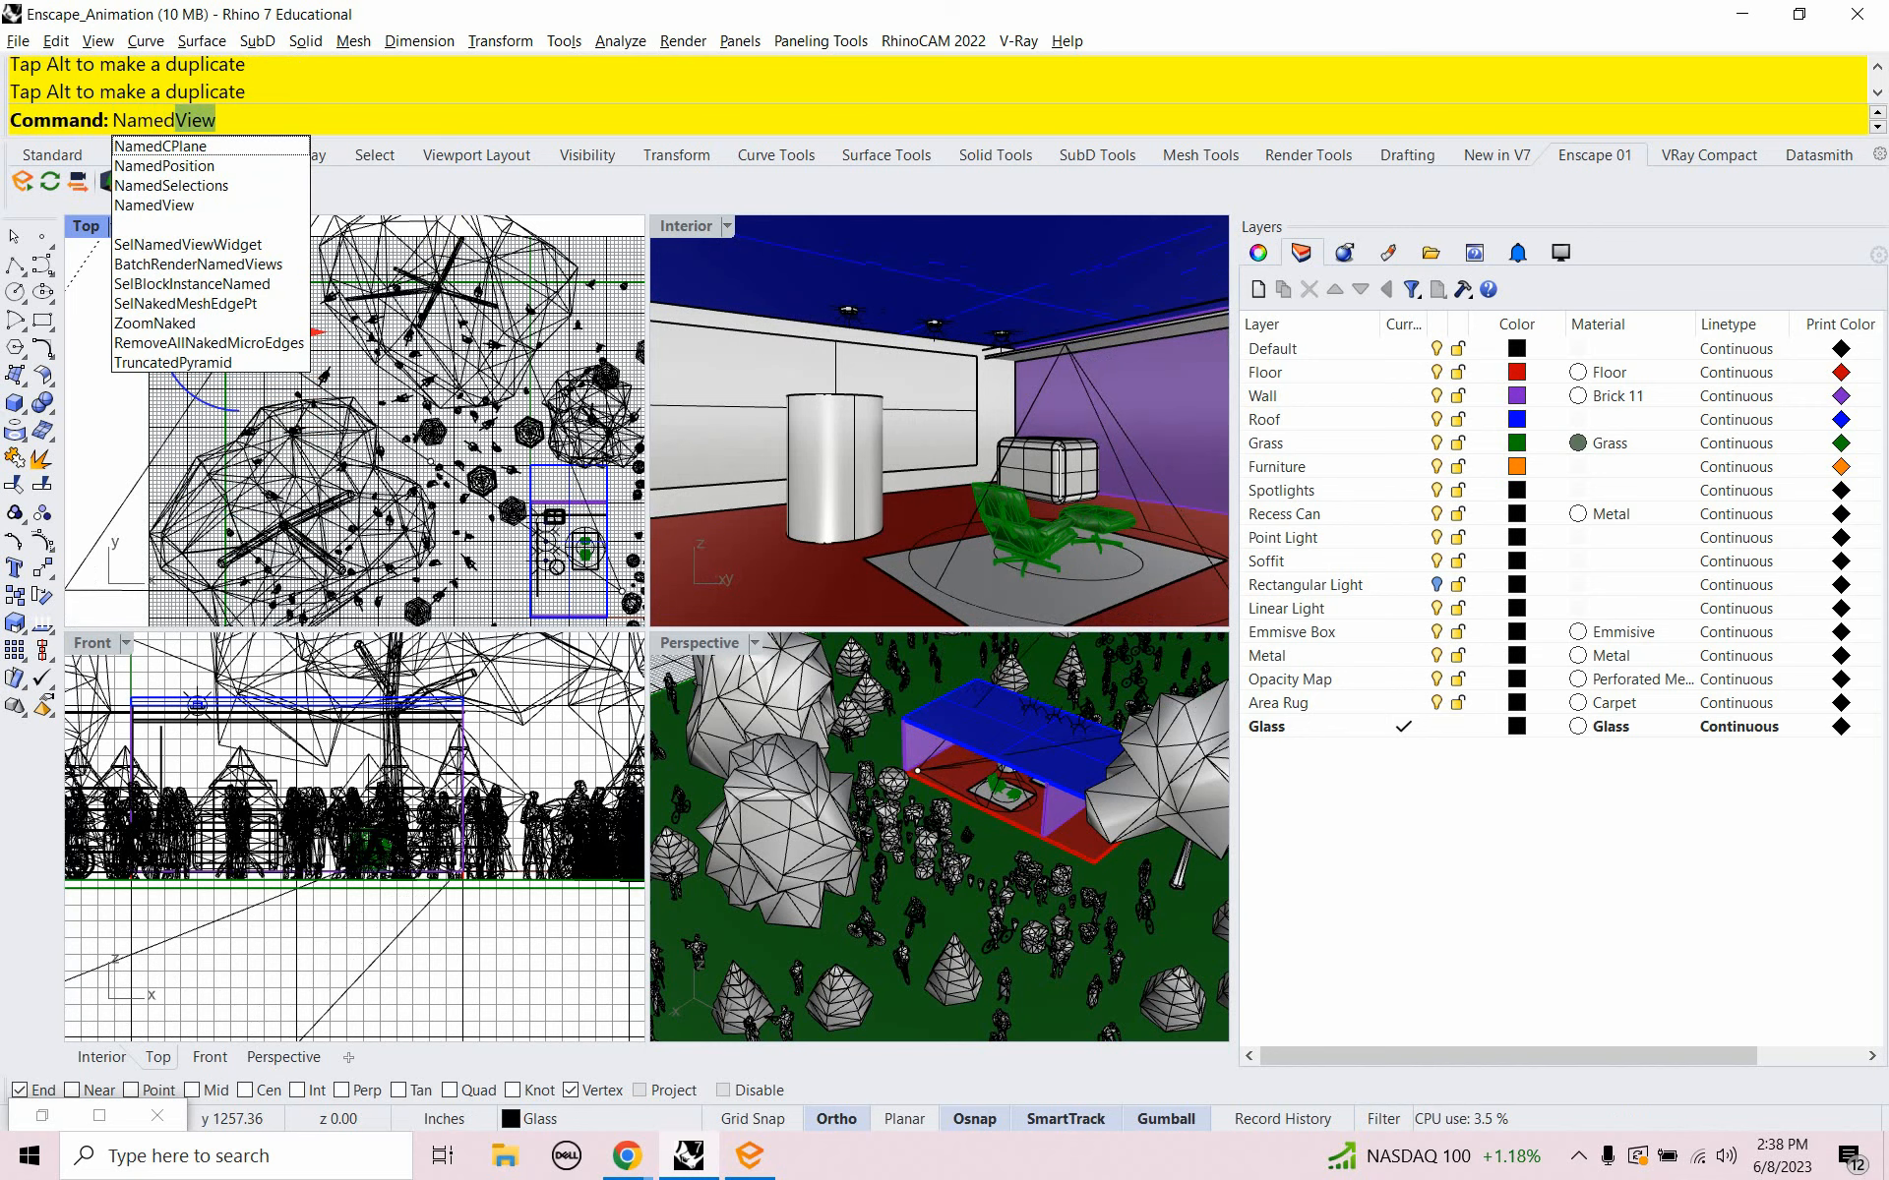
key(Return)
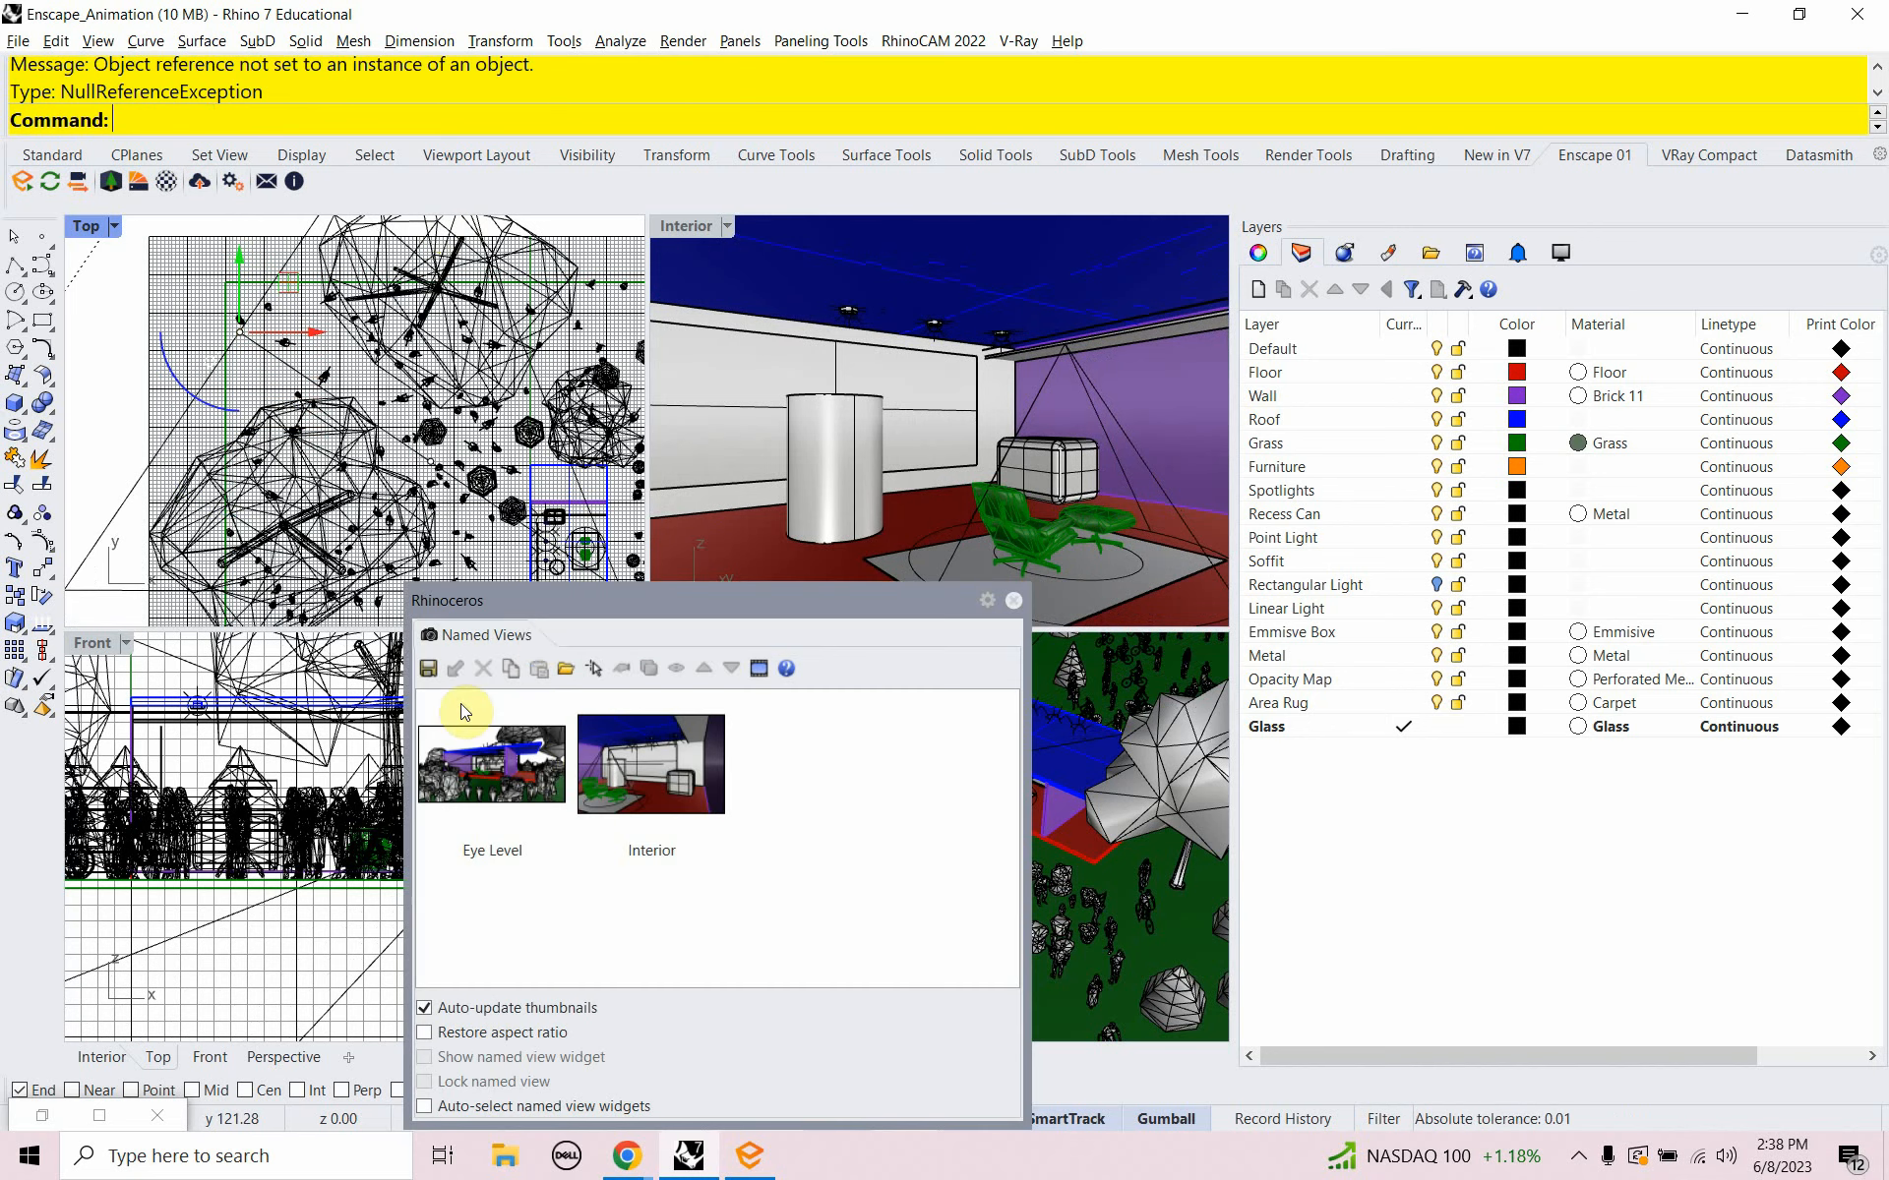
click(431, 672)
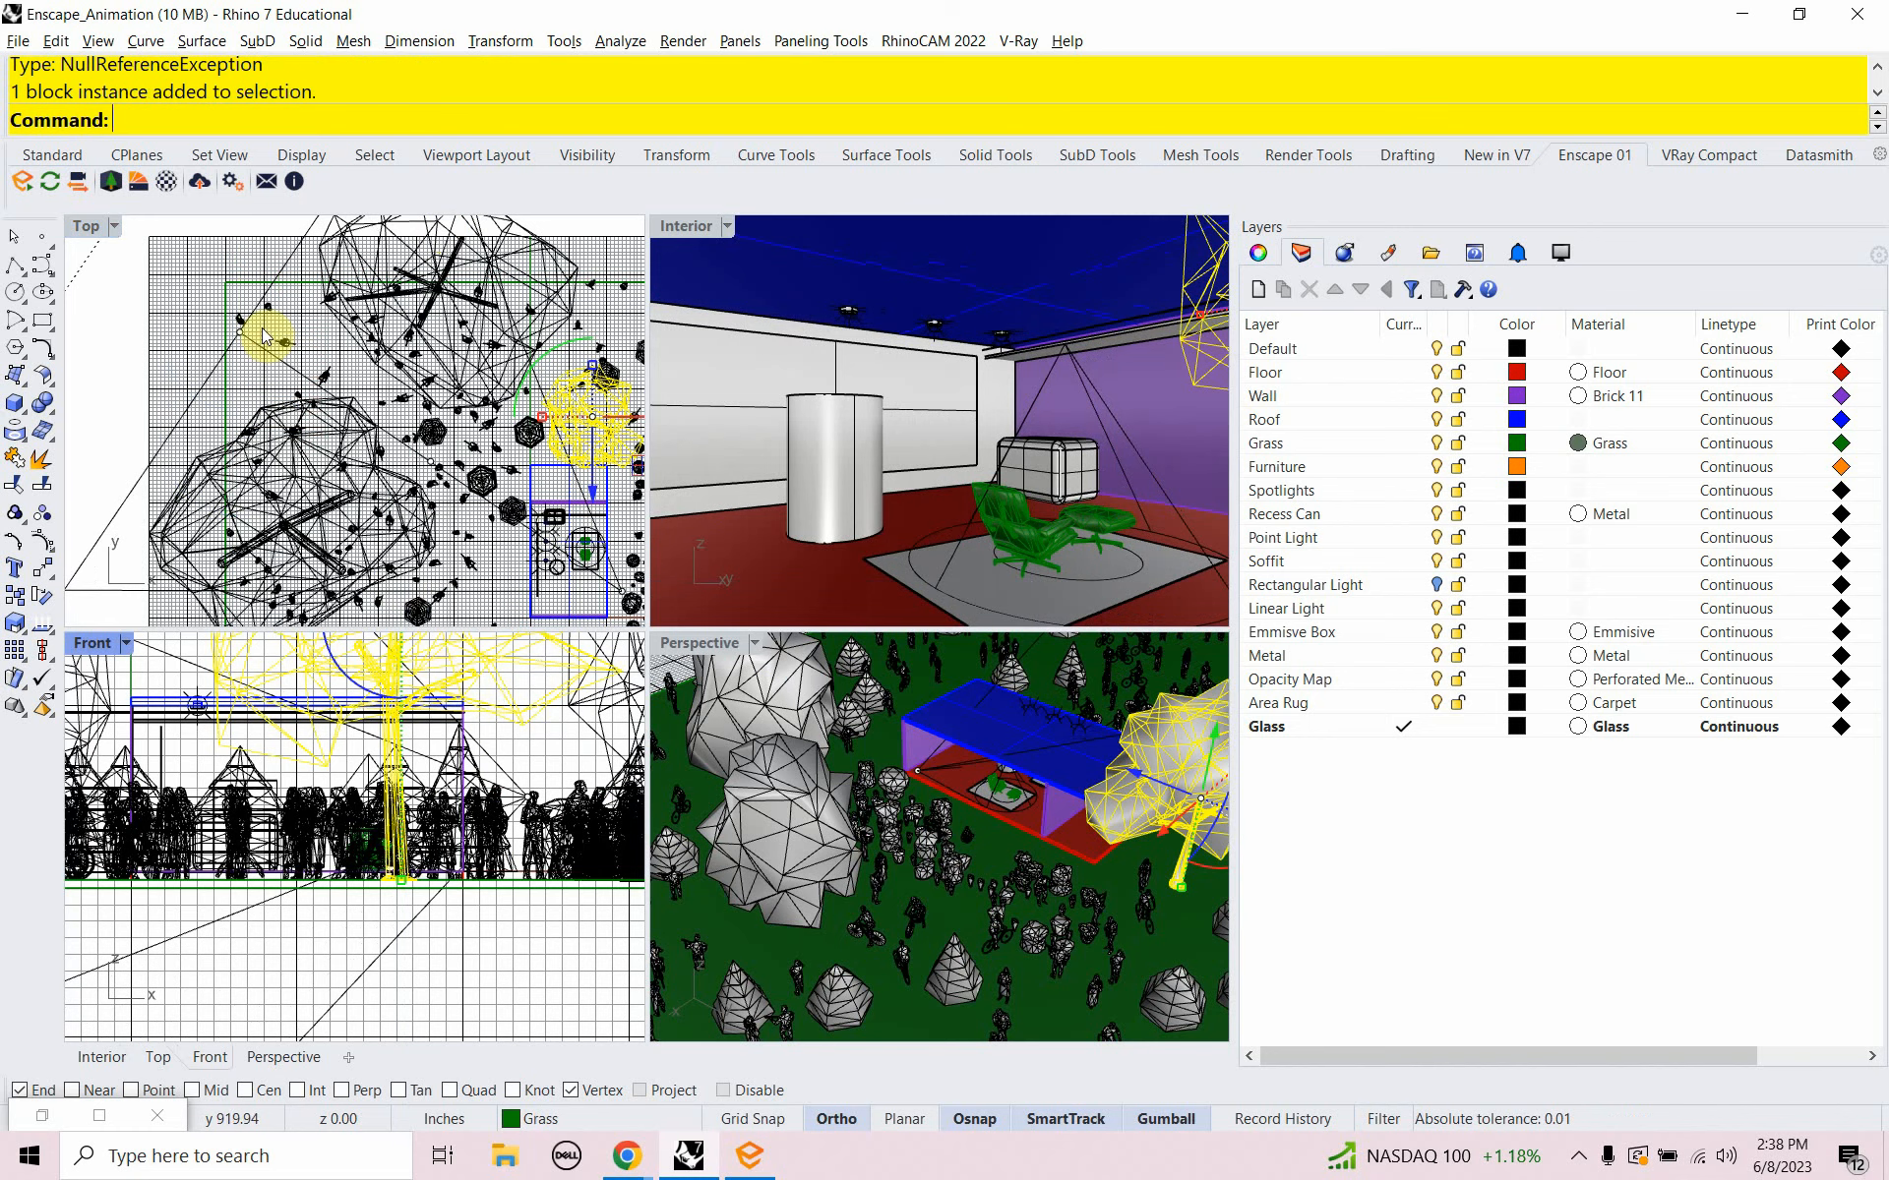
Save the active viewport as a new named view called Interior End and close the Named Views window
text(NamedView)
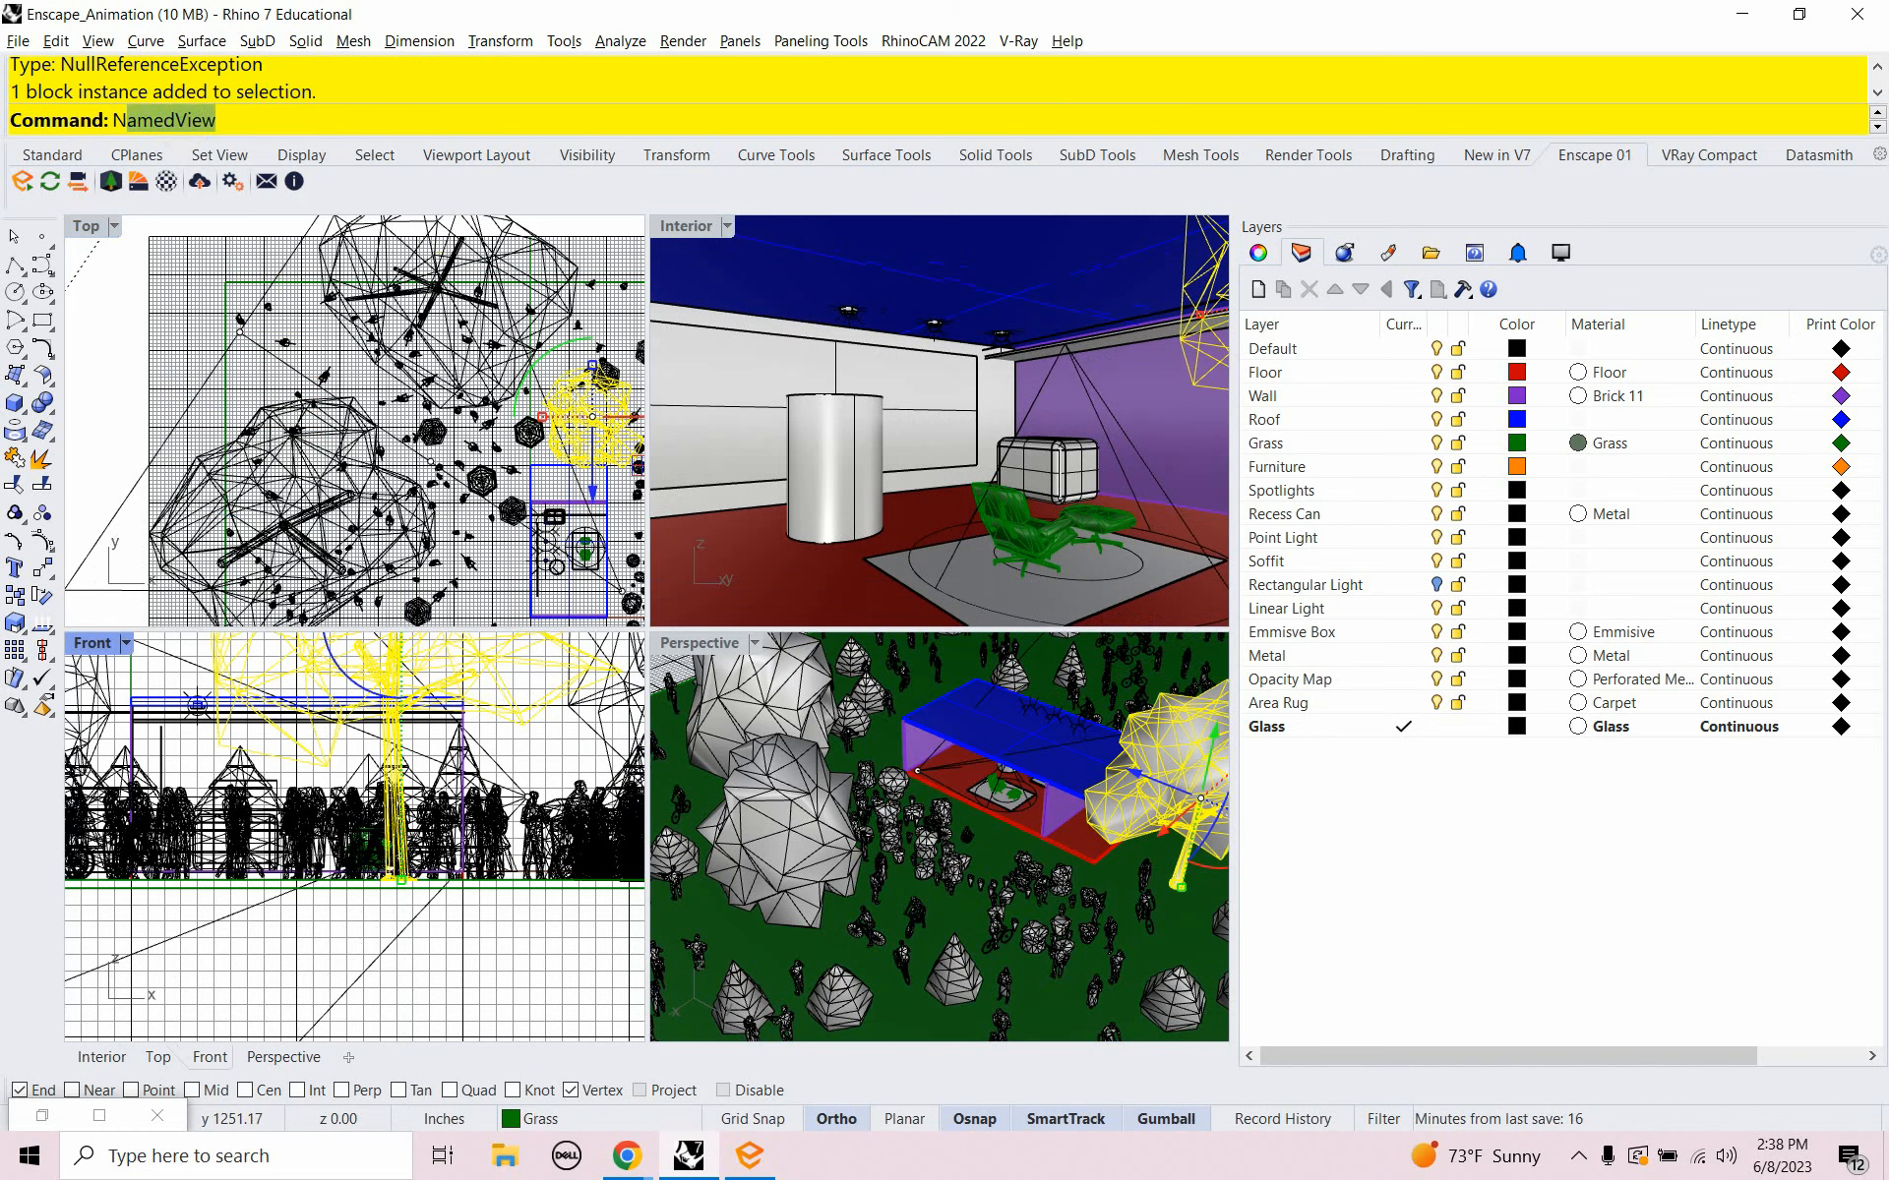
key(Return)
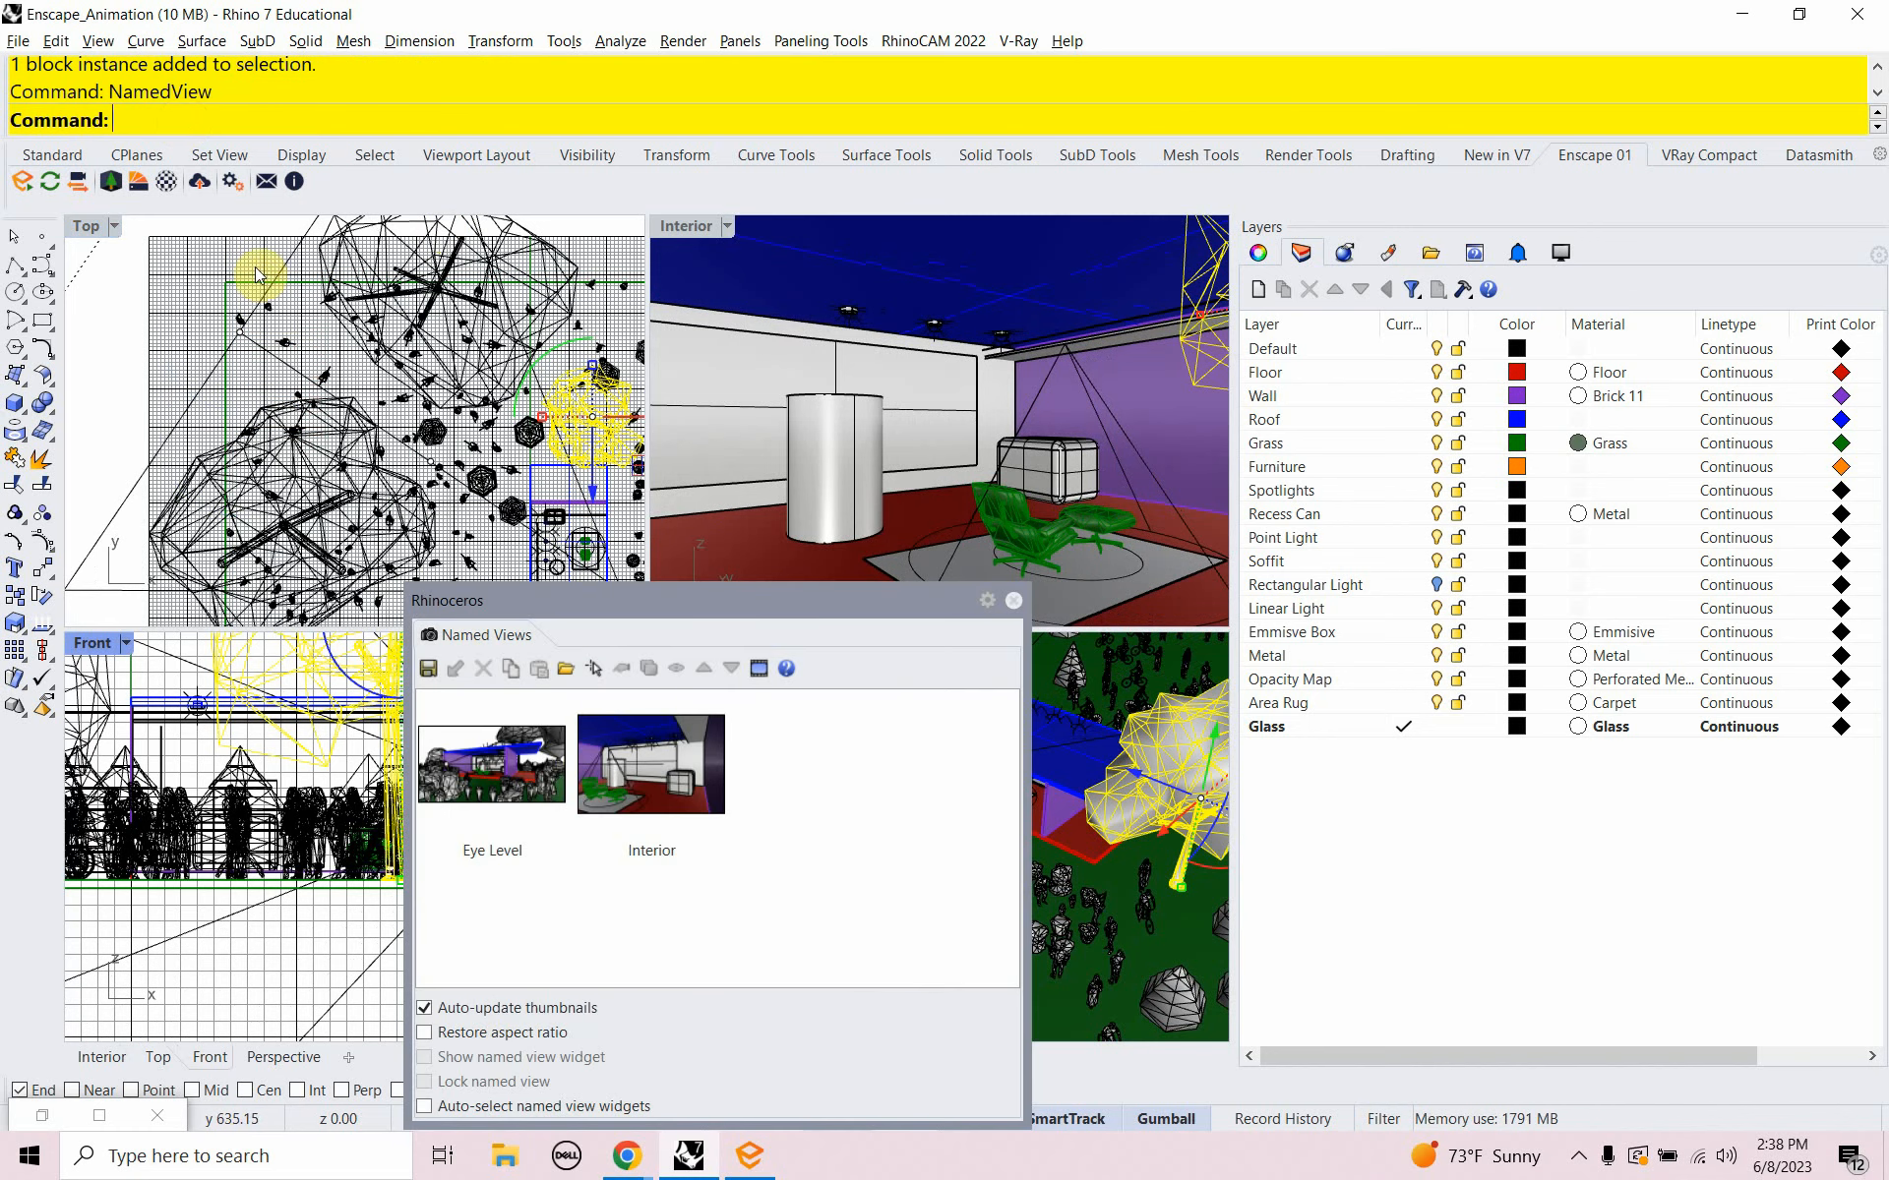
click(429, 670)
key(Escape)
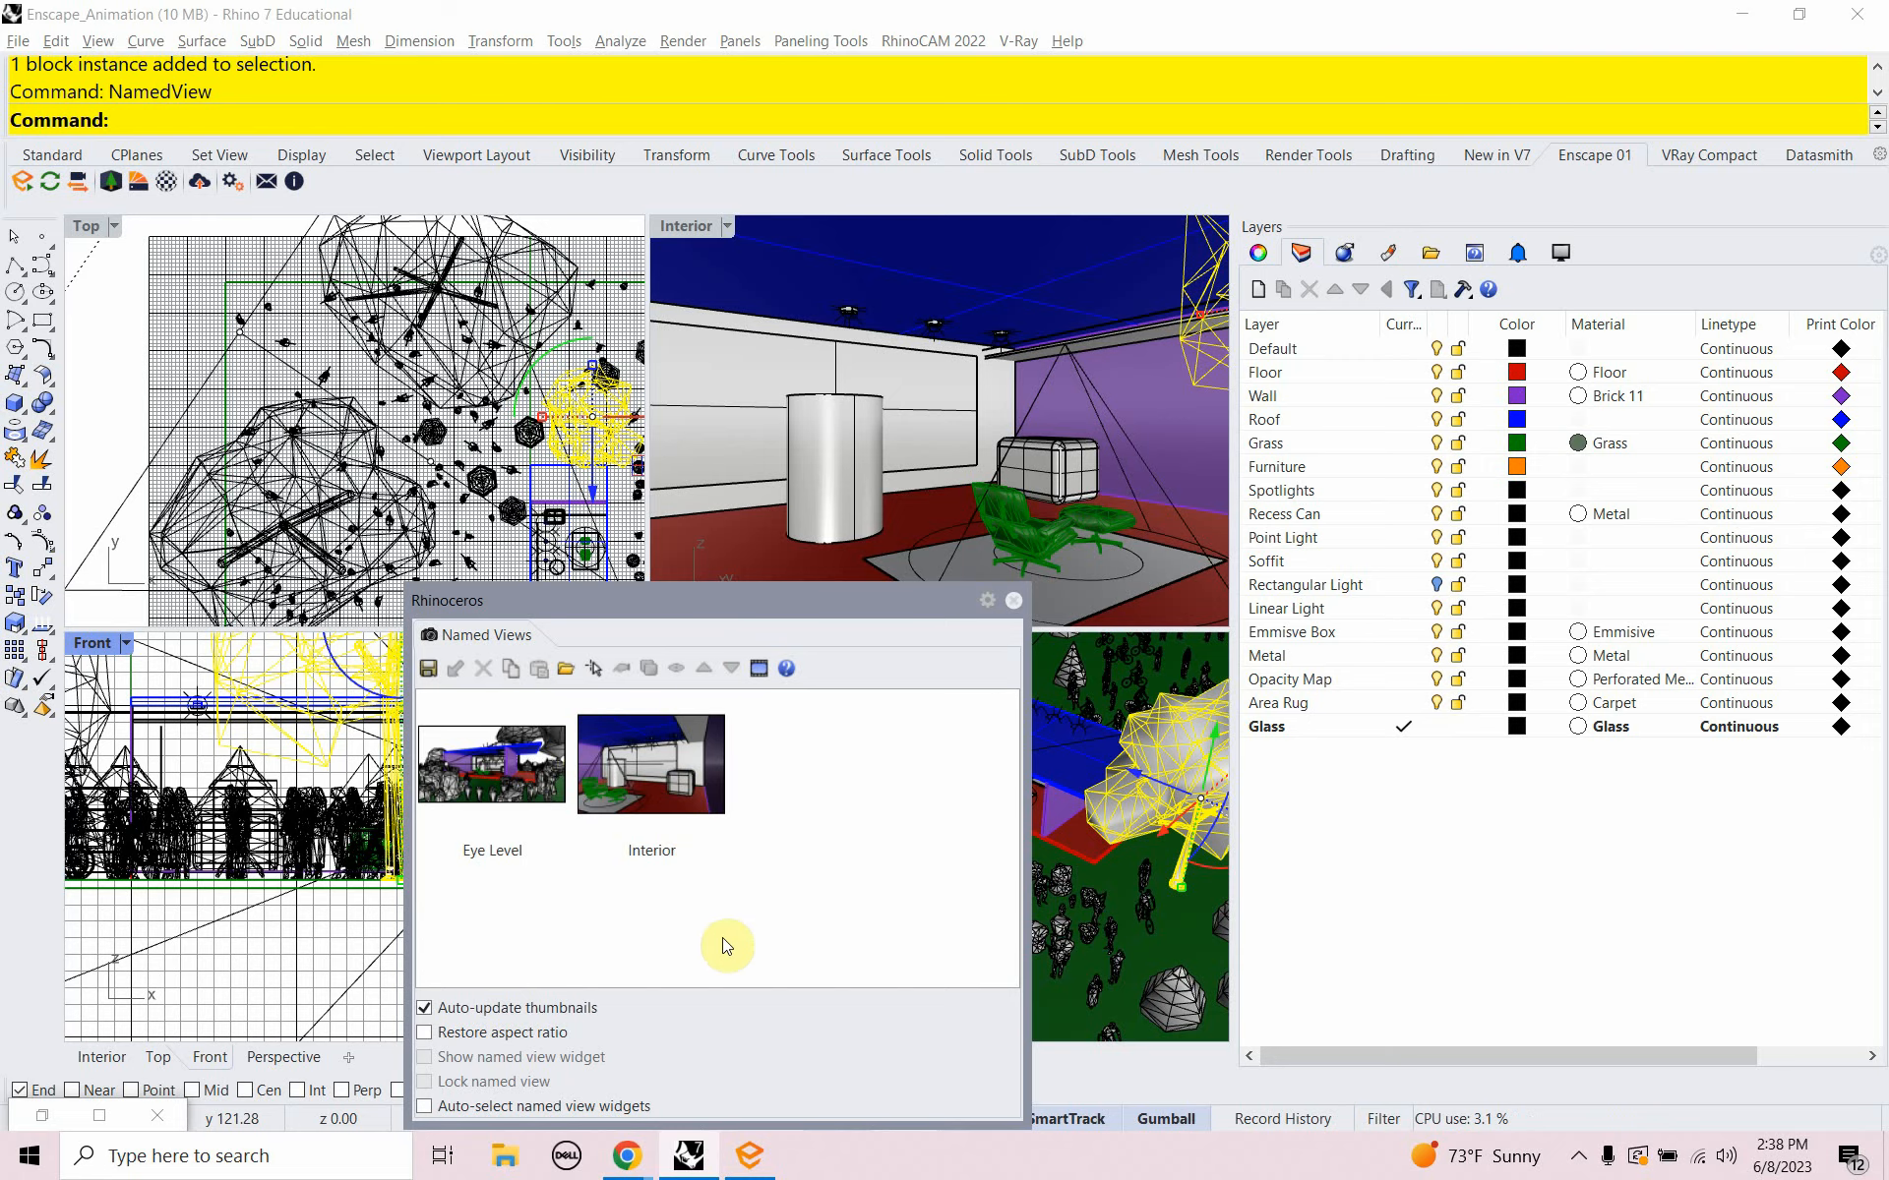
click(750, 1156)
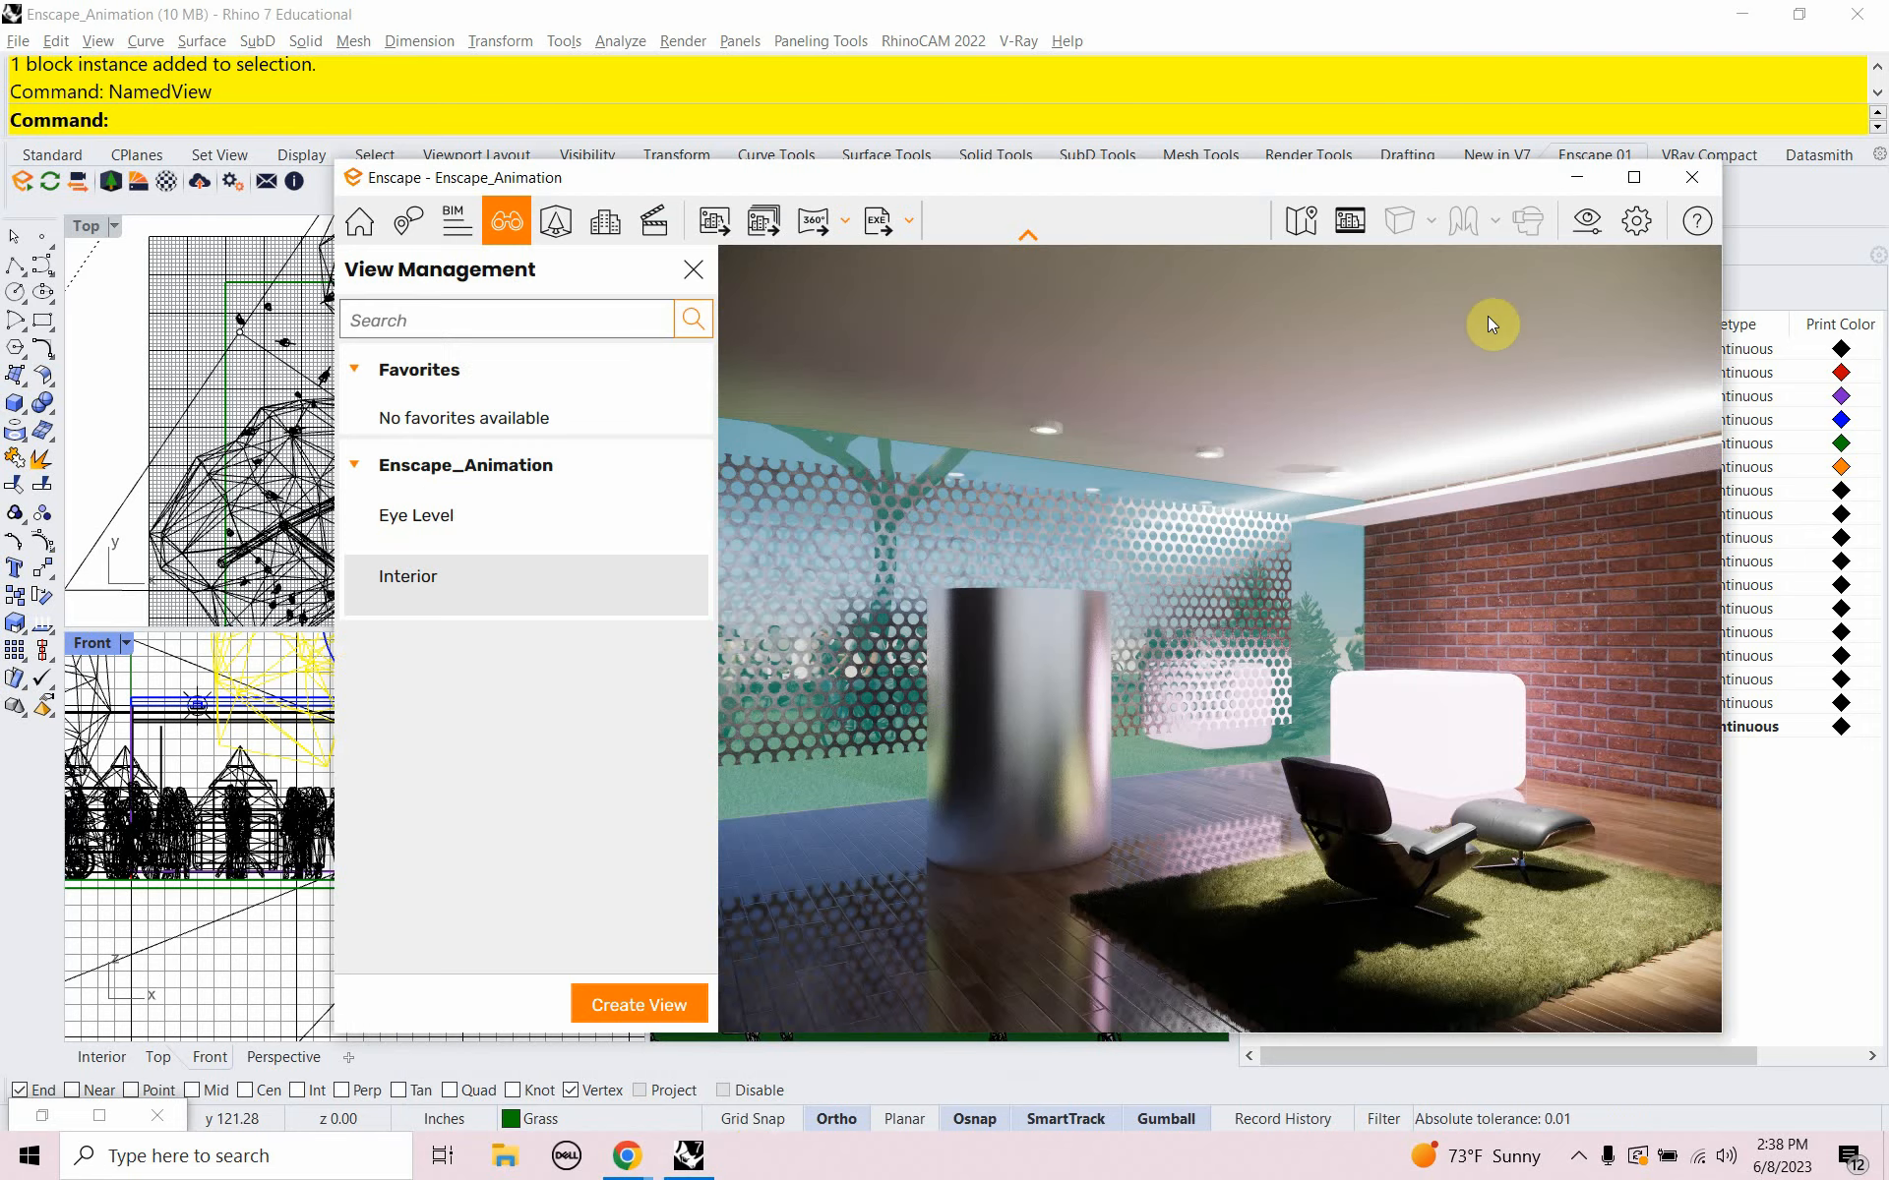
click(1574, 180)
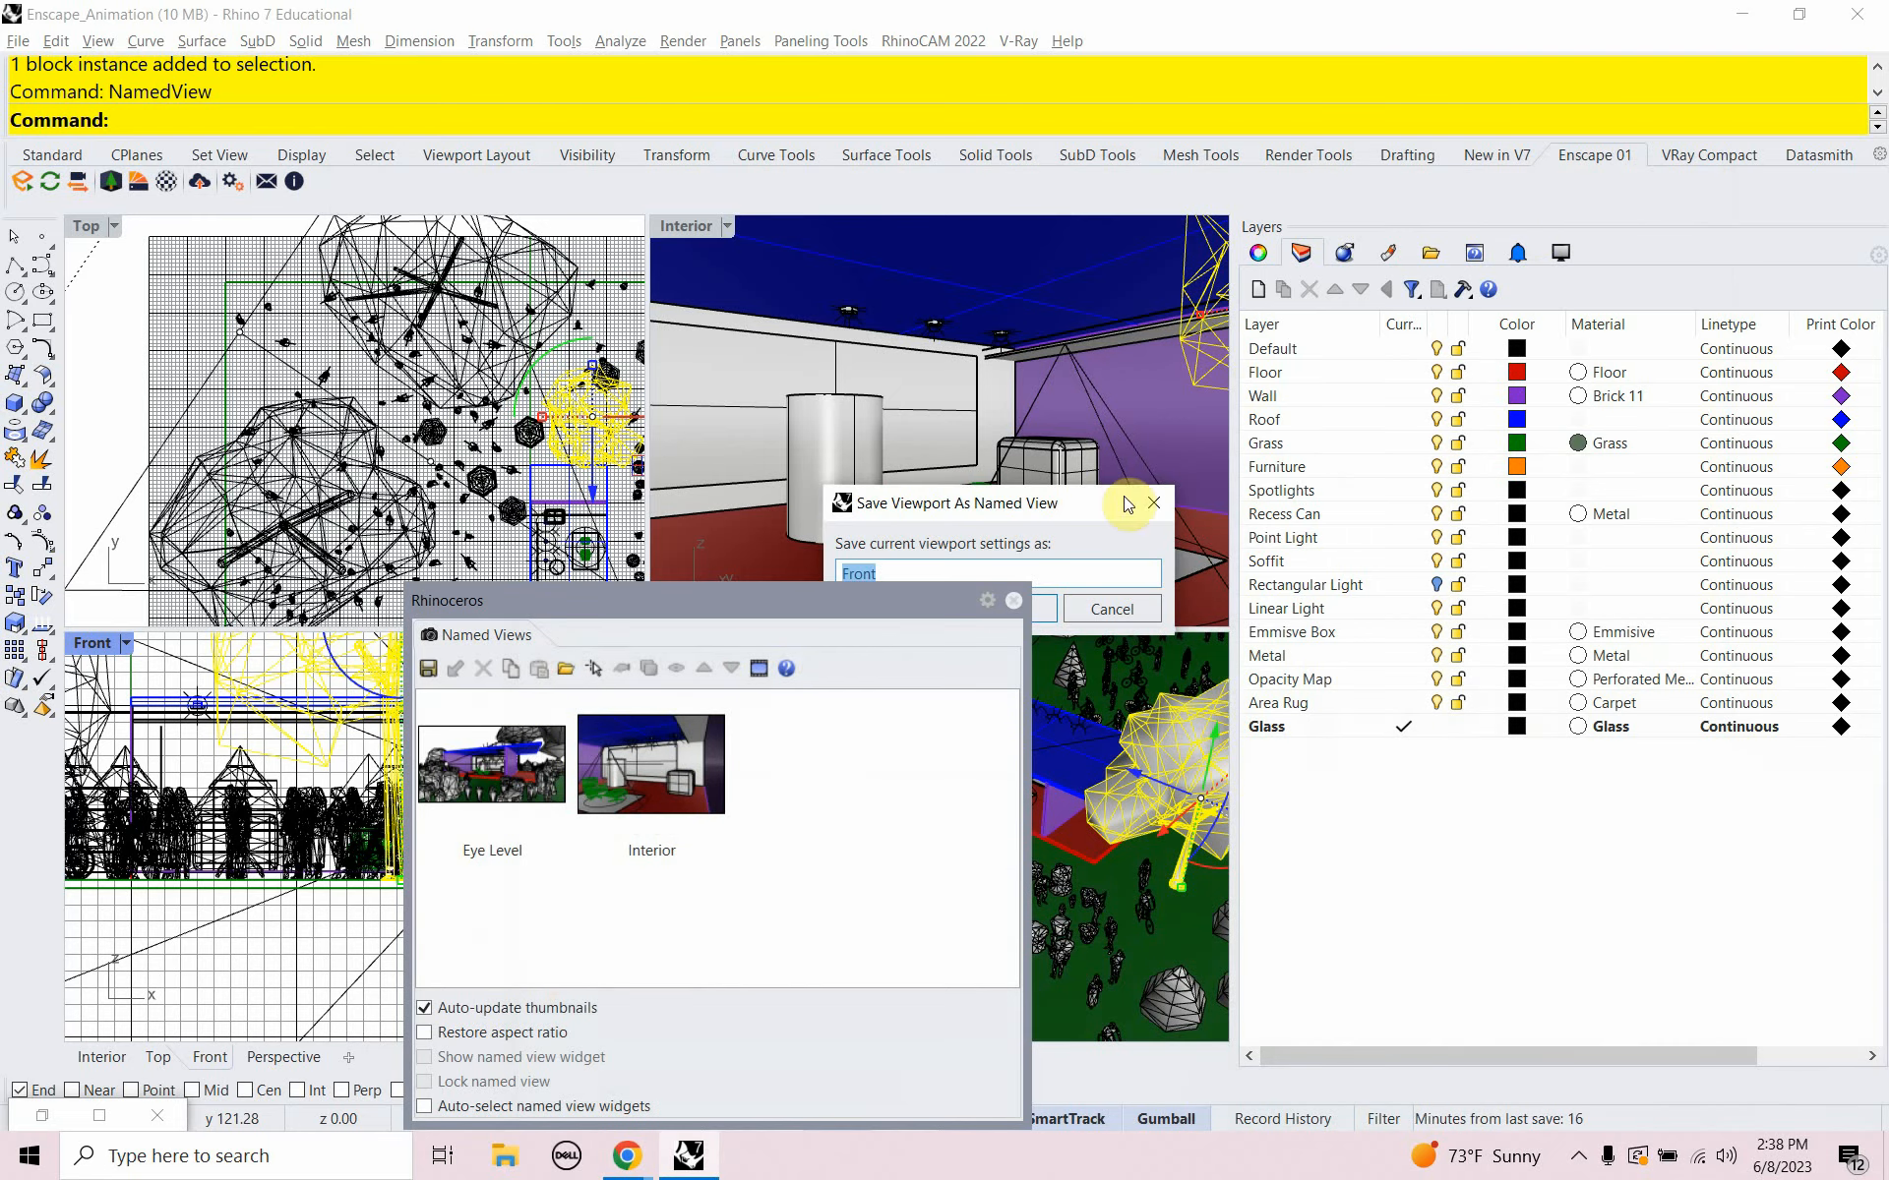
drag(970, 506, 1264, 469)
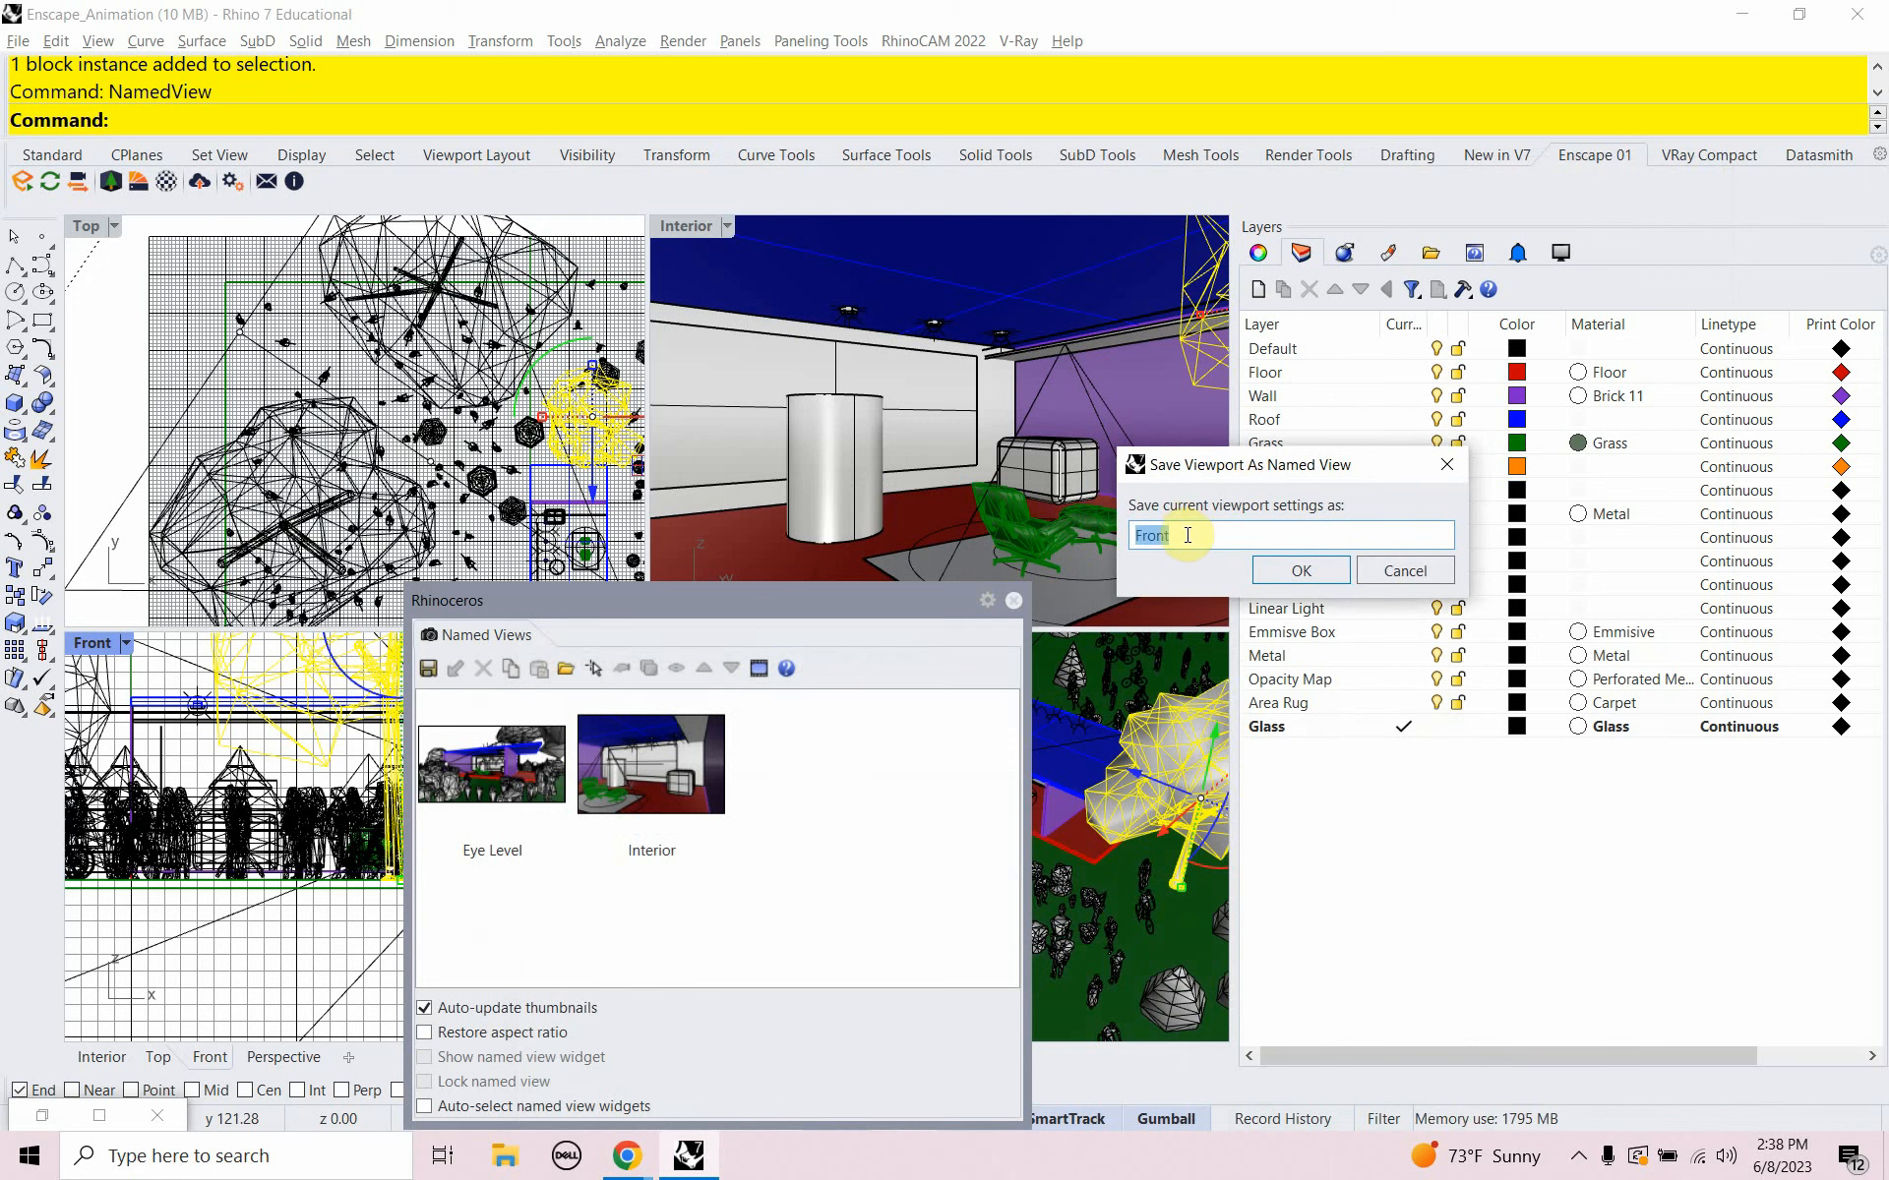
text(Interior)
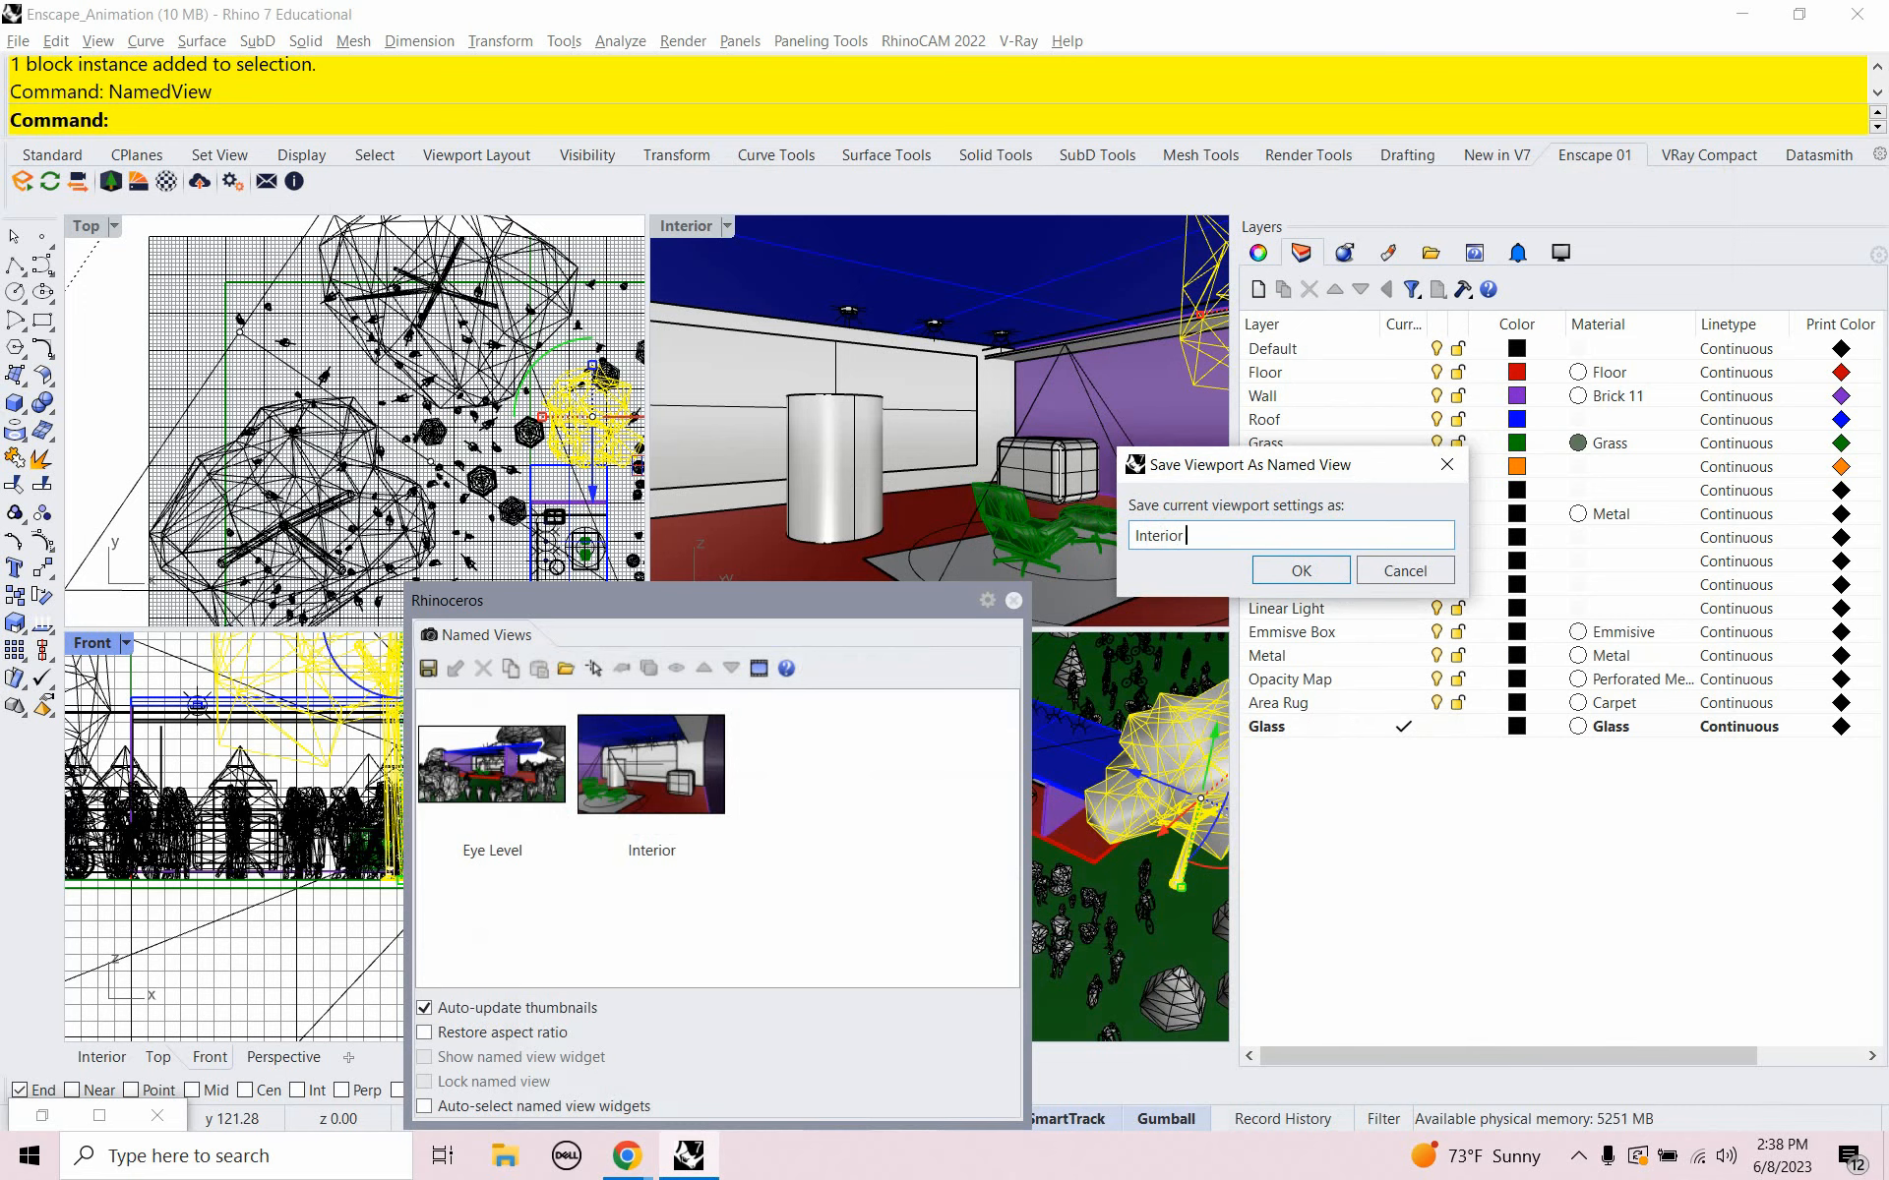
text( End)
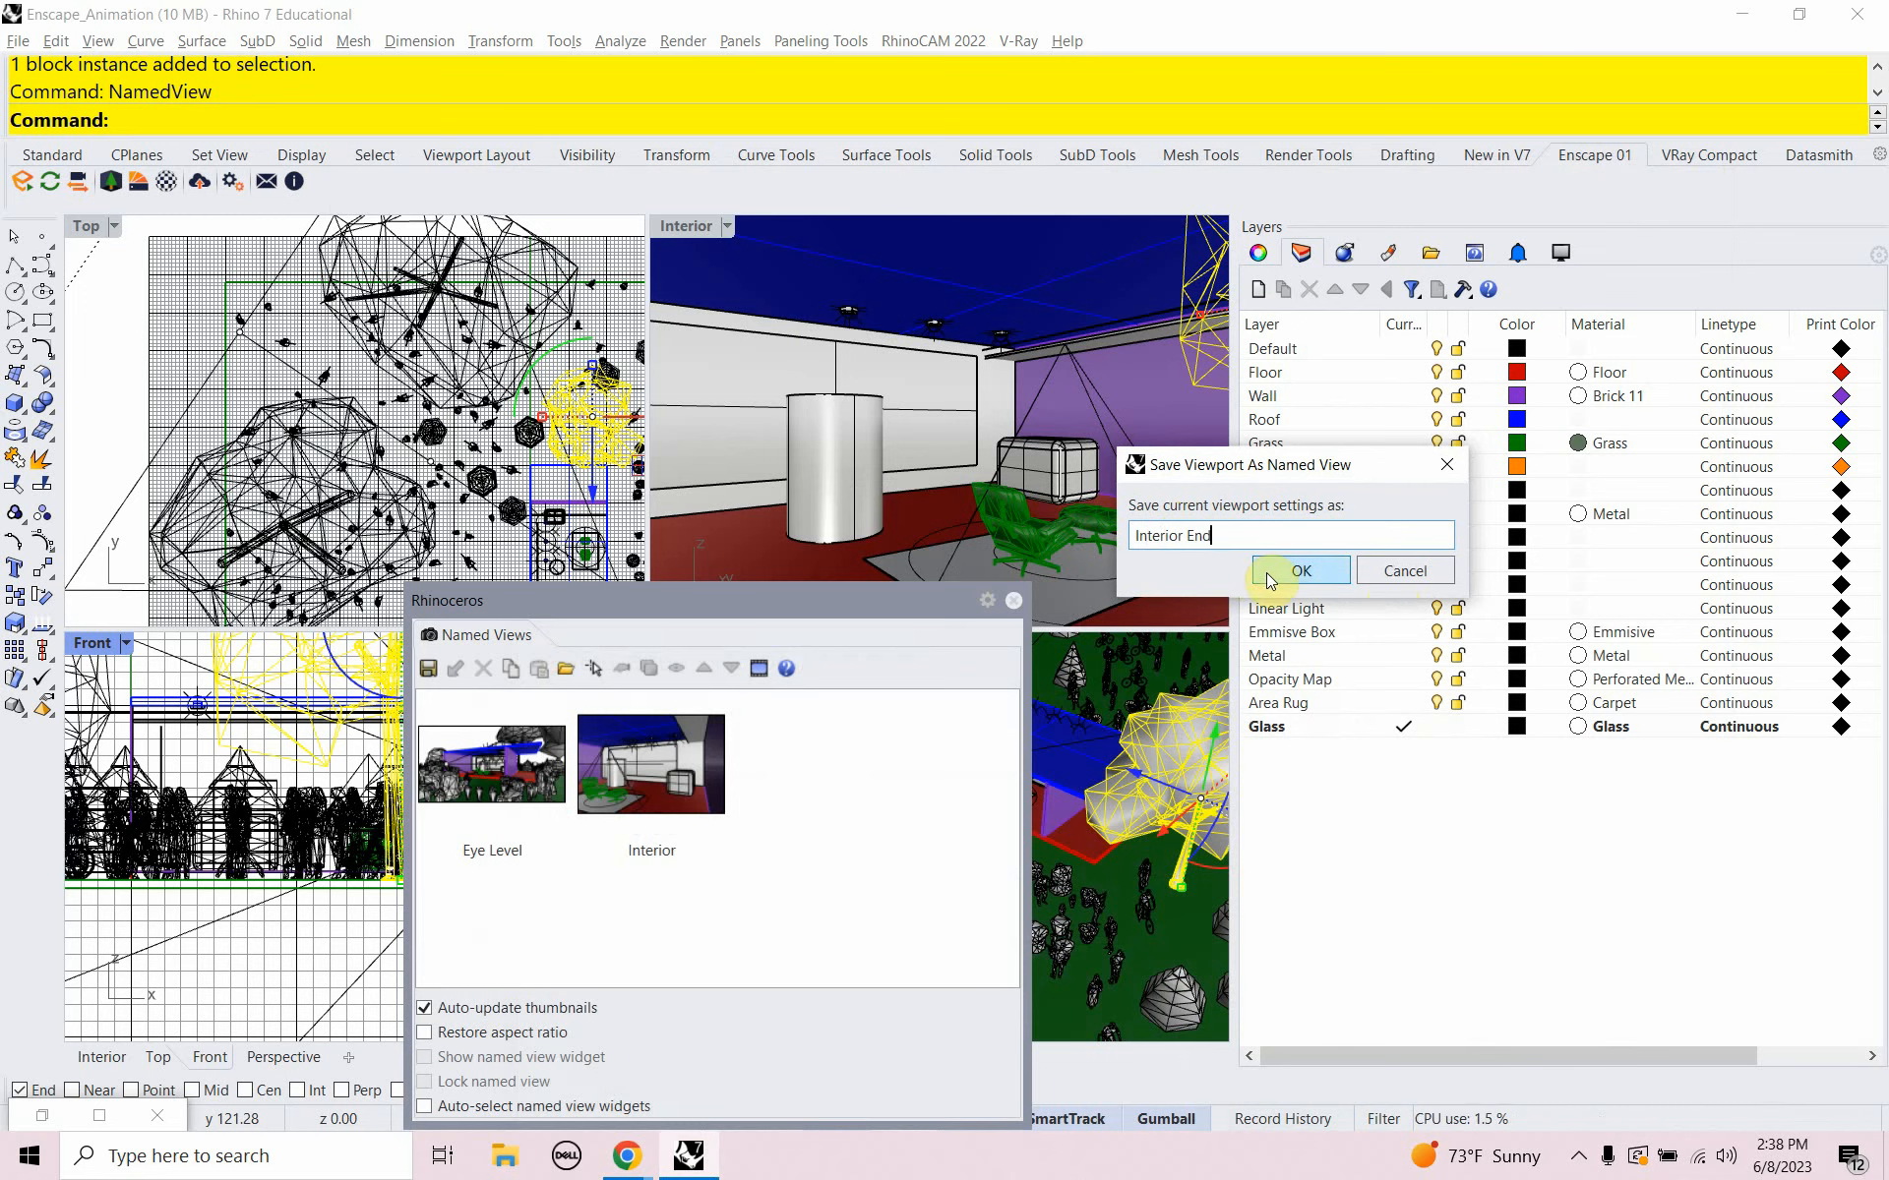
click(1298, 571)
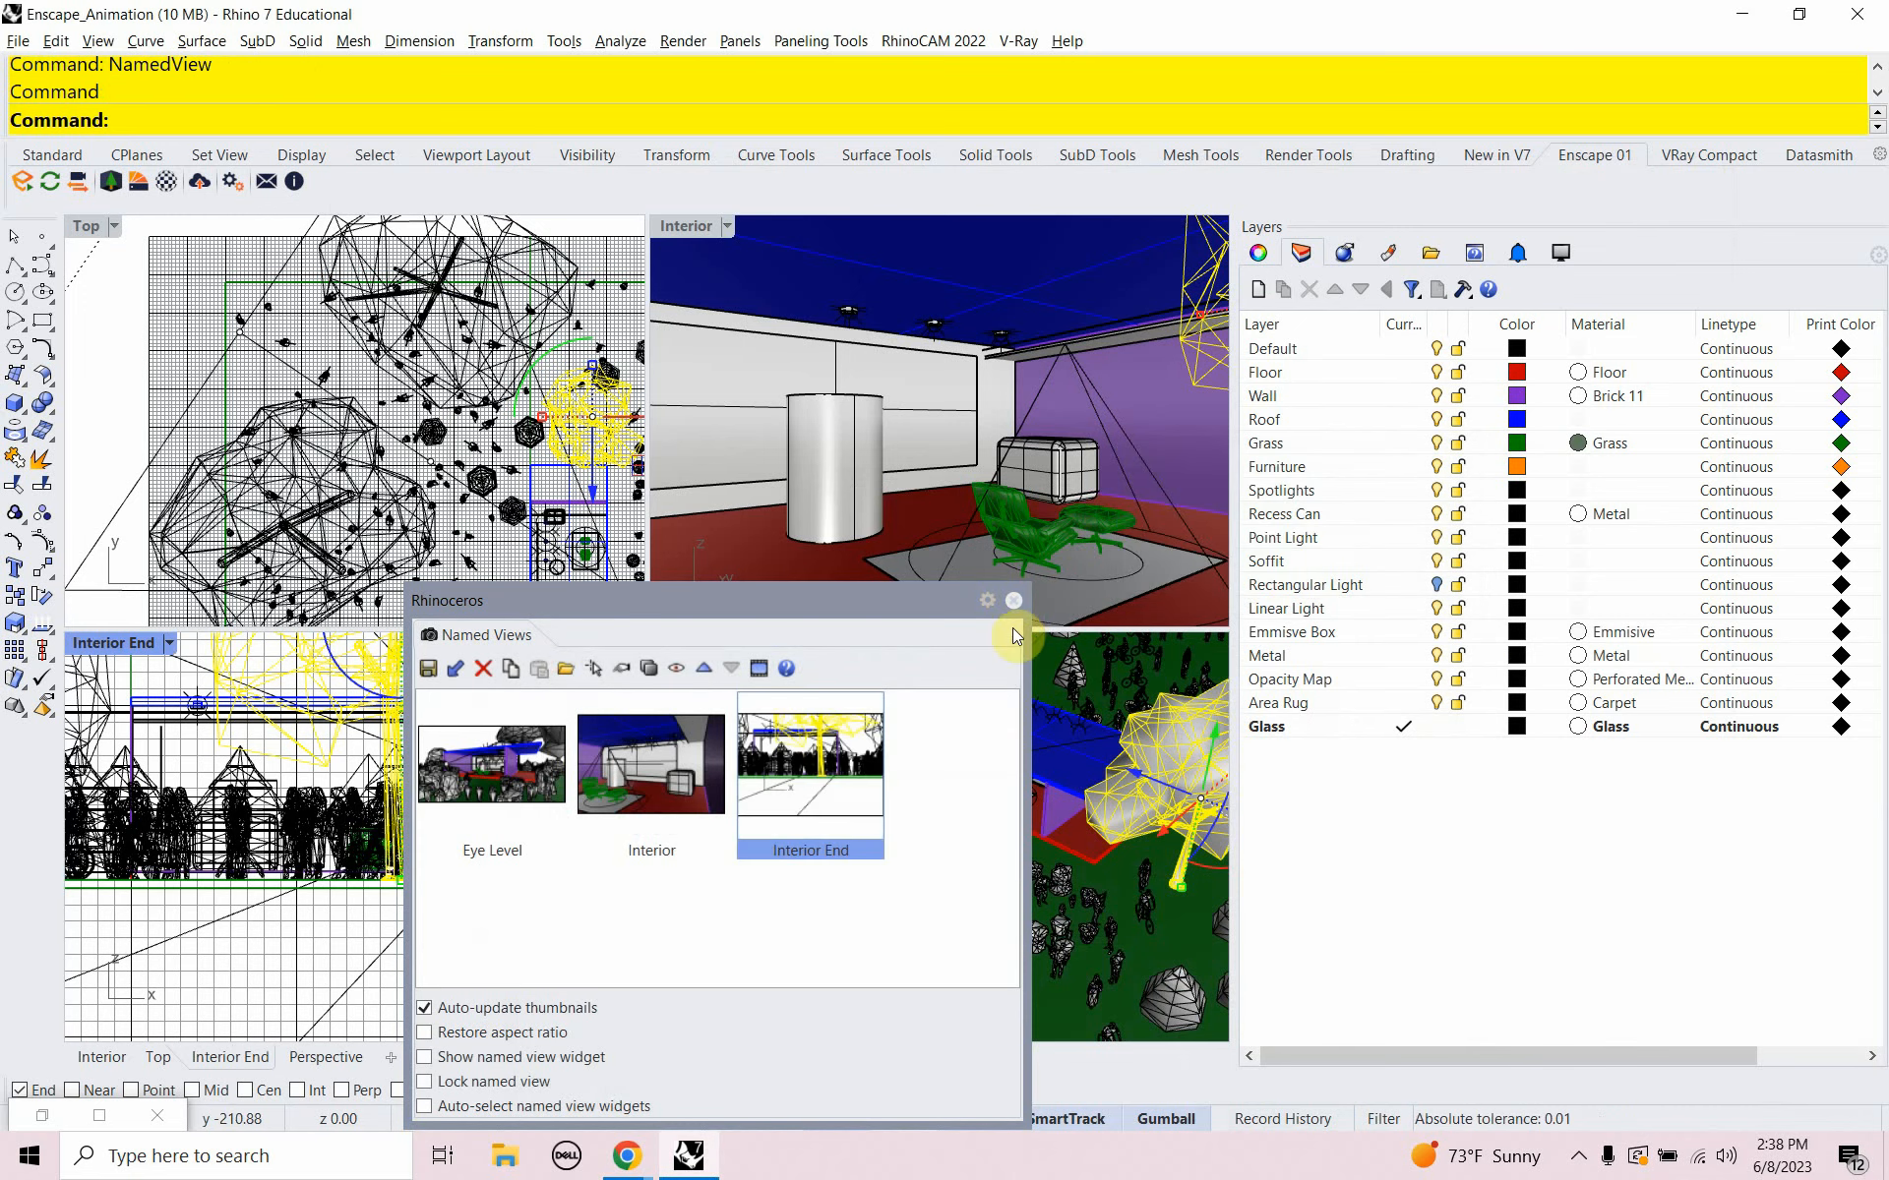
click(1013, 601)
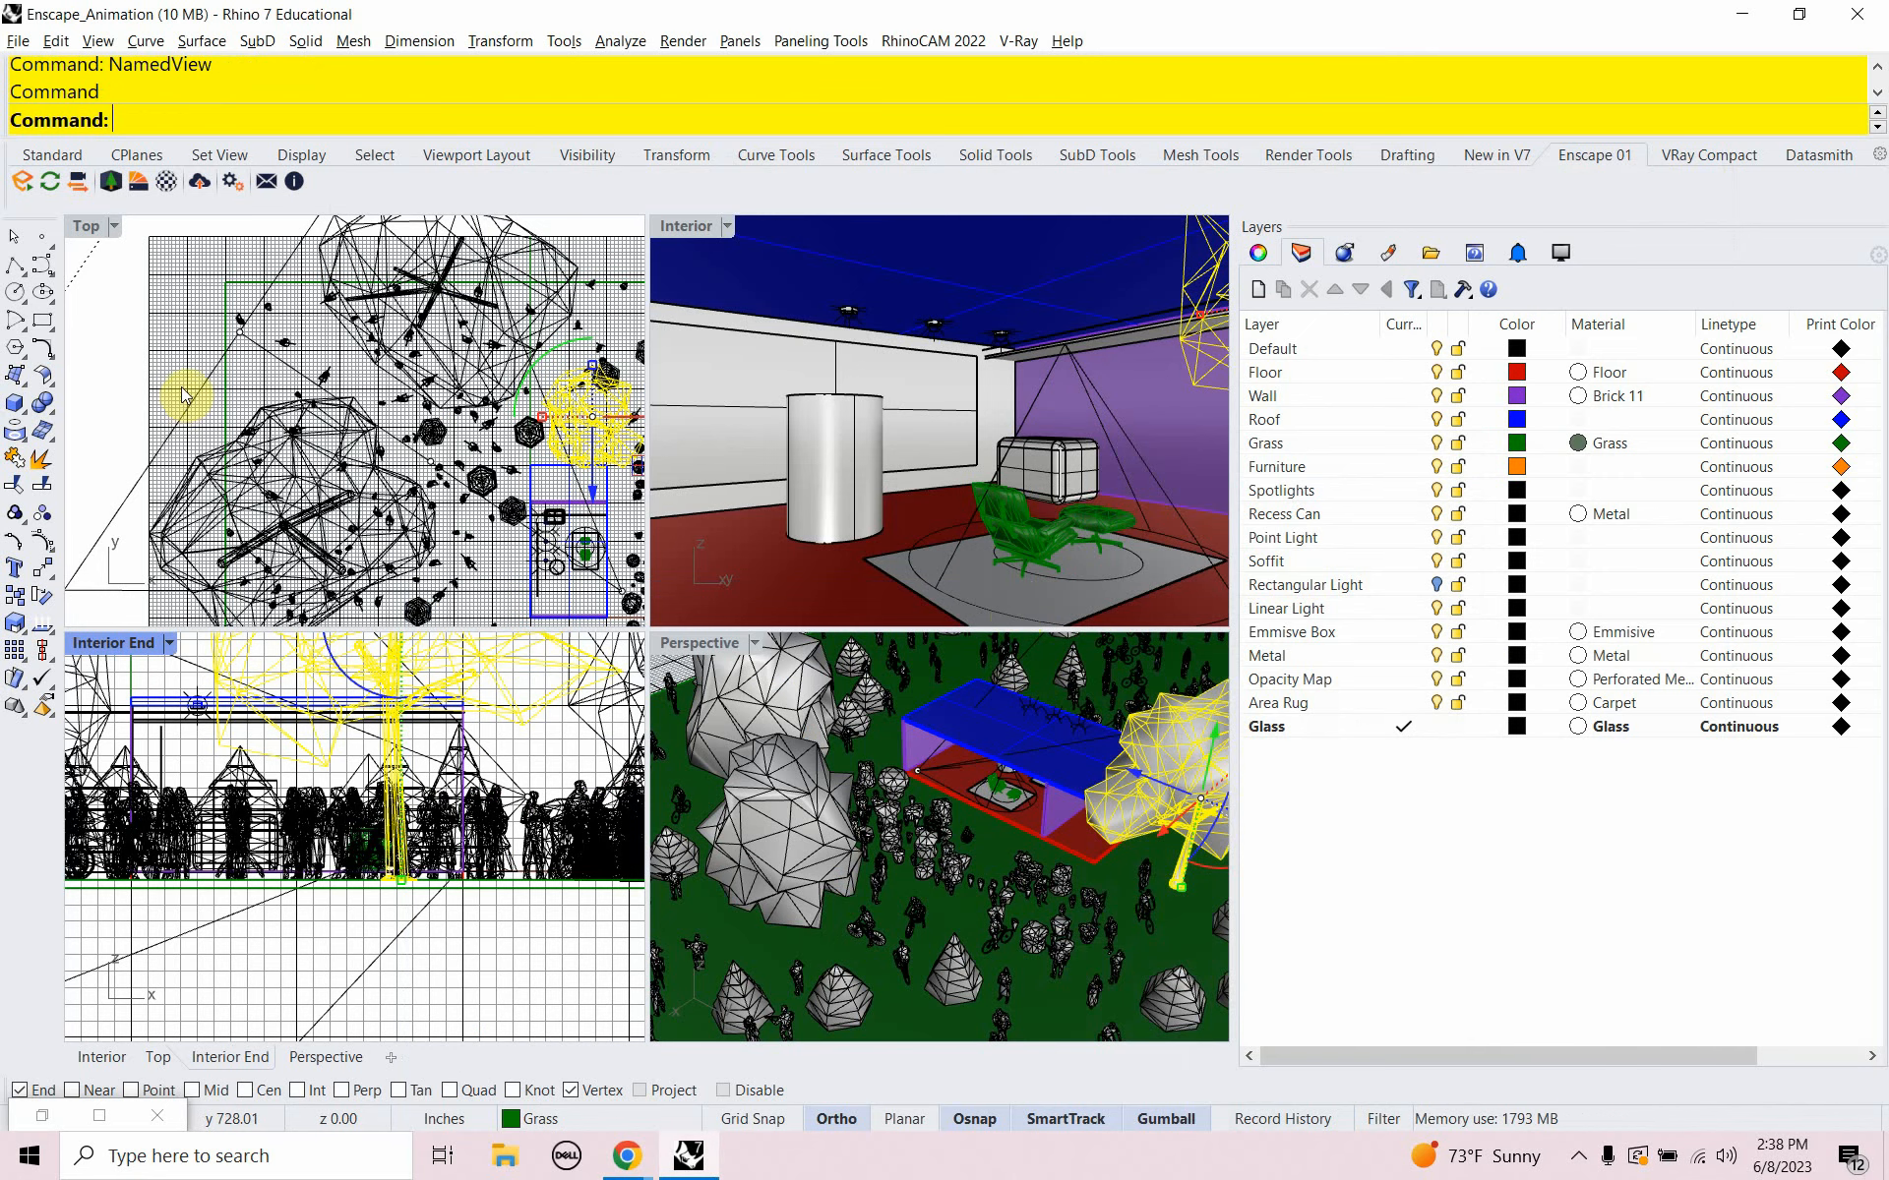
Switch to Enscape and open the Video Editor
key(alt+Tab)
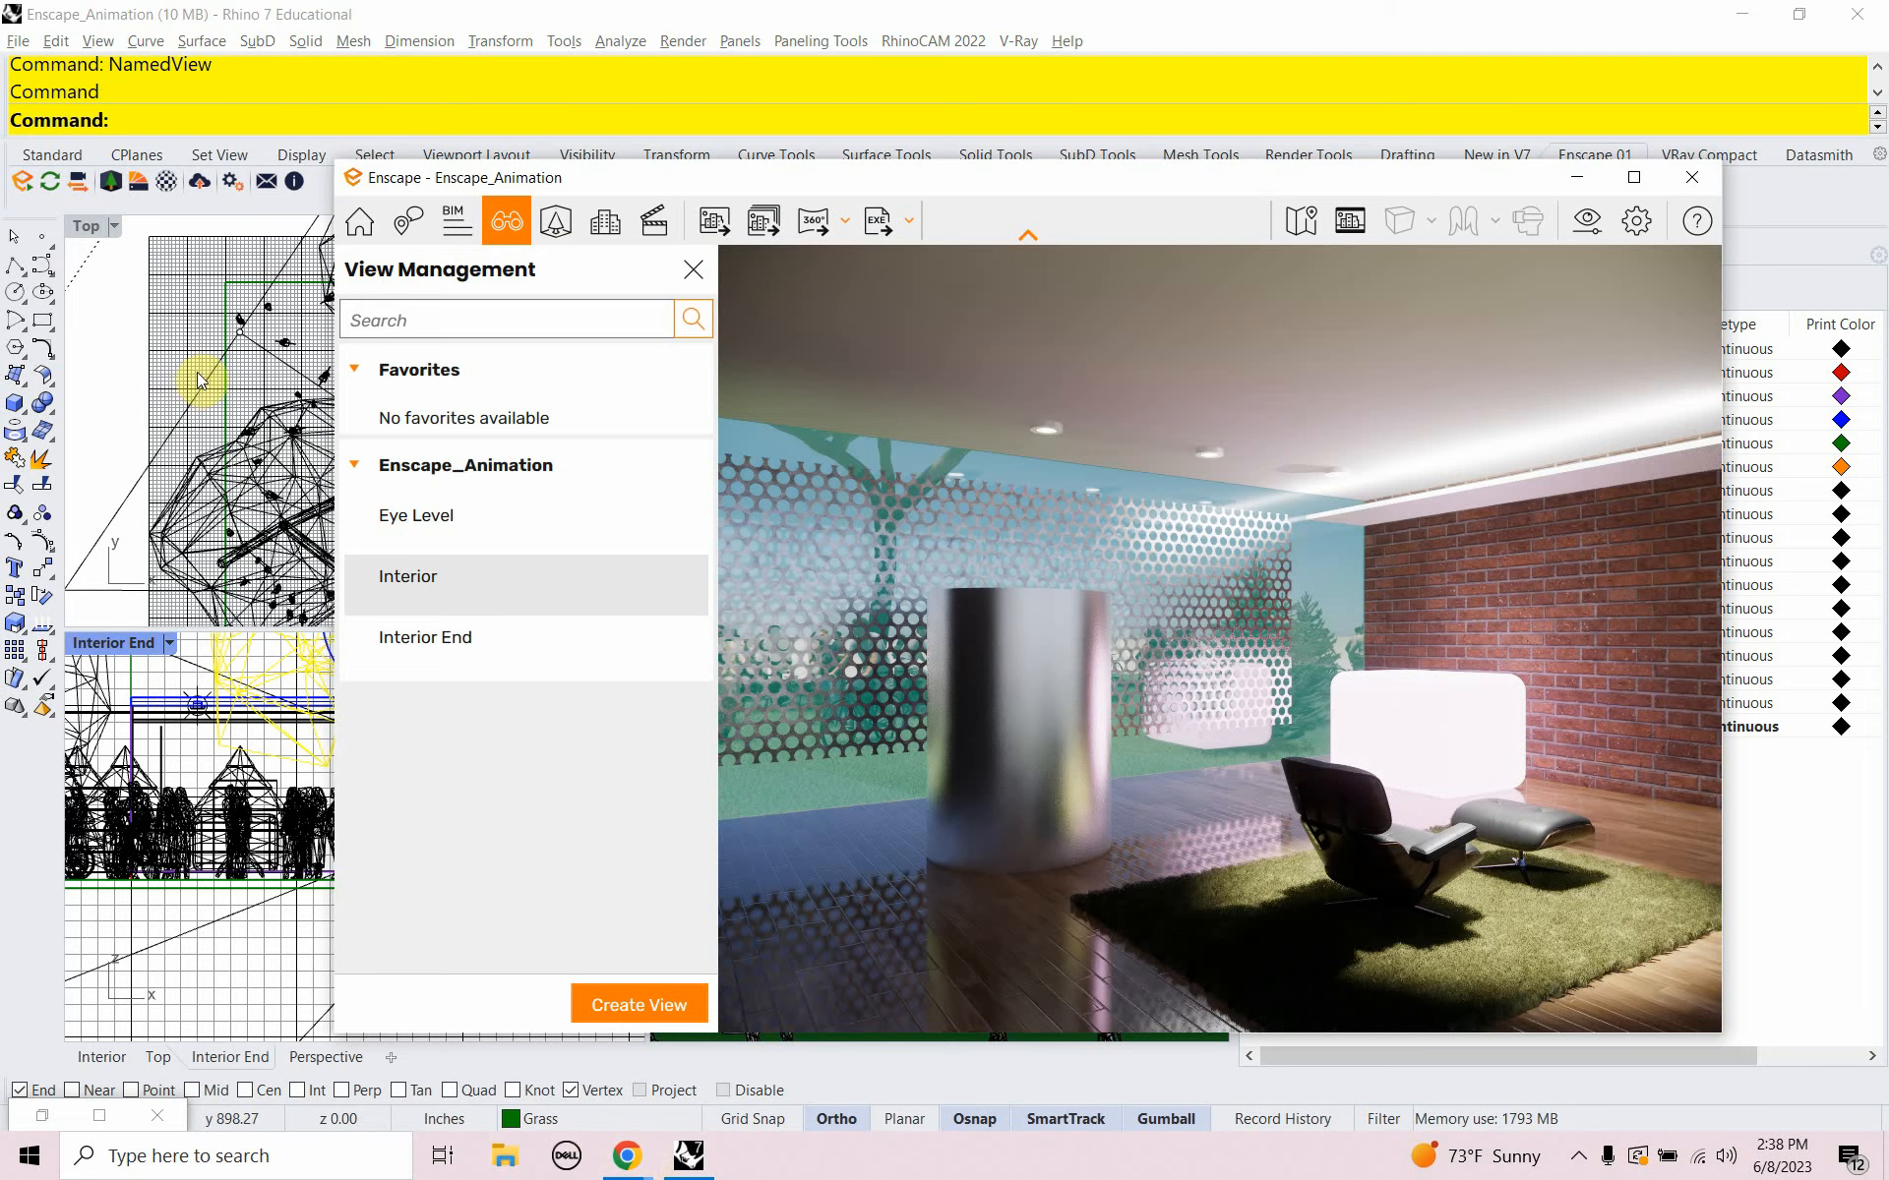
drag(634, 191, 557, 197)
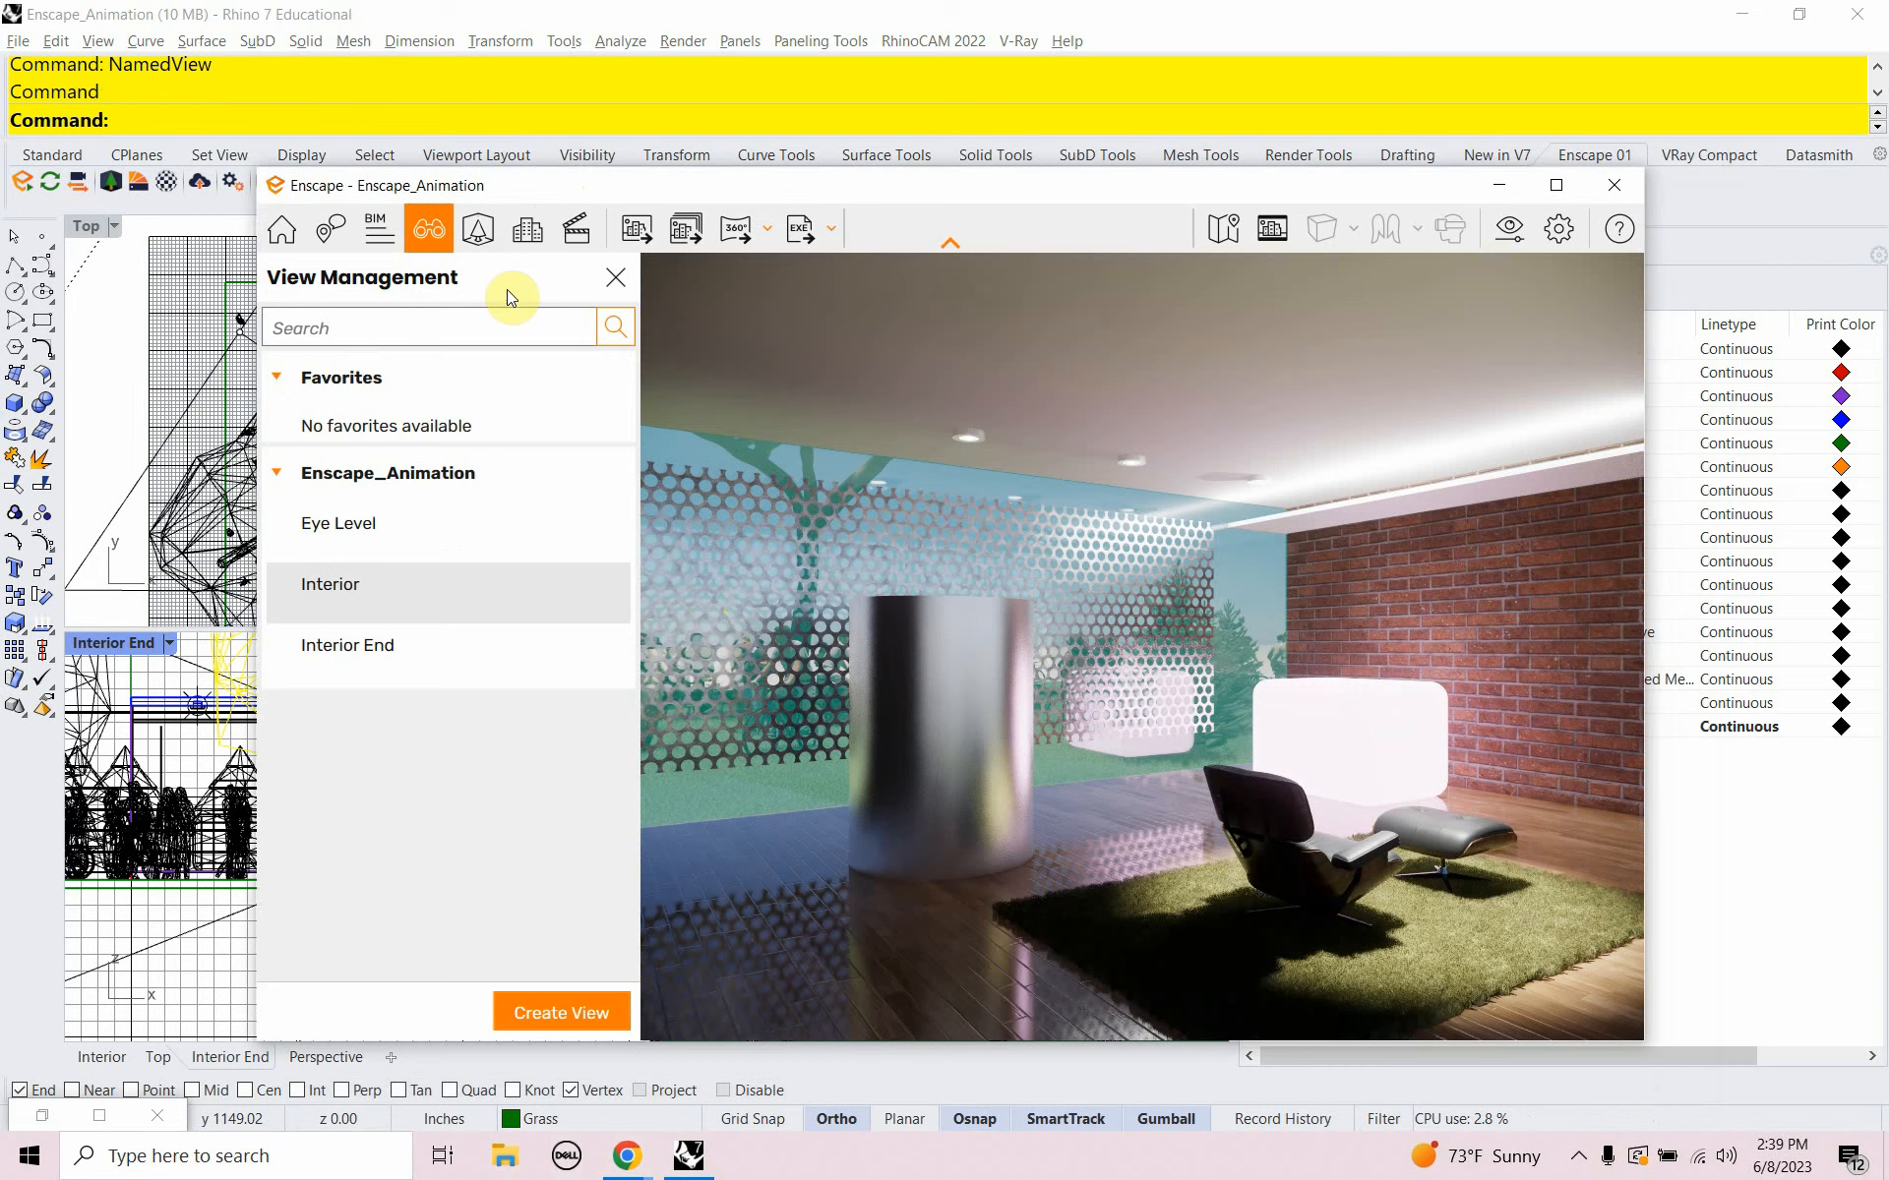
click(563, 234)
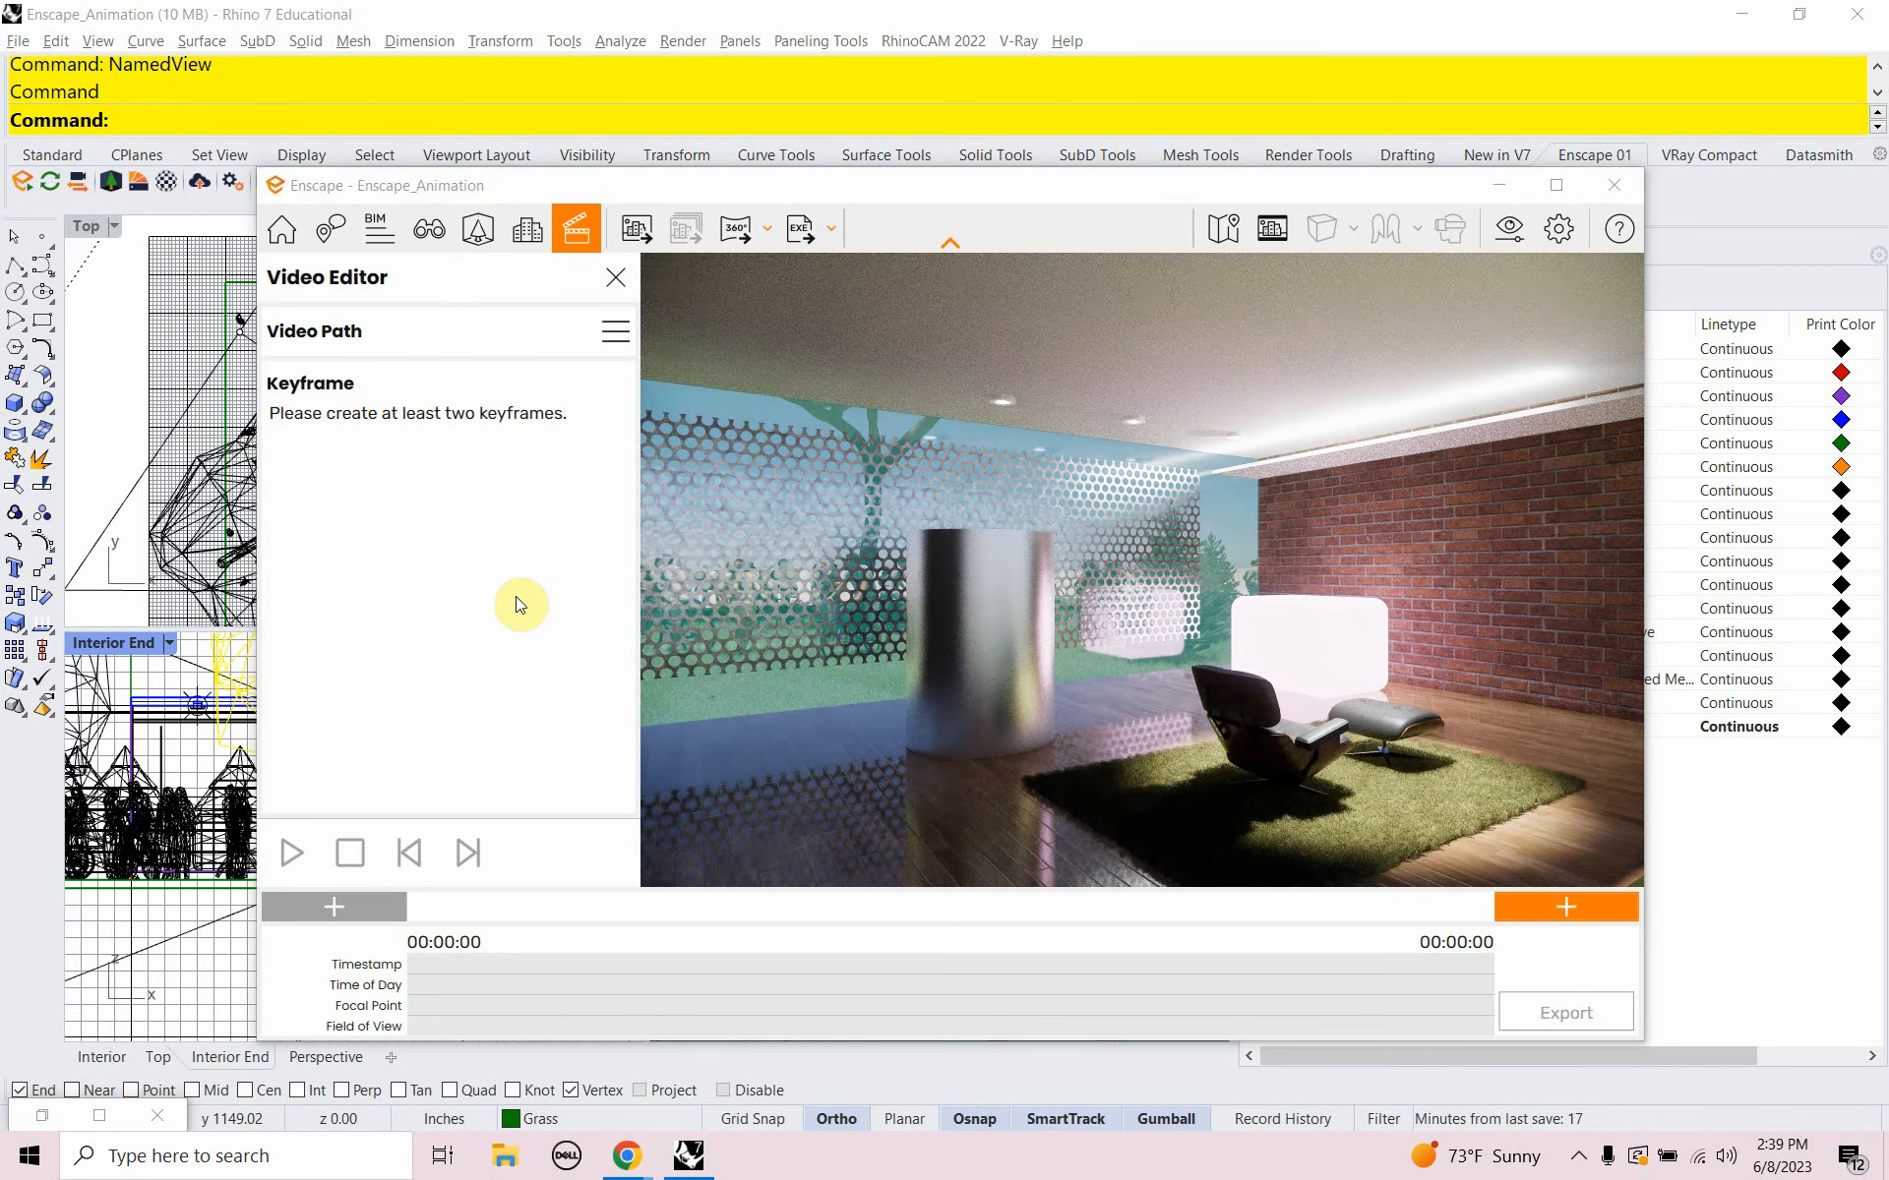
Add a first, a last and an intermediate keyframe to the video path from the current interior view
click(364, 907)
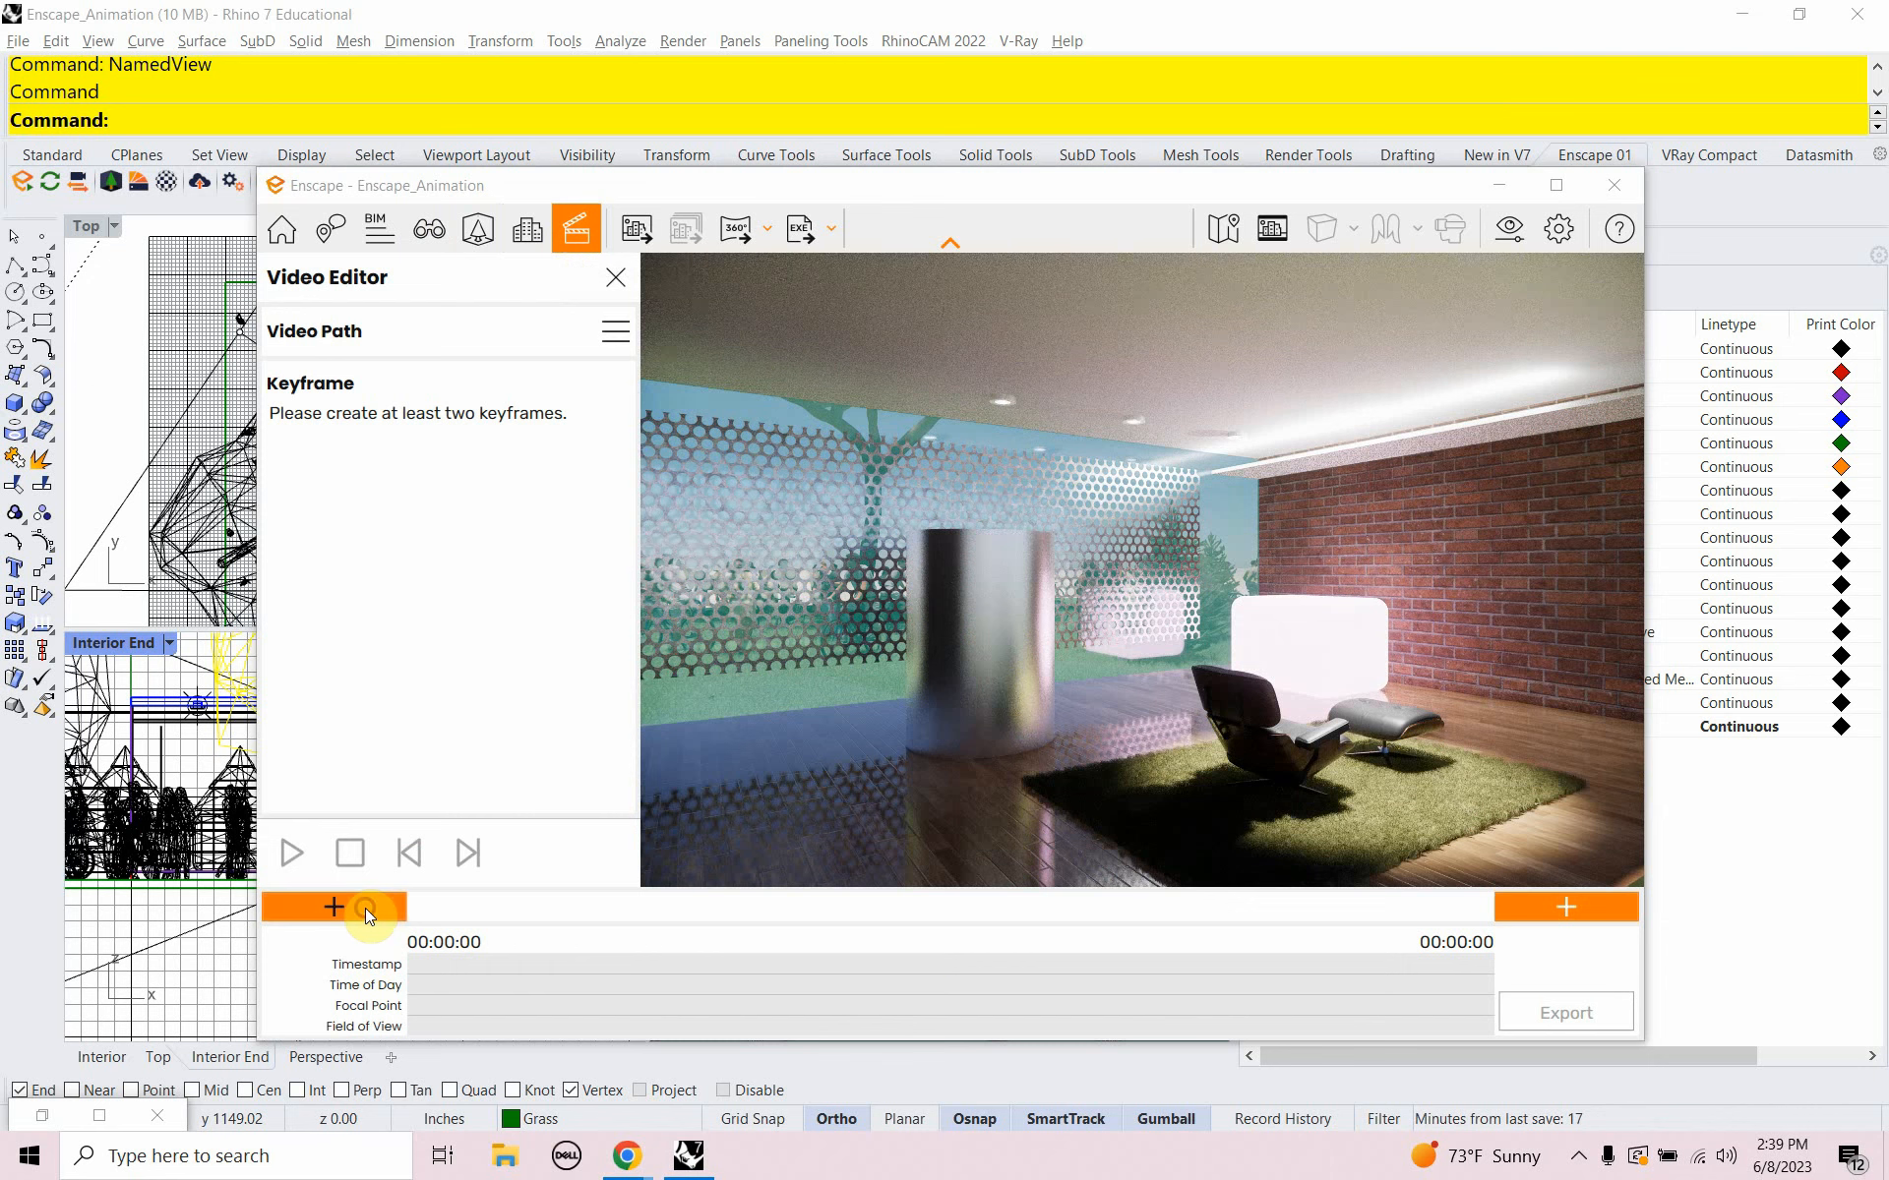
click(1561, 915)
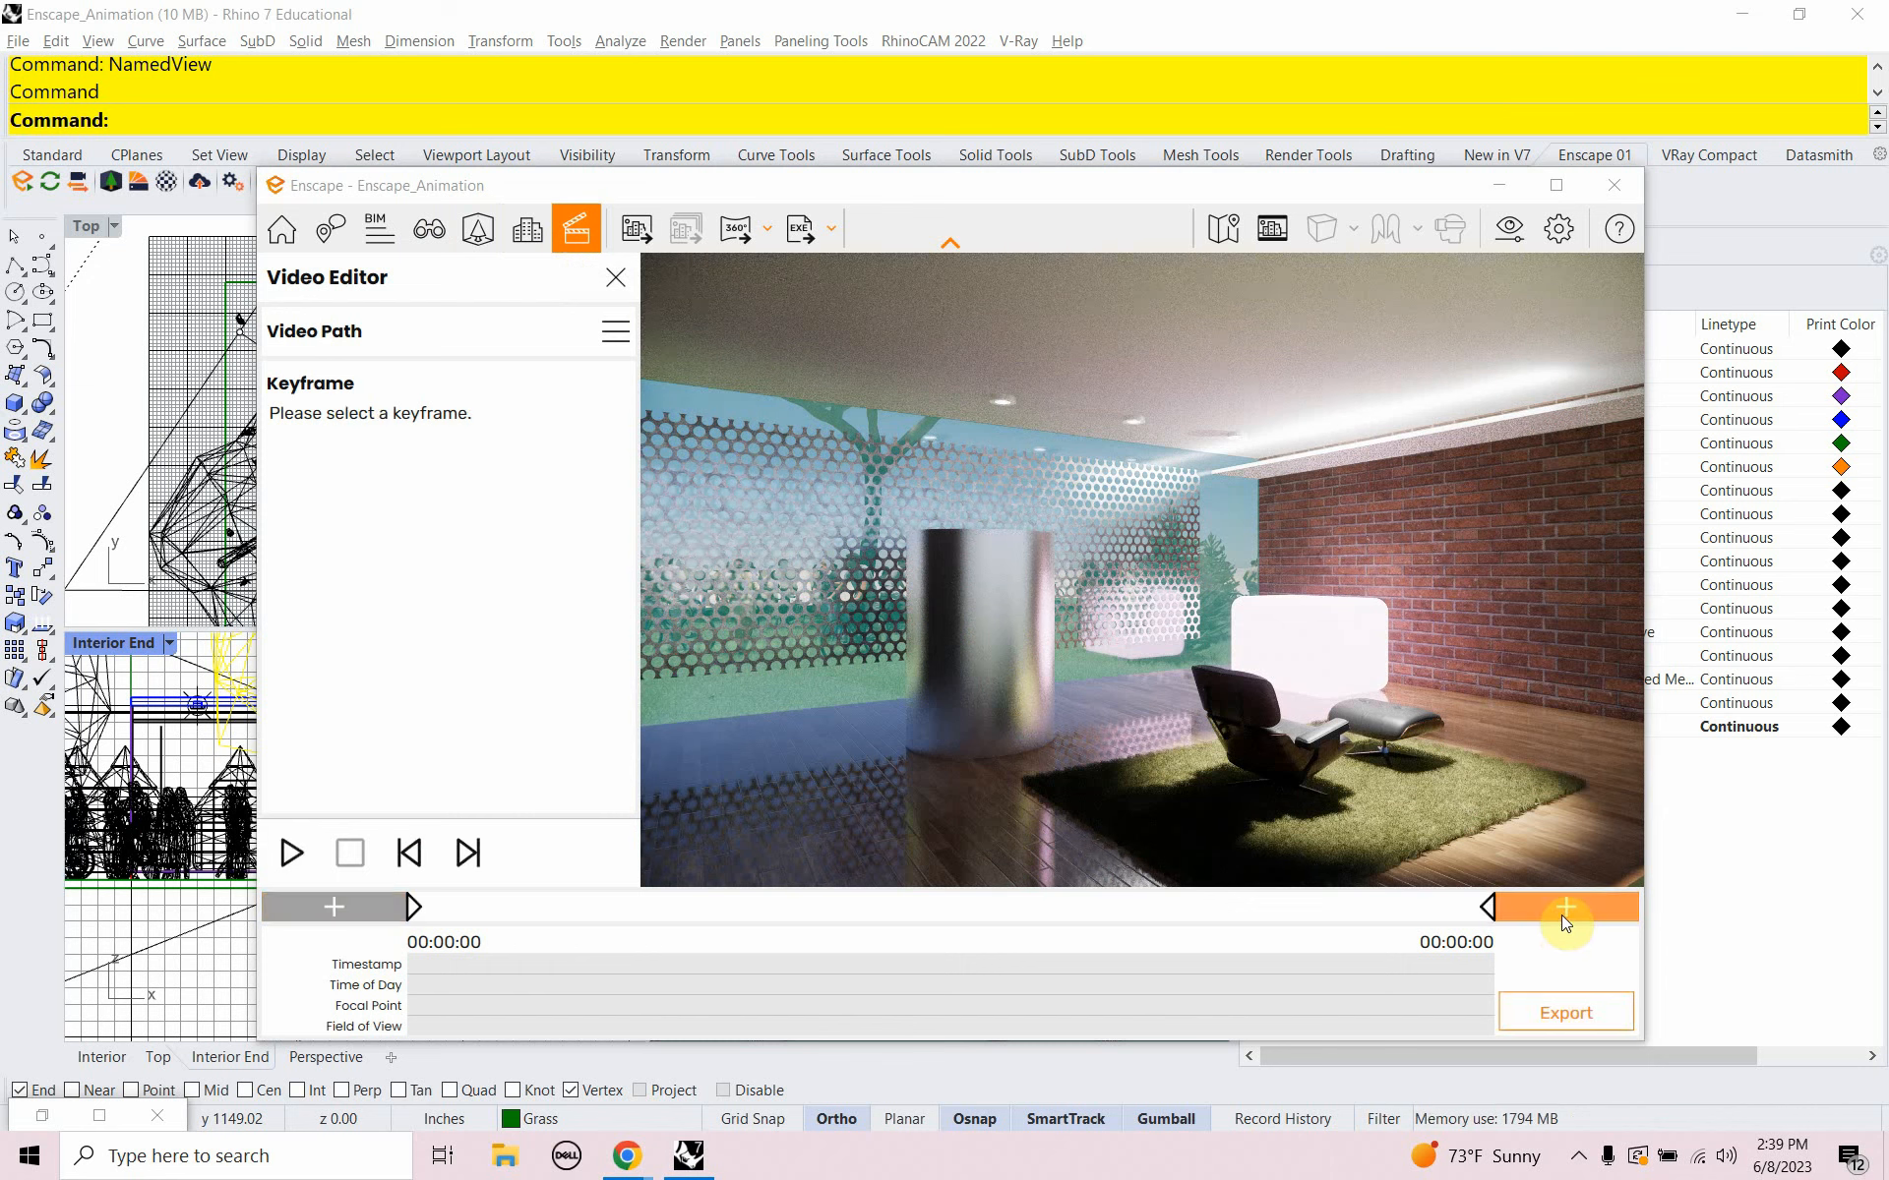
click(949, 909)
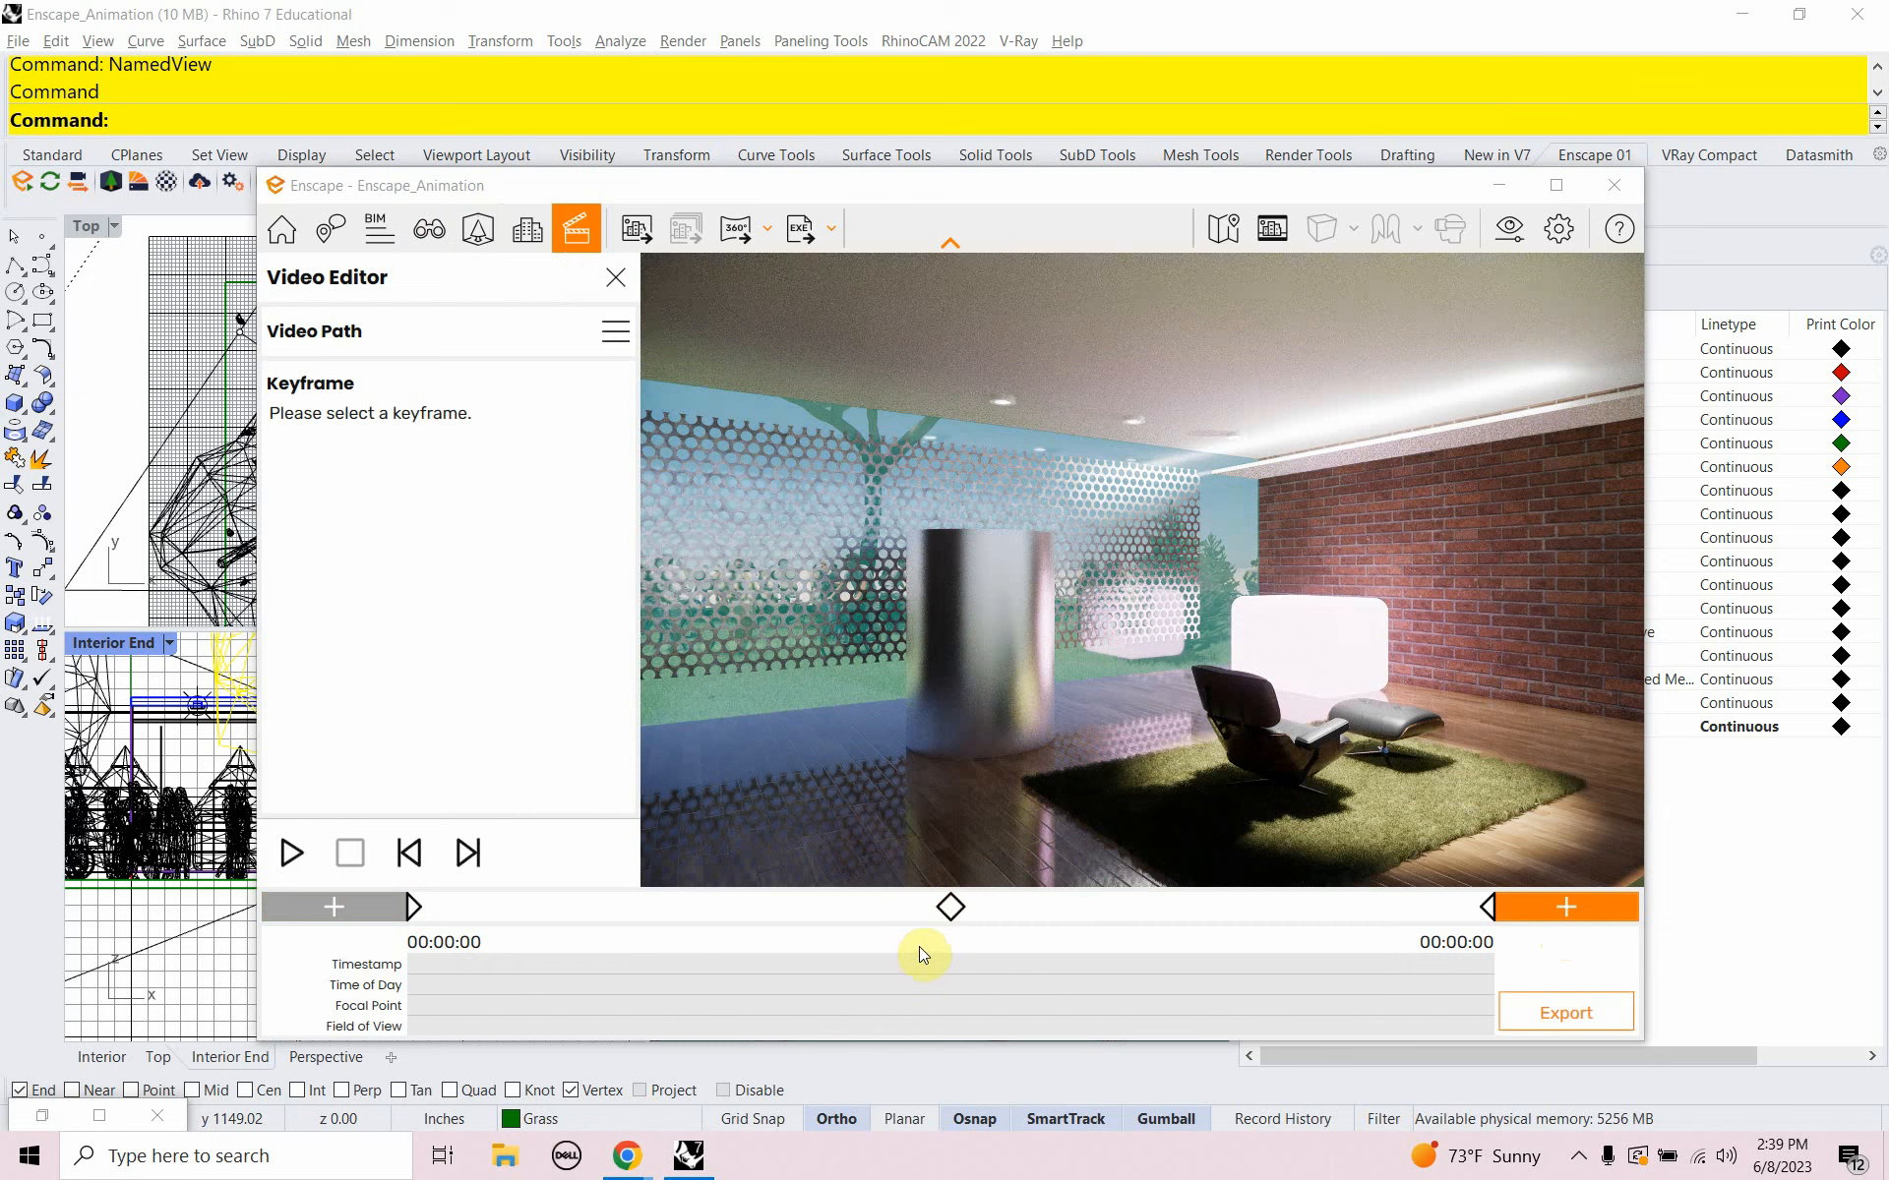
Enable the timestamp override on the middle keyframe and set it to 00:00:30
click(951, 909)
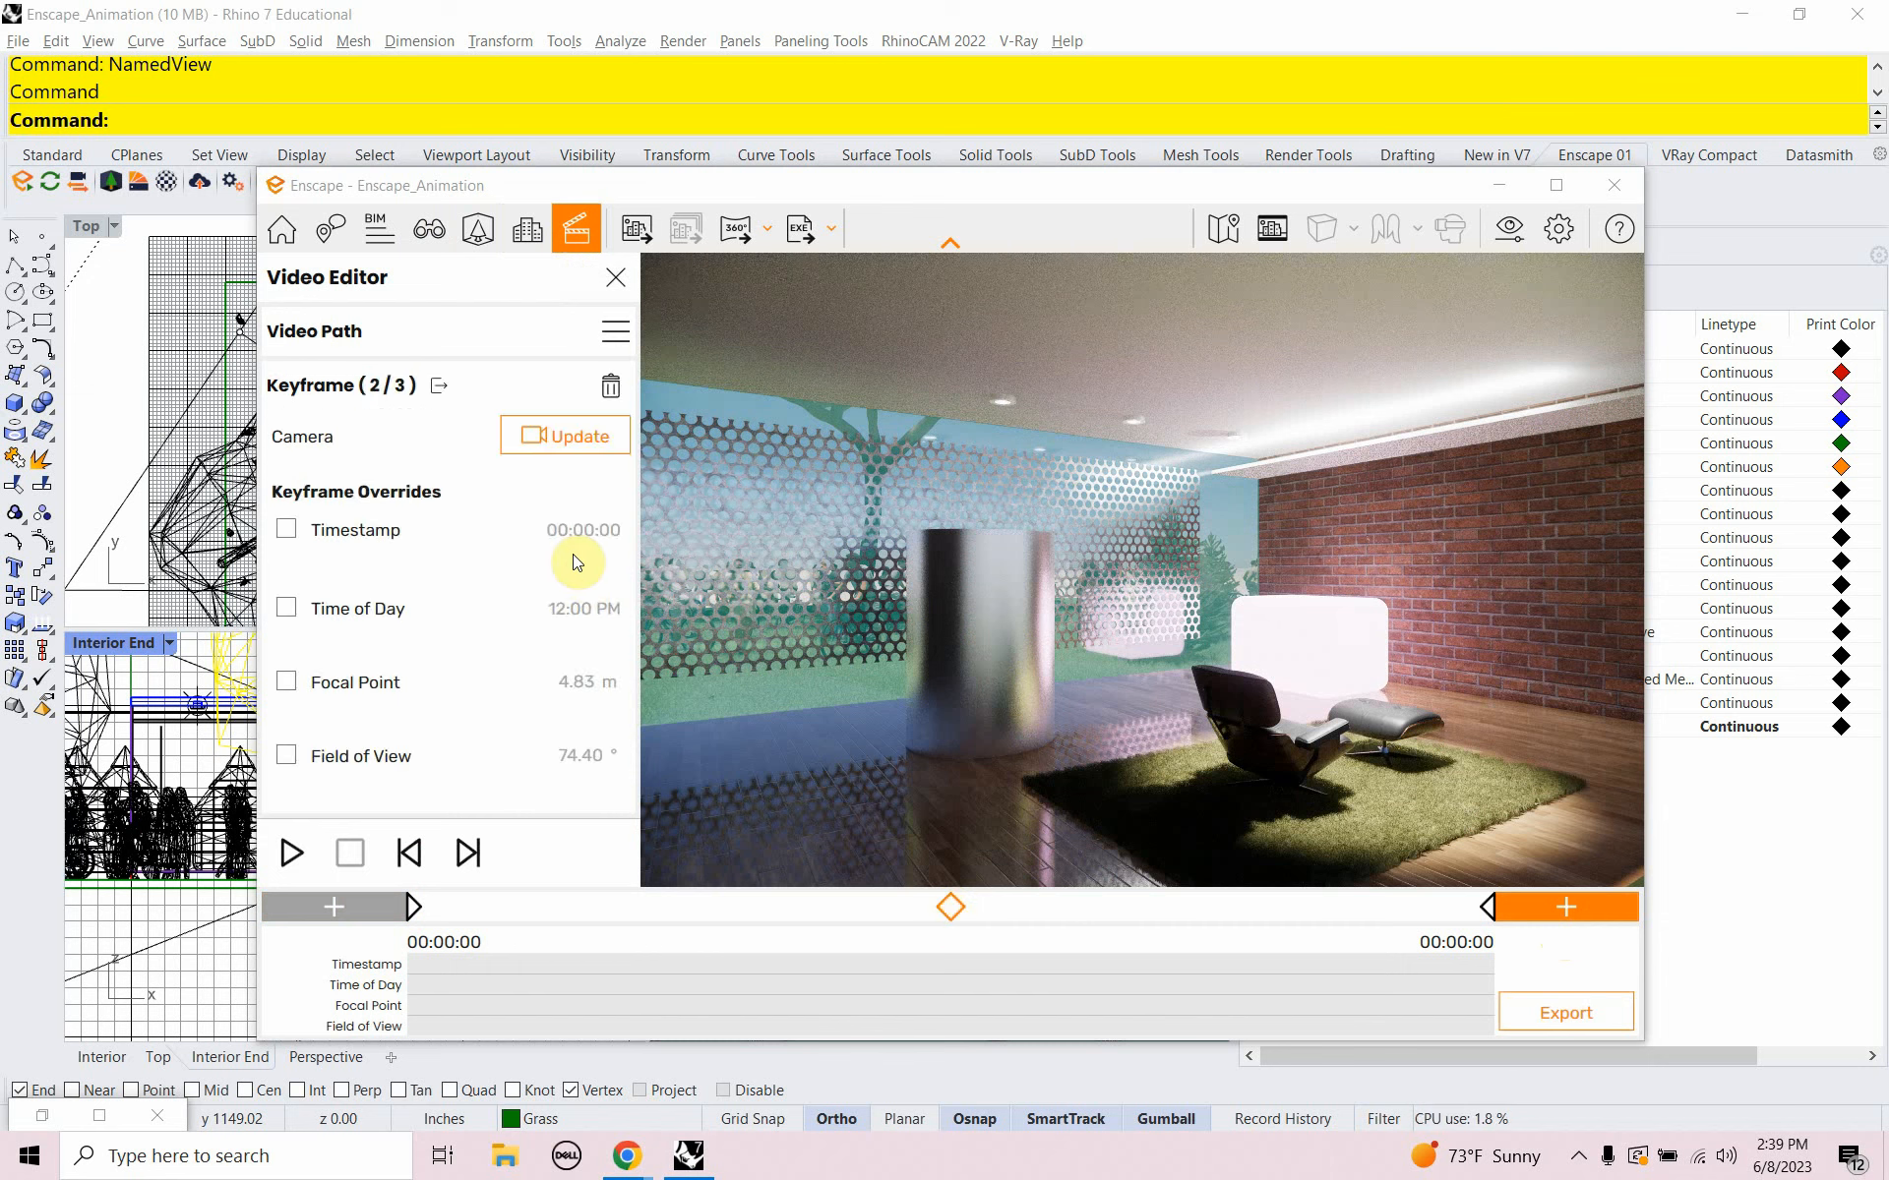
click(313, 536)
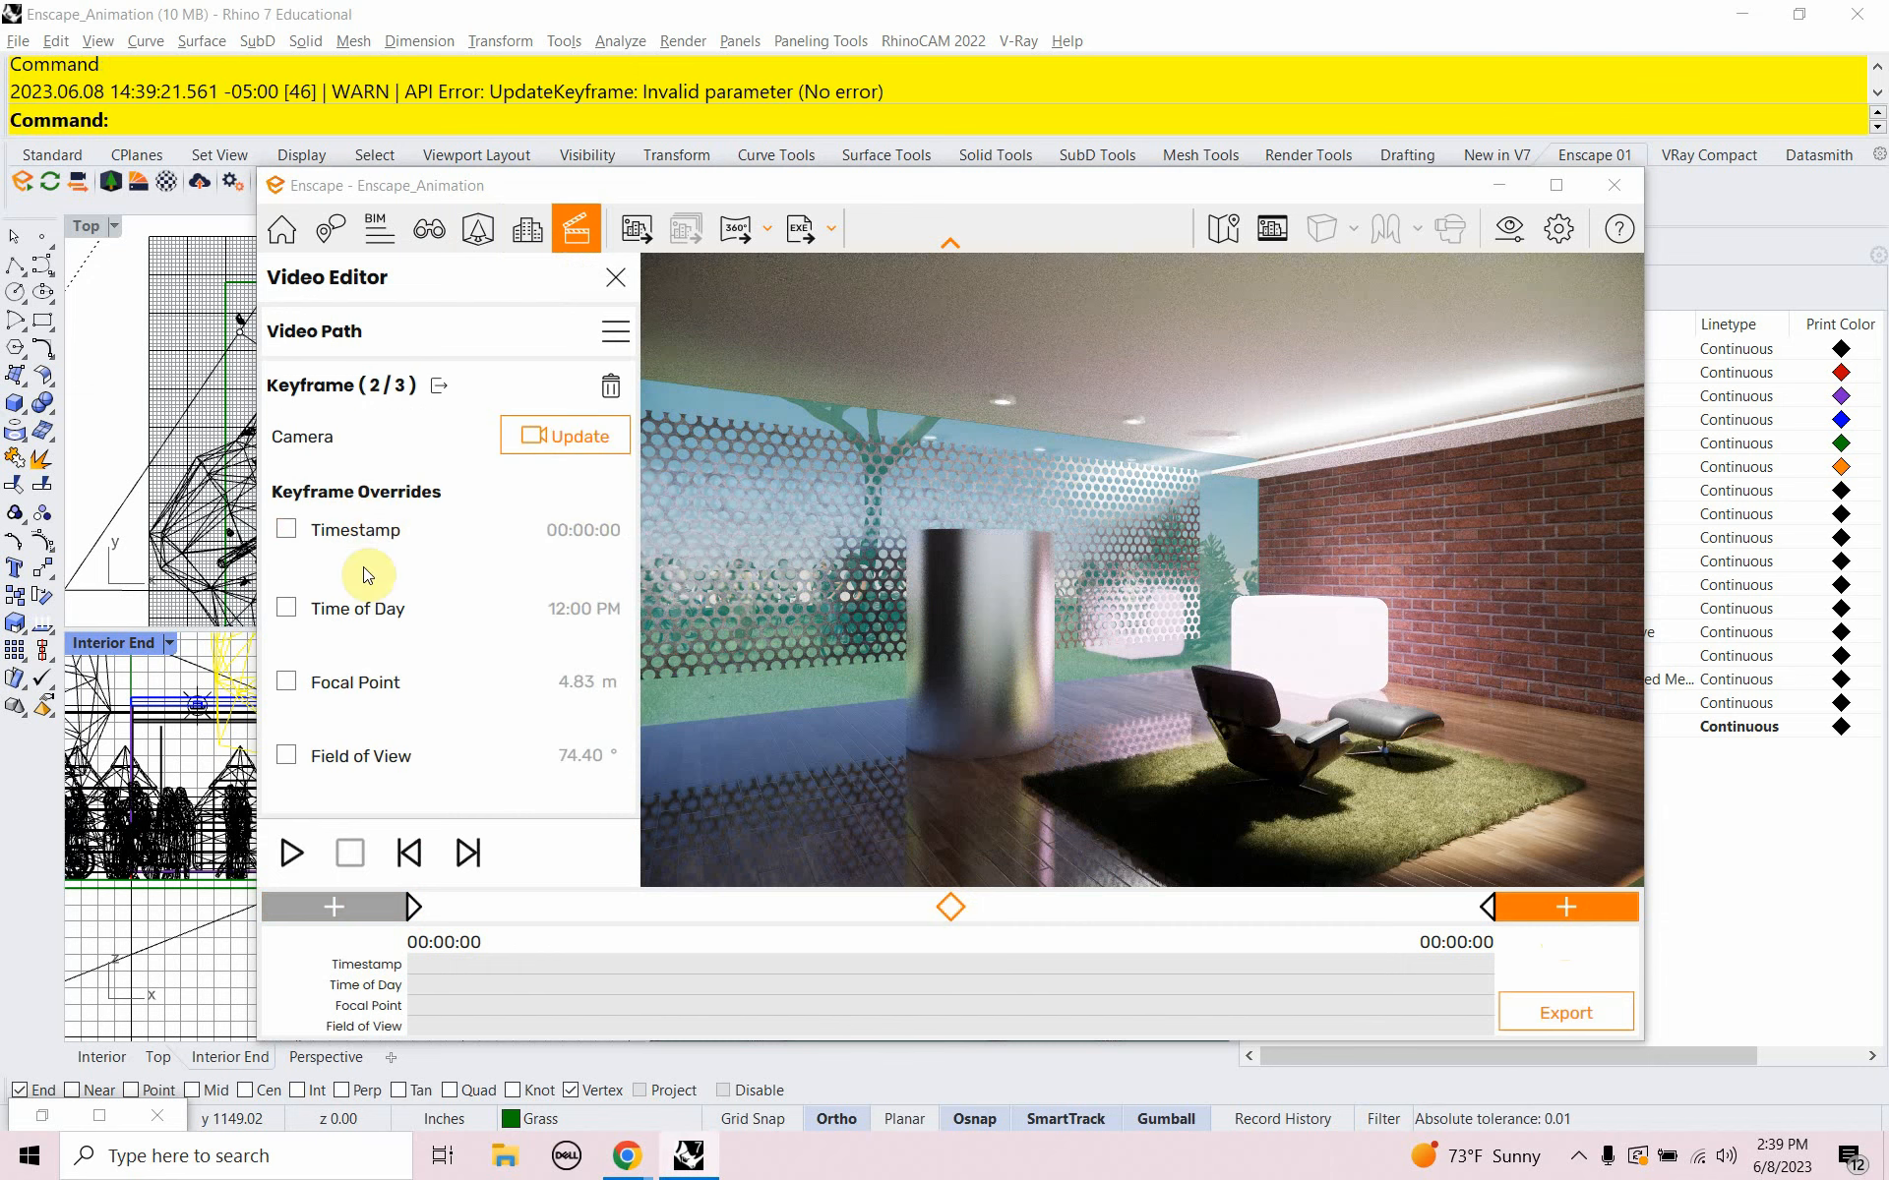
click(371, 535)
click(398, 562)
click(395, 535)
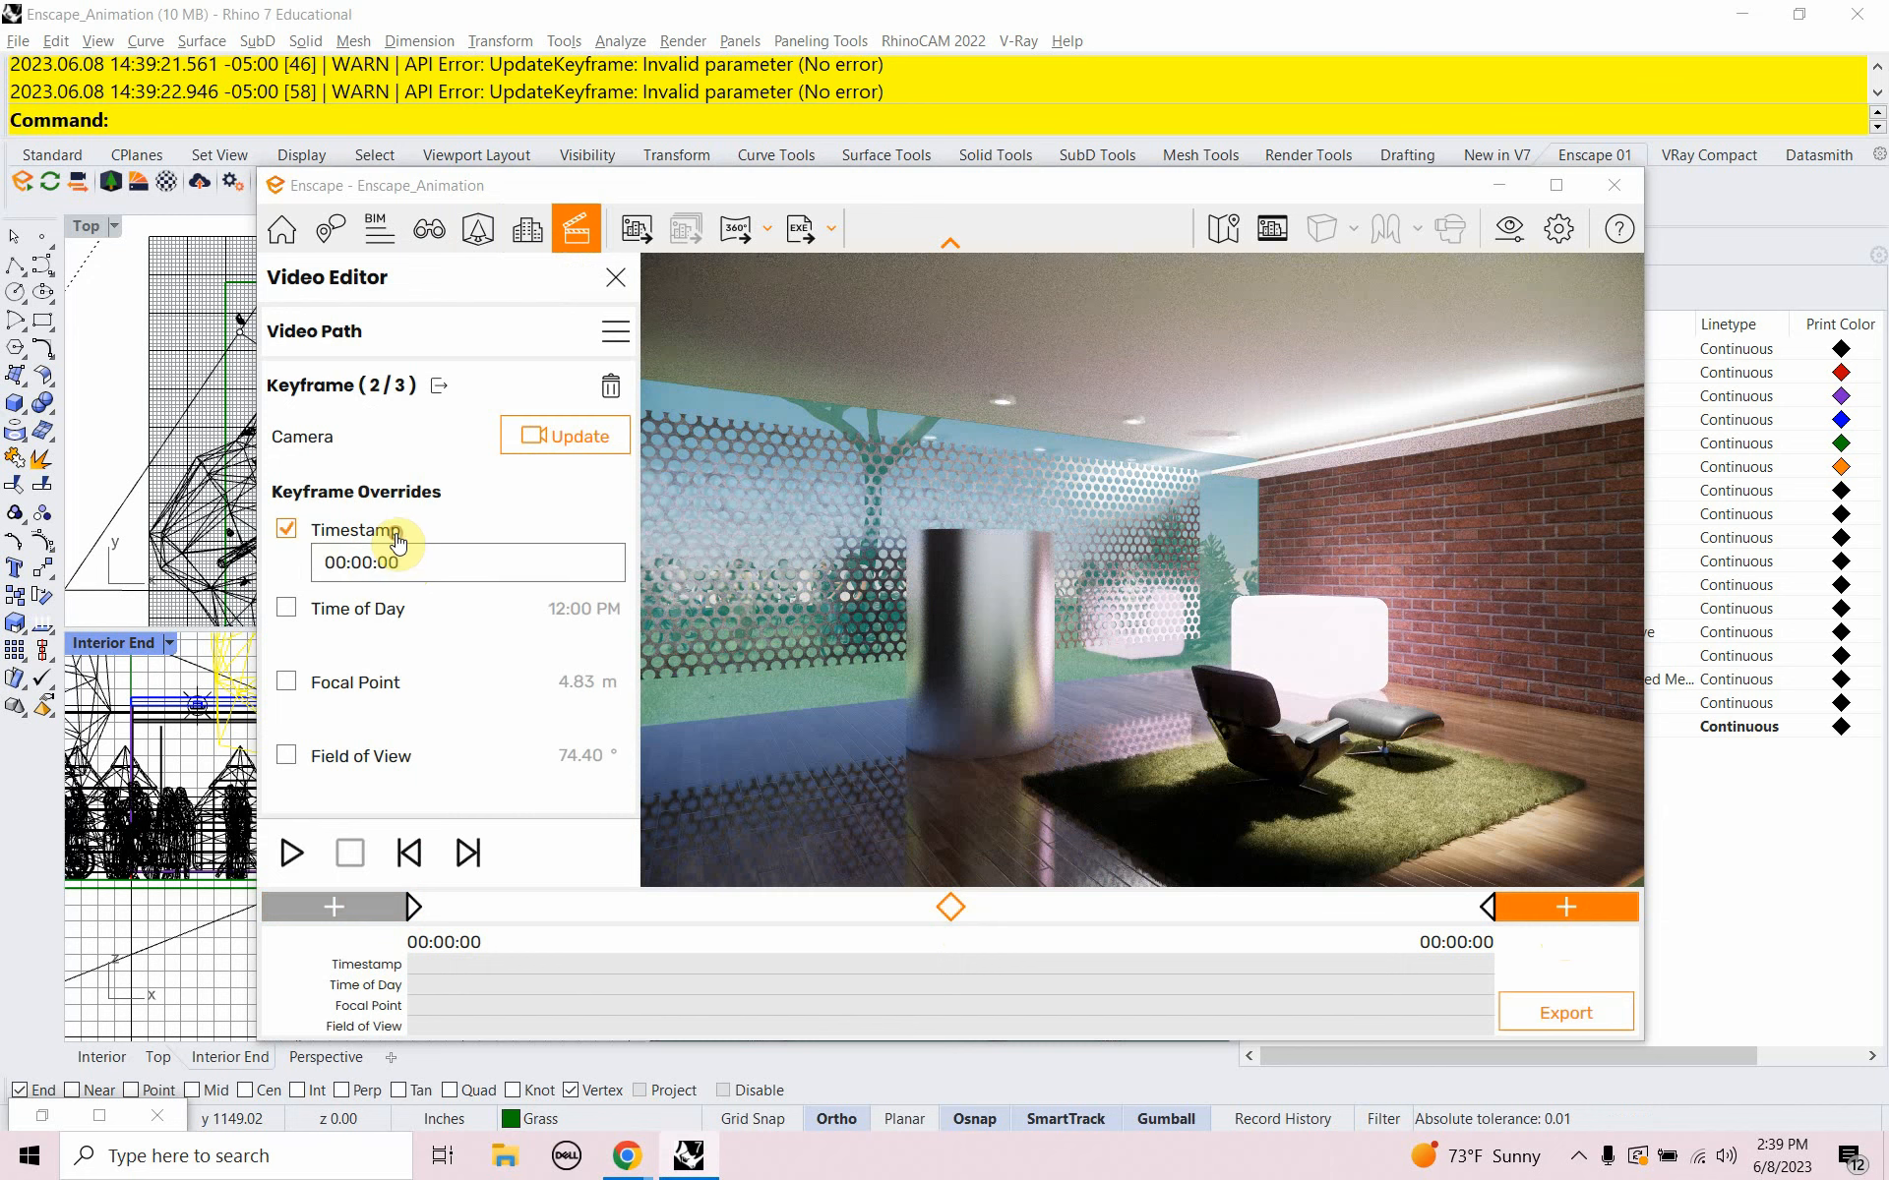
click(395, 535)
click(396, 535)
click(398, 562)
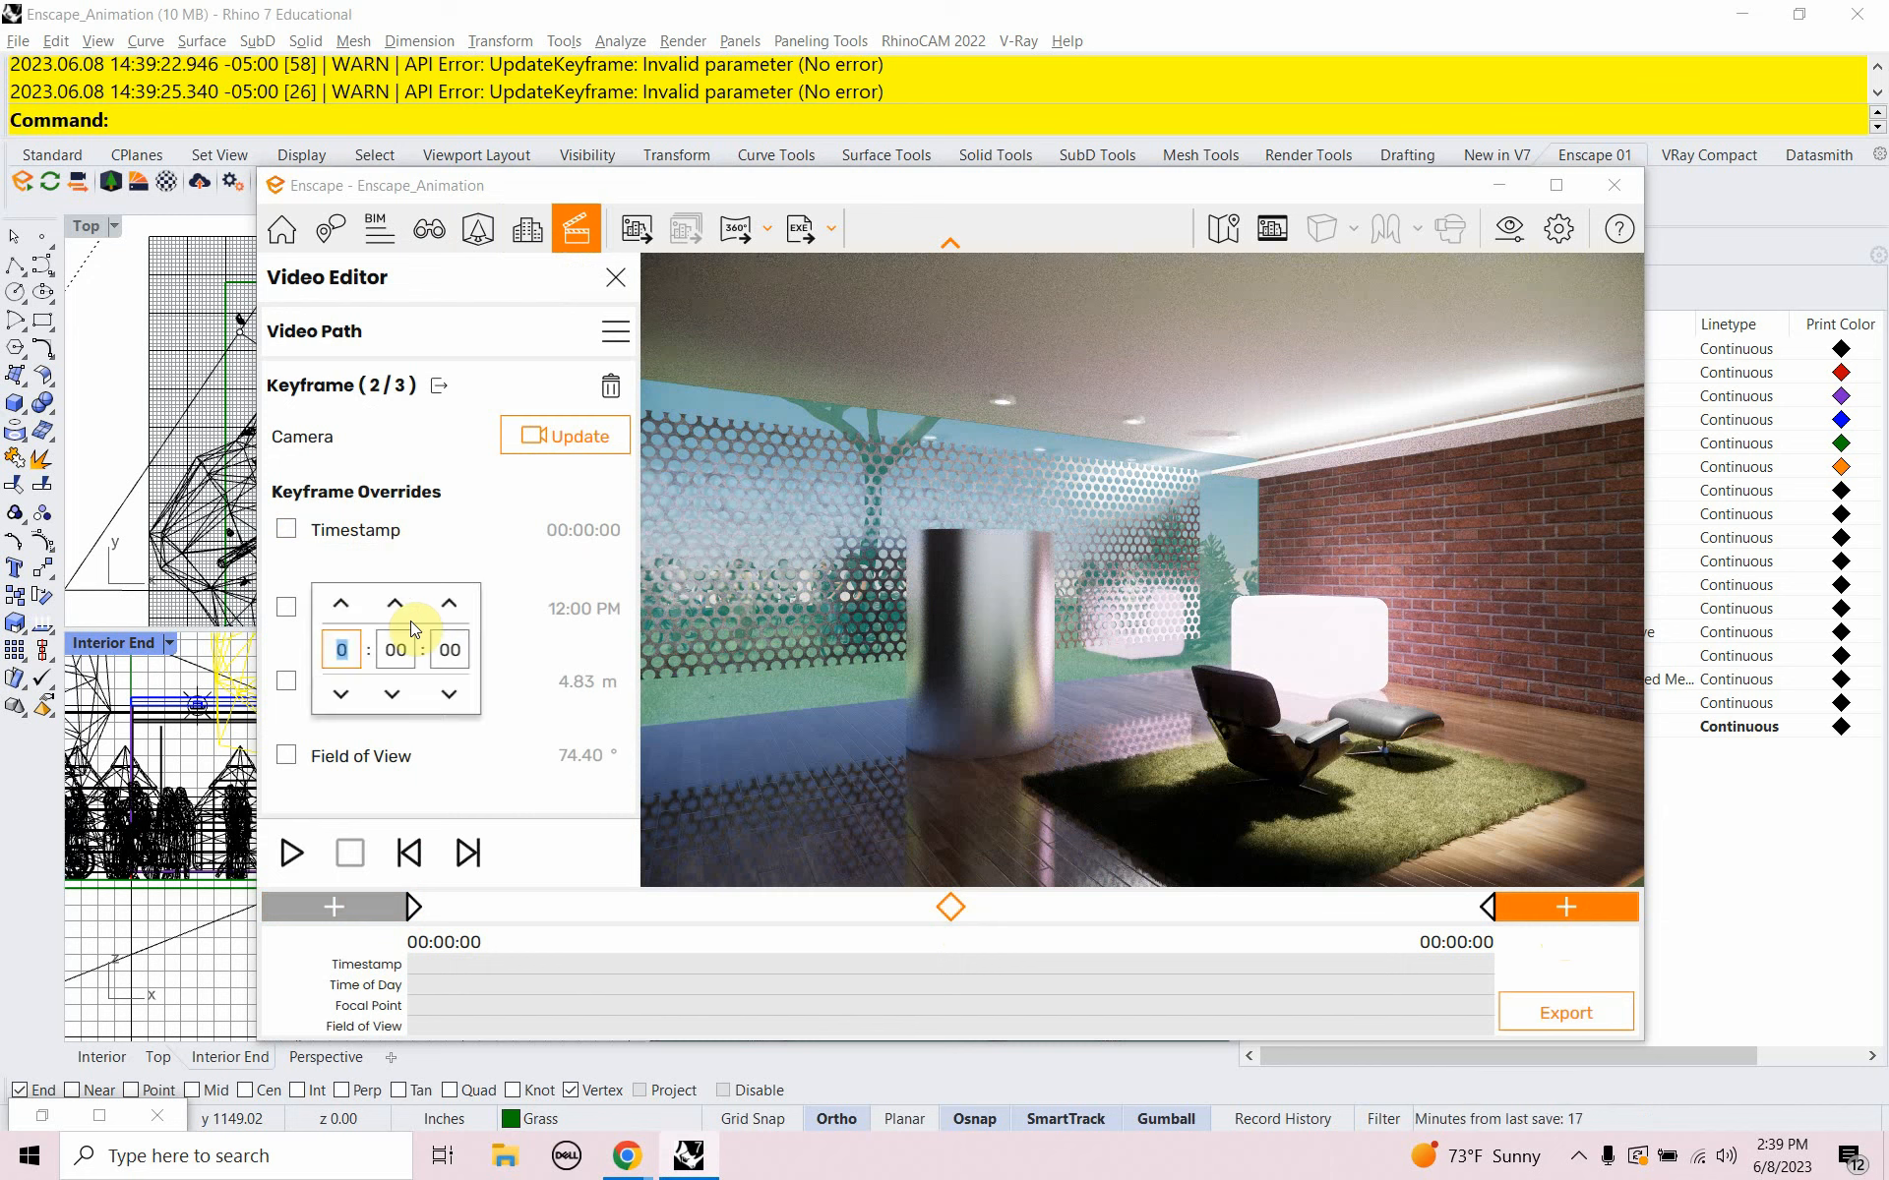
click(450, 649)
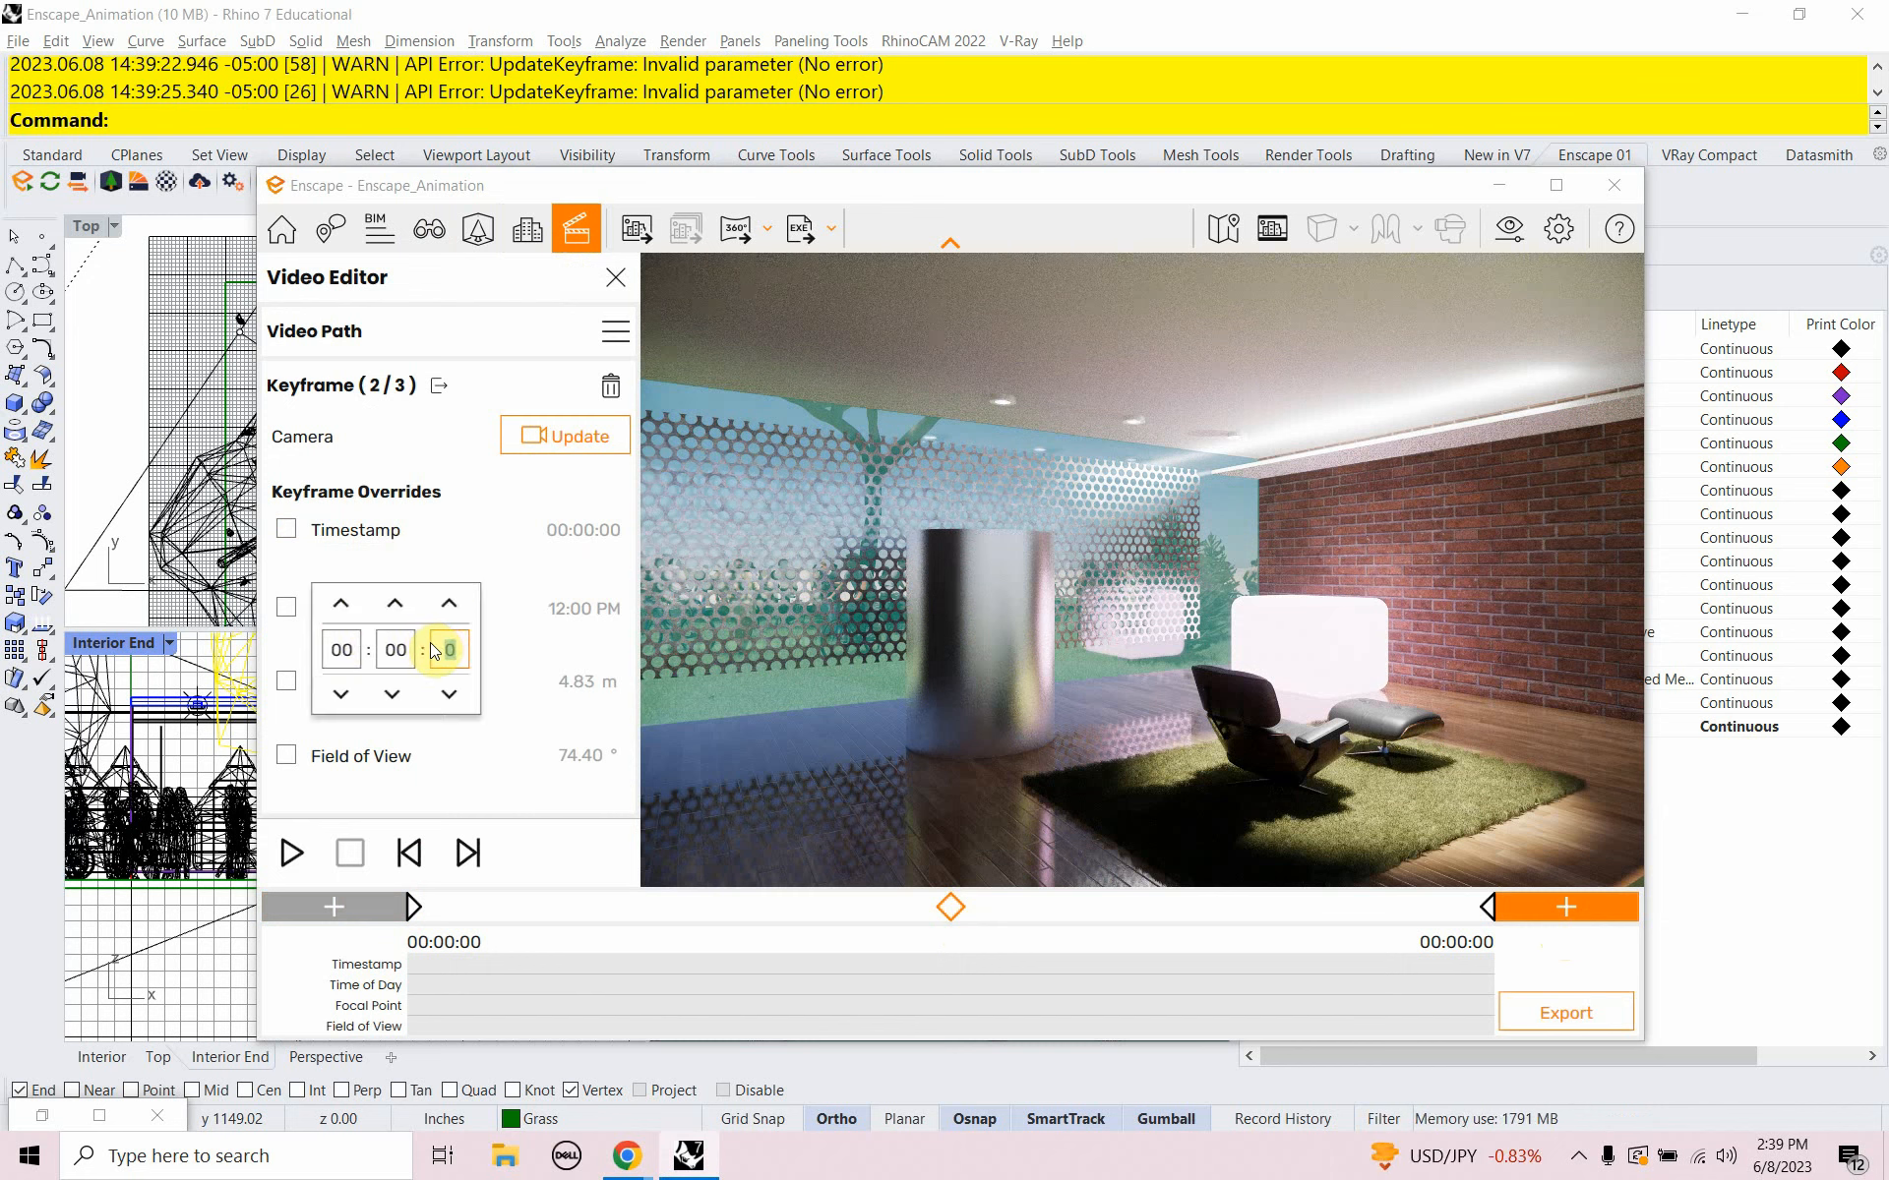
key(Return)
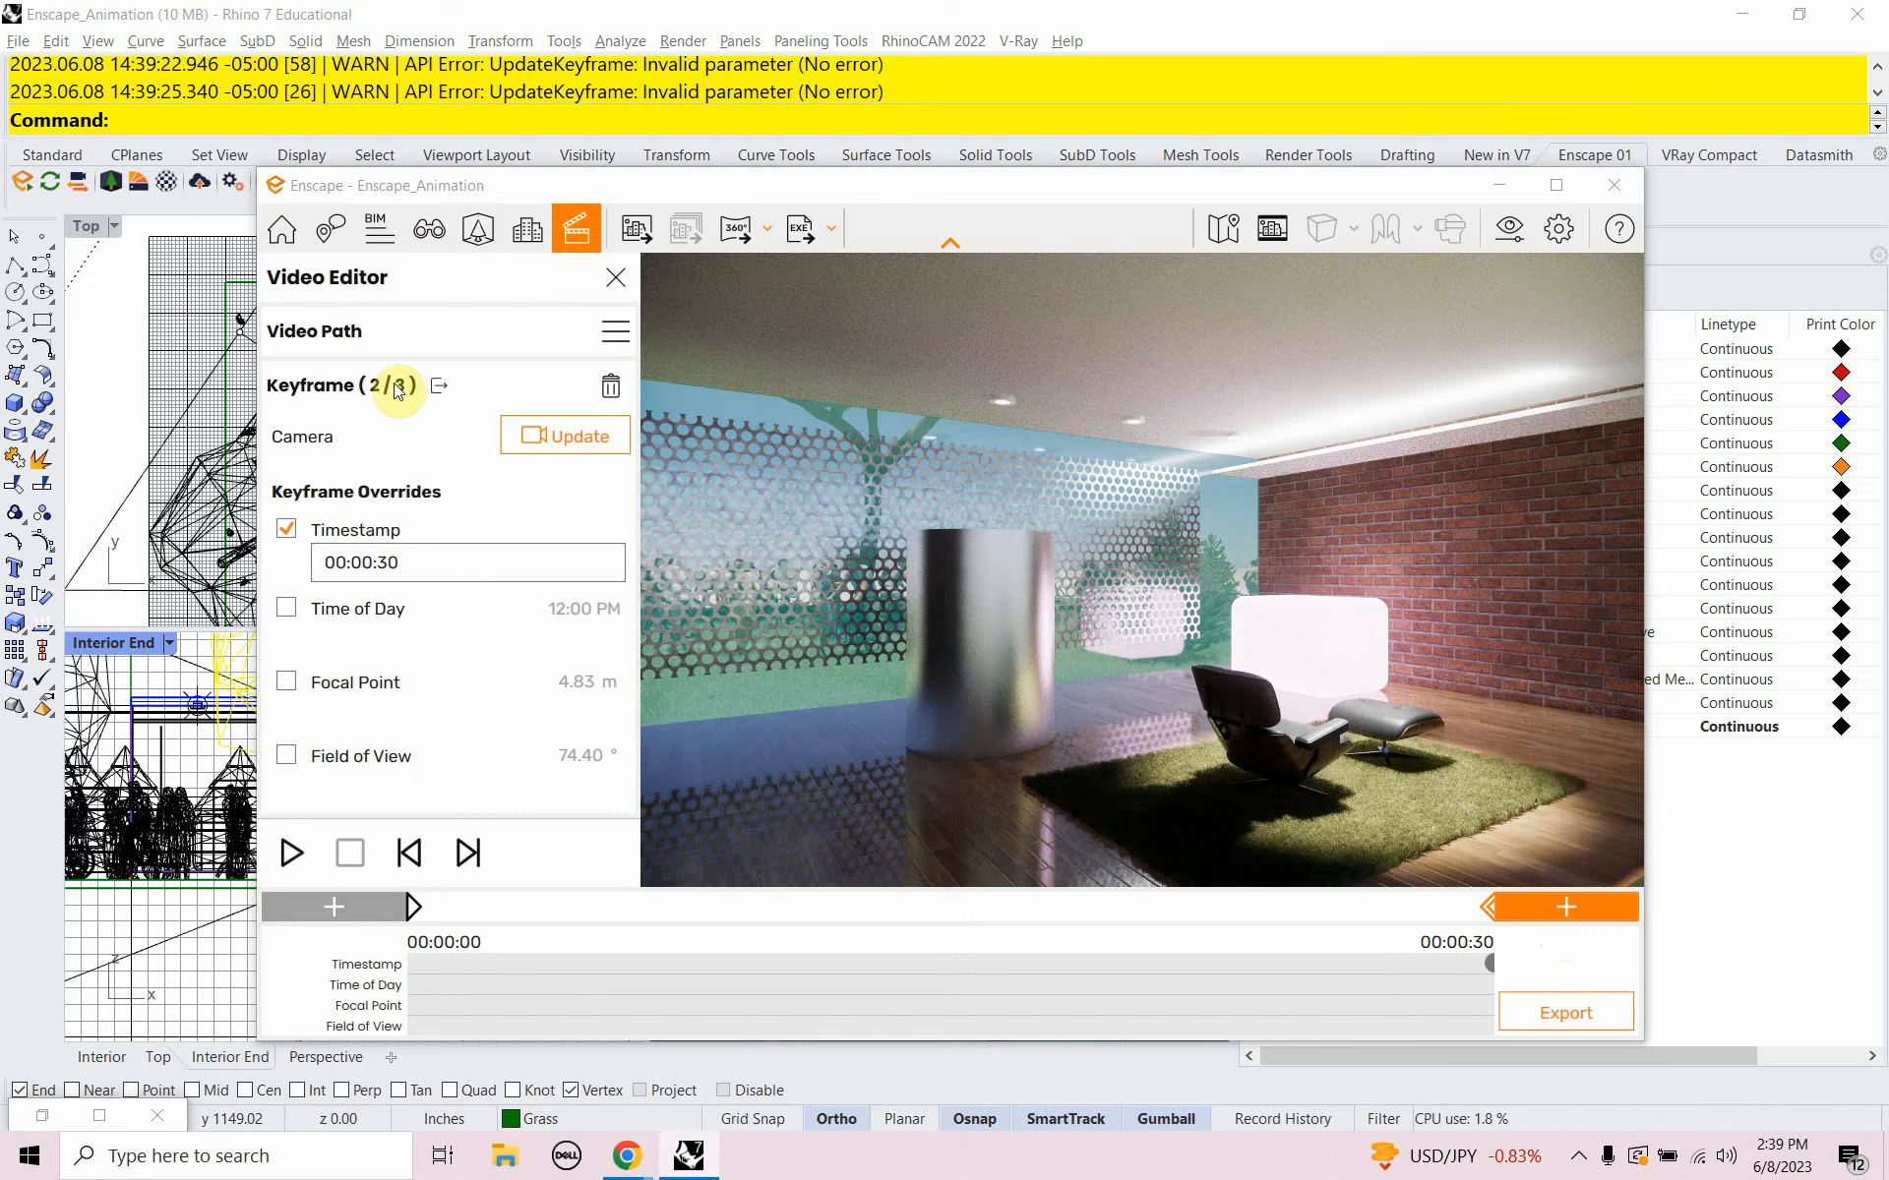
Delete the third keyframe and update the remaining end keyframe's camera to the current interior view
click(468, 850)
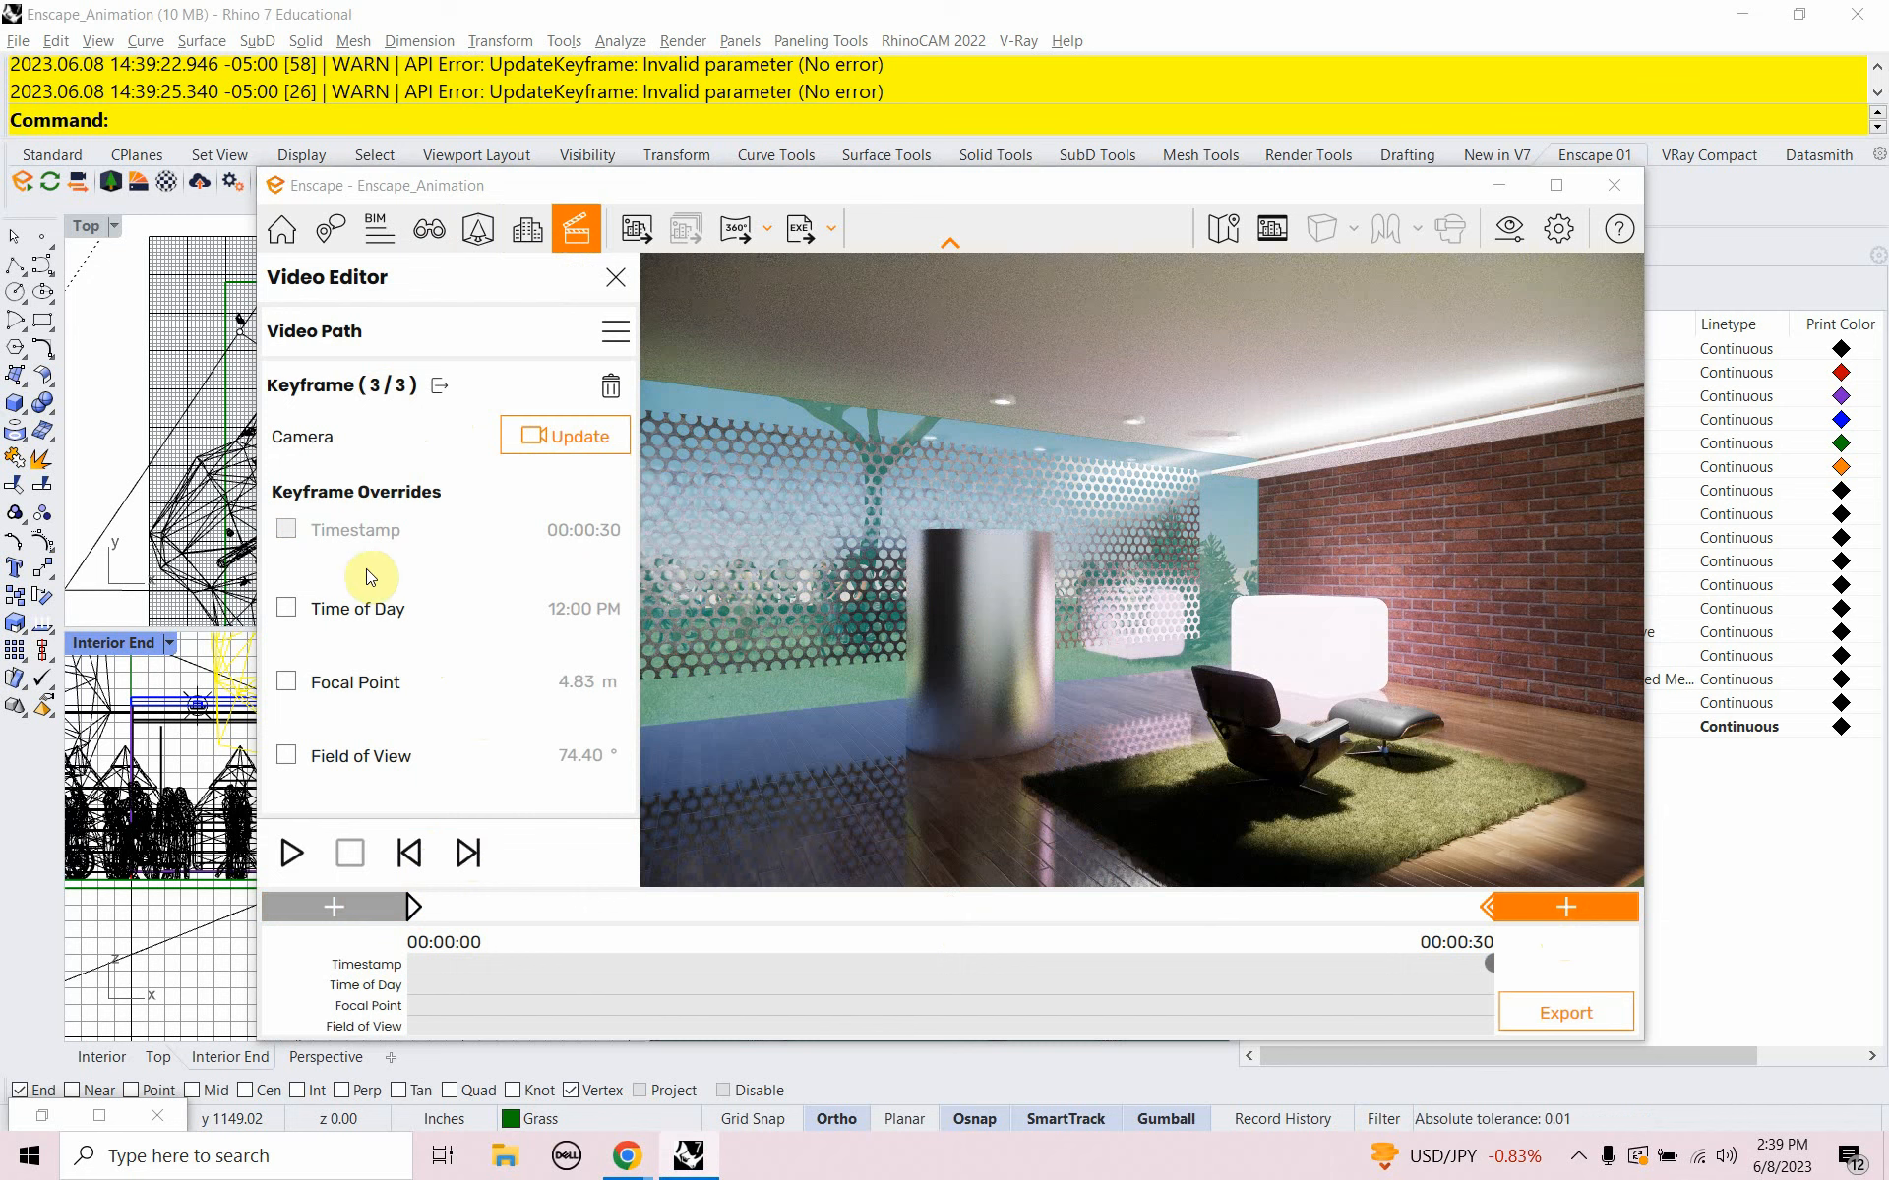
click(608, 393)
click(969, 666)
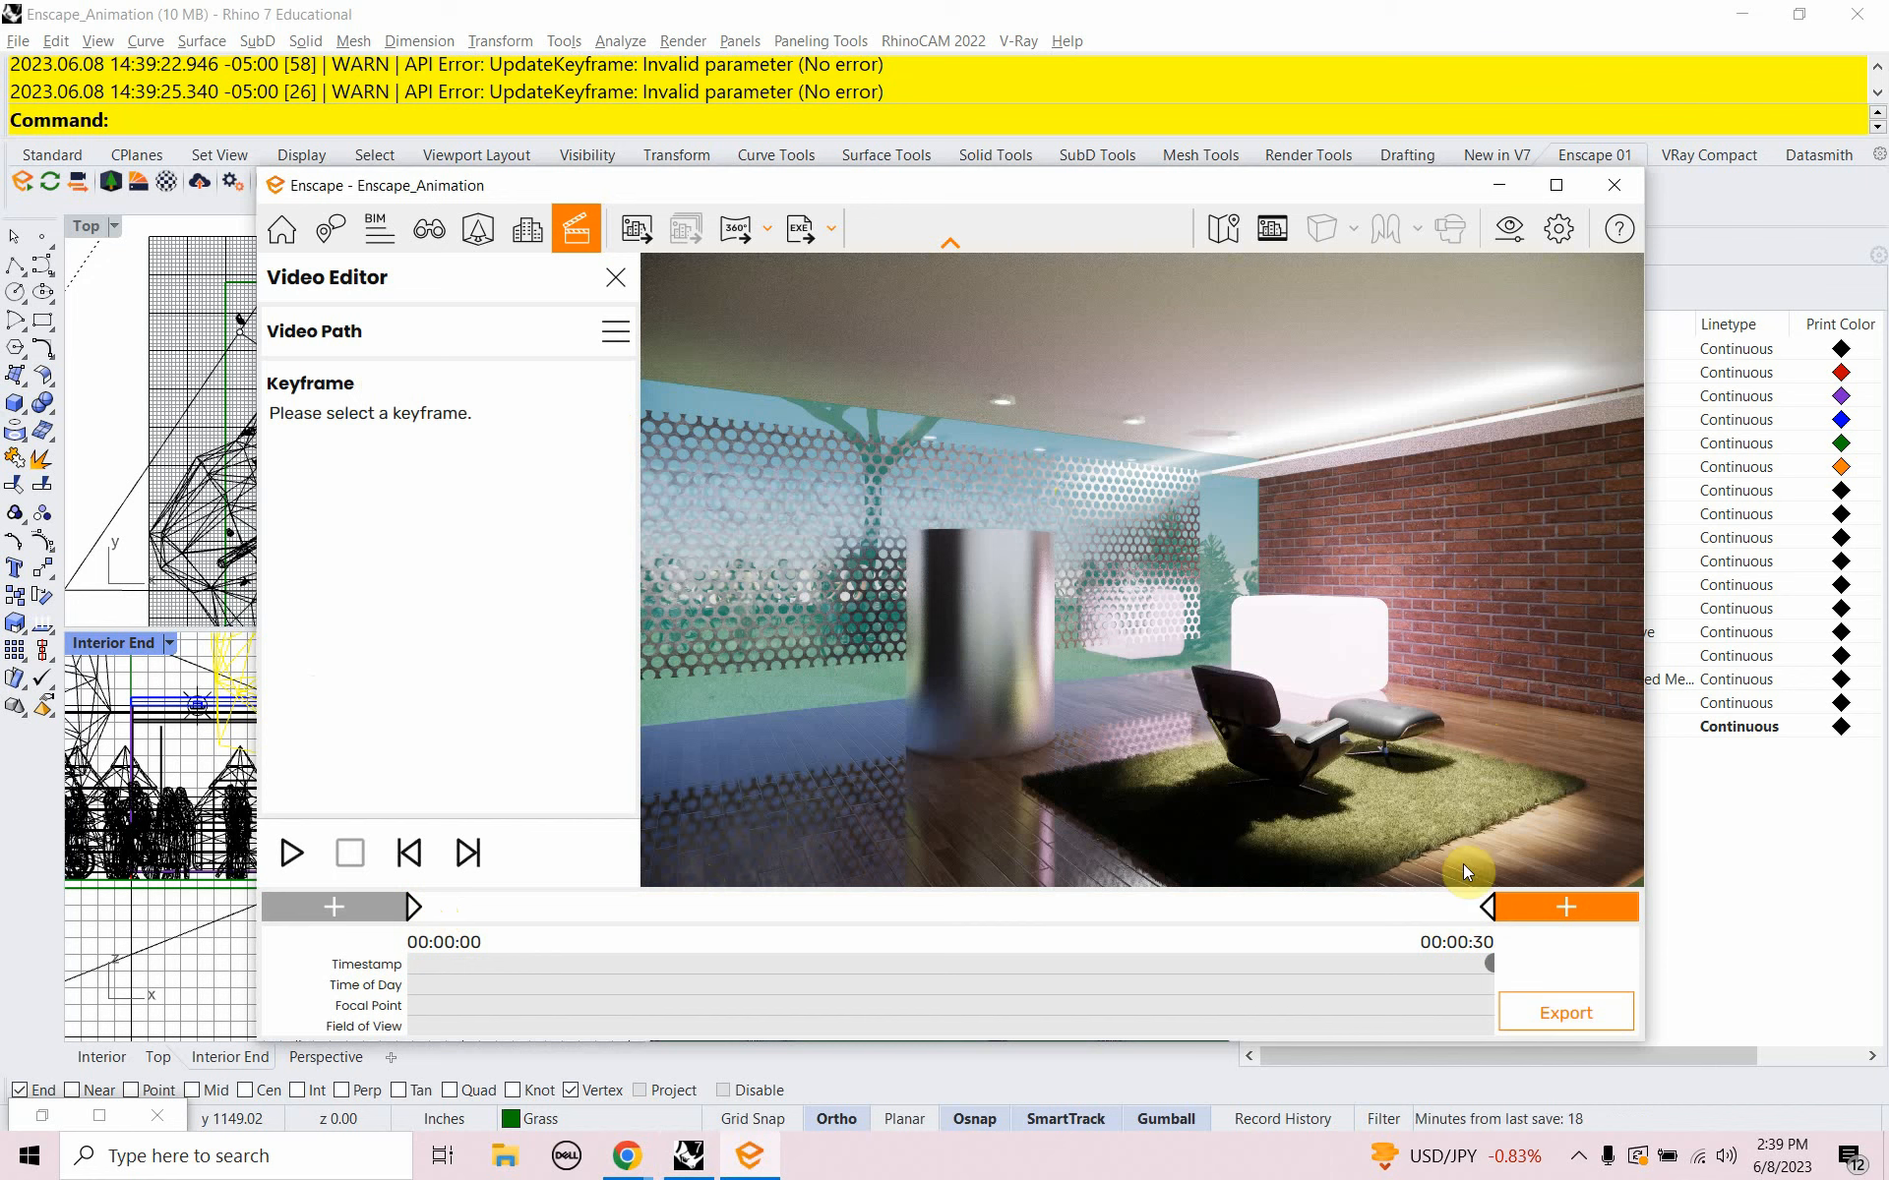
click(1485, 909)
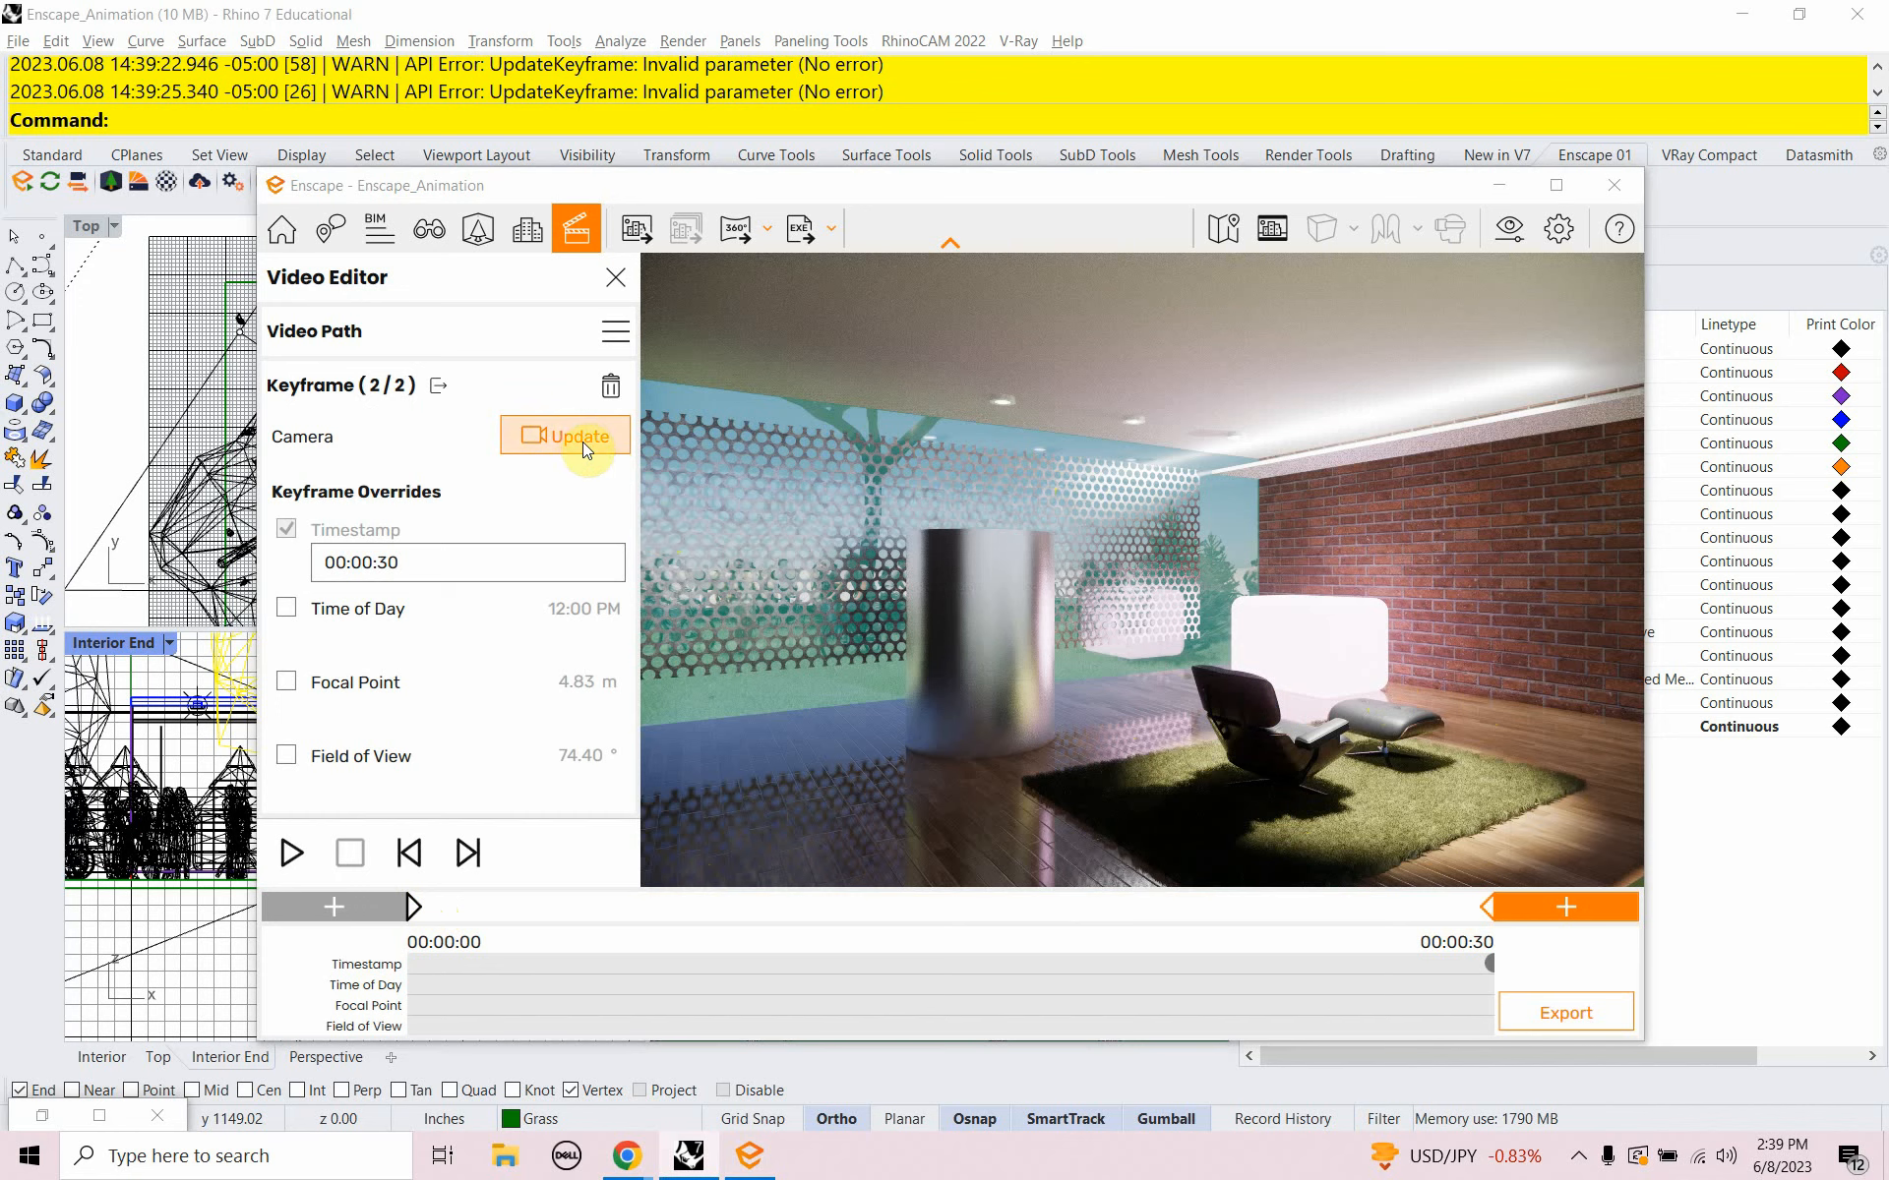
click(580, 436)
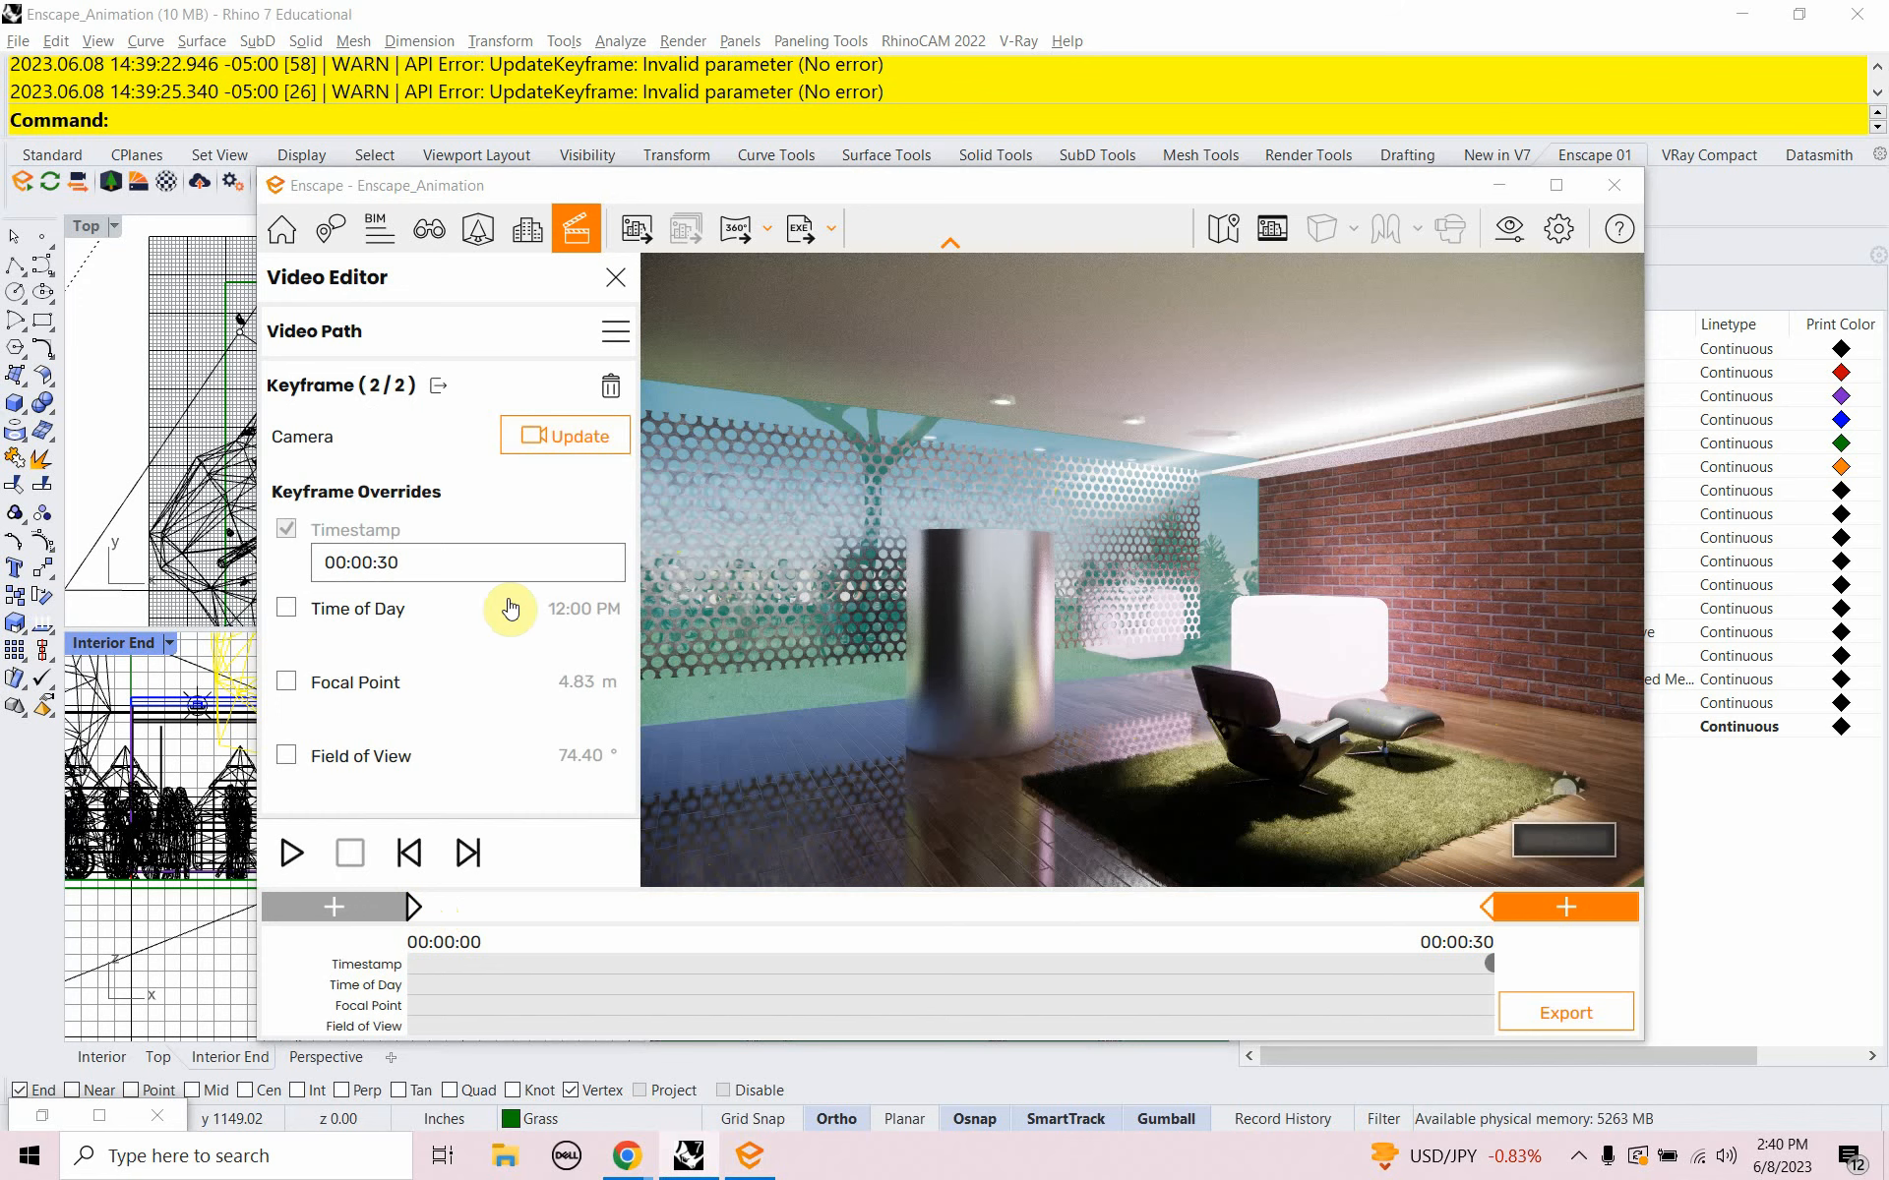
Try to update the first keyframe's camera to the saved Interior view using View Management
click(411, 908)
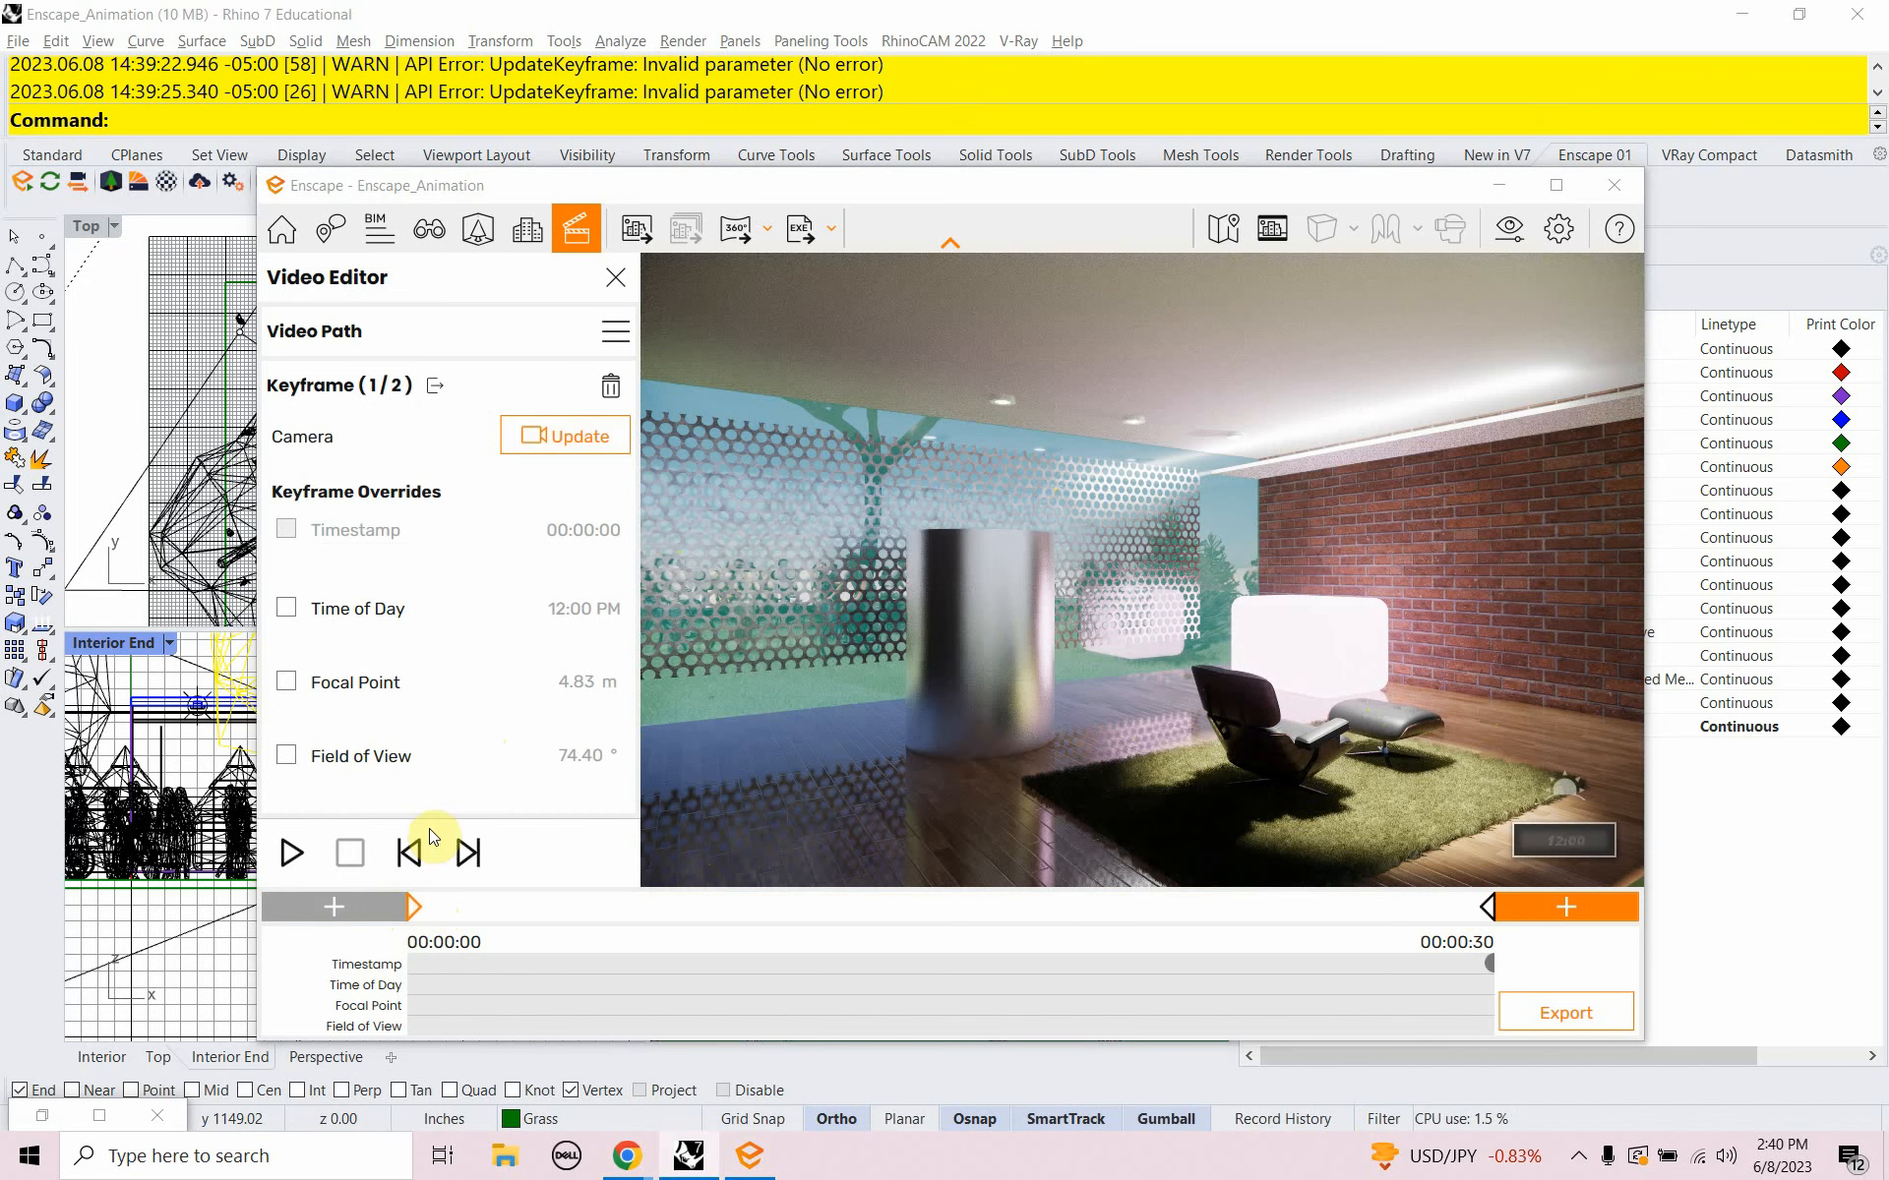
click(428, 234)
click(361, 581)
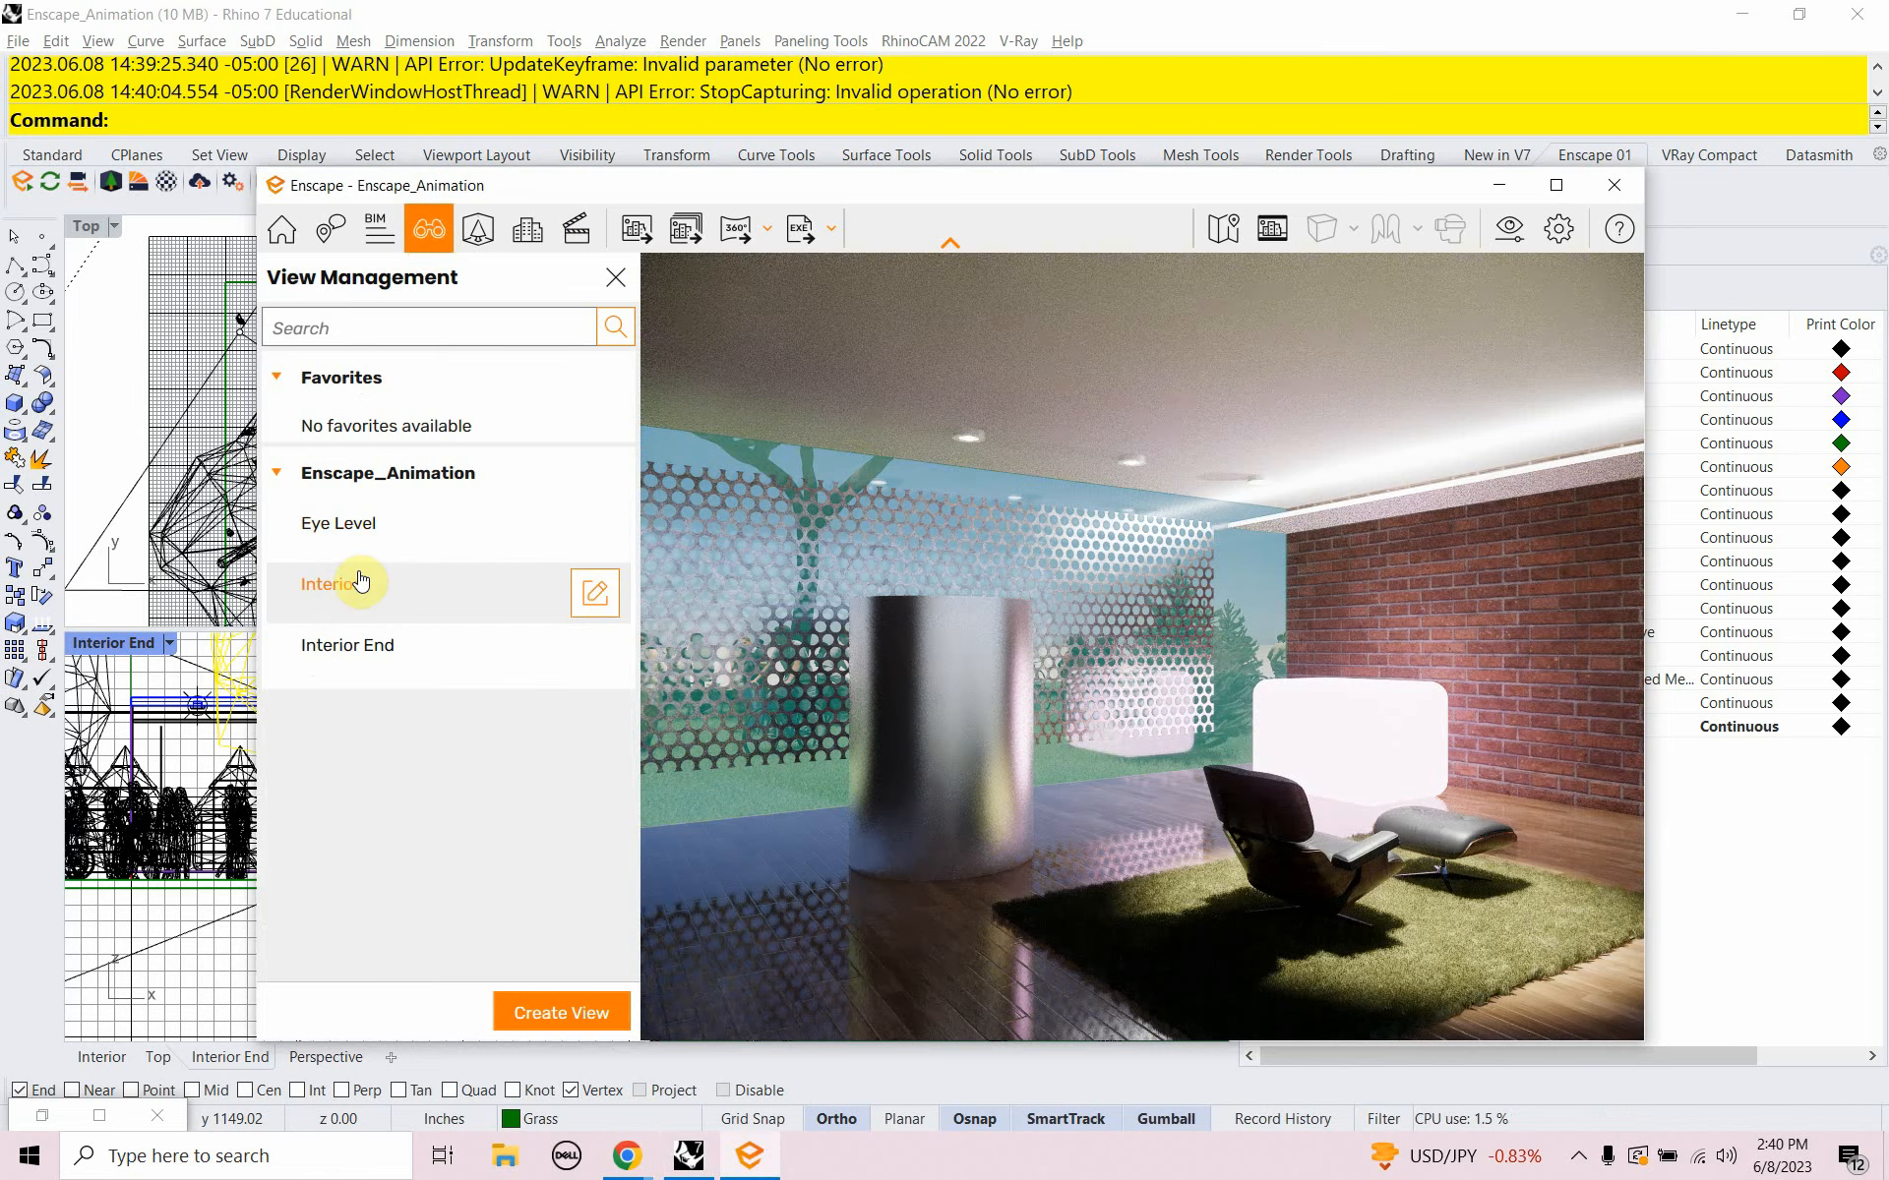
click(354, 588)
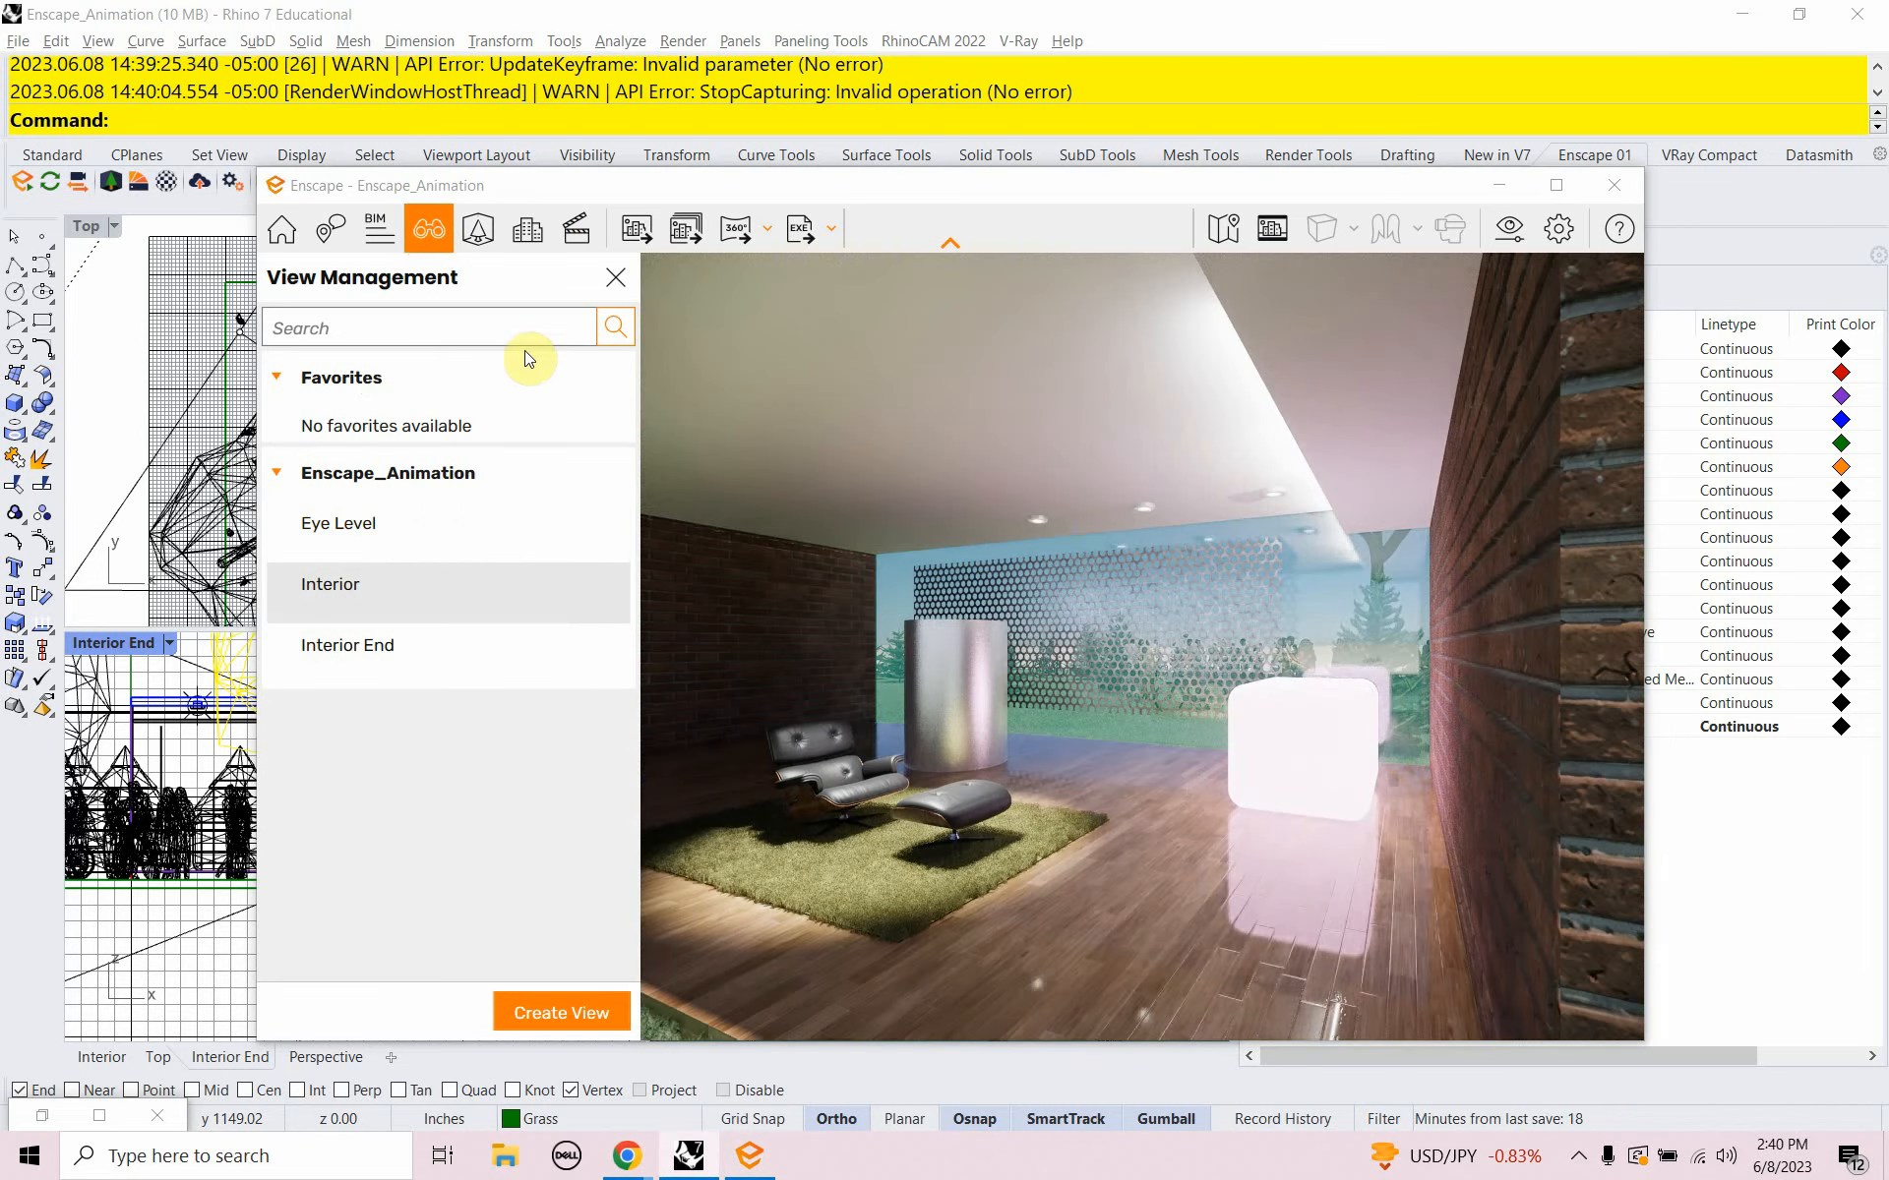
click(584, 238)
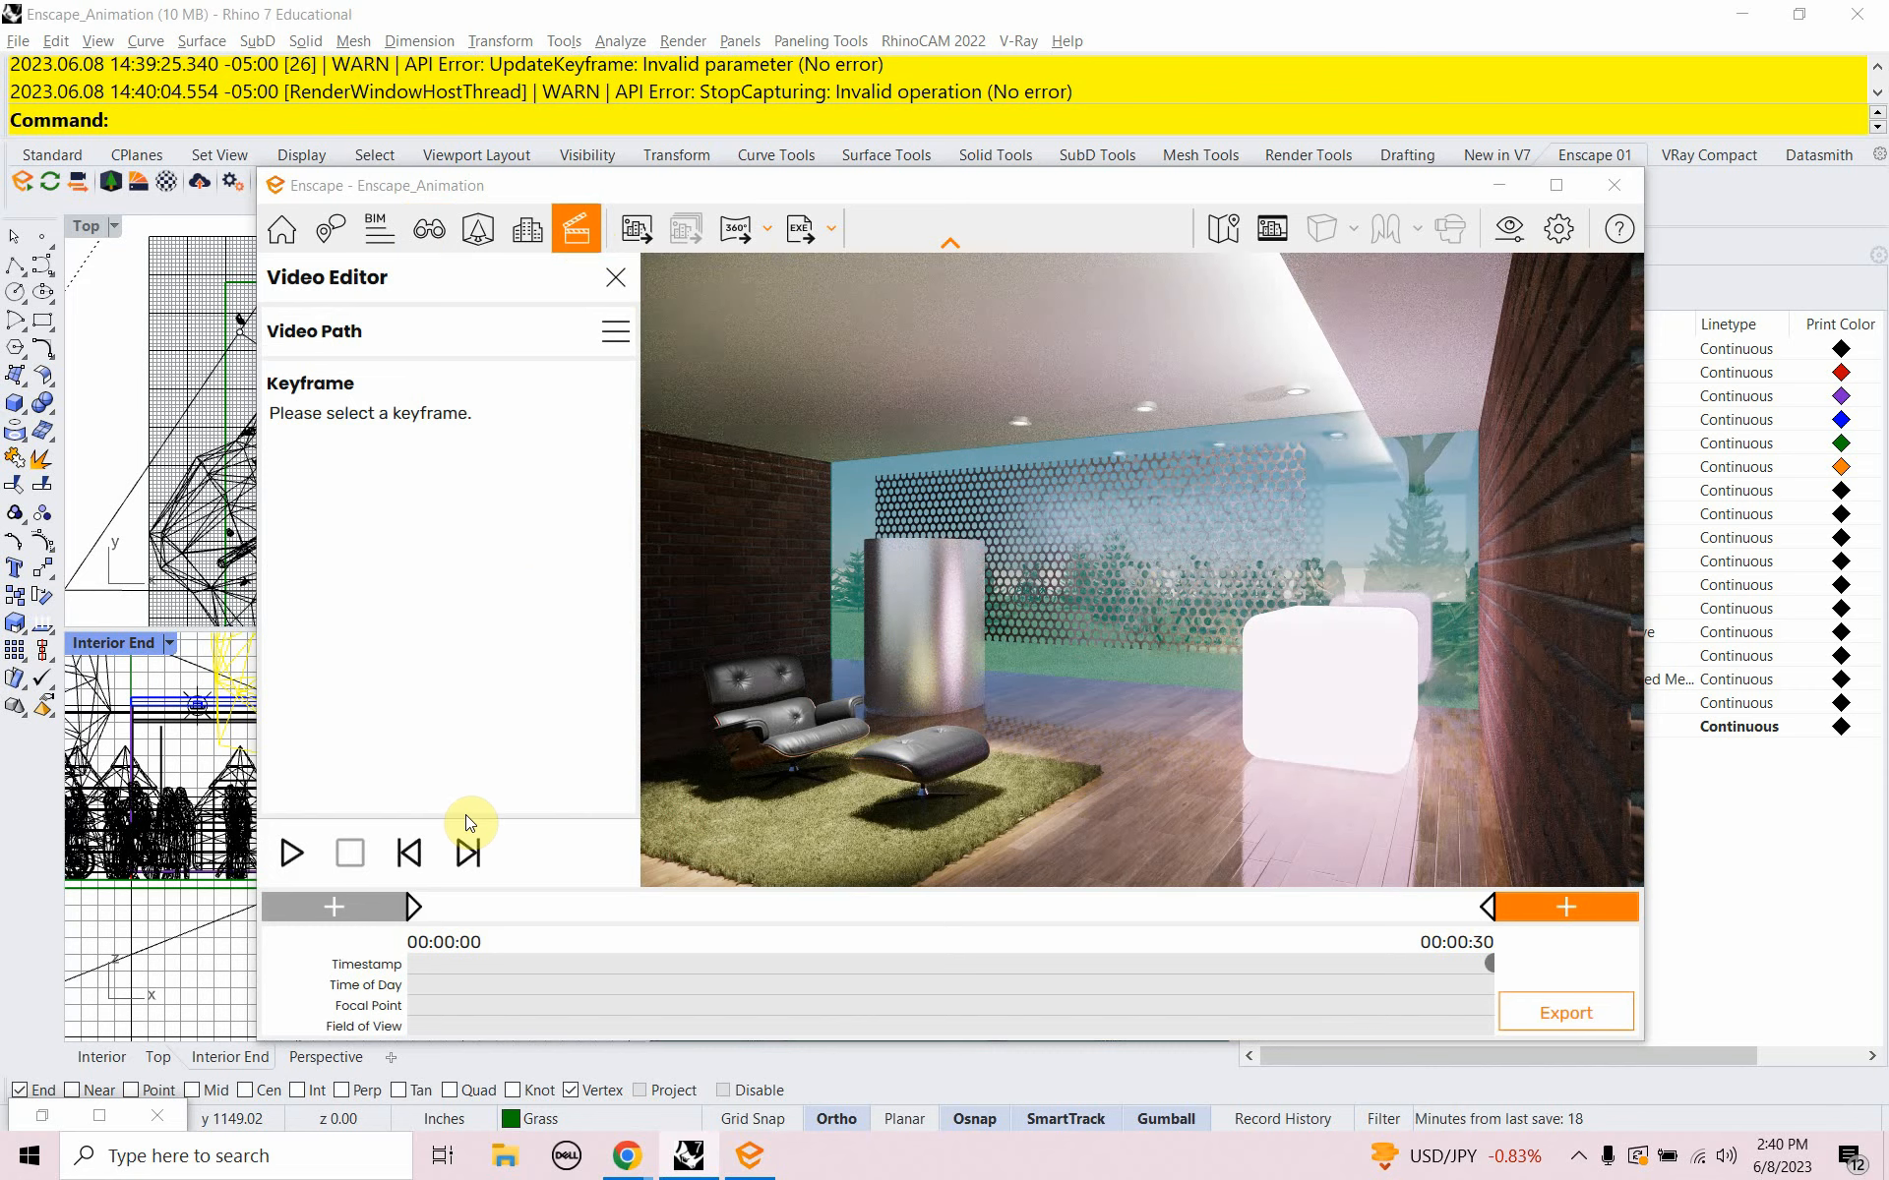
click(424, 904)
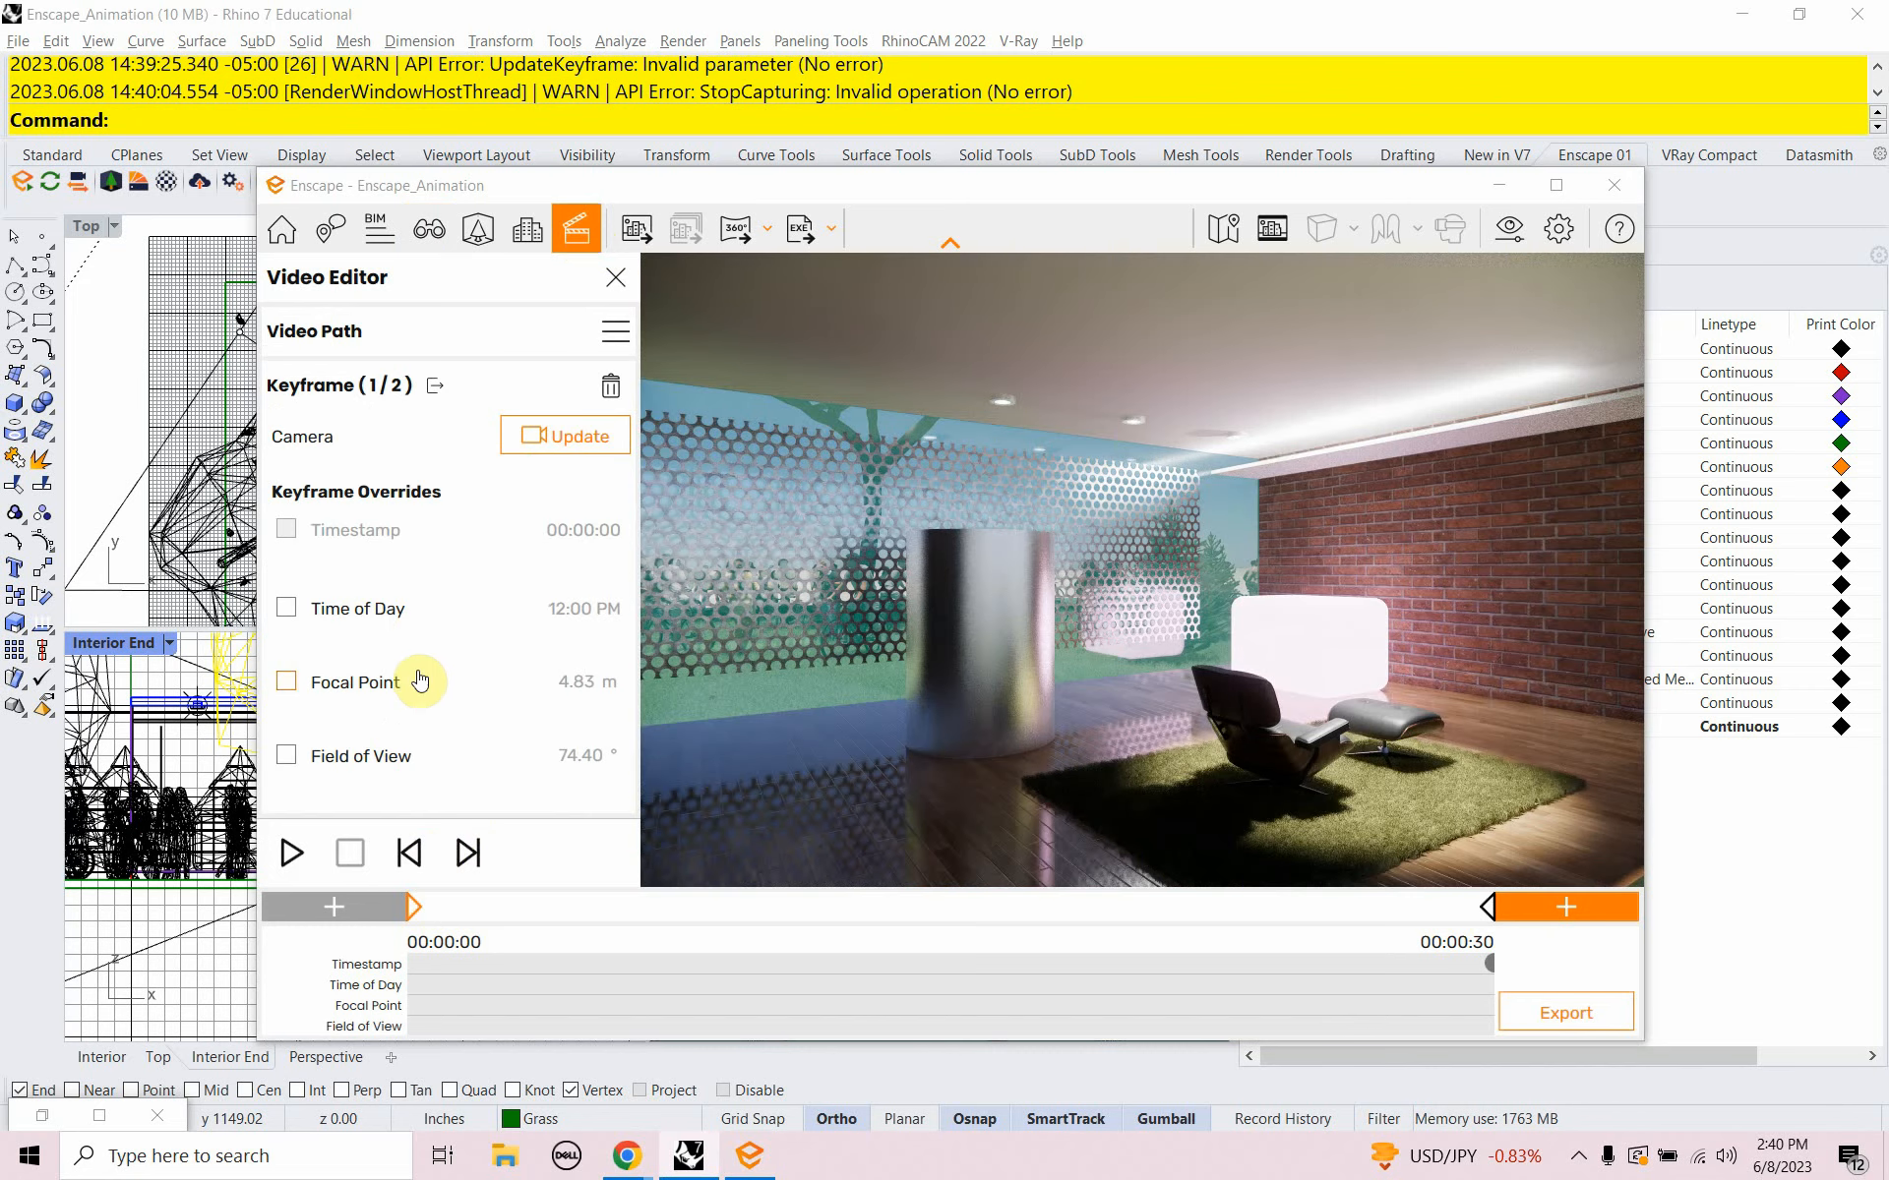
click(565, 442)
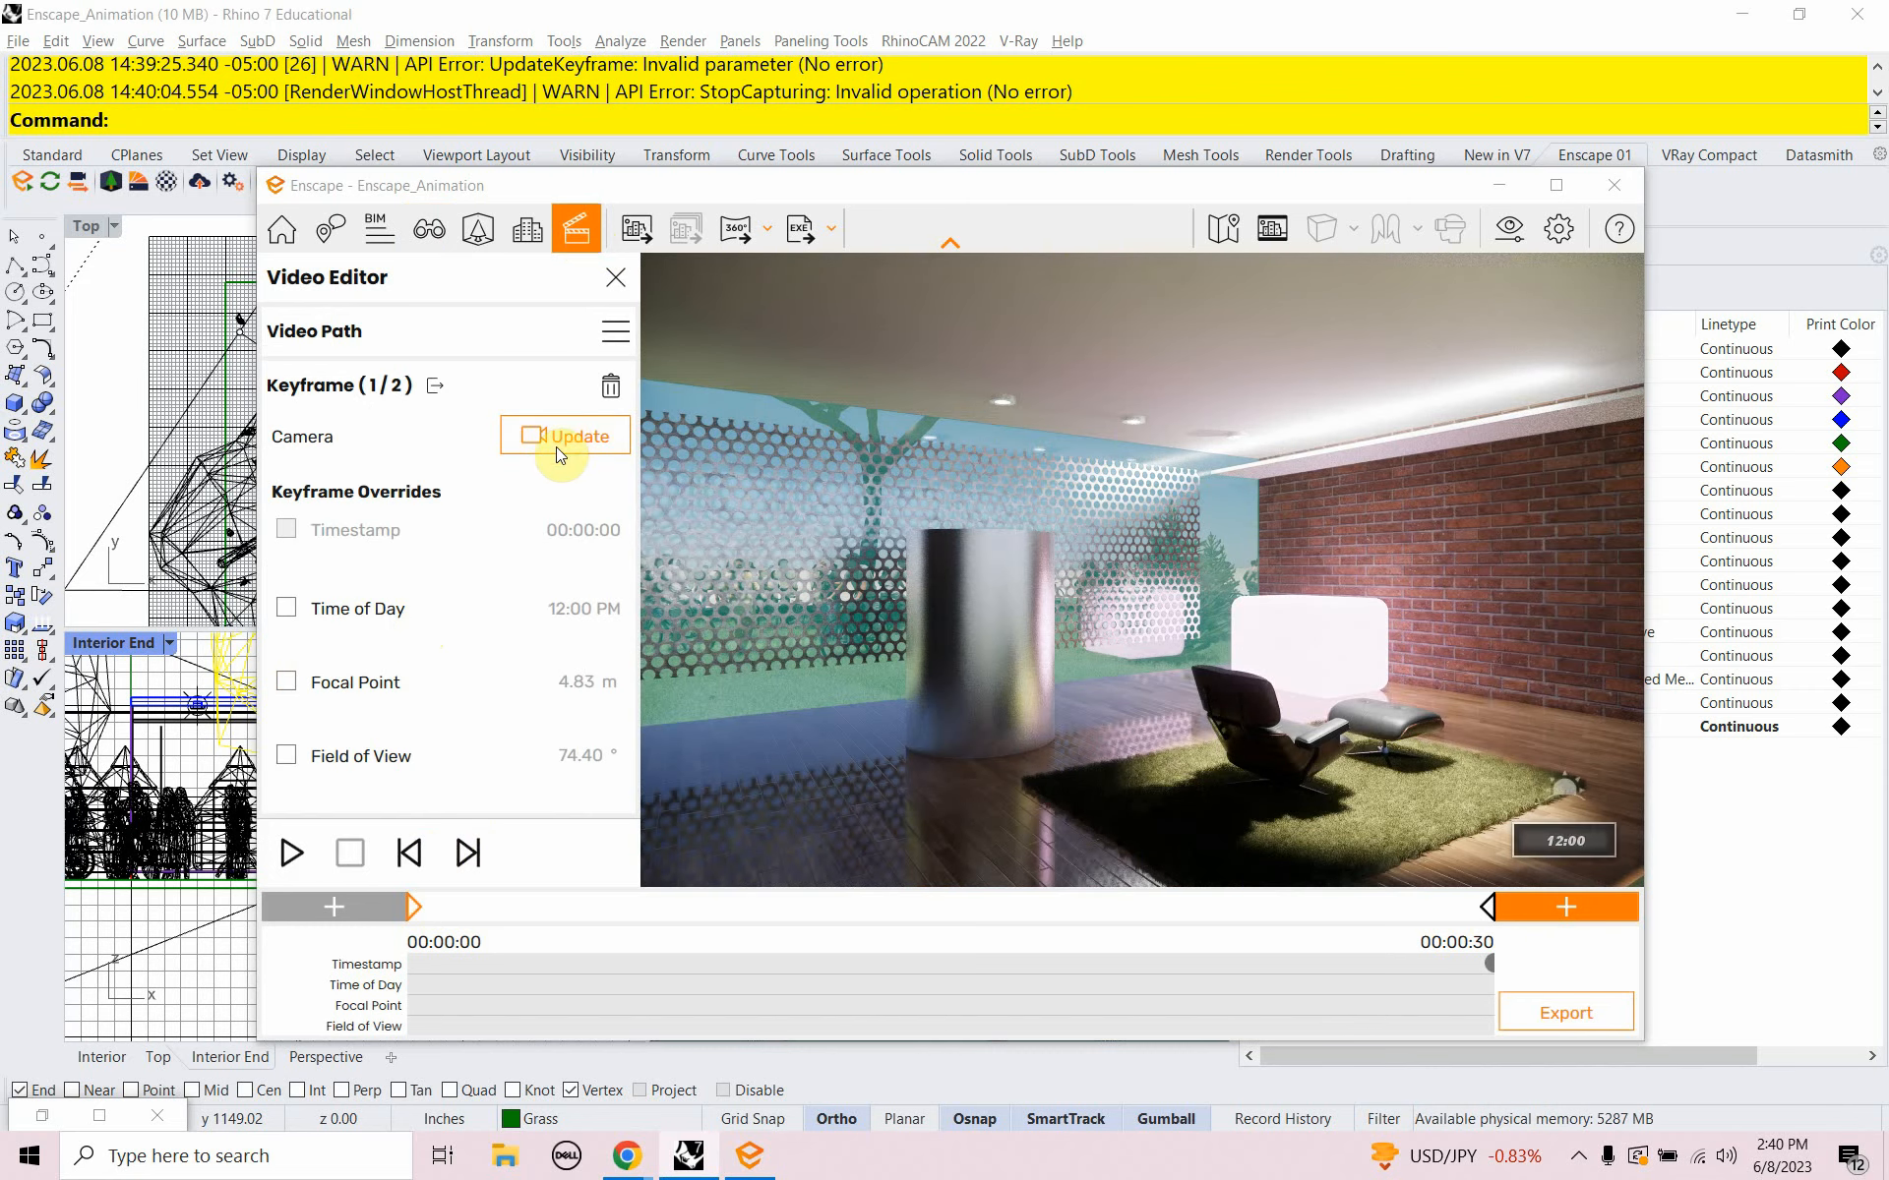
Preview the video path, stop playback and check the cameras of the last and first keyframes
click(292, 852)
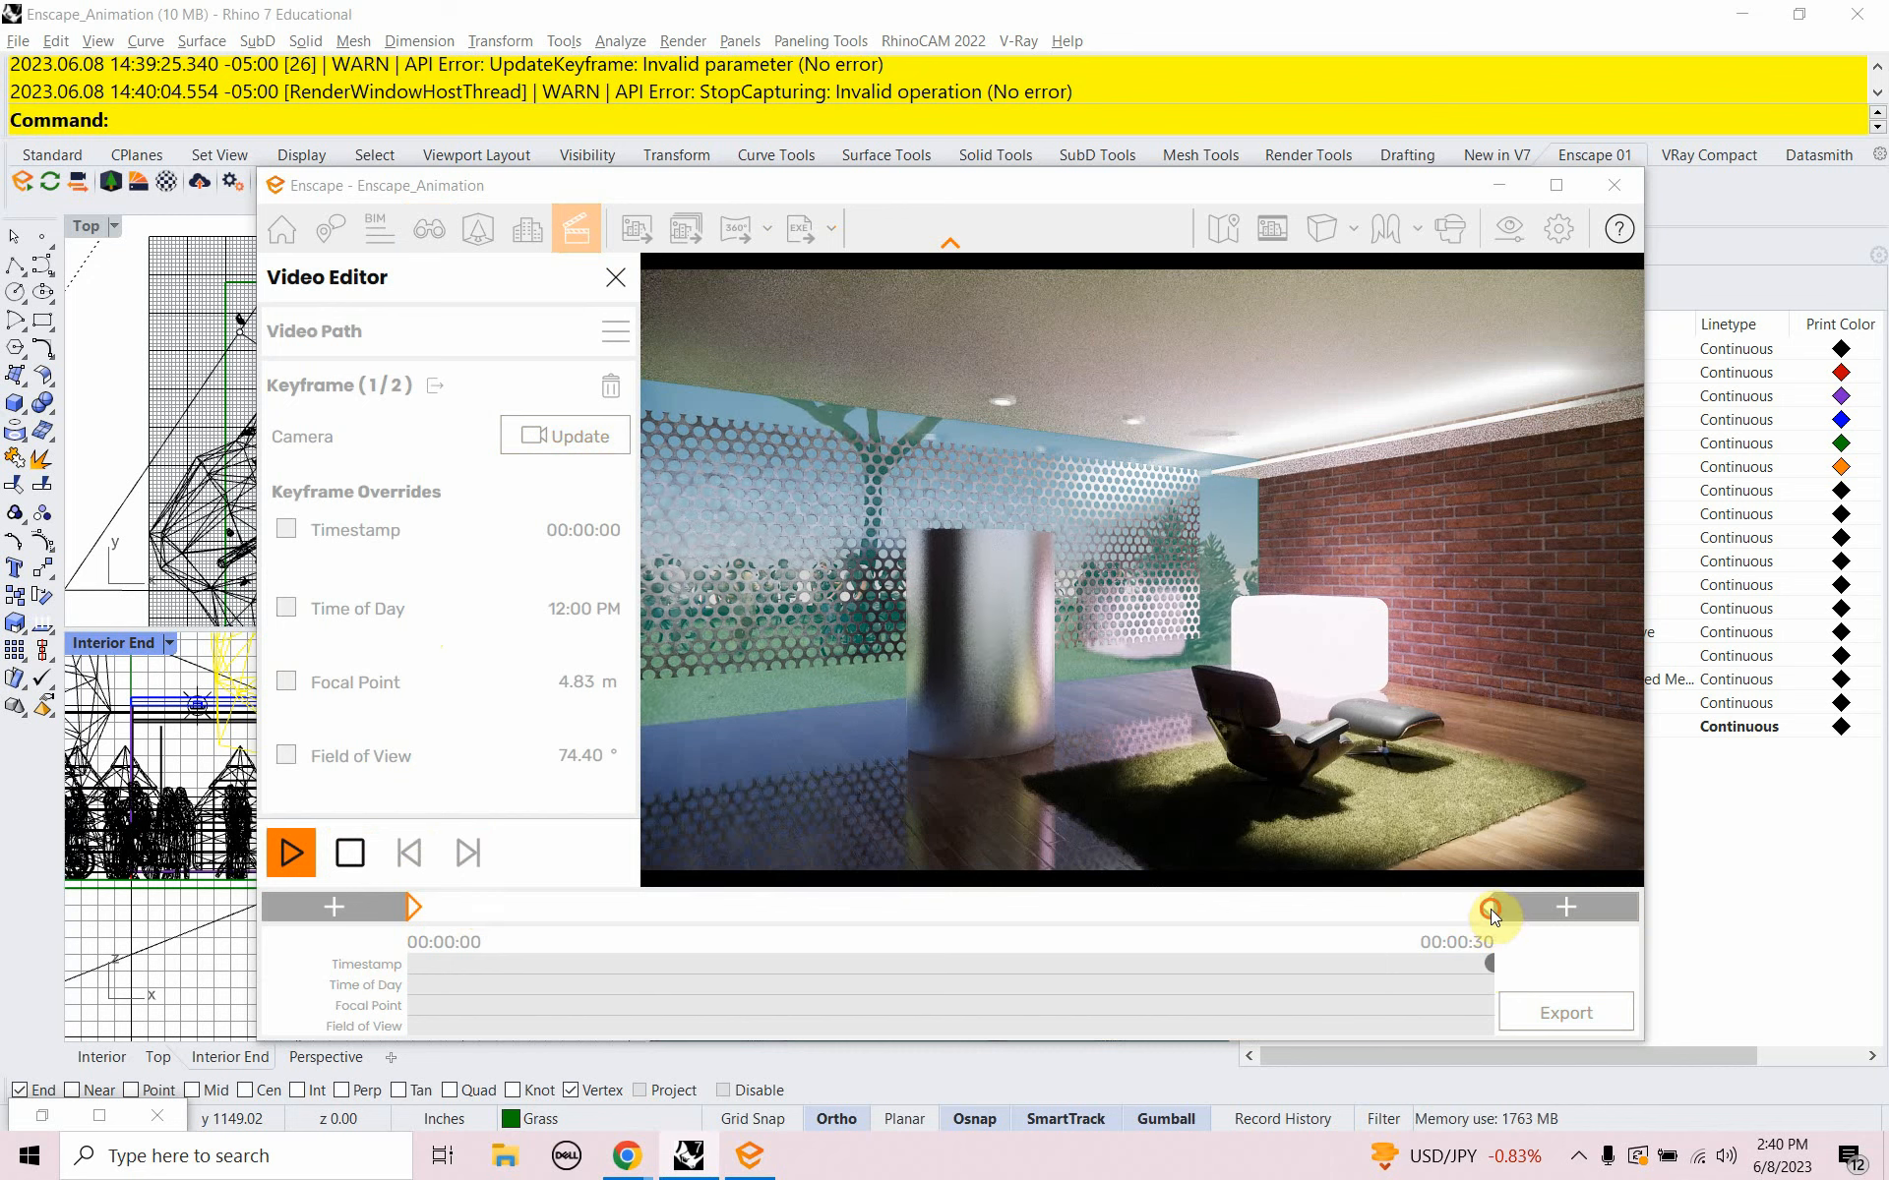
click(350, 853)
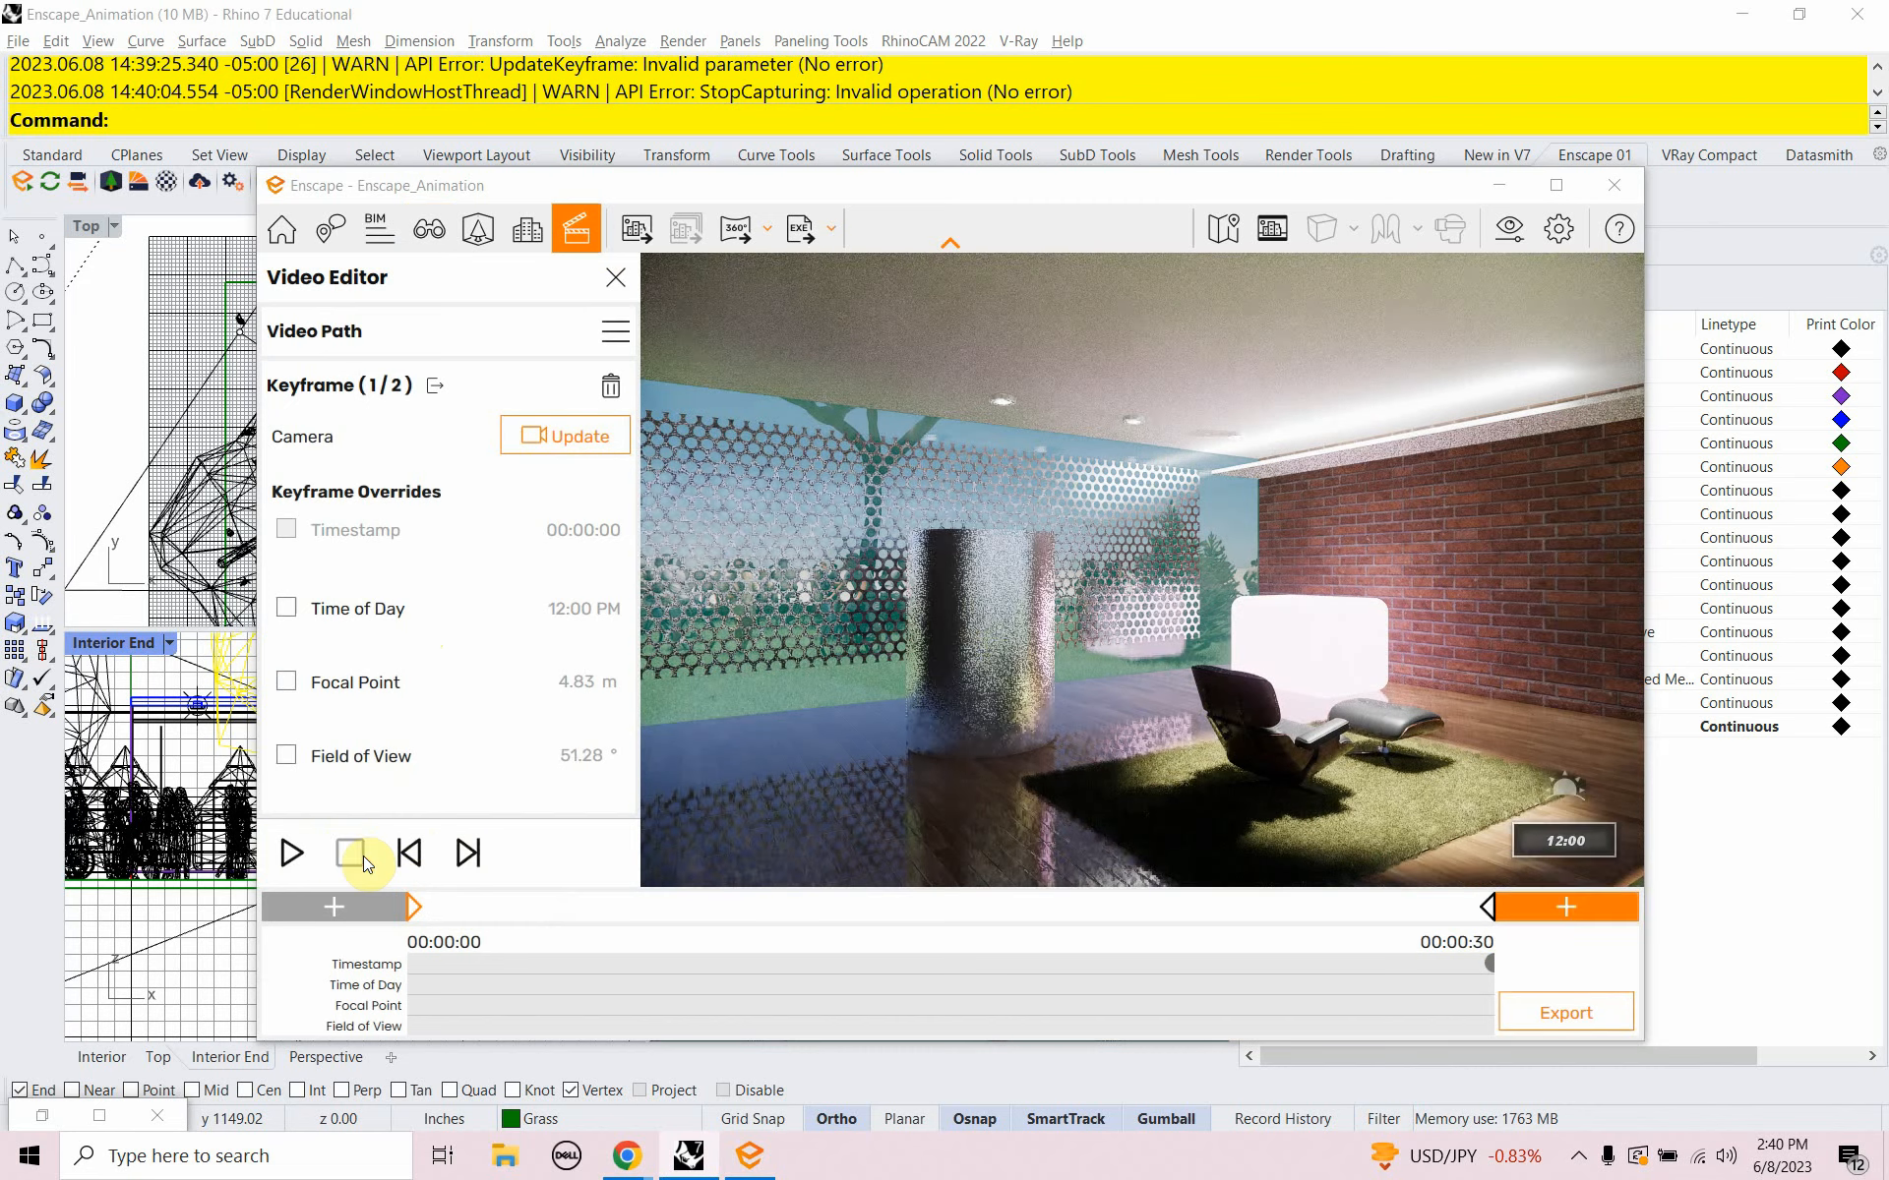
click(1486, 909)
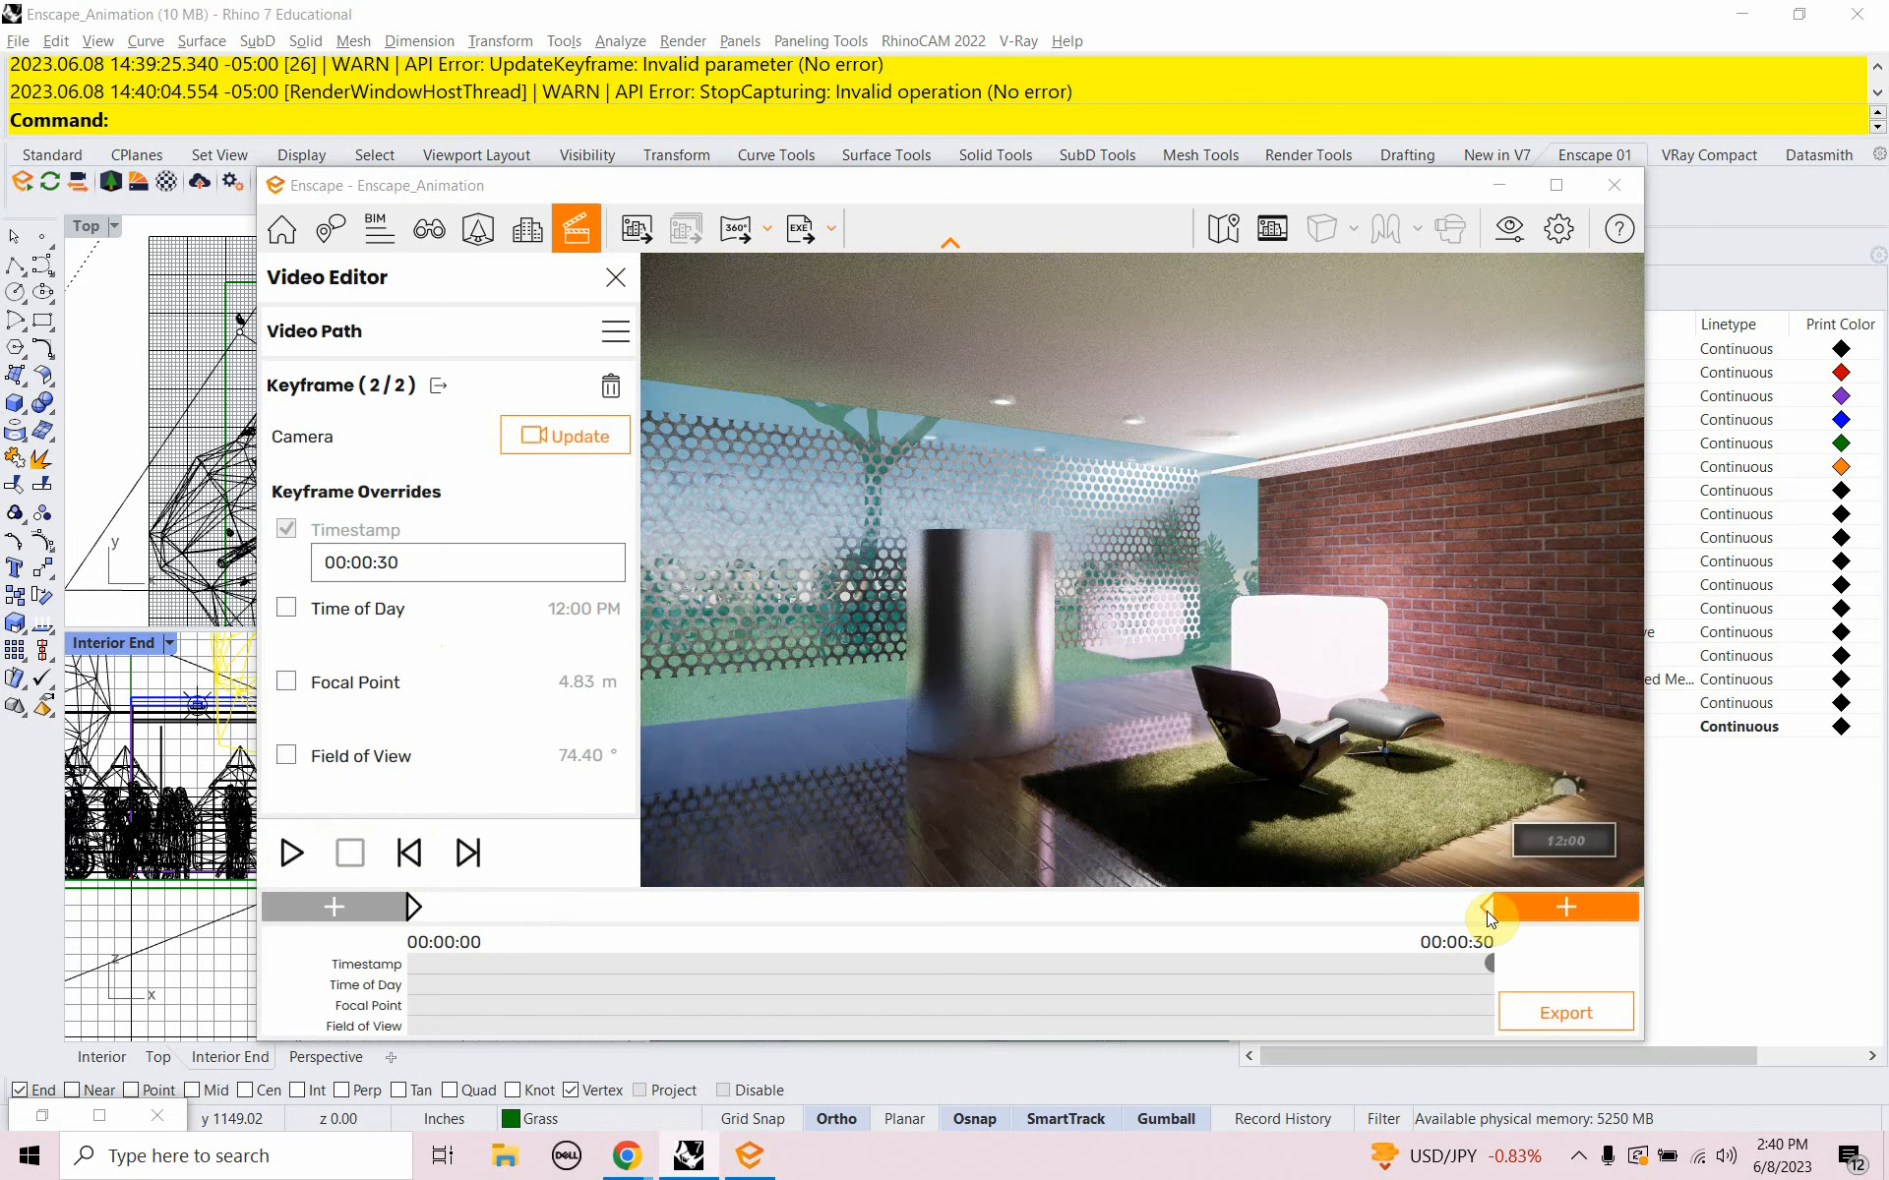
click(411, 906)
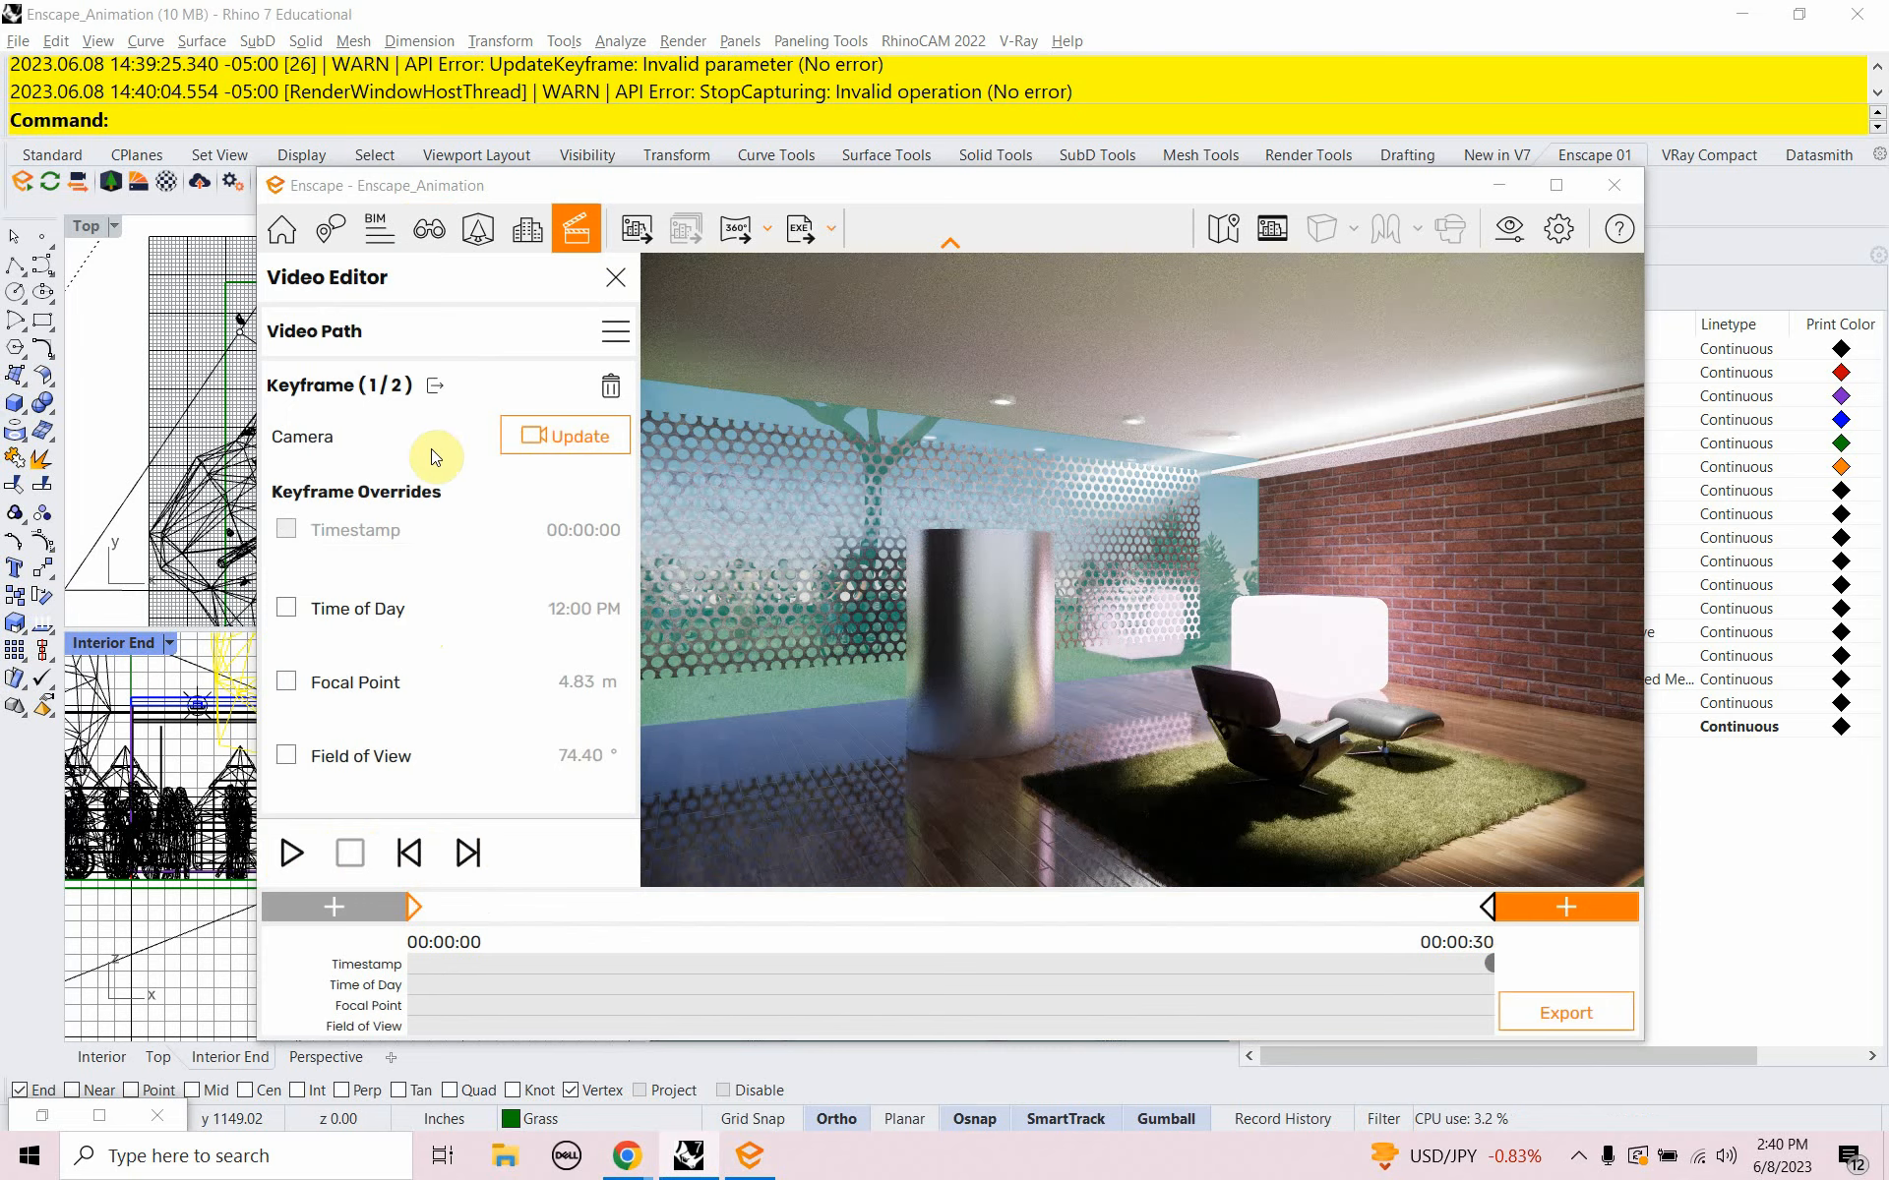
Retry loading the saved Interior view from View Management for the first keyframe, returning to the Video Editor
click(432, 232)
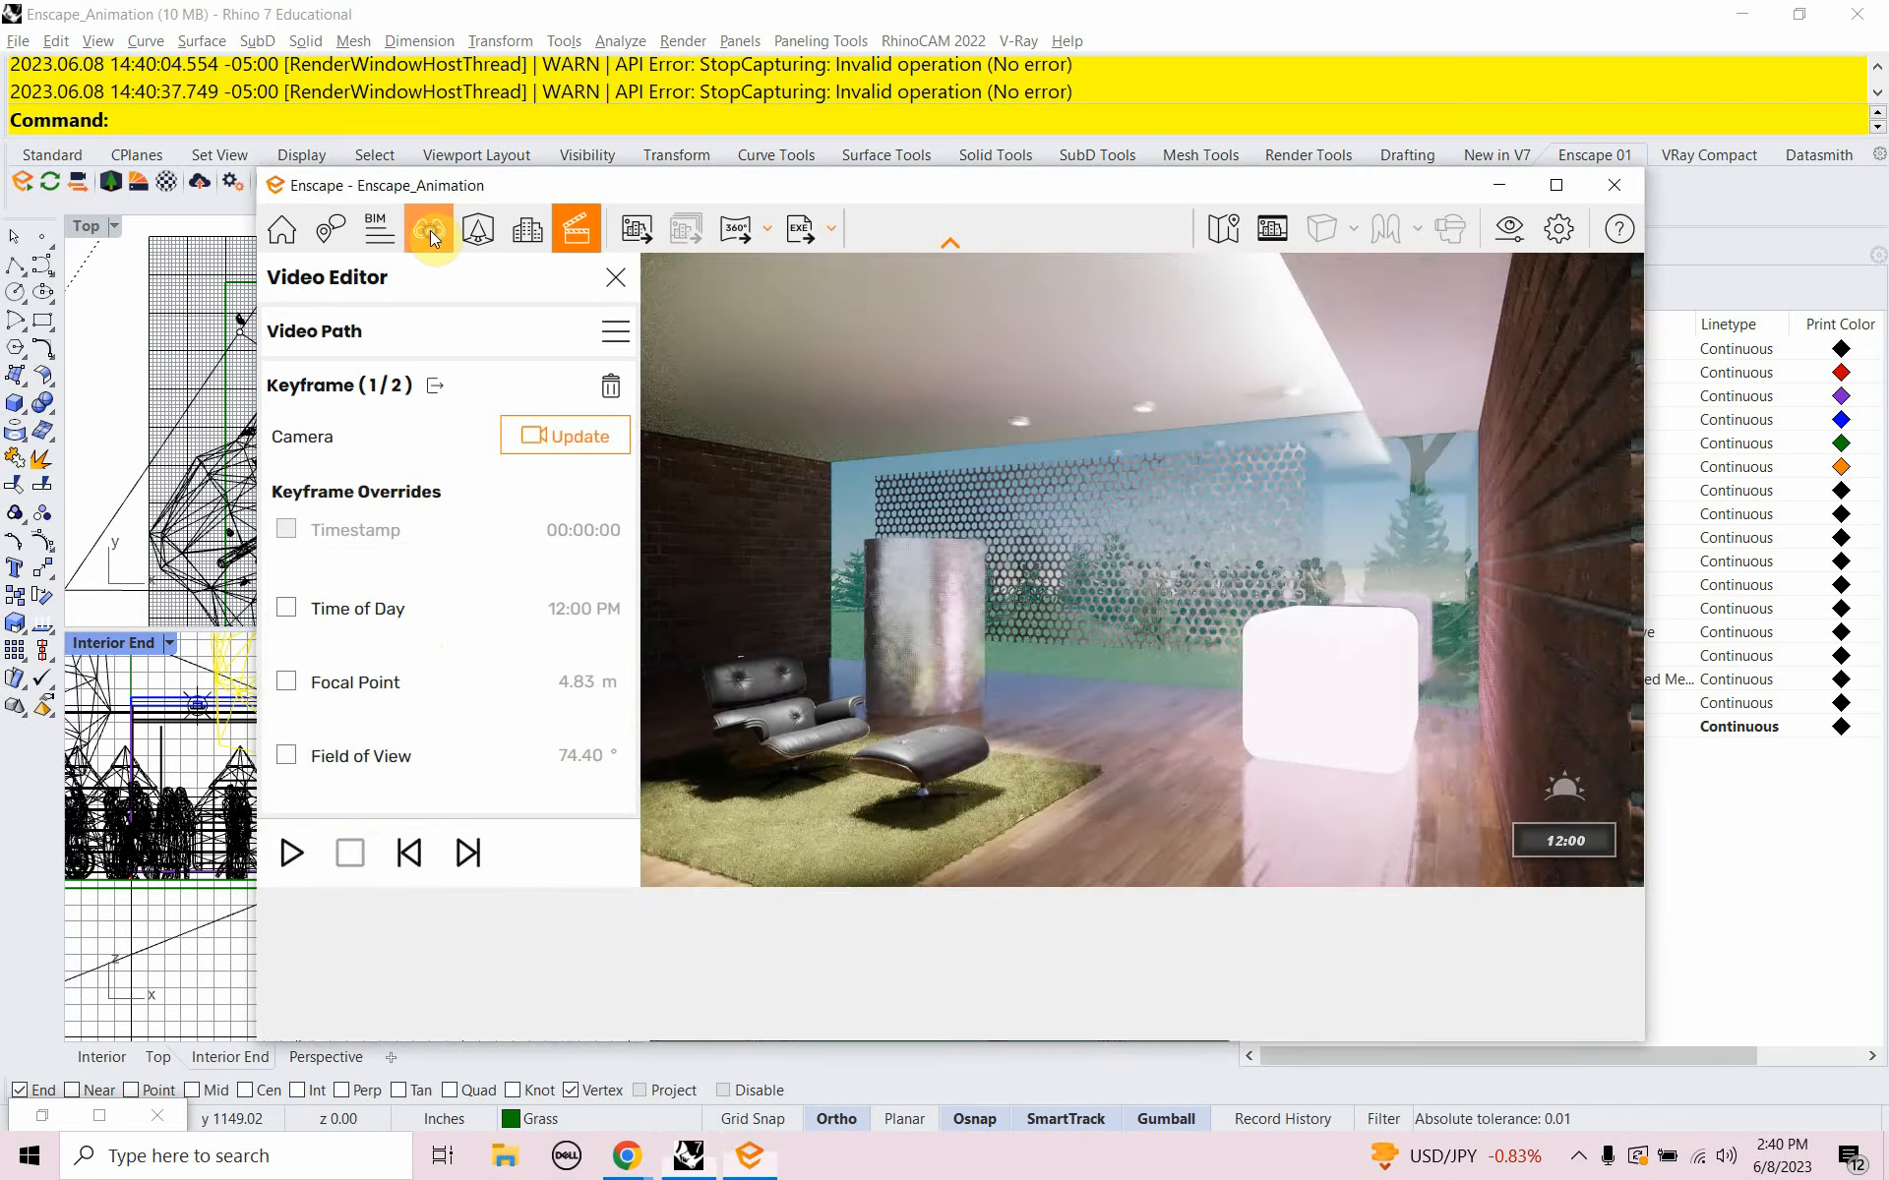
click(349, 541)
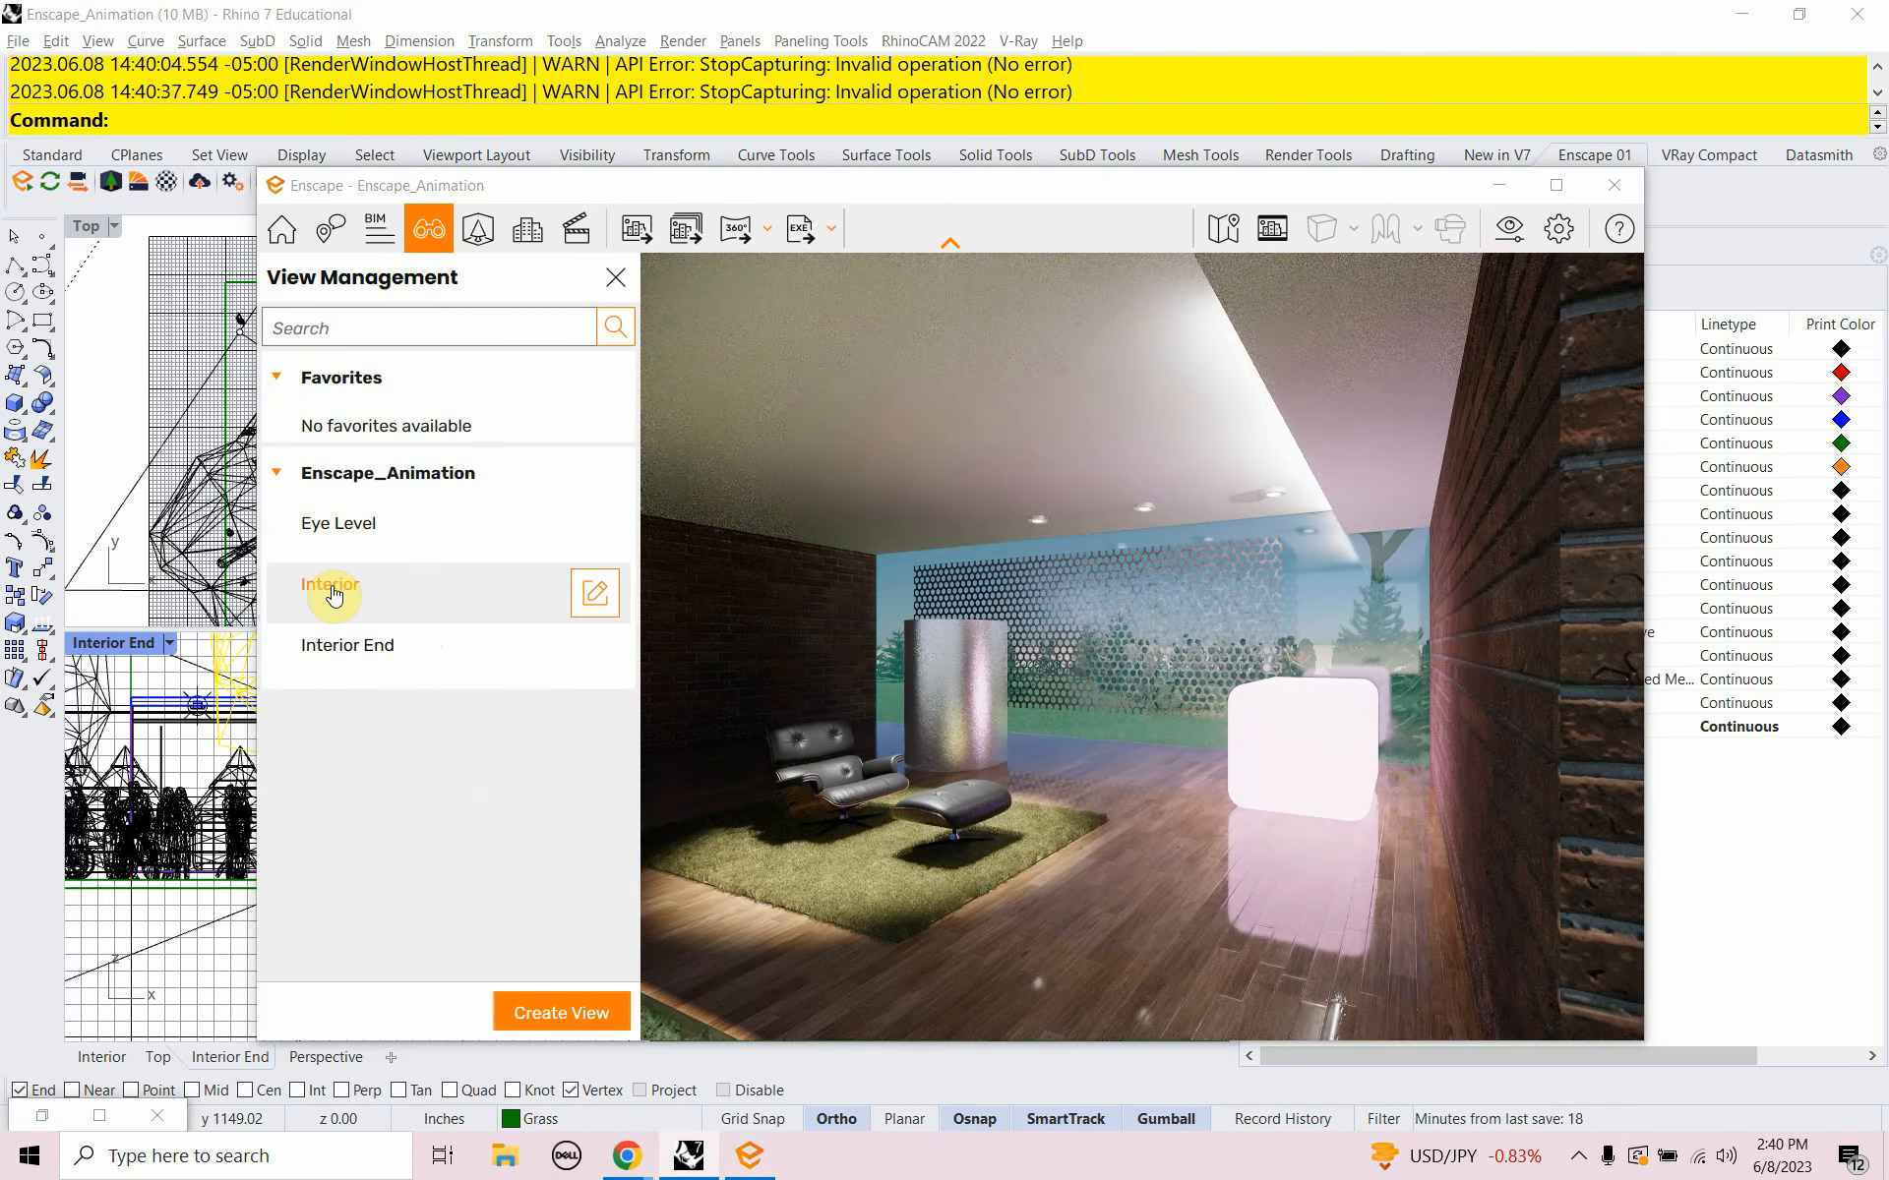
click(576, 228)
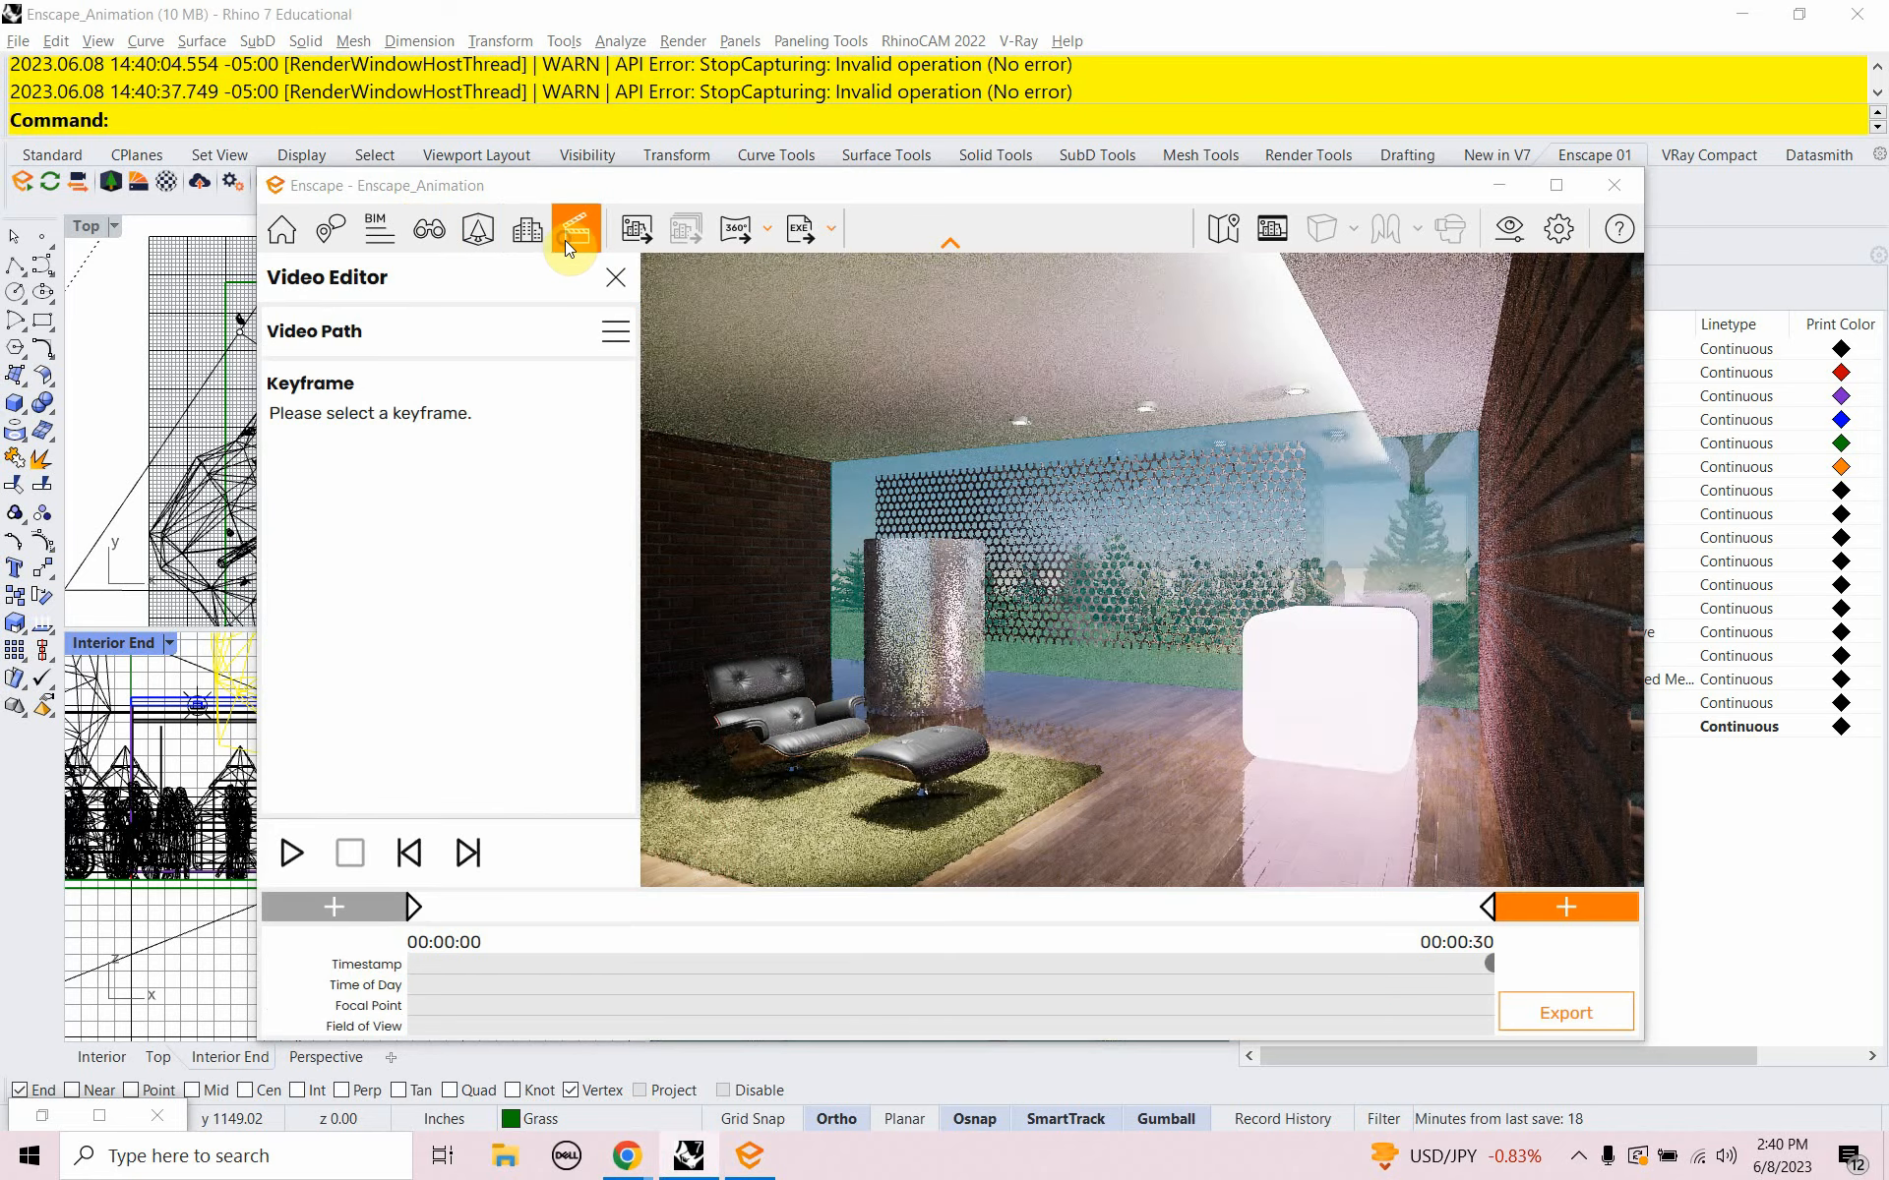
click(414, 907)
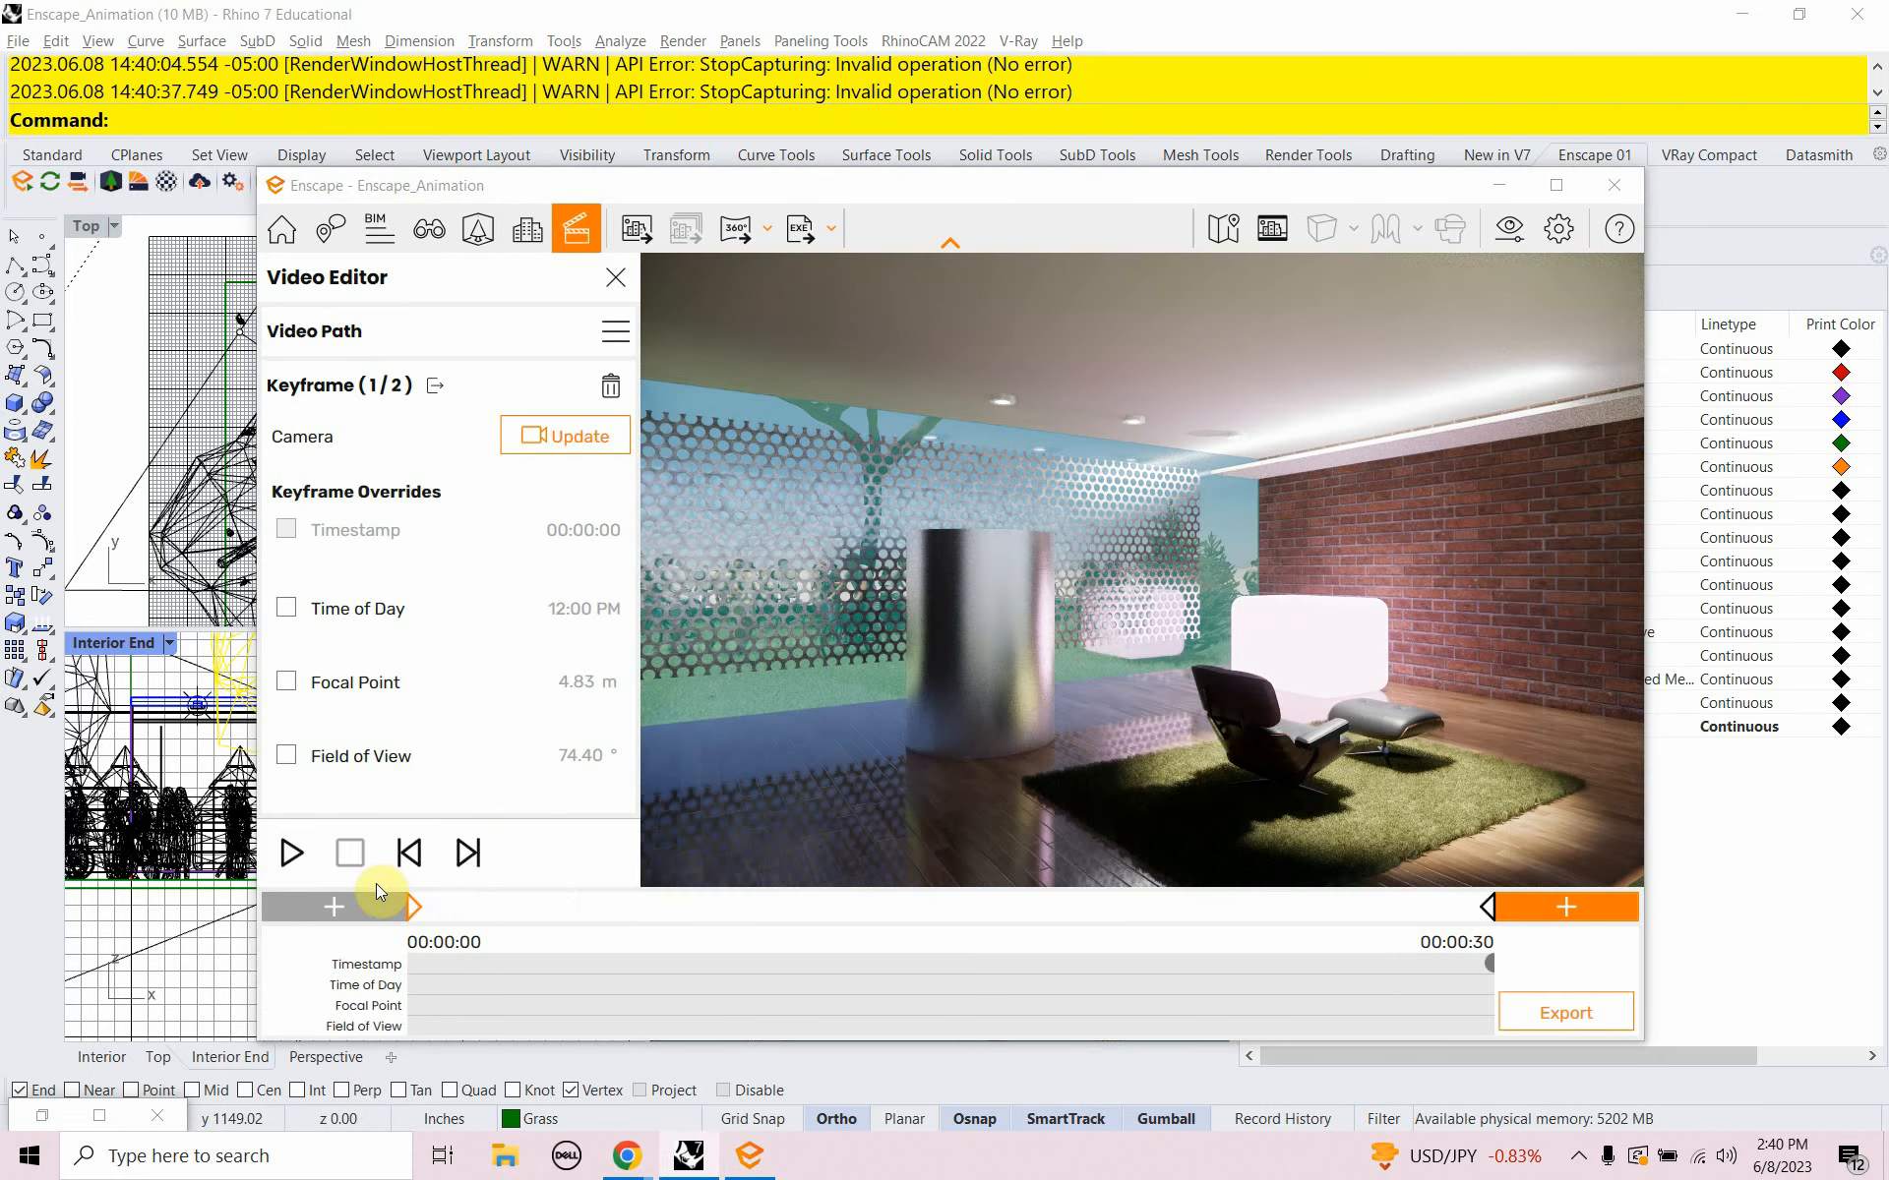
click(410, 902)
click(436, 241)
click(434, 240)
click(427, 602)
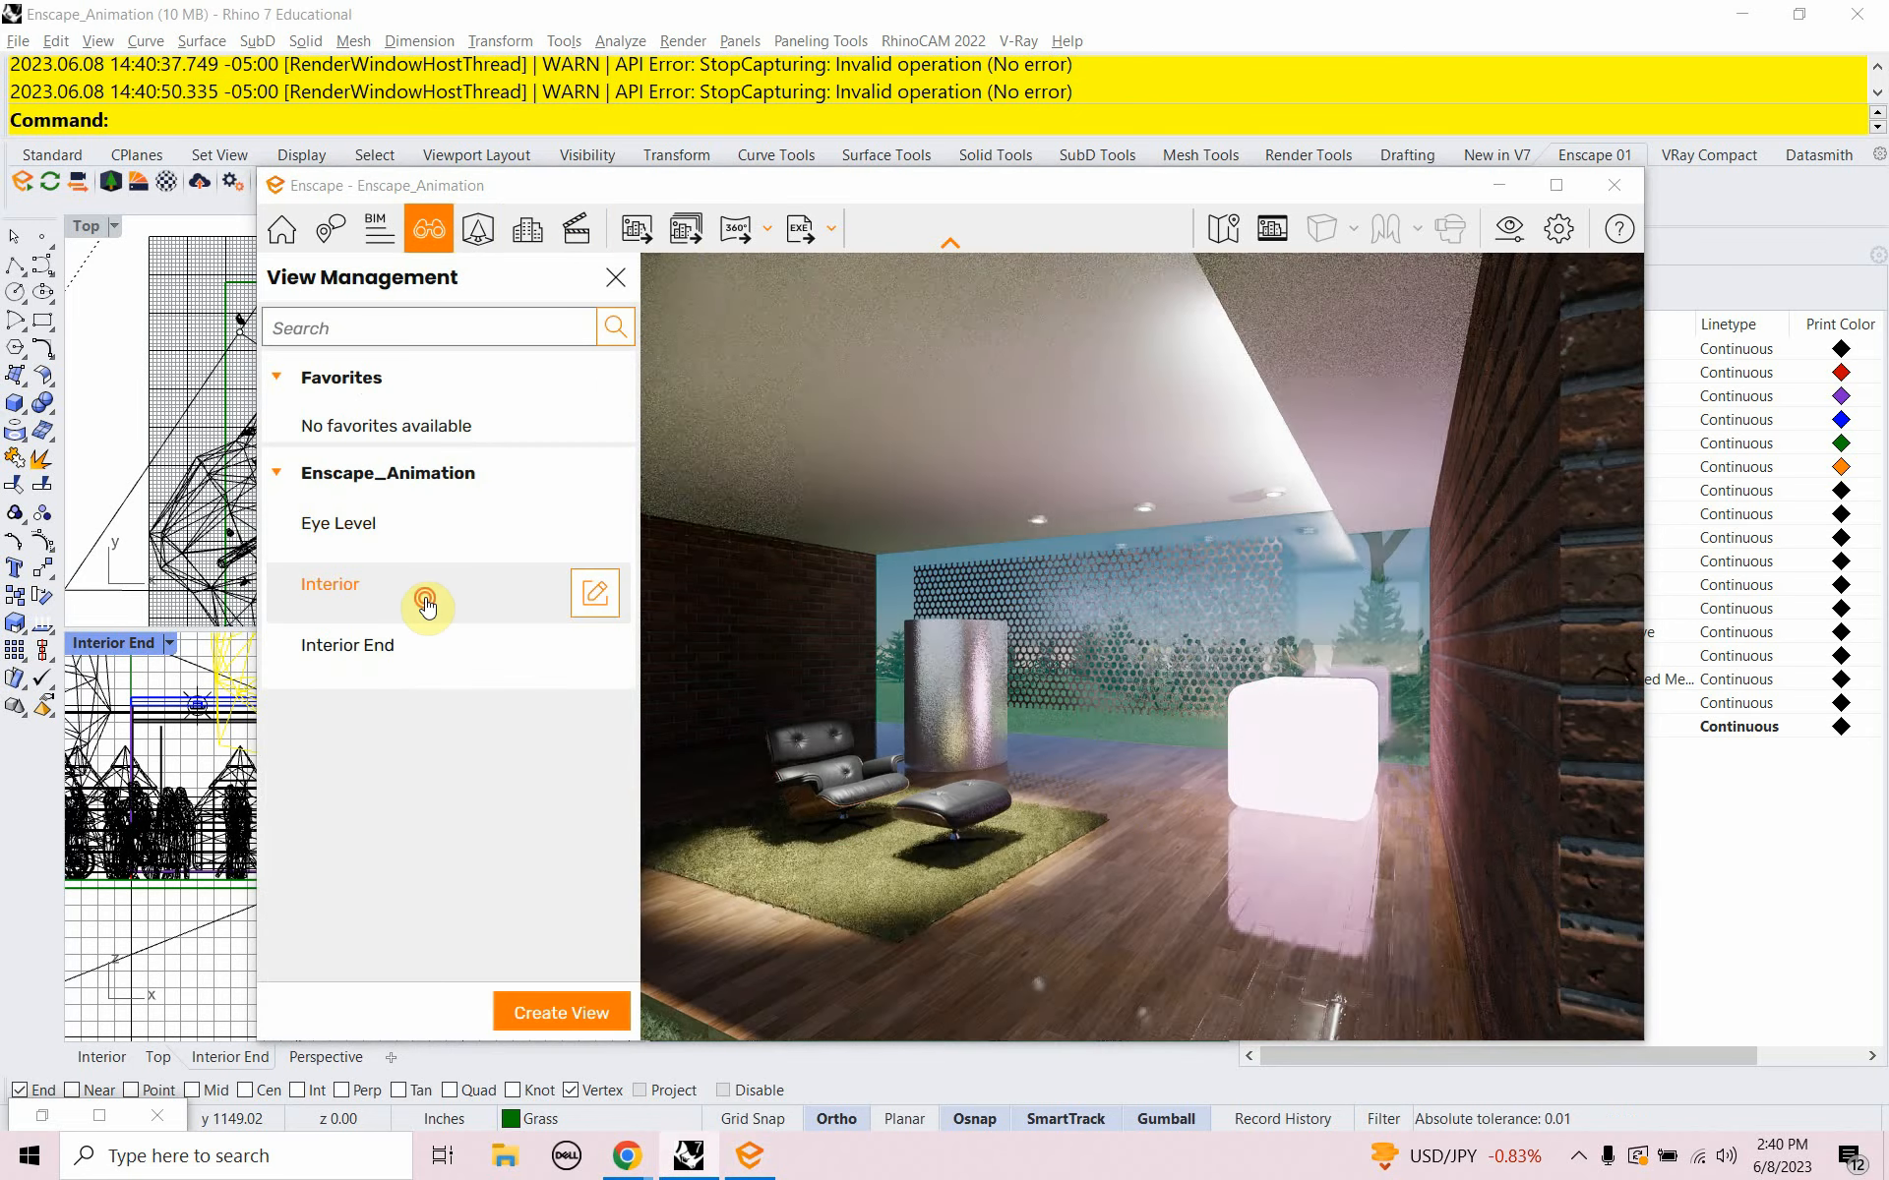
click(577, 236)
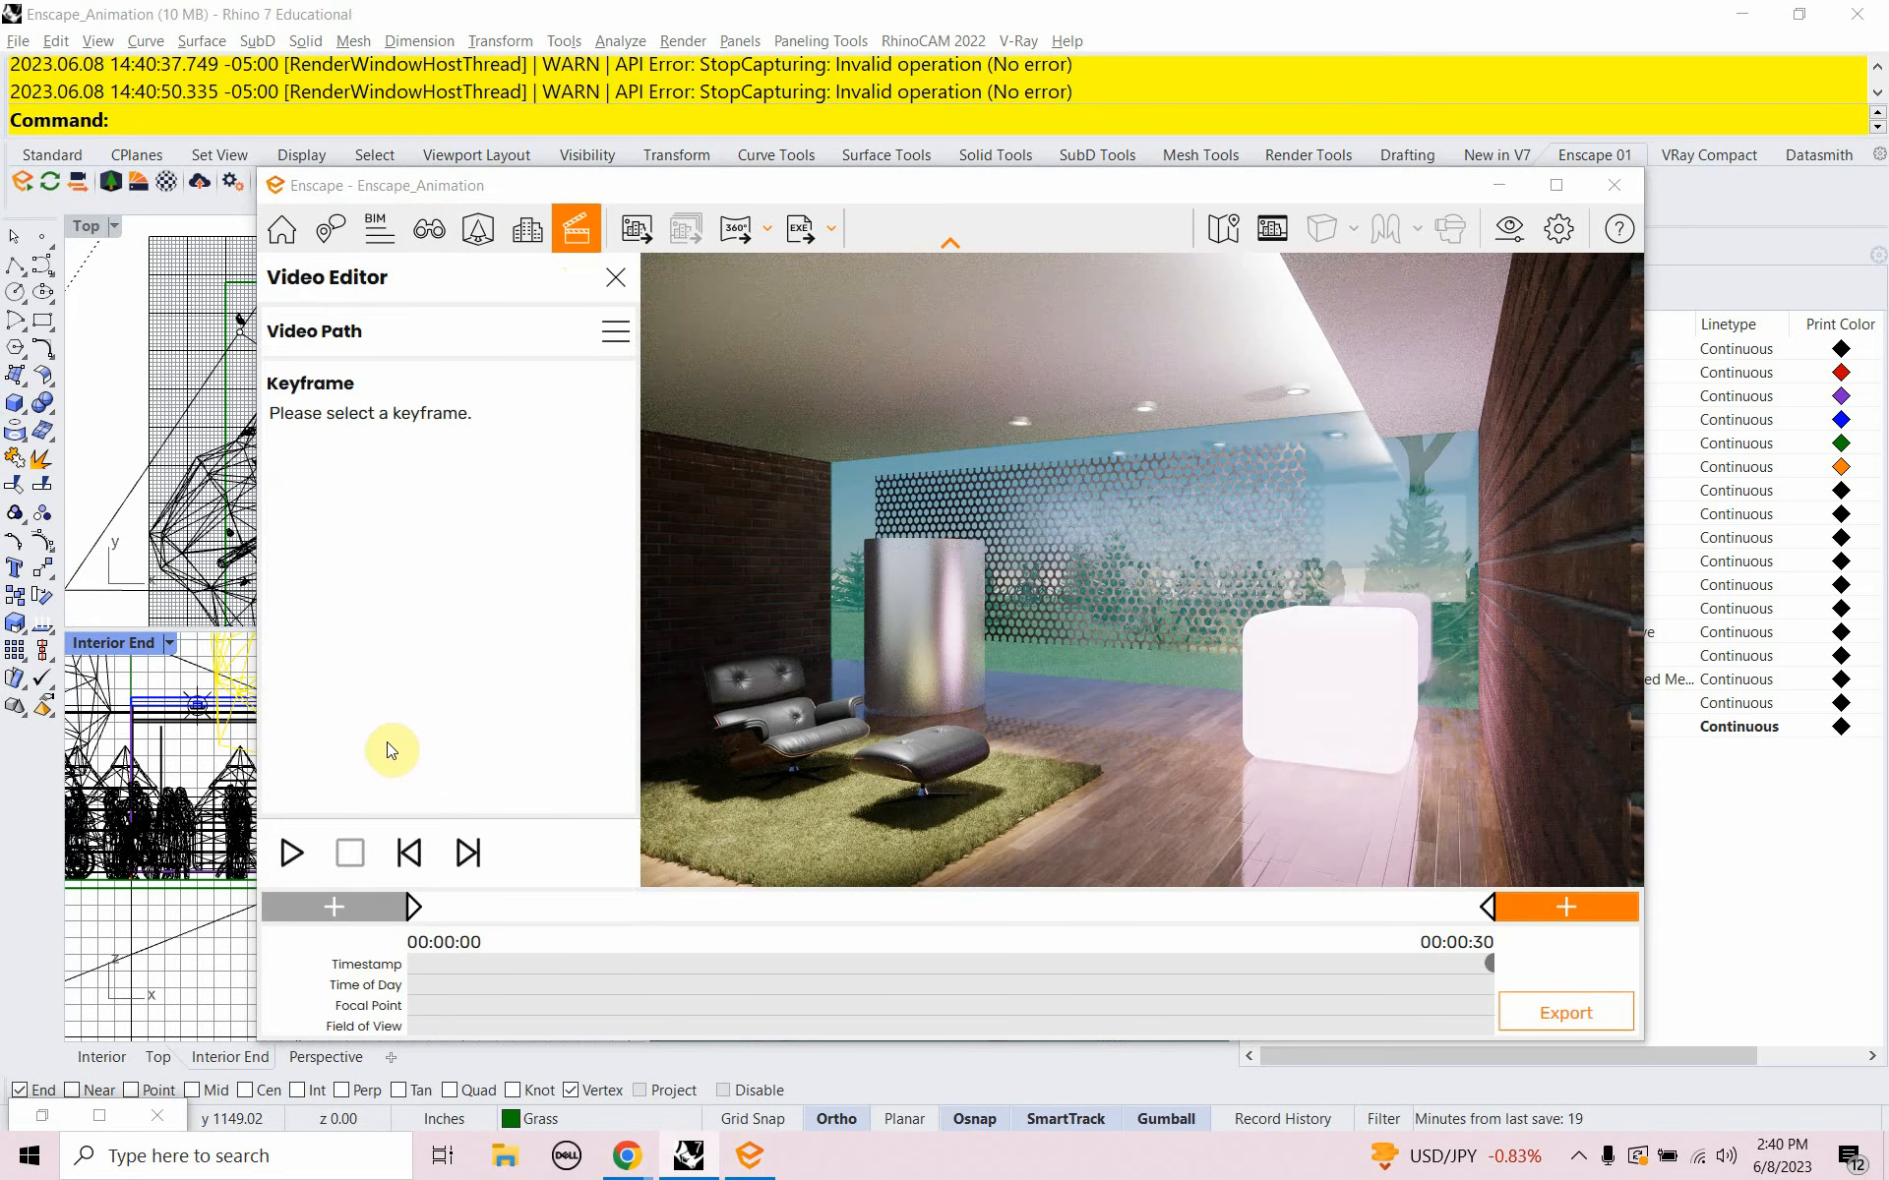
Select the first keyframe, turn off Enscape's view synchronization in Rhino and move the Enscape window clear of the Interior viewport
click(411, 906)
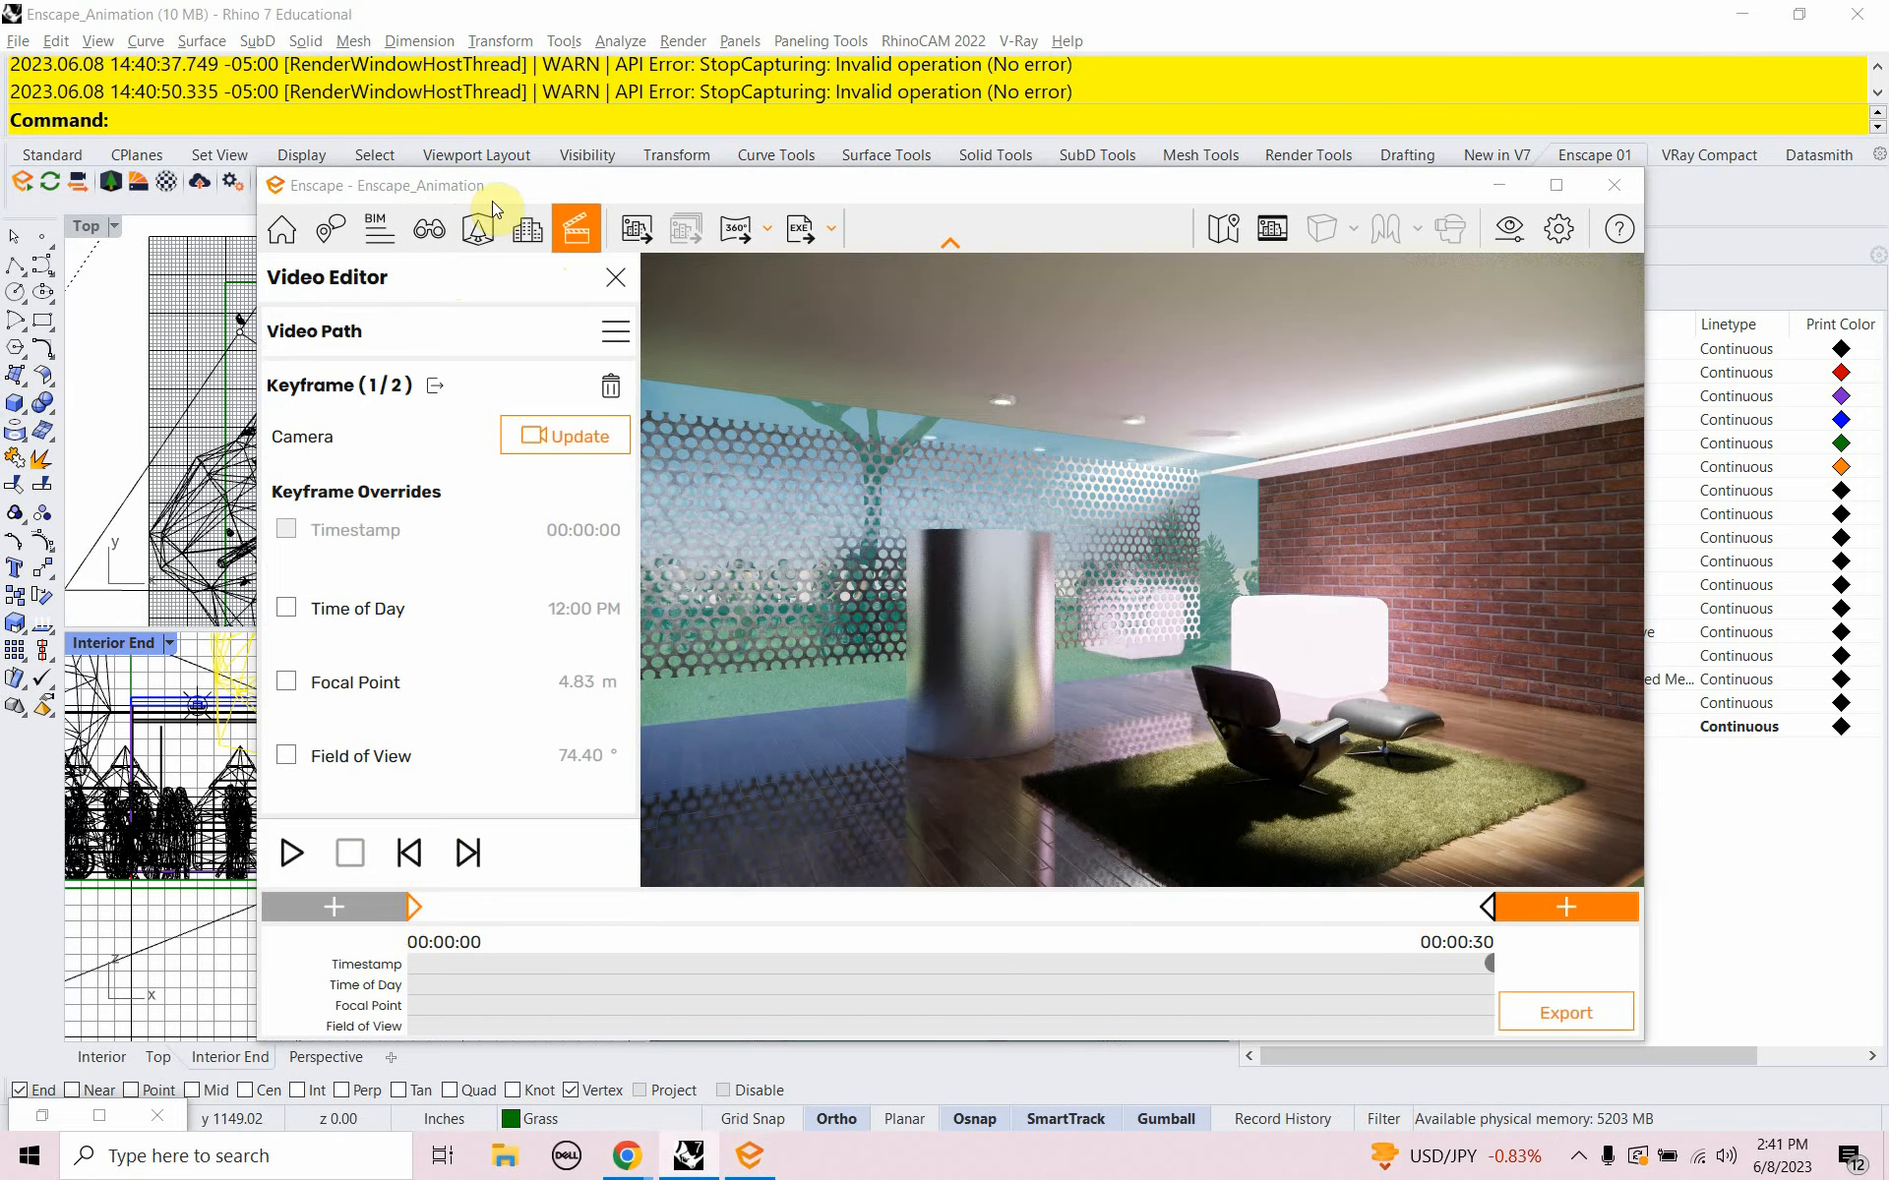
drag(497, 189, 551, 643)
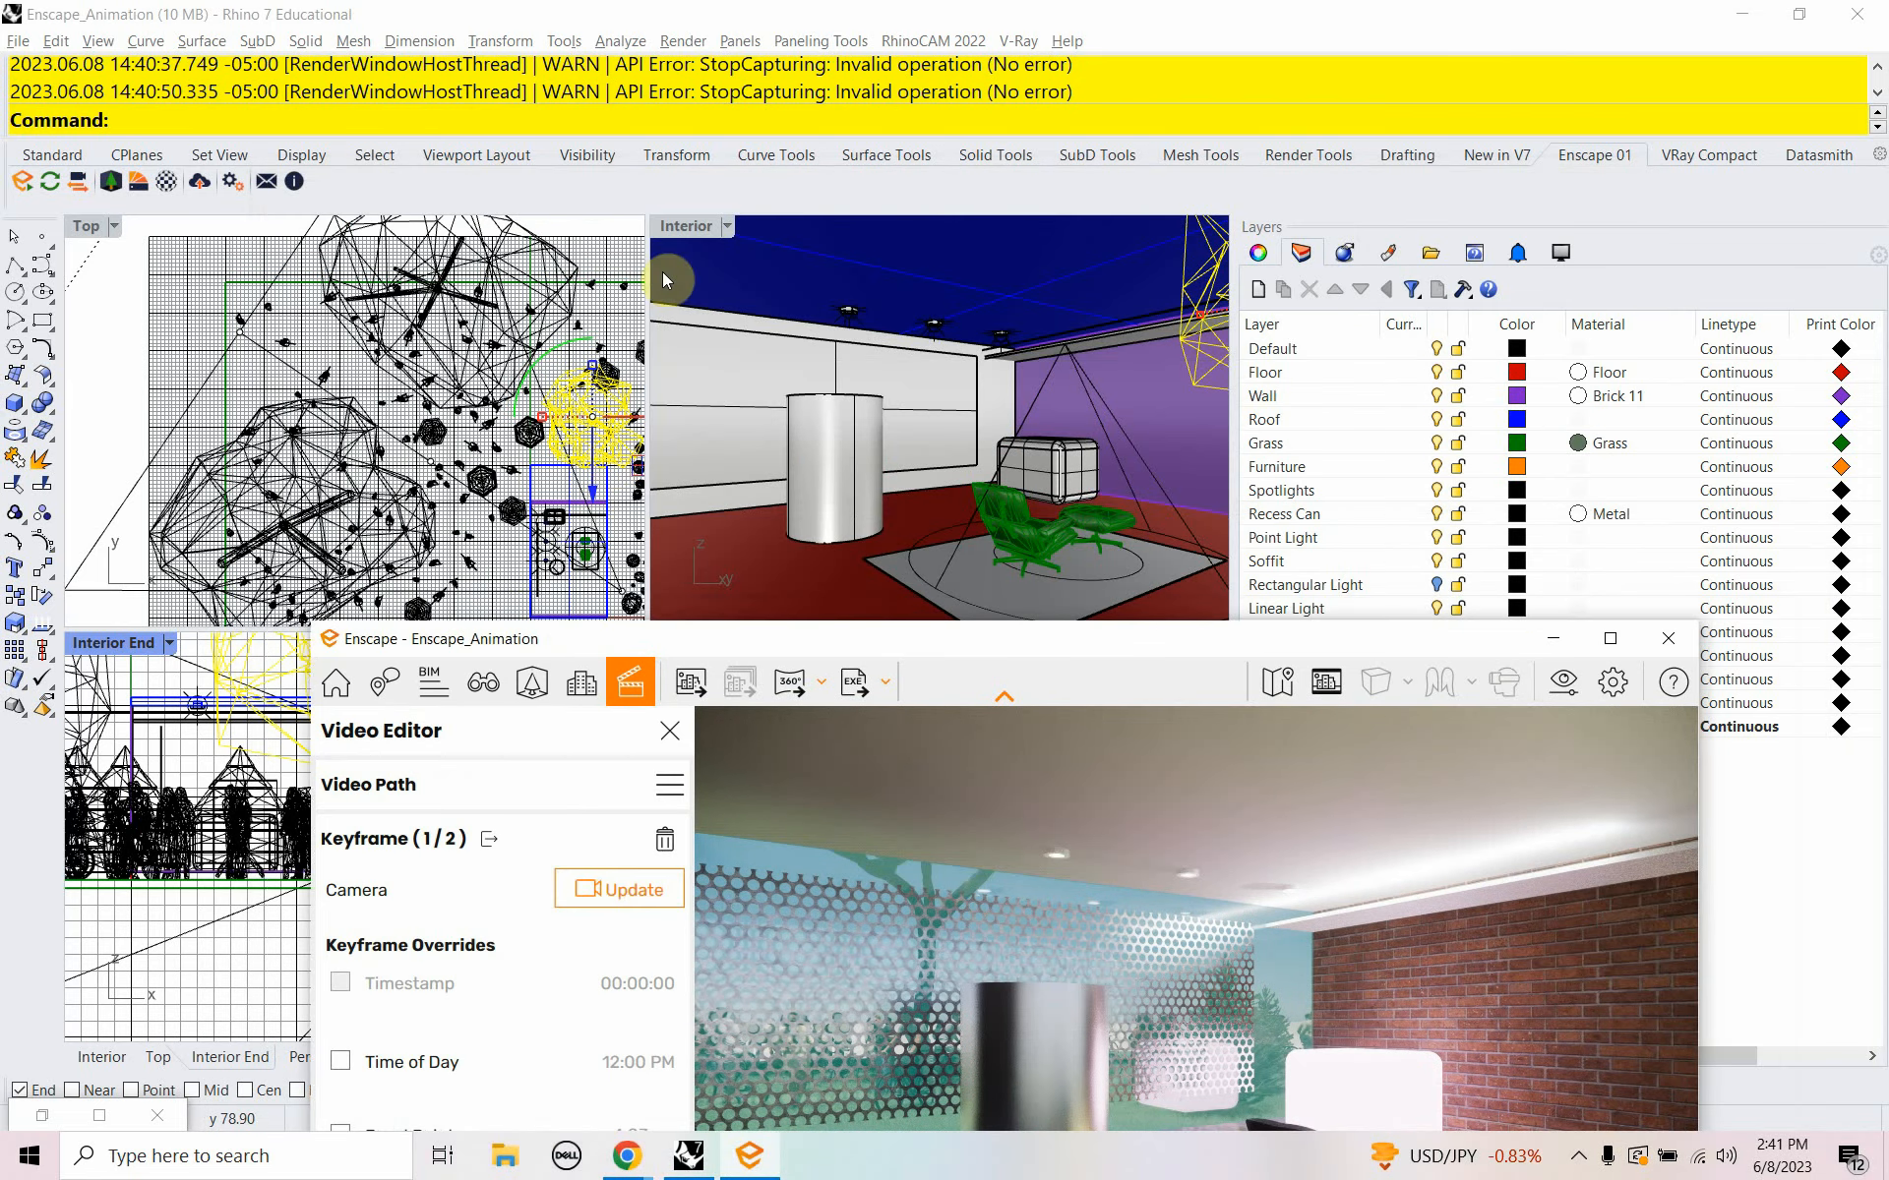
drag(715, 618, 873, 180)
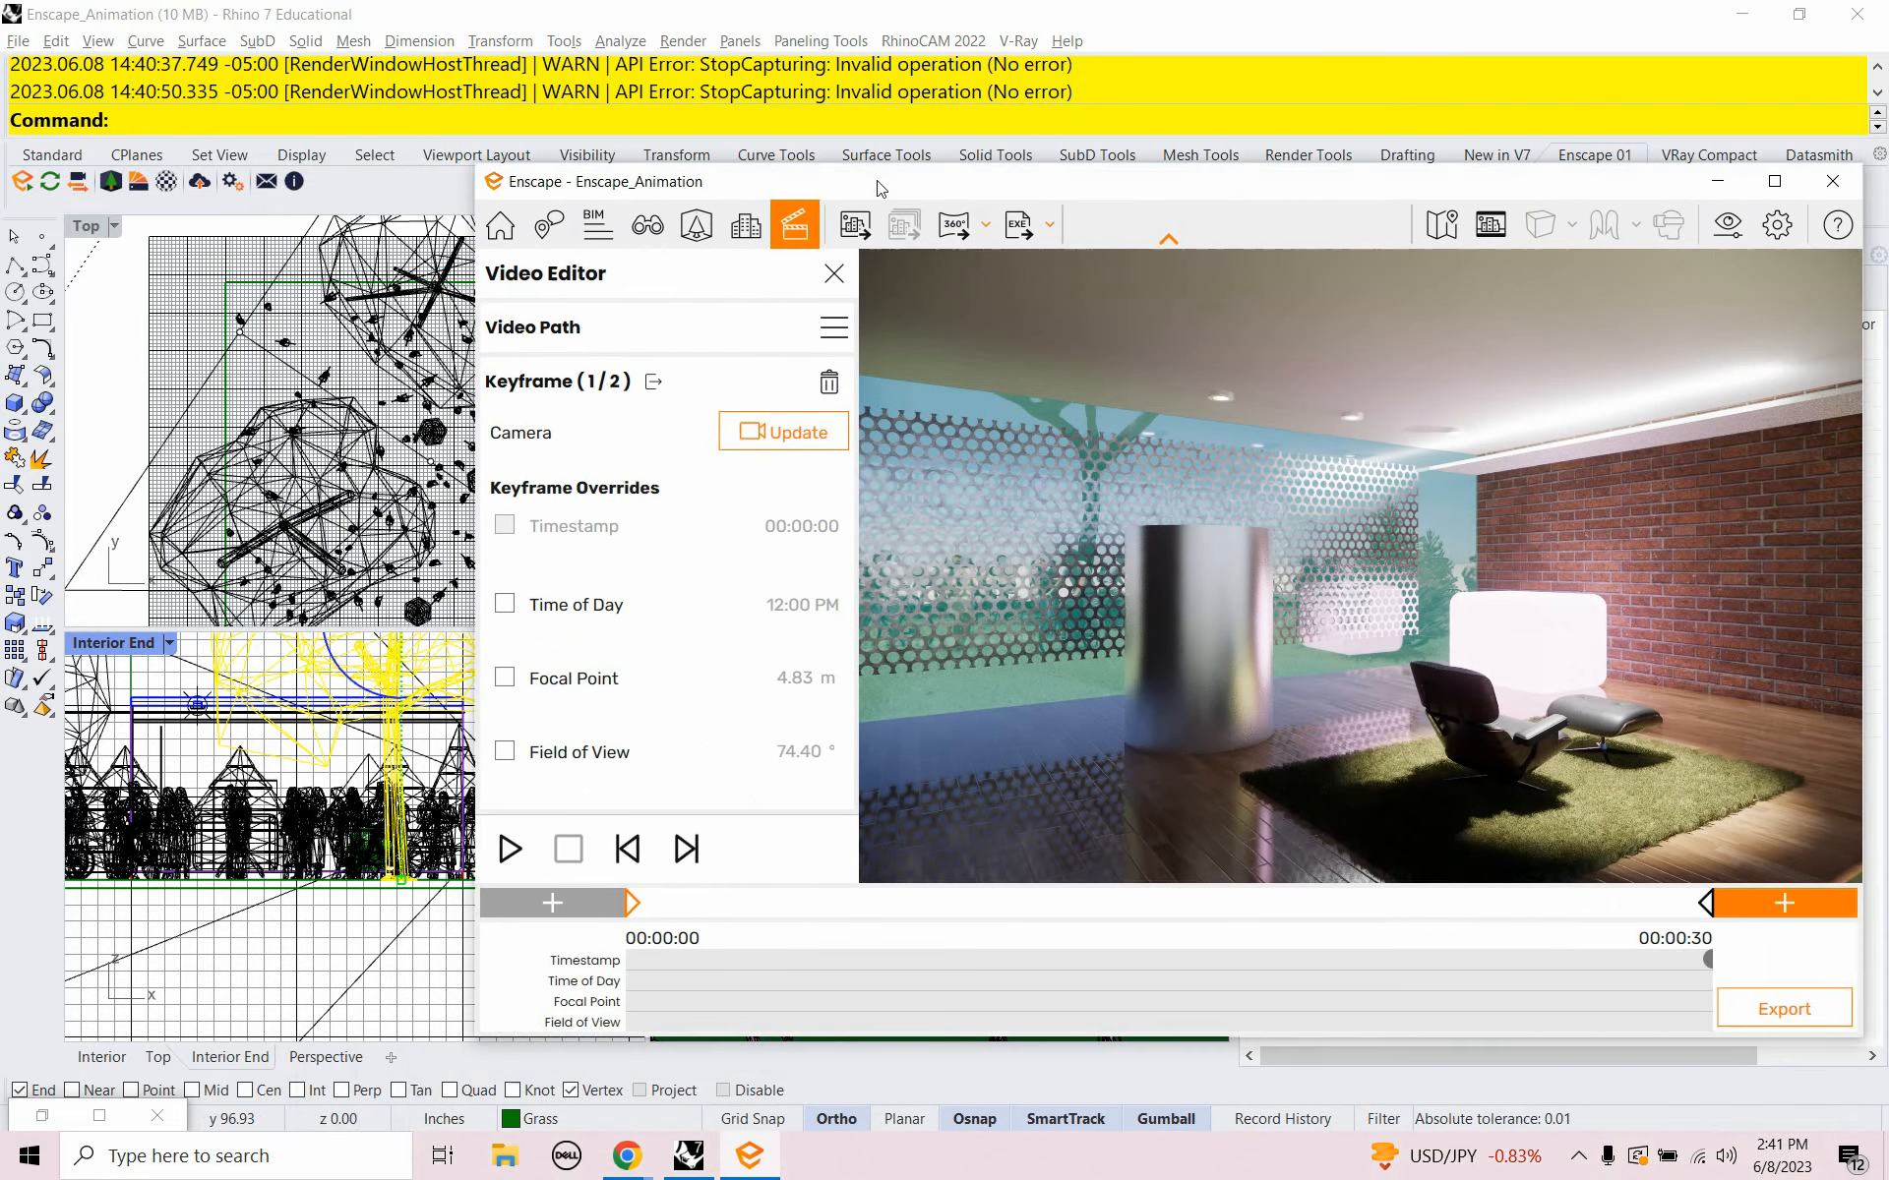
click(78, 183)
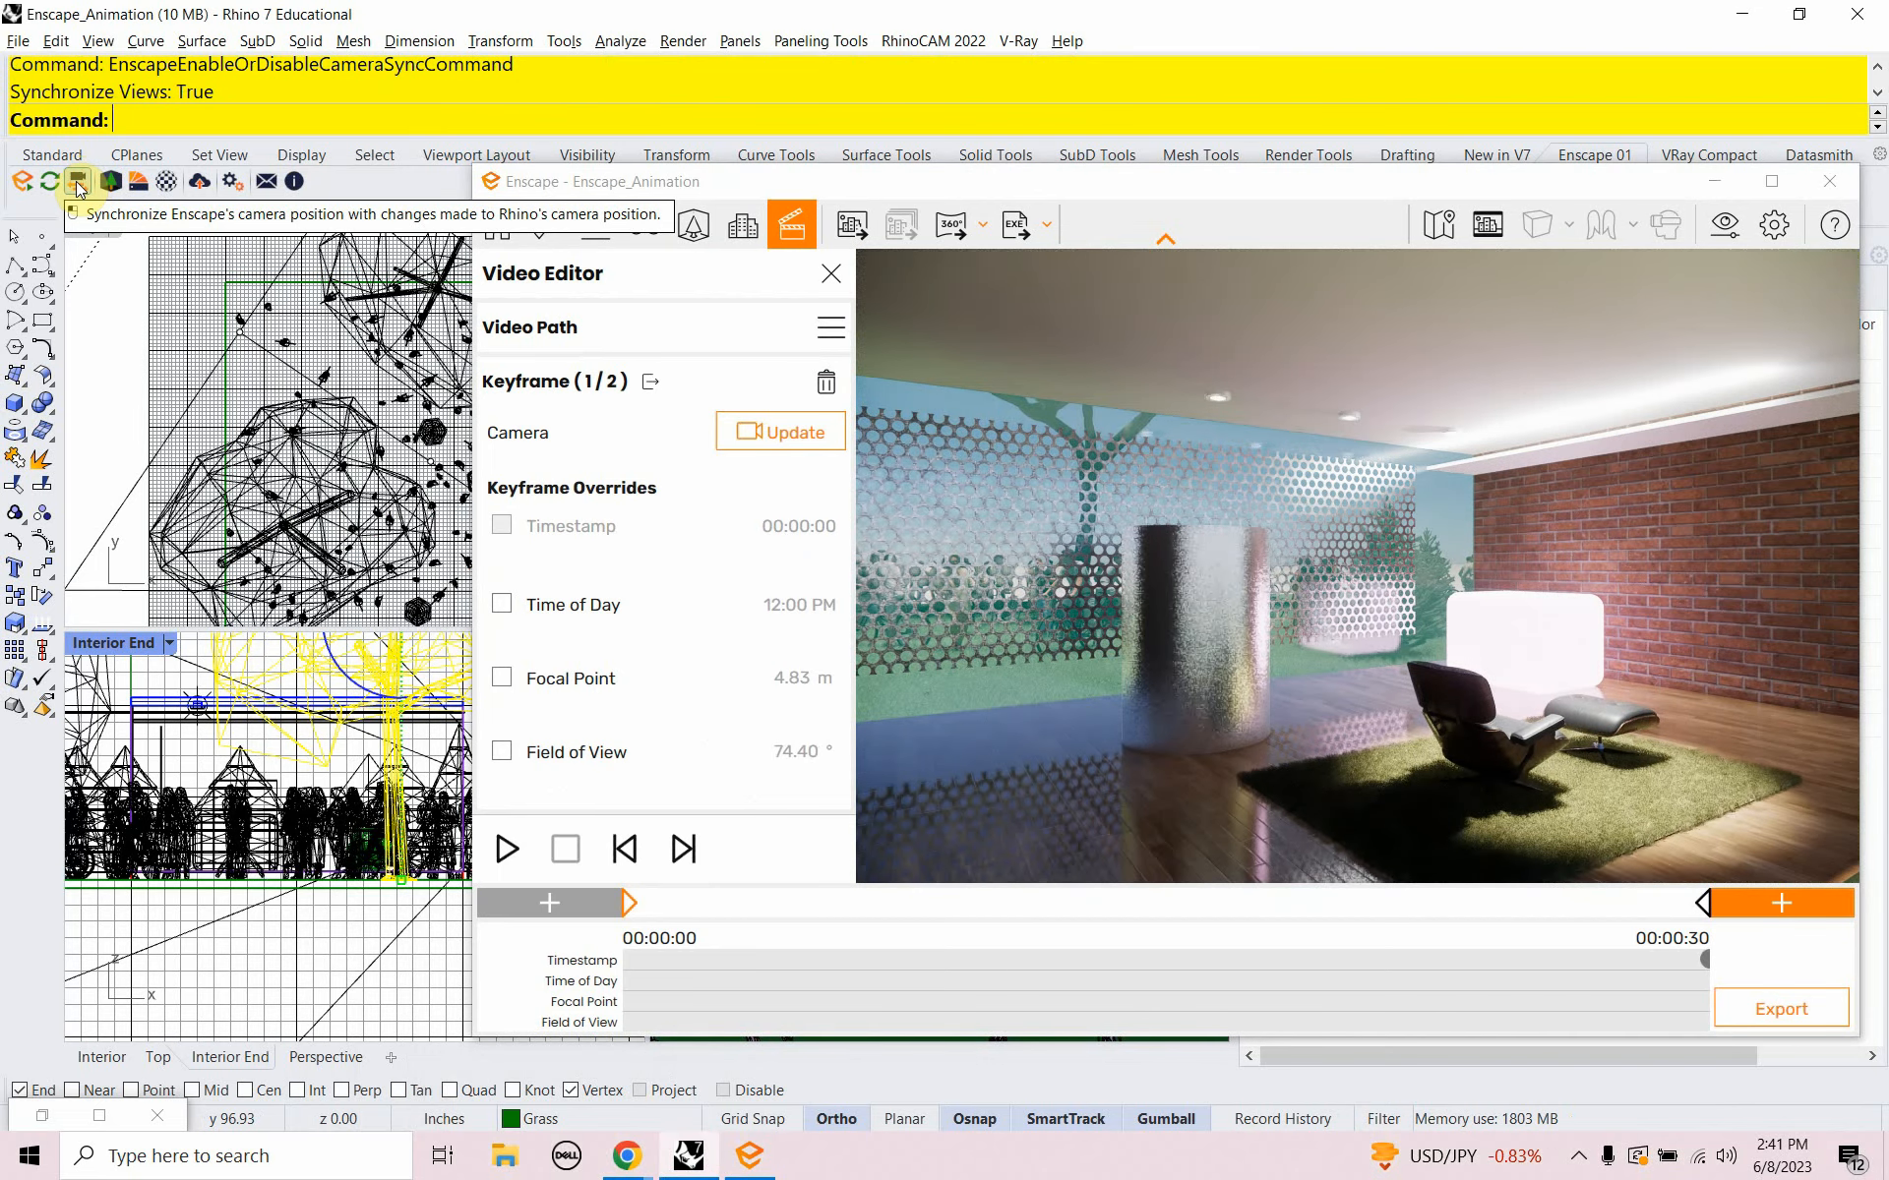
click(972, 184)
drag(972, 184, 606, 770)
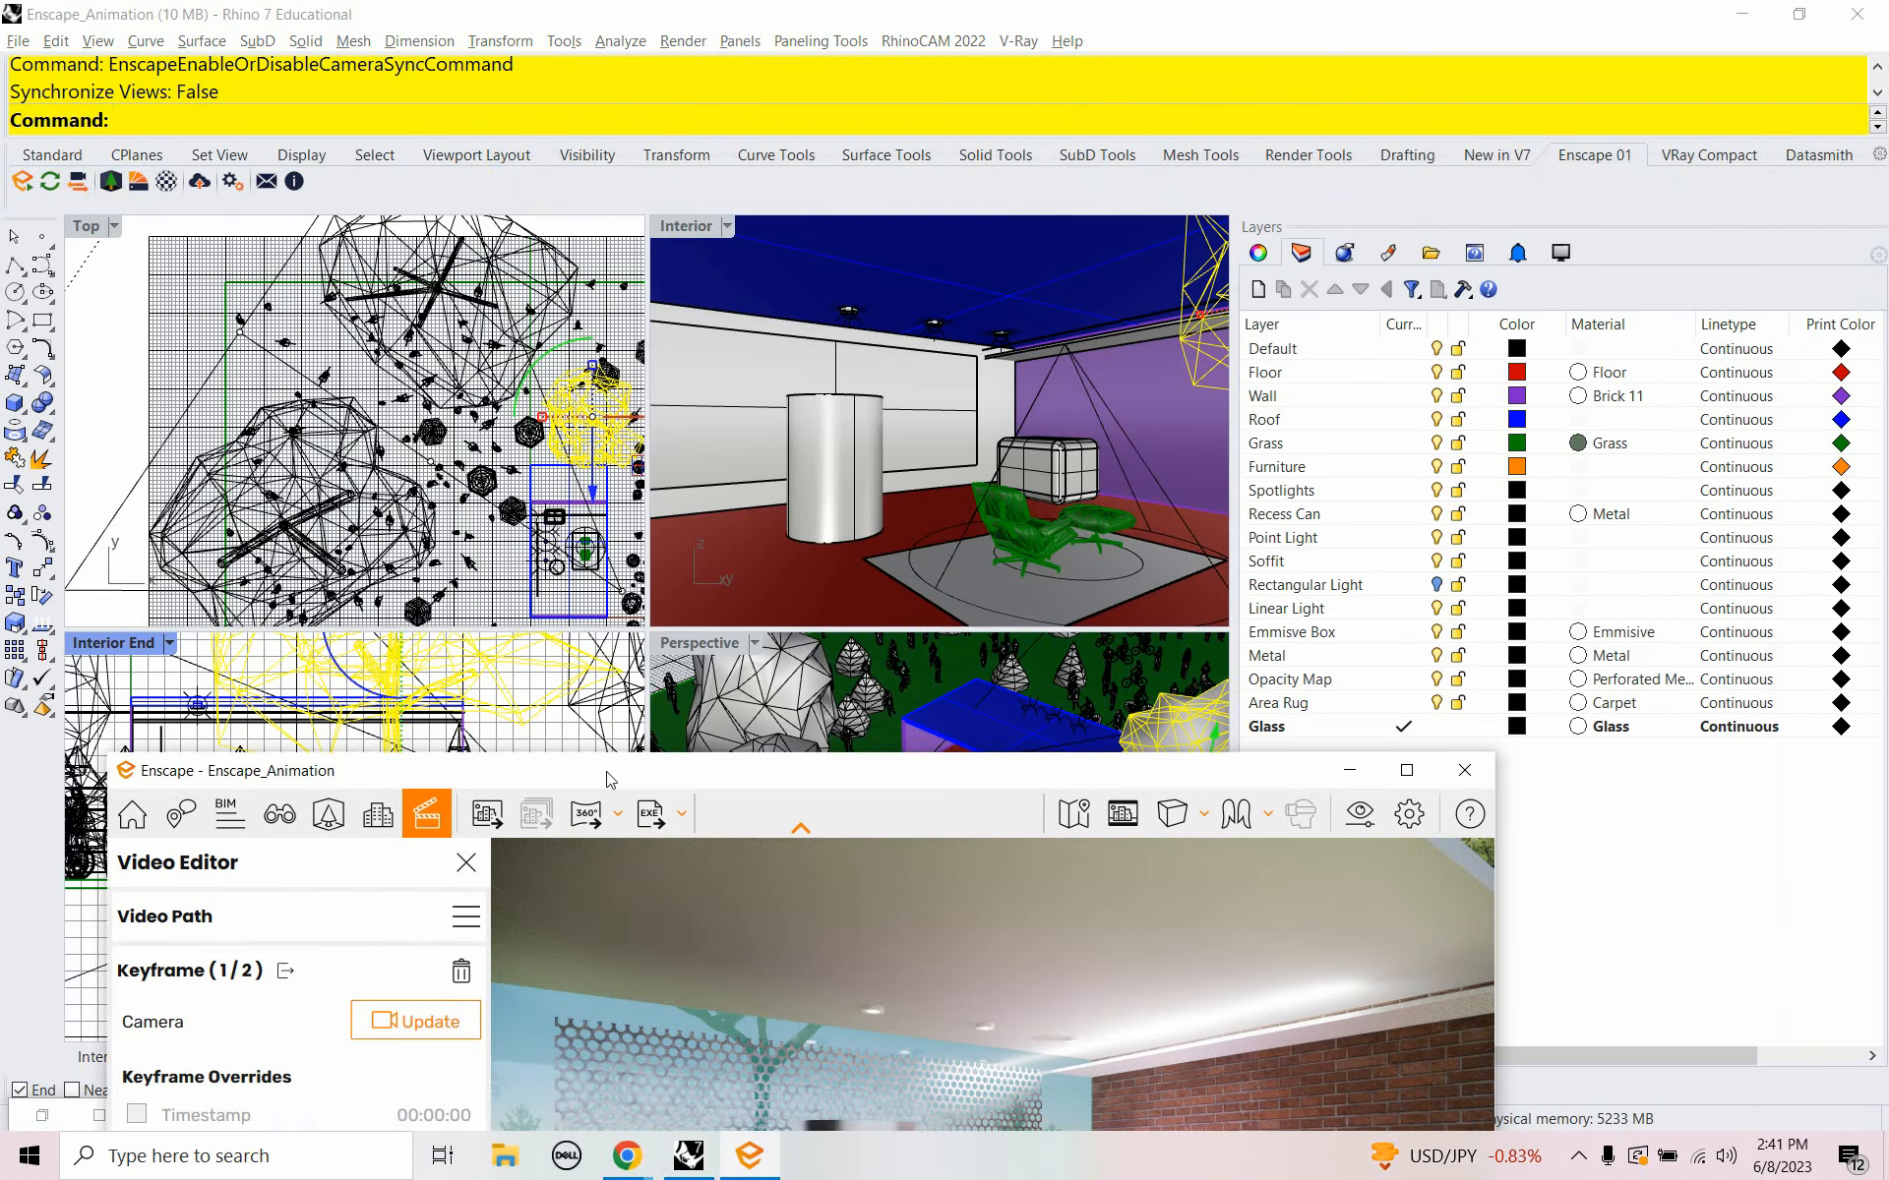
Restore the saved Interior named view in Rhino's Interior viewport and close the Named Views dialog
click(689, 227)
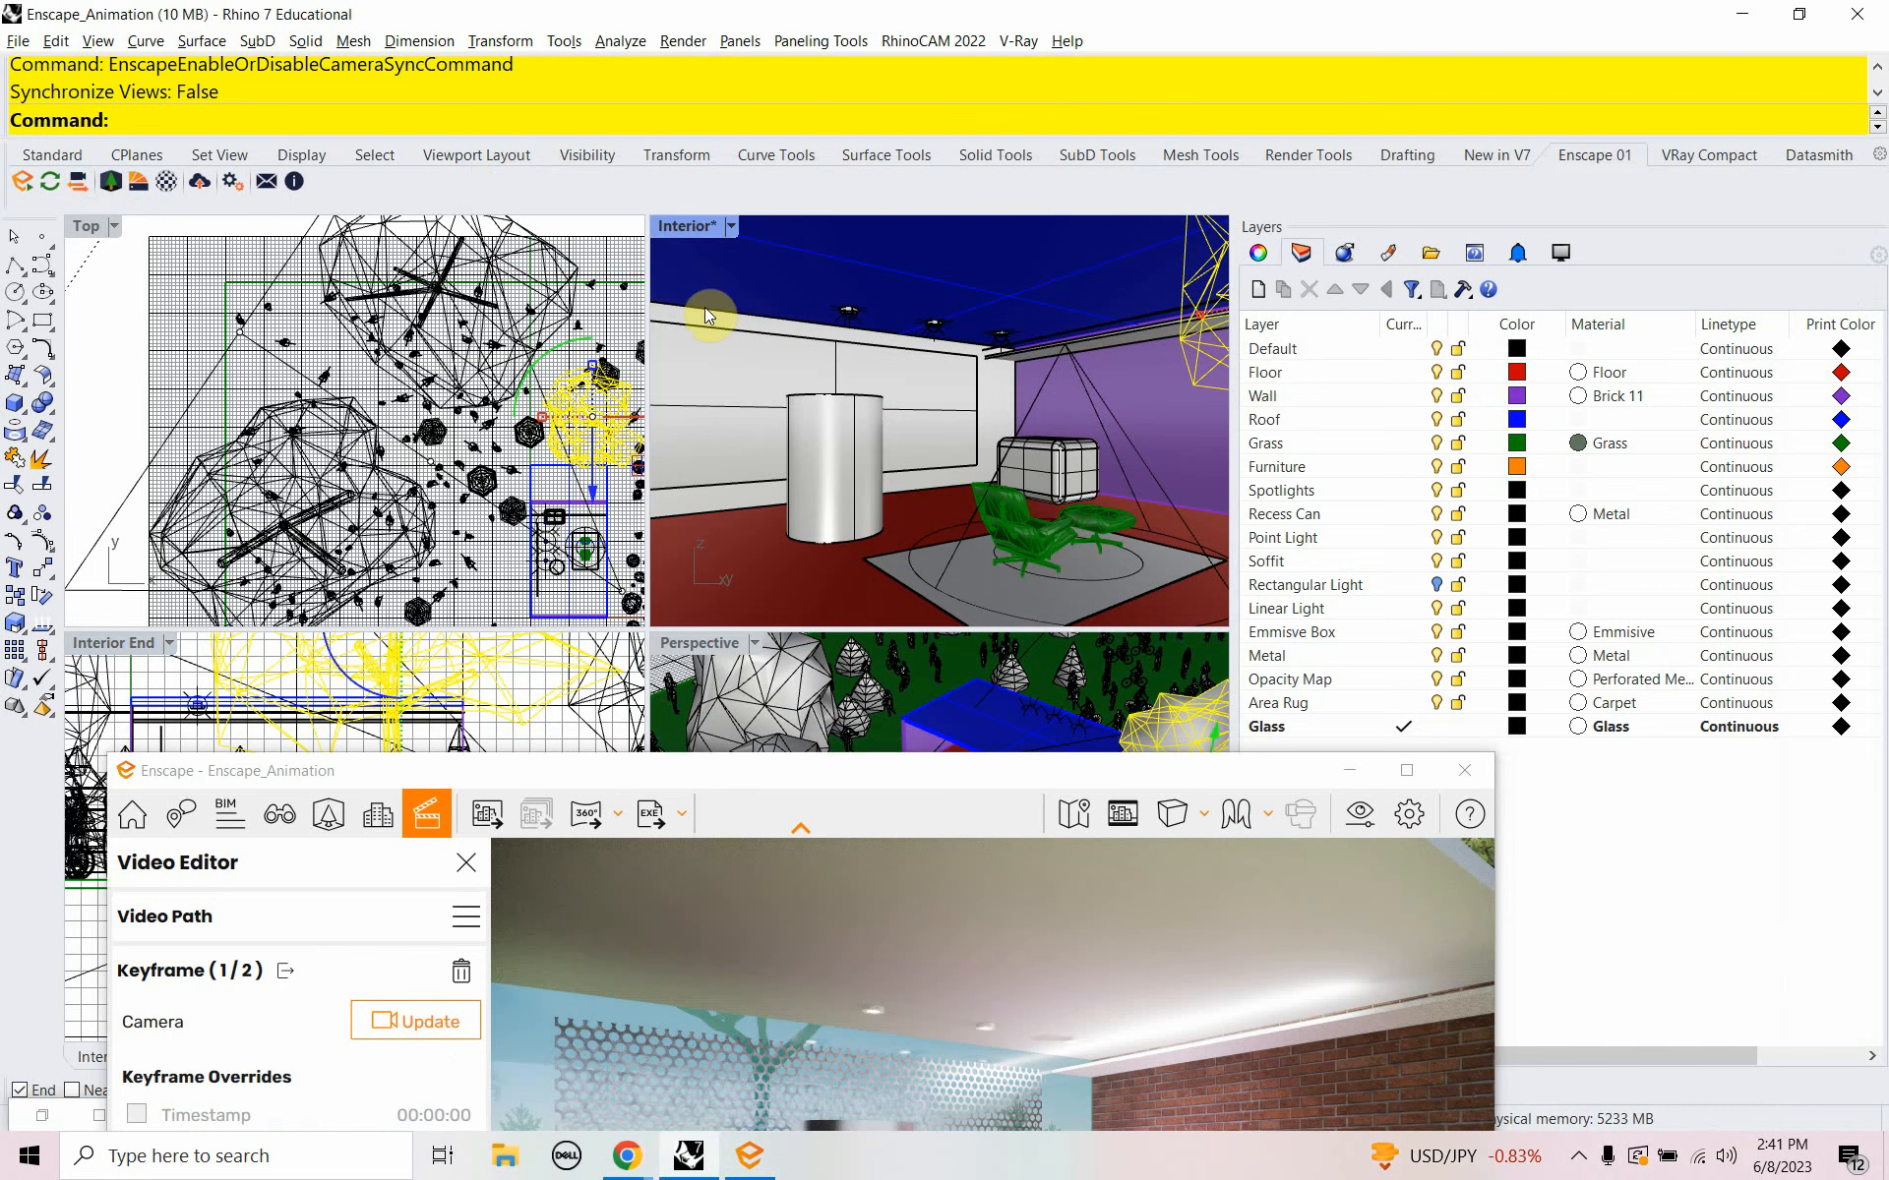
text(Named)
key(Return)
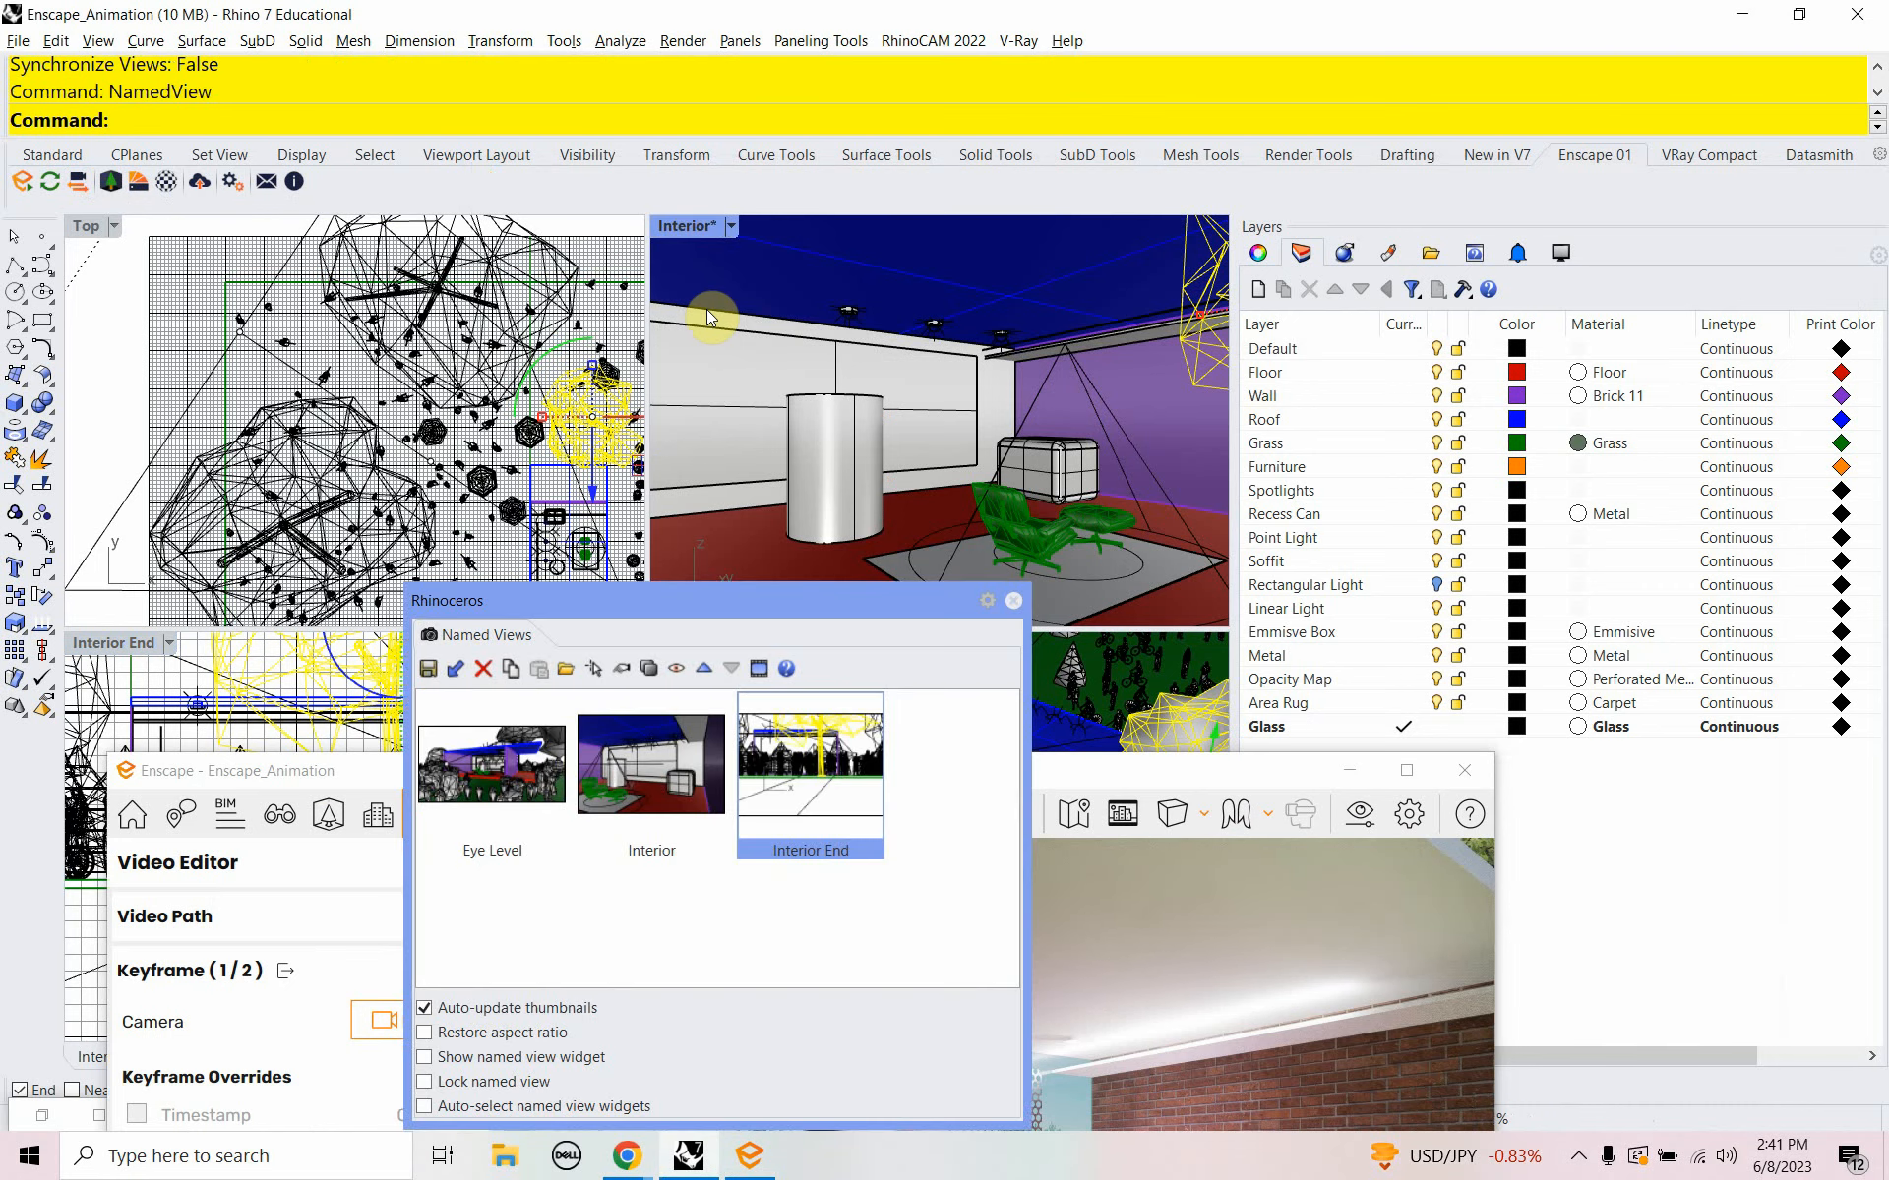
double_click(650, 765)
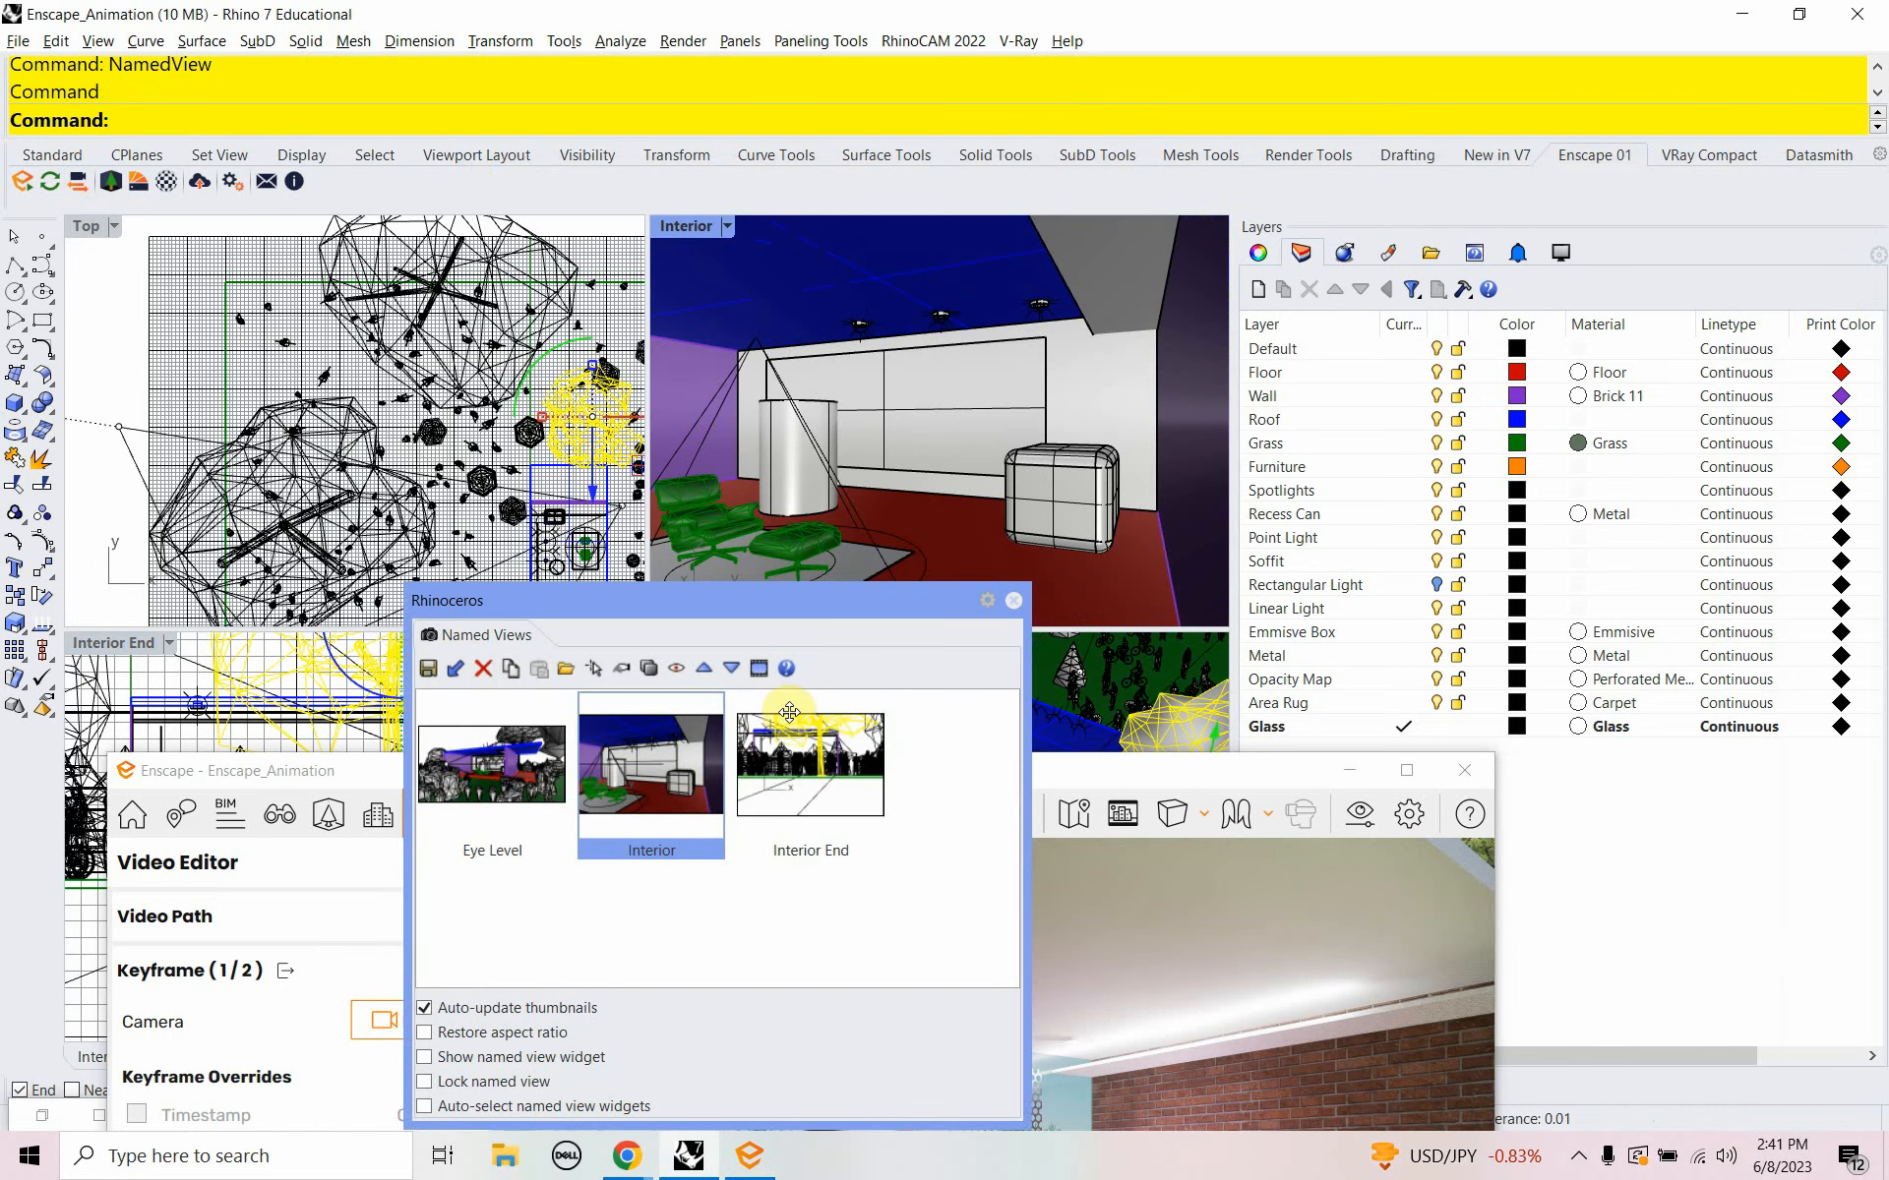
click(1013, 602)
Turn view synchronization back on and update the first keyframe's camera to the synchronized Interior view
drag(841, 787, 1068, 283)
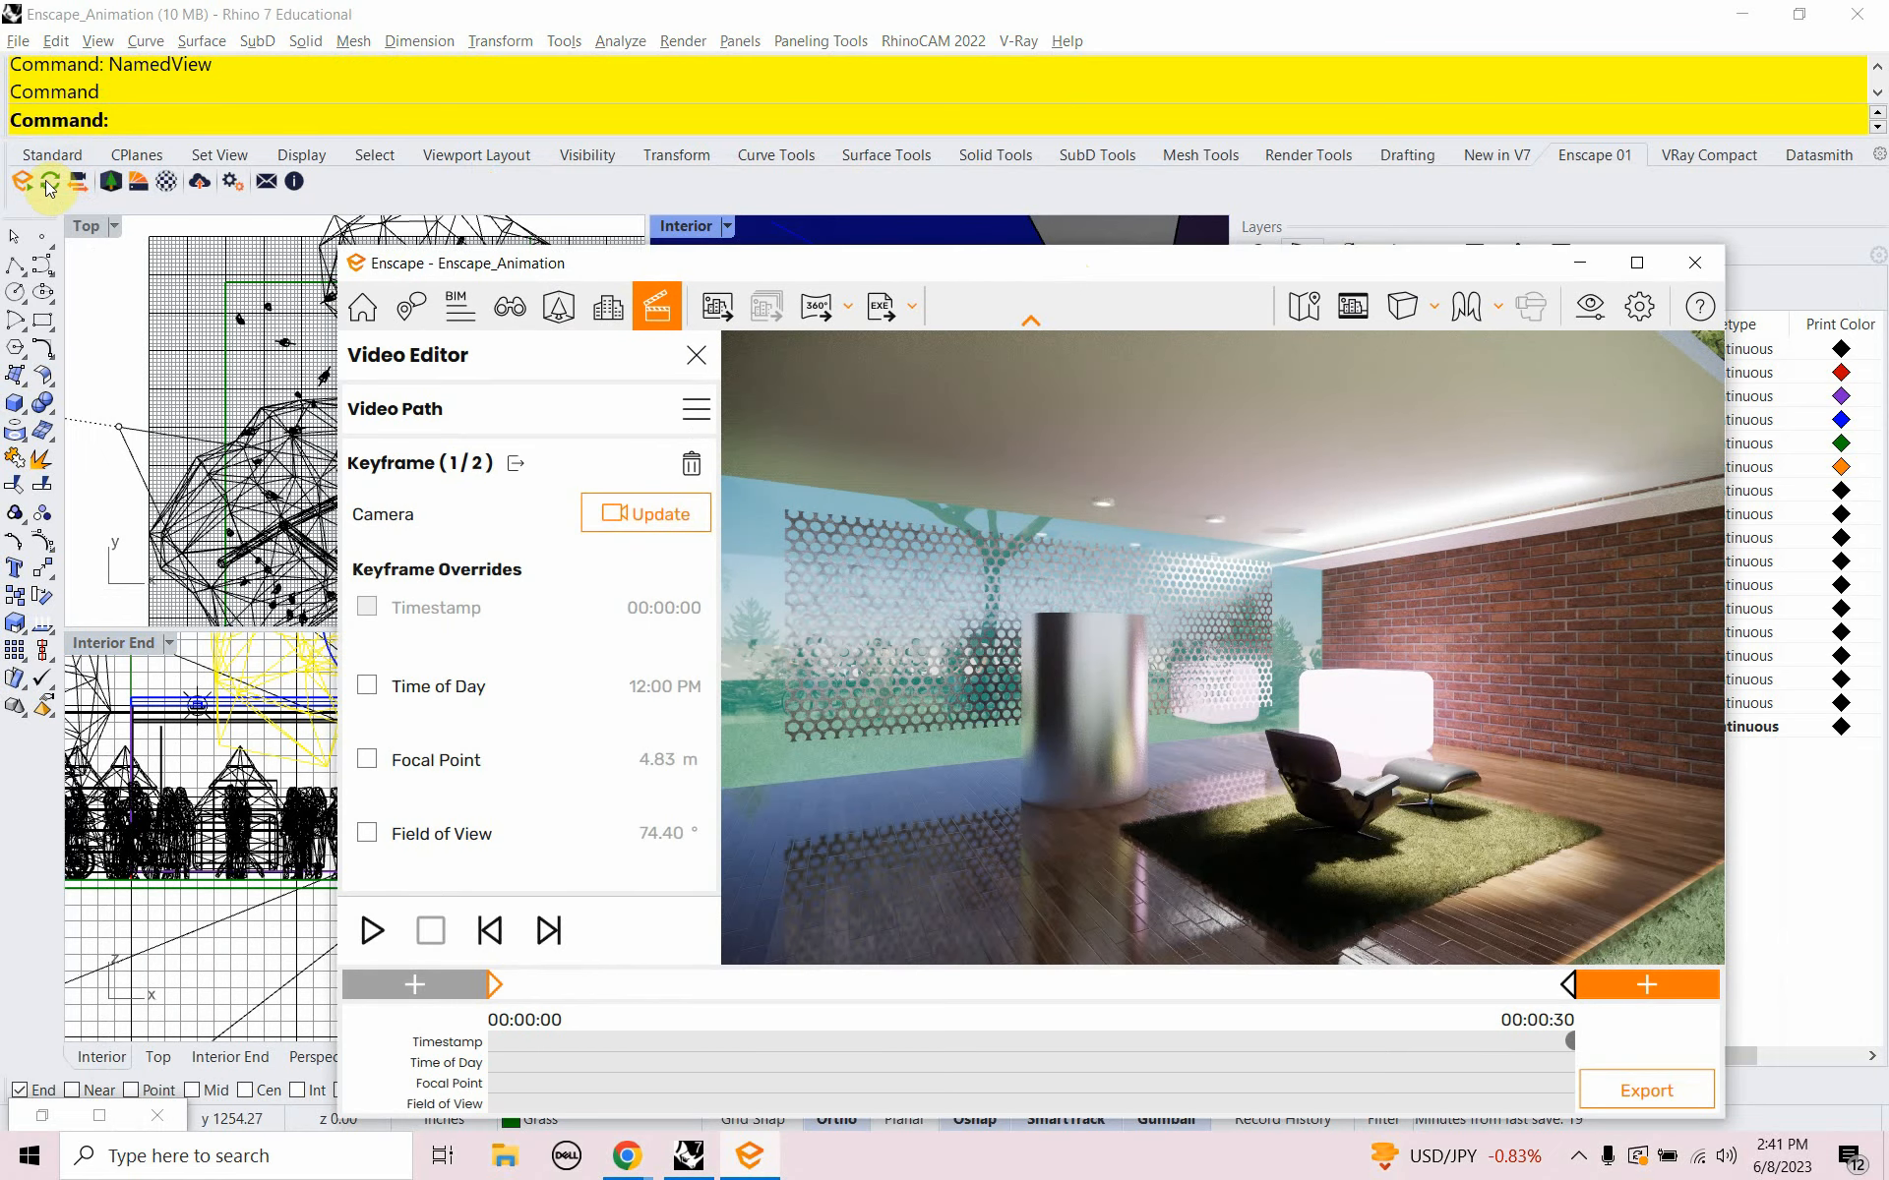
click(97, 200)
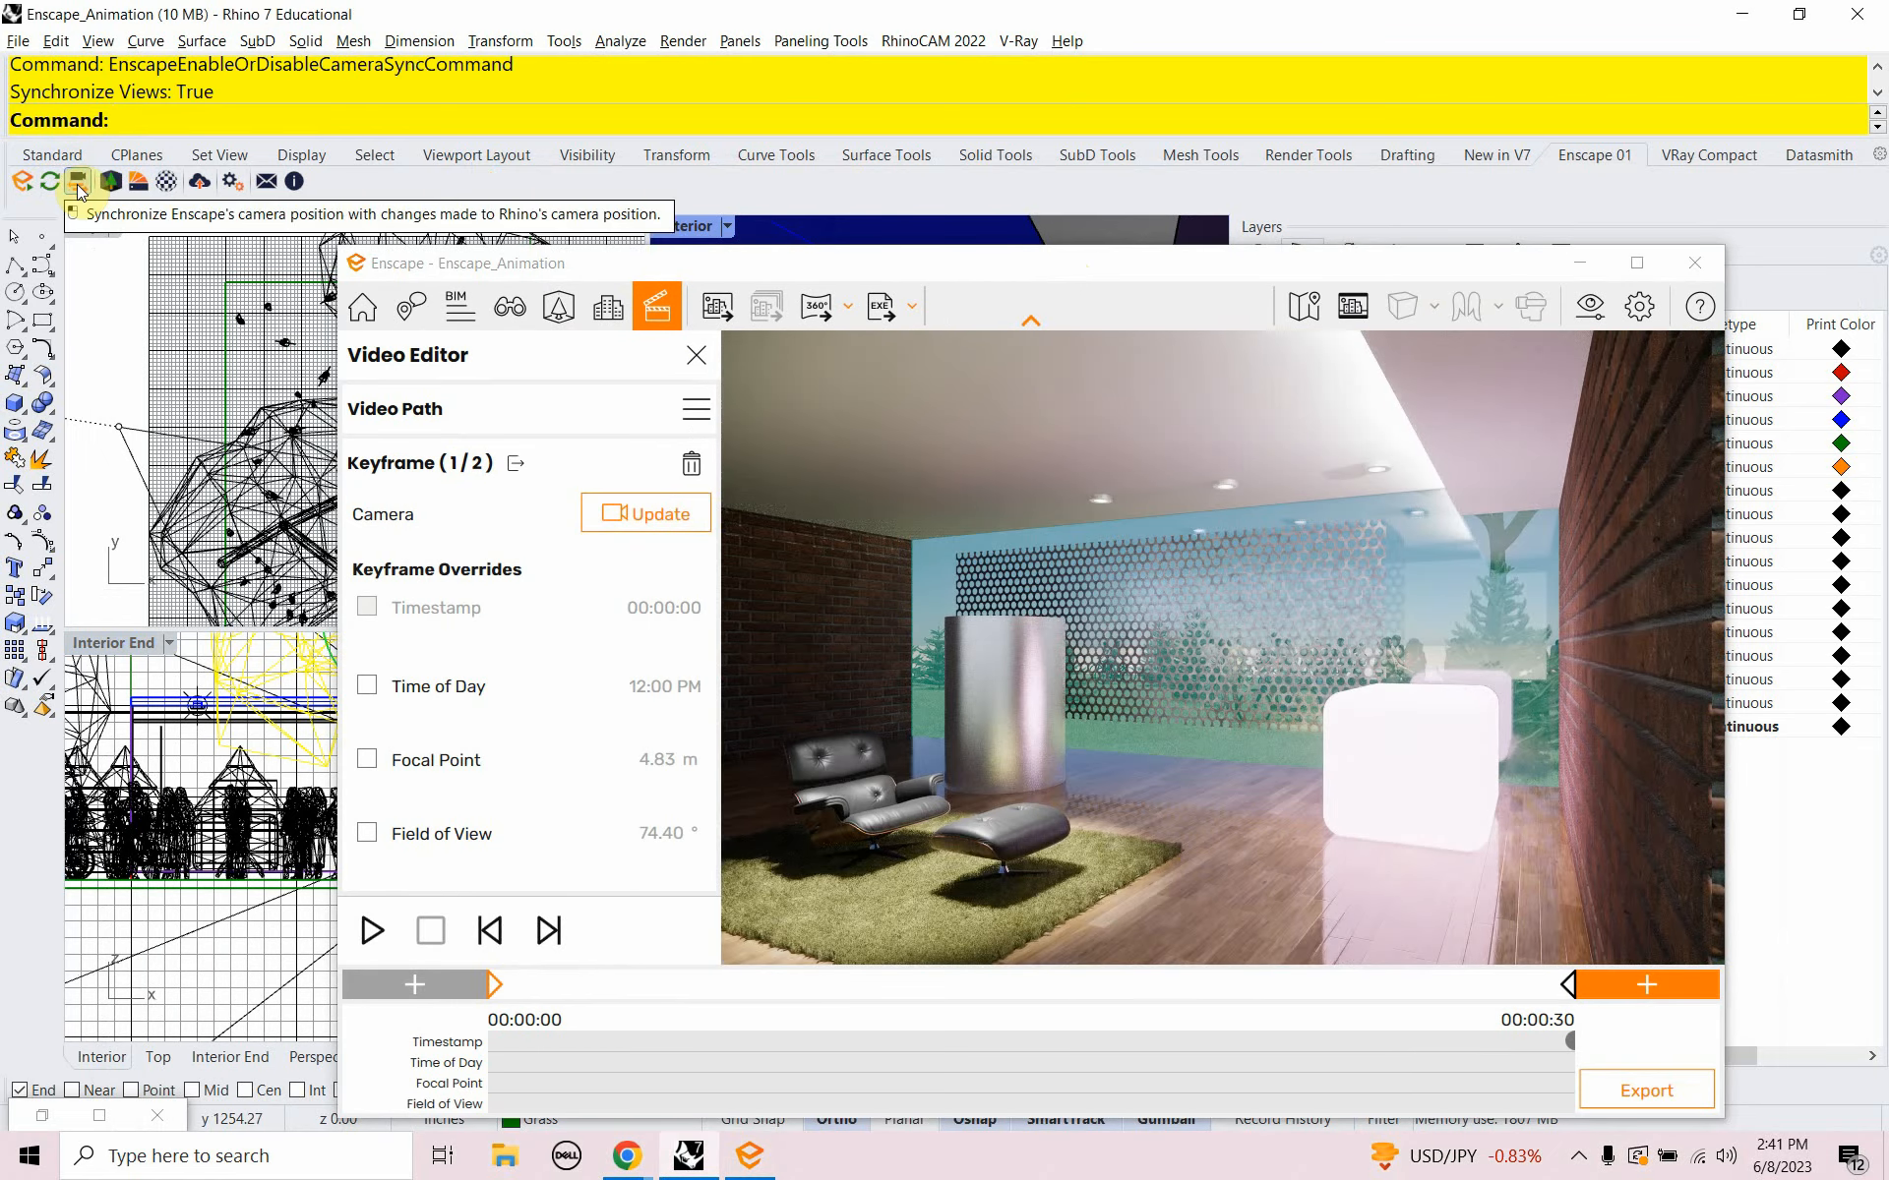
click(606, 519)
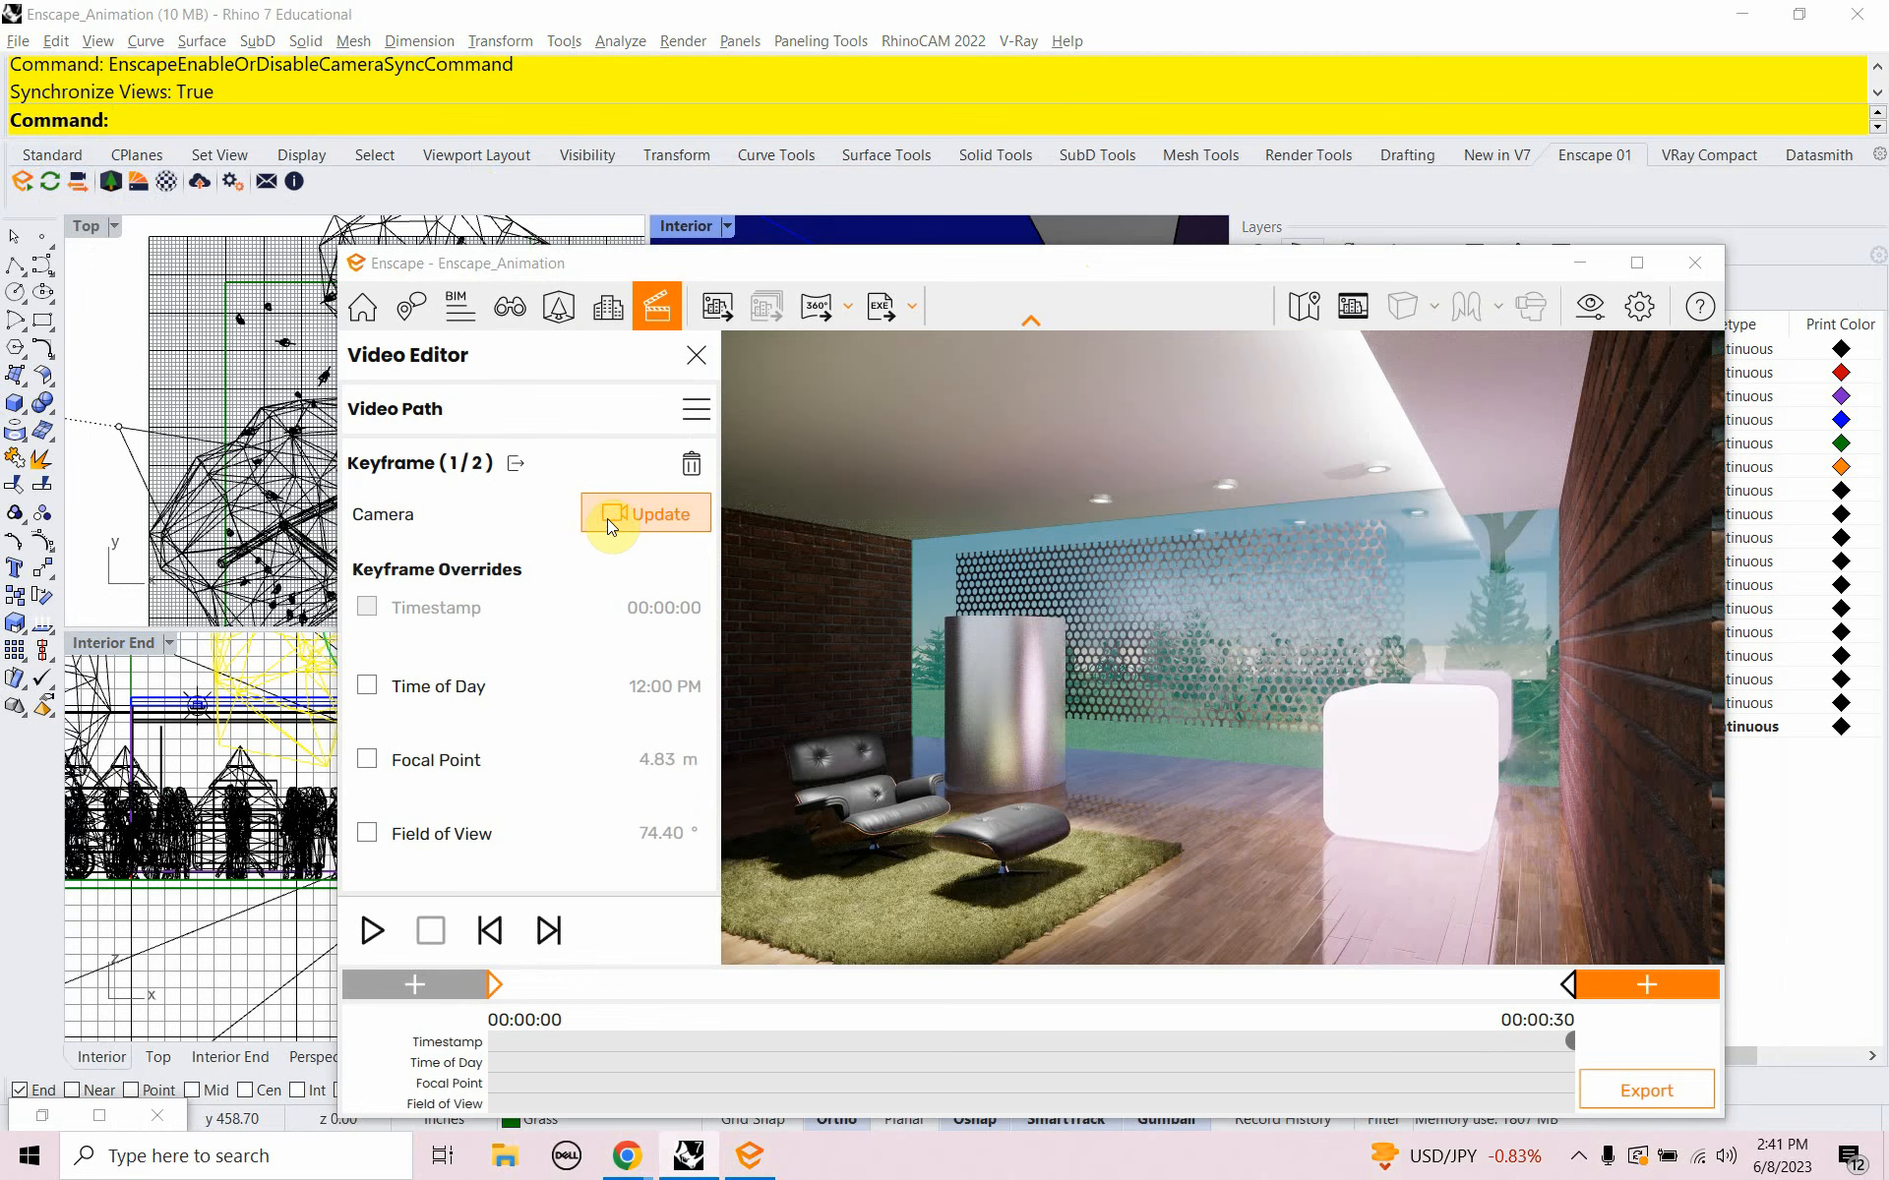
Preview the 30-second interior video path from start to end and stop playback
click(371, 934)
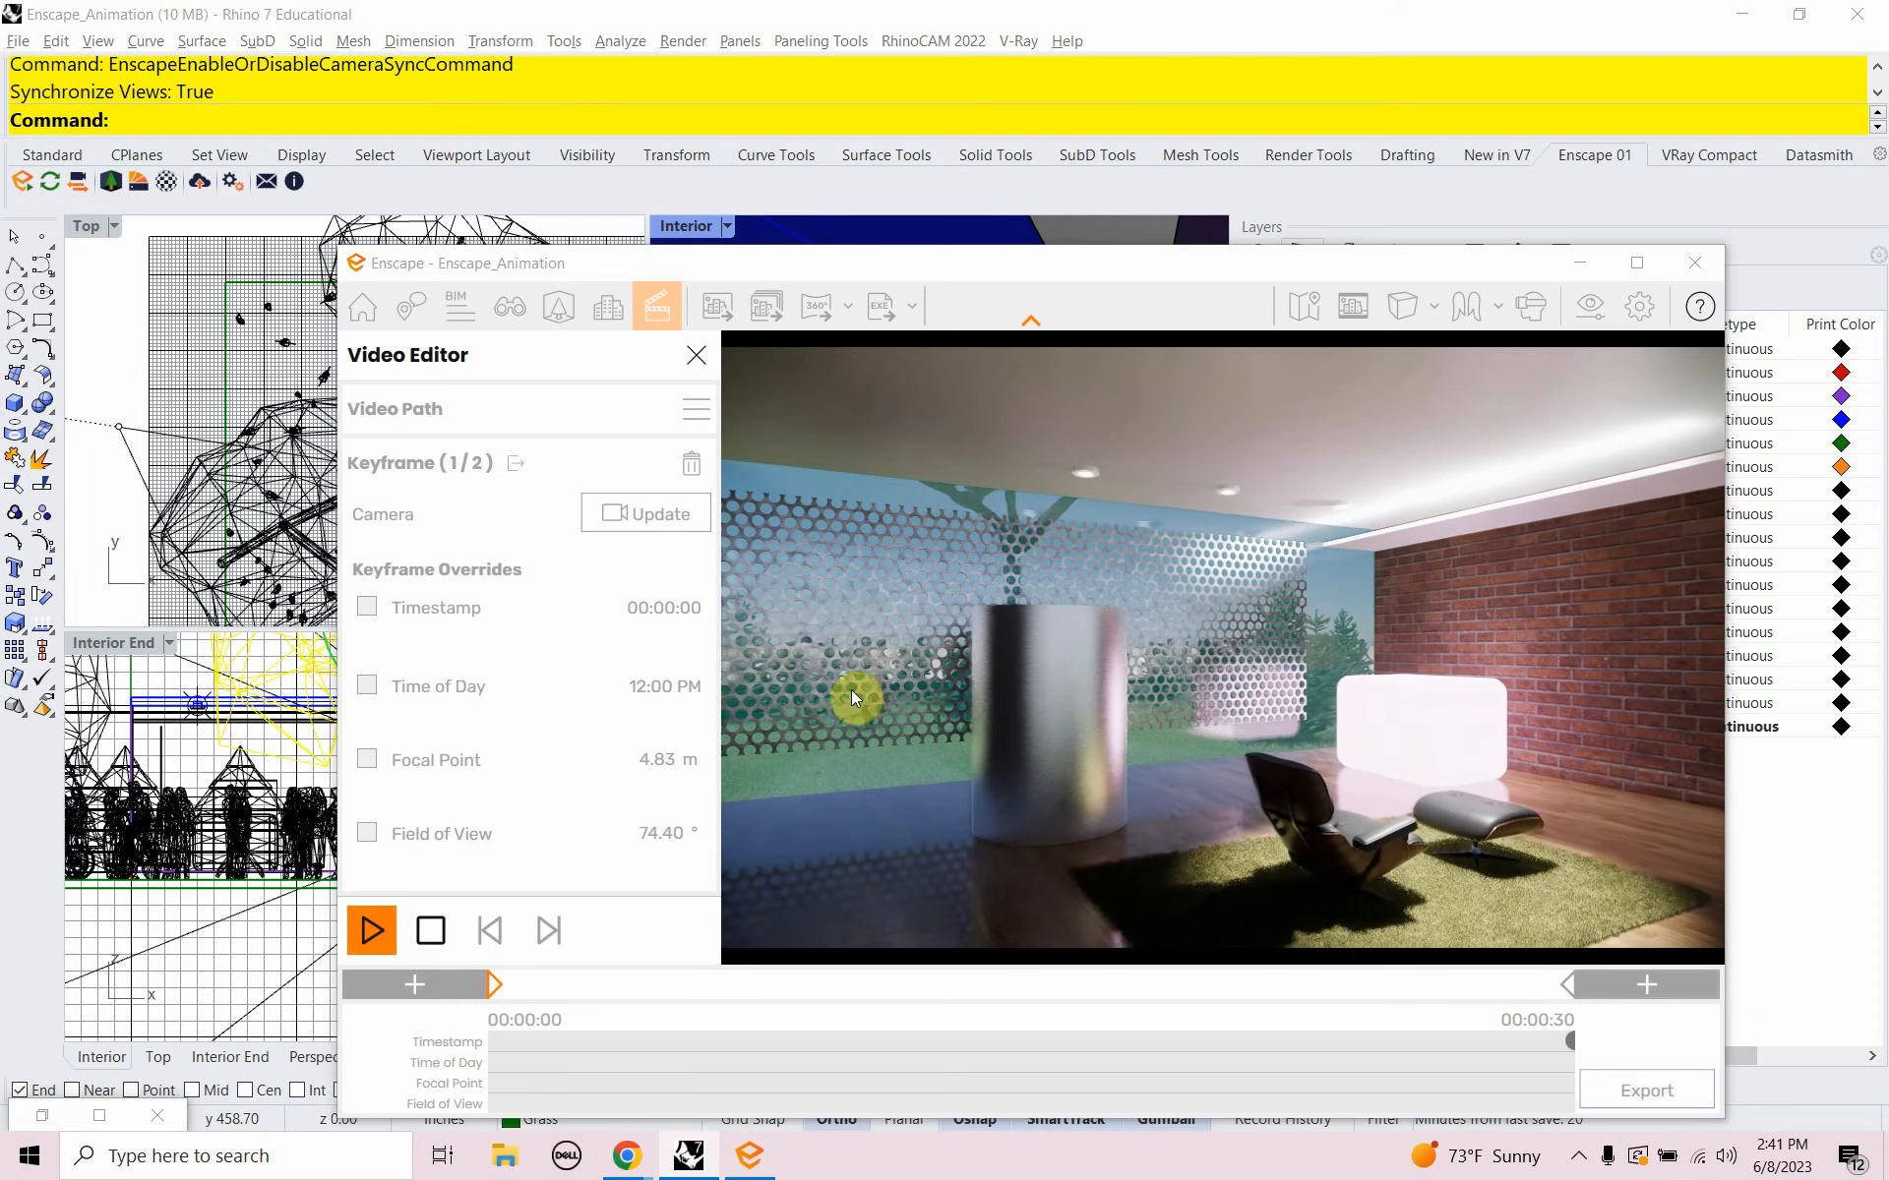
drag(918, 271, 895, 124)
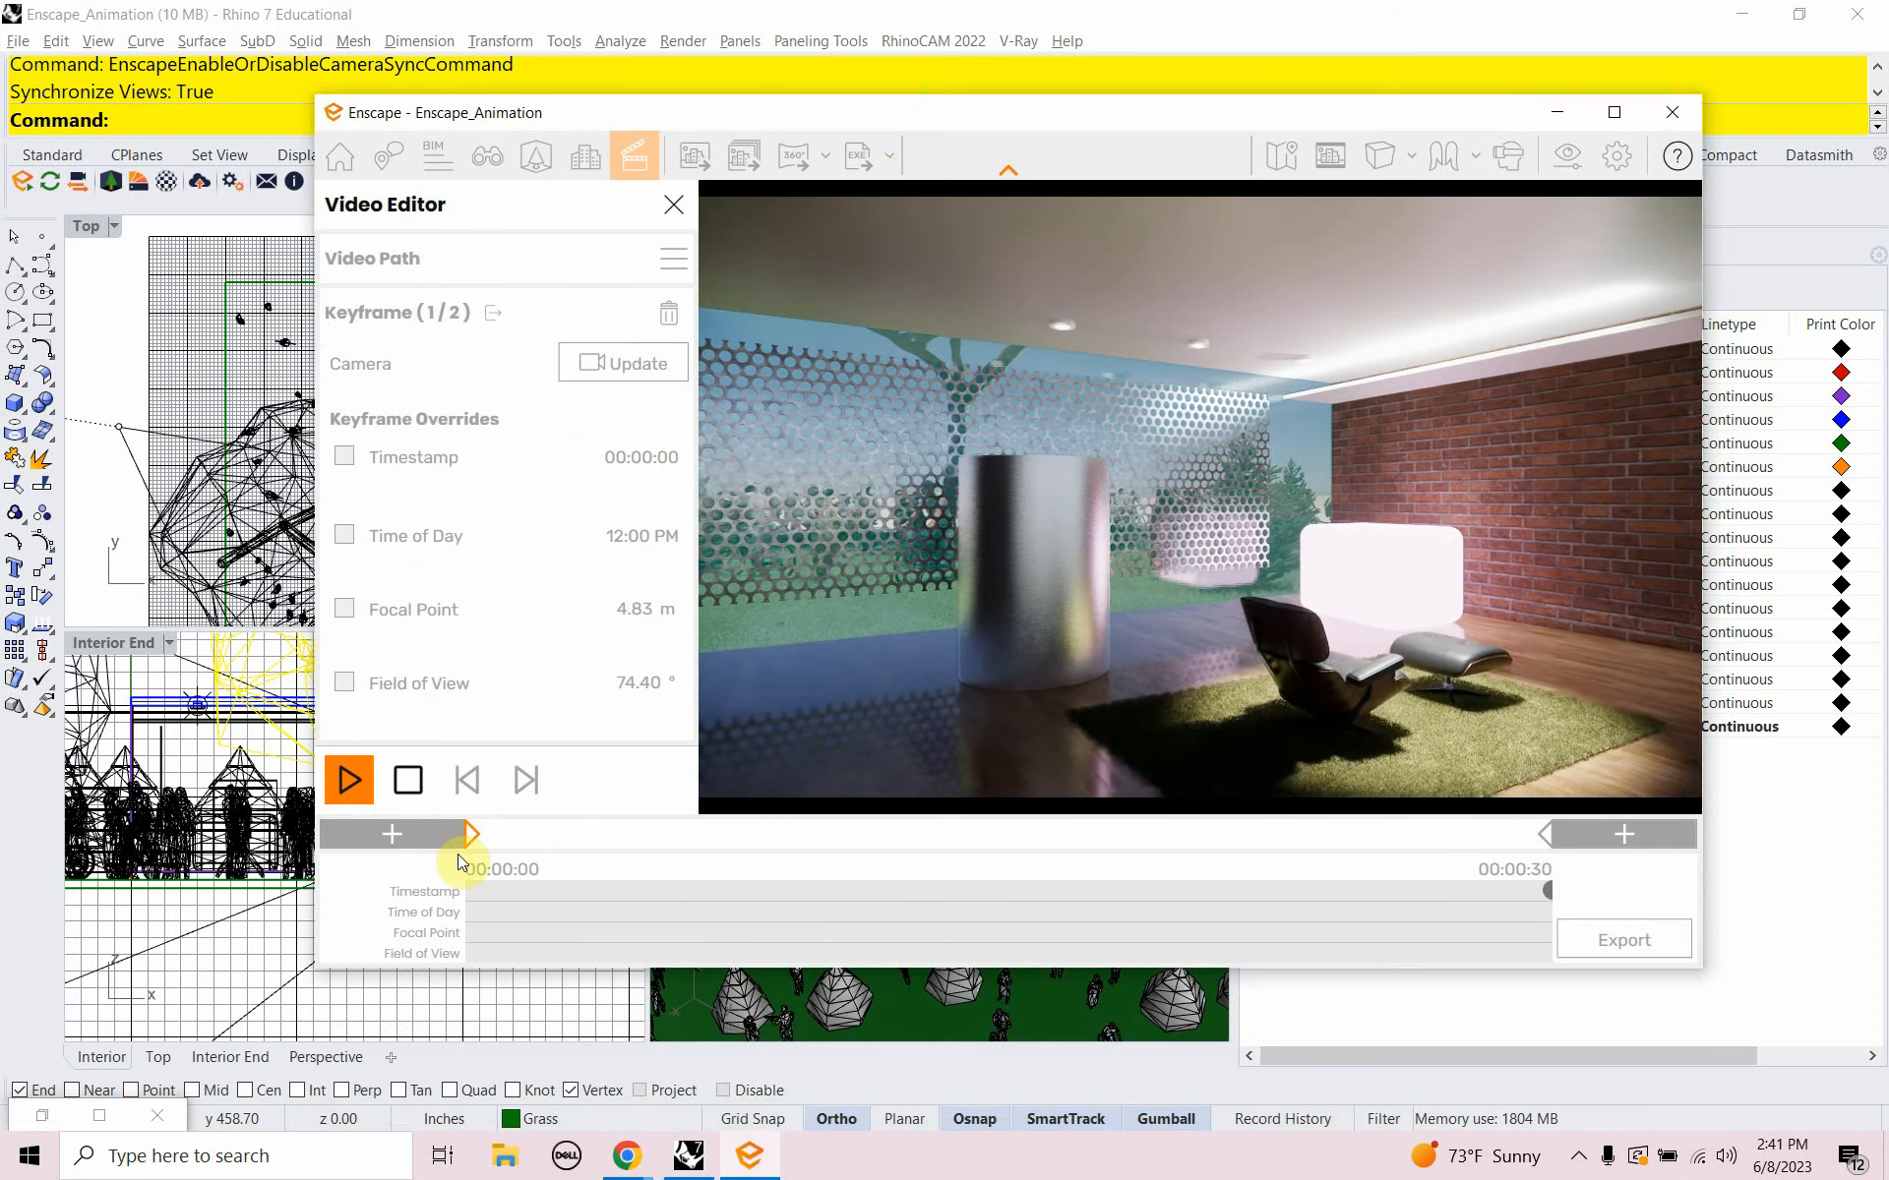
click(423, 791)
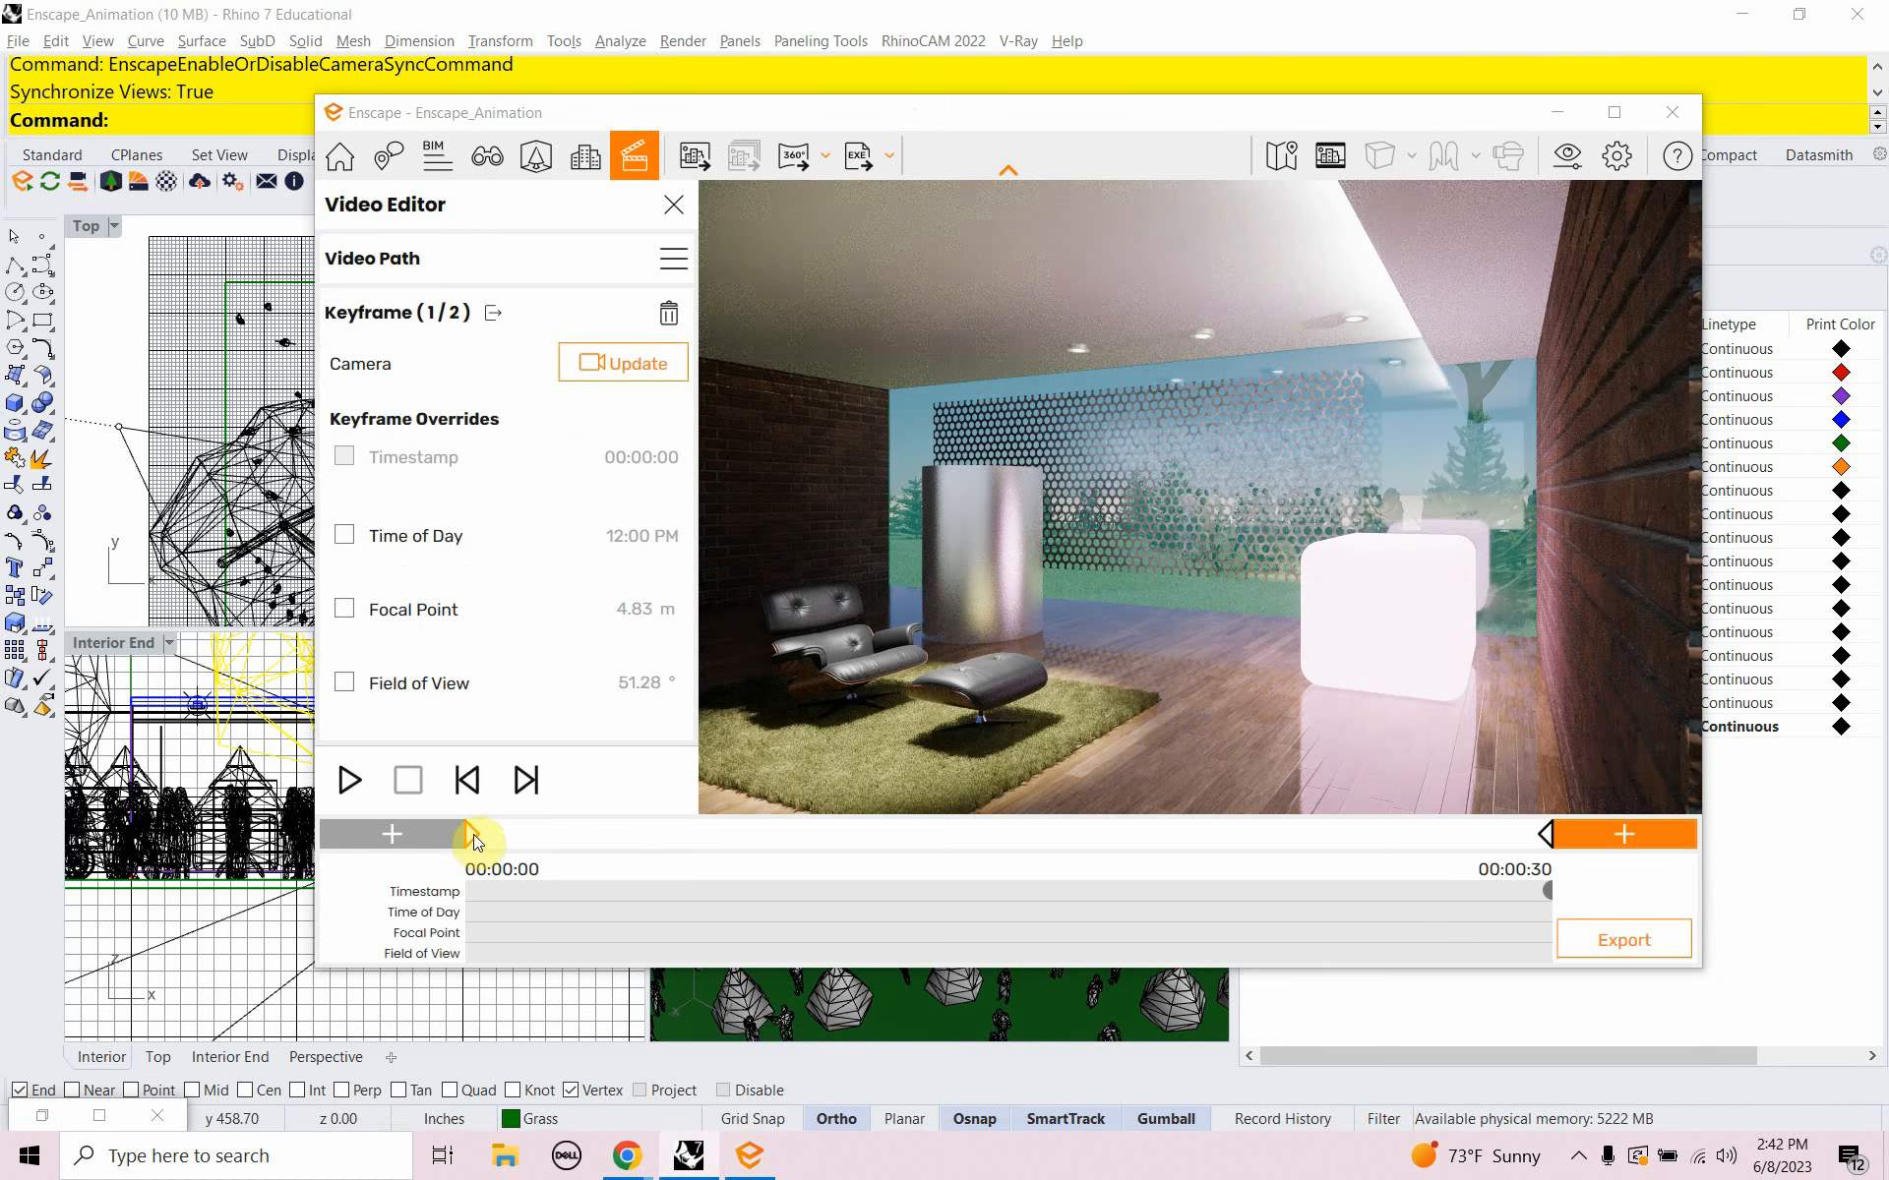
Enable the Time of Day override on the first keyframe and set it to 9:00 AM
click(348, 540)
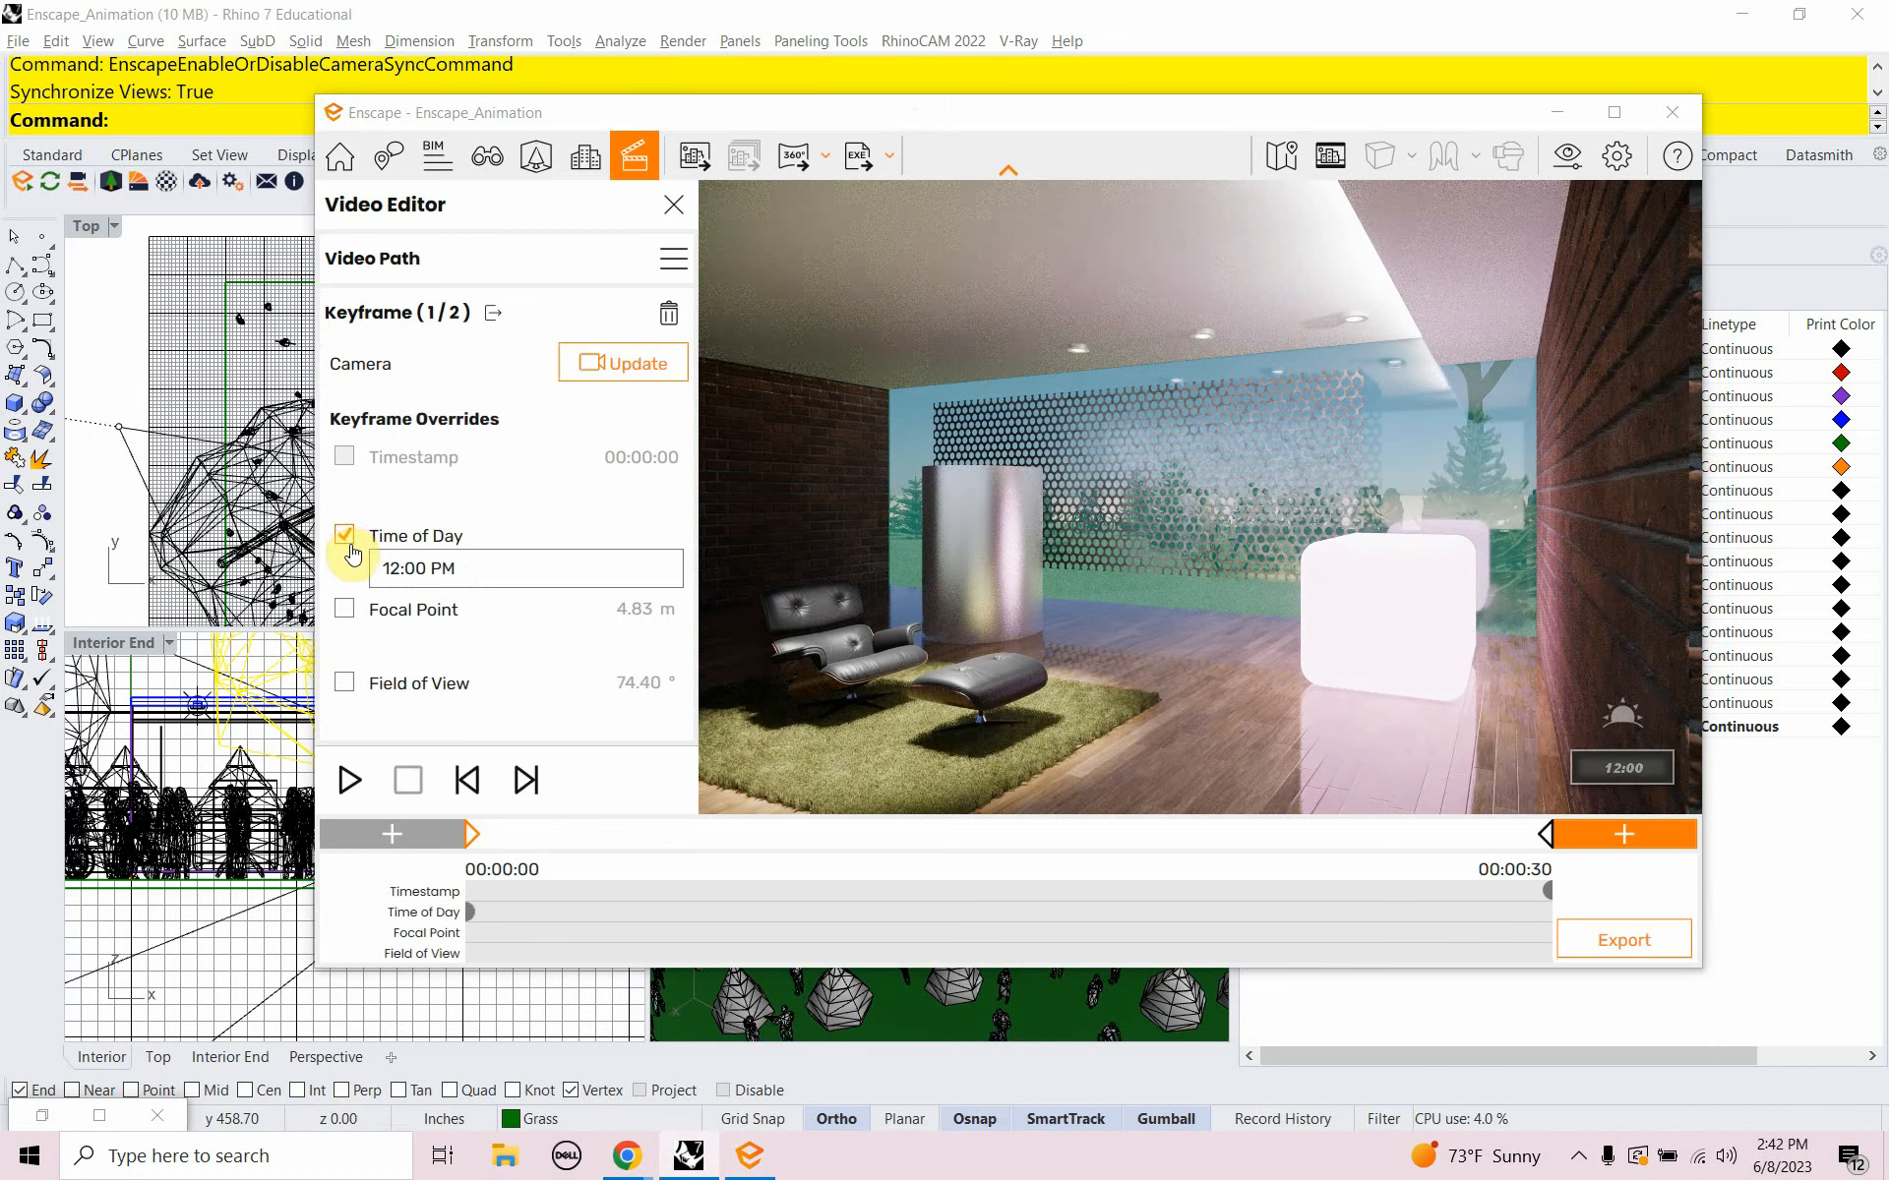
click(477, 558)
click(496, 651)
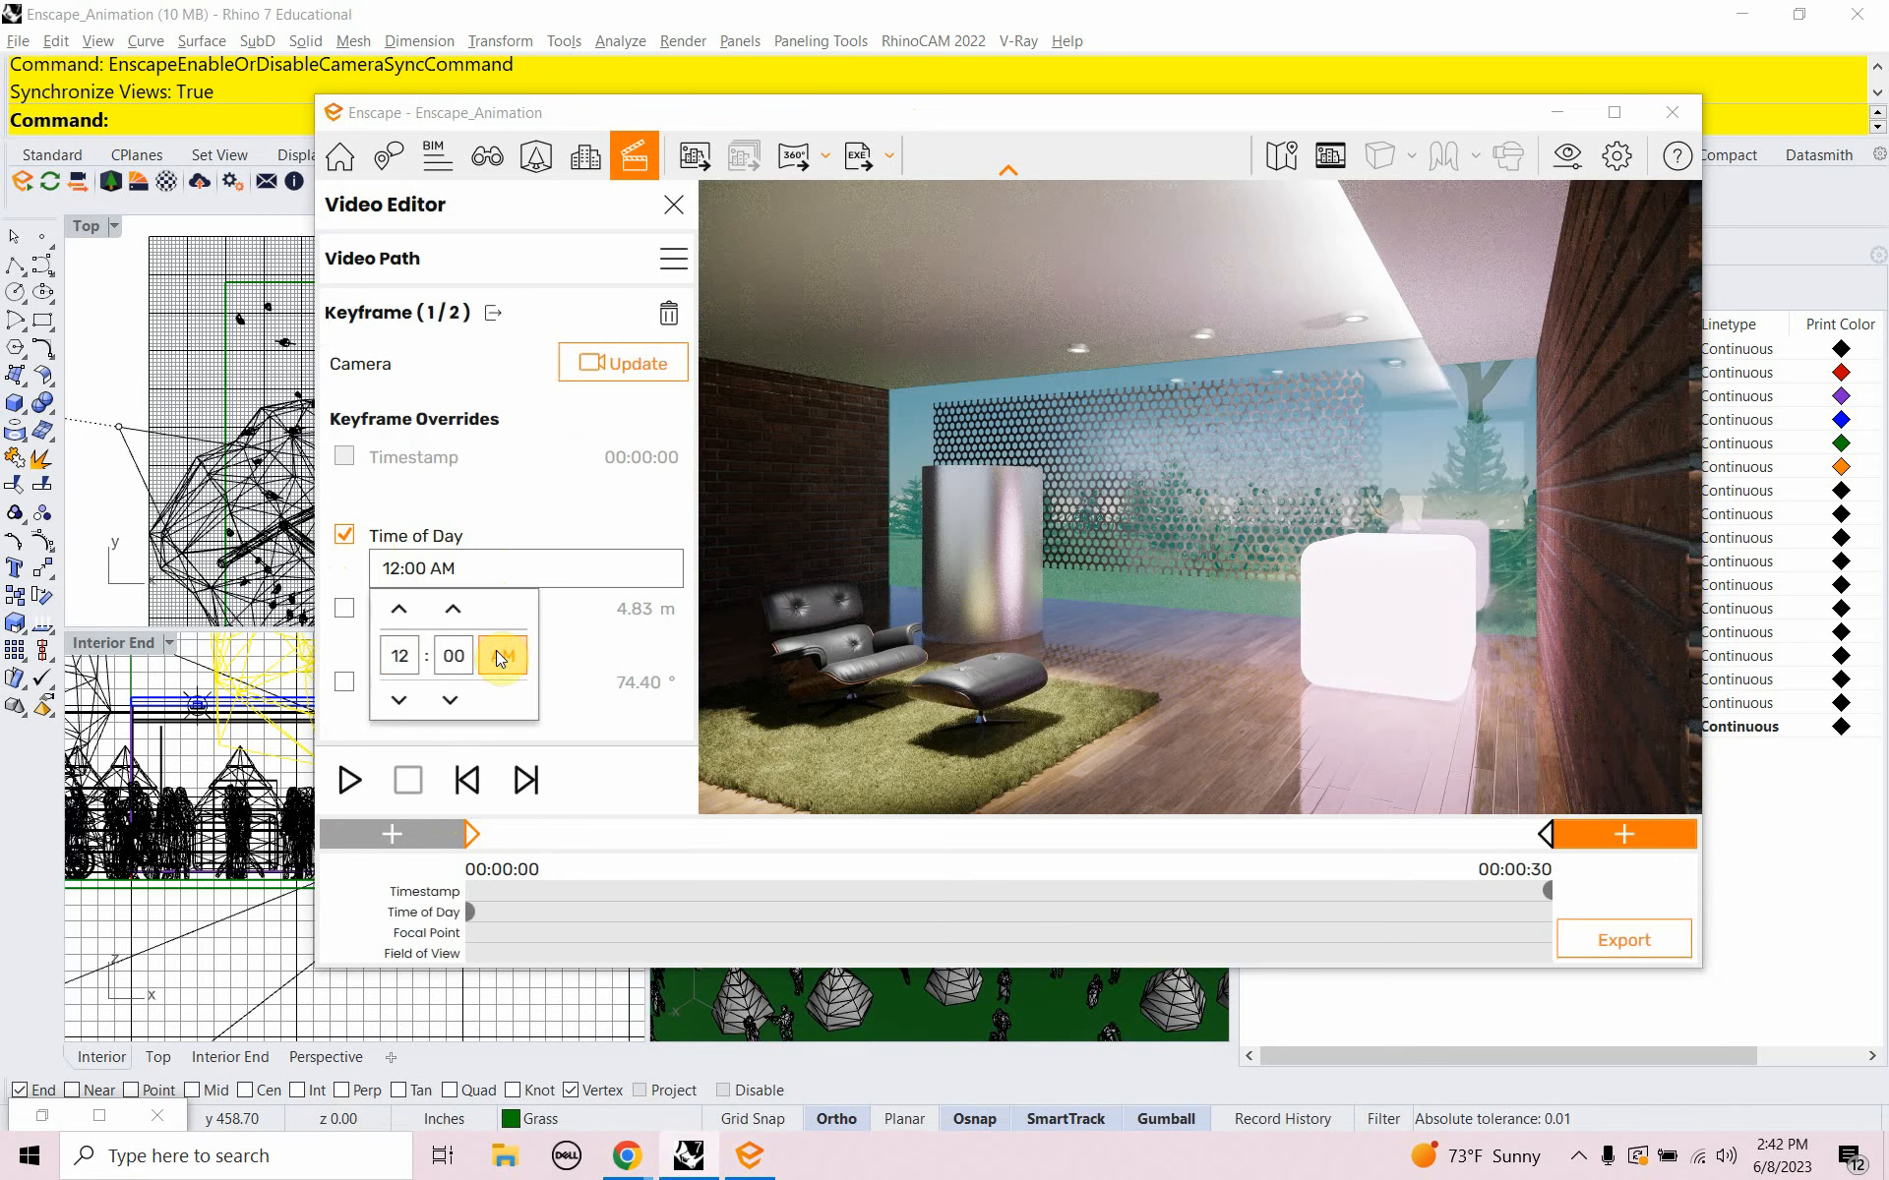
click(398, 699)
click(397, 699)
click(398, 699)
click(398, 699)
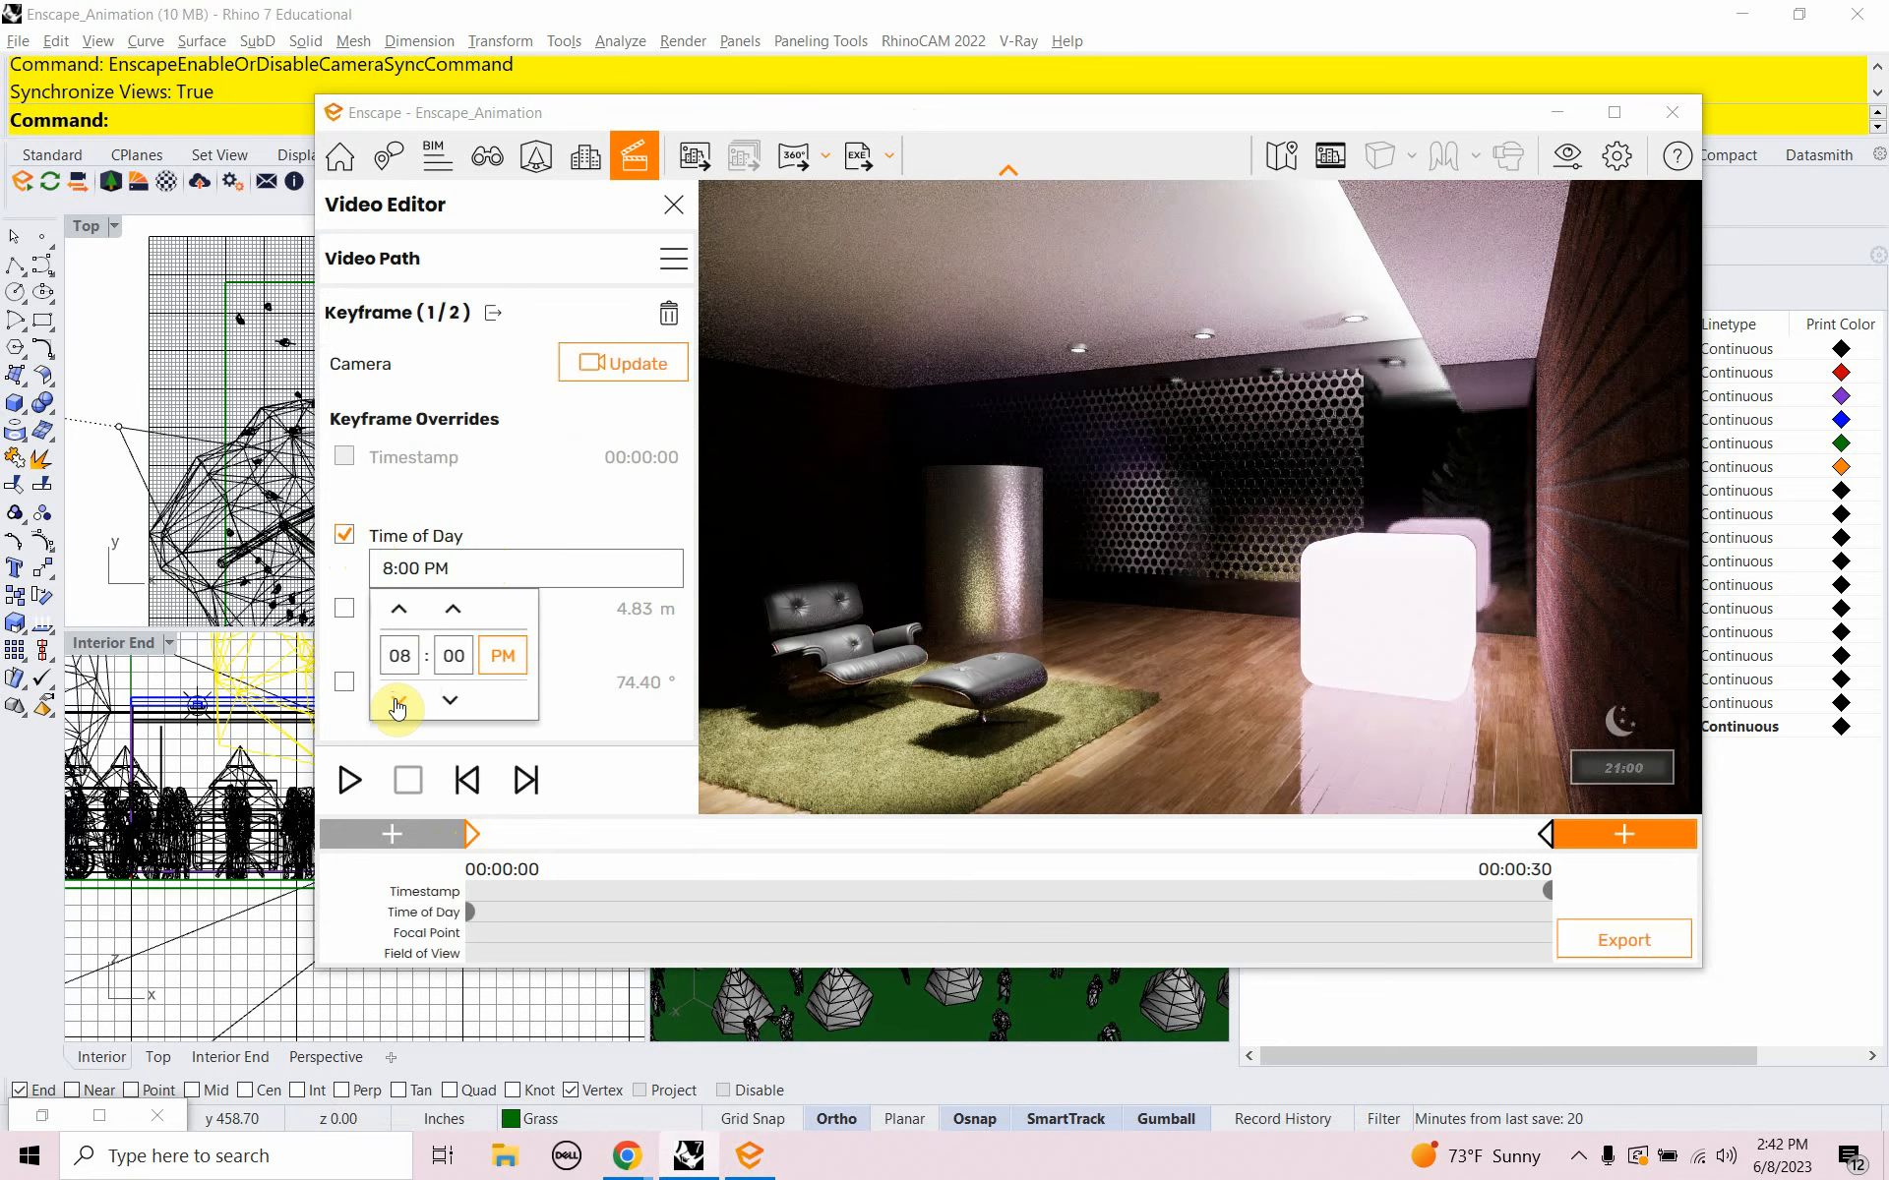
click(397, 699)
click(399, 610)
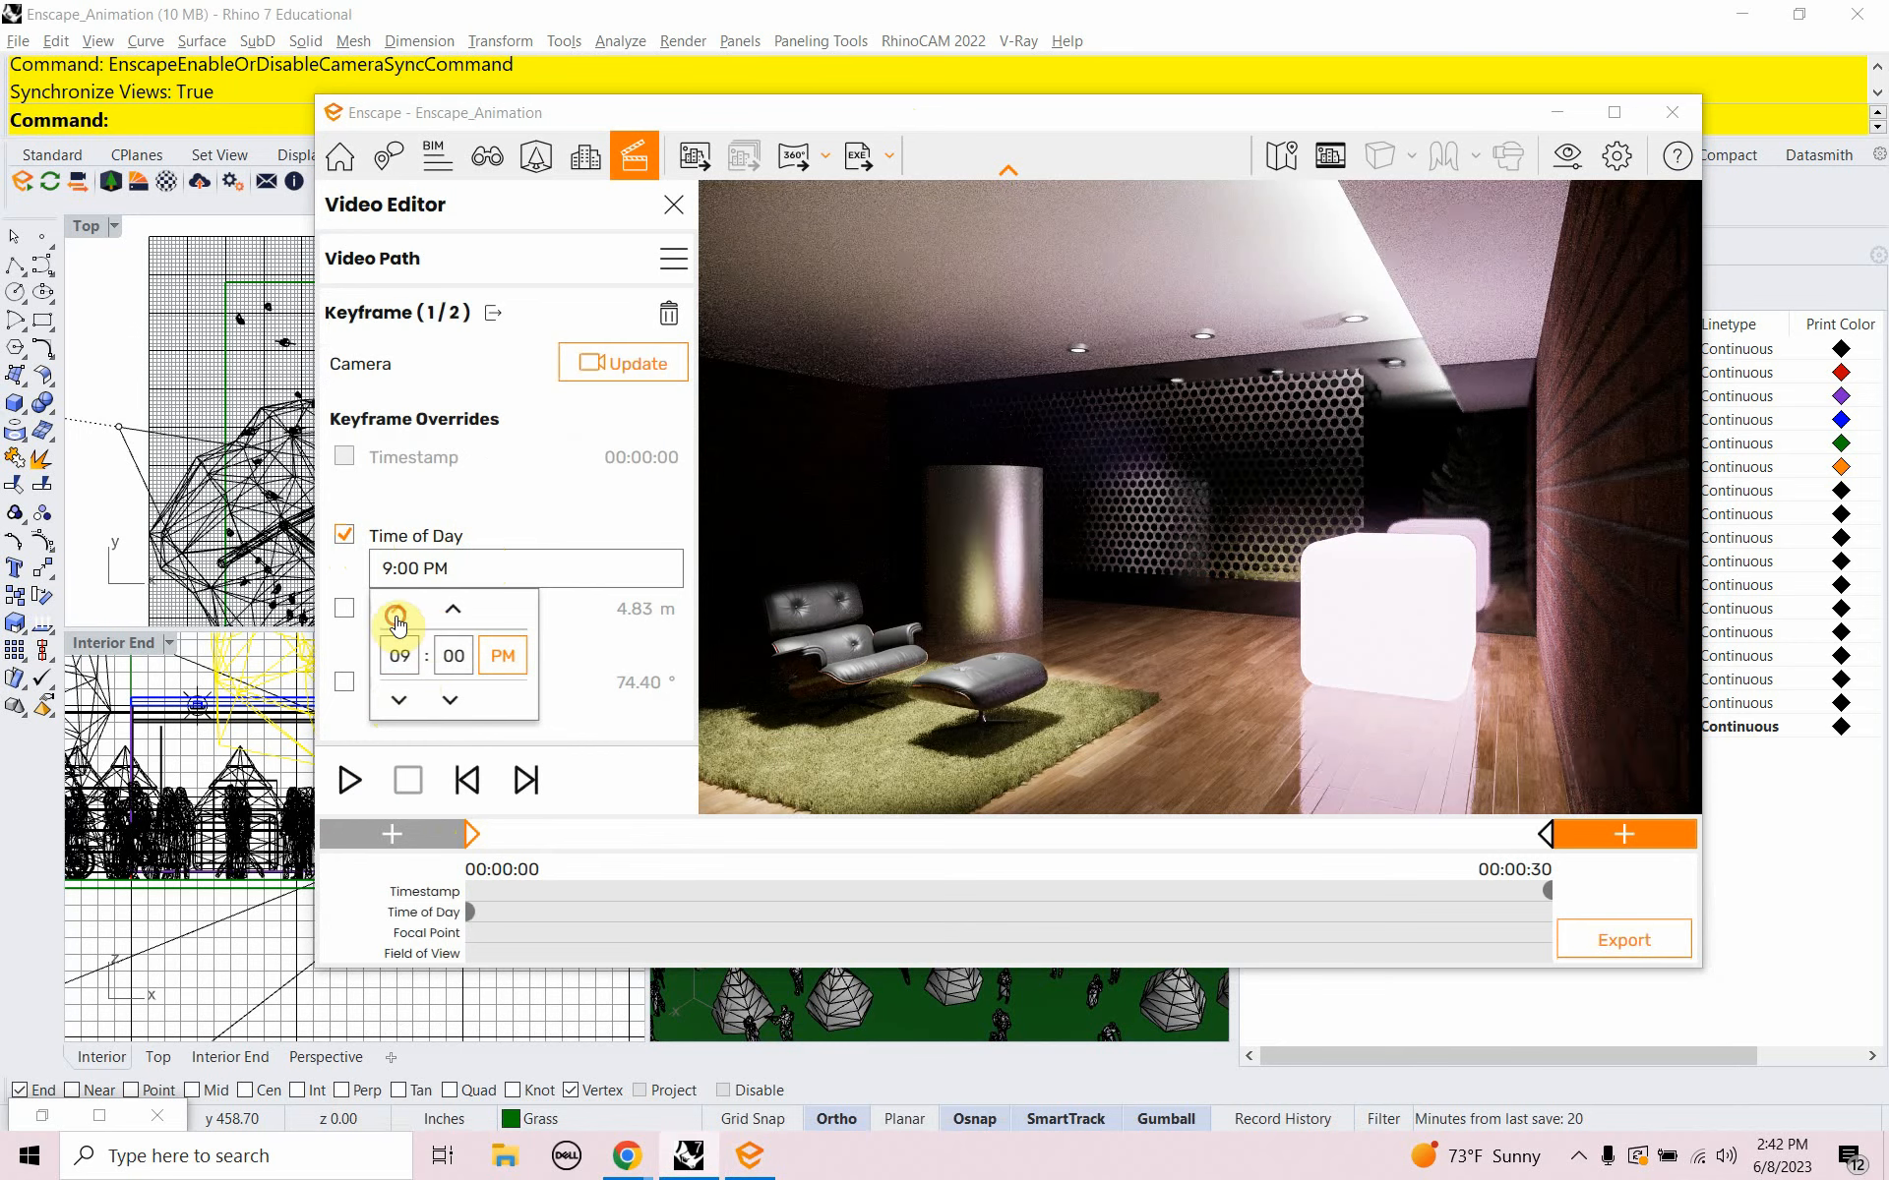
click(399, 610)
click(498, 657)
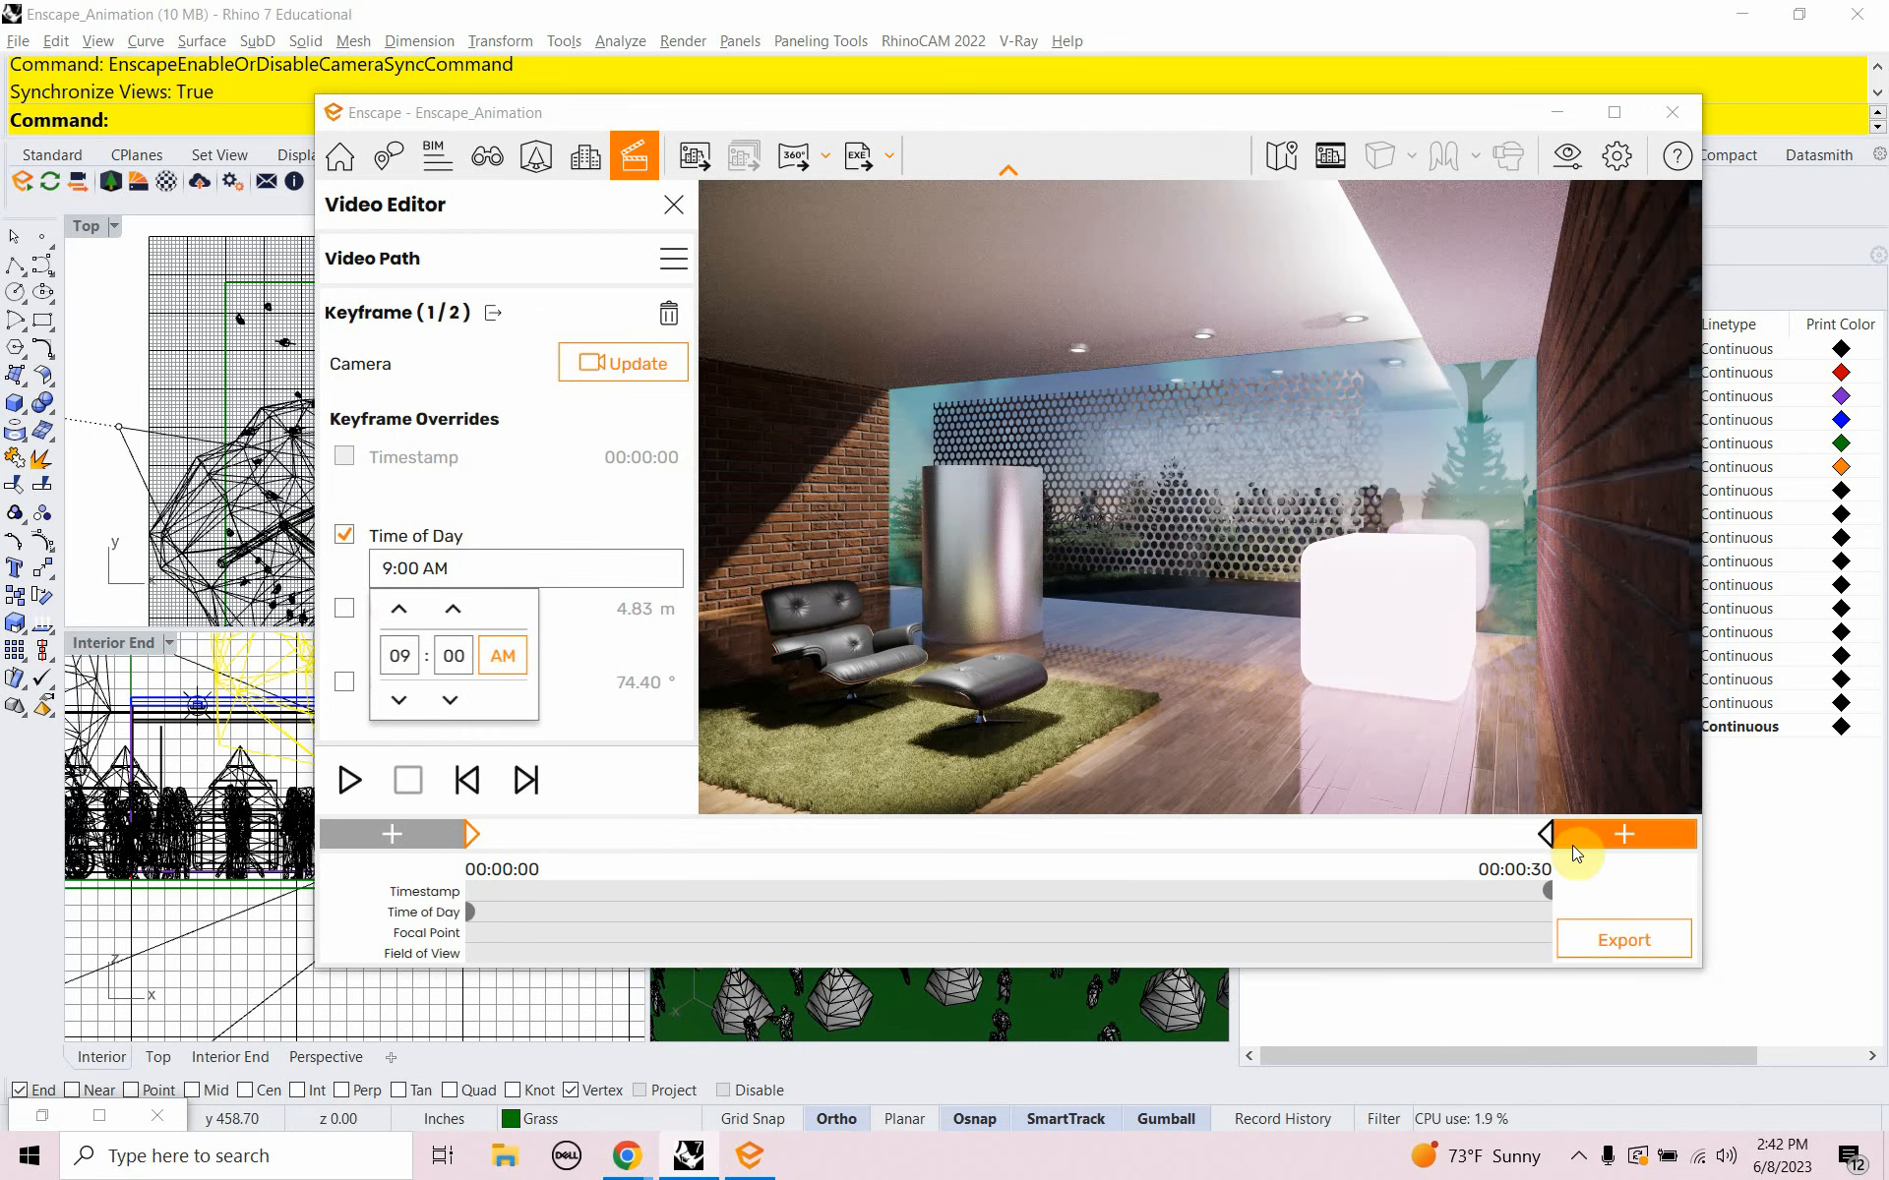
Enable the Time of Day override on the second keyframe, set it to 9:00 PM and preview the path
click(1542, 839)
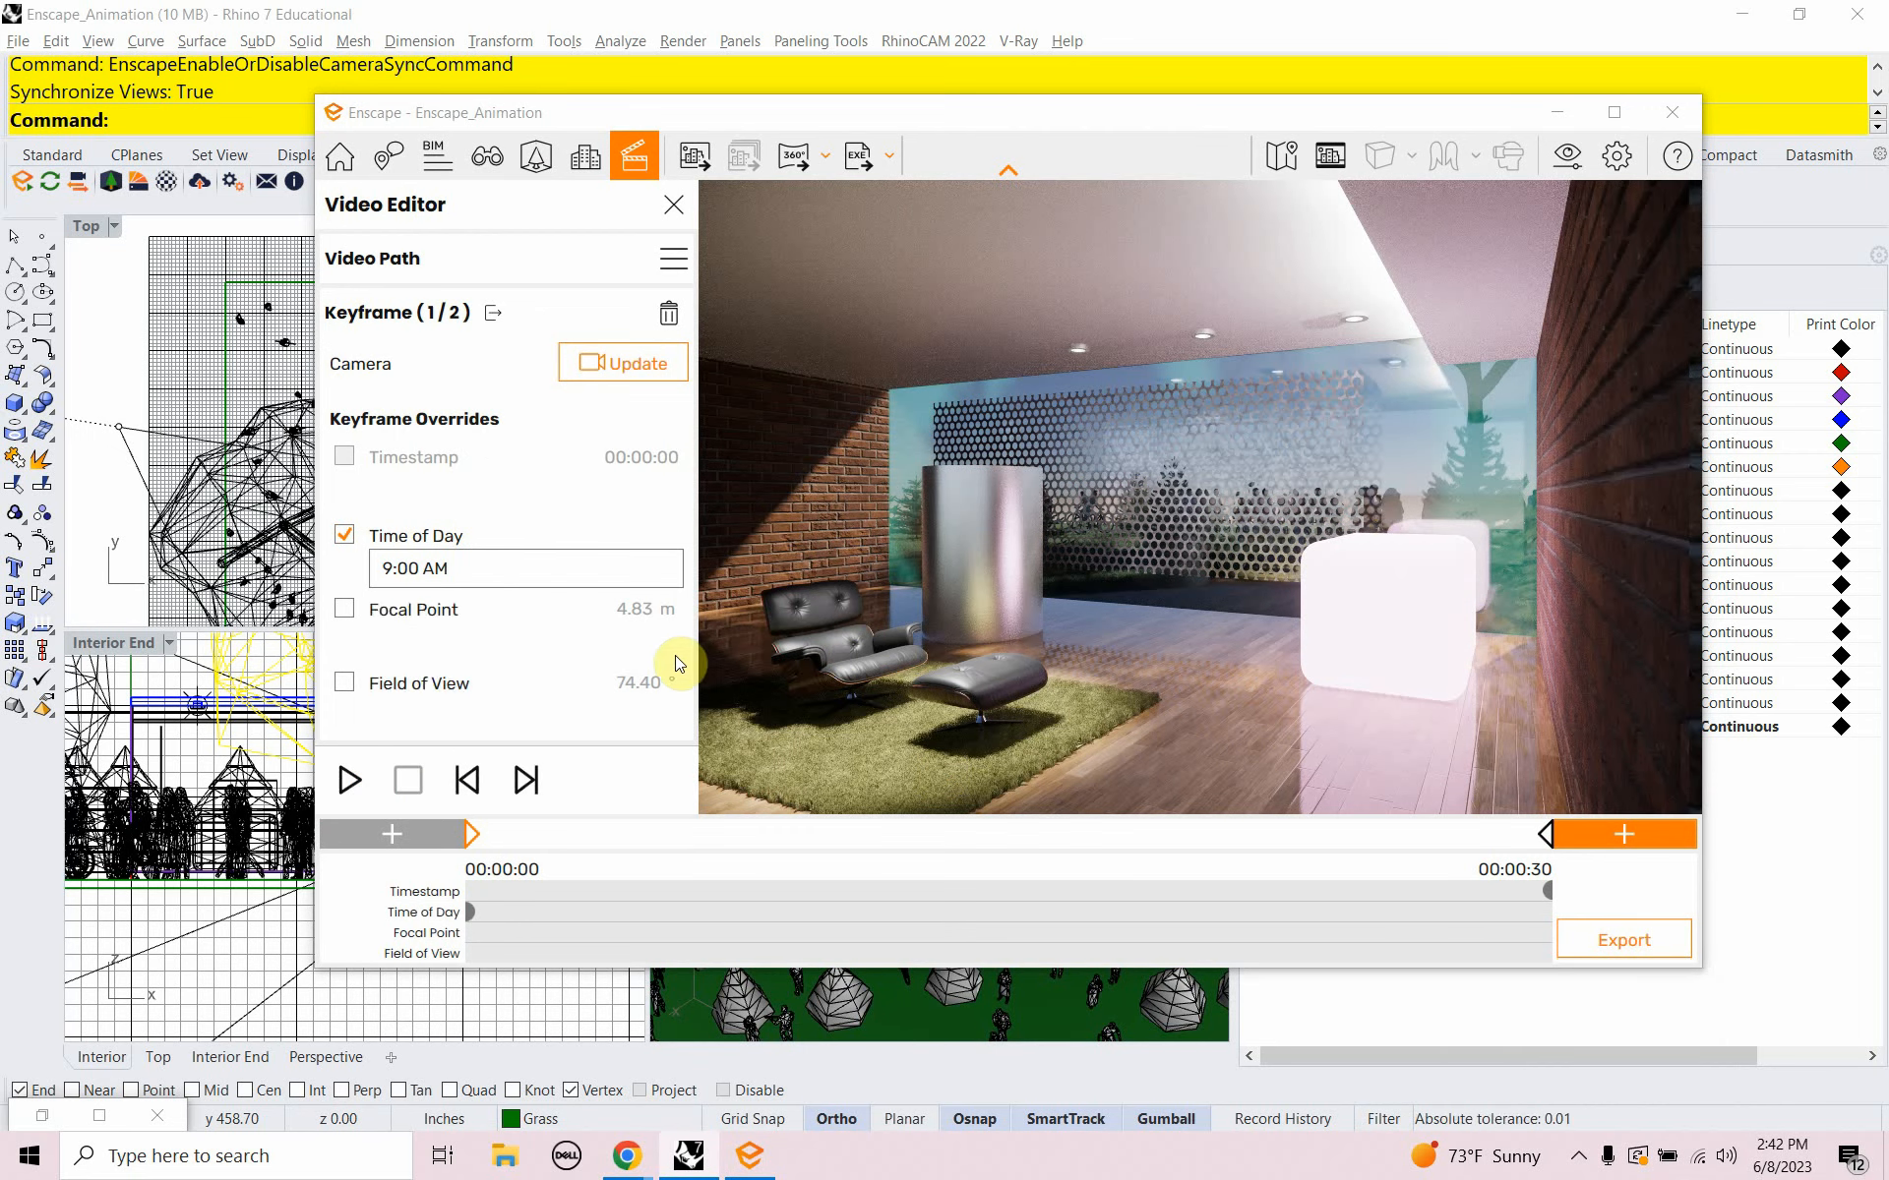
click(1544, 832)
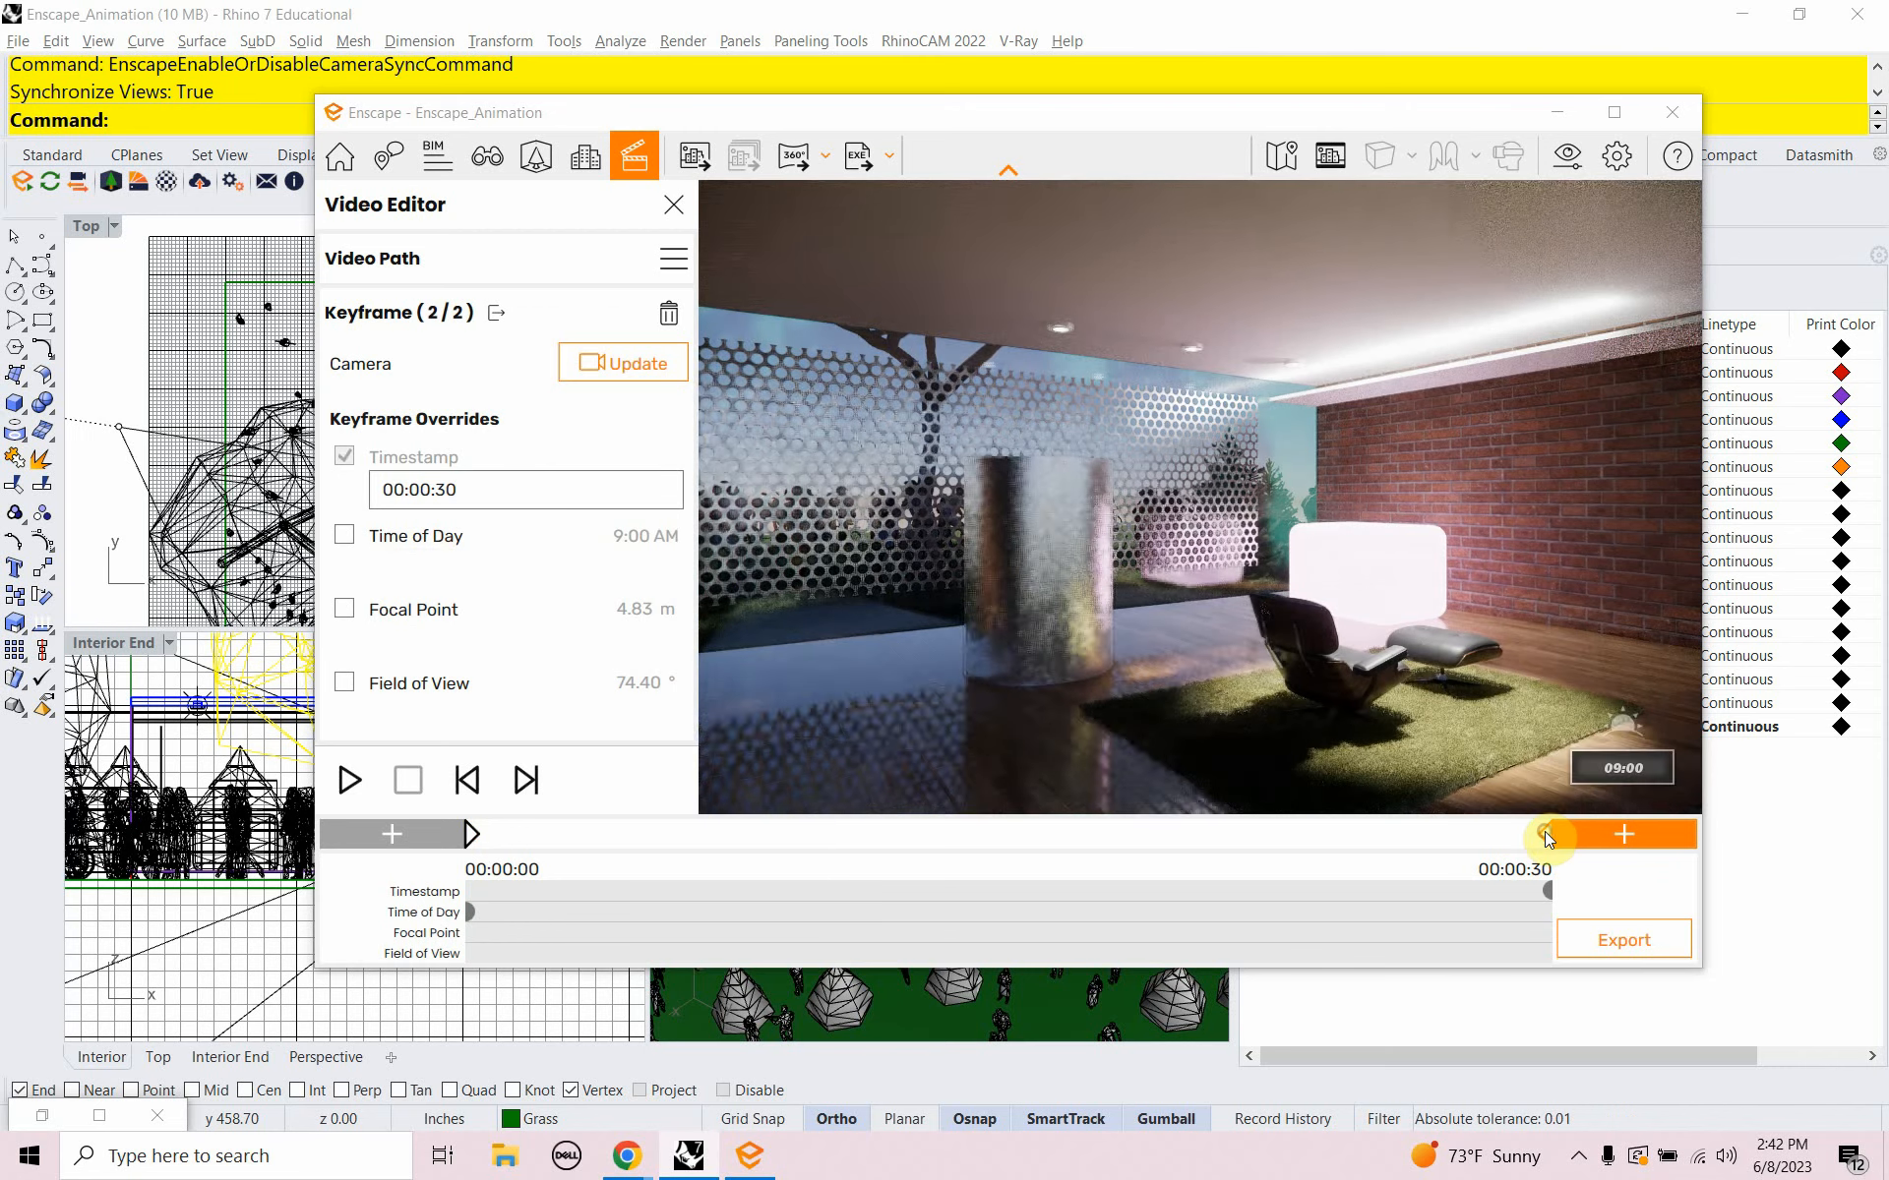
click(345, 535)
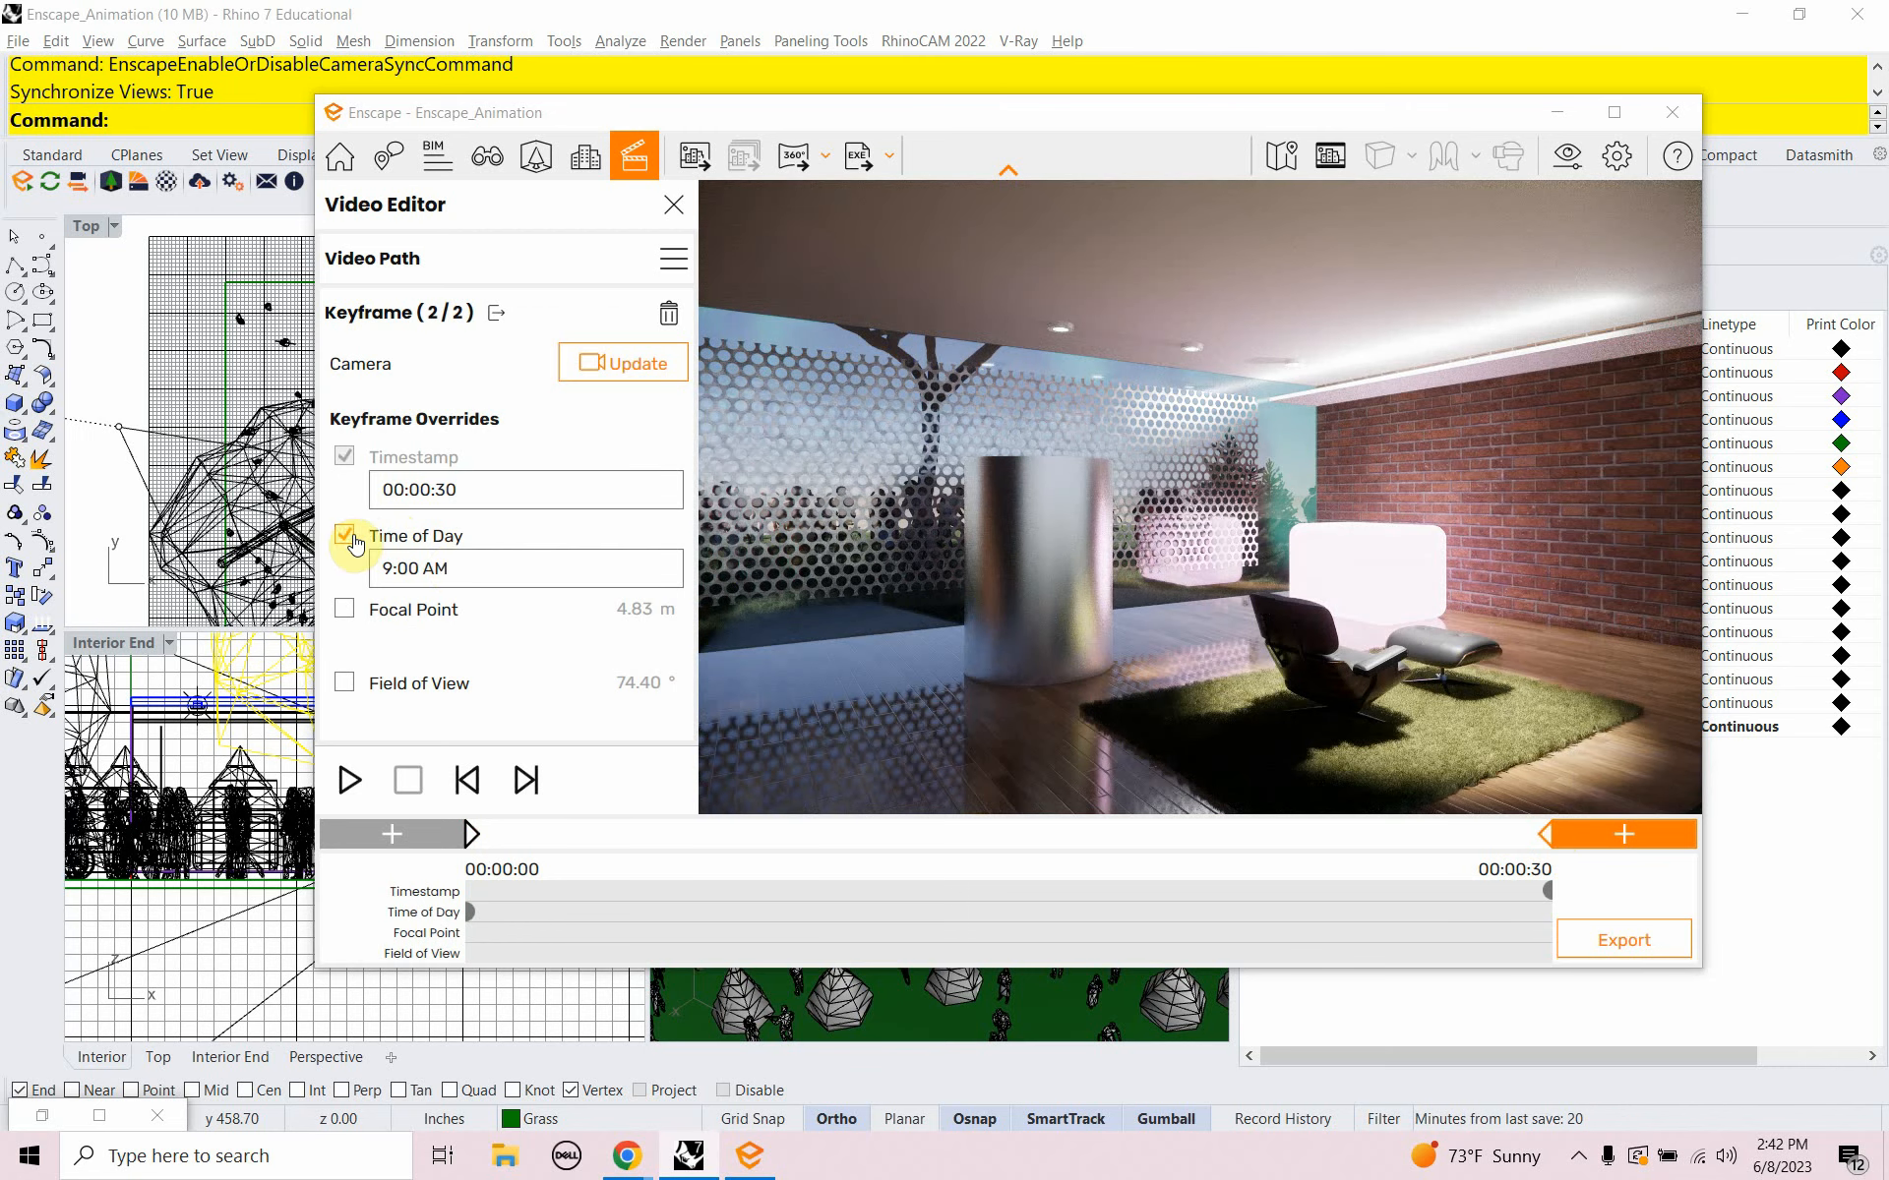
click(458, 567)
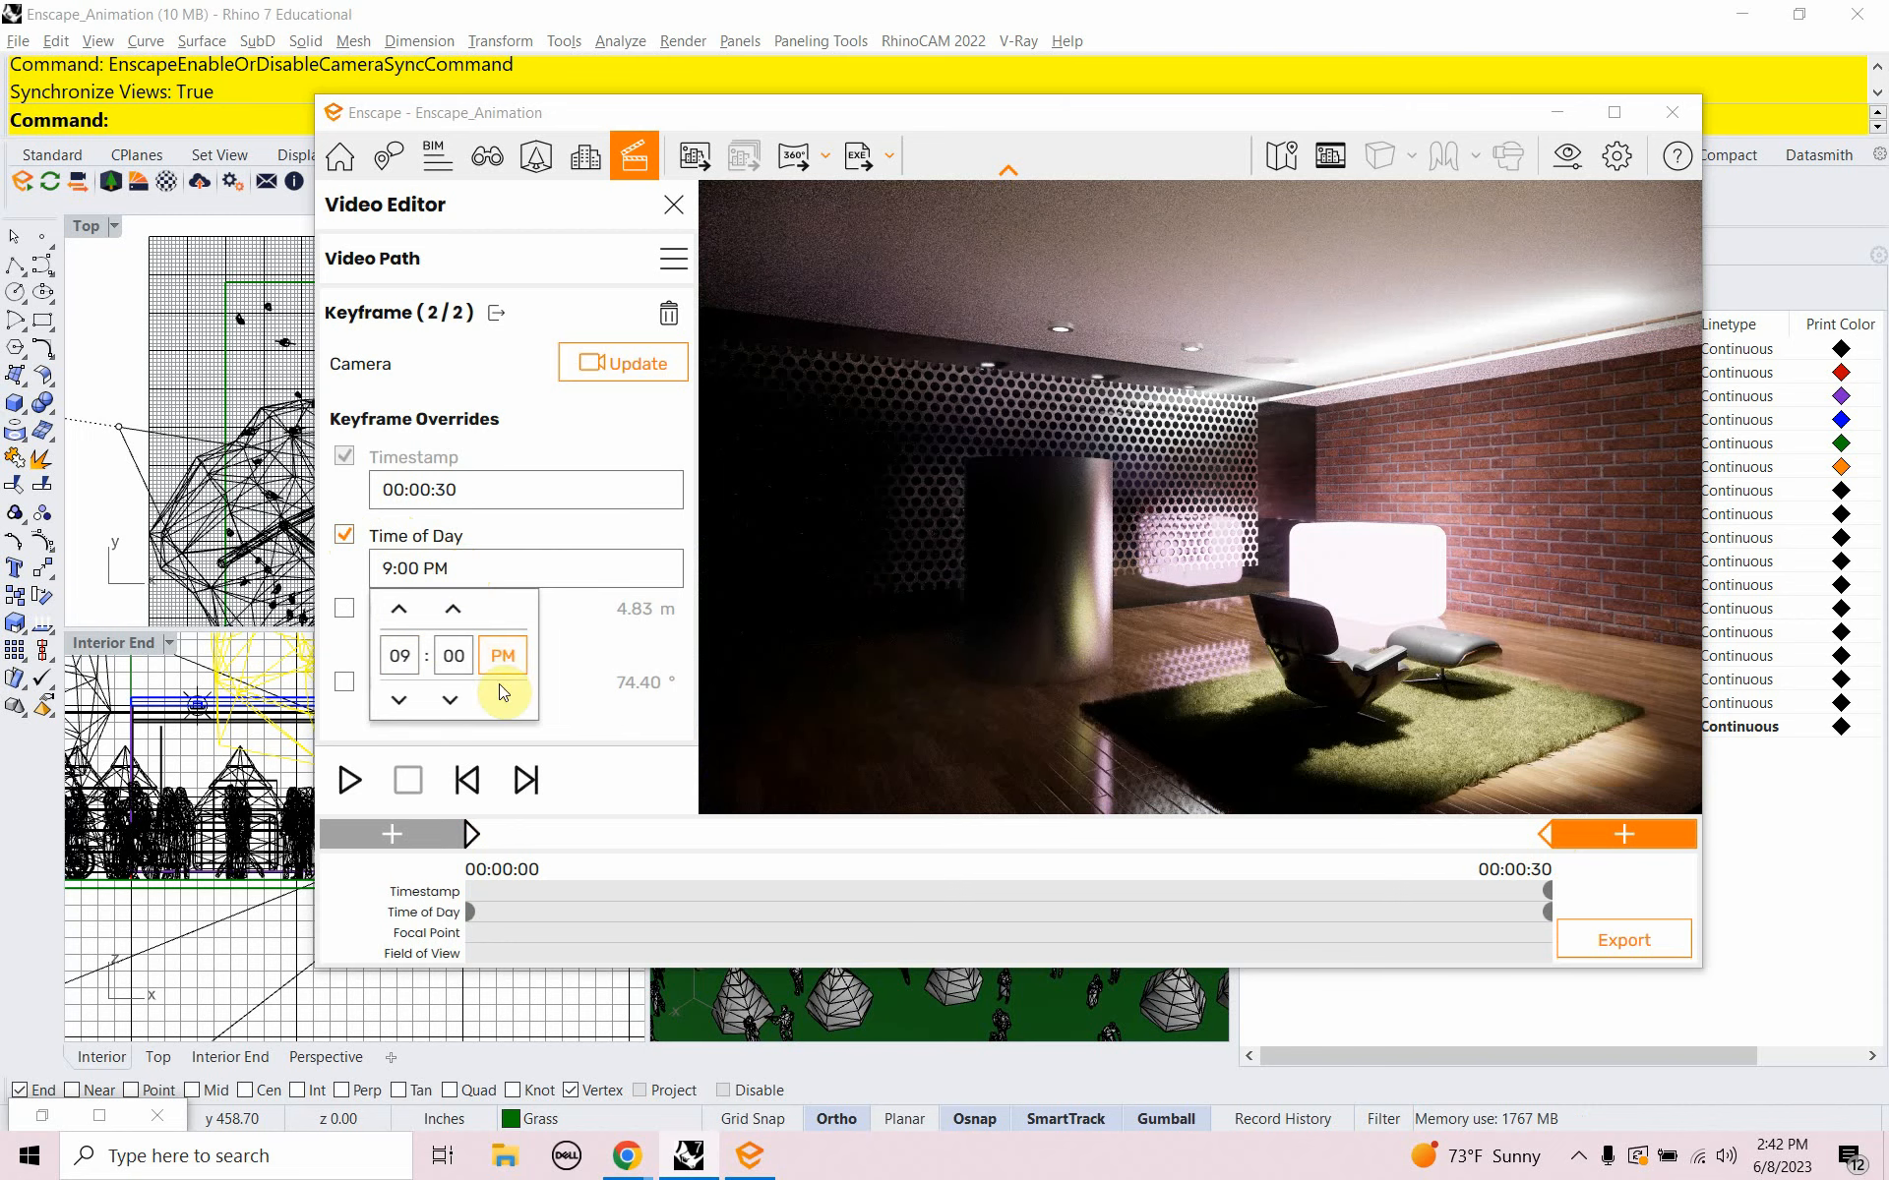
click(347, 780)
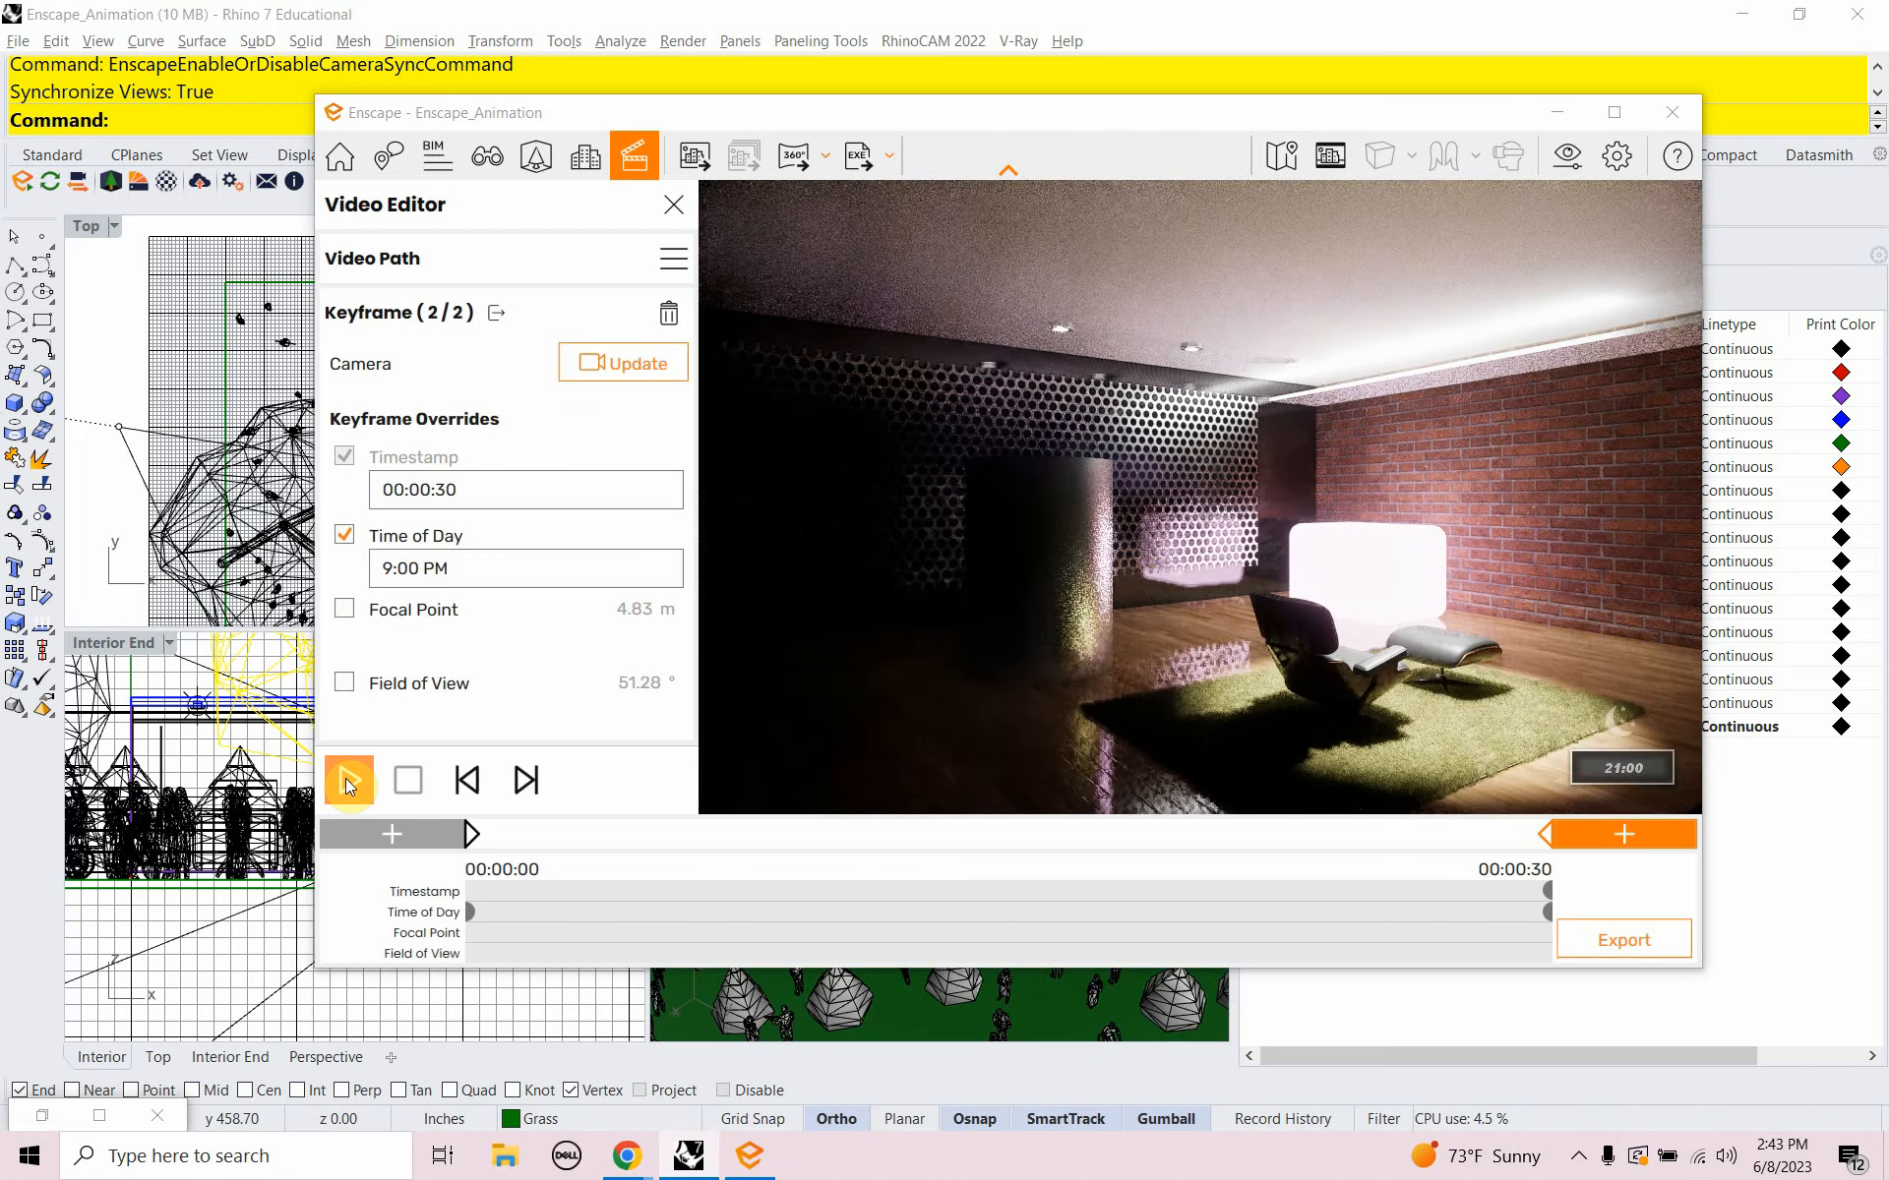
Save the interior video path as Enscape_VideoPath_Pan in the Enscape_Animation folder
click(674, 260)
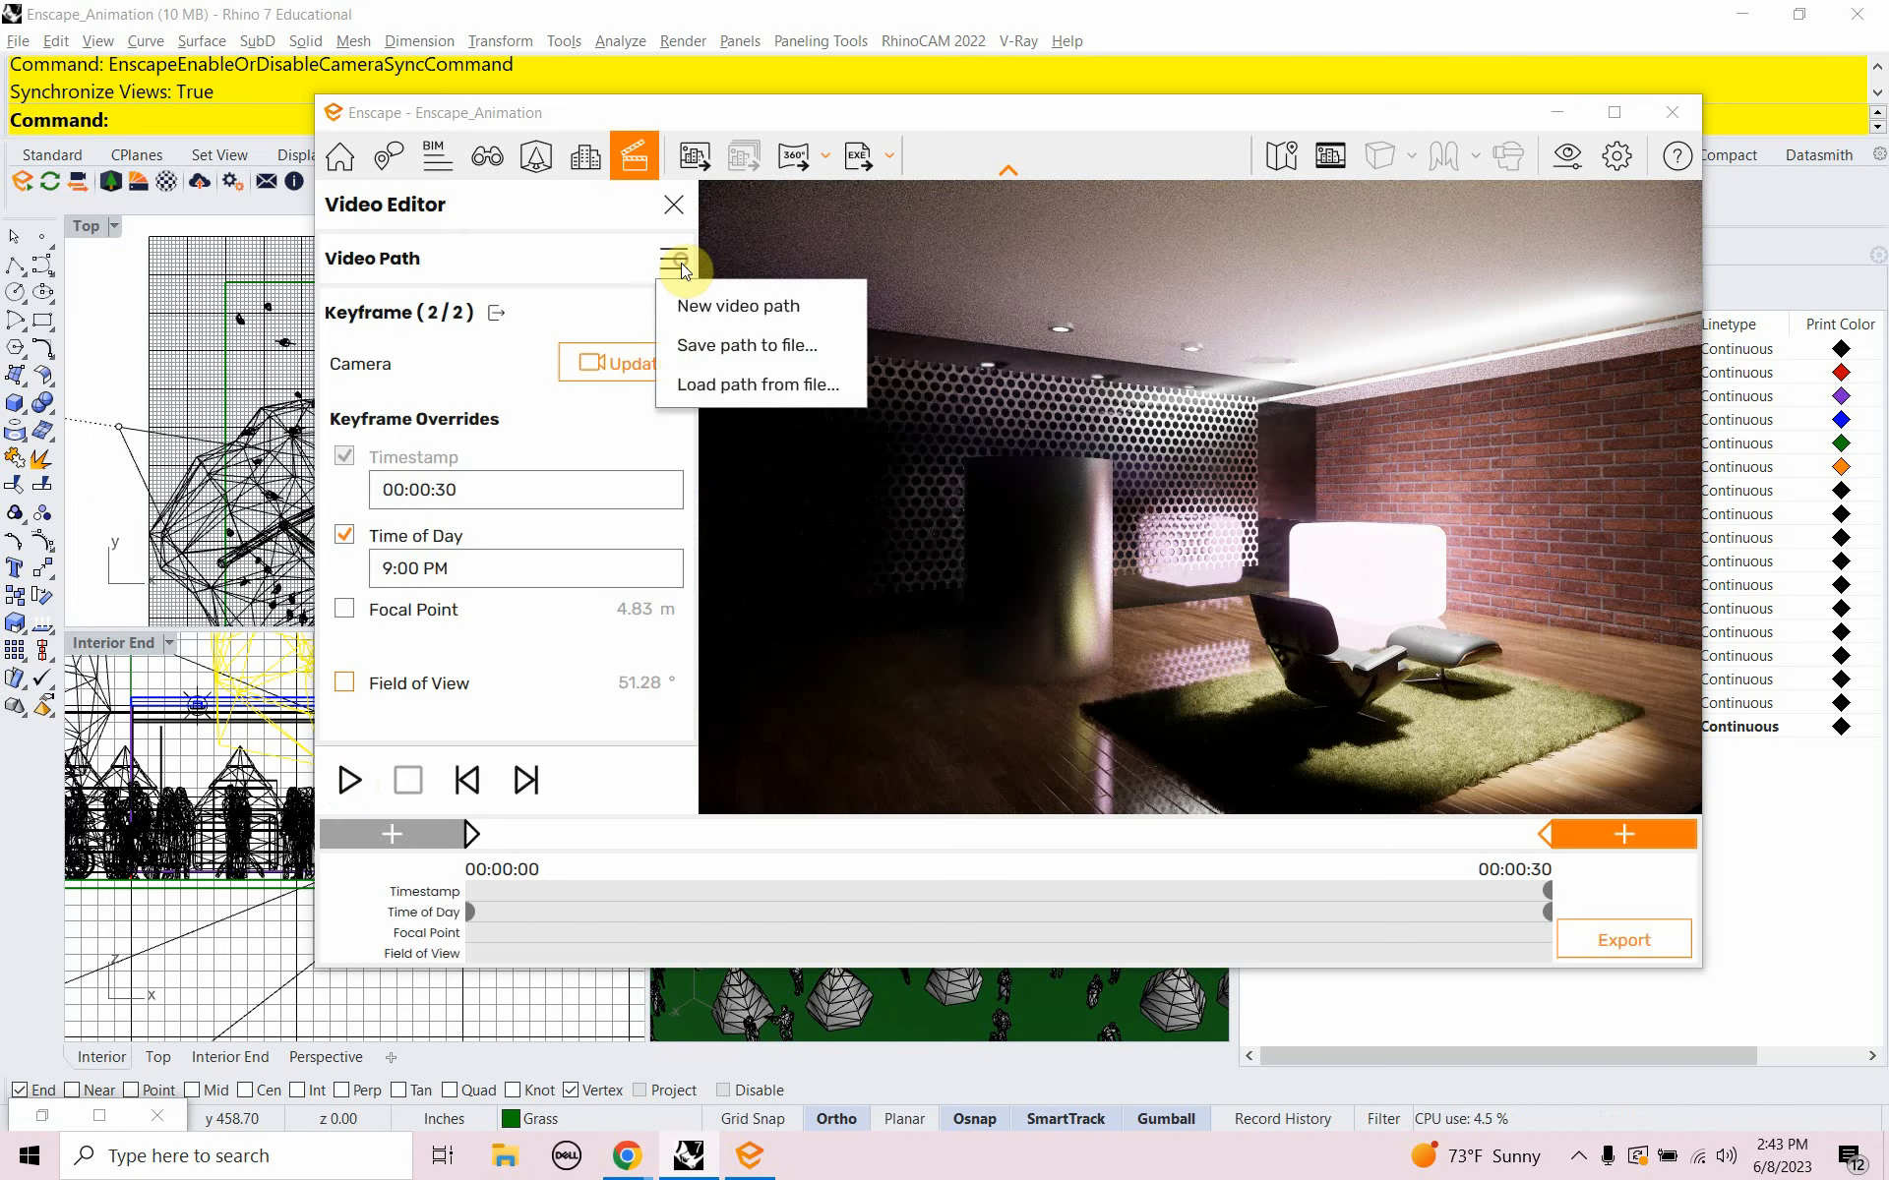
click(686, 344)
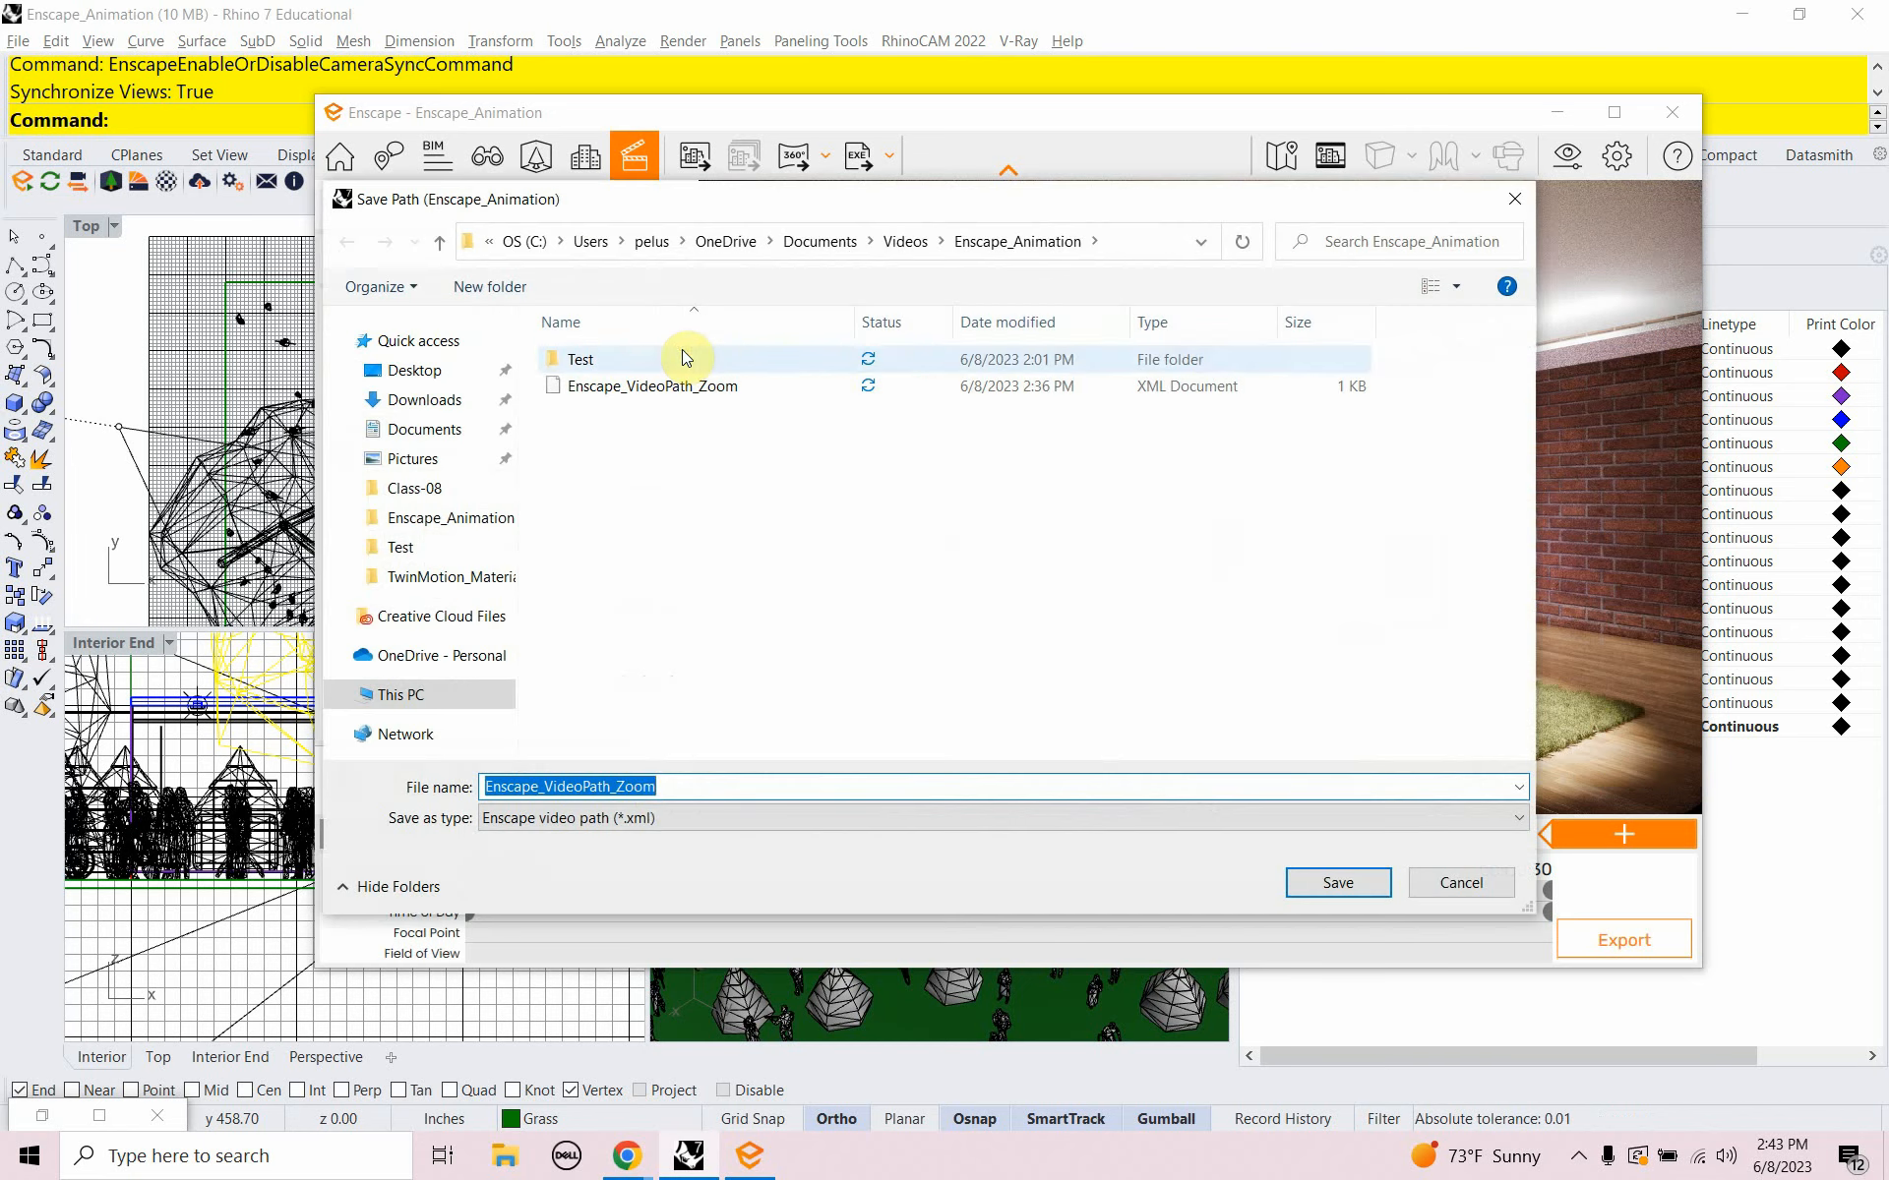
click(666, 787)
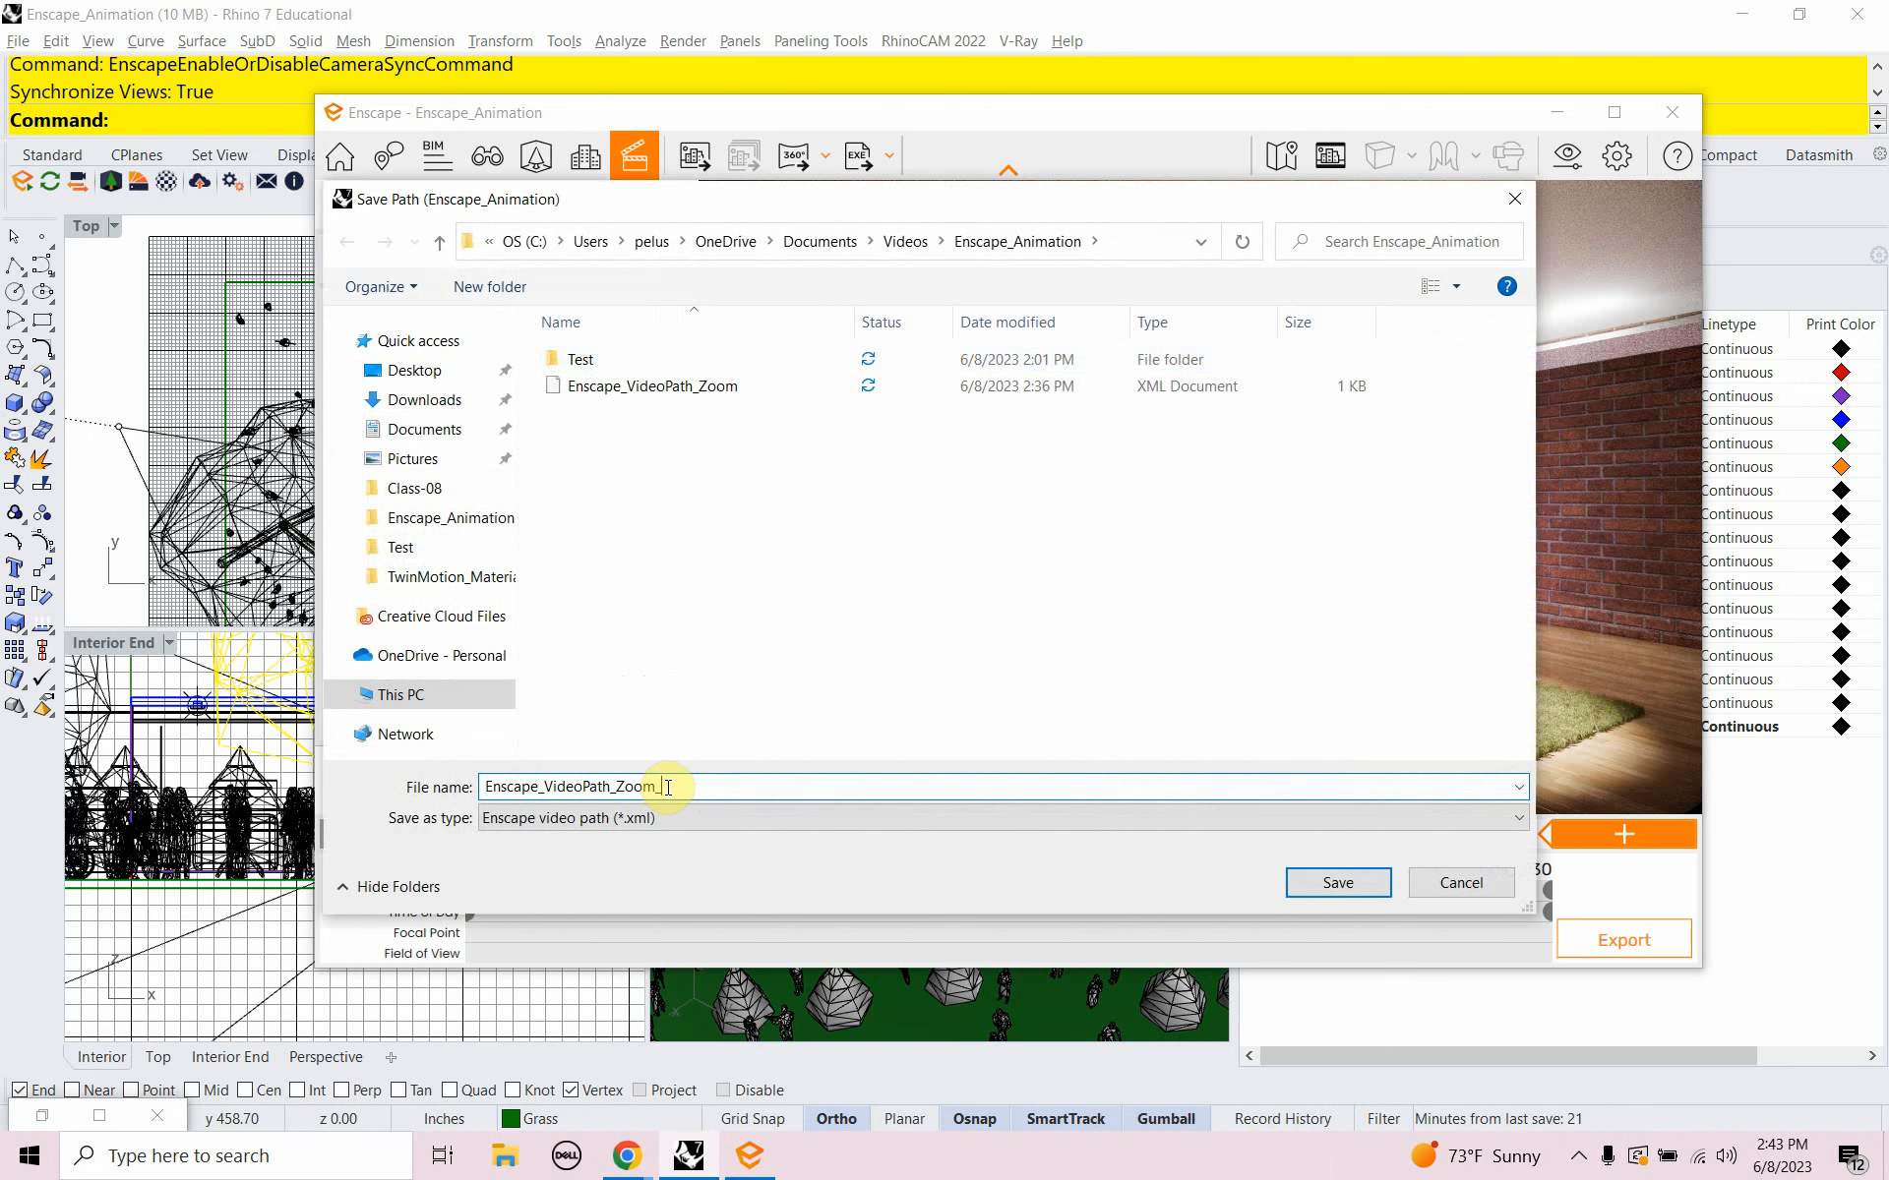
text(_PAn)
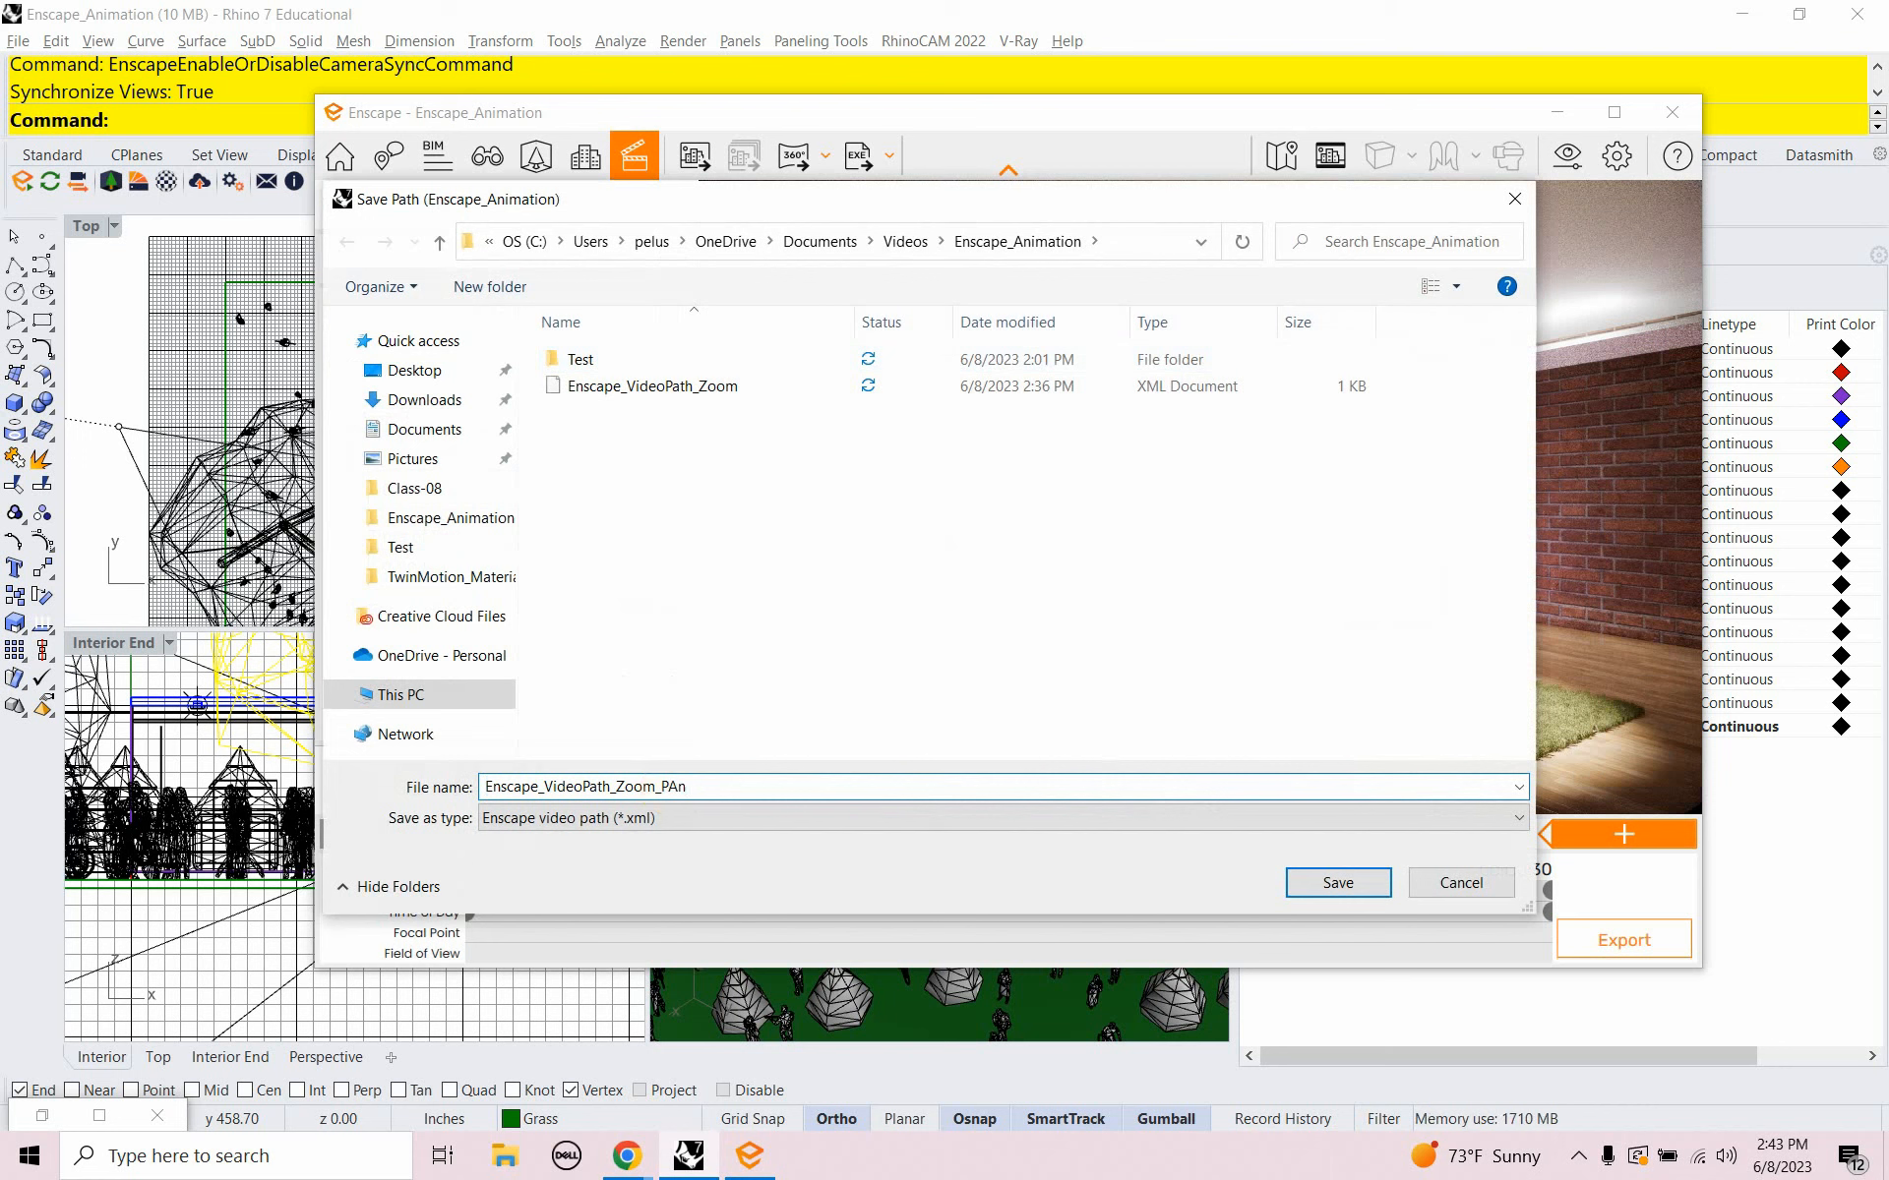
key(BackSpace)
key(BackSpace)
key(BackSpace)
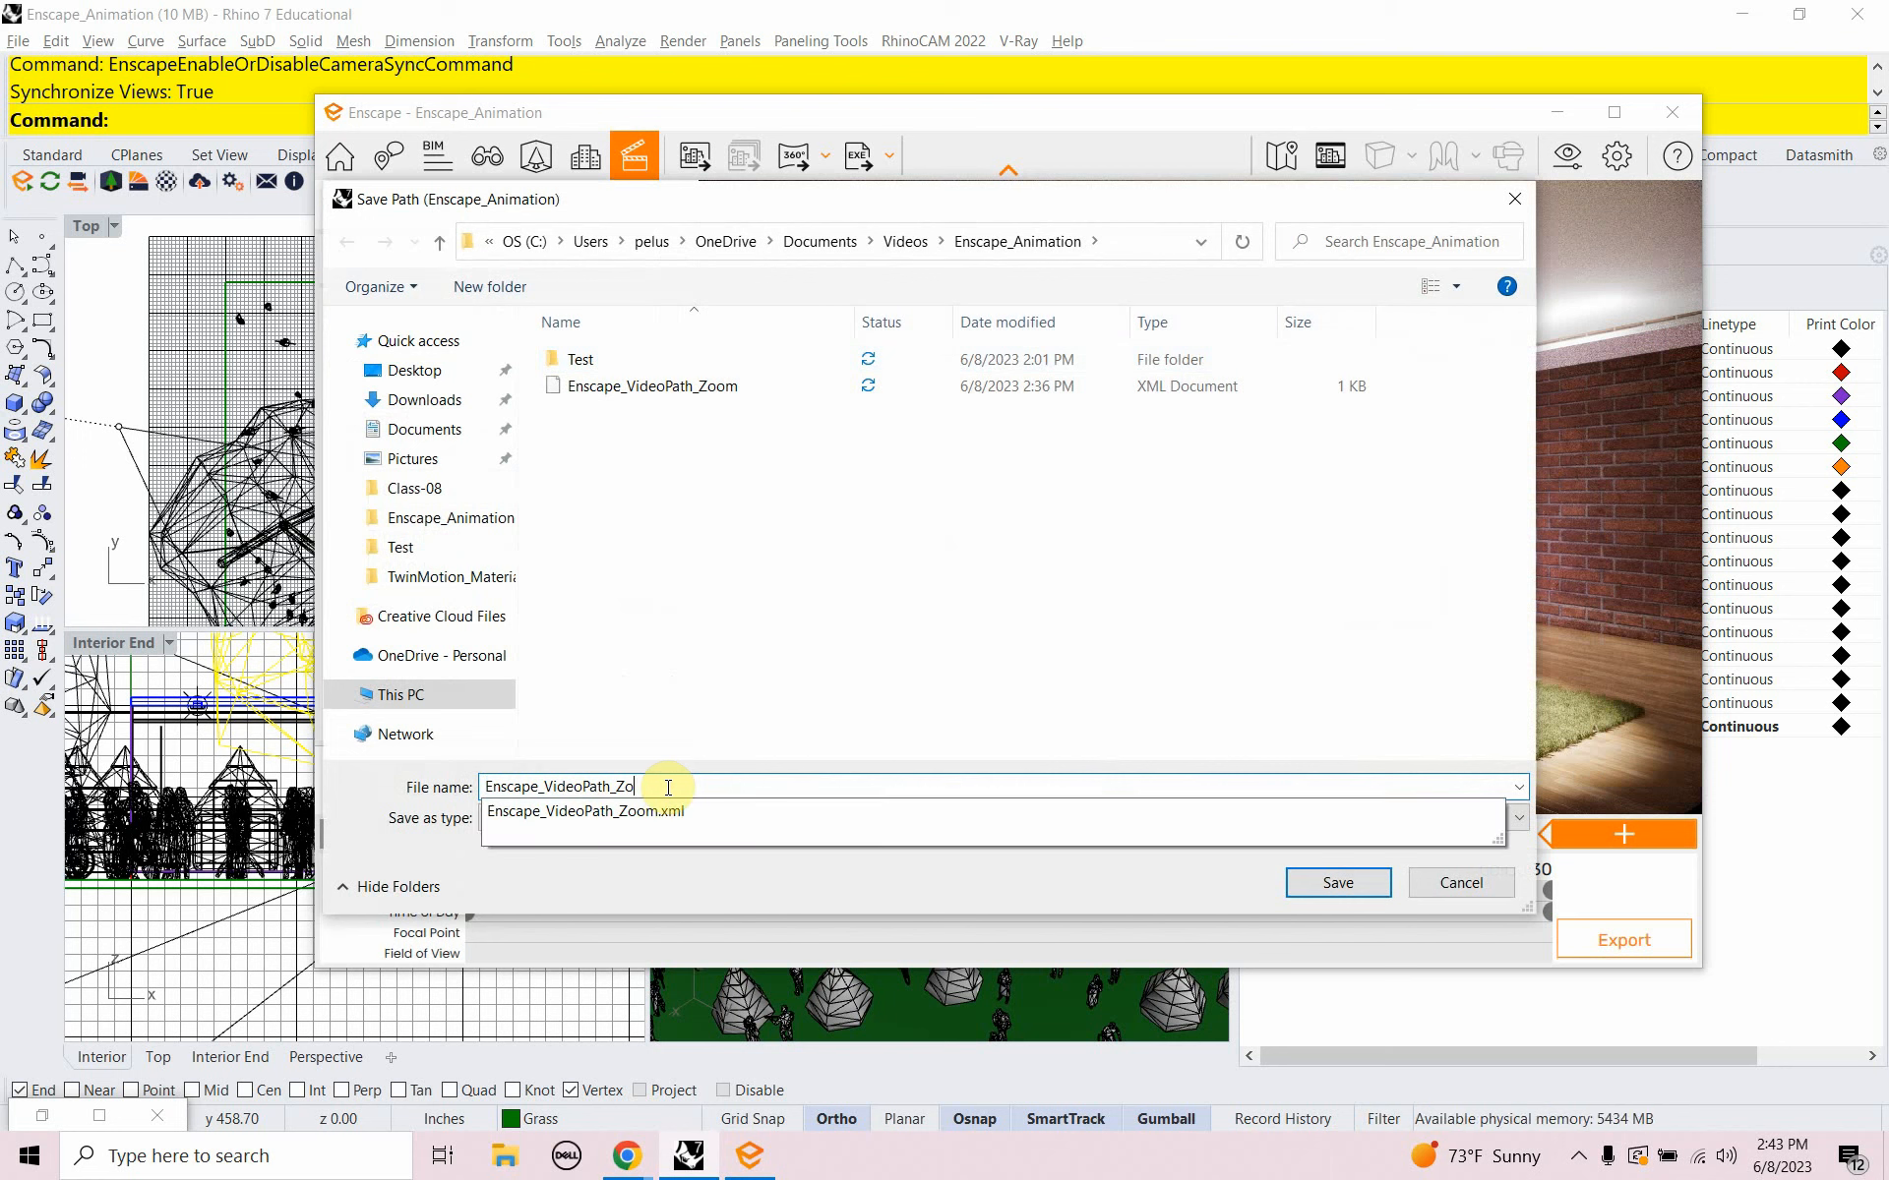
text(Pan)
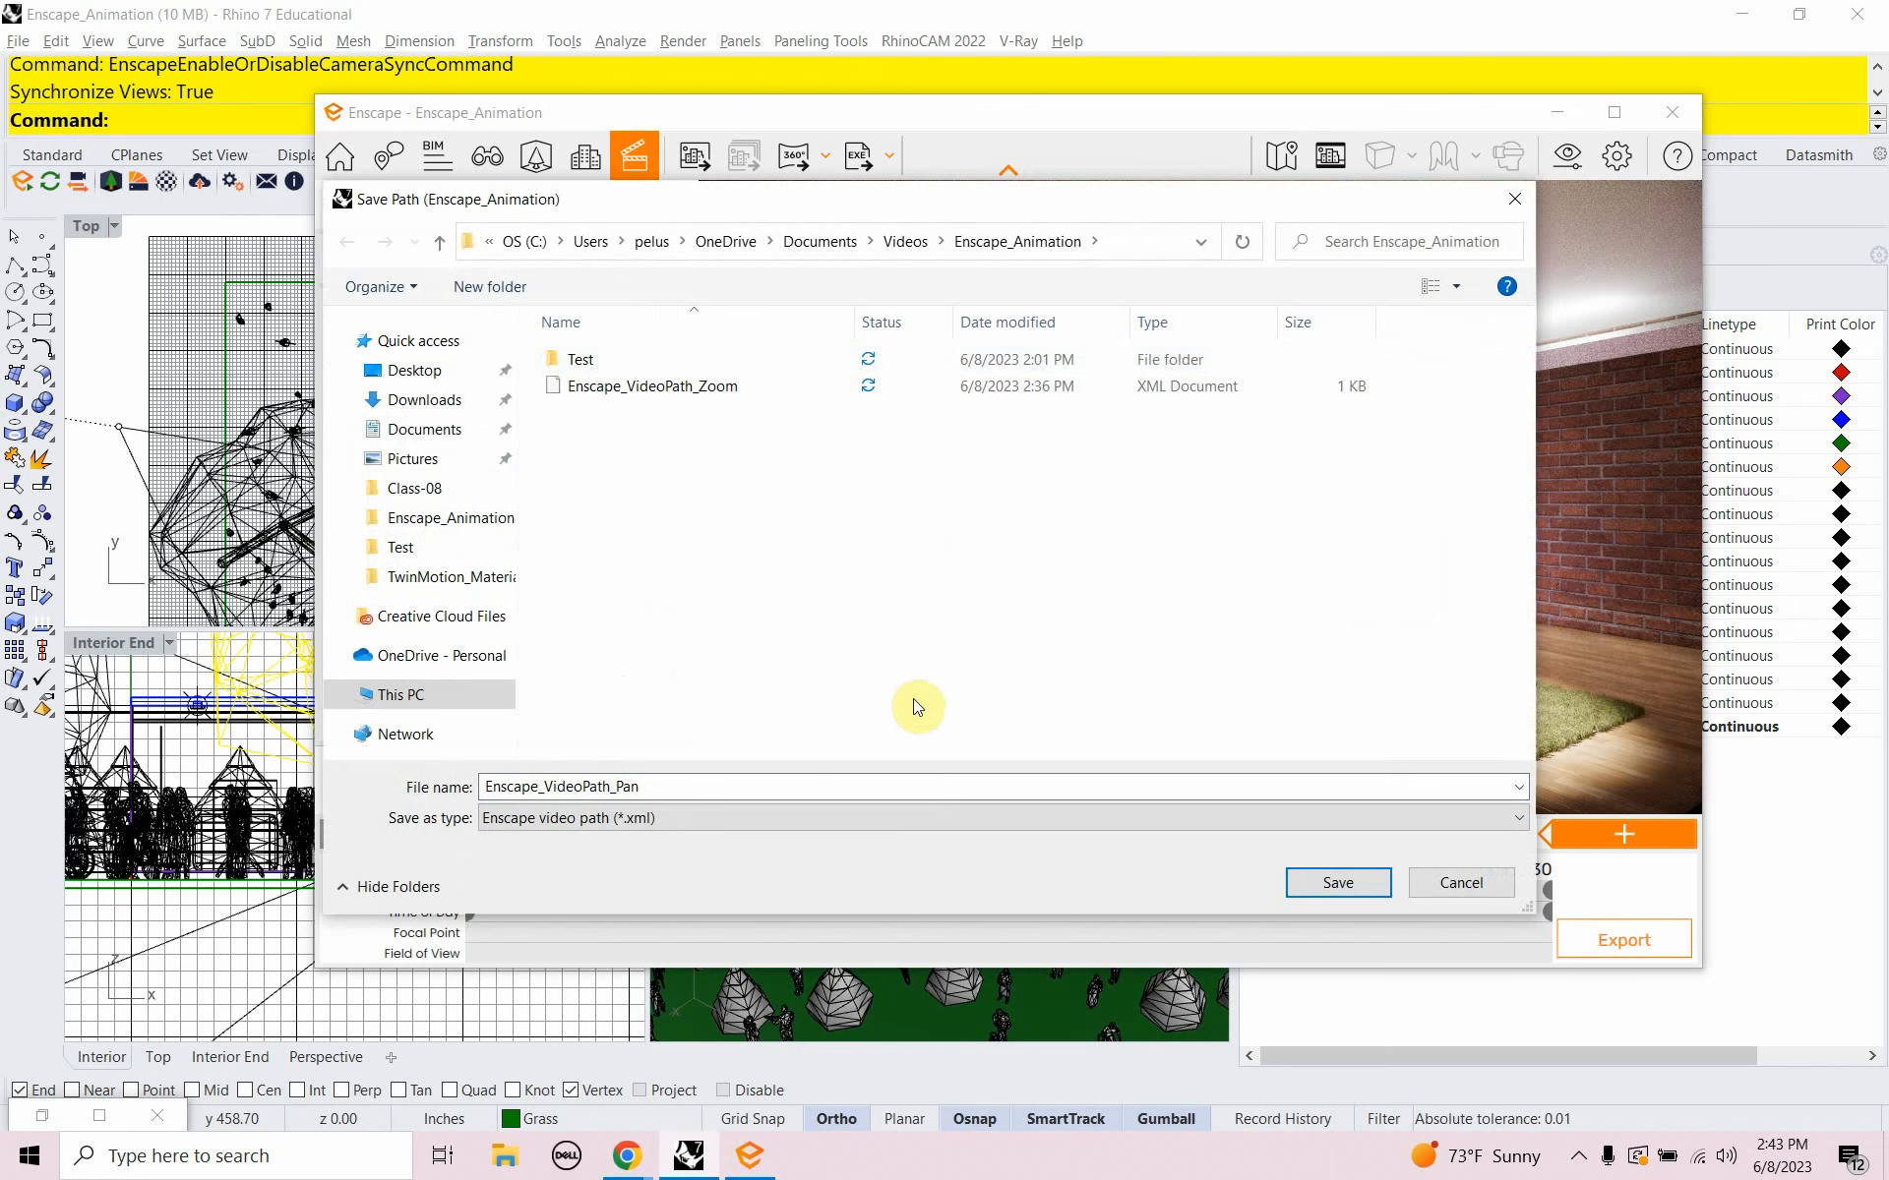
click(1324, 878)
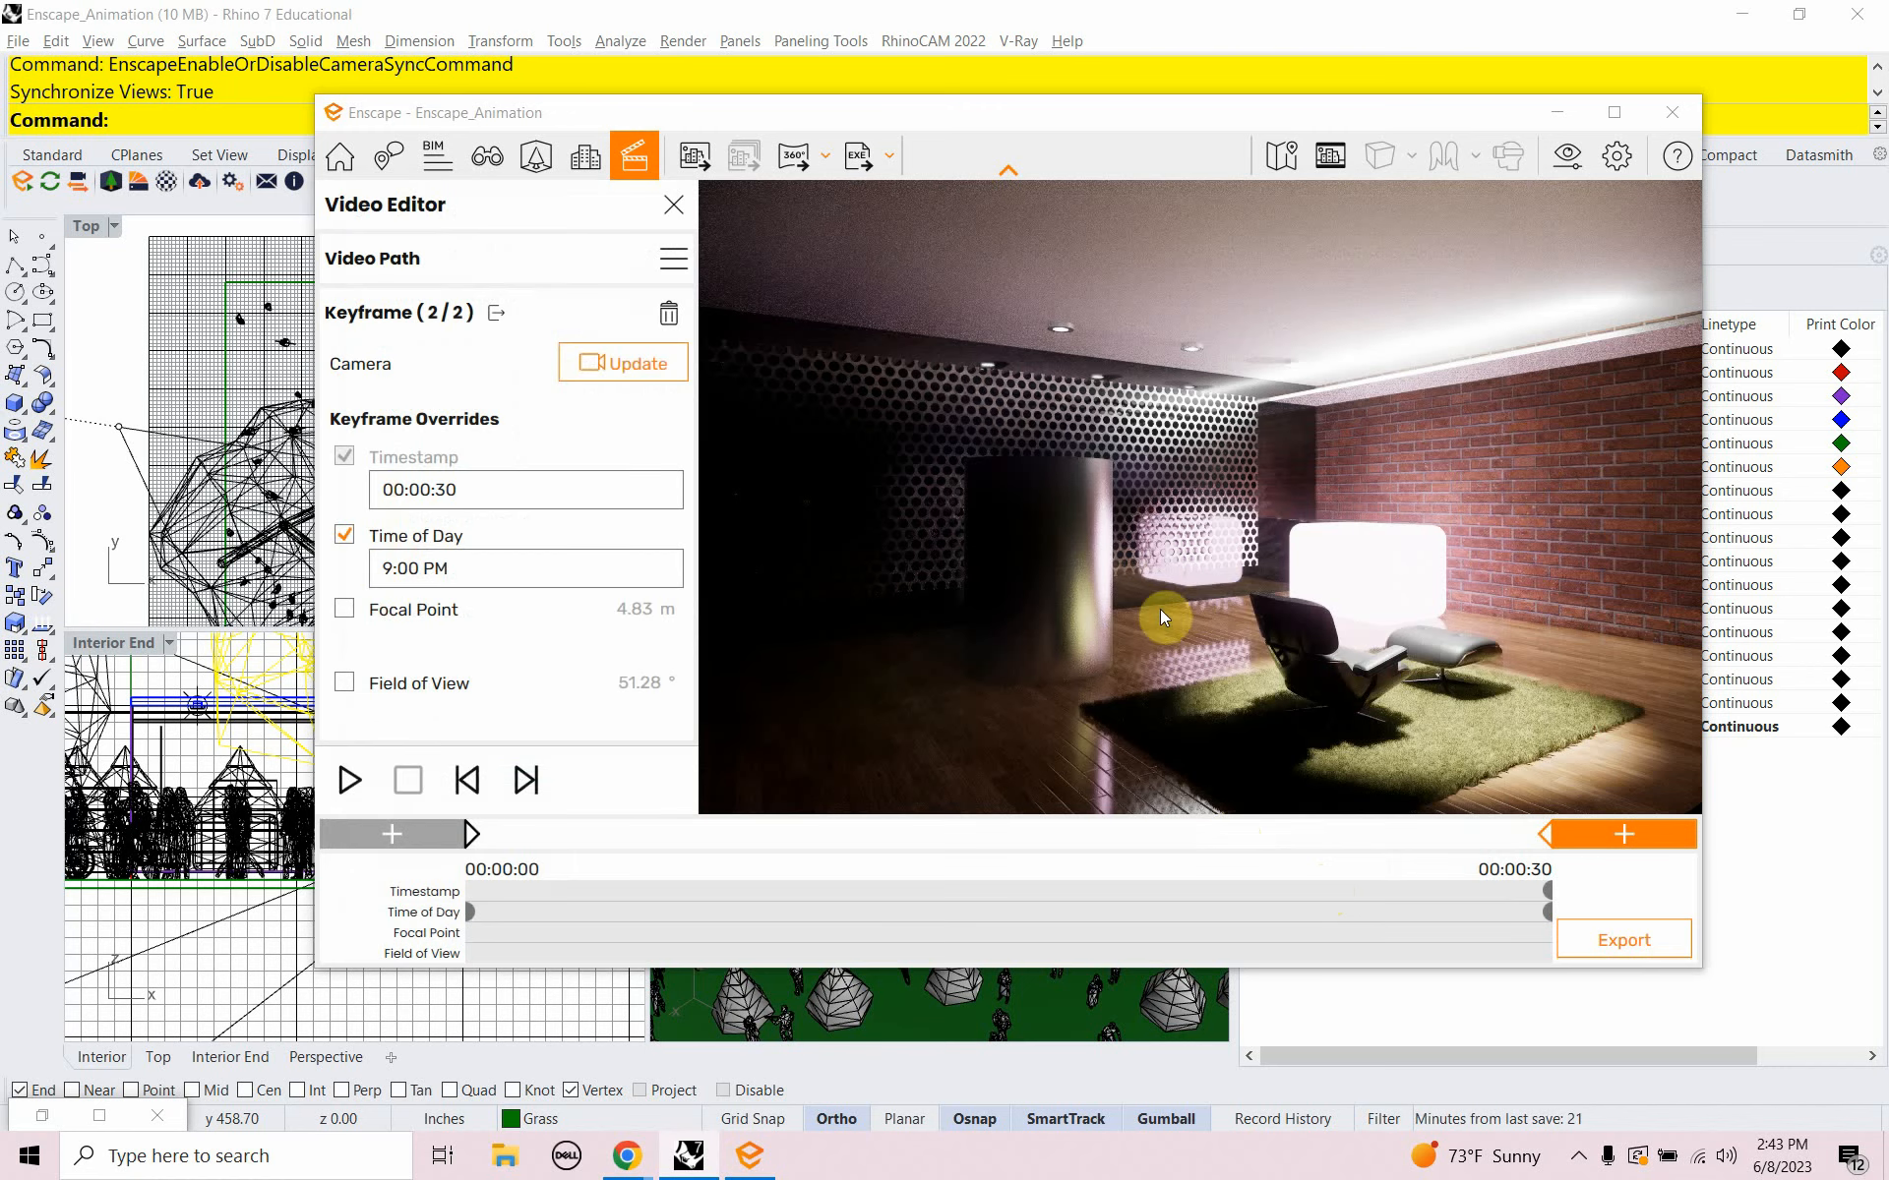
Leave the video editor and orbit Rhino's Perspective viewport to an aerial view of the pavilion between the trees, with nothing selected
click(482, 156)
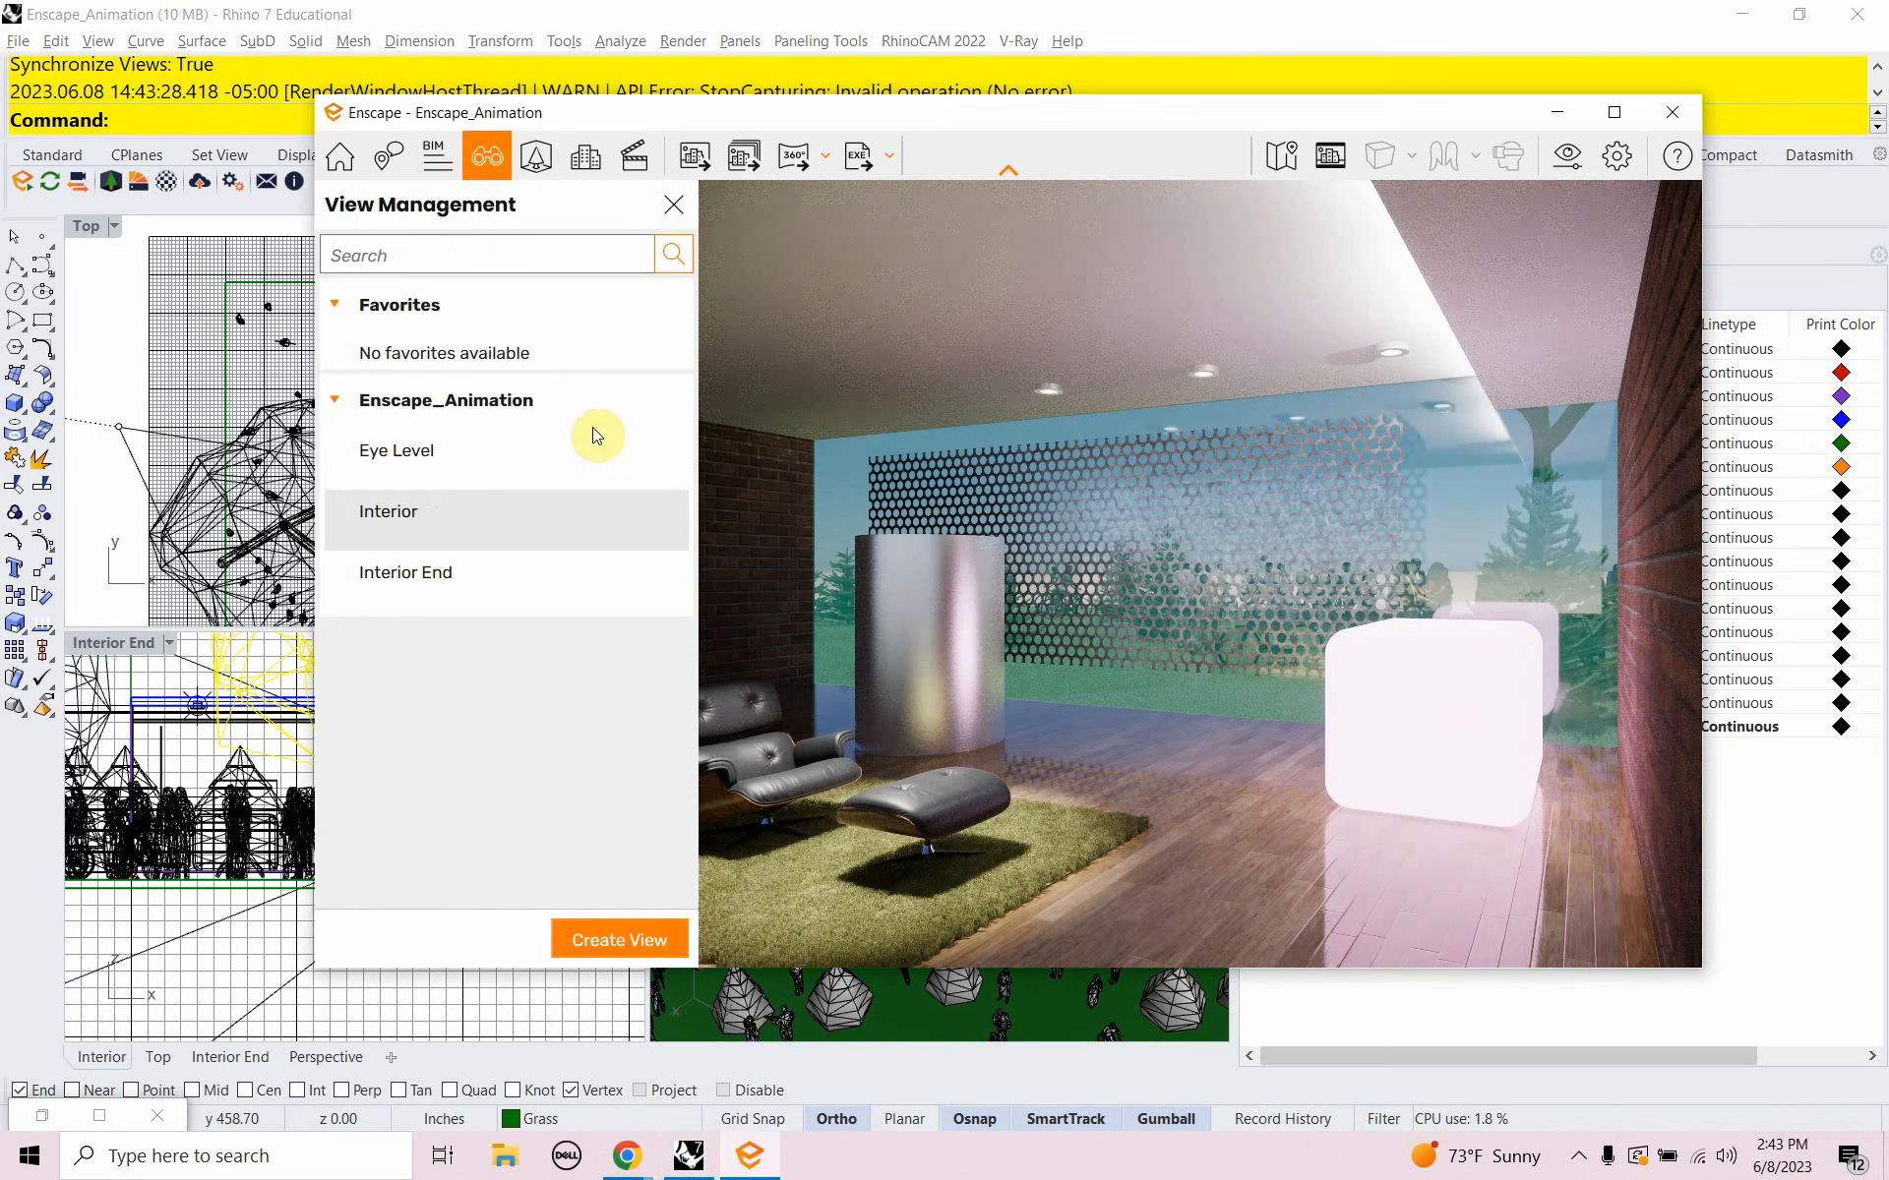
click(1550, 117)
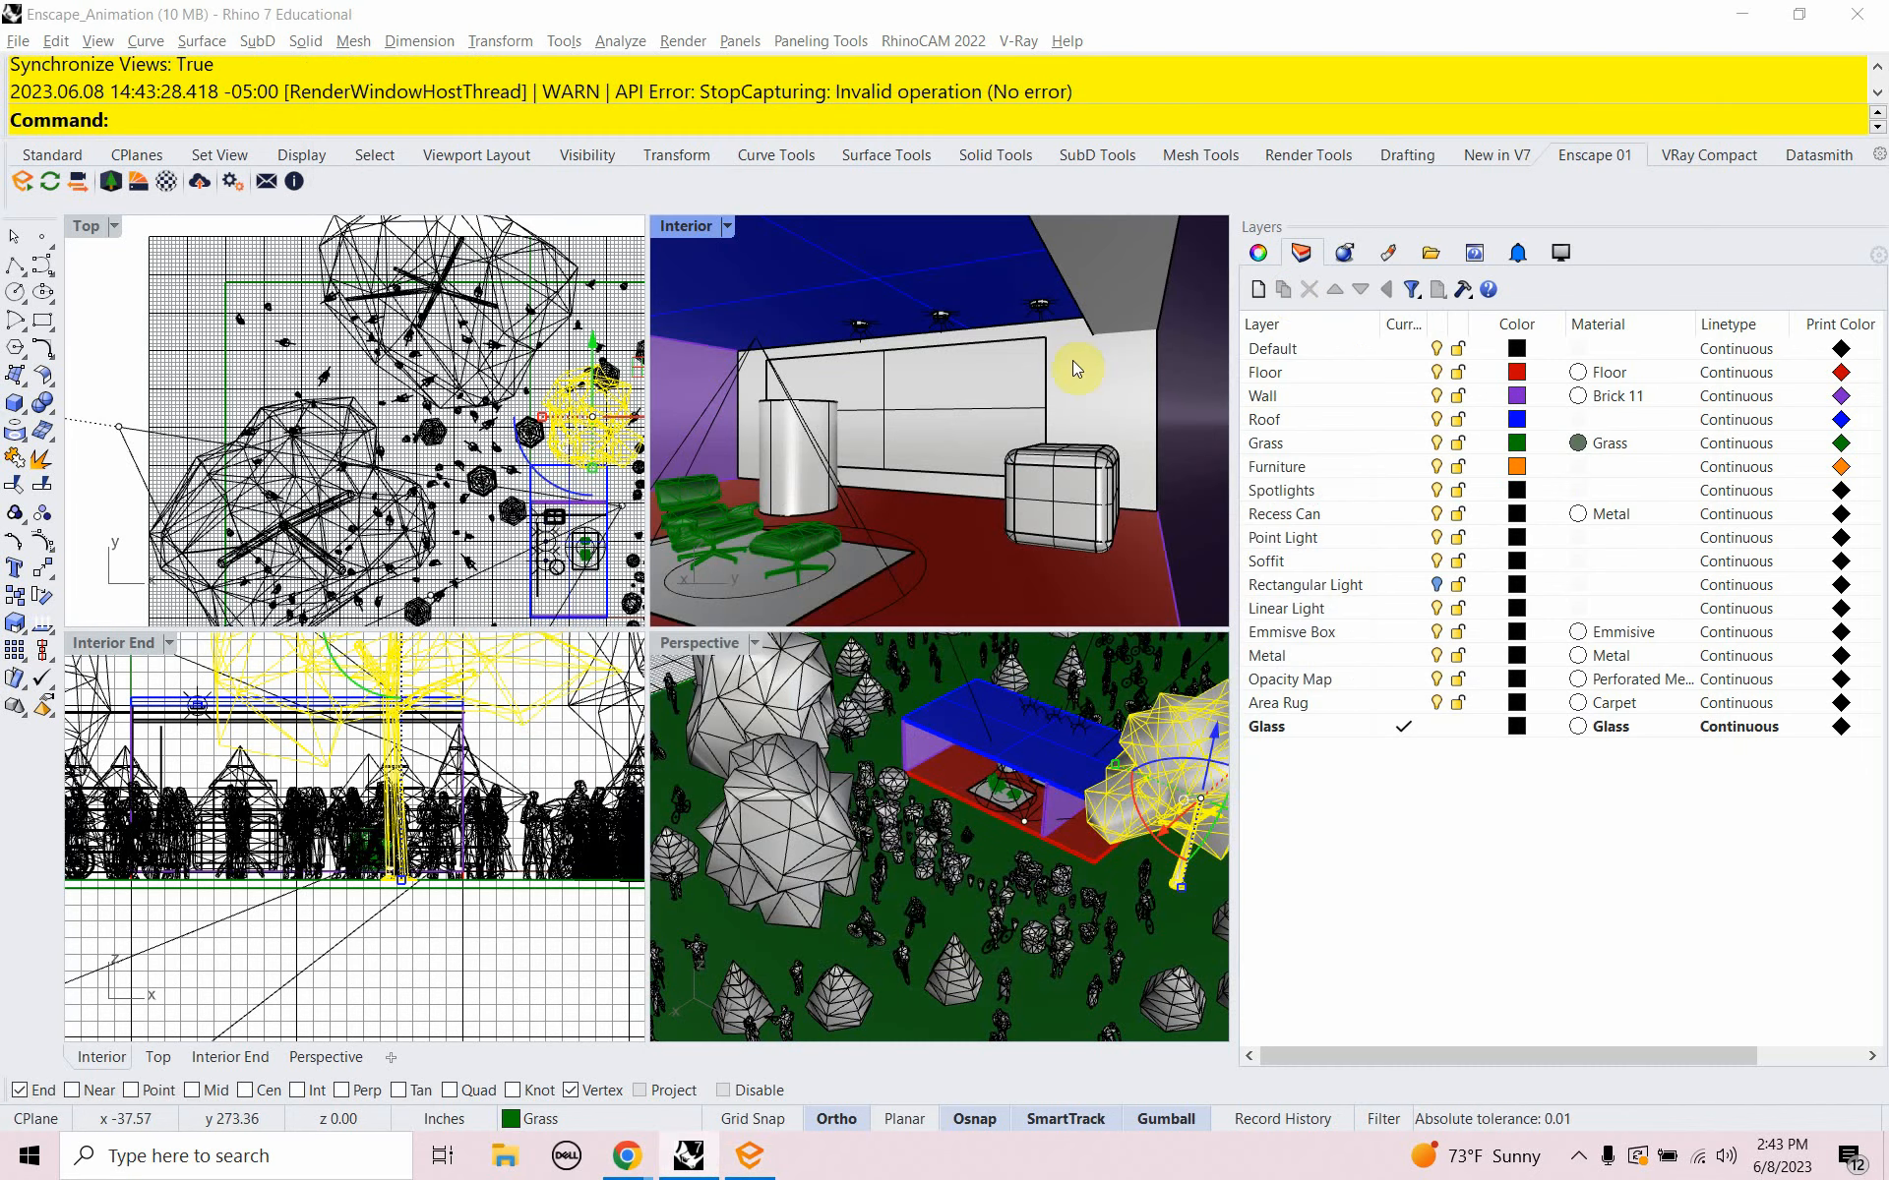
right_drag(872, 946, 937, 906)
shift+click(895, 928)
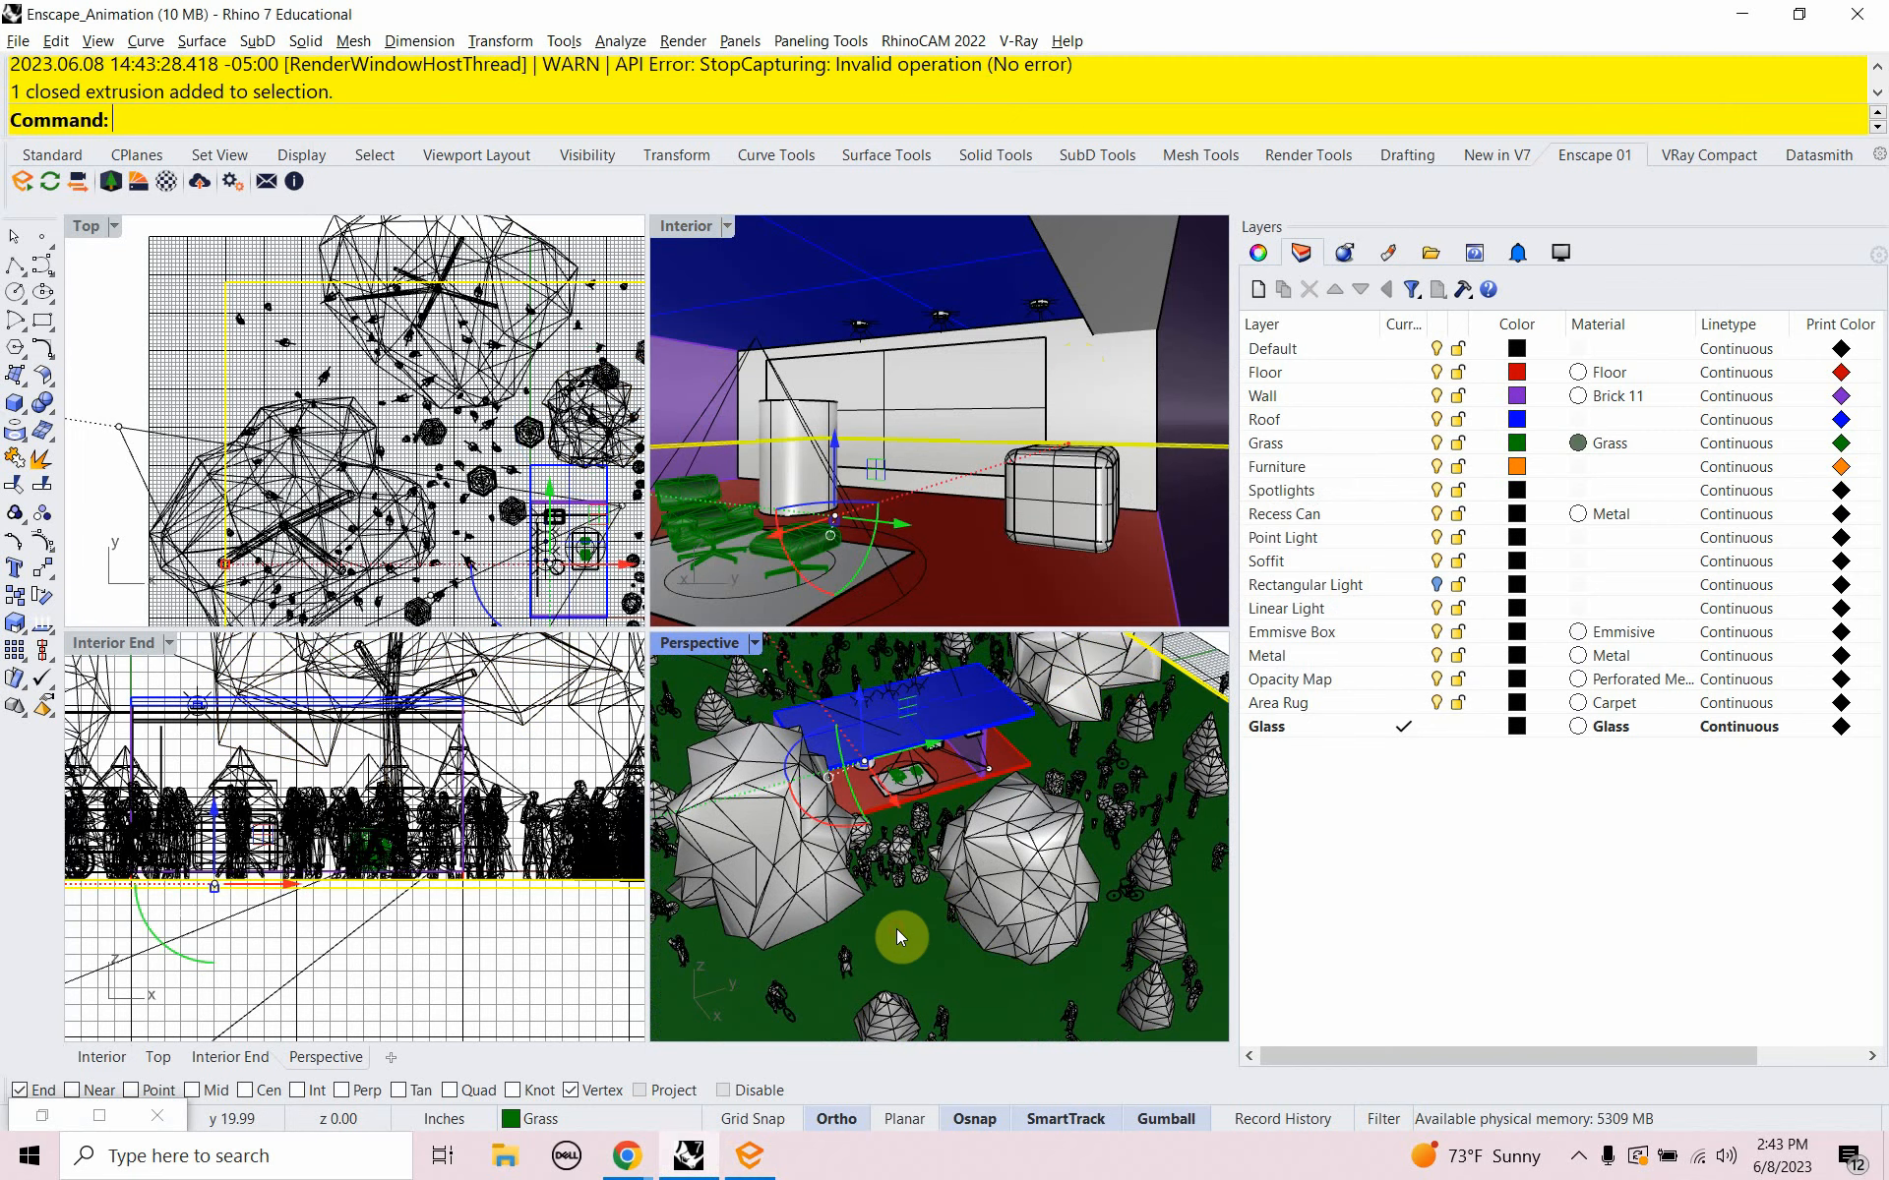
key(Escape)
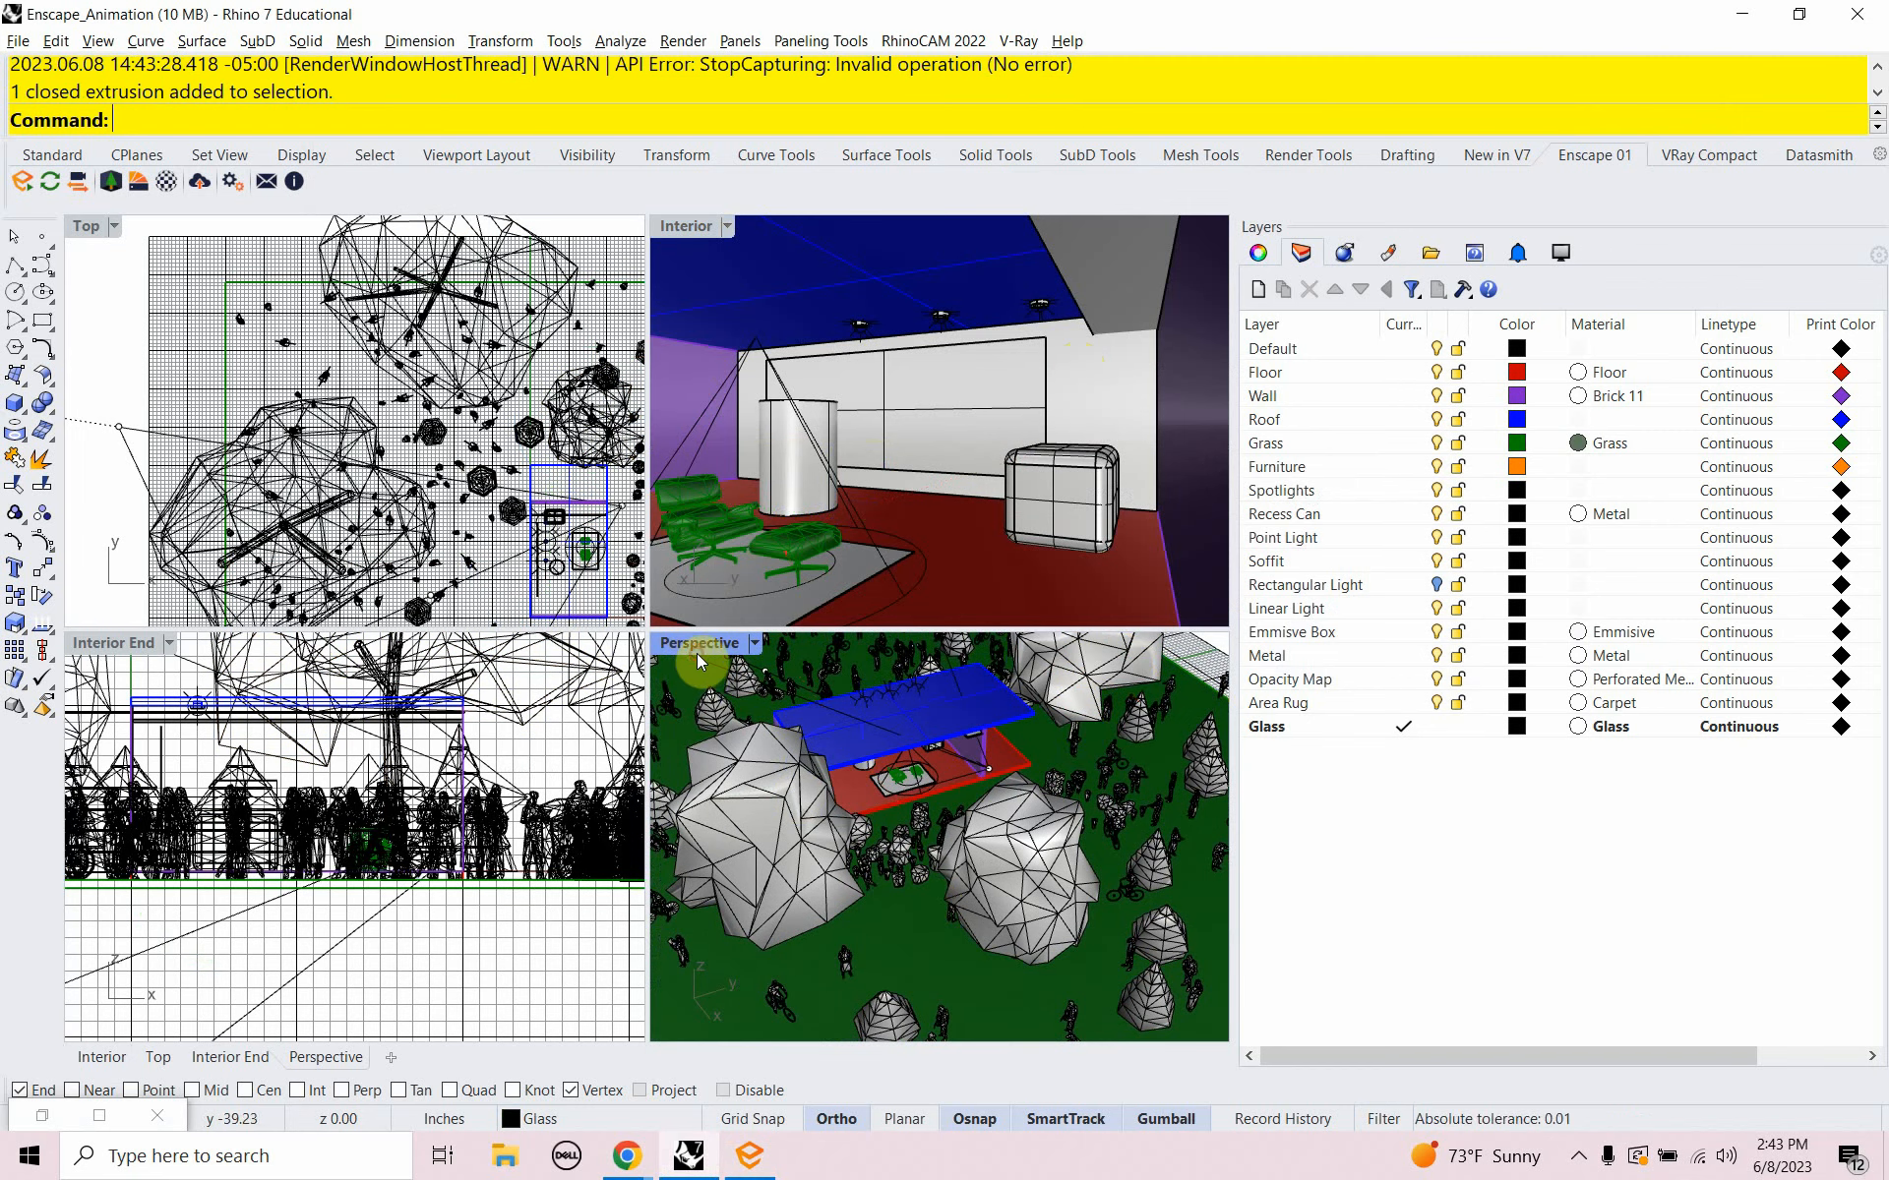
Open Rhino's Named Views dialog and check the aerial view in the synchronized Enscape window before returning to Rhino
text(NamedView)
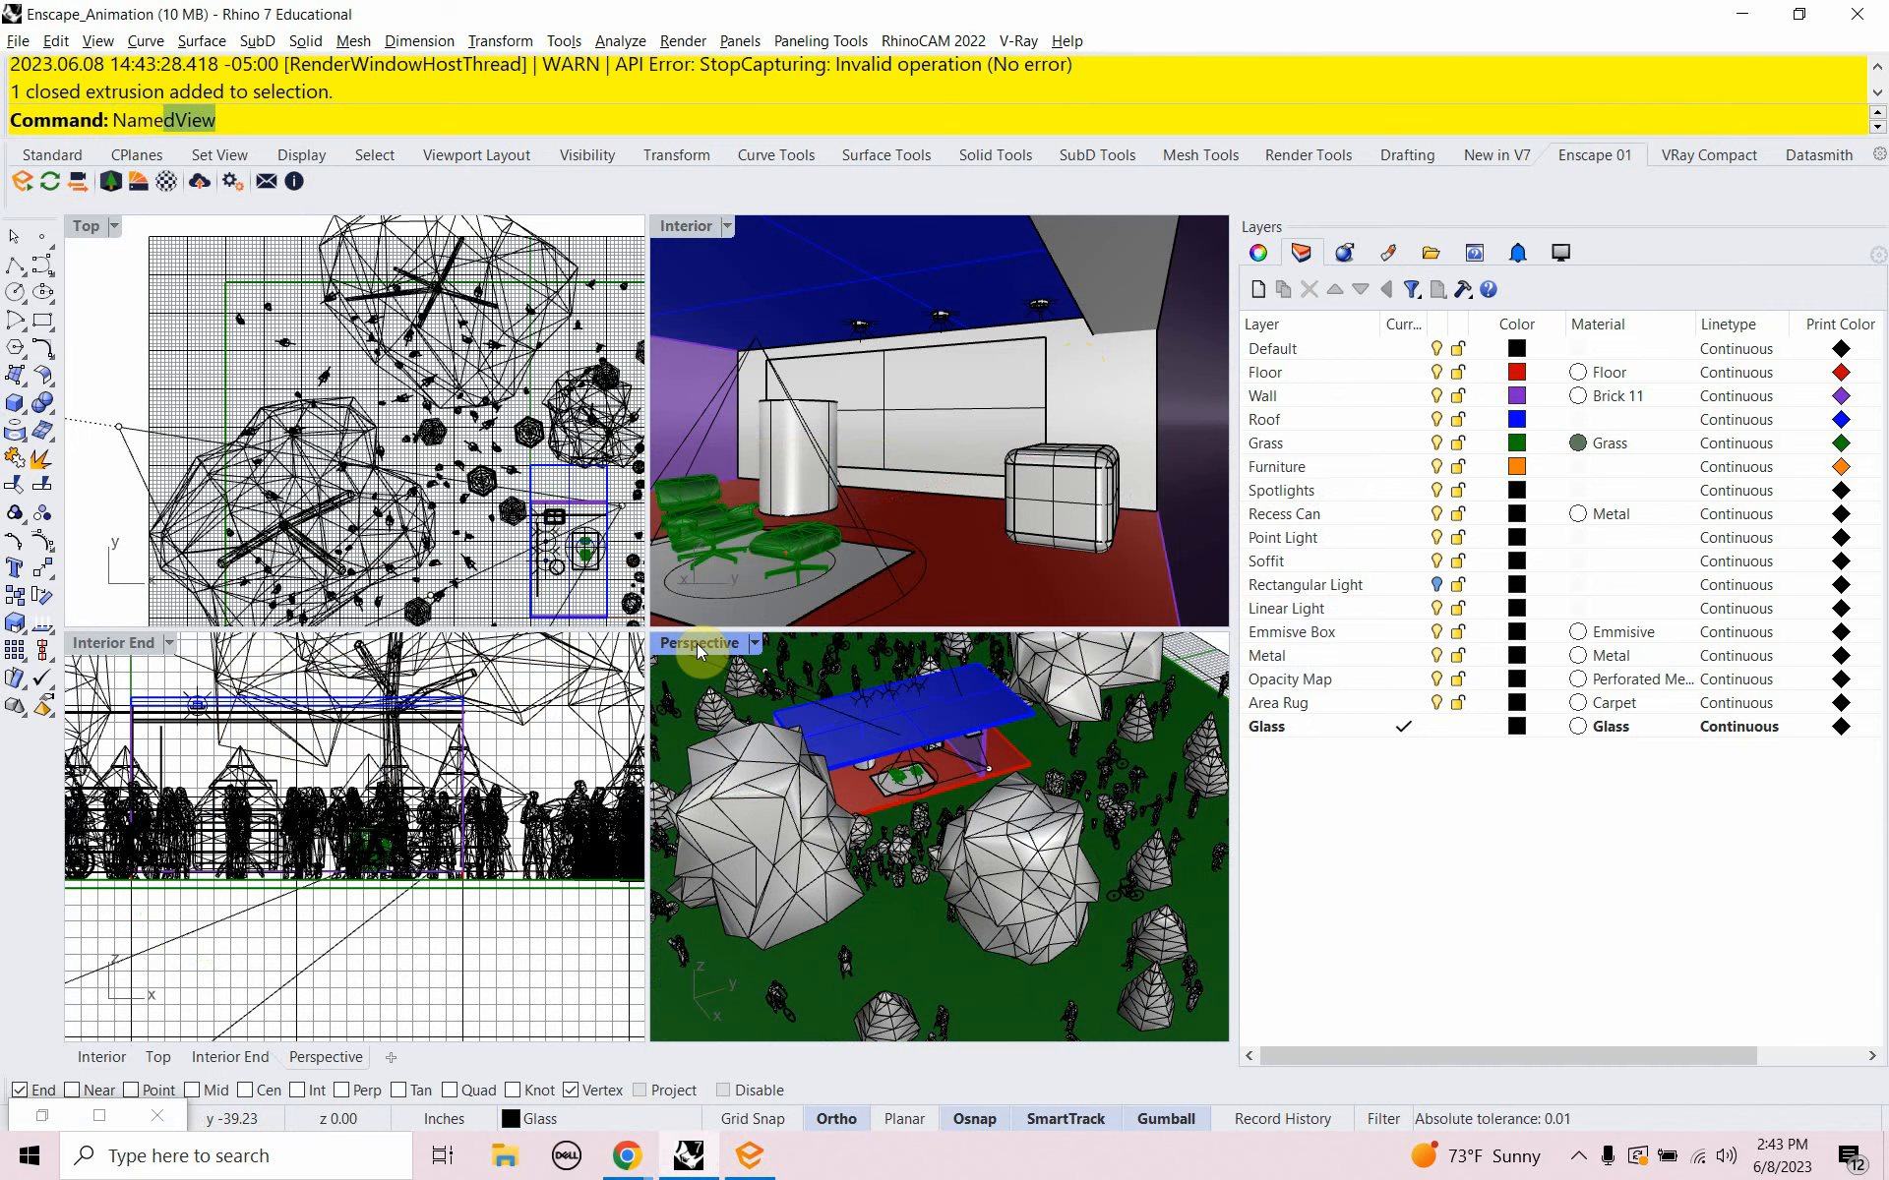
key(Return)
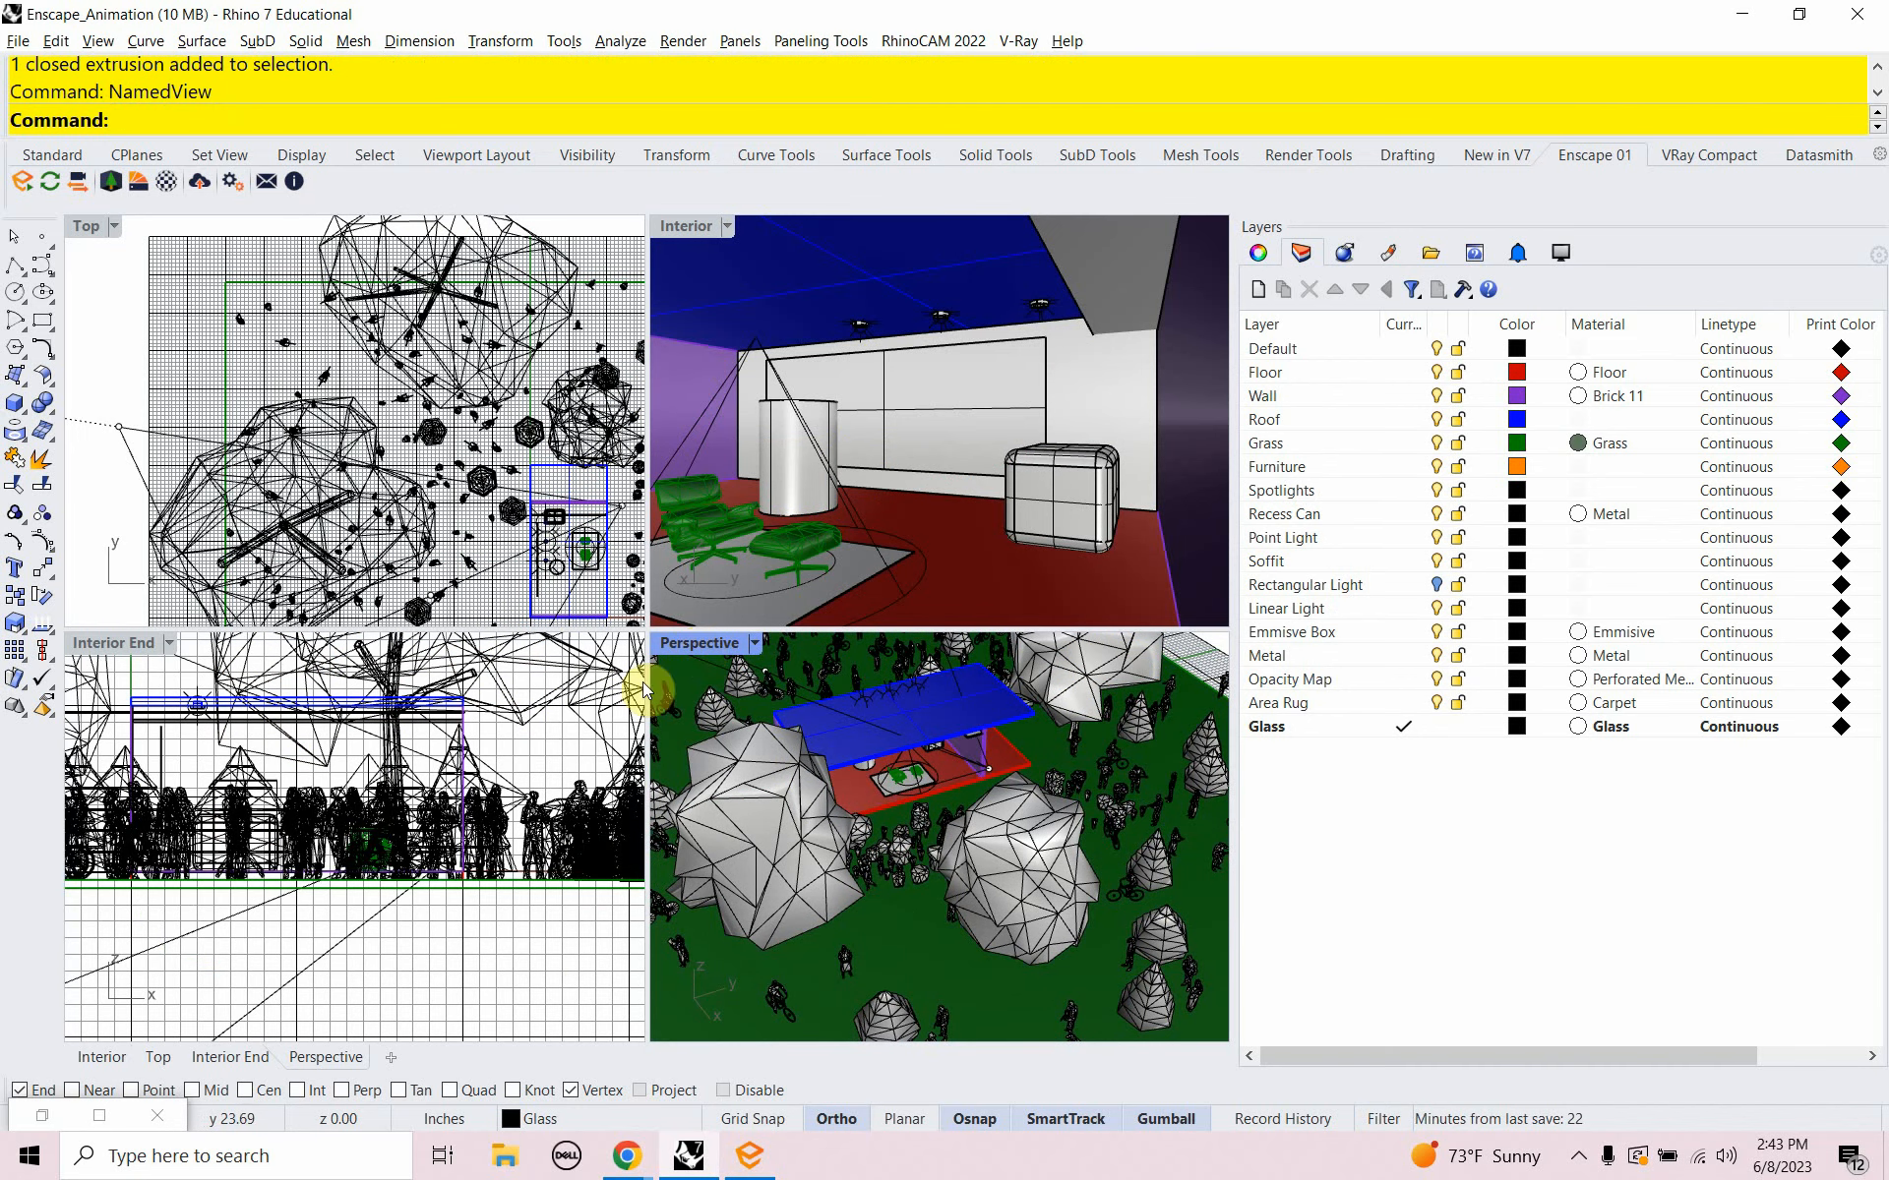
key(alt+Tab)
key(alt+Tab)
key(alt+Tab)
key(alt+Tab)
key(alt+Tab)
key(alt+Tab)
key(alt+Tab)
key(alt+Tab)
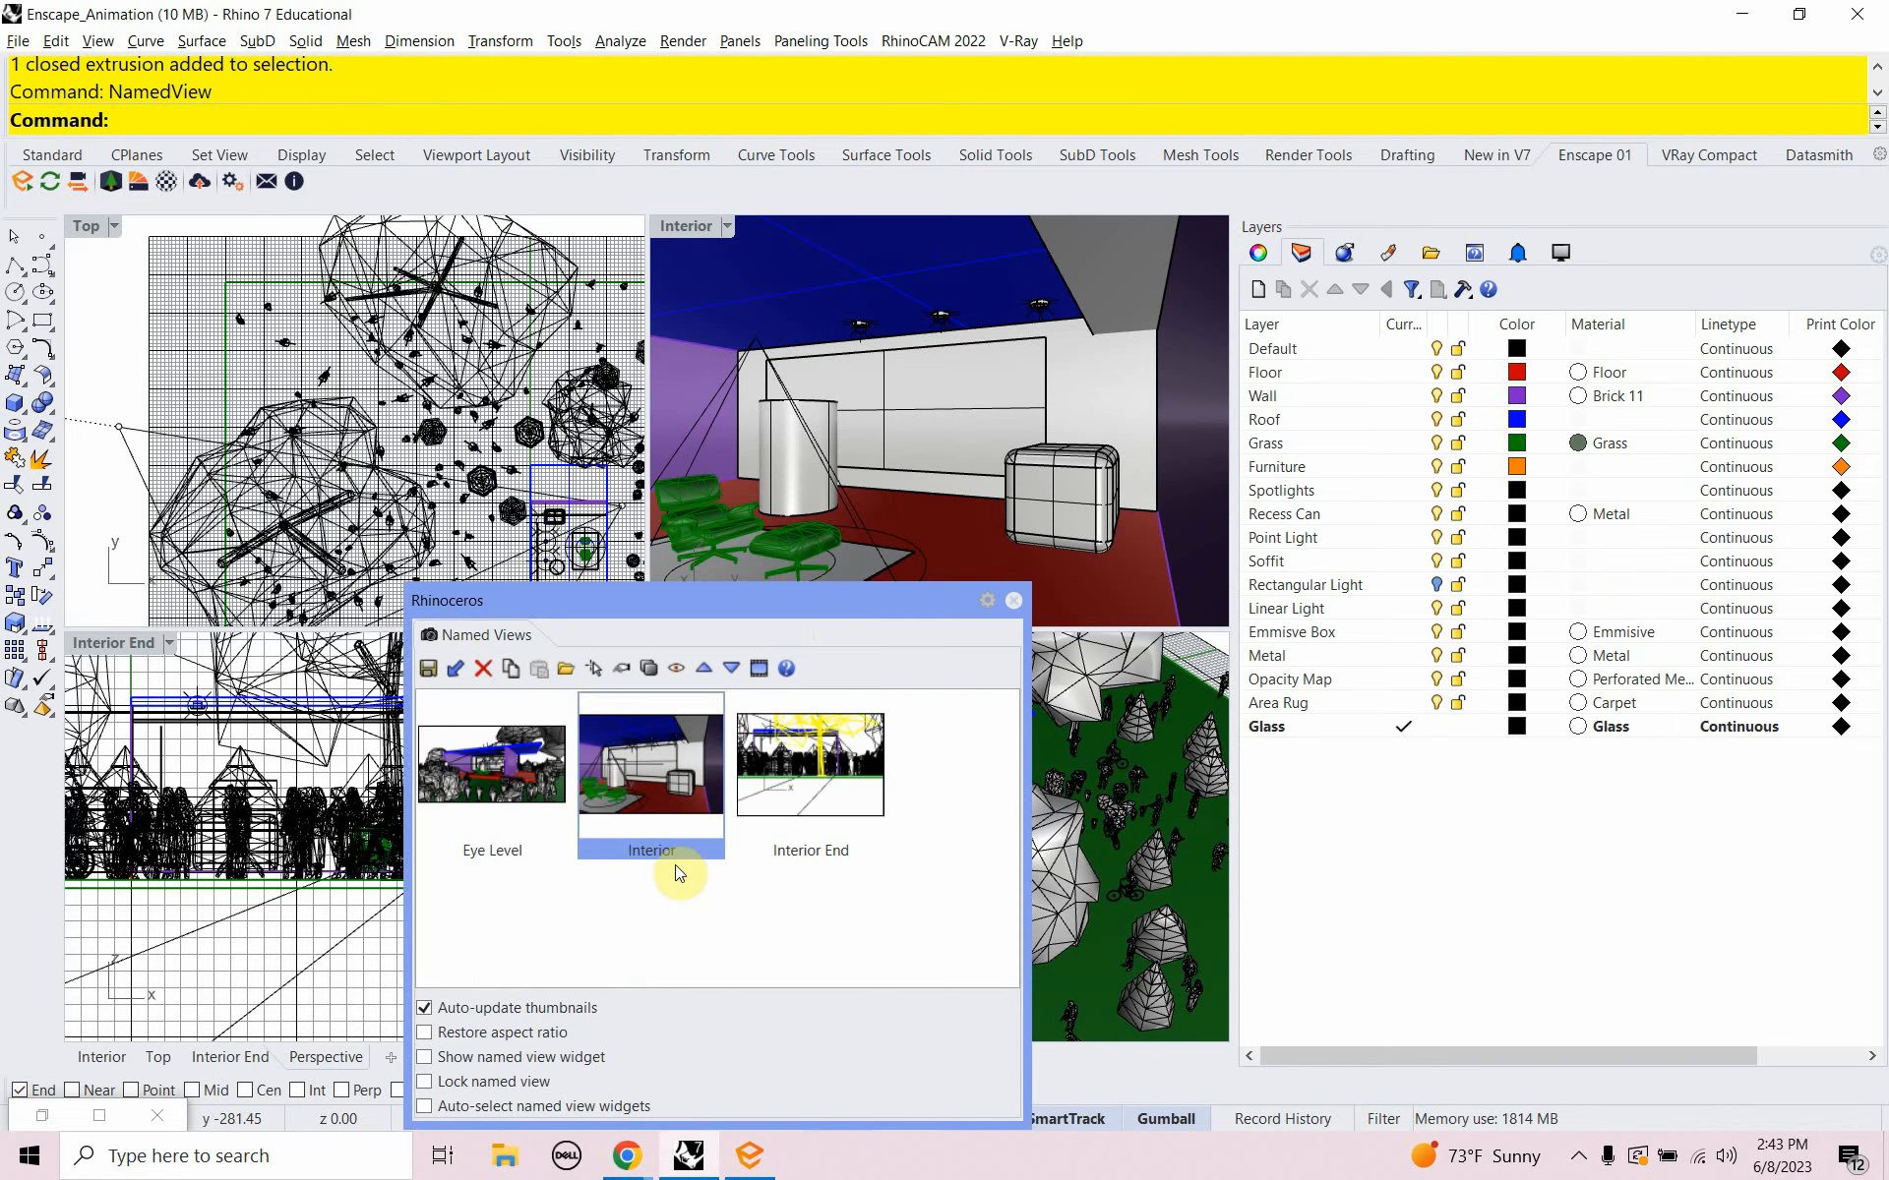
drag(834, 623, 799, 621)
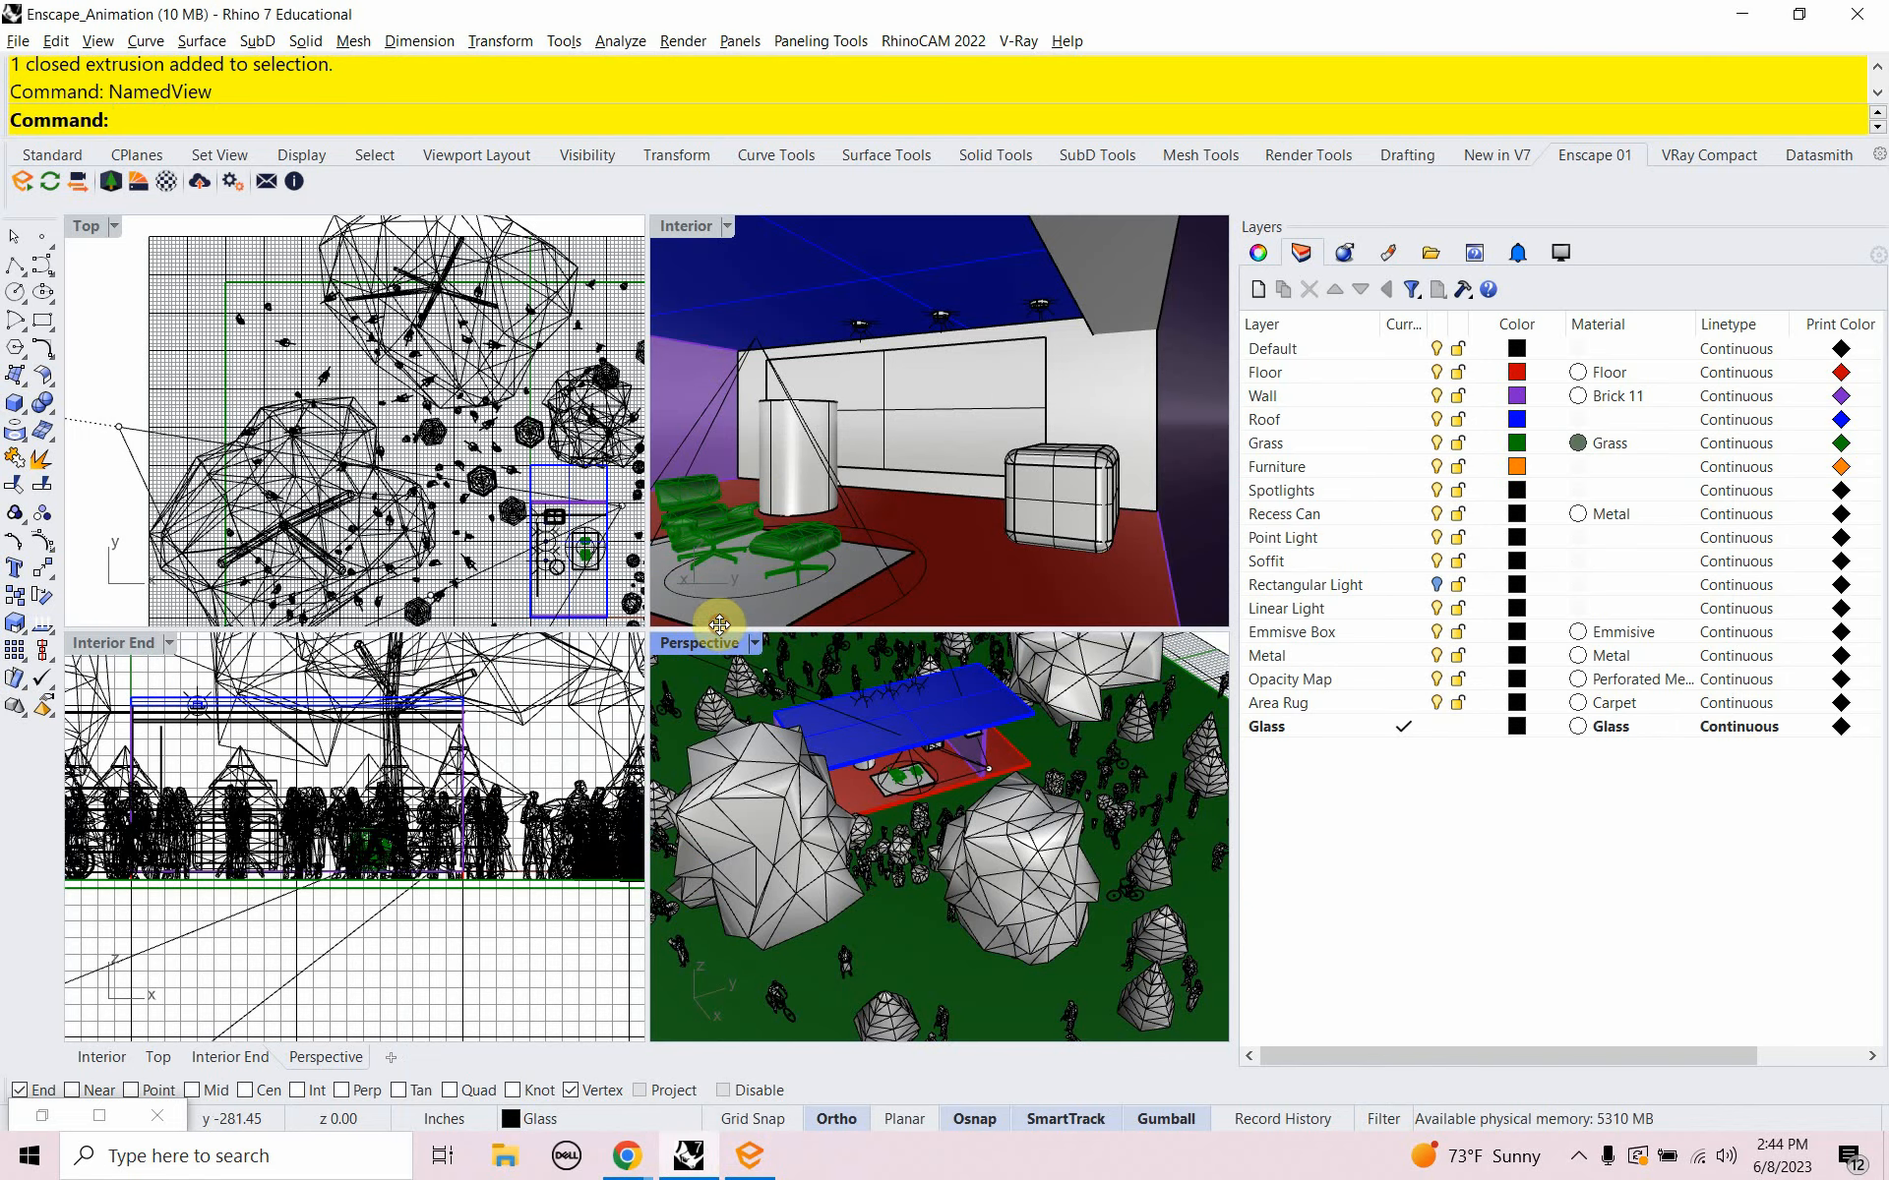
key(alt+Tab)
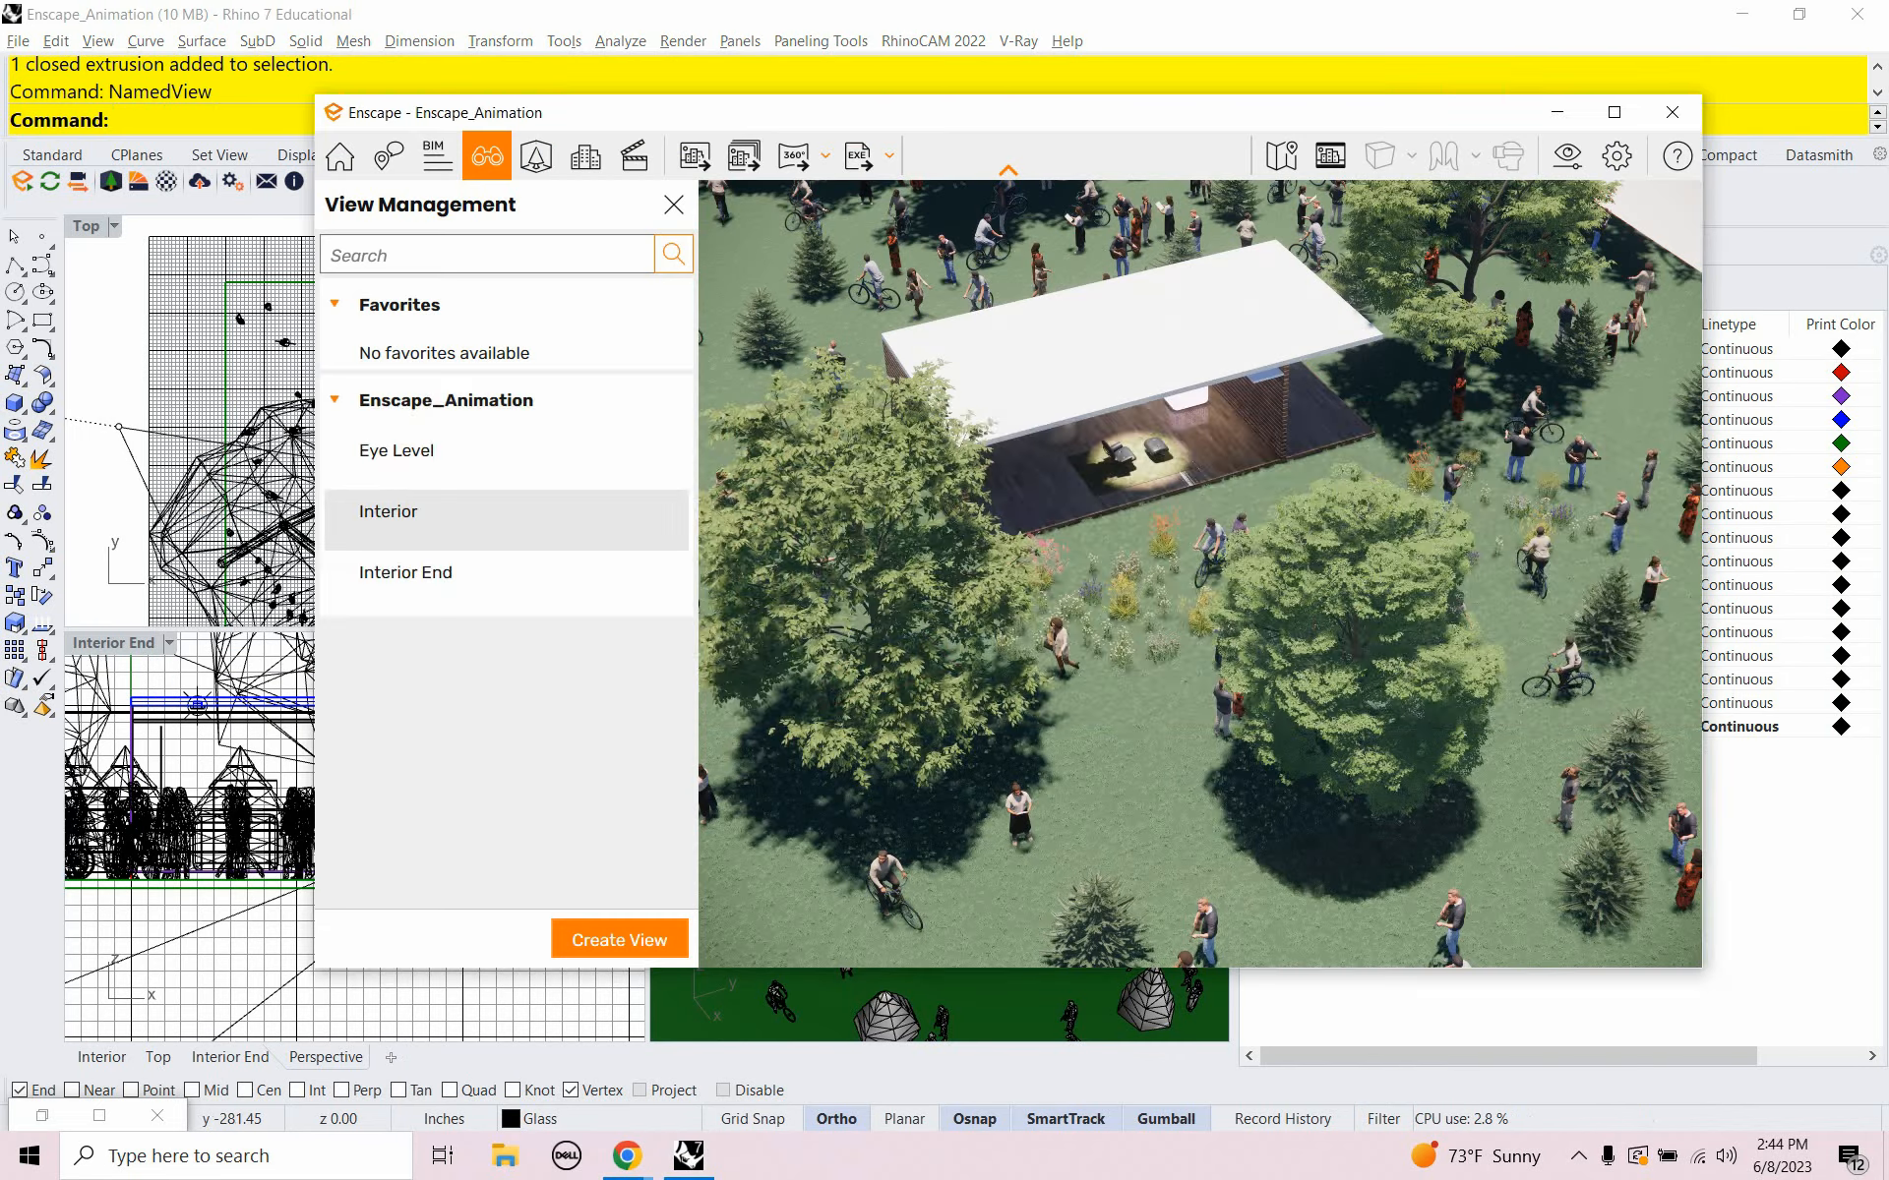
key(alt+Tab)
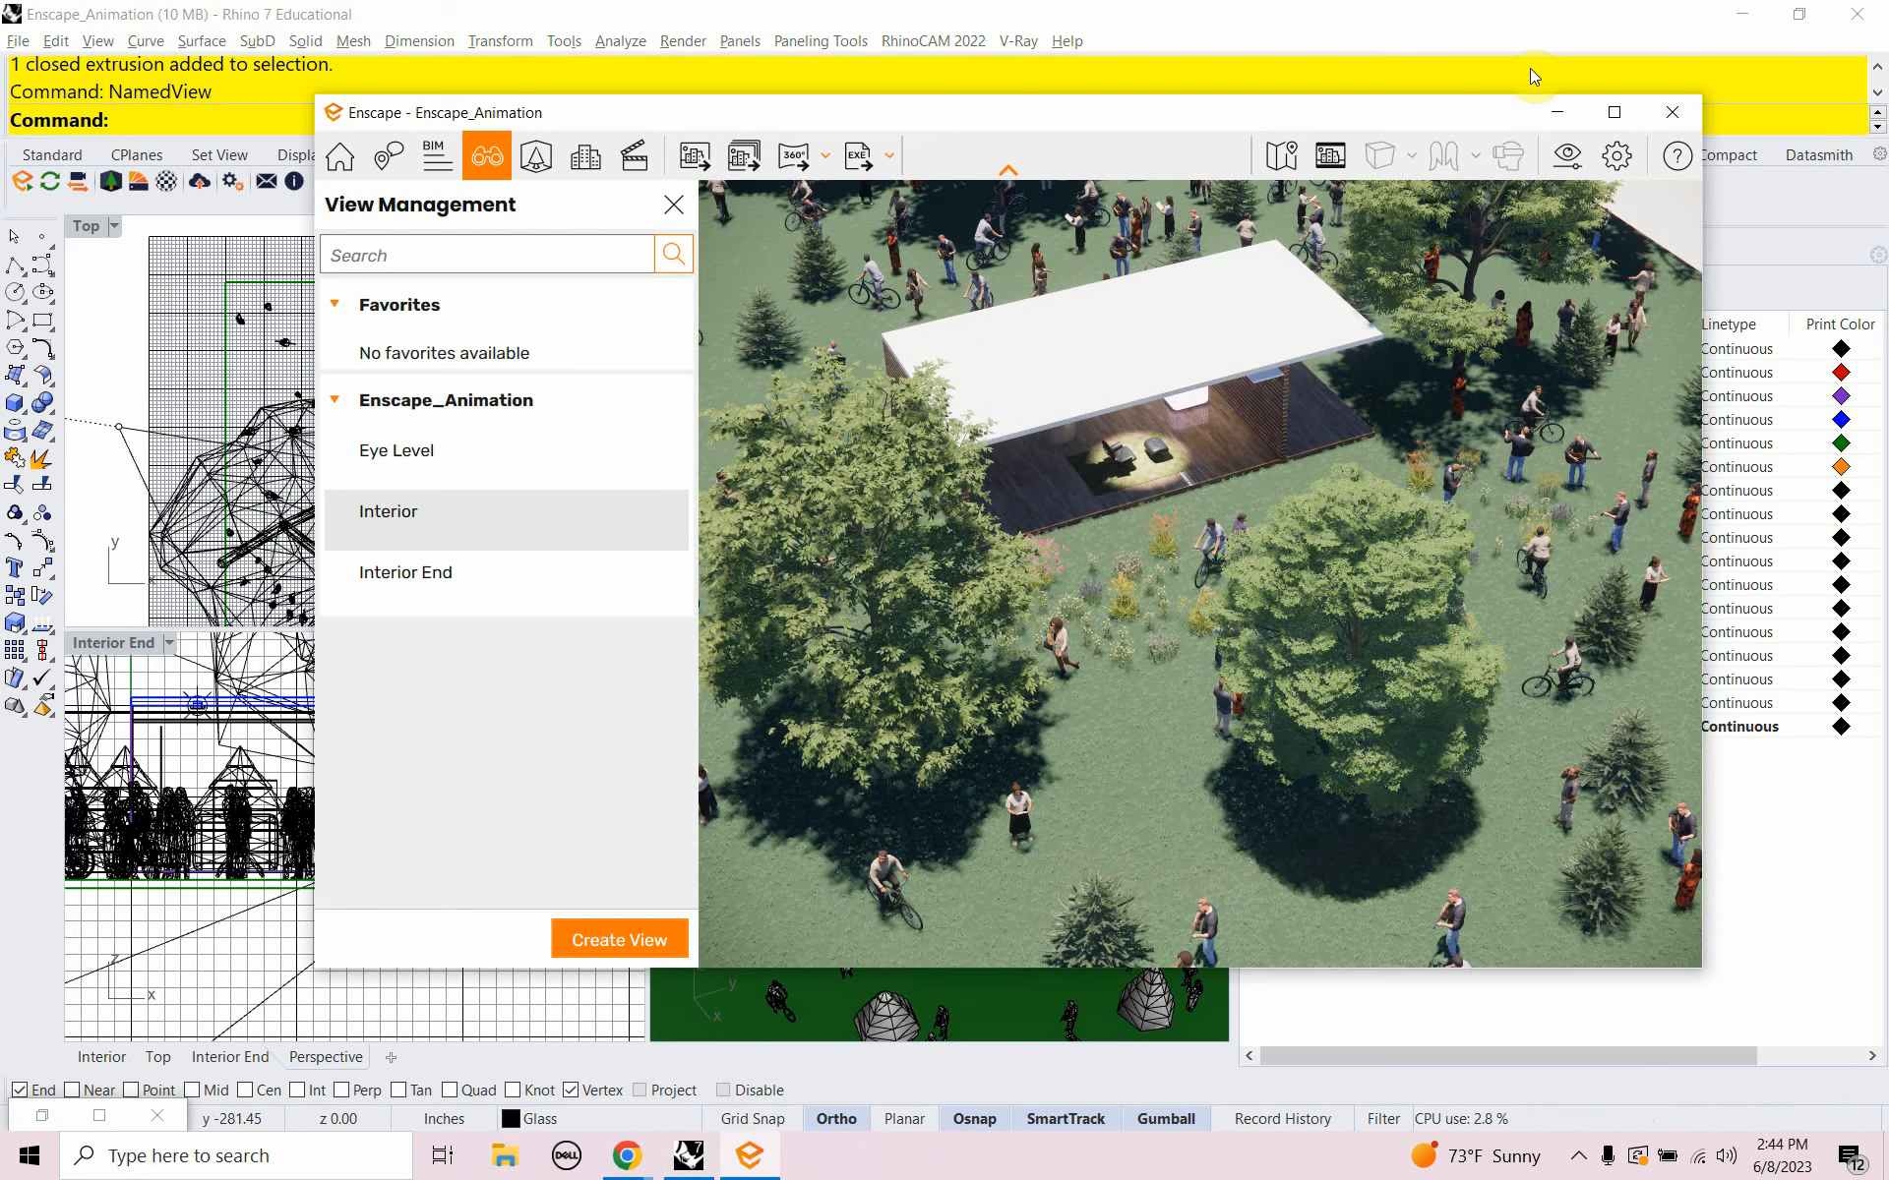
click(1557, 111)
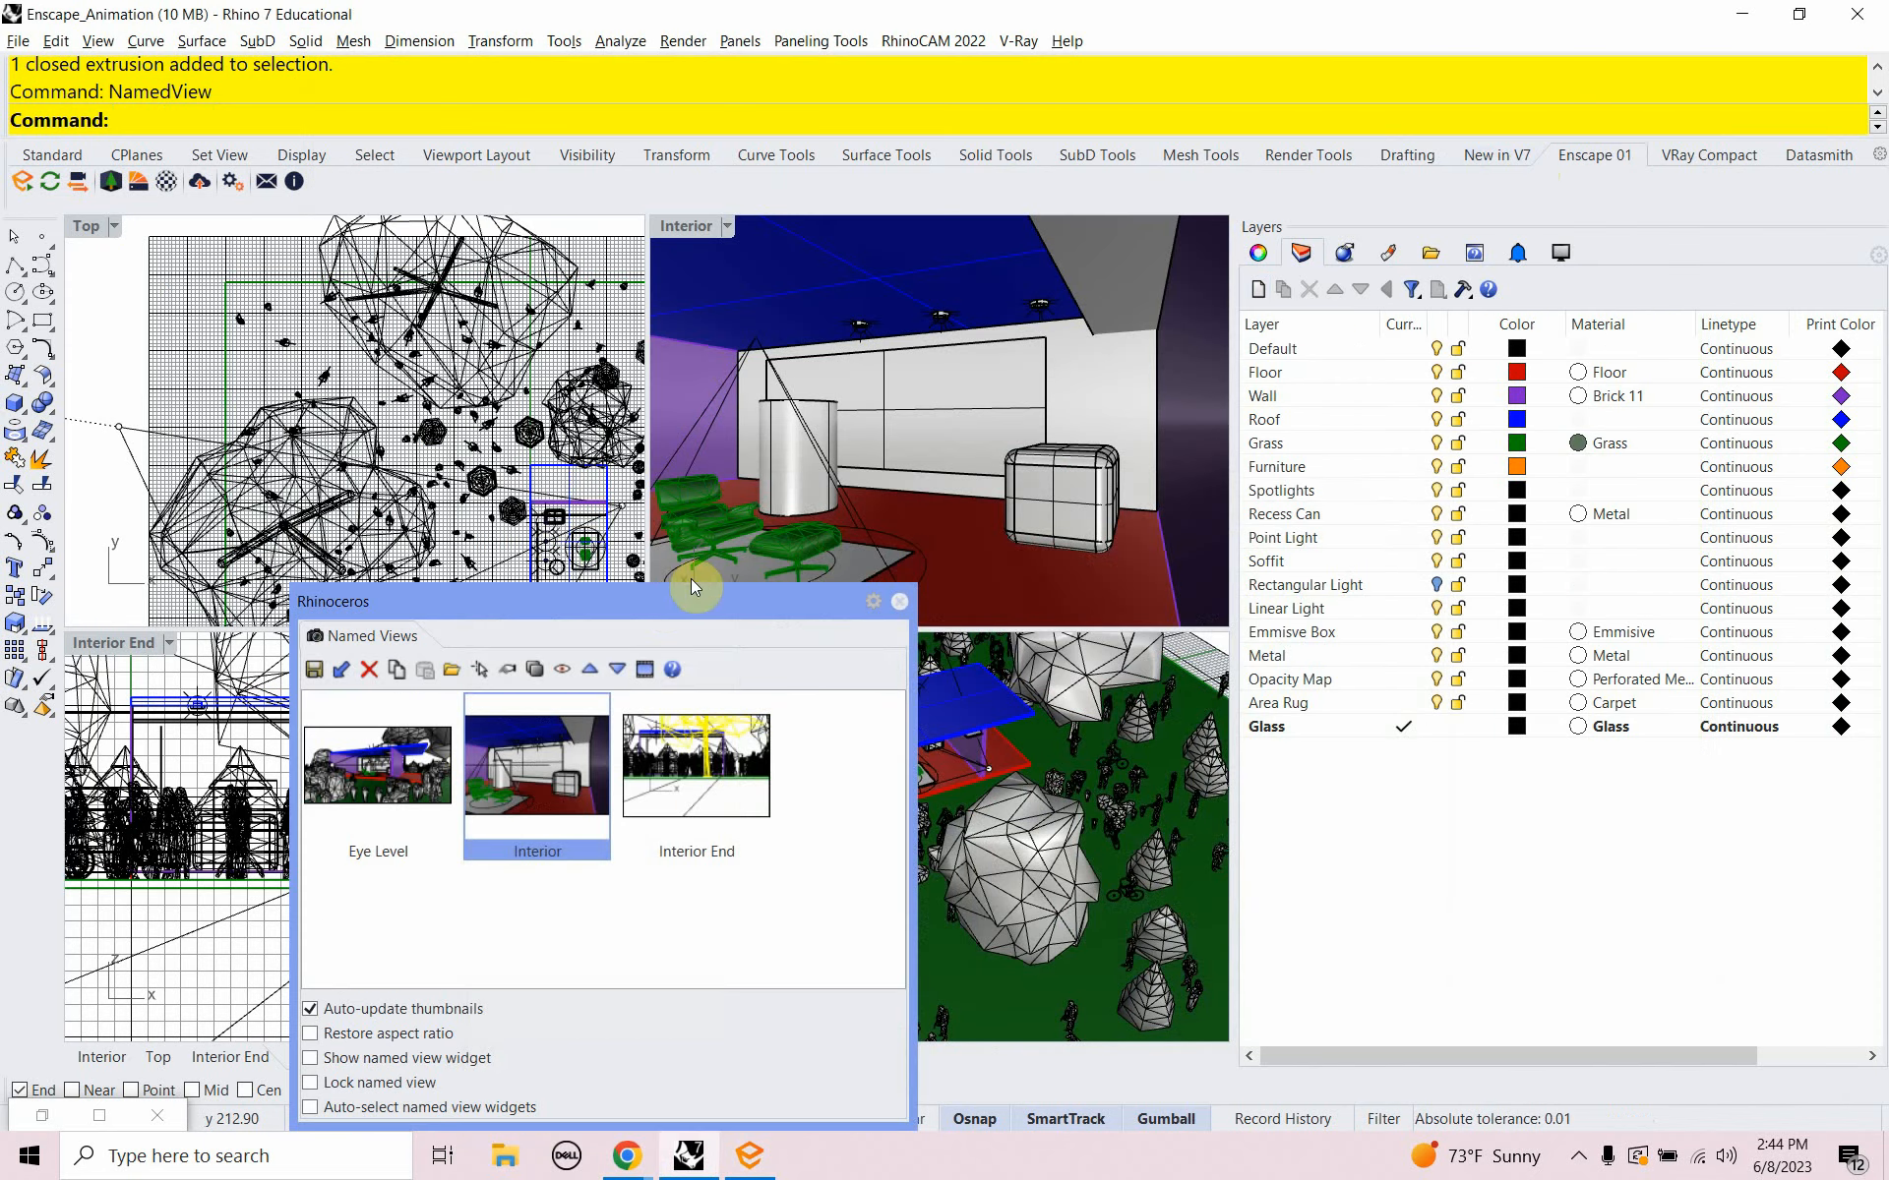
Save the aerial Perspective view as a named view called Aerial Beg. and close the Named Views dialog
click(315, 675)
text(Aerial 1)
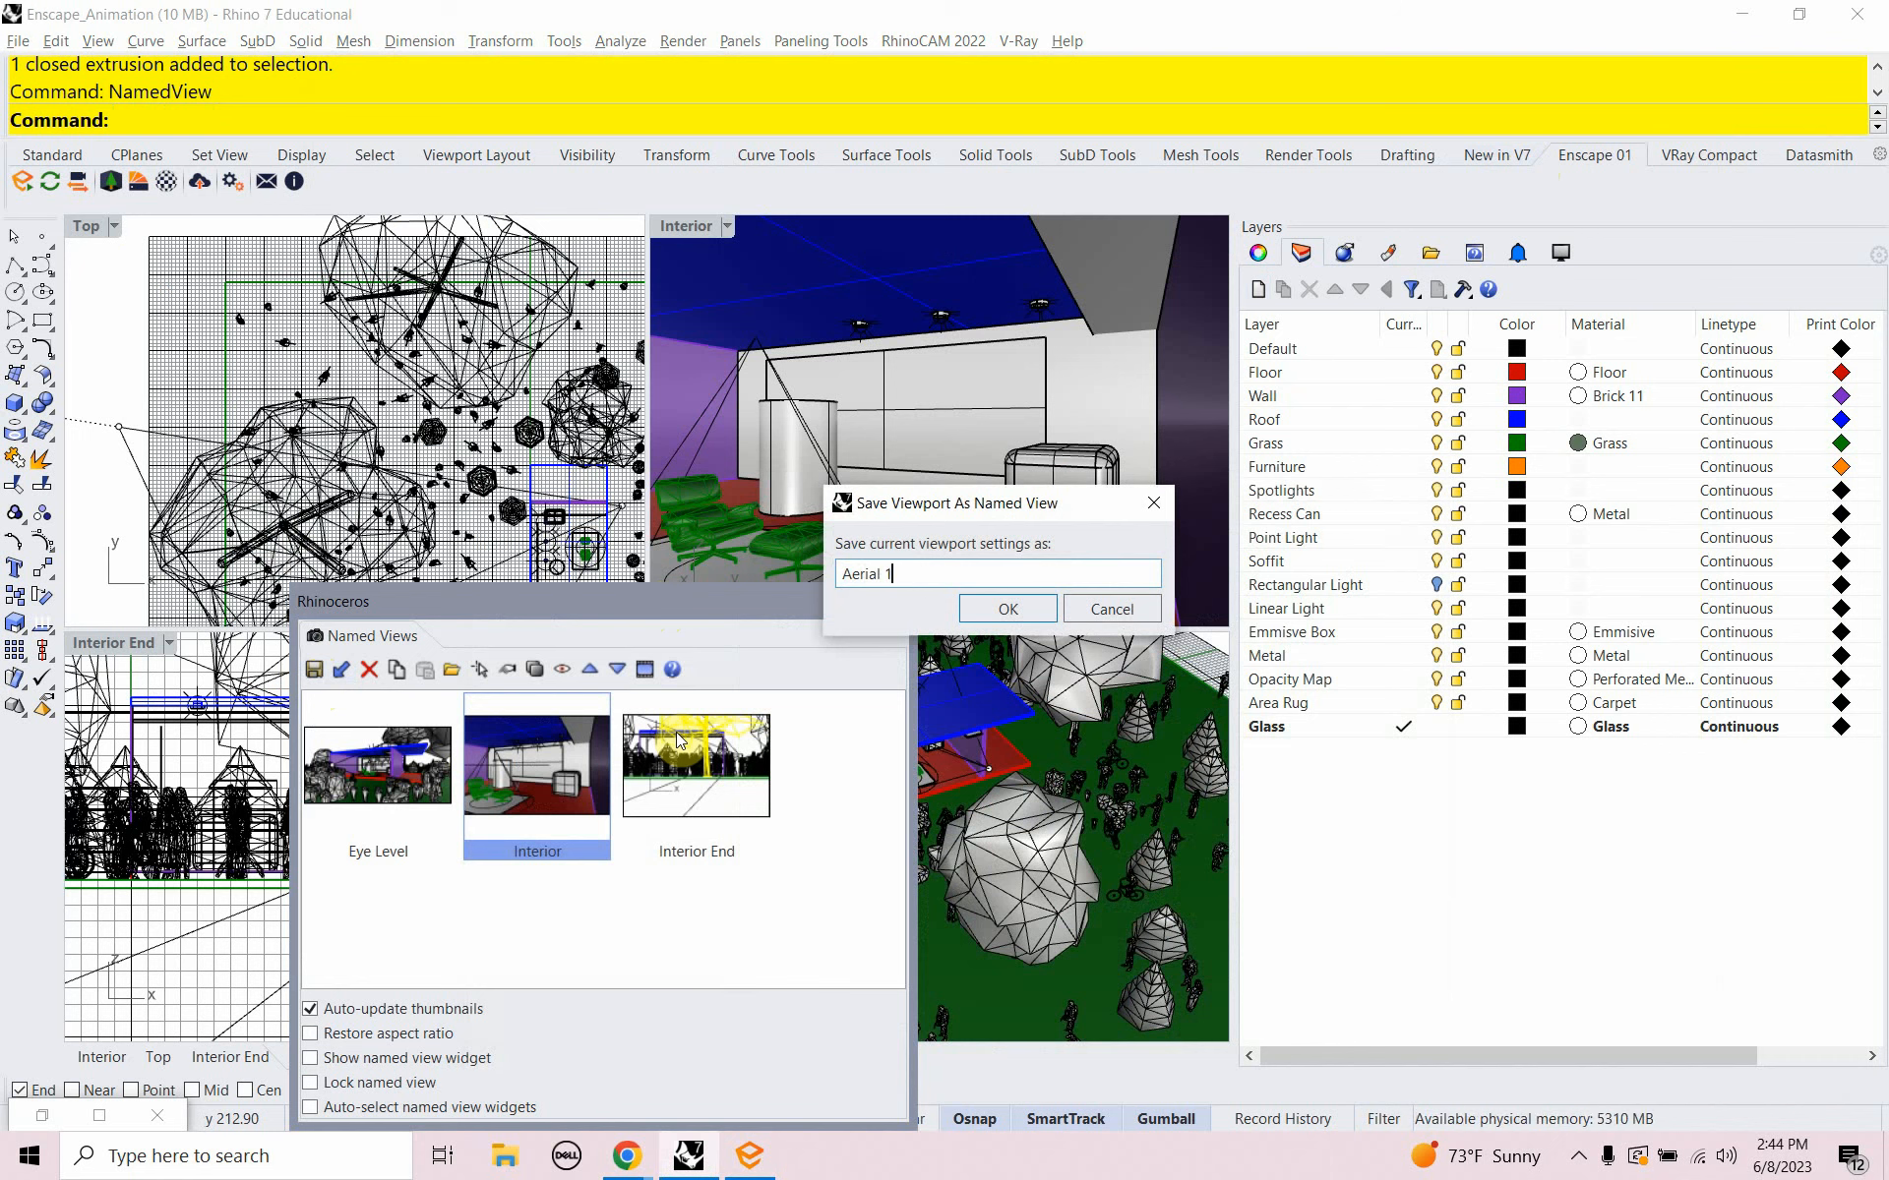
text(Beg.)
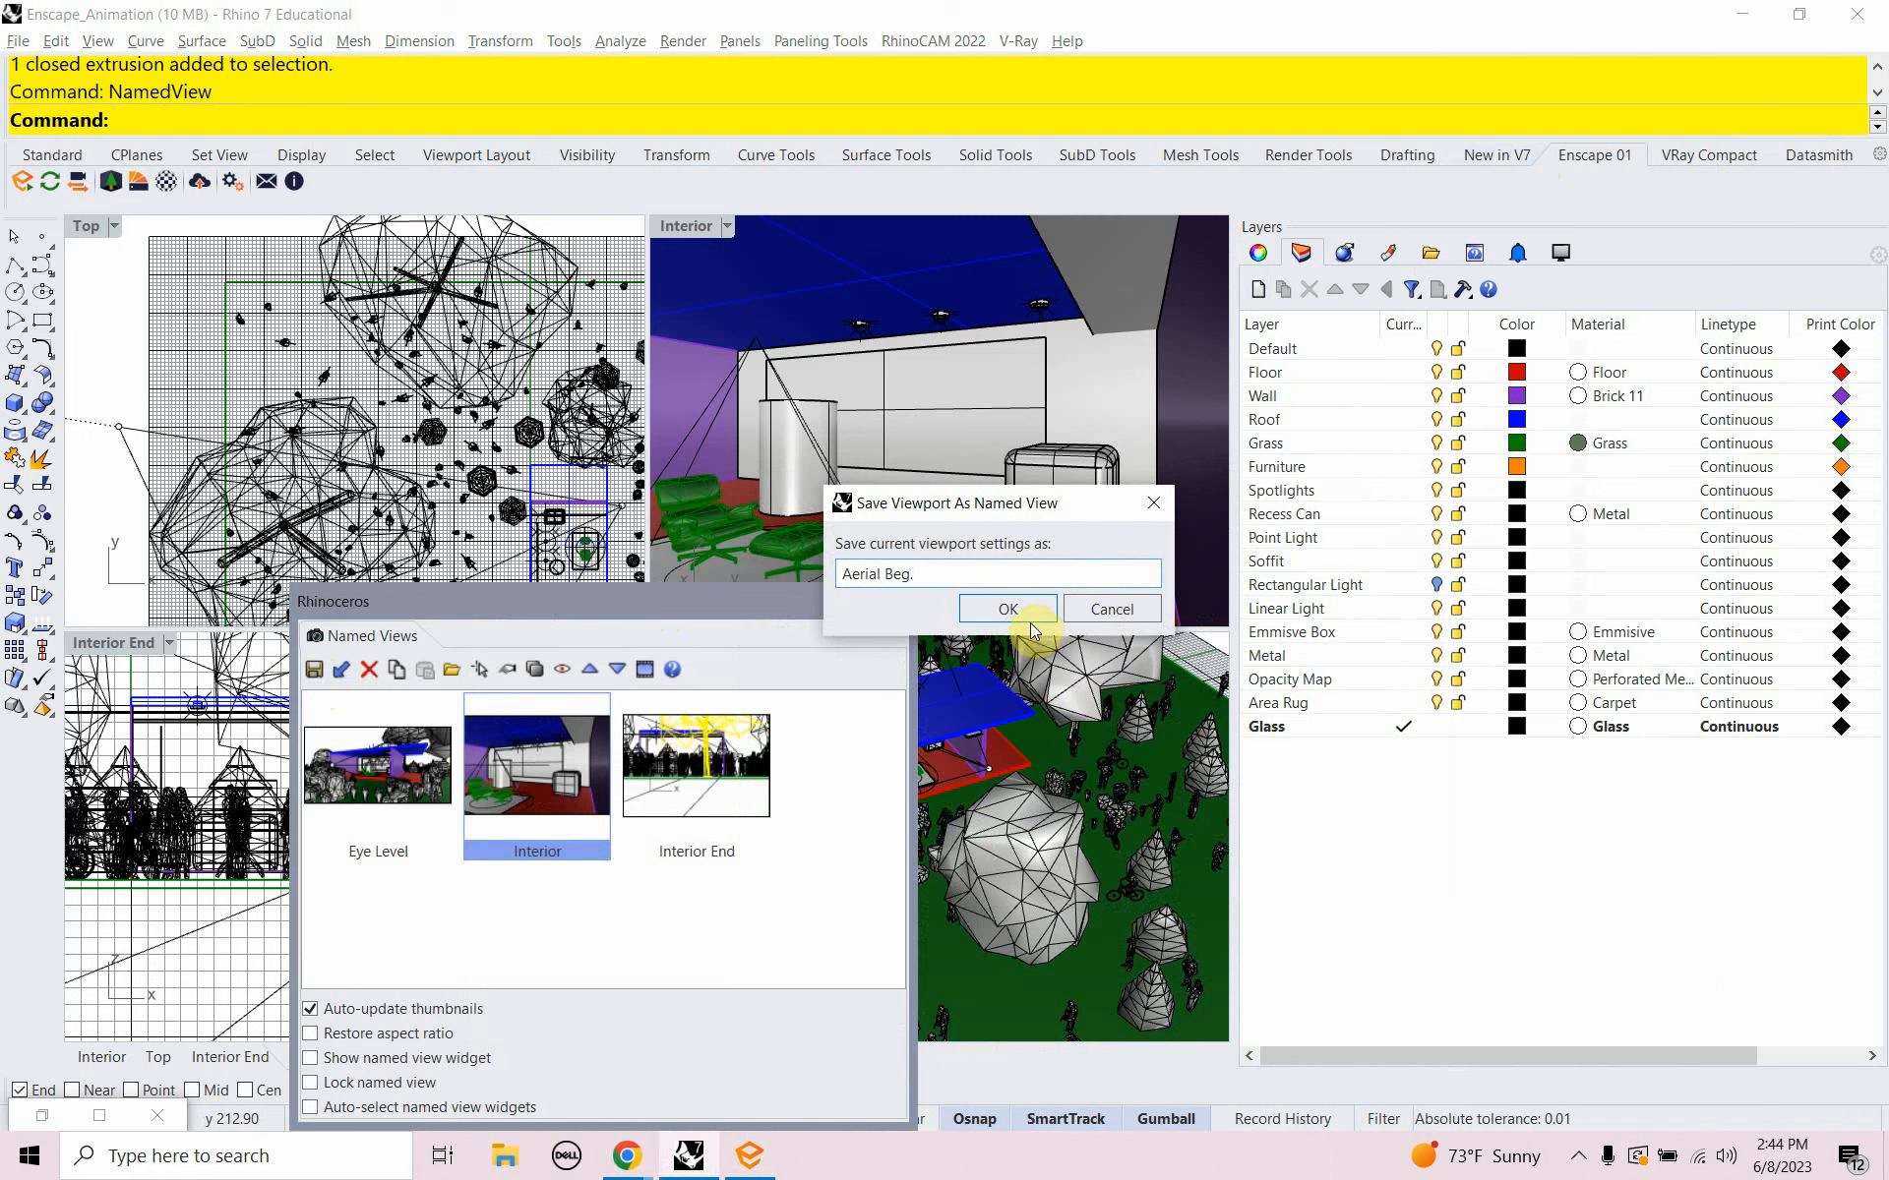
click(1030, 616)
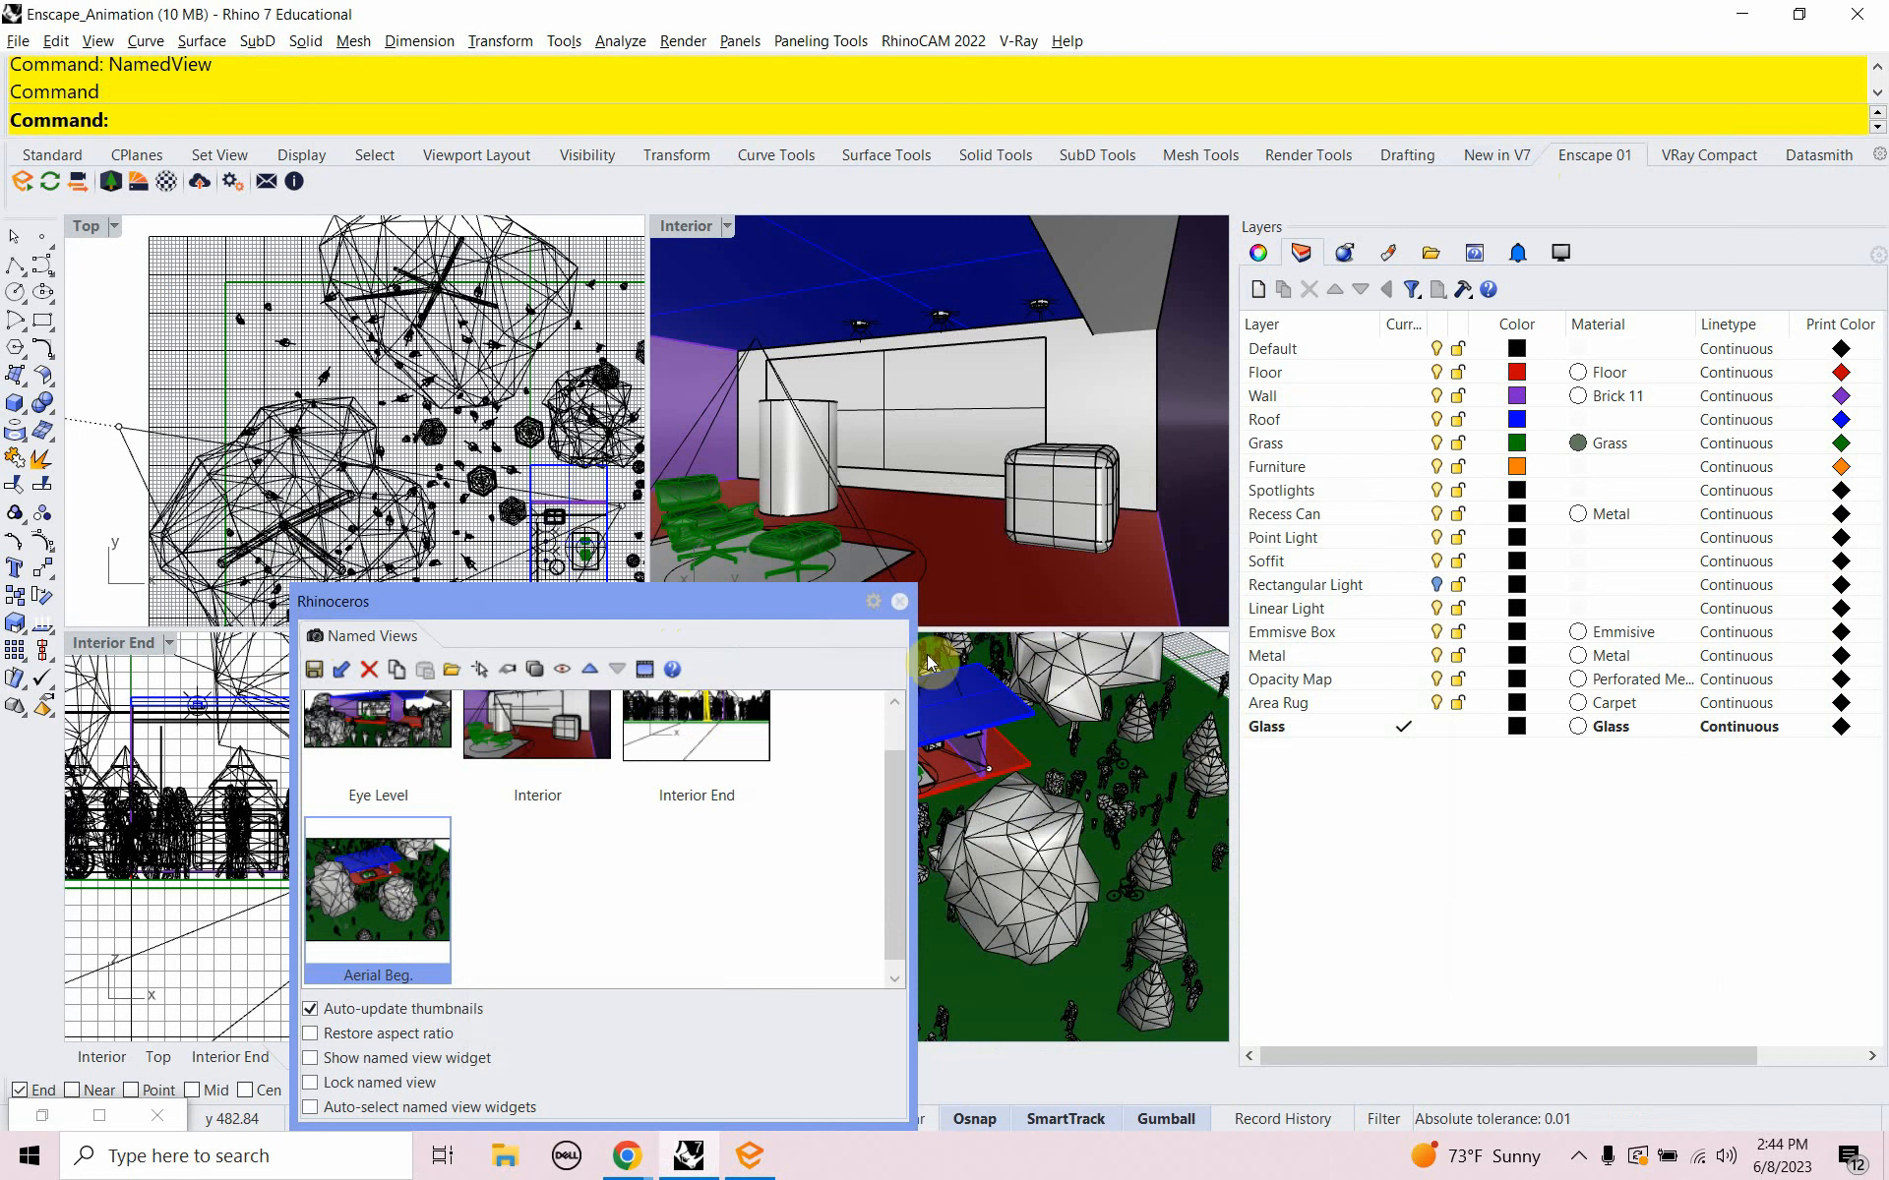
click(898, 602)
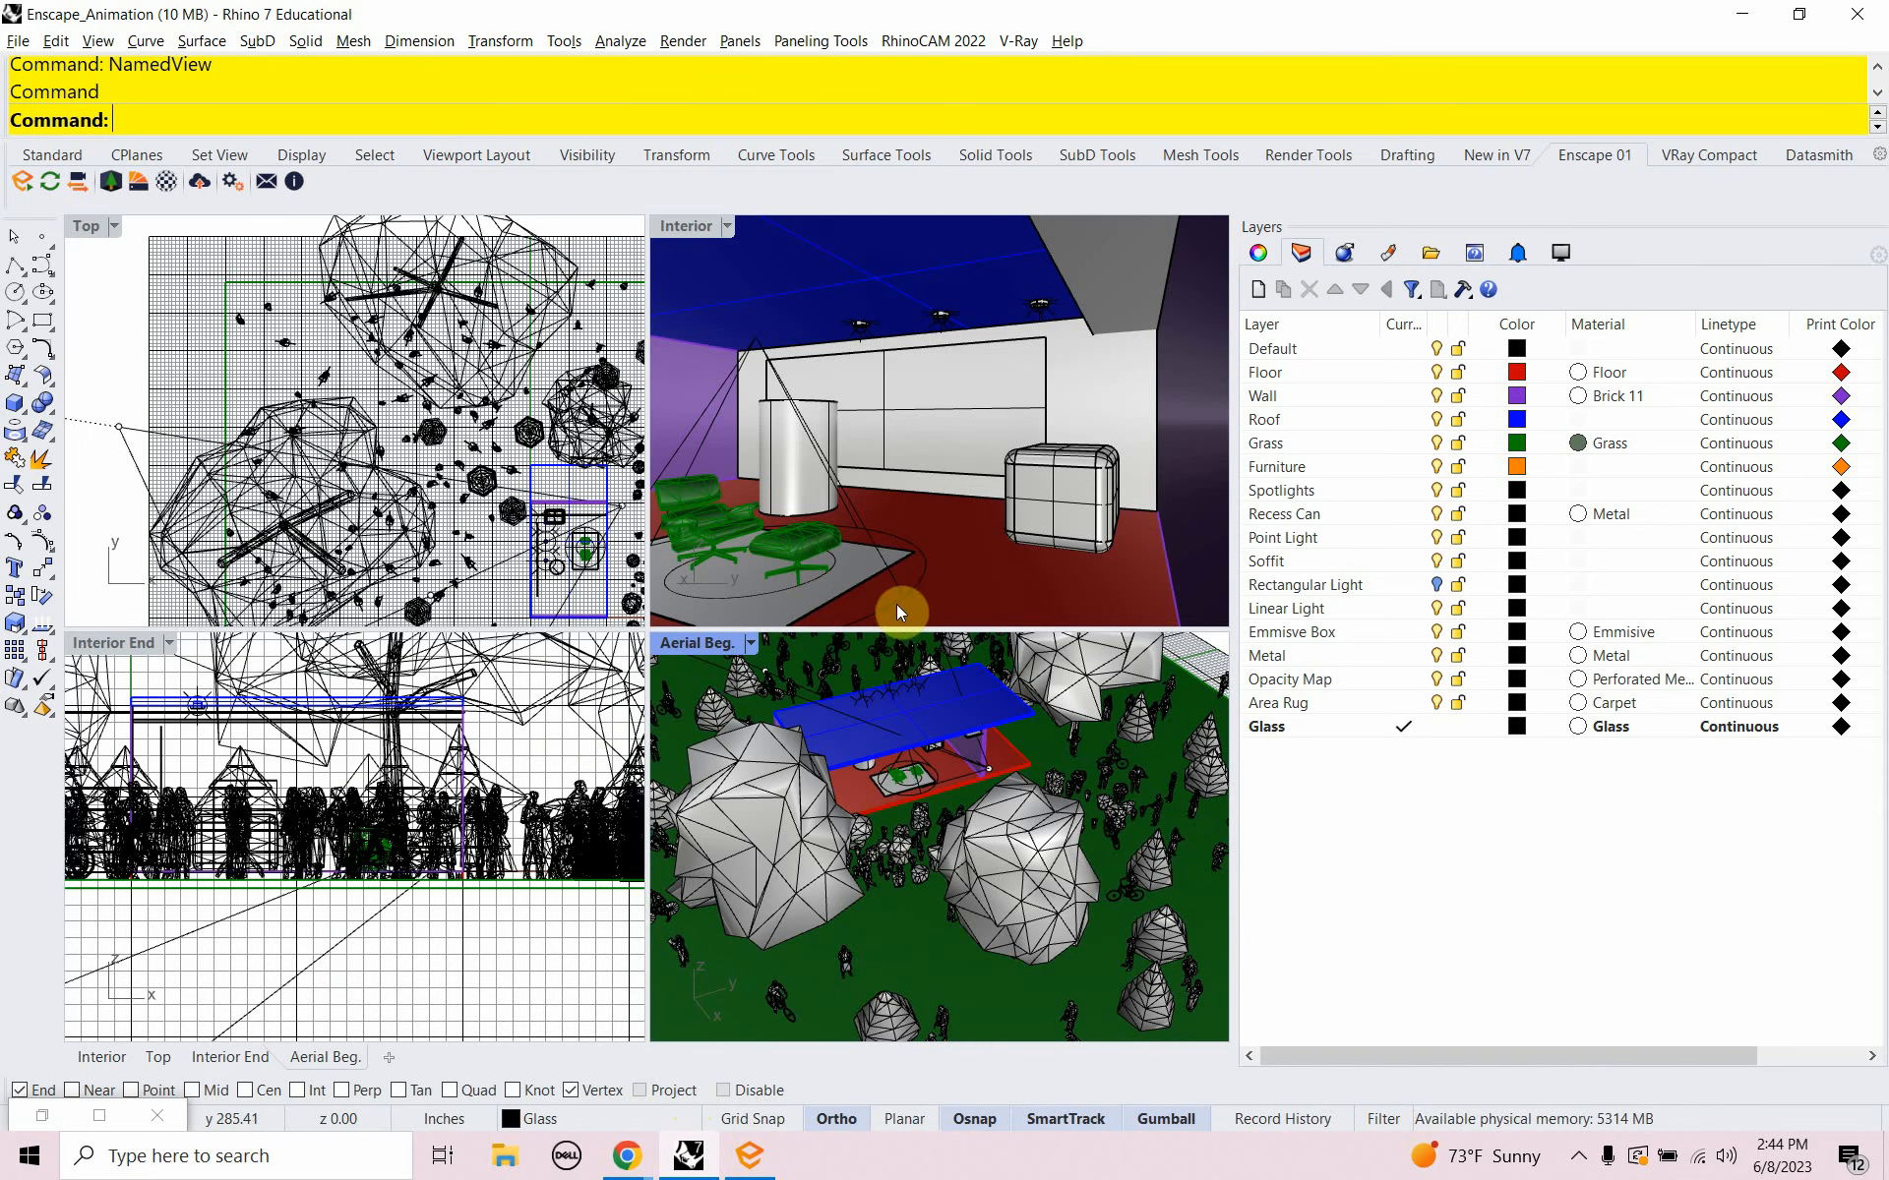
Start a new video path in Enscape, deleting the current one, and add the aerial view as its first keyframe
click(750, 1156)
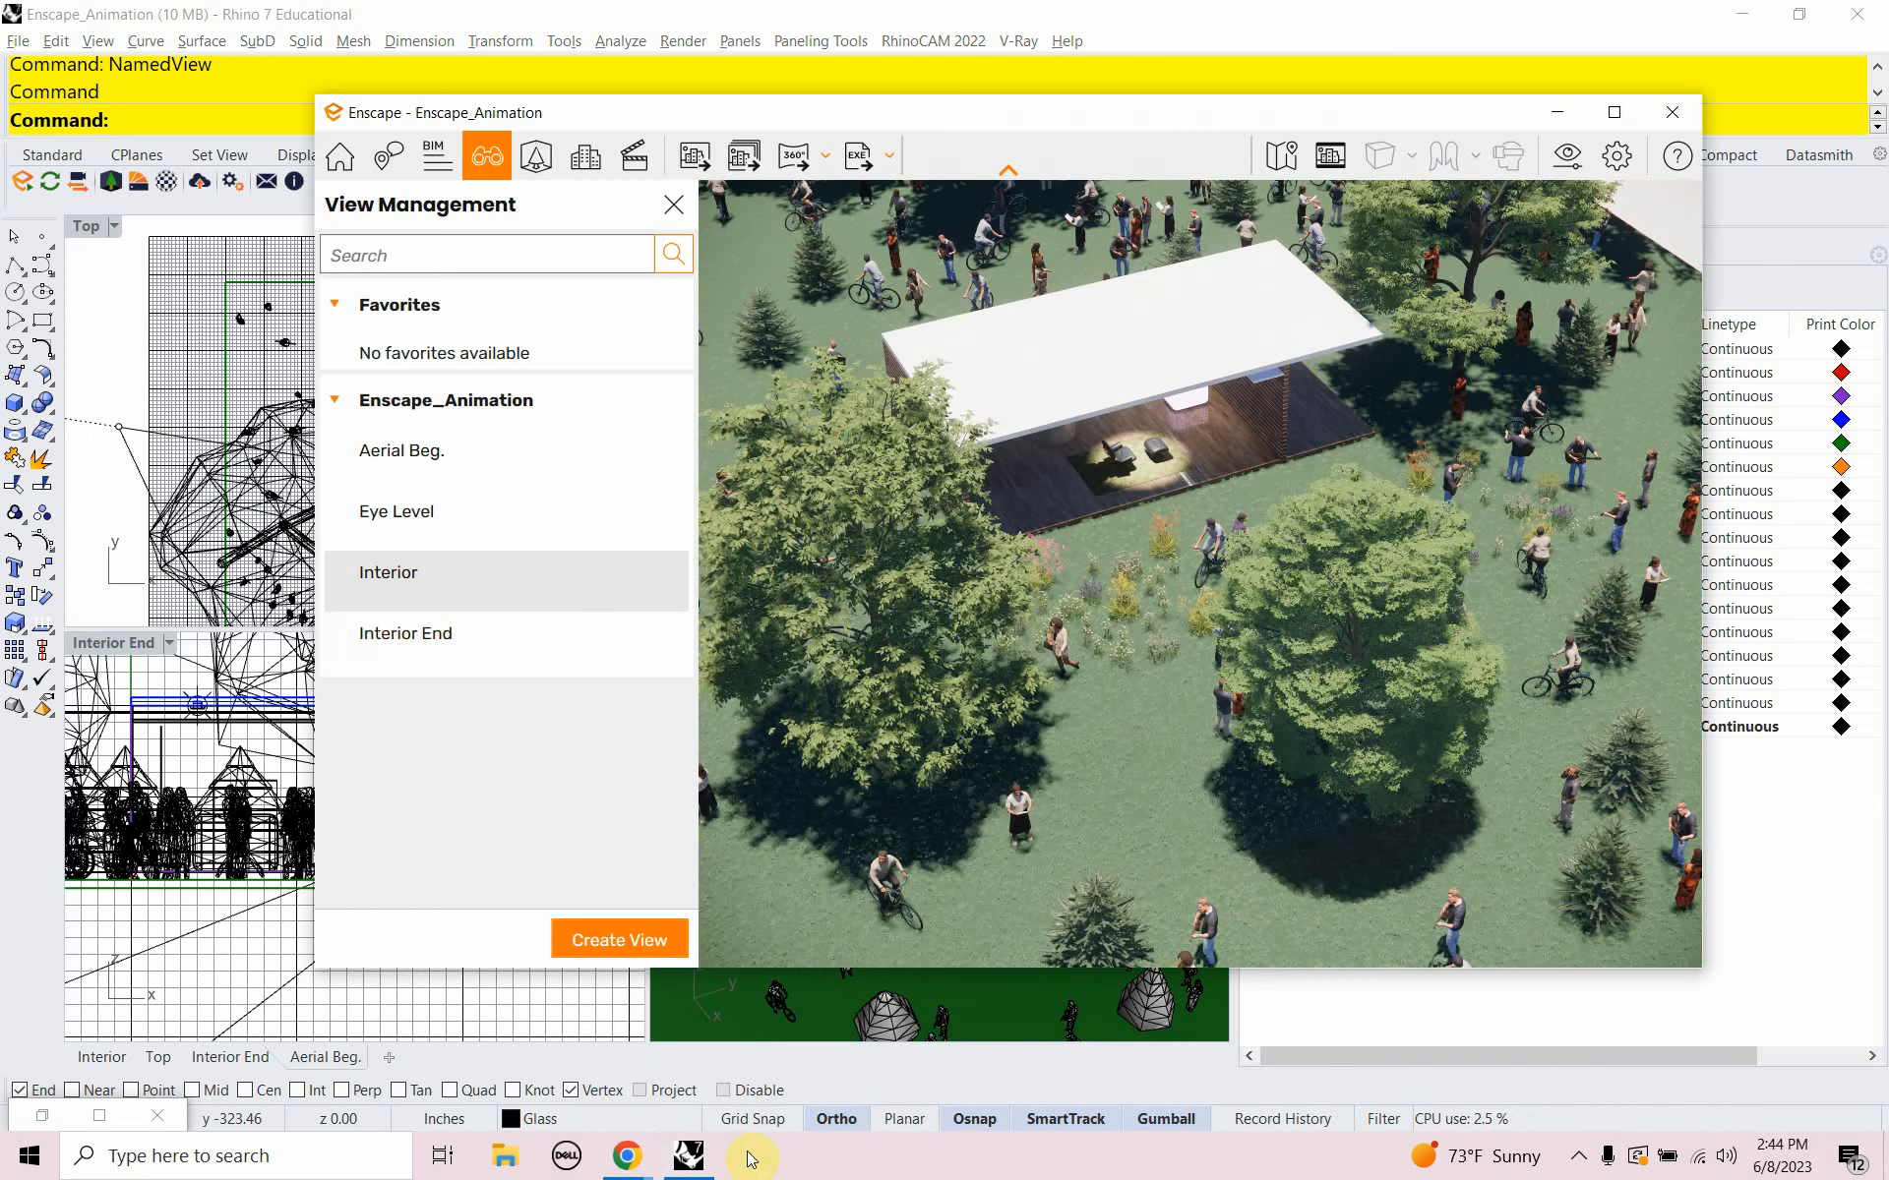
click(629, 160)
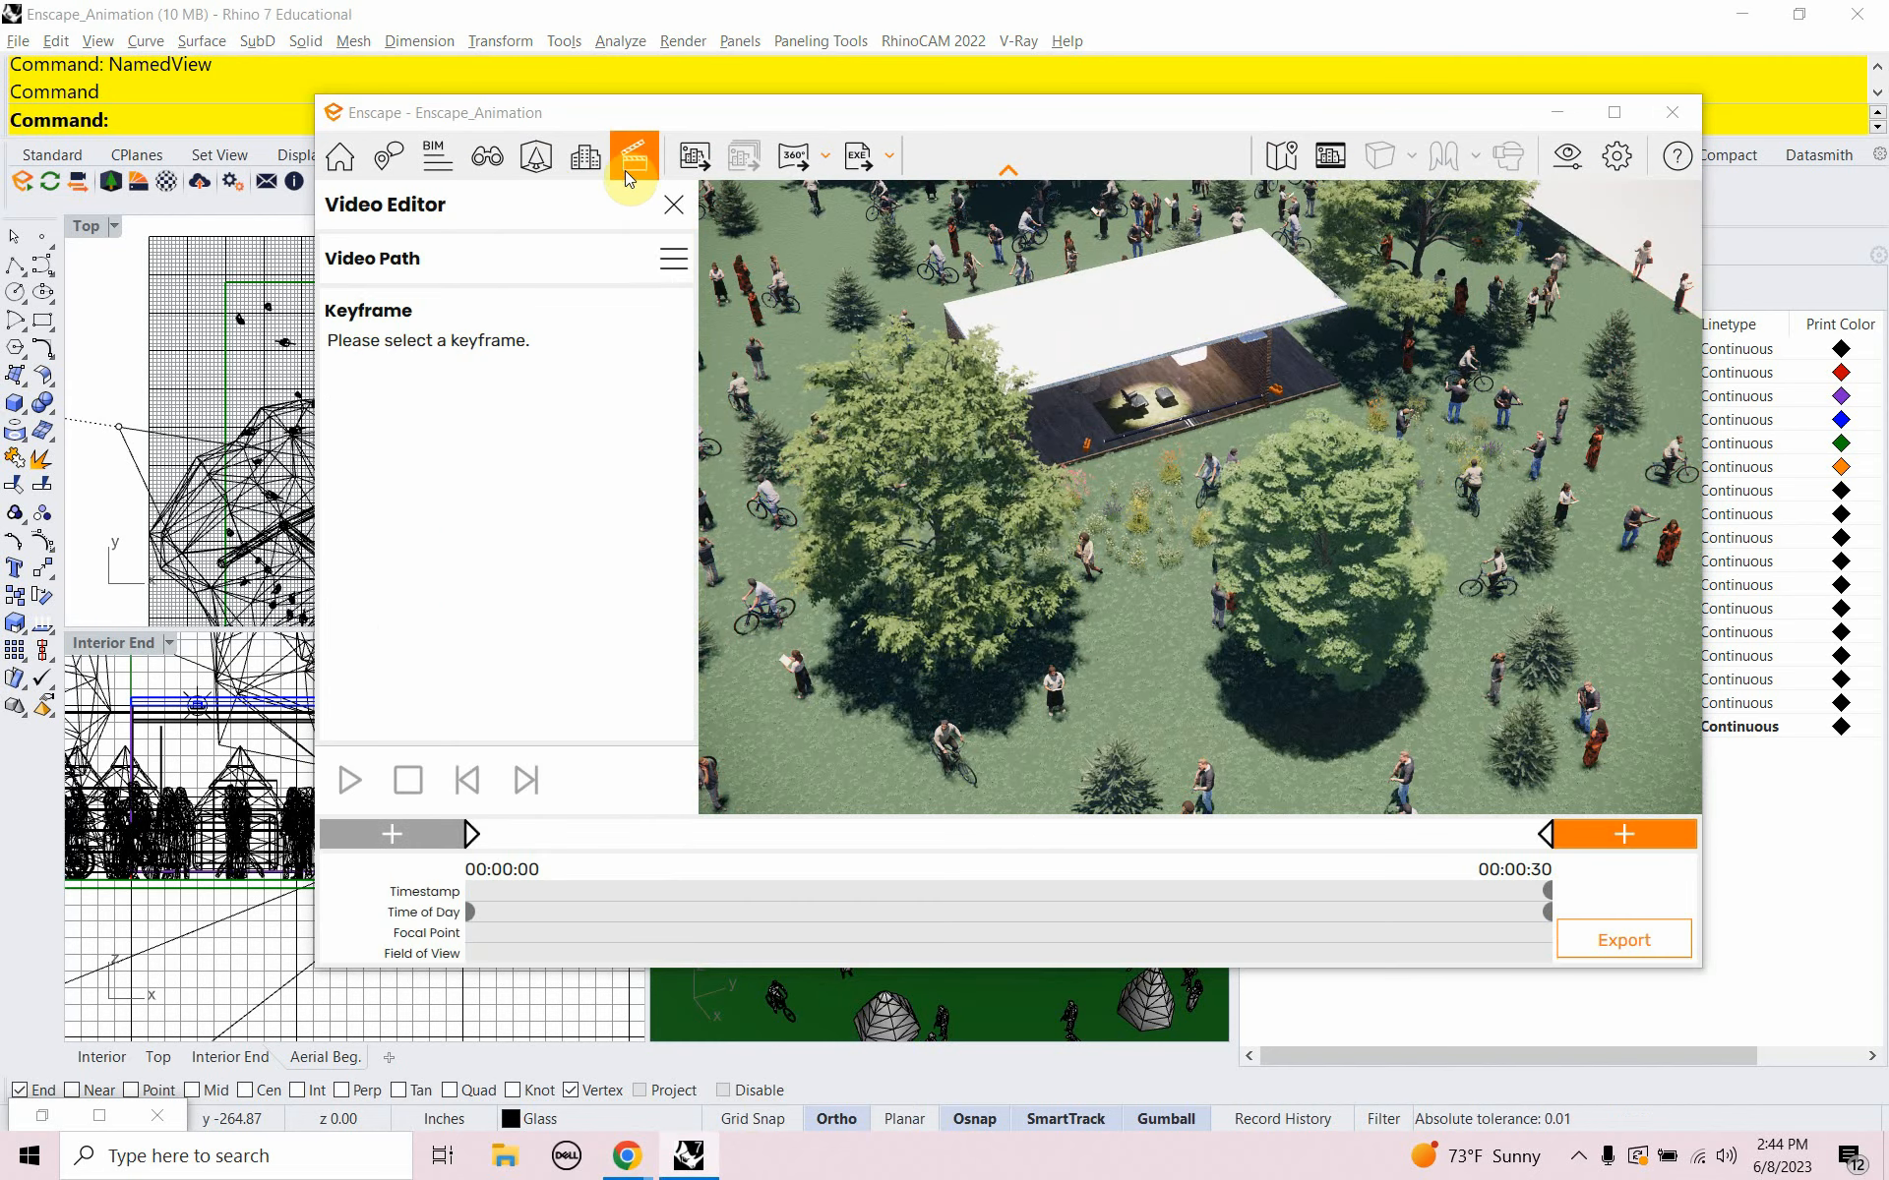
click(671, 260)
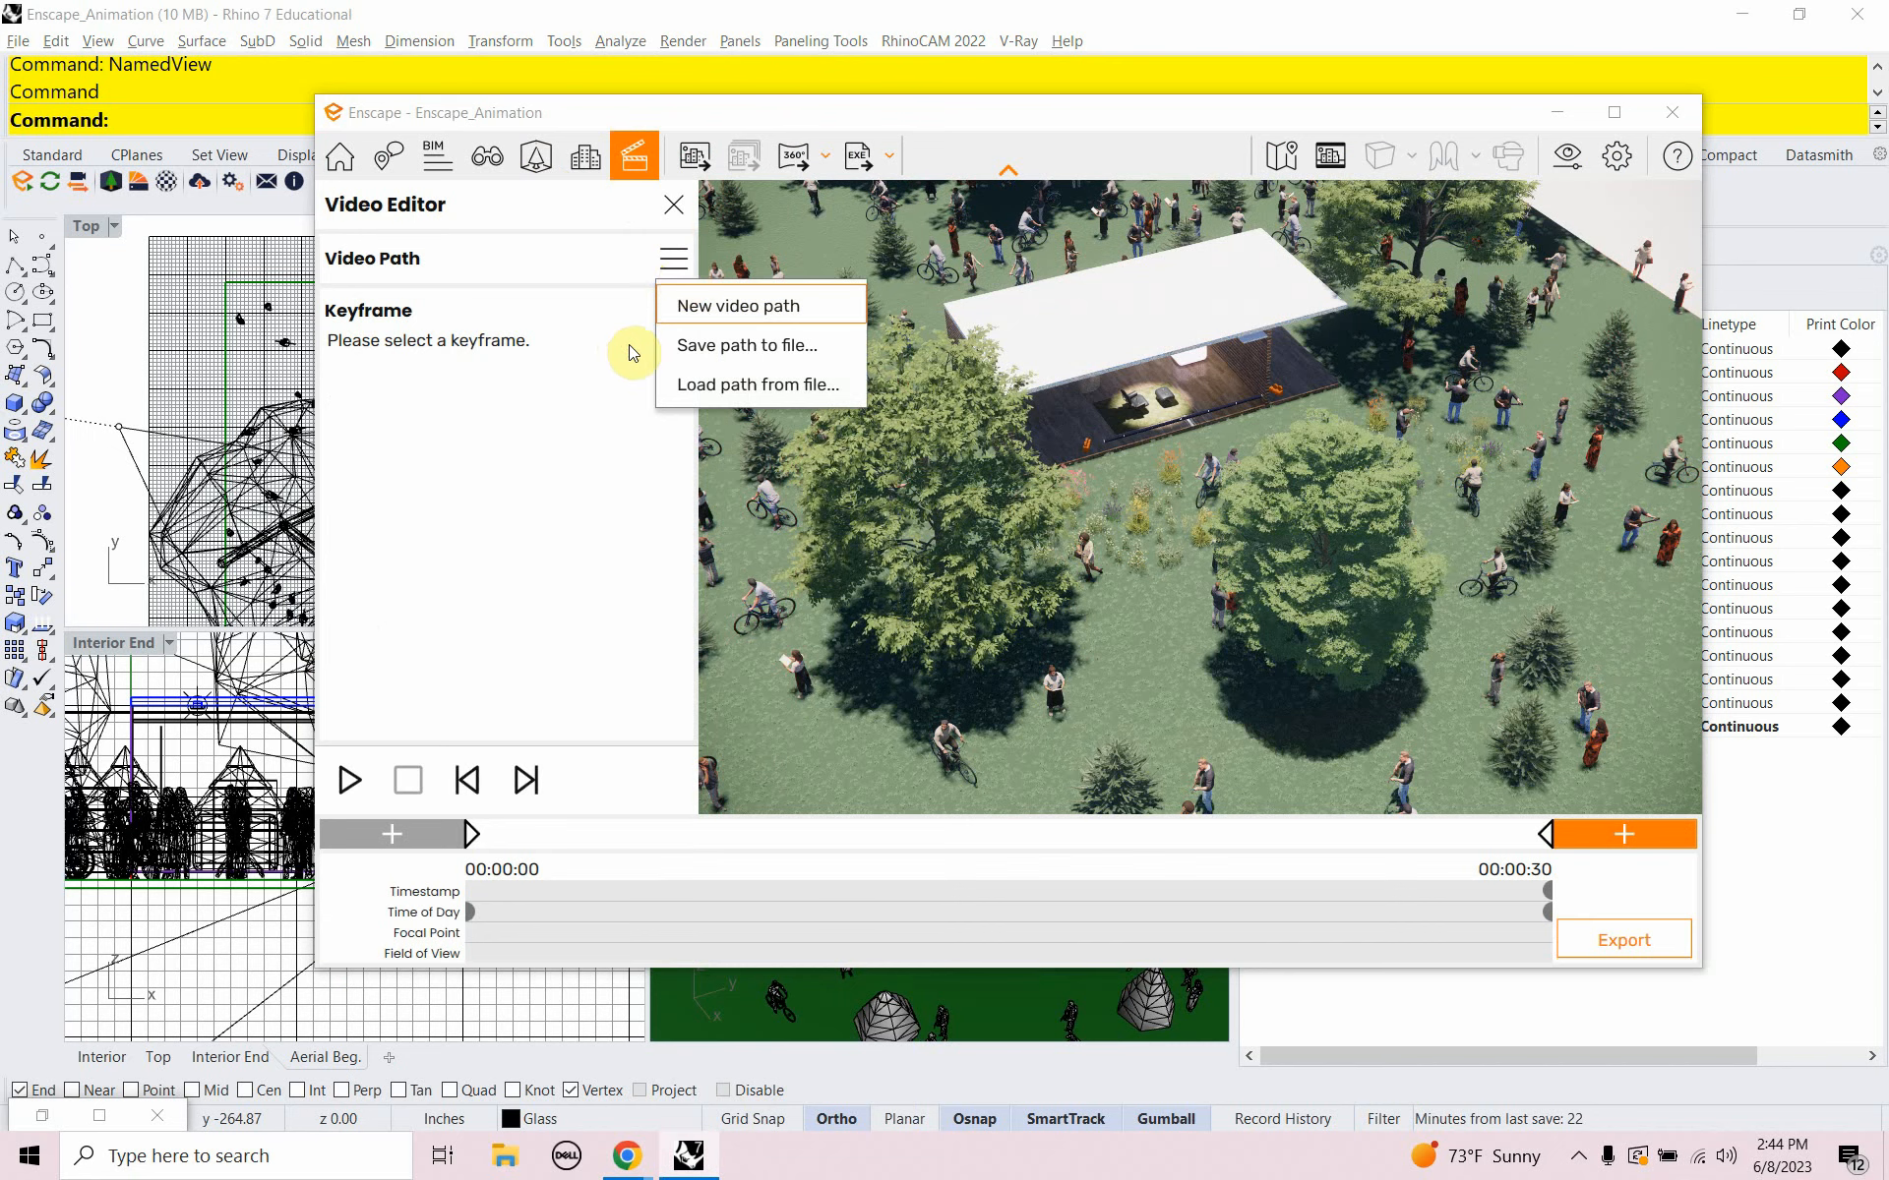
click(626, 389)
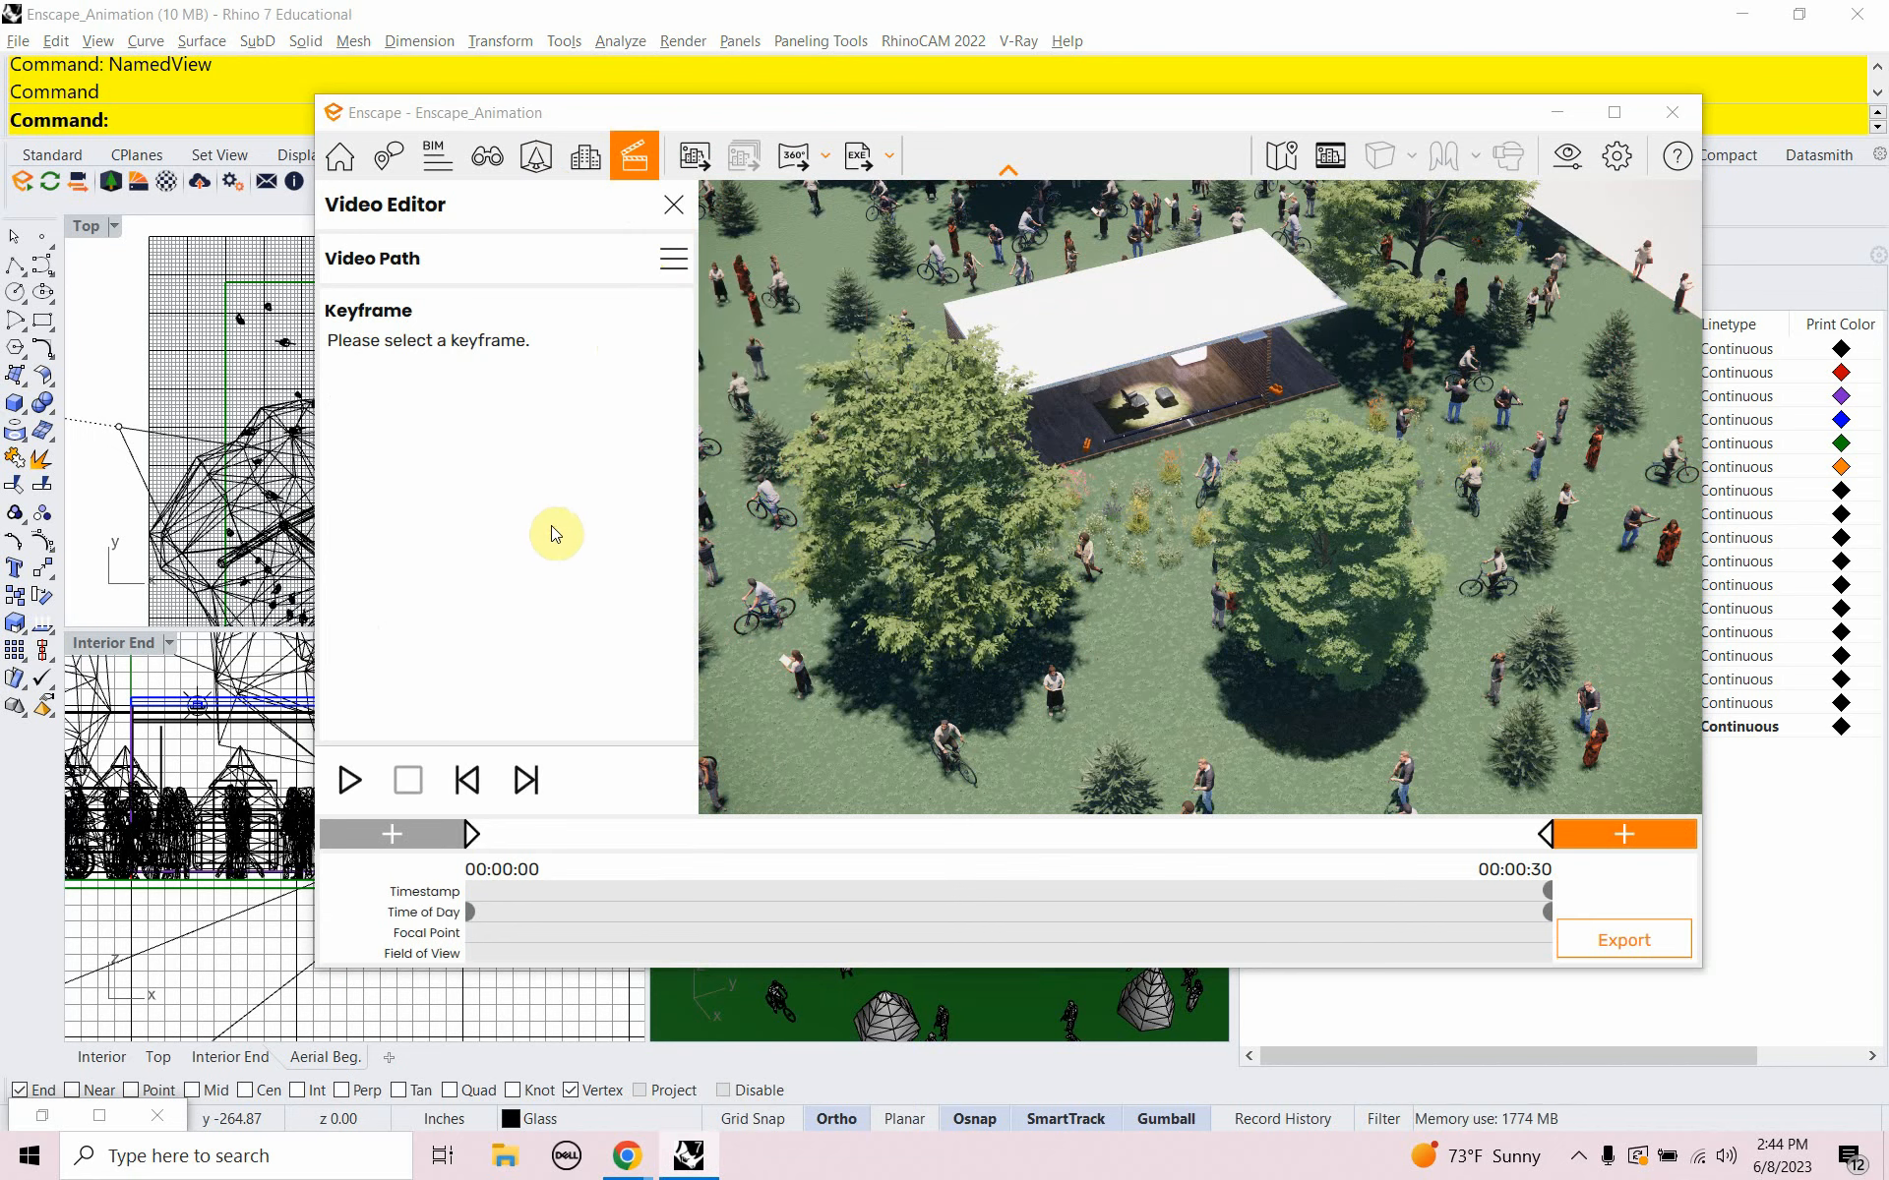
click(673, 259)
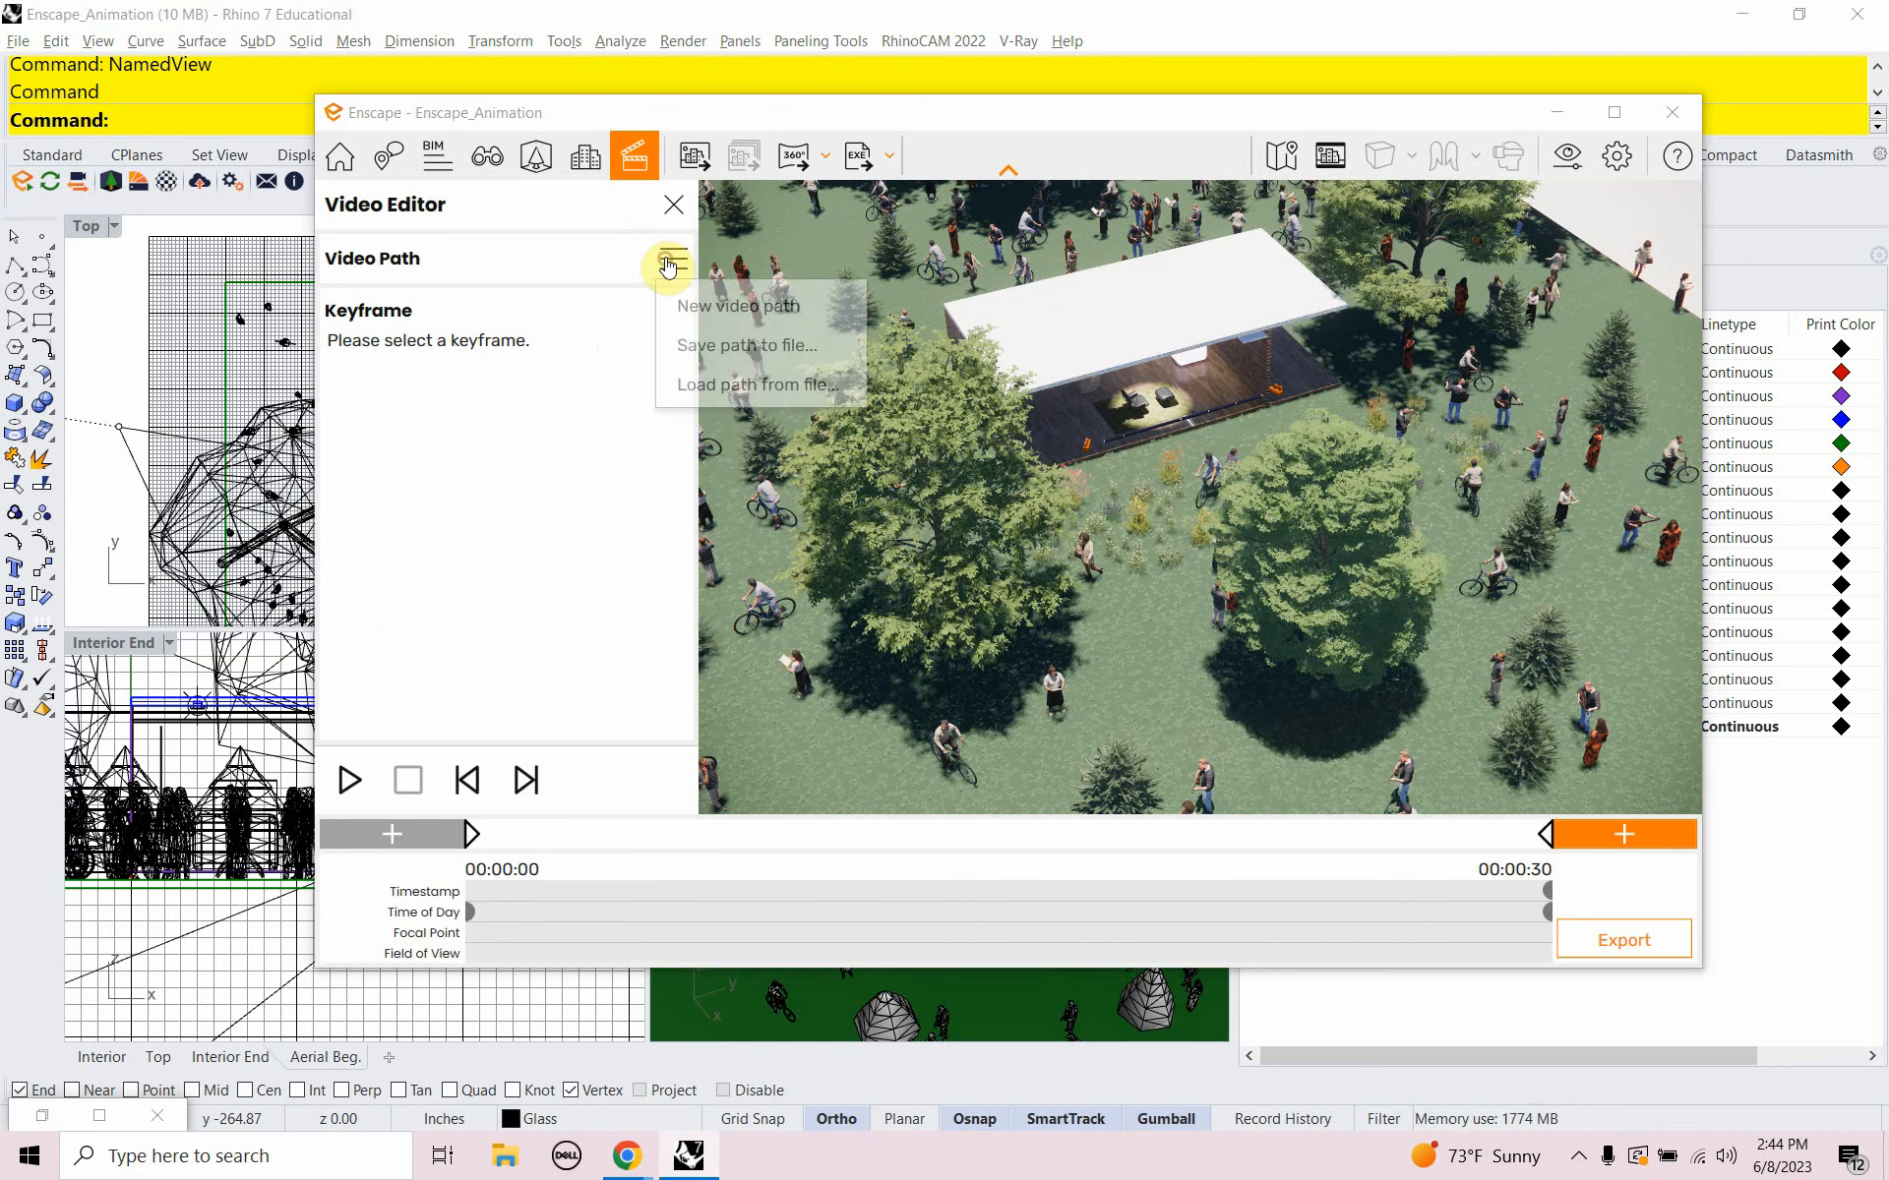
click(703, 308)
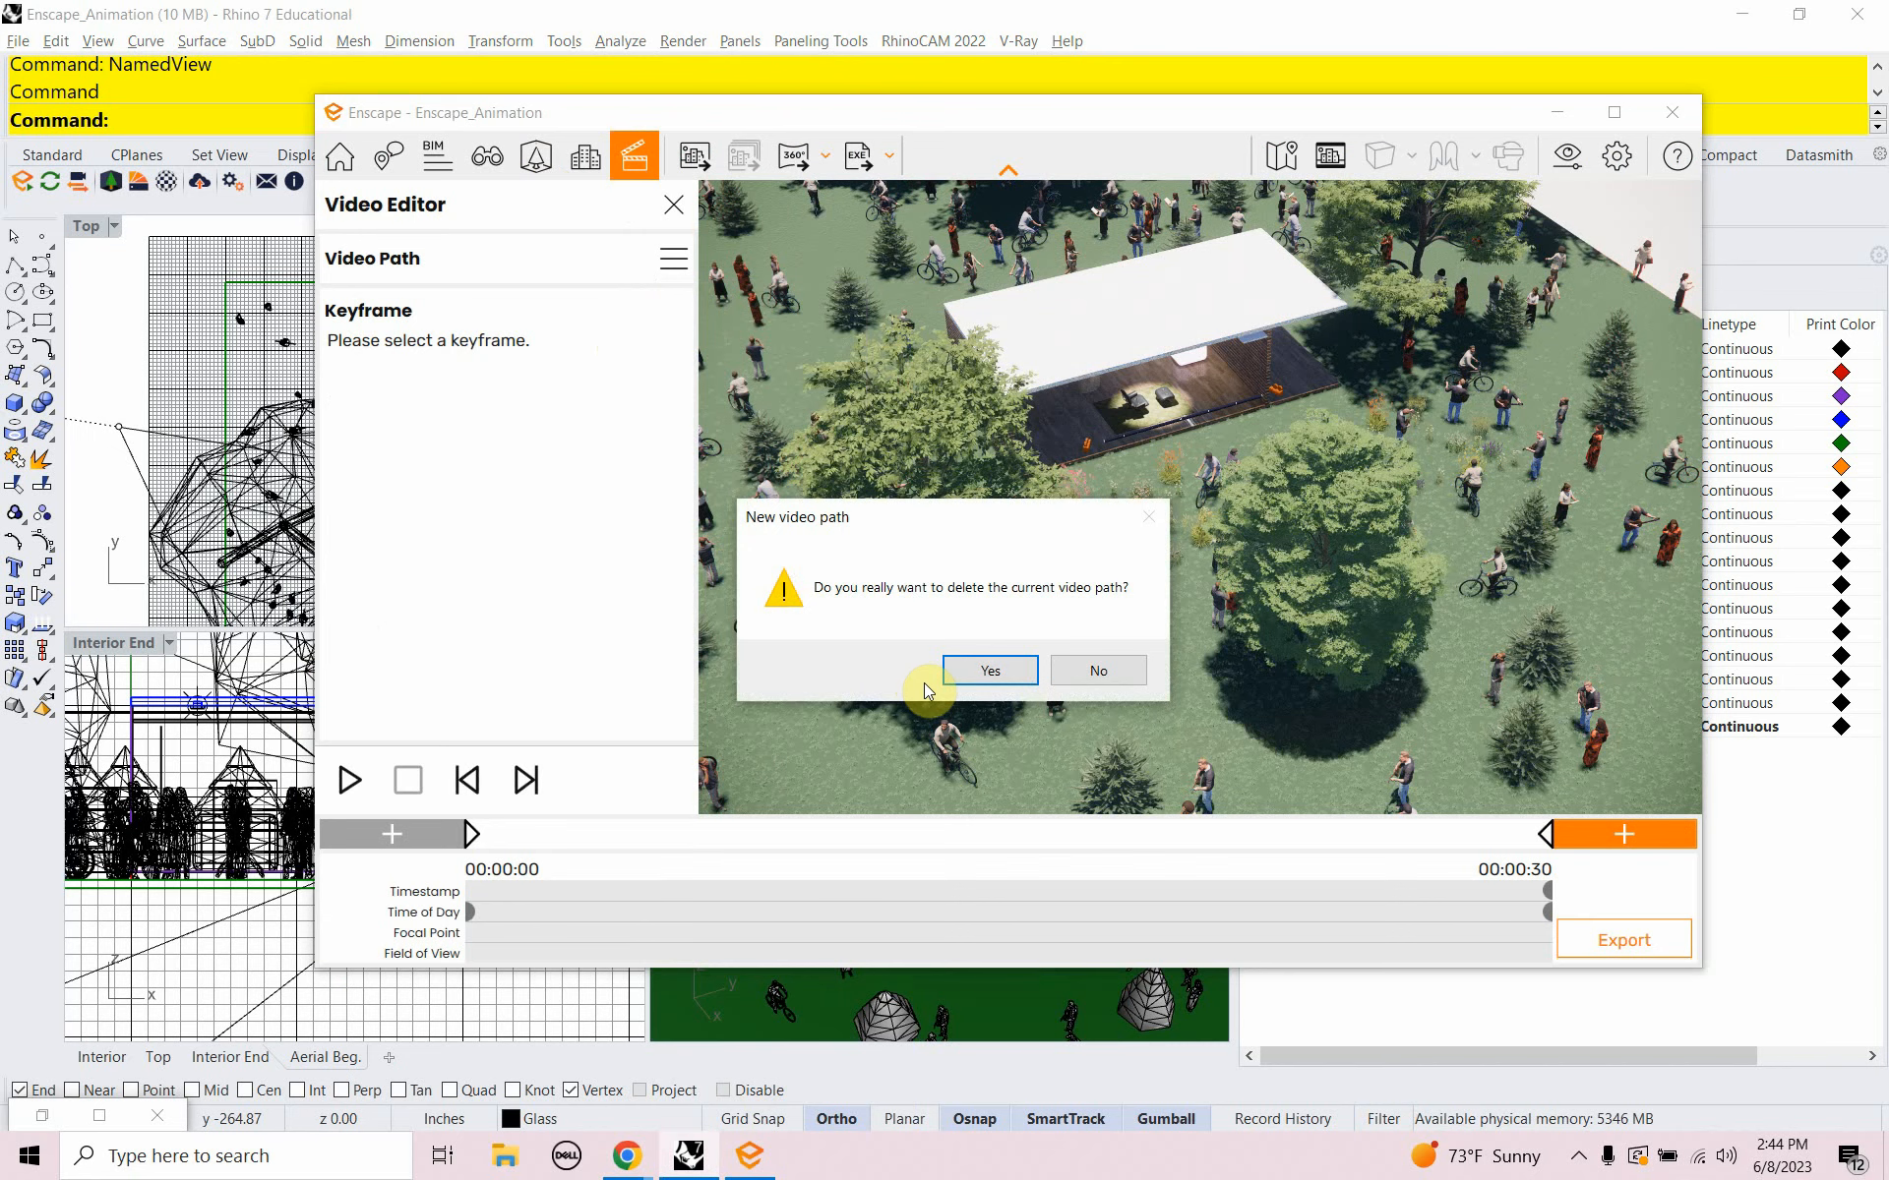
click(959, 667)
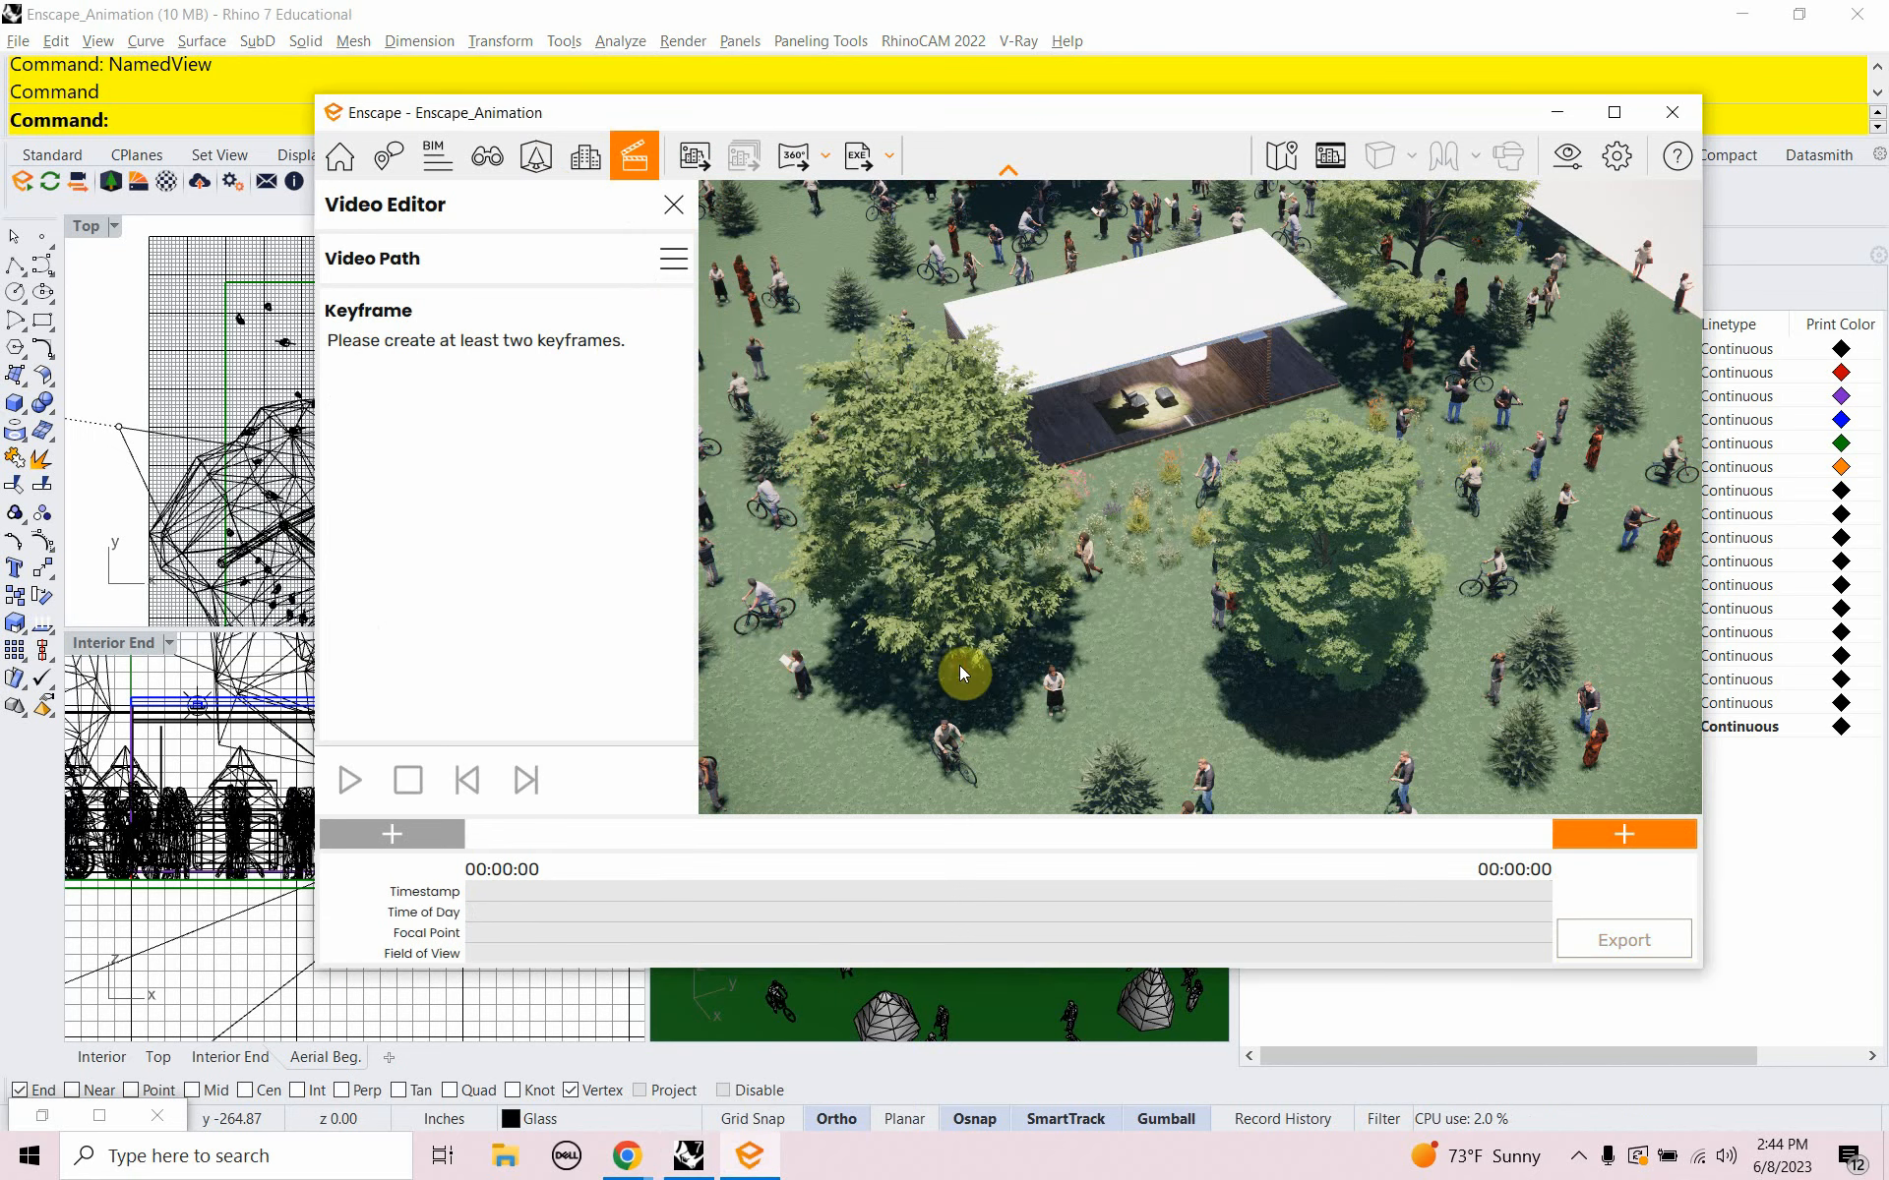
click(409, 830)
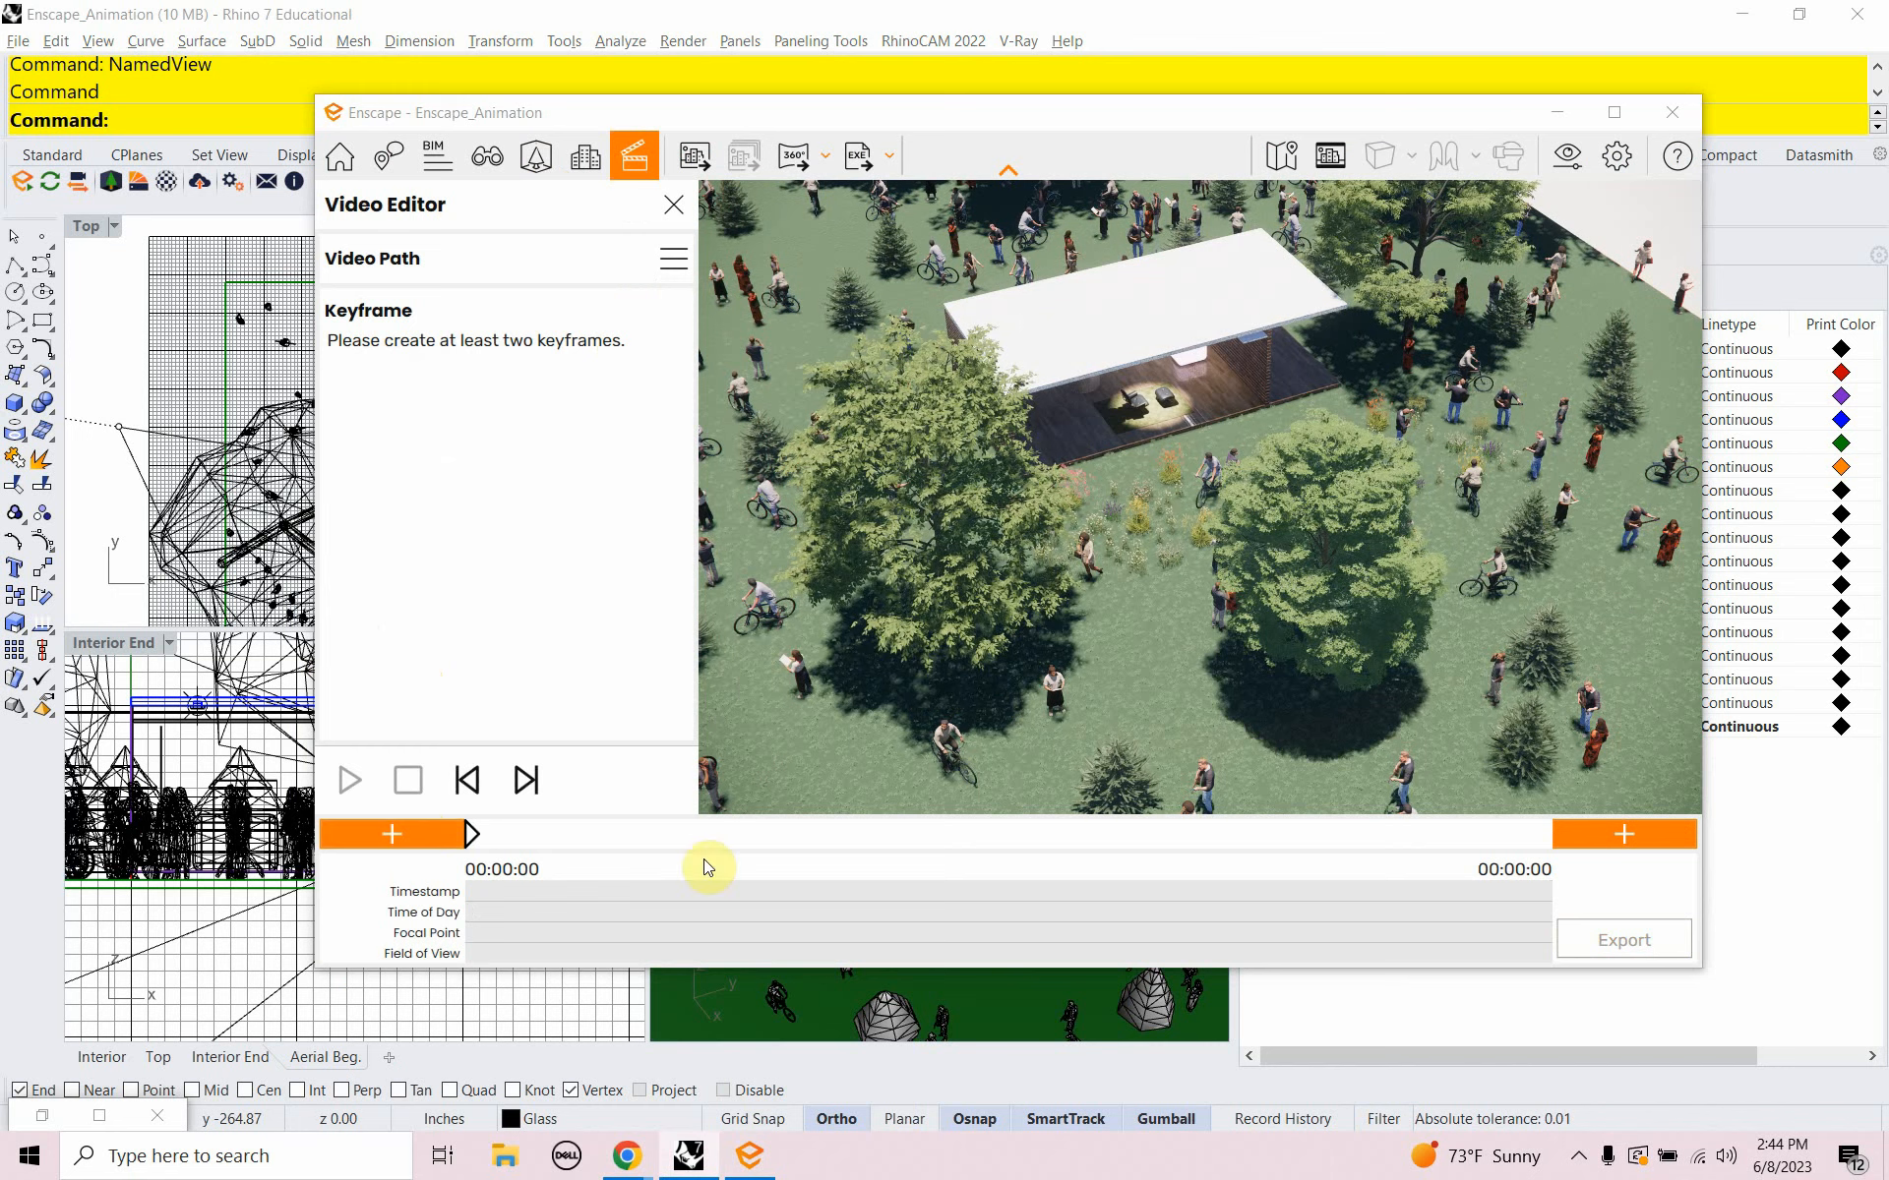
Add an end keyframe and an intermediate keyframe from the aerial view to the video path, and open the intermediate one for editing
click(1625, 836)
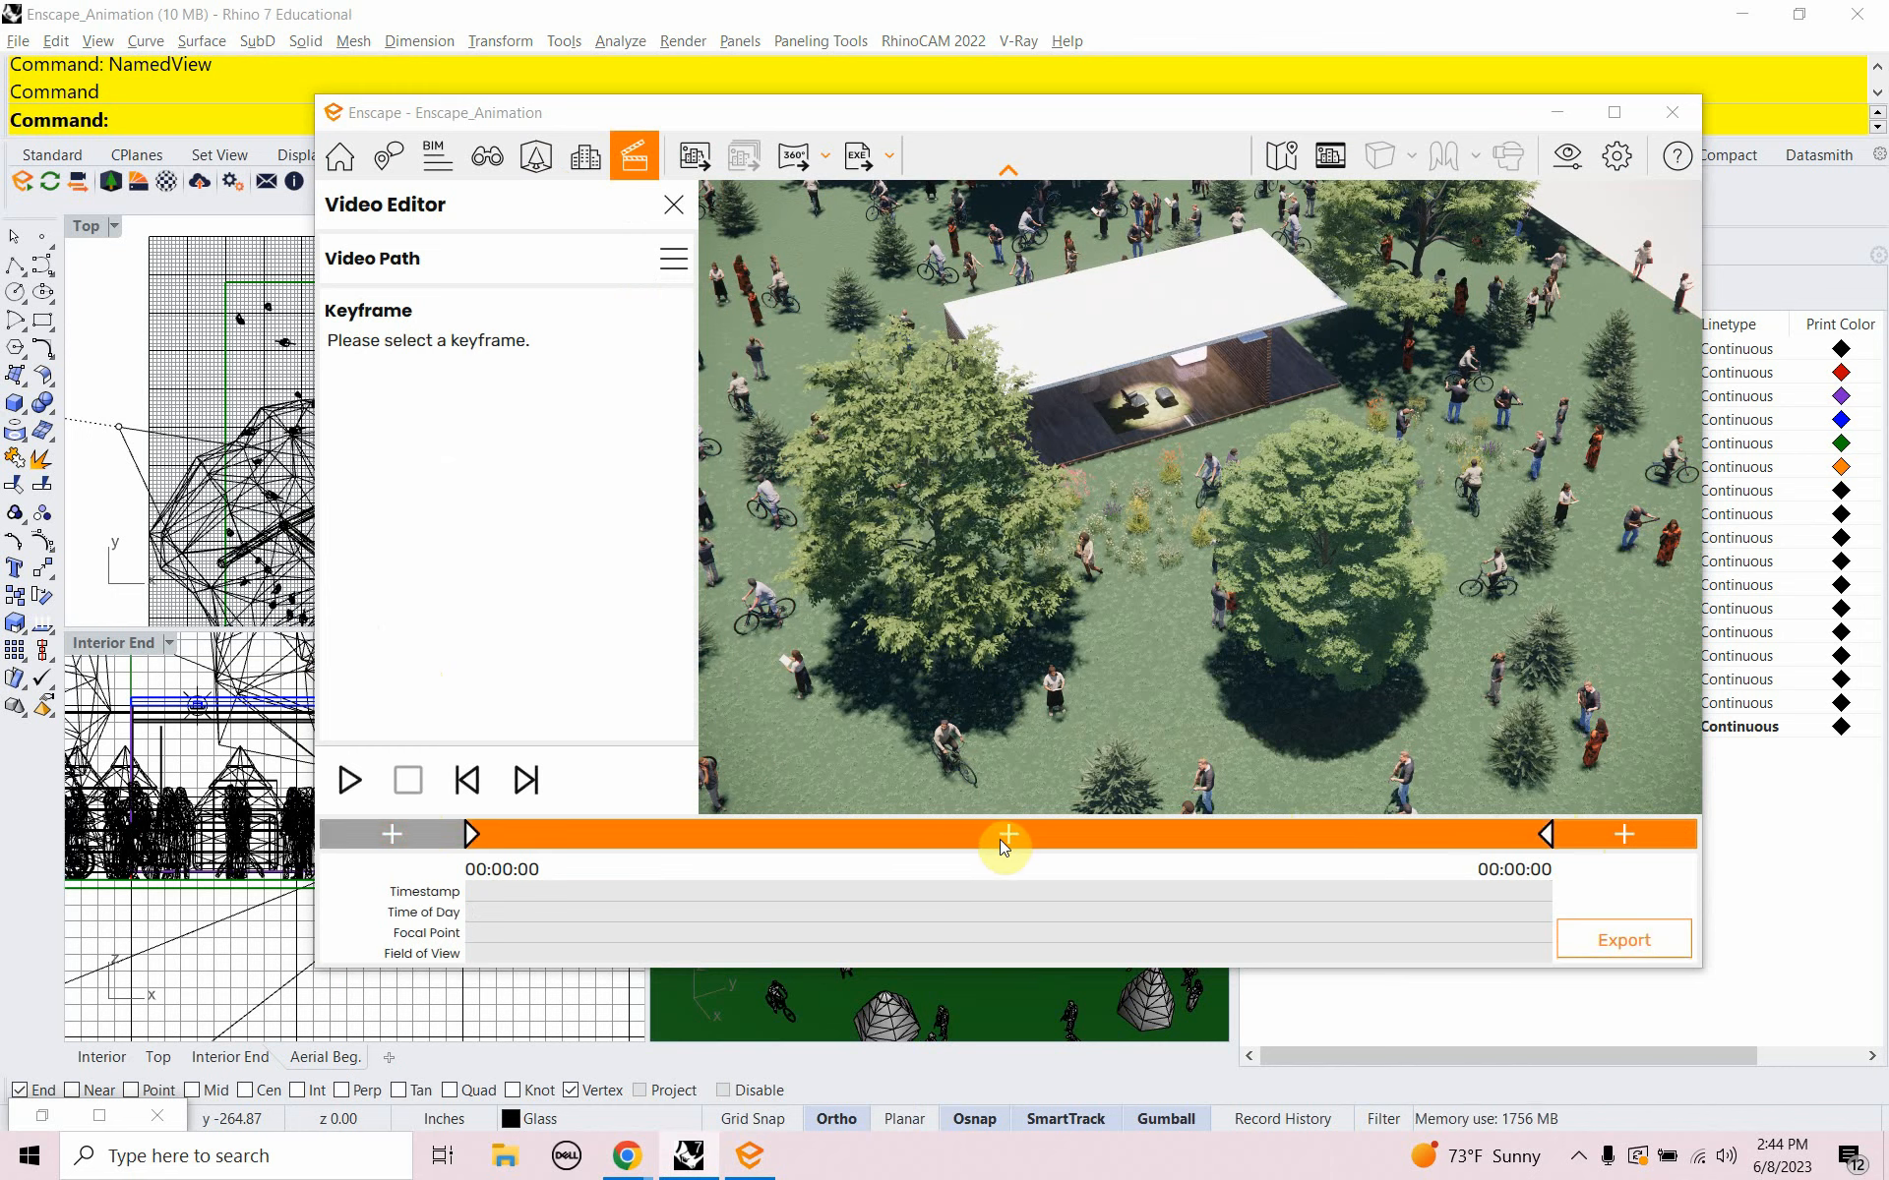
click(1005, 834)
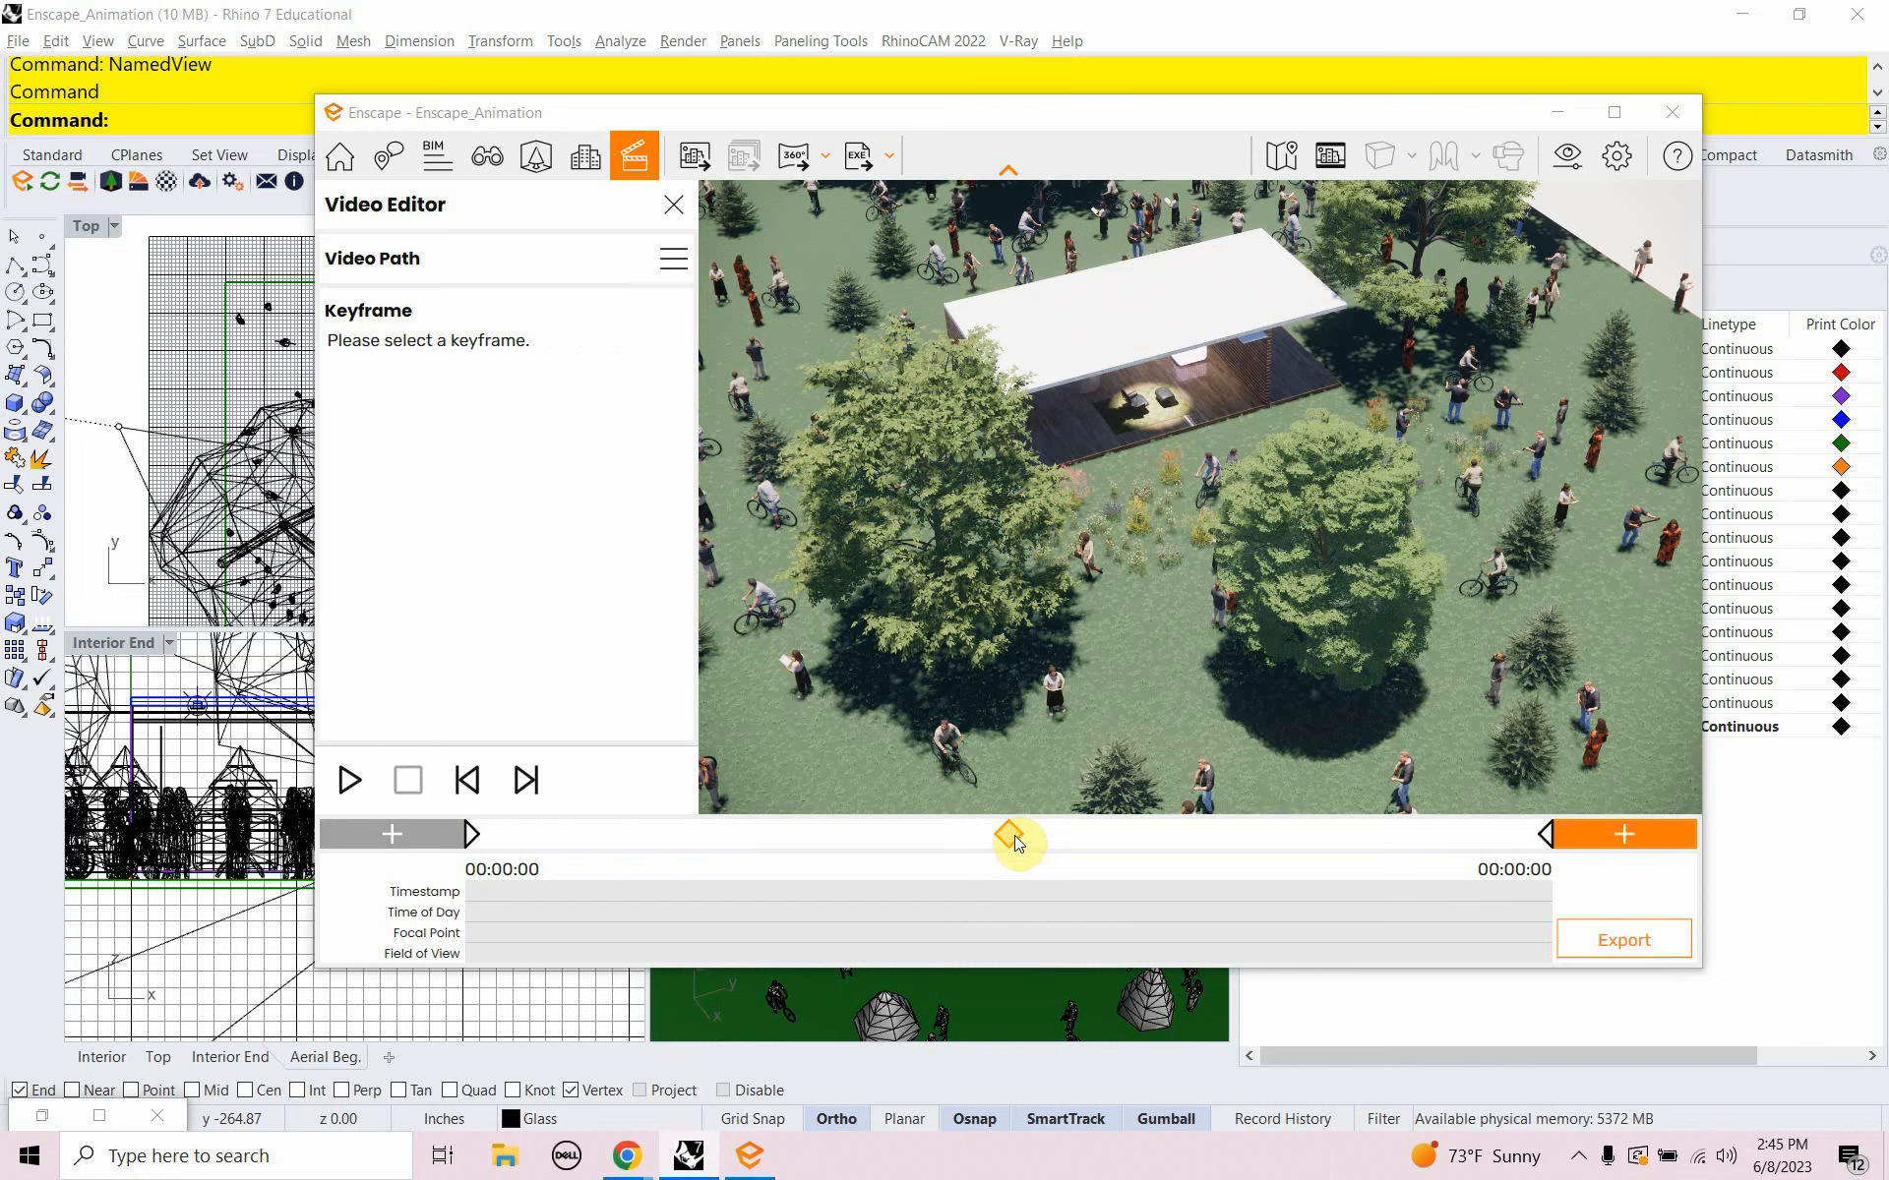
click(1014, 835)
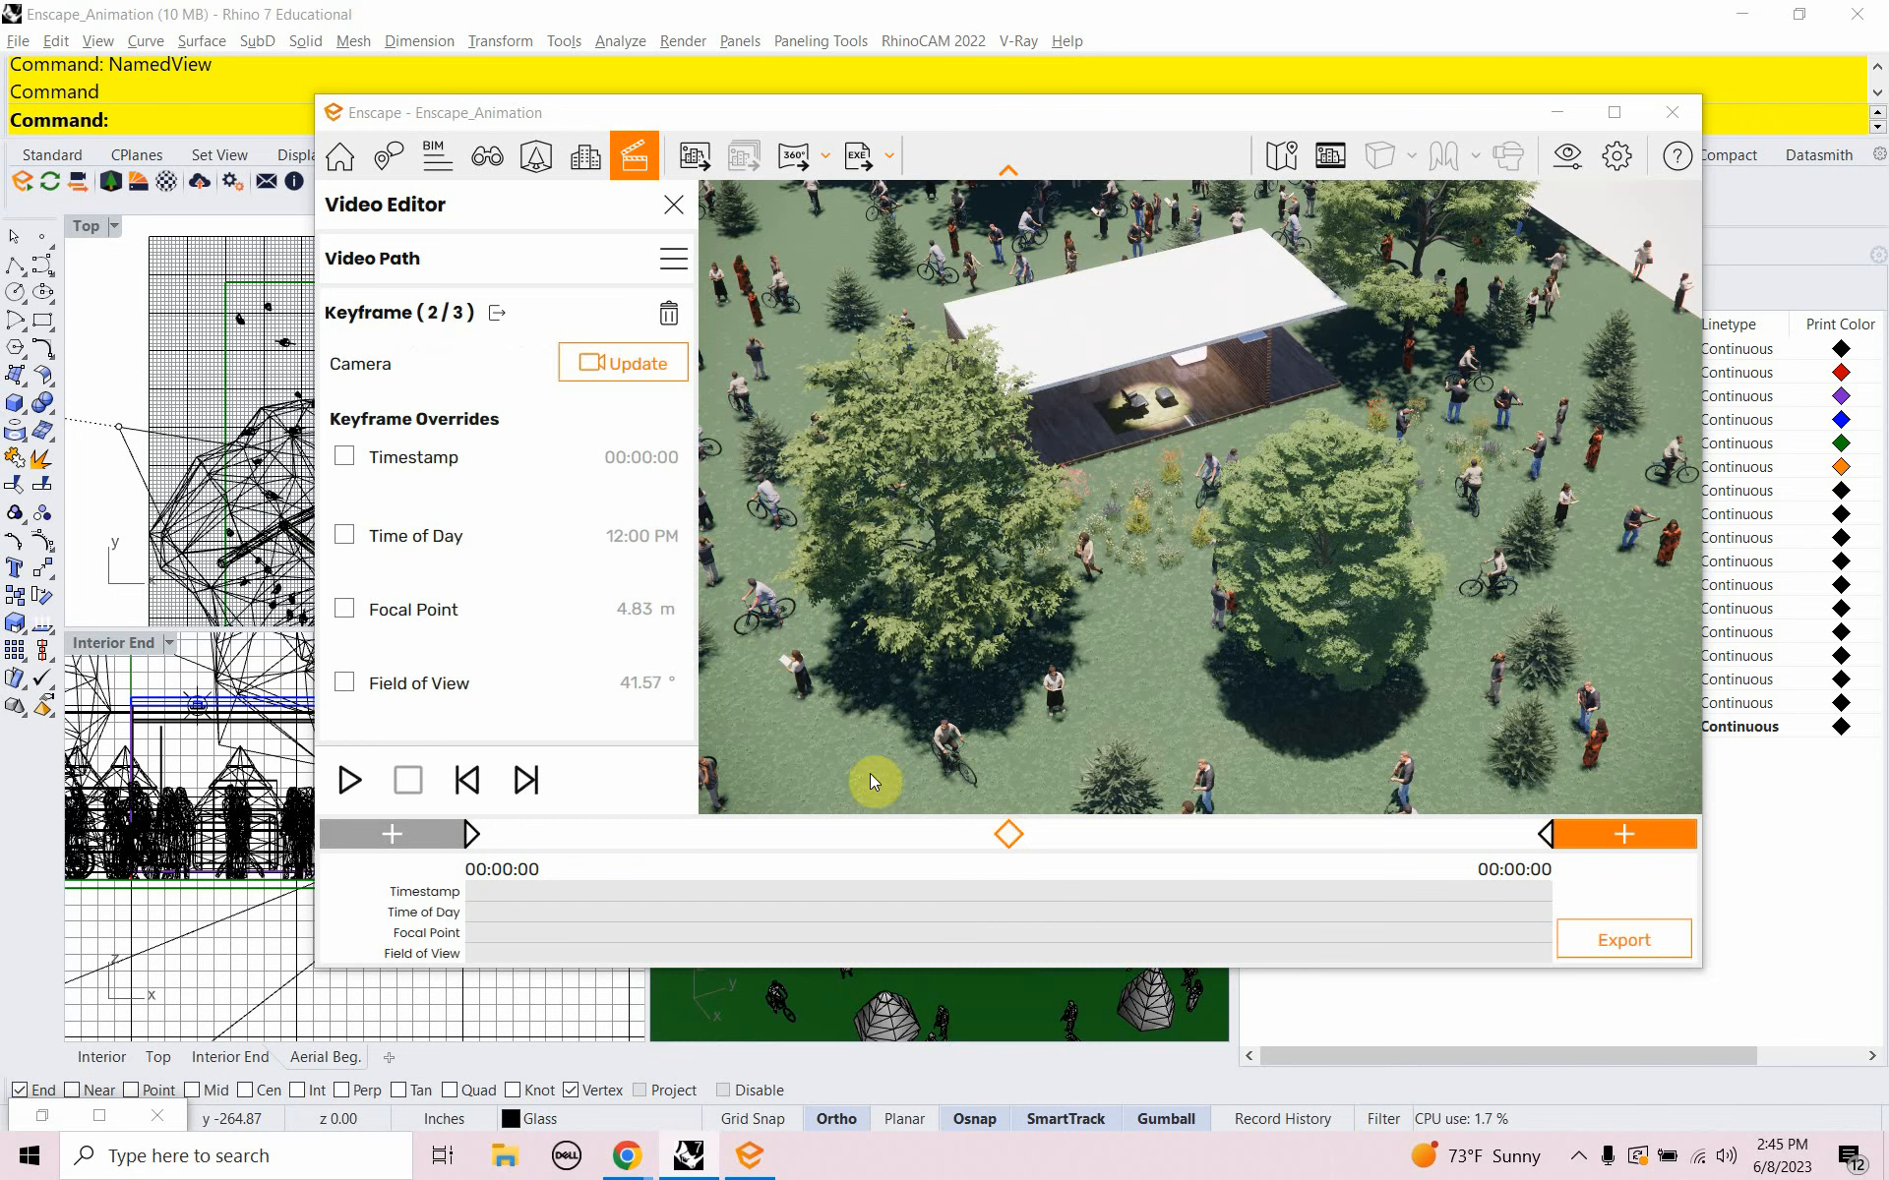
Override the intermediate keyframe's timestamp and set it to 00:00:30
click(343, 456)
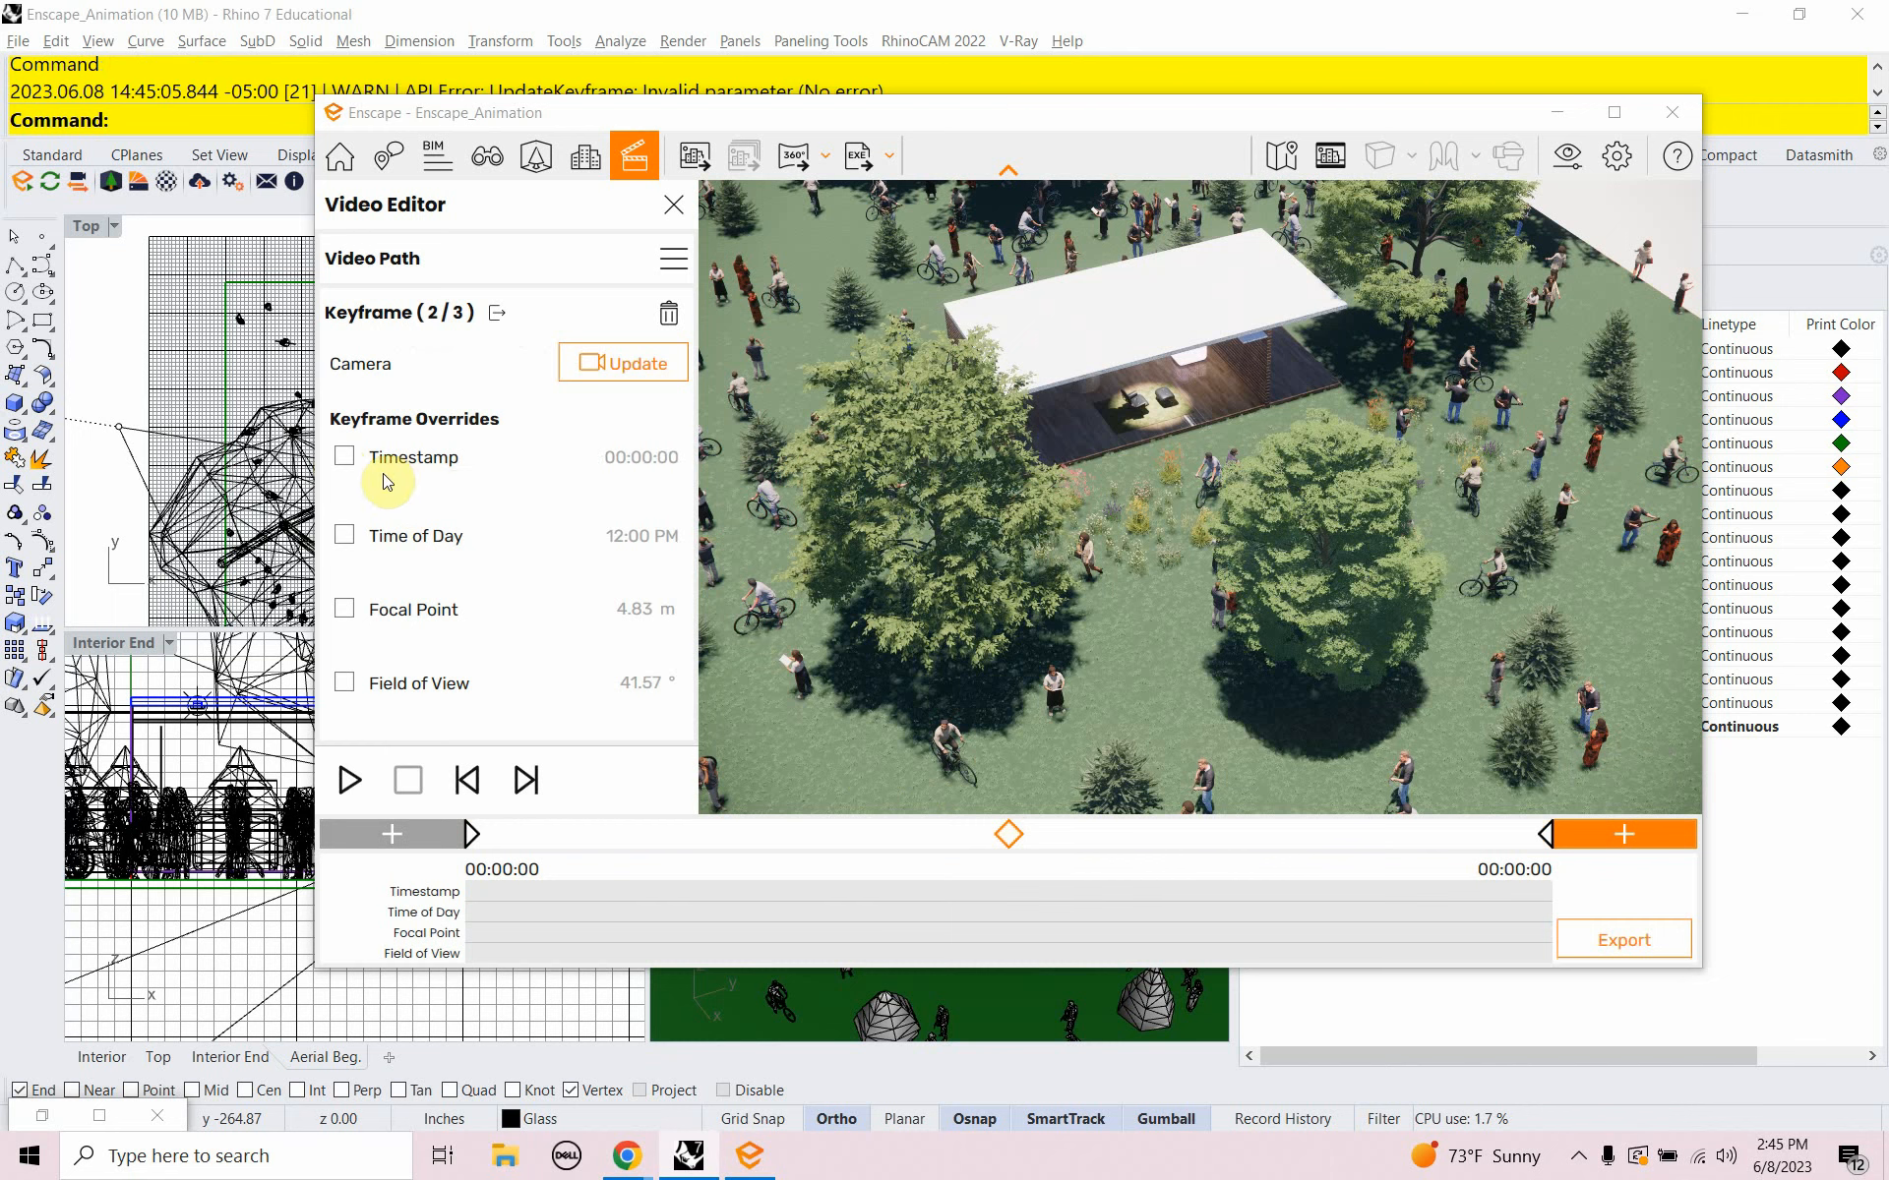
click(427, 458)
click(430, 473)
click(507, 574)
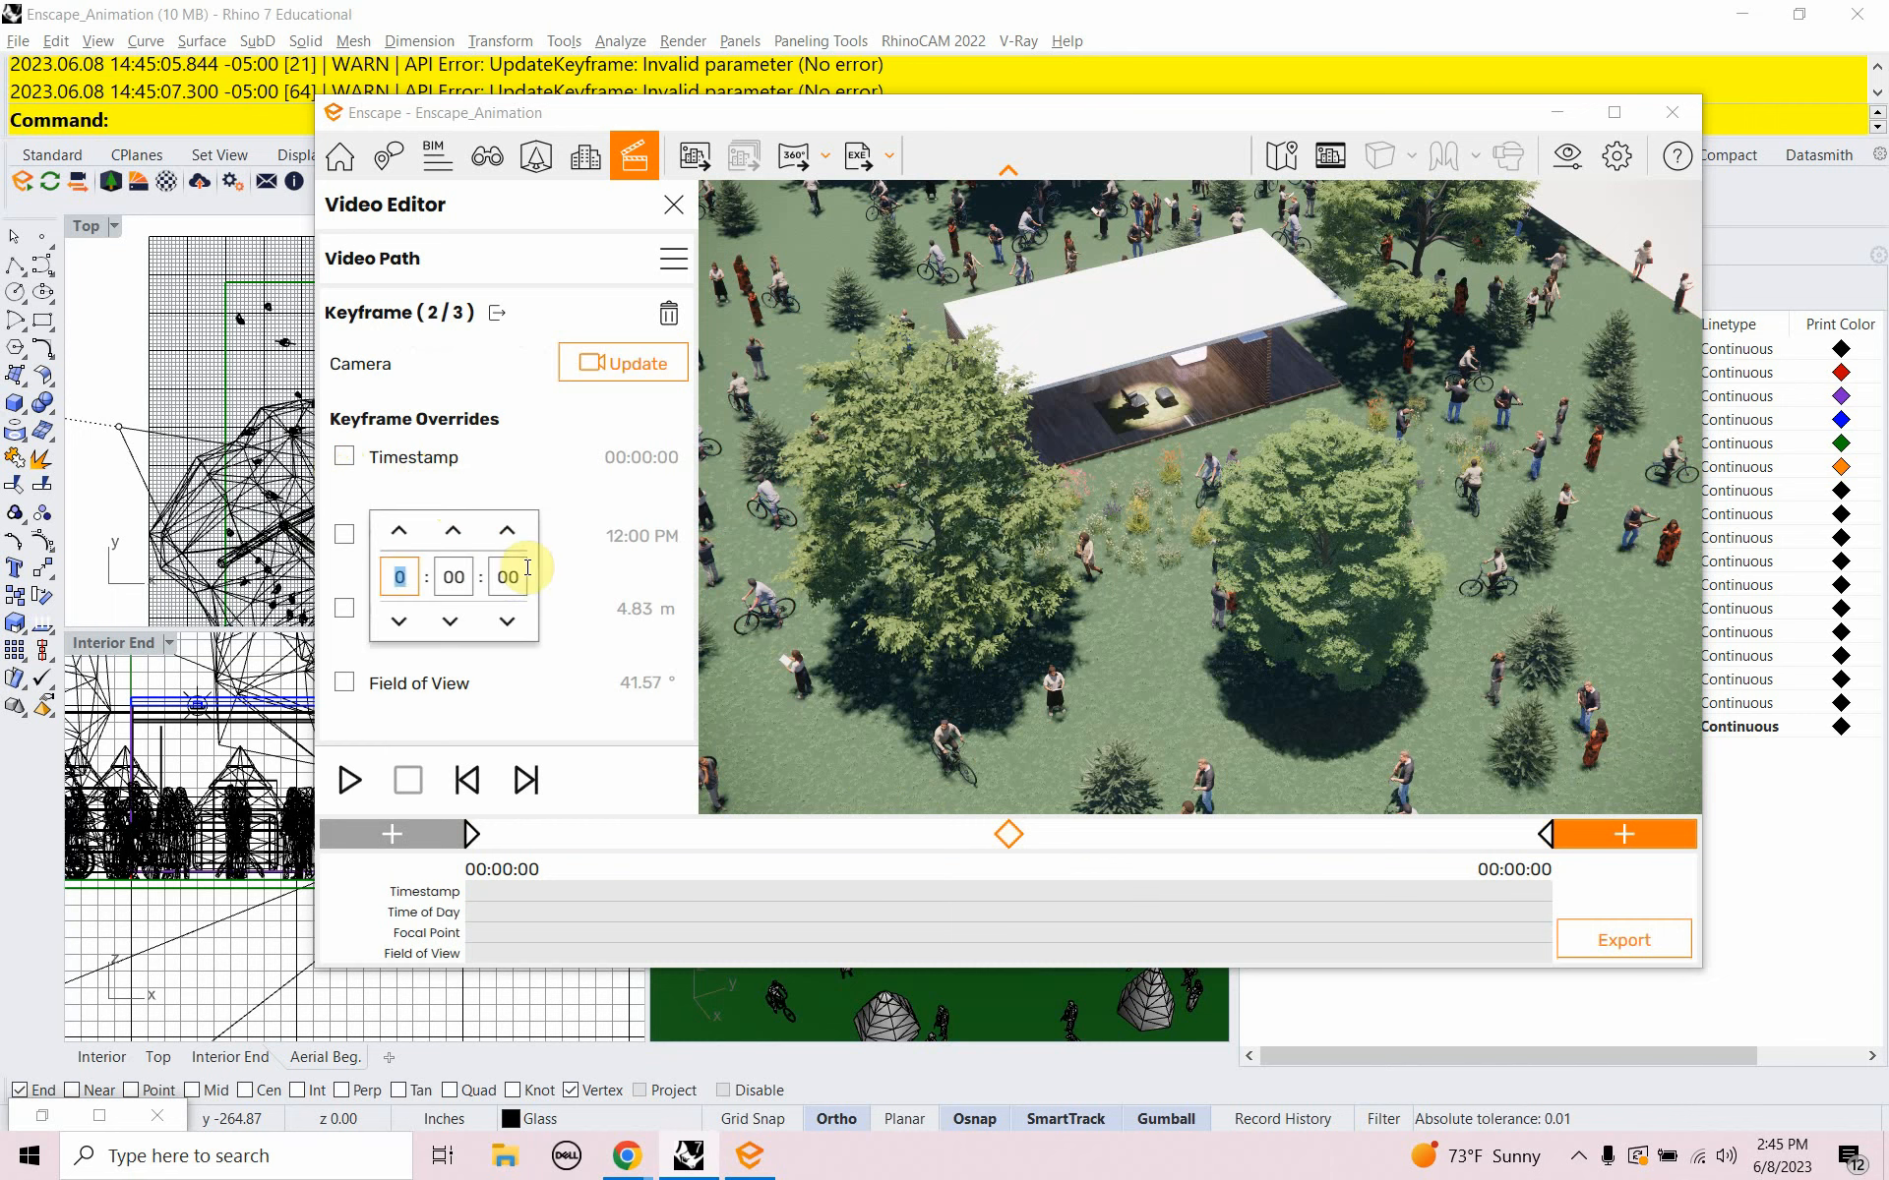
text(39)
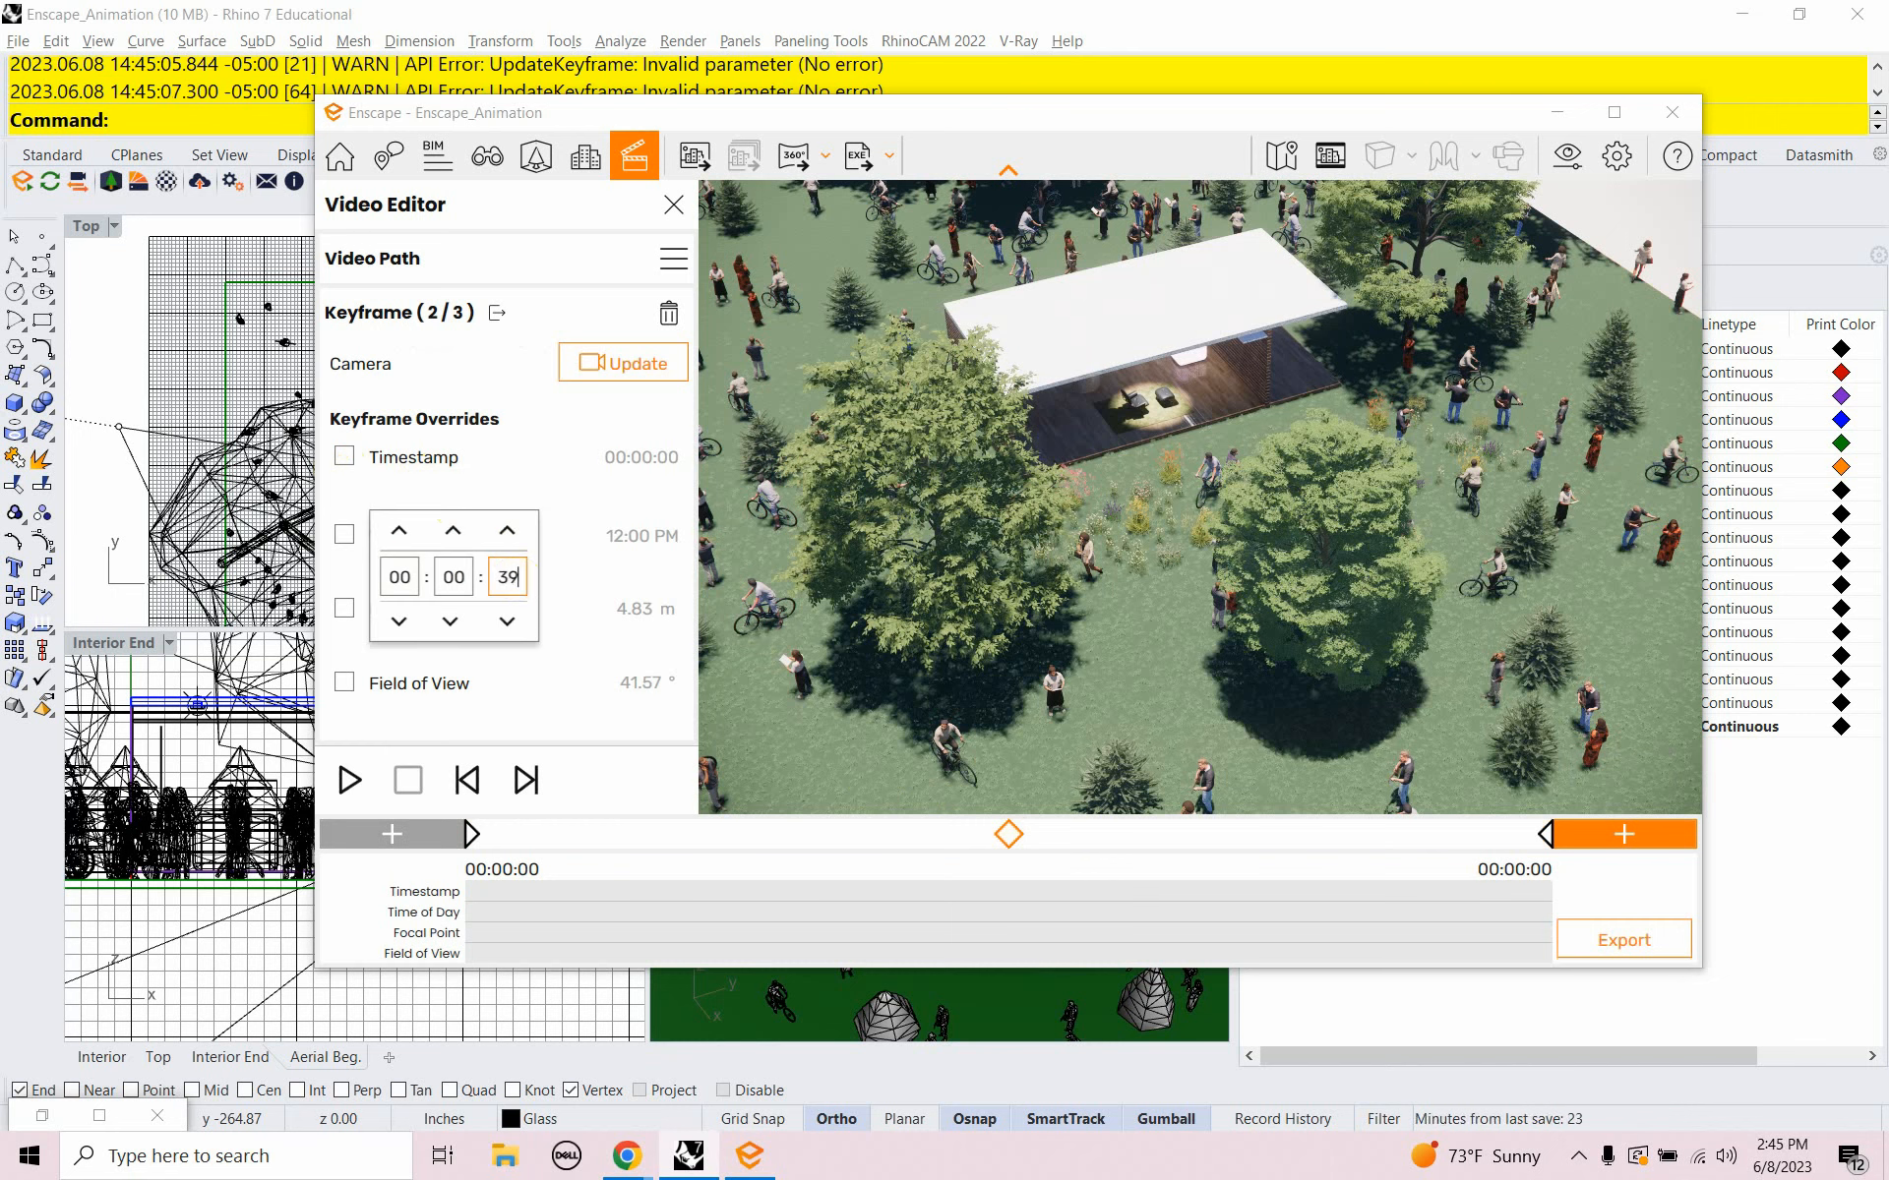
key(BackSpace)
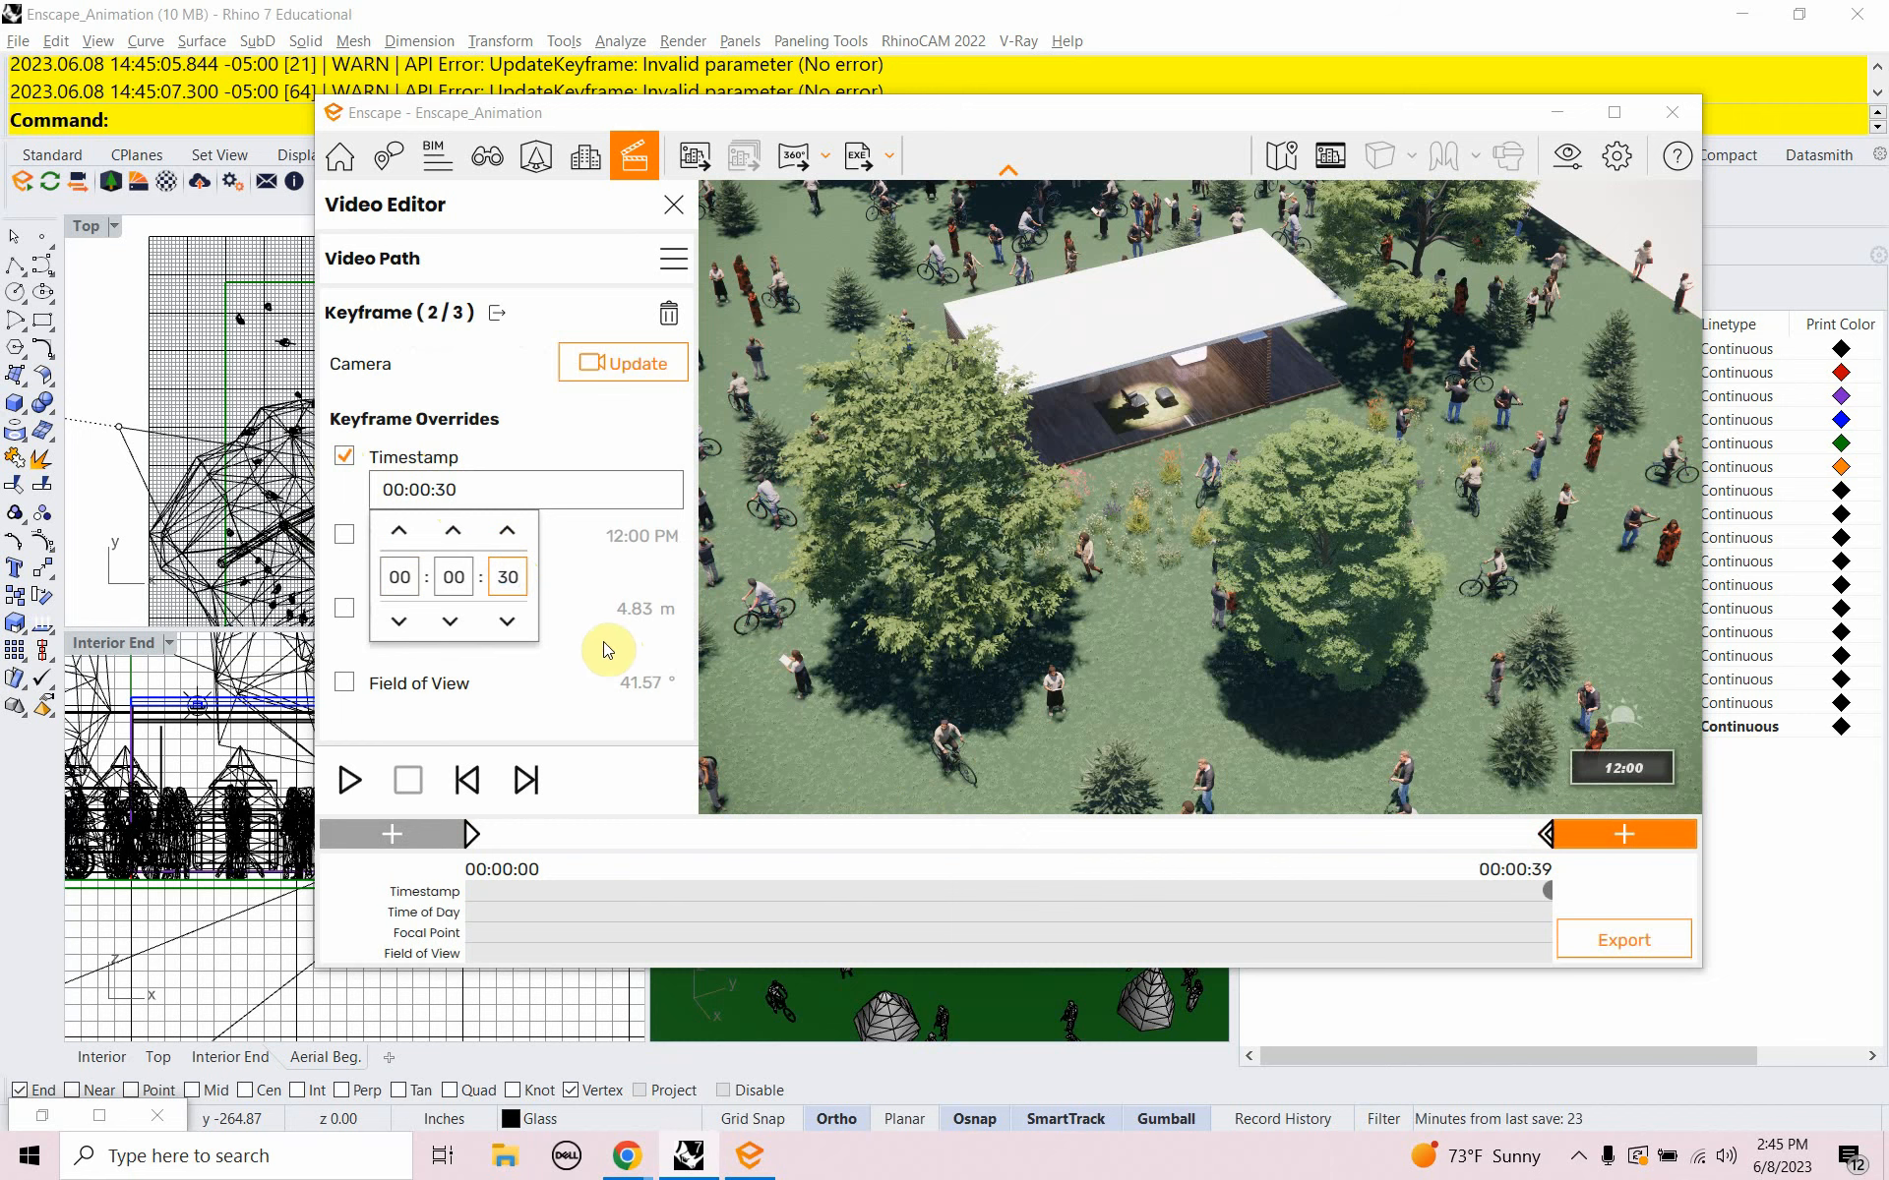
click(592, 641)
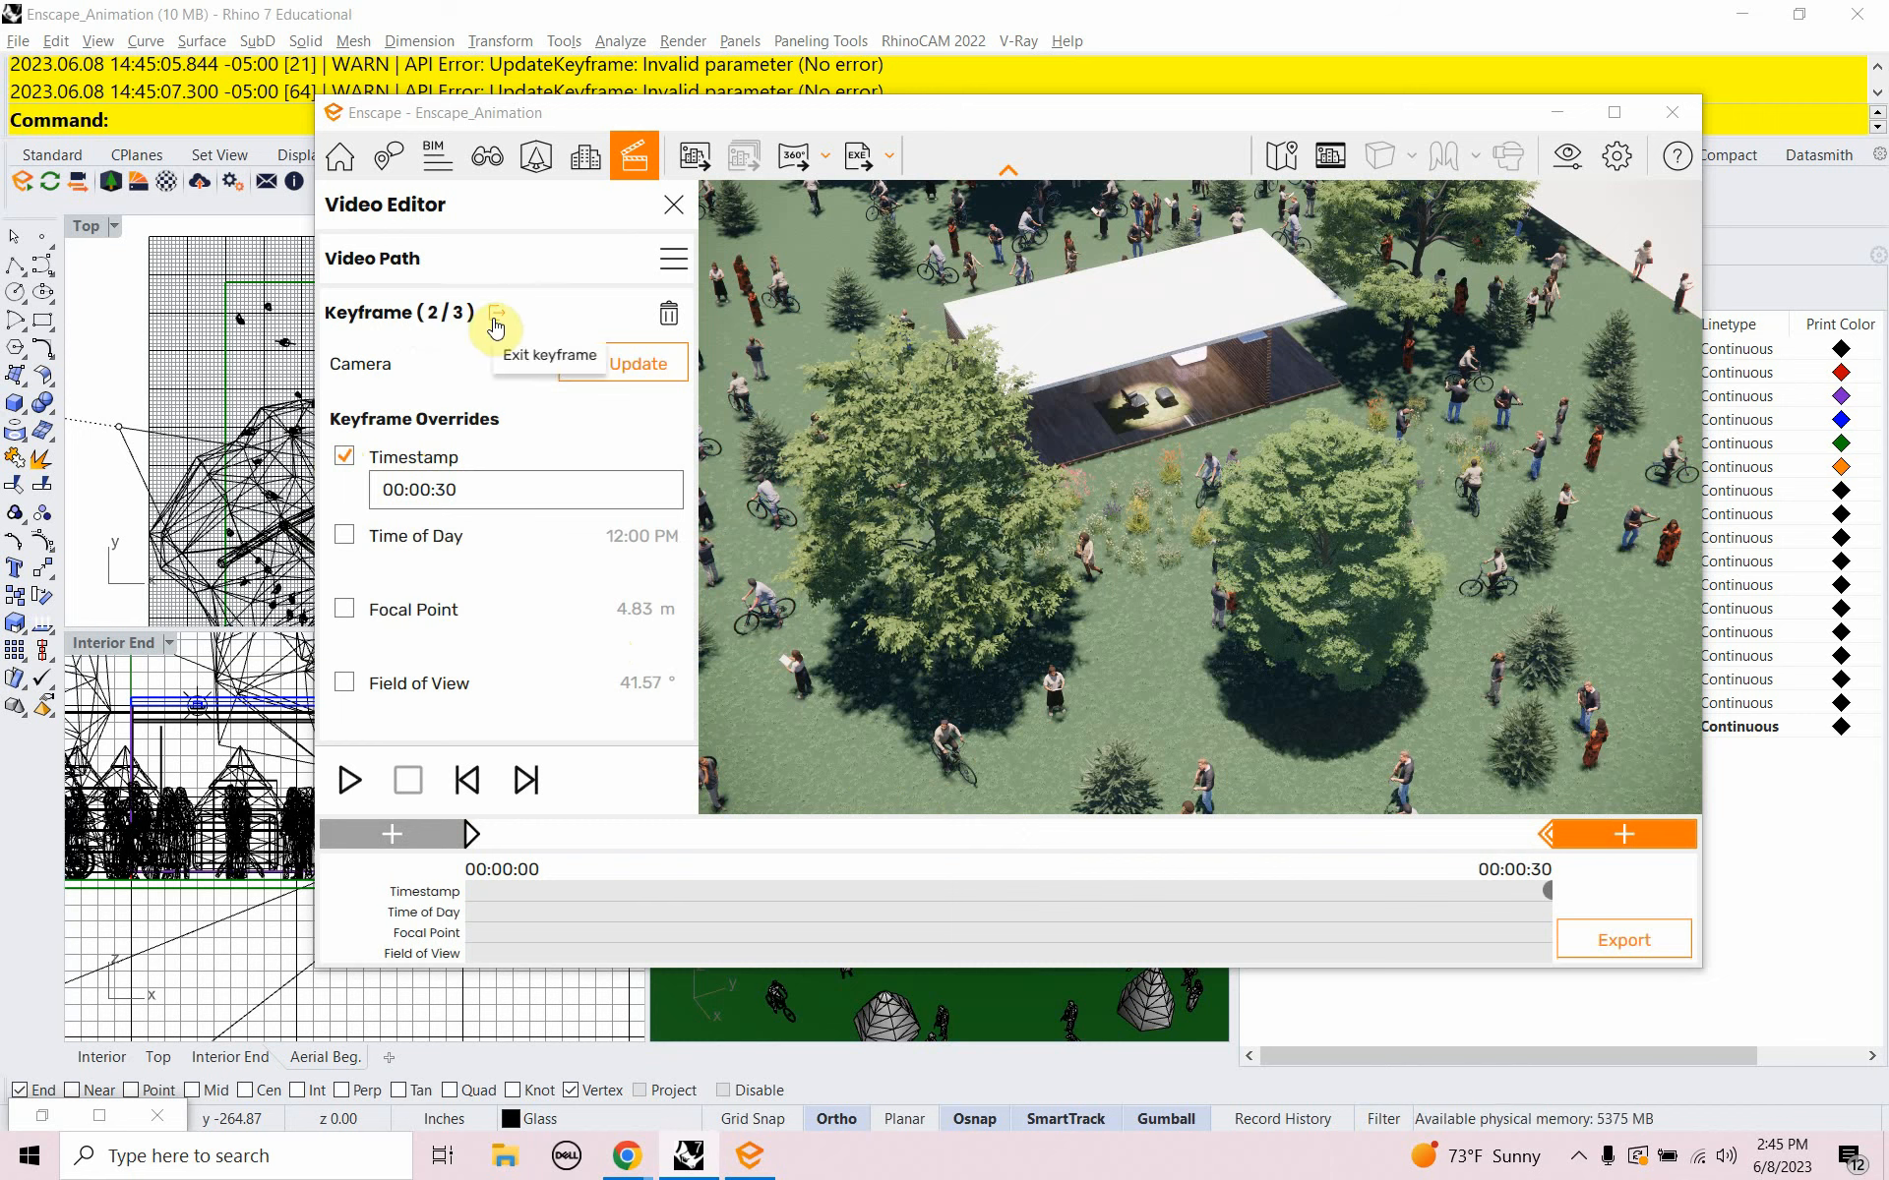
Go to the third keyframe and delete it from the video path
click(526, 779)
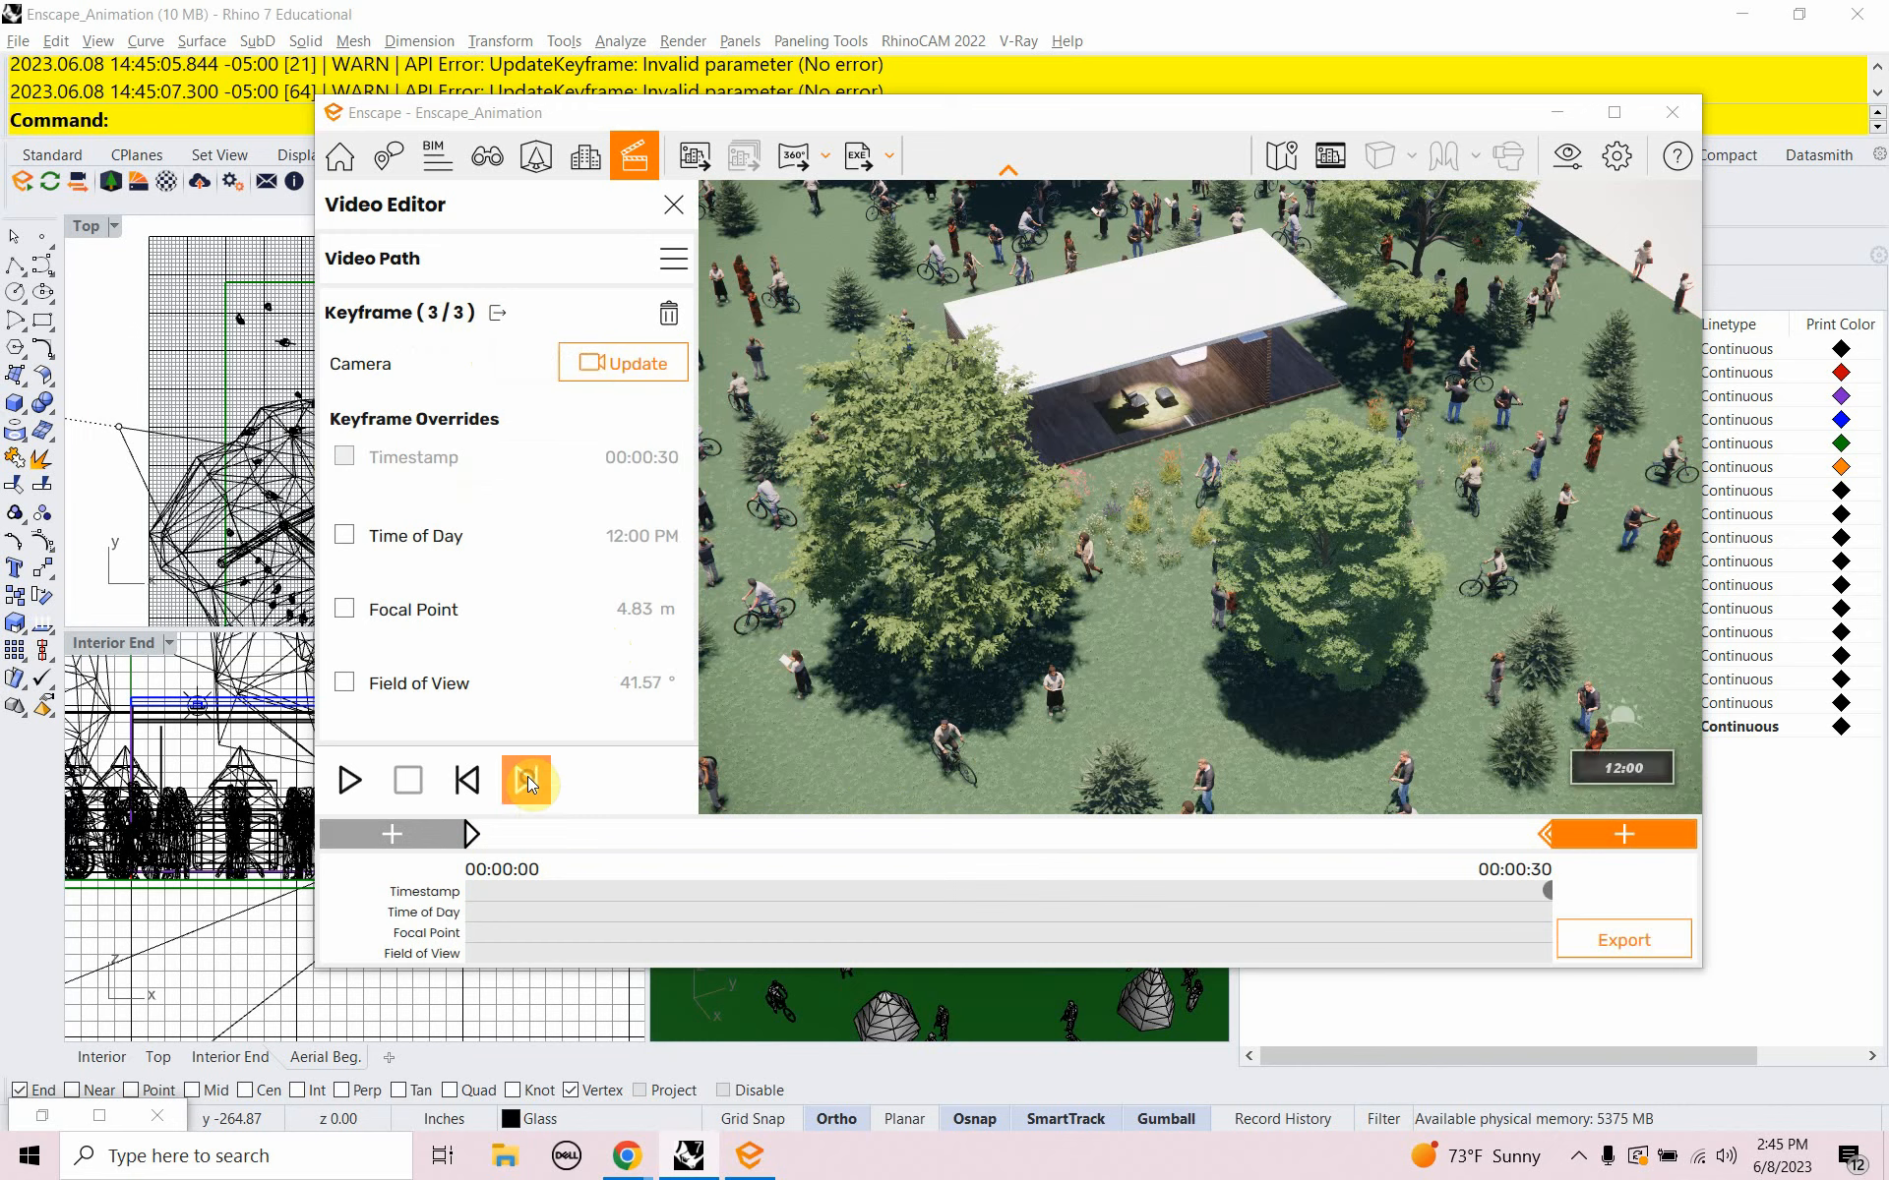
click(668, 313)
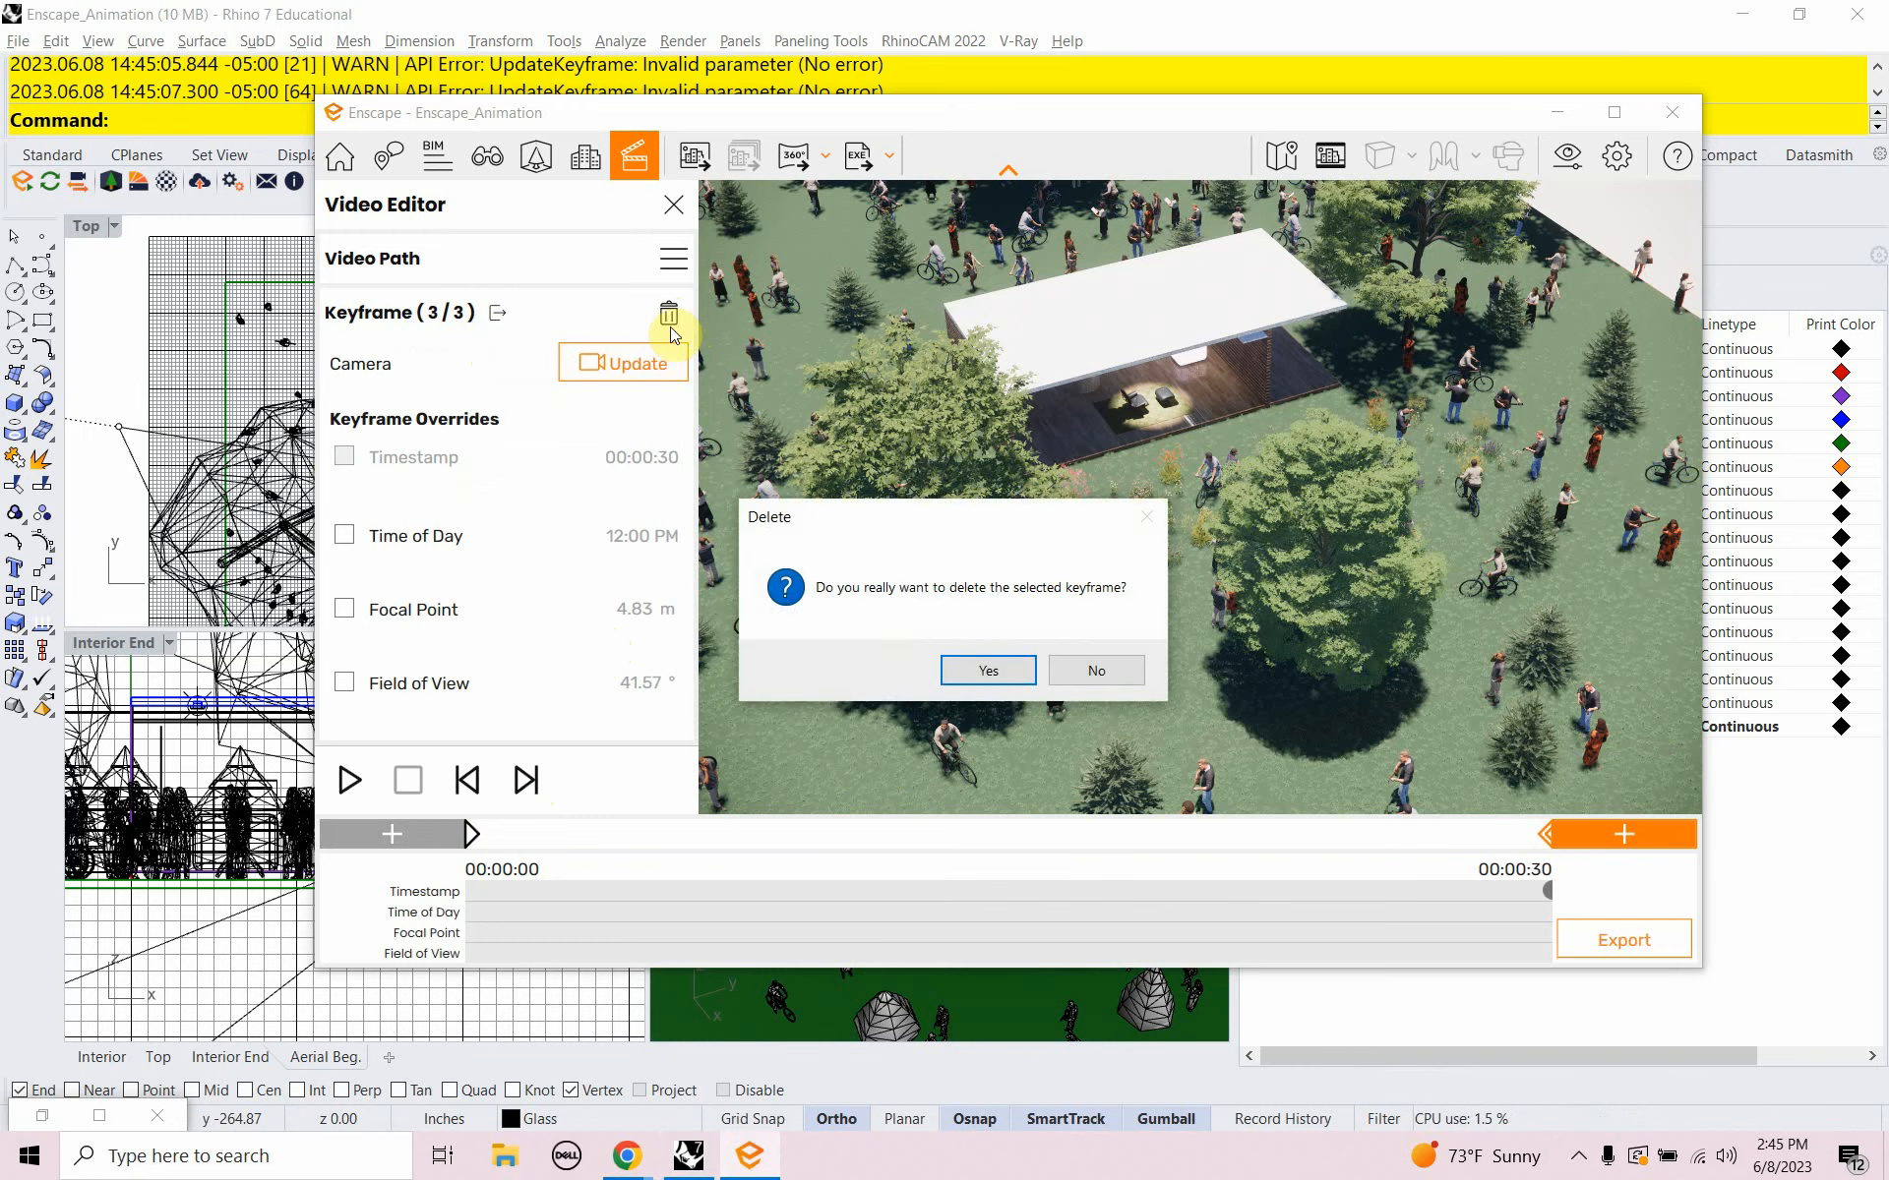
click(989, 674)
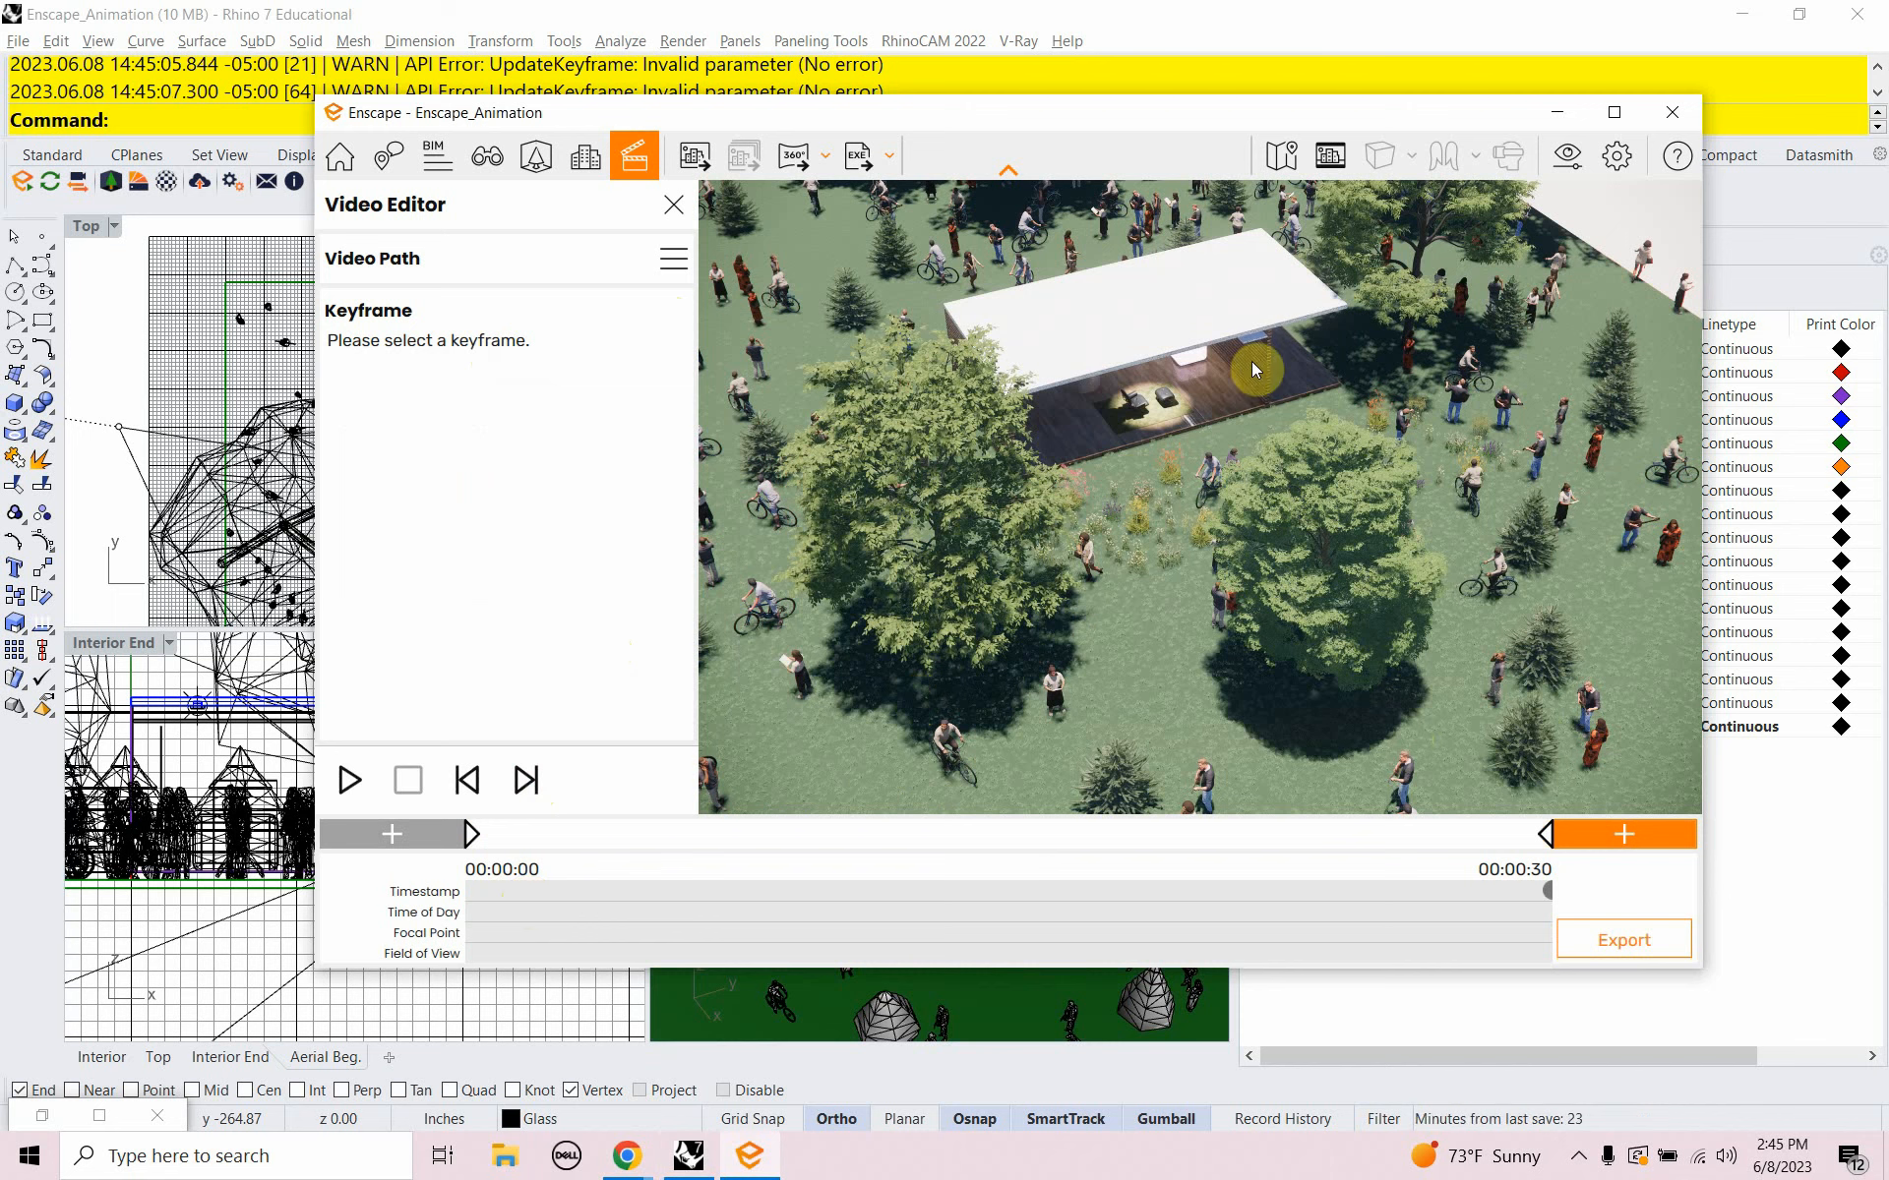
Update the first keyframe with the current aerial camera and open the second keyframe
click(470, 835)
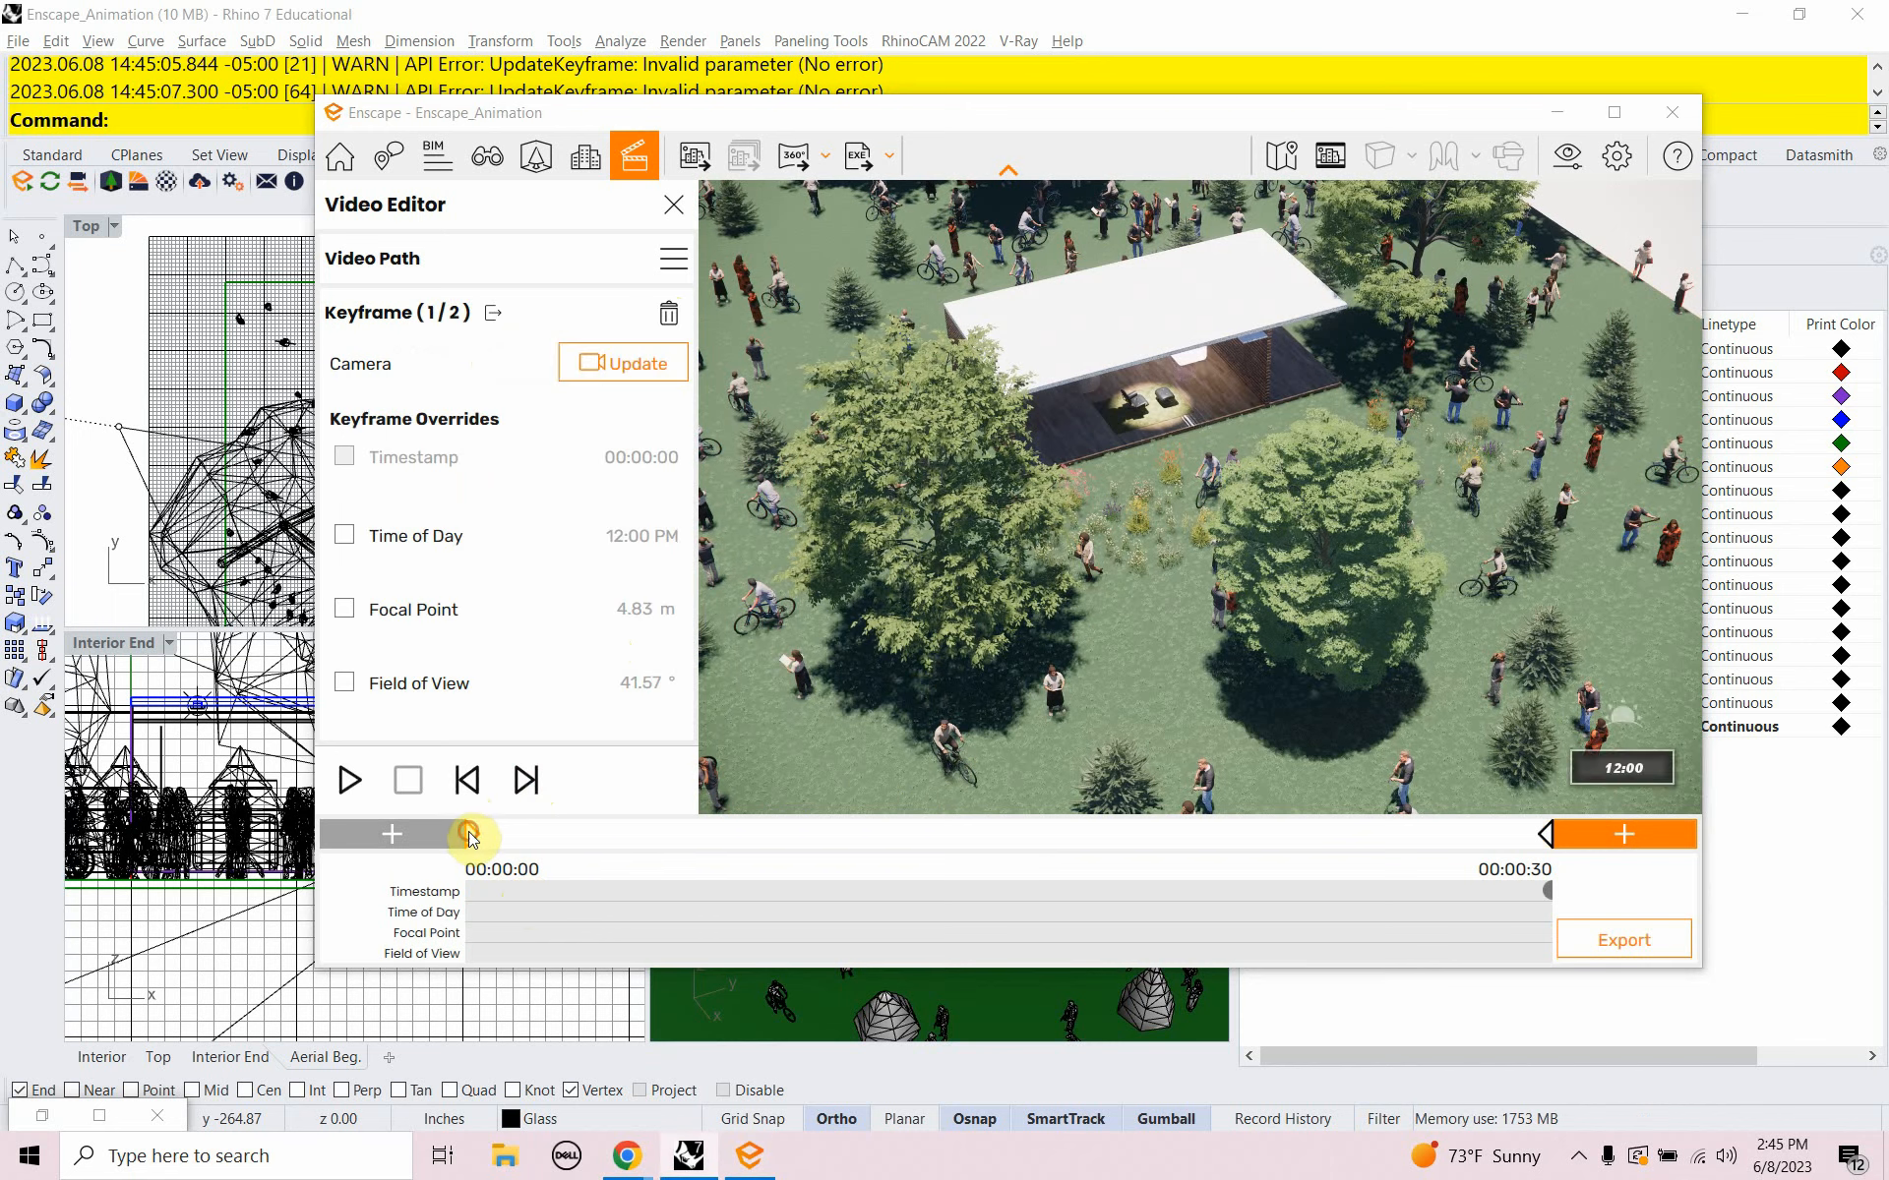
click(615, 362)
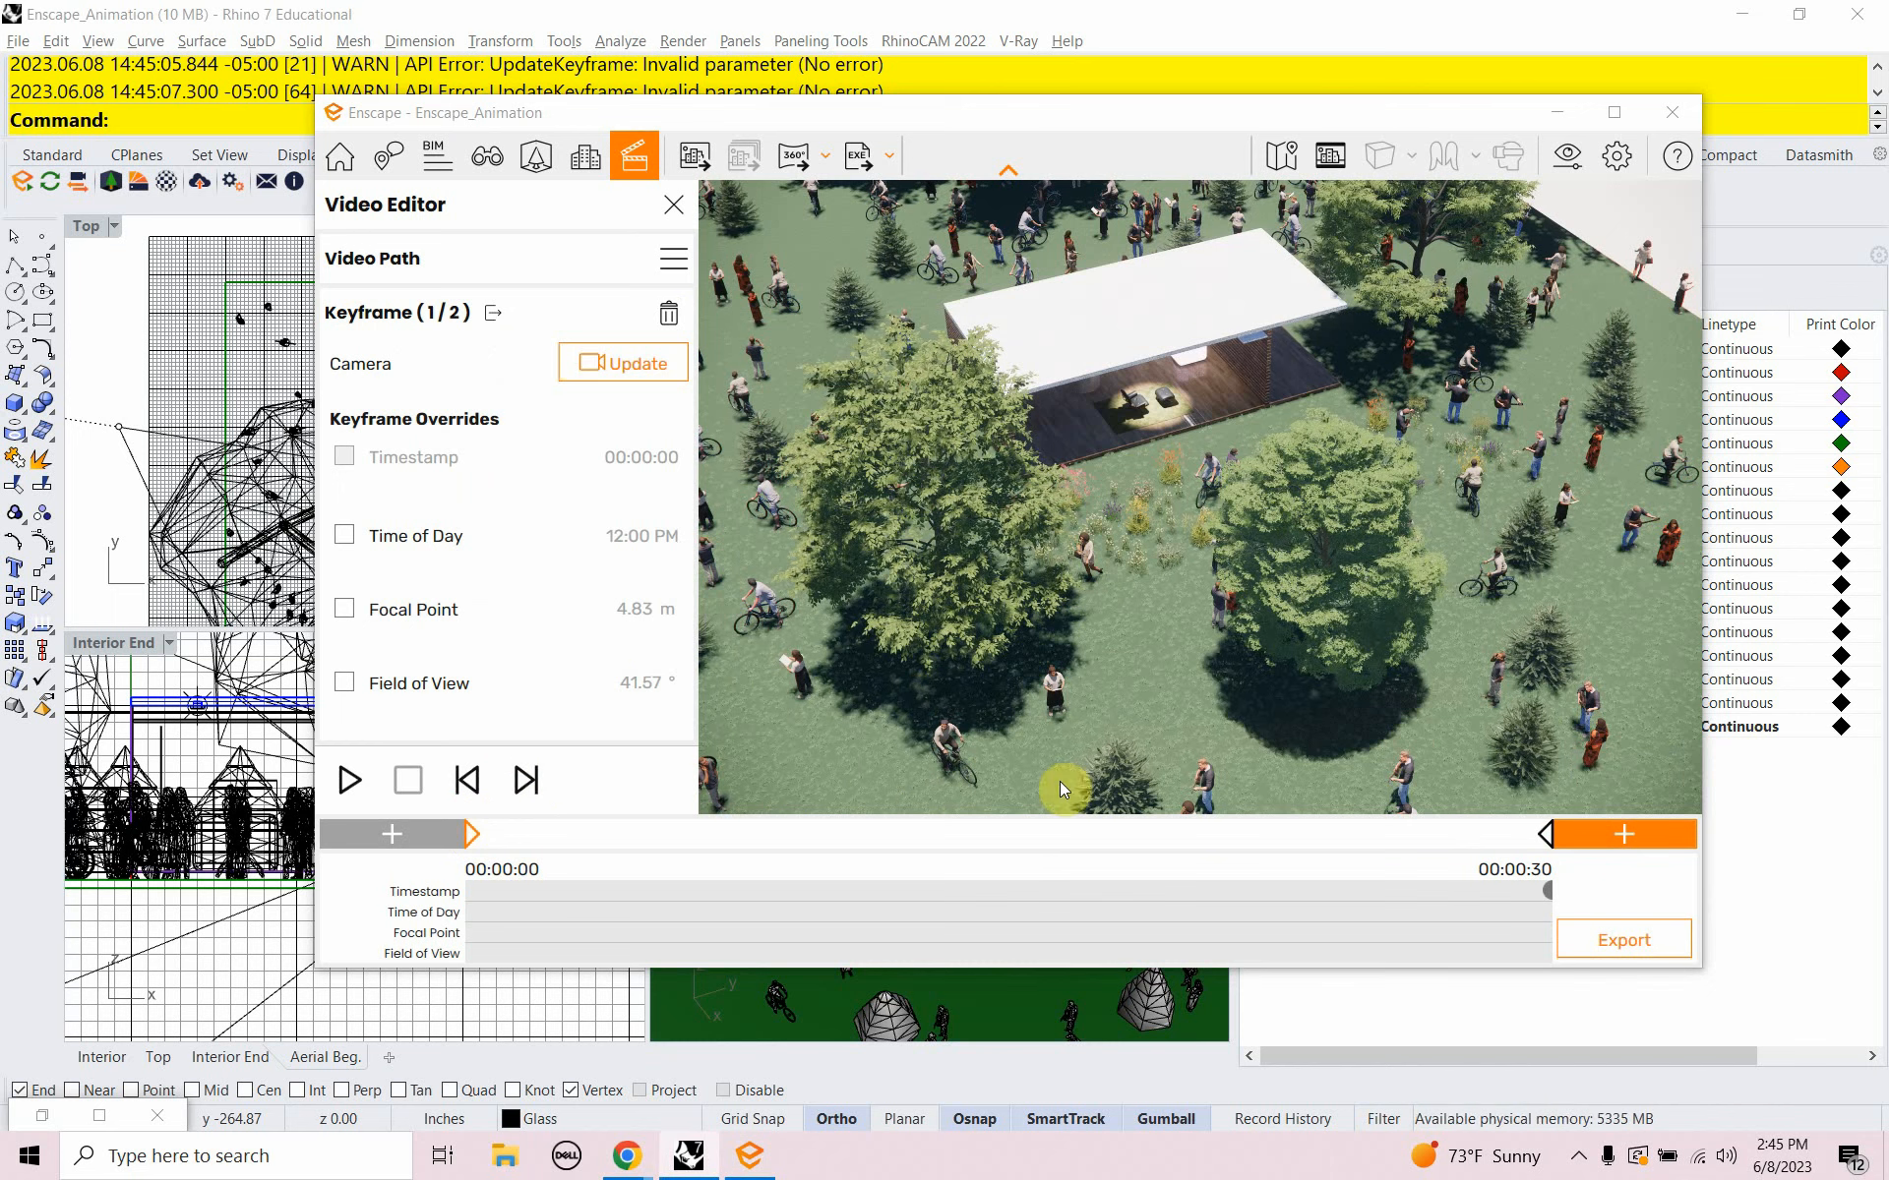
click(1546, 832)
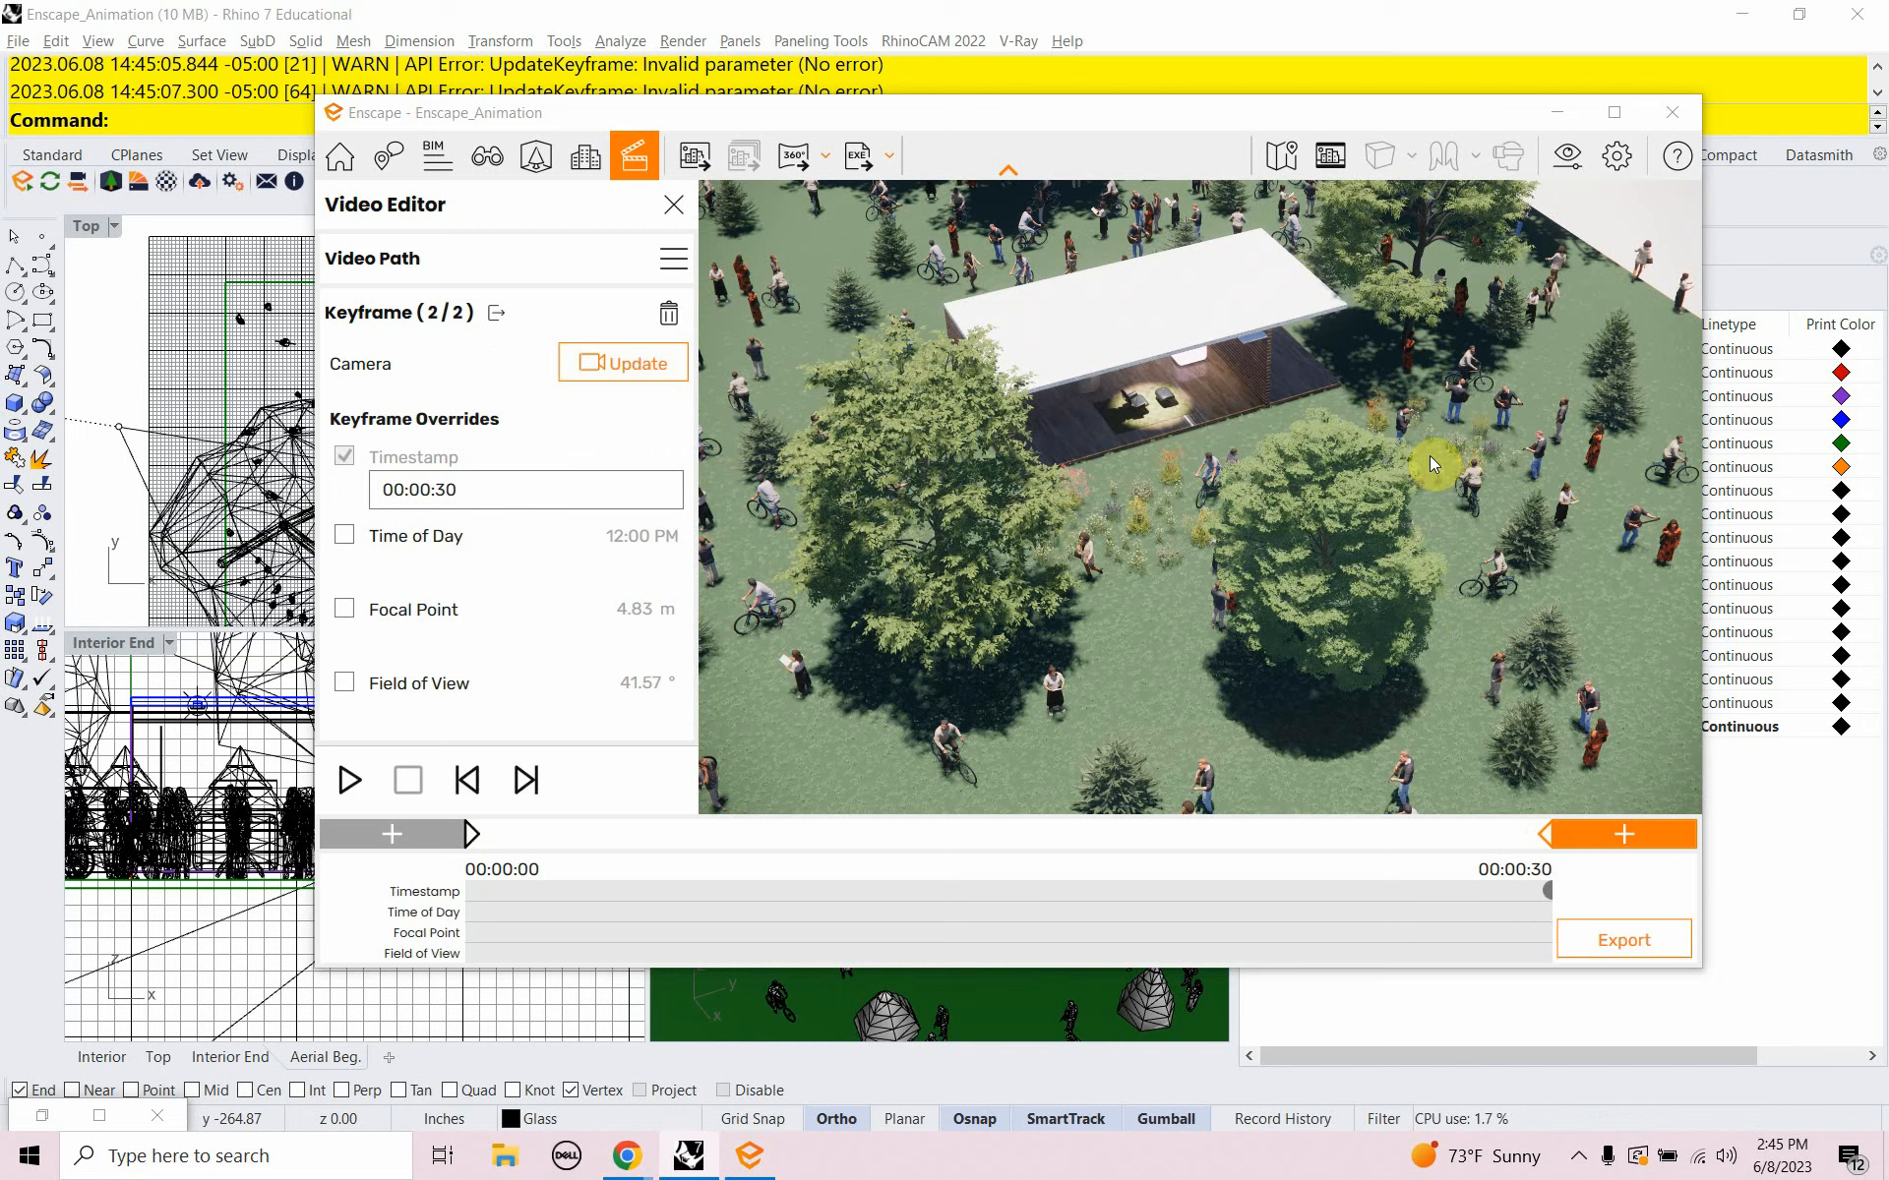
Minimize Enscape to return to Rhino and display the Aerial Beg. viewport's camera in the other viewports
click(1548, 116)
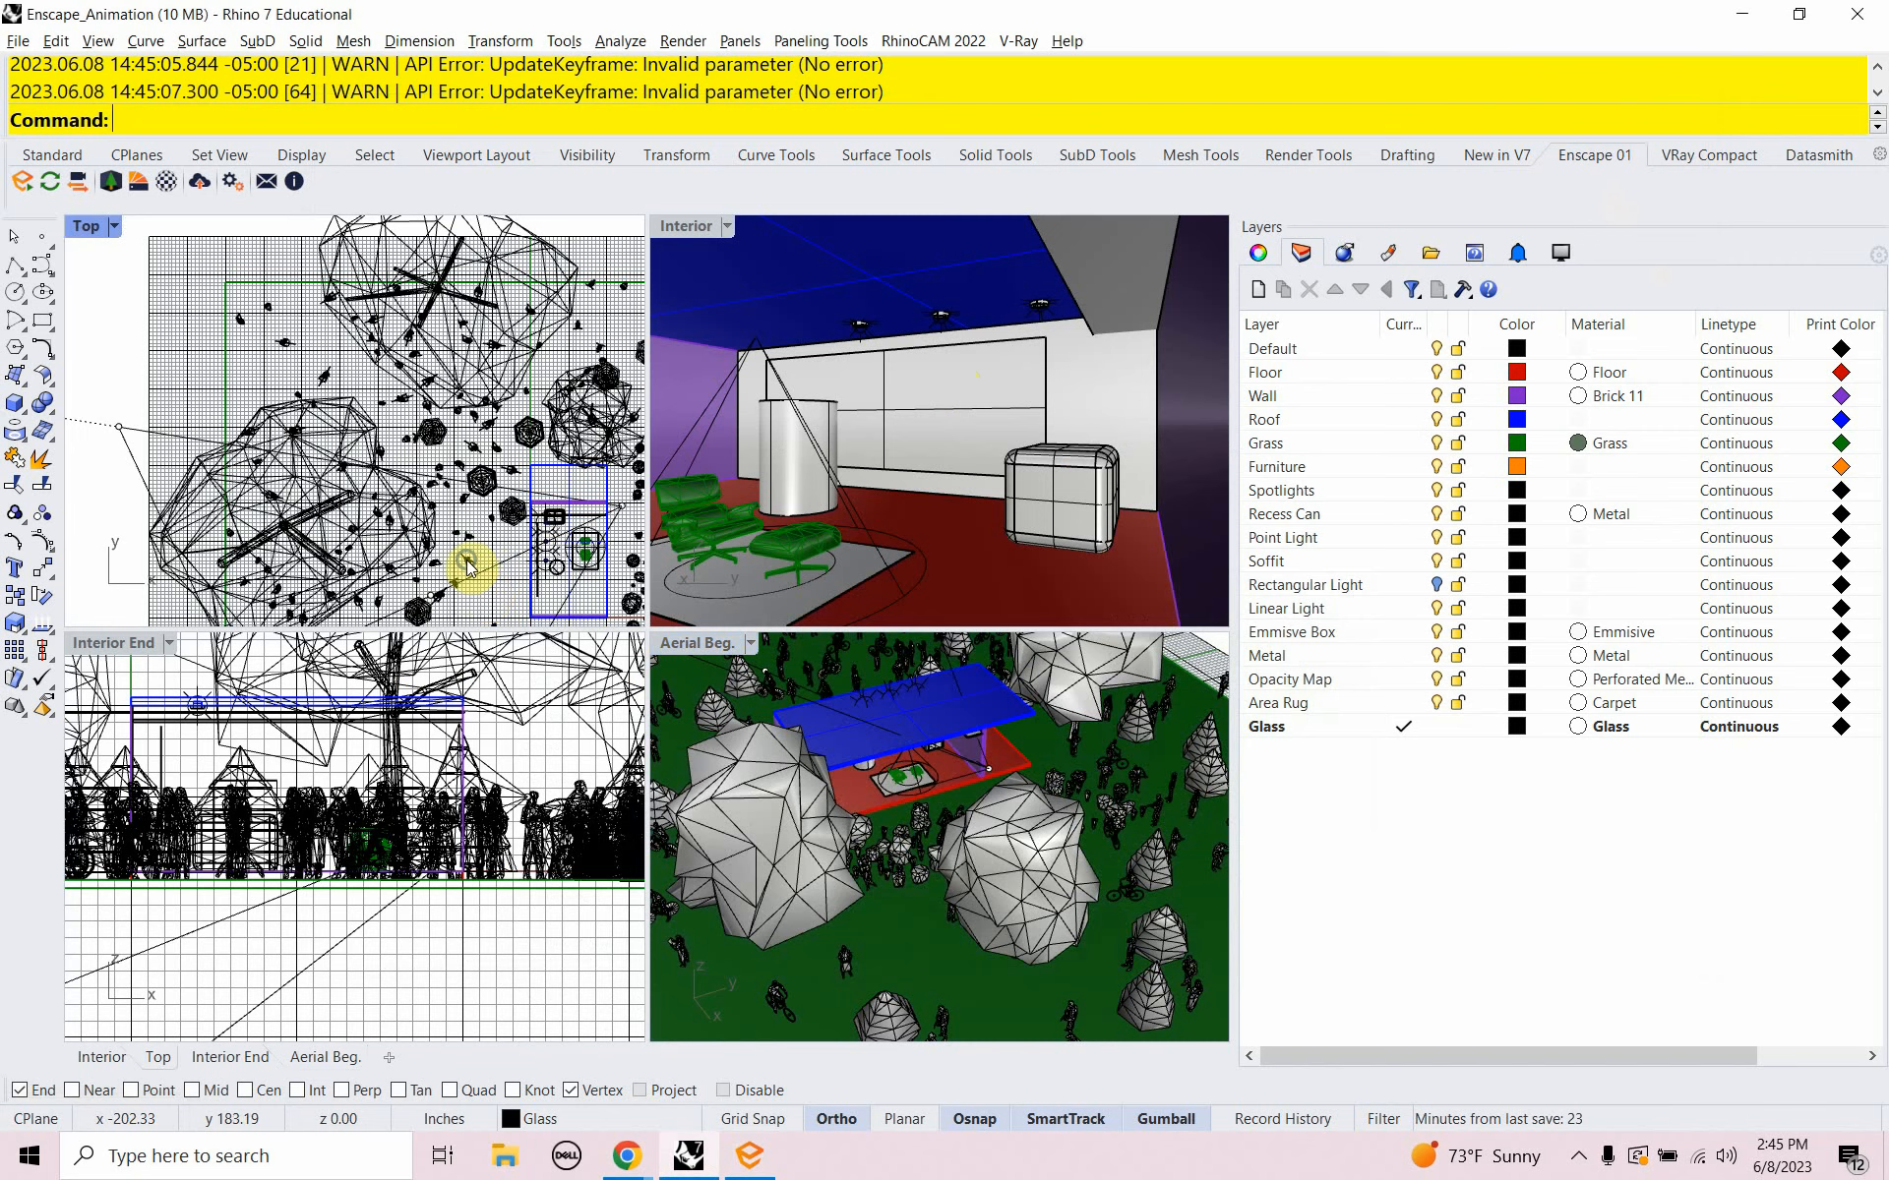
right_drag(463, 548, 364, 477)
scroll(433, 482, down, 10)
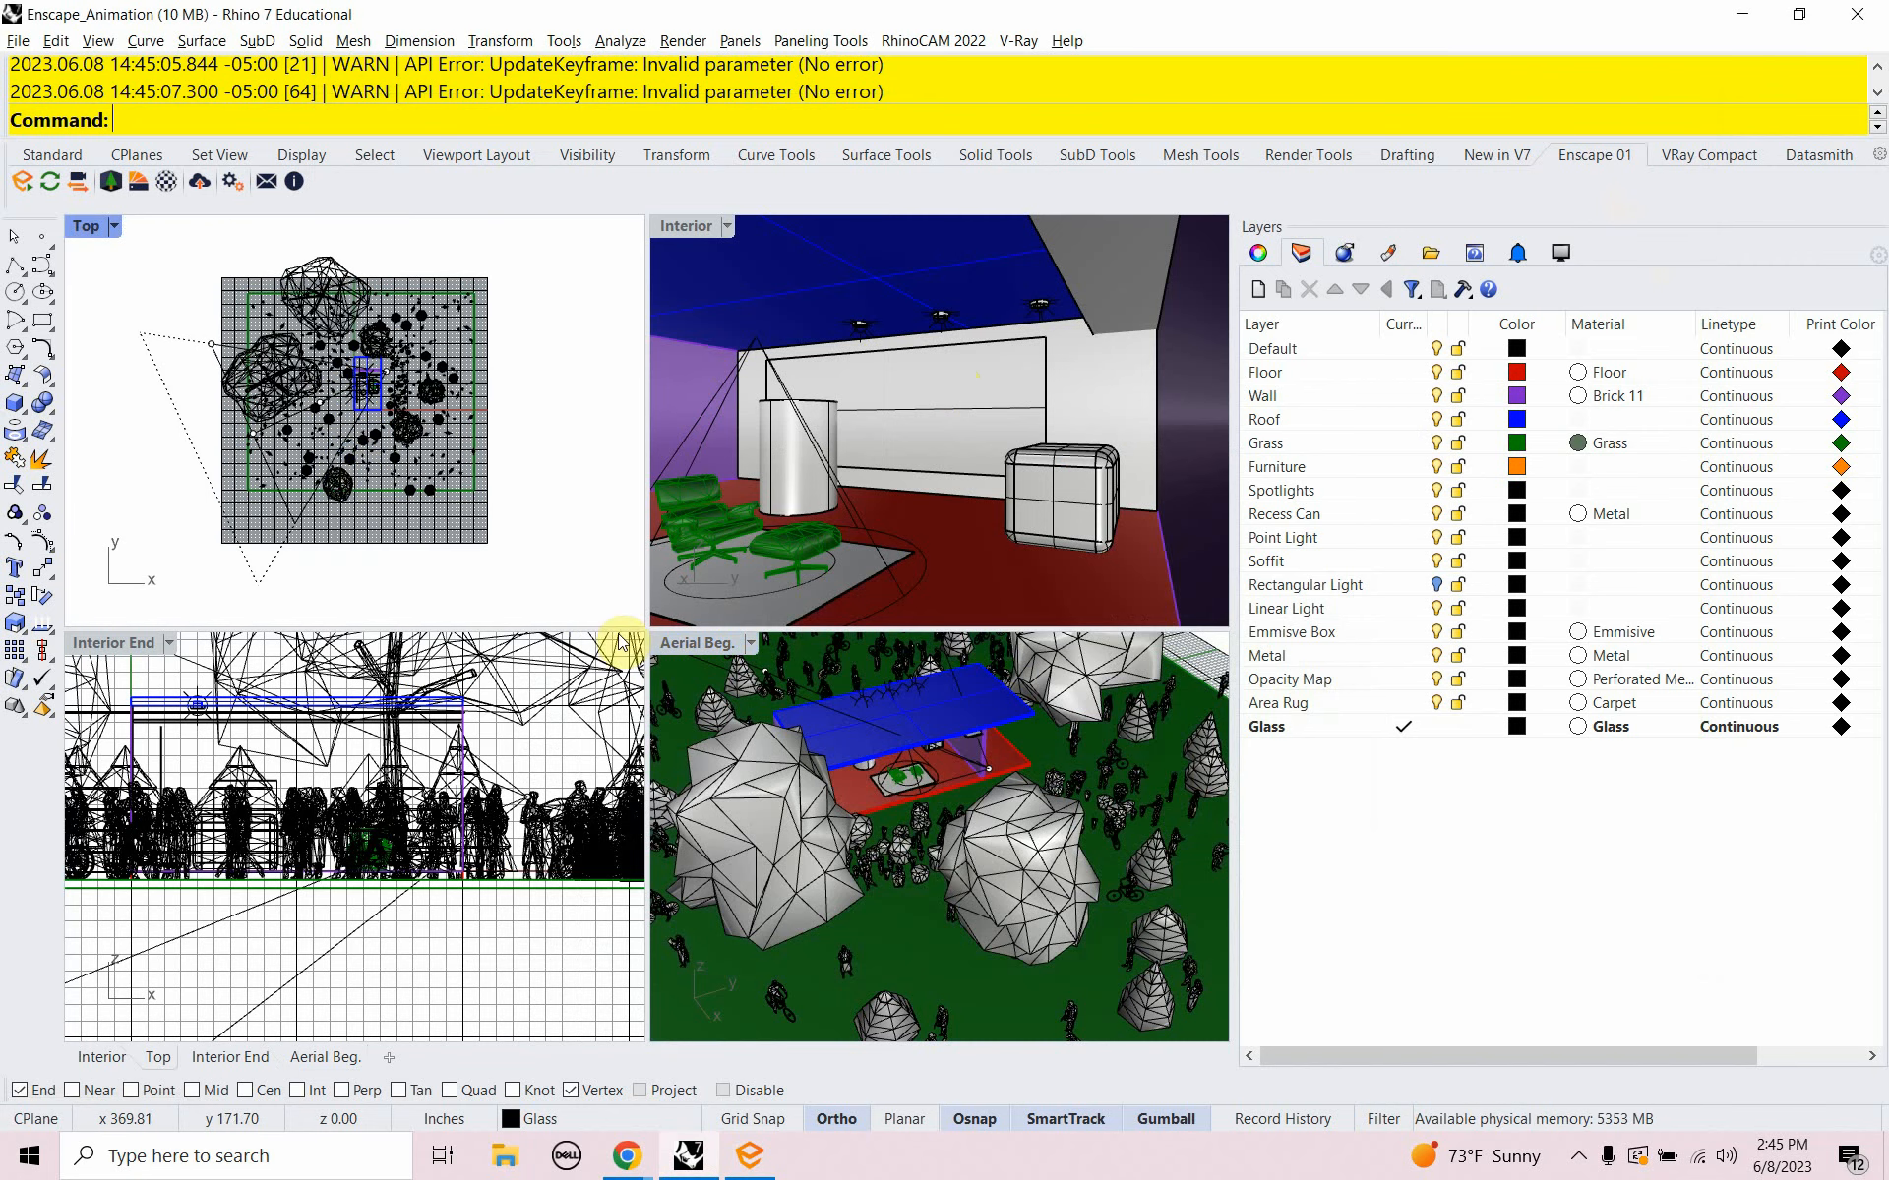
click(686, 654)
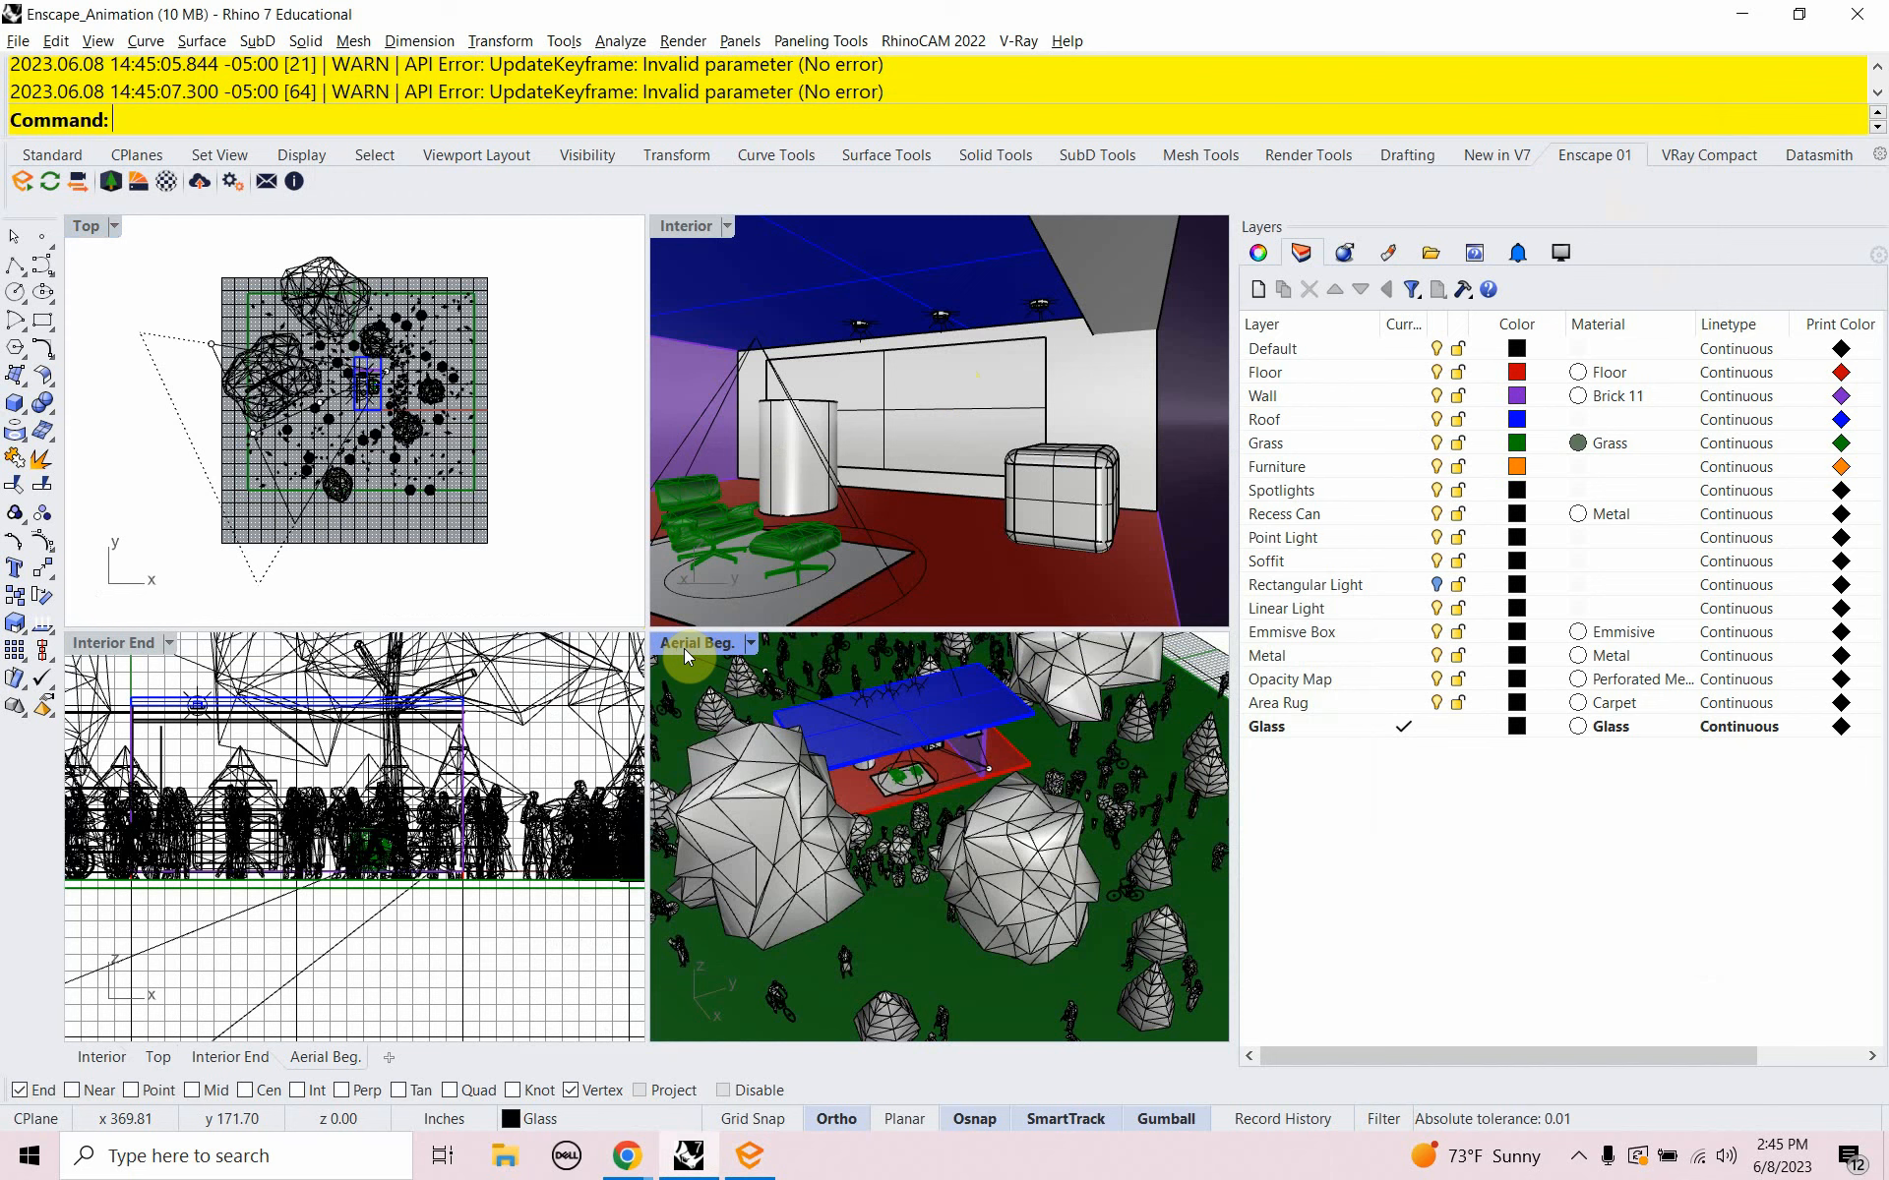
key(F6)
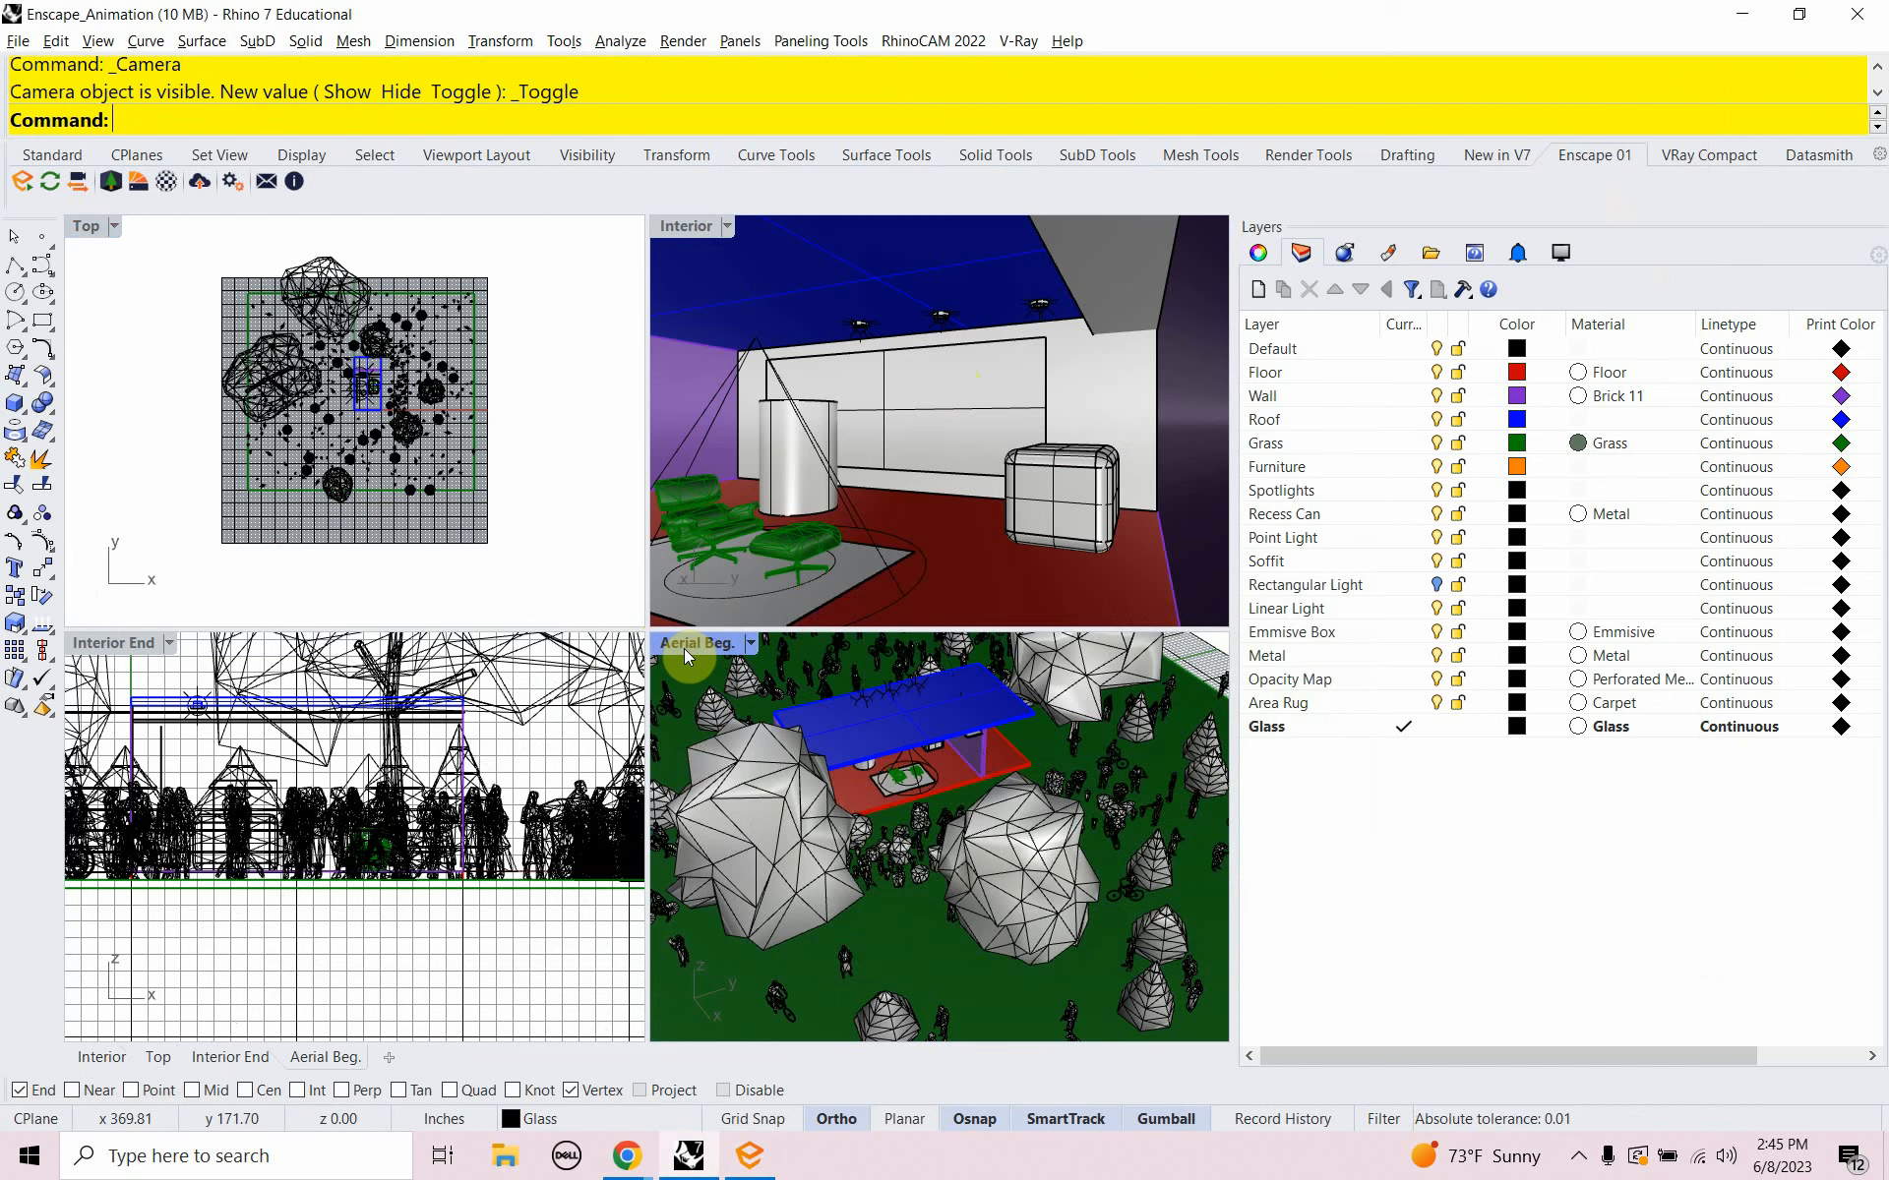
key(F6)
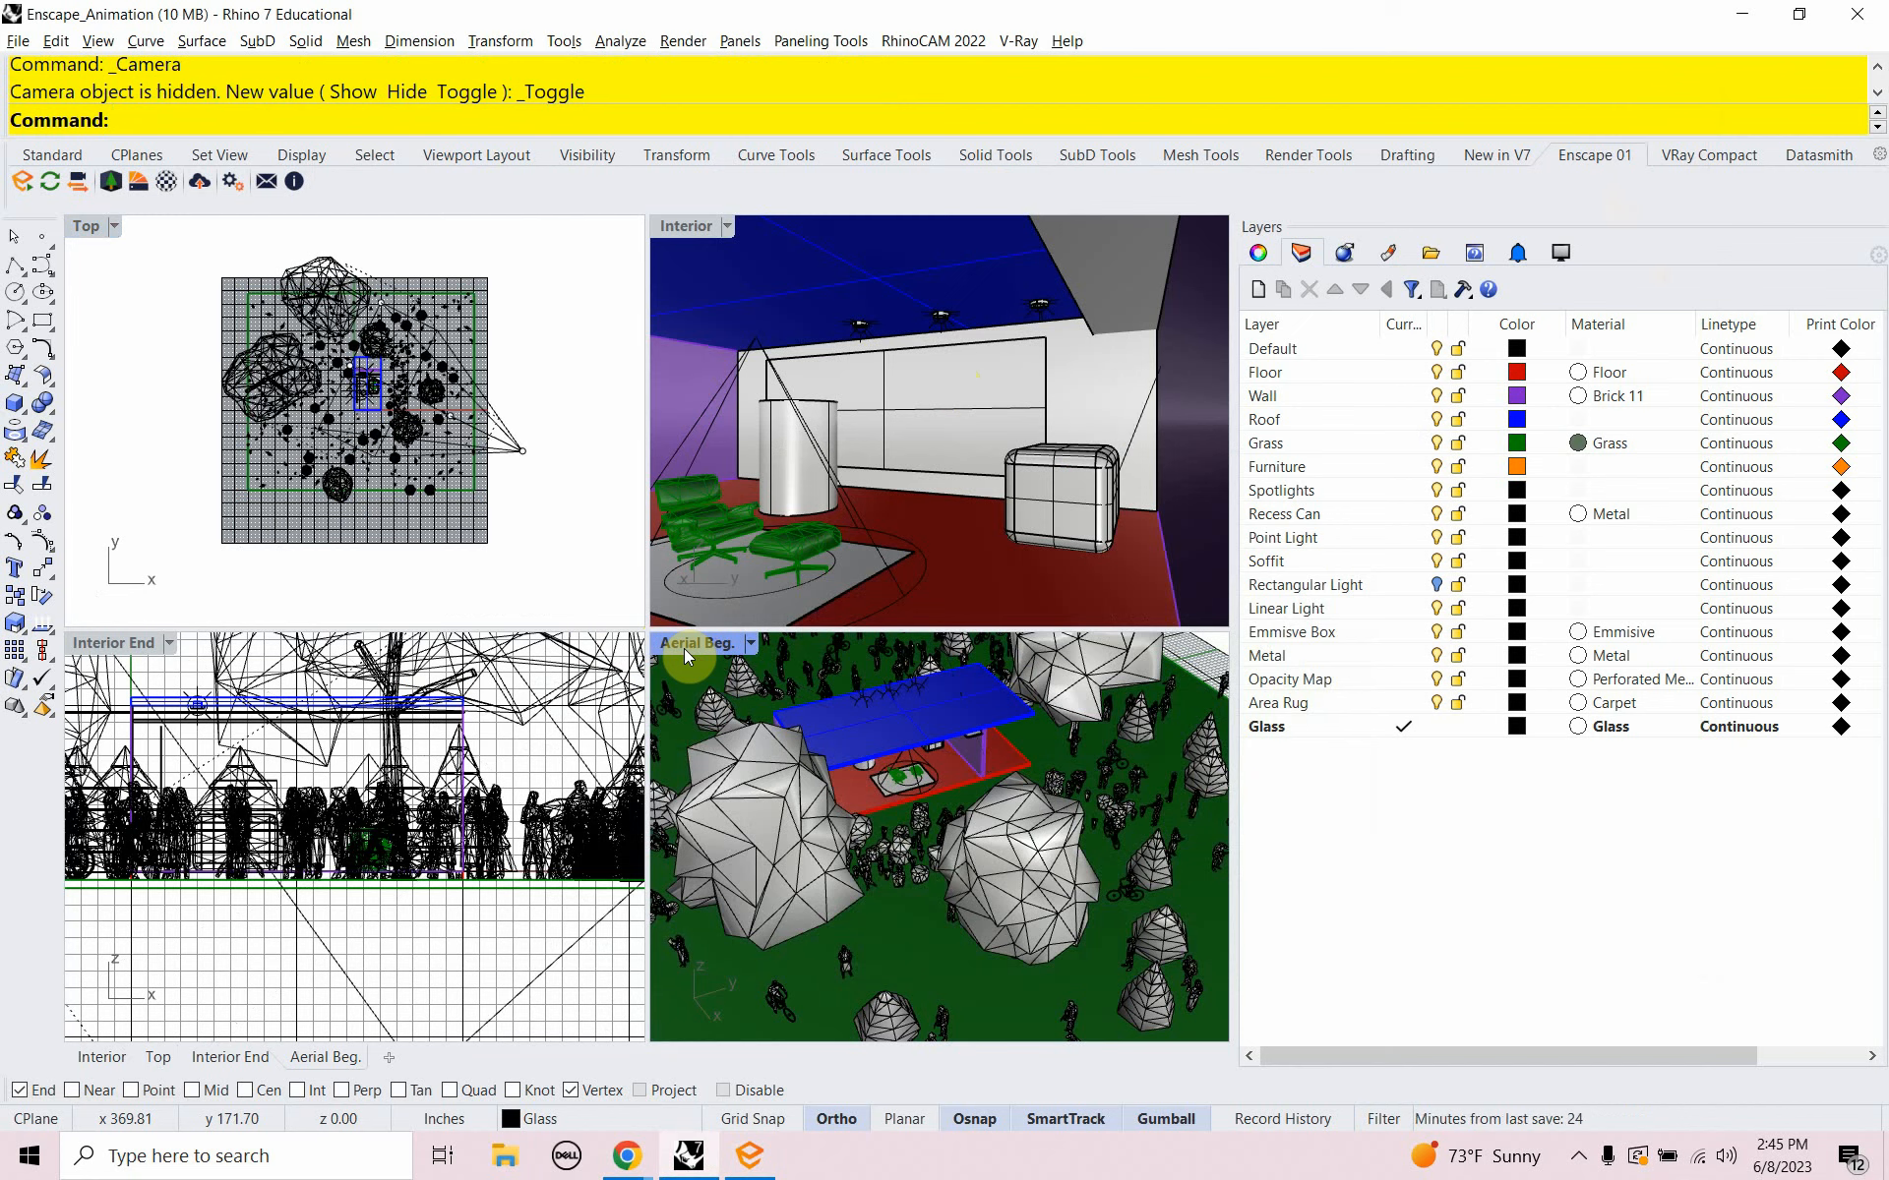
Move the aerial camera point along Y in the Top viewport so it faces the pavilion from the opposite corner
right_drag(490, 472, 441, 535)
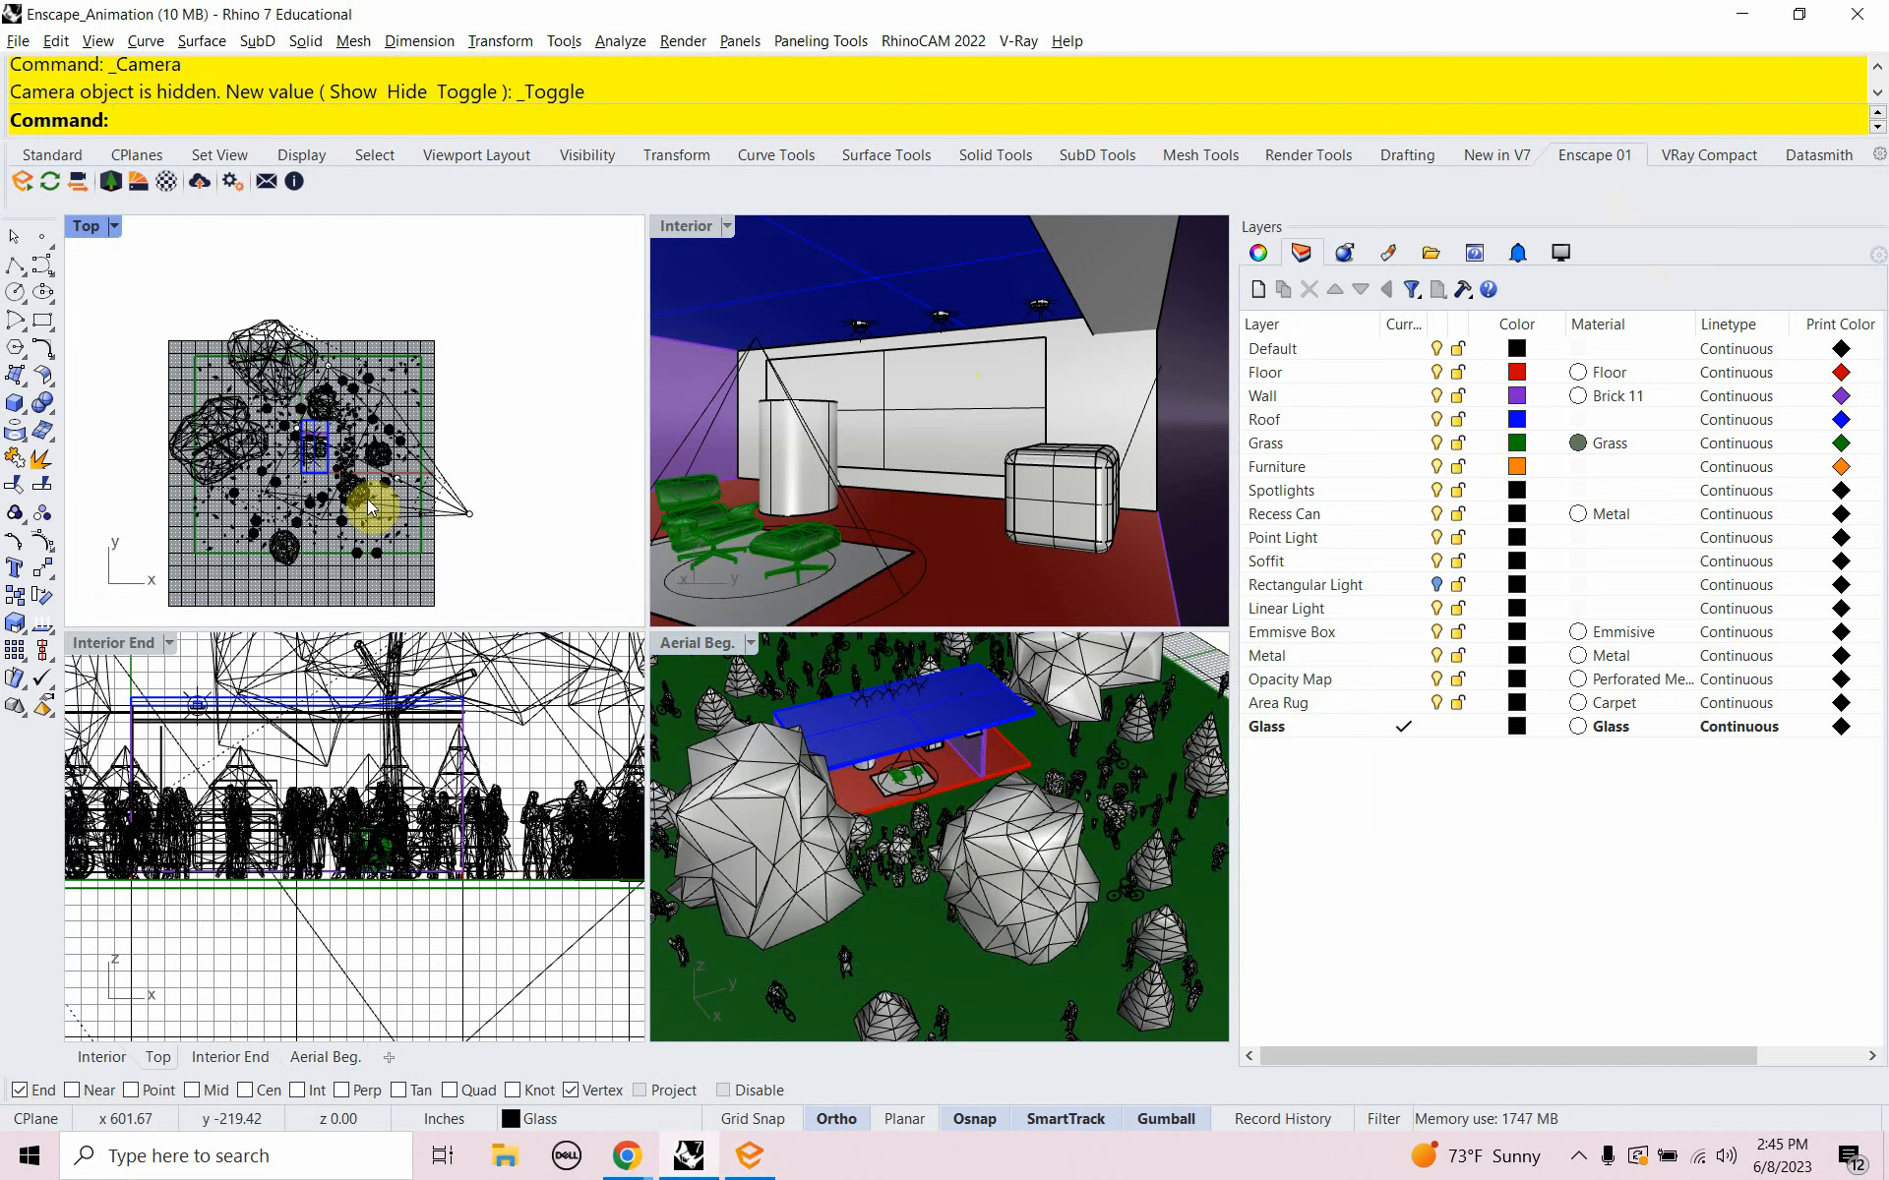
scroll(368, 499, up, 5)
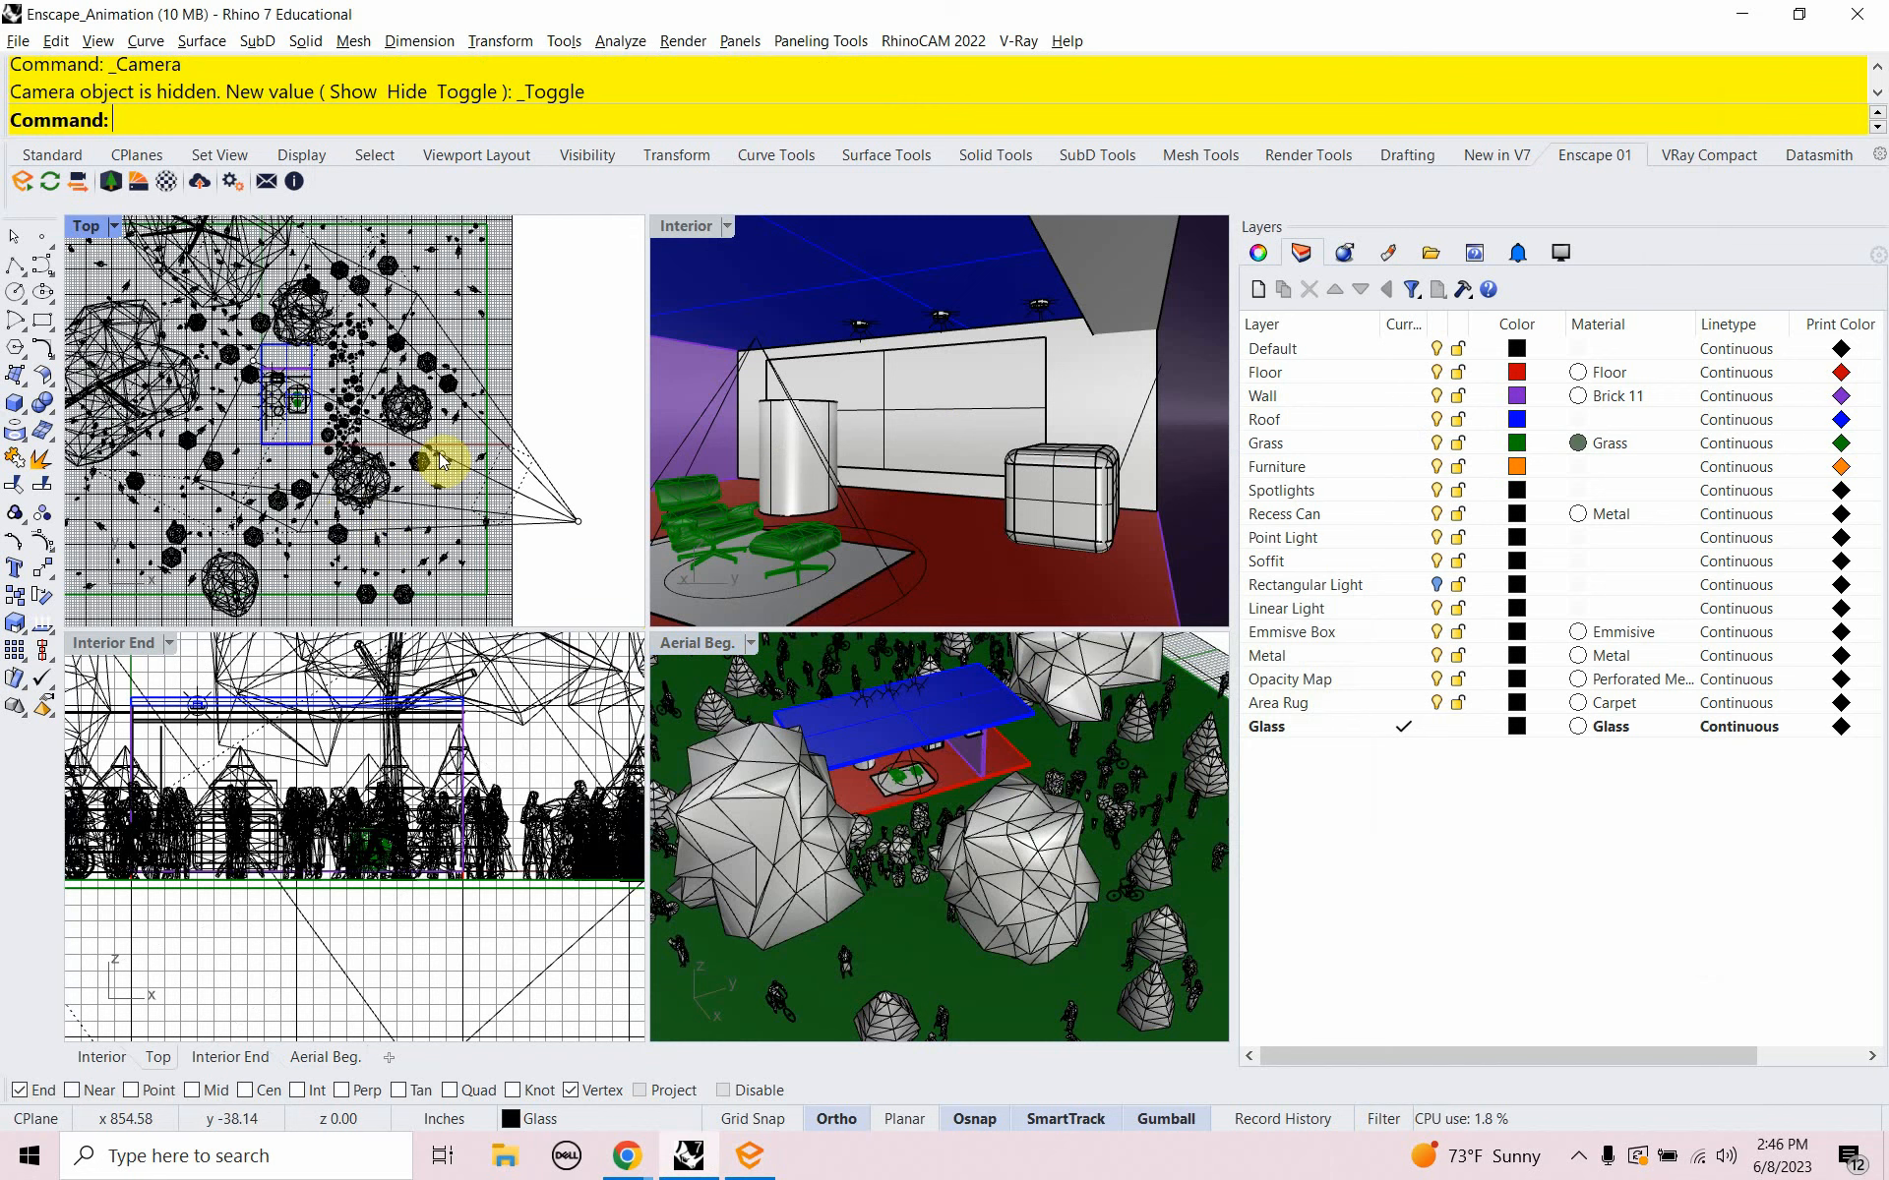
drag(583, 528, 540, 261)
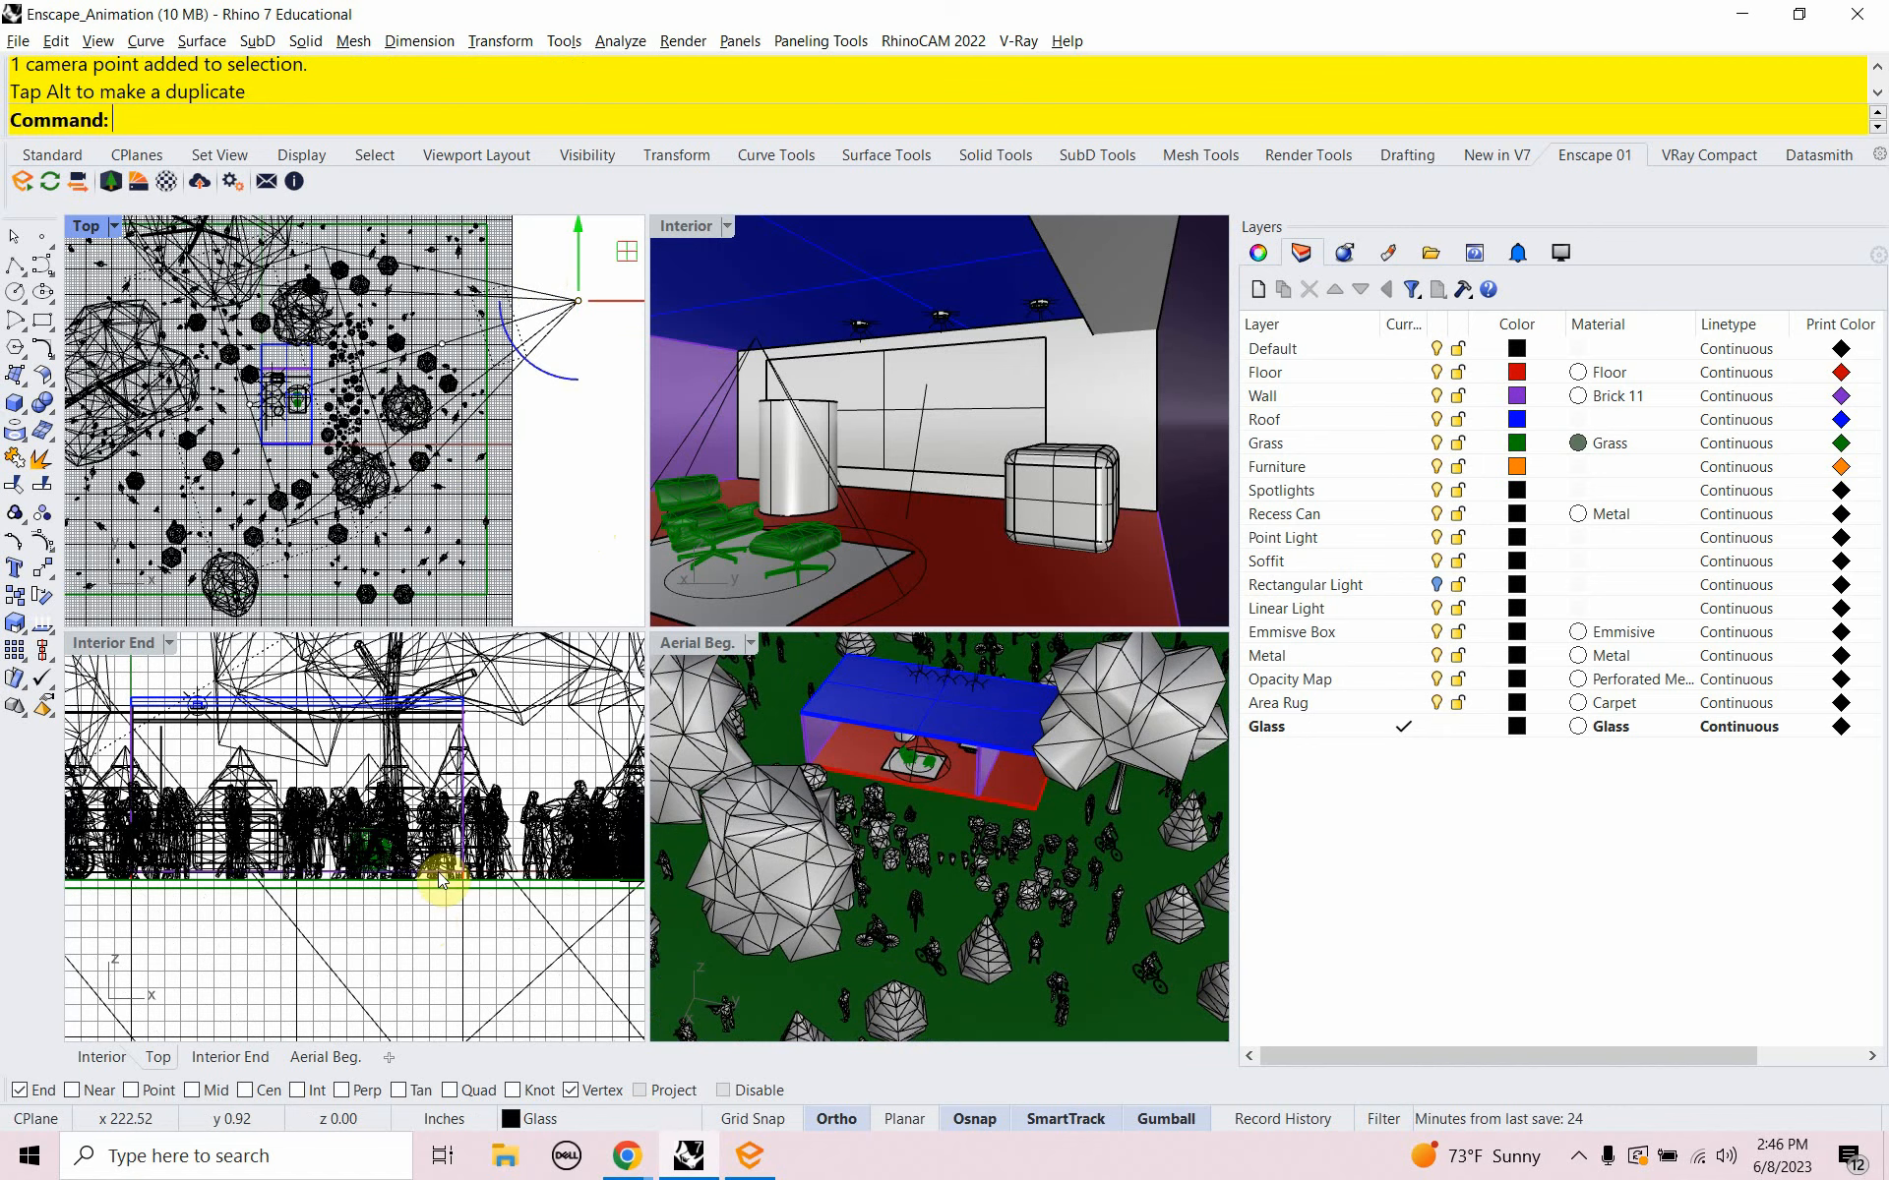
right_drag(519, 379, 518, 508)
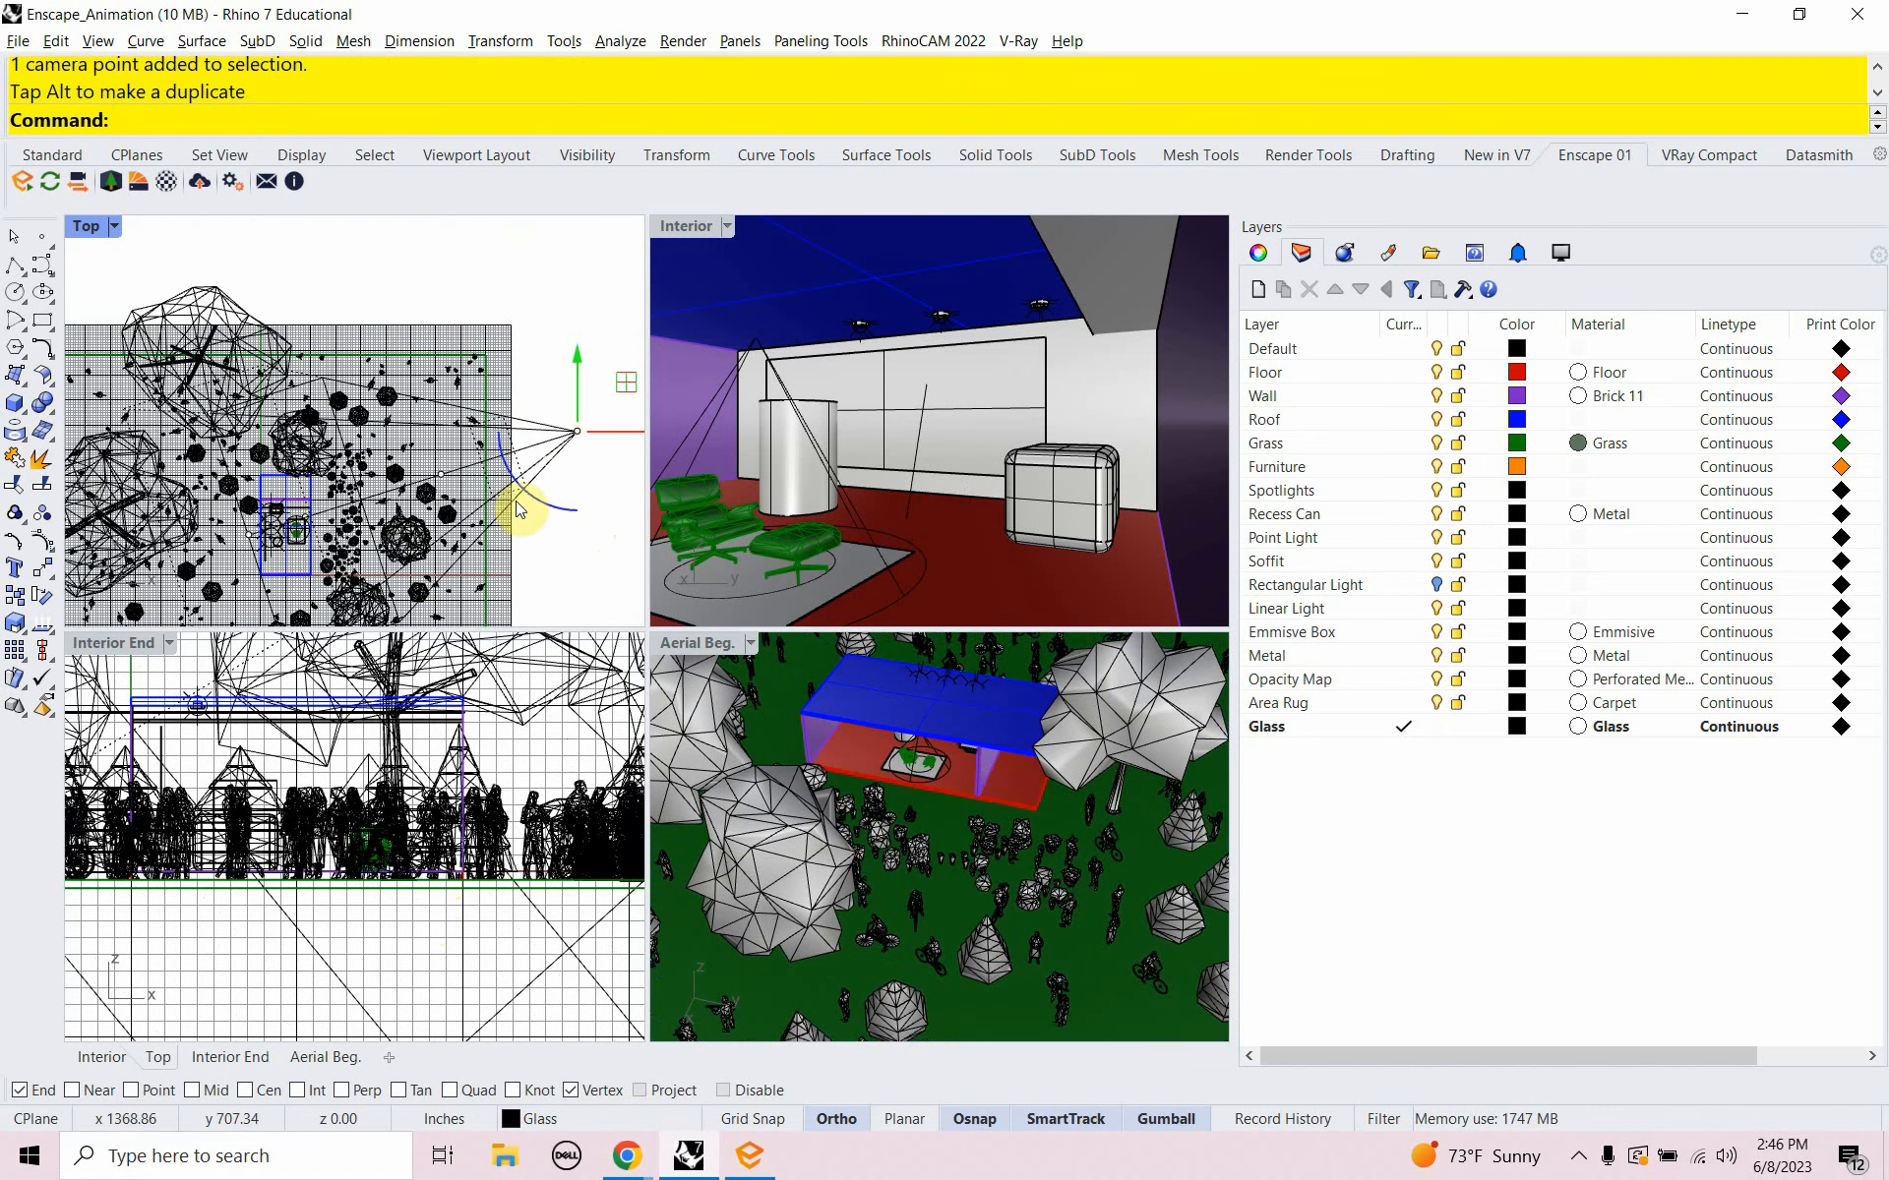
drag(572, 399, 563, 344)
In the Interior End viewport, lower the aerial camera to about tree height and raise its target point to ground level
scroll(313, 823, down, 5)
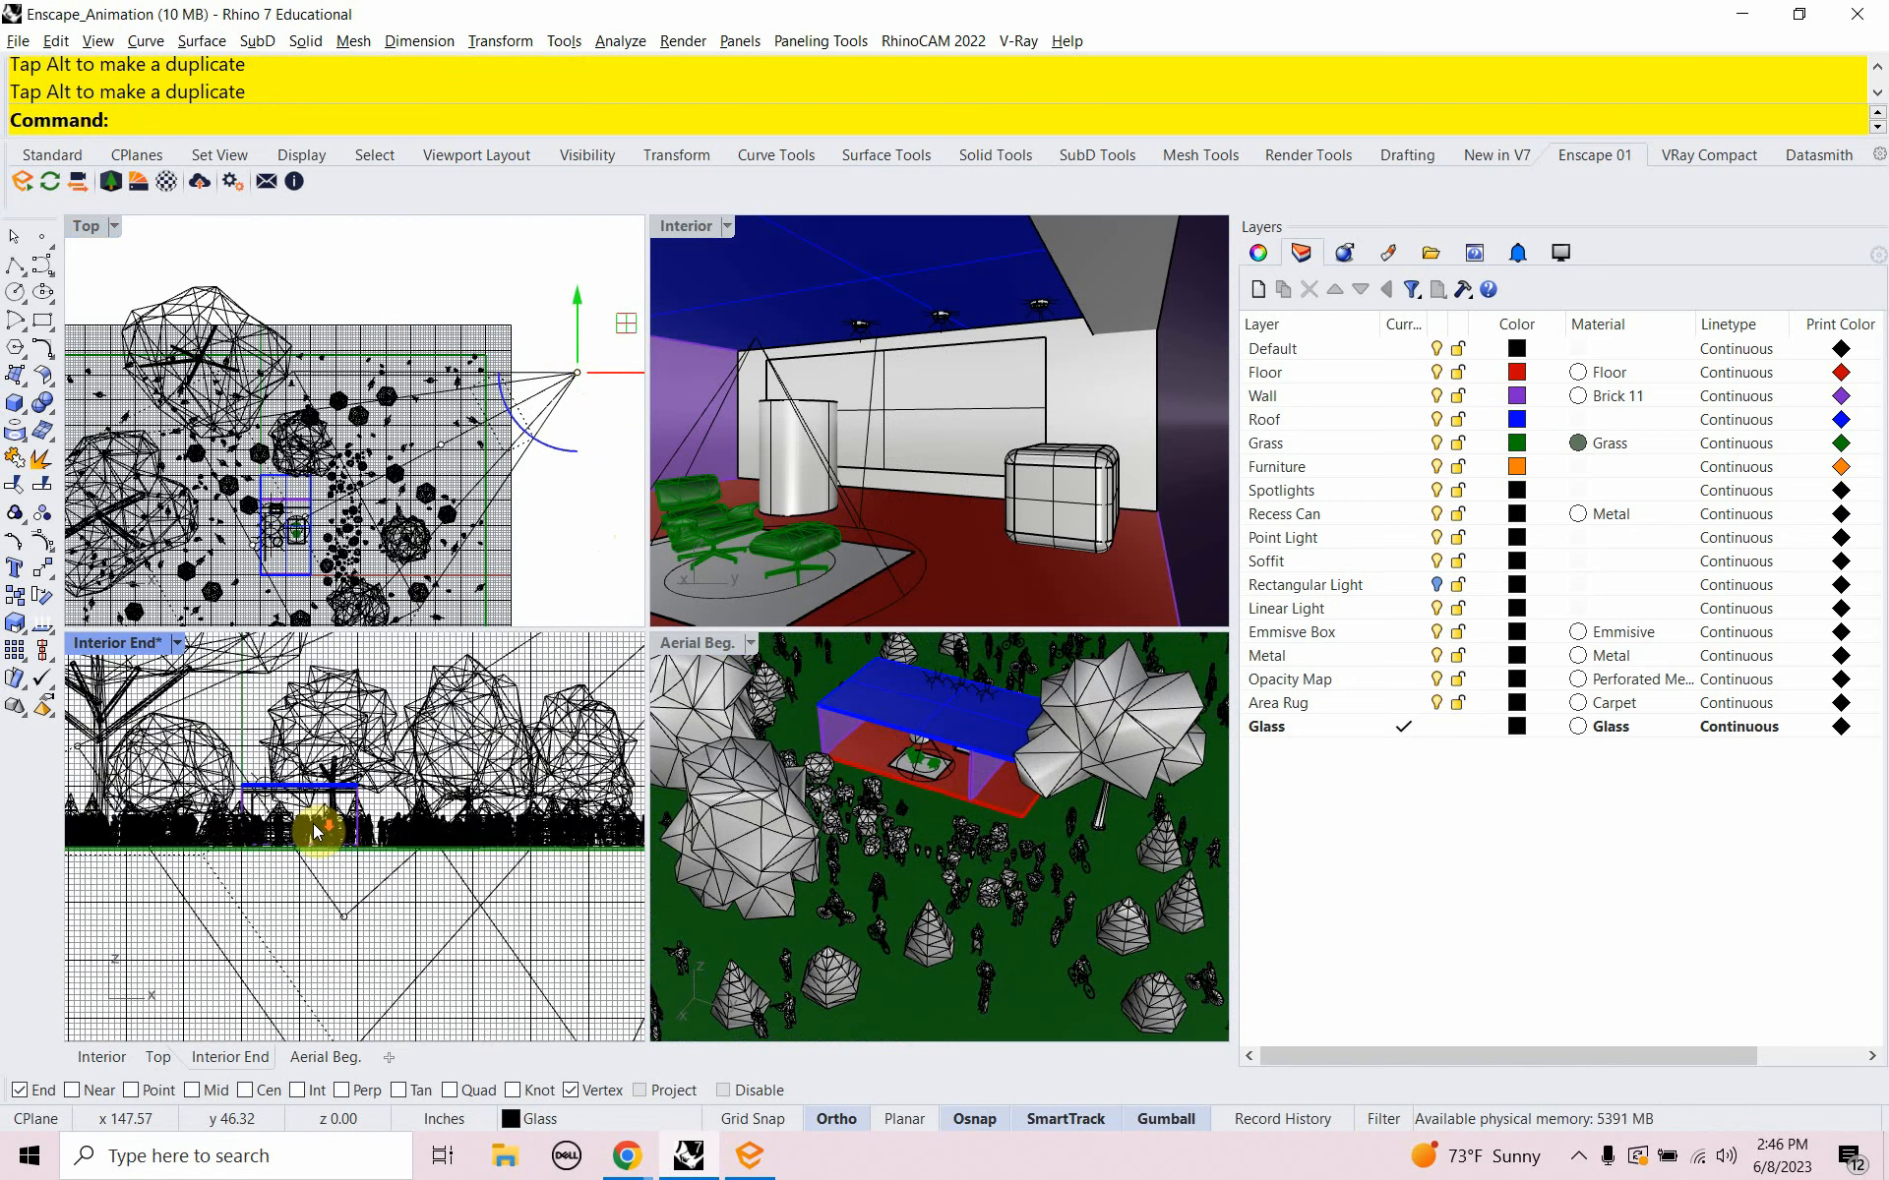
scroll(312, 823, down, 4)
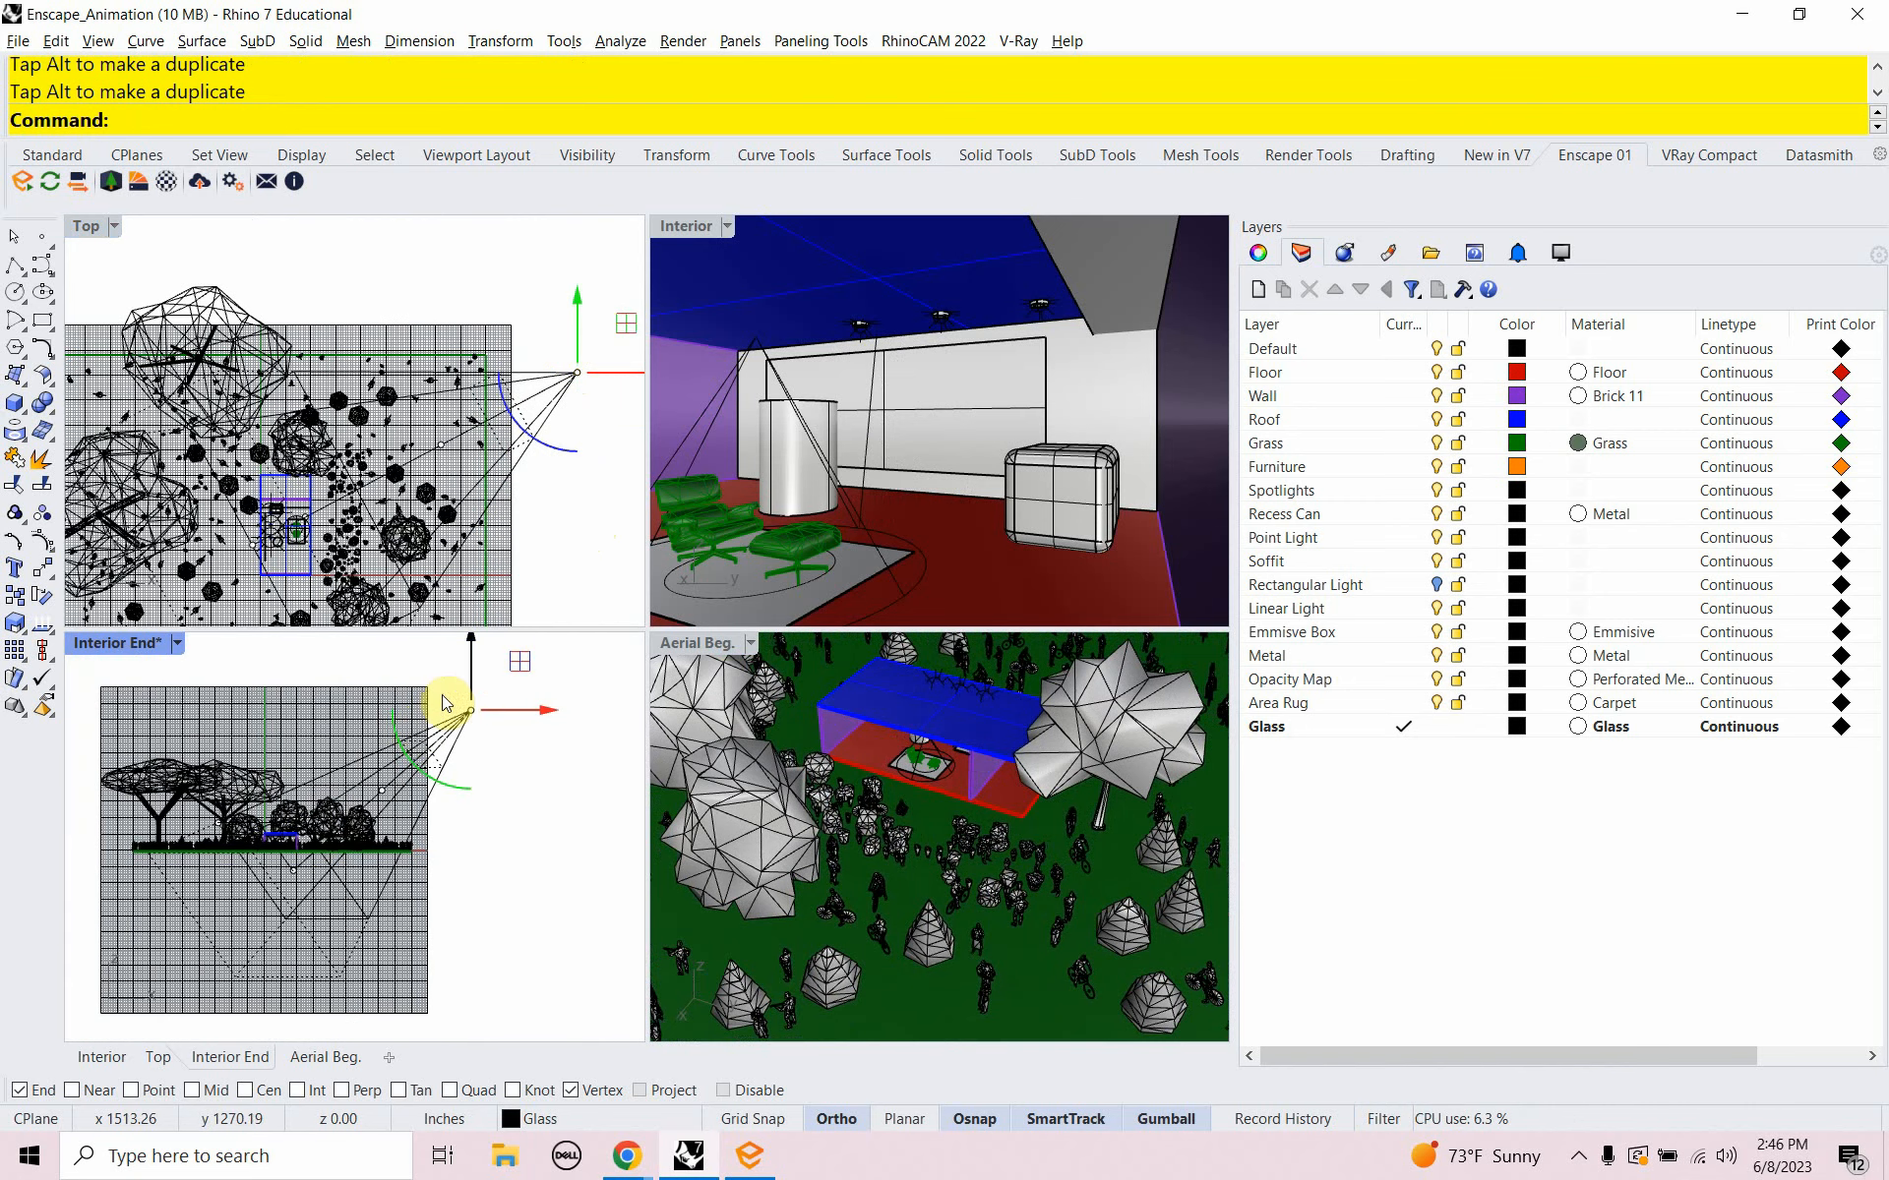
drag(471, 677, 453, 786)
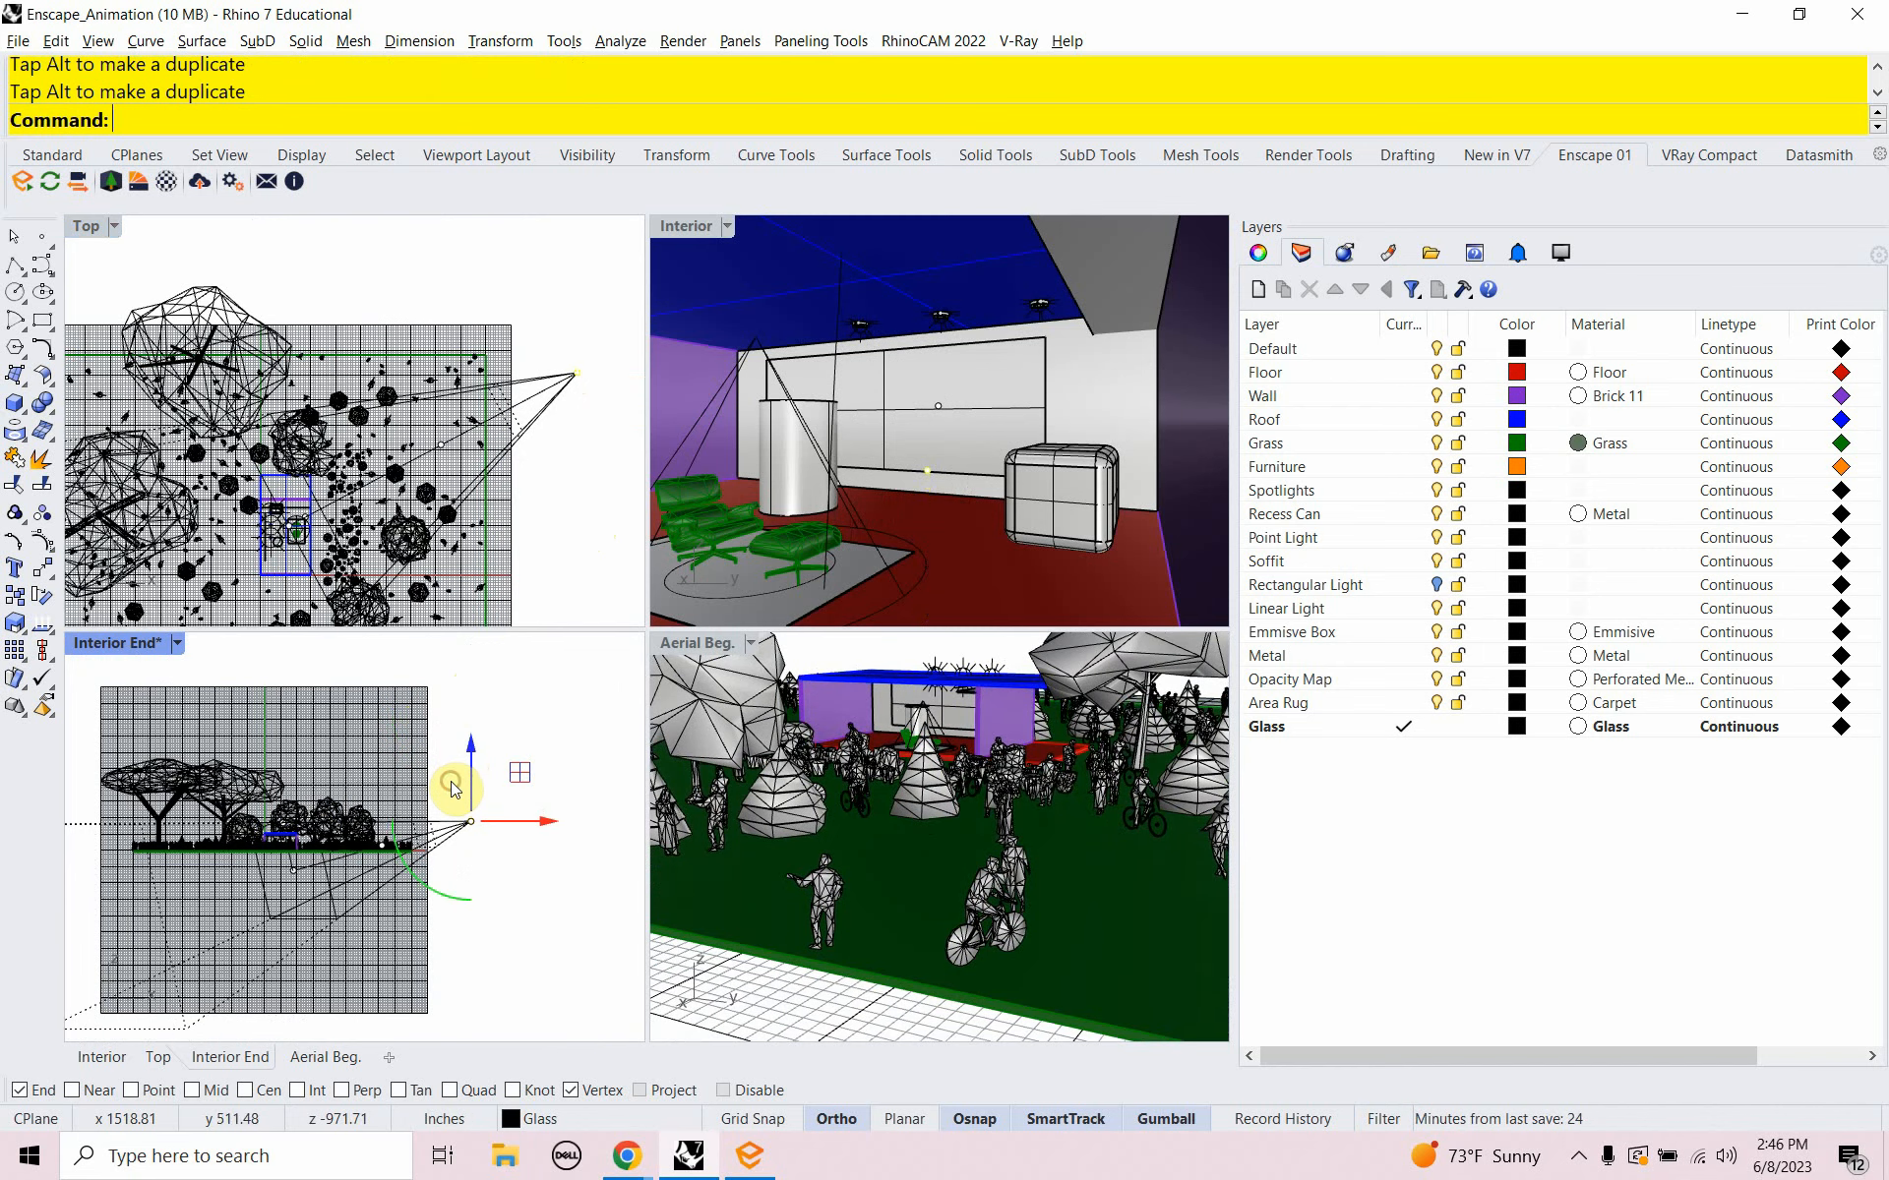
click(295, 872)
drag(295, 871, 294, 822)
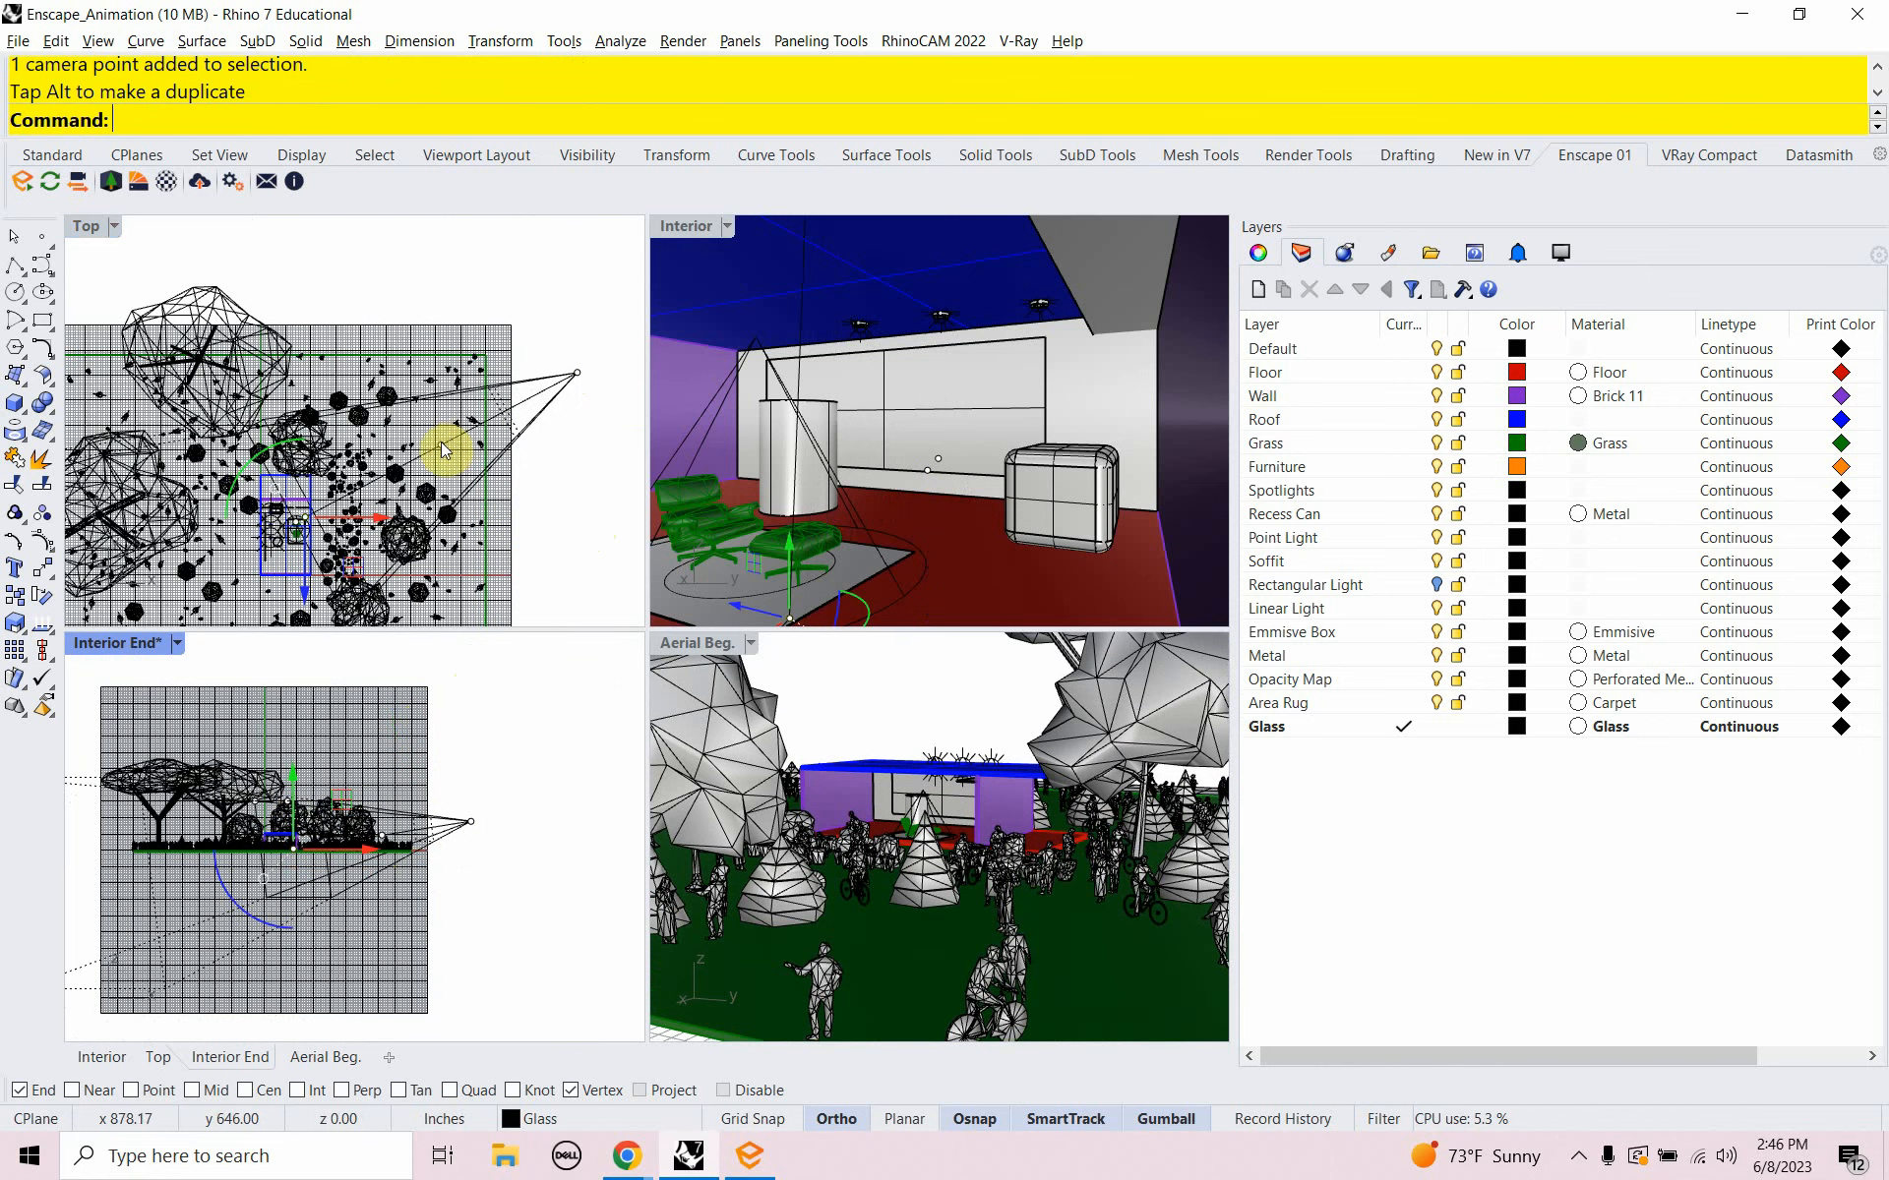
Reposition the middle camera control point over the pavilion in the Top viewport for a close view of its open front
drag(444, 451, 313, 490)
scroll(250, 531, up, 3)
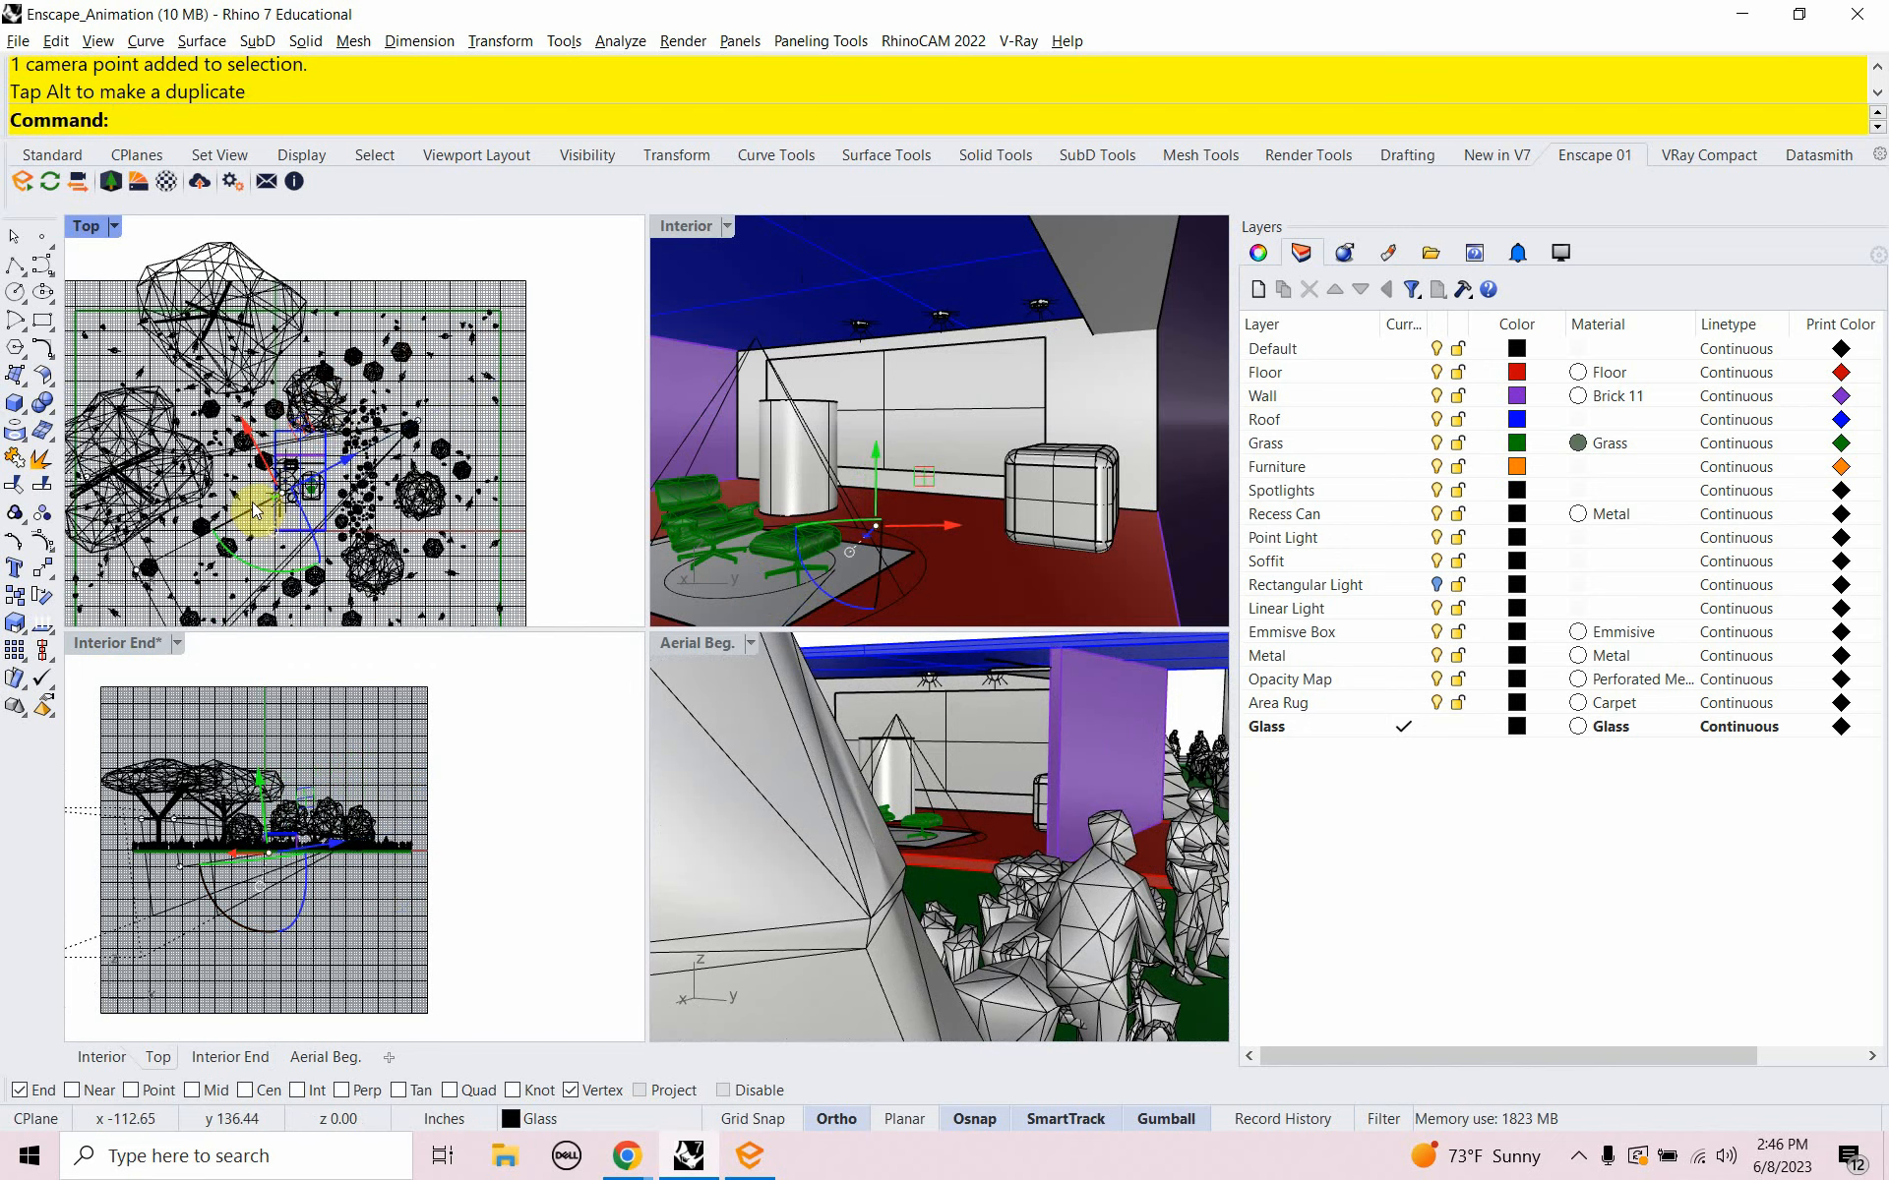
drag(308, 487, 306, 502)
scroll(305, 503, down, 2)
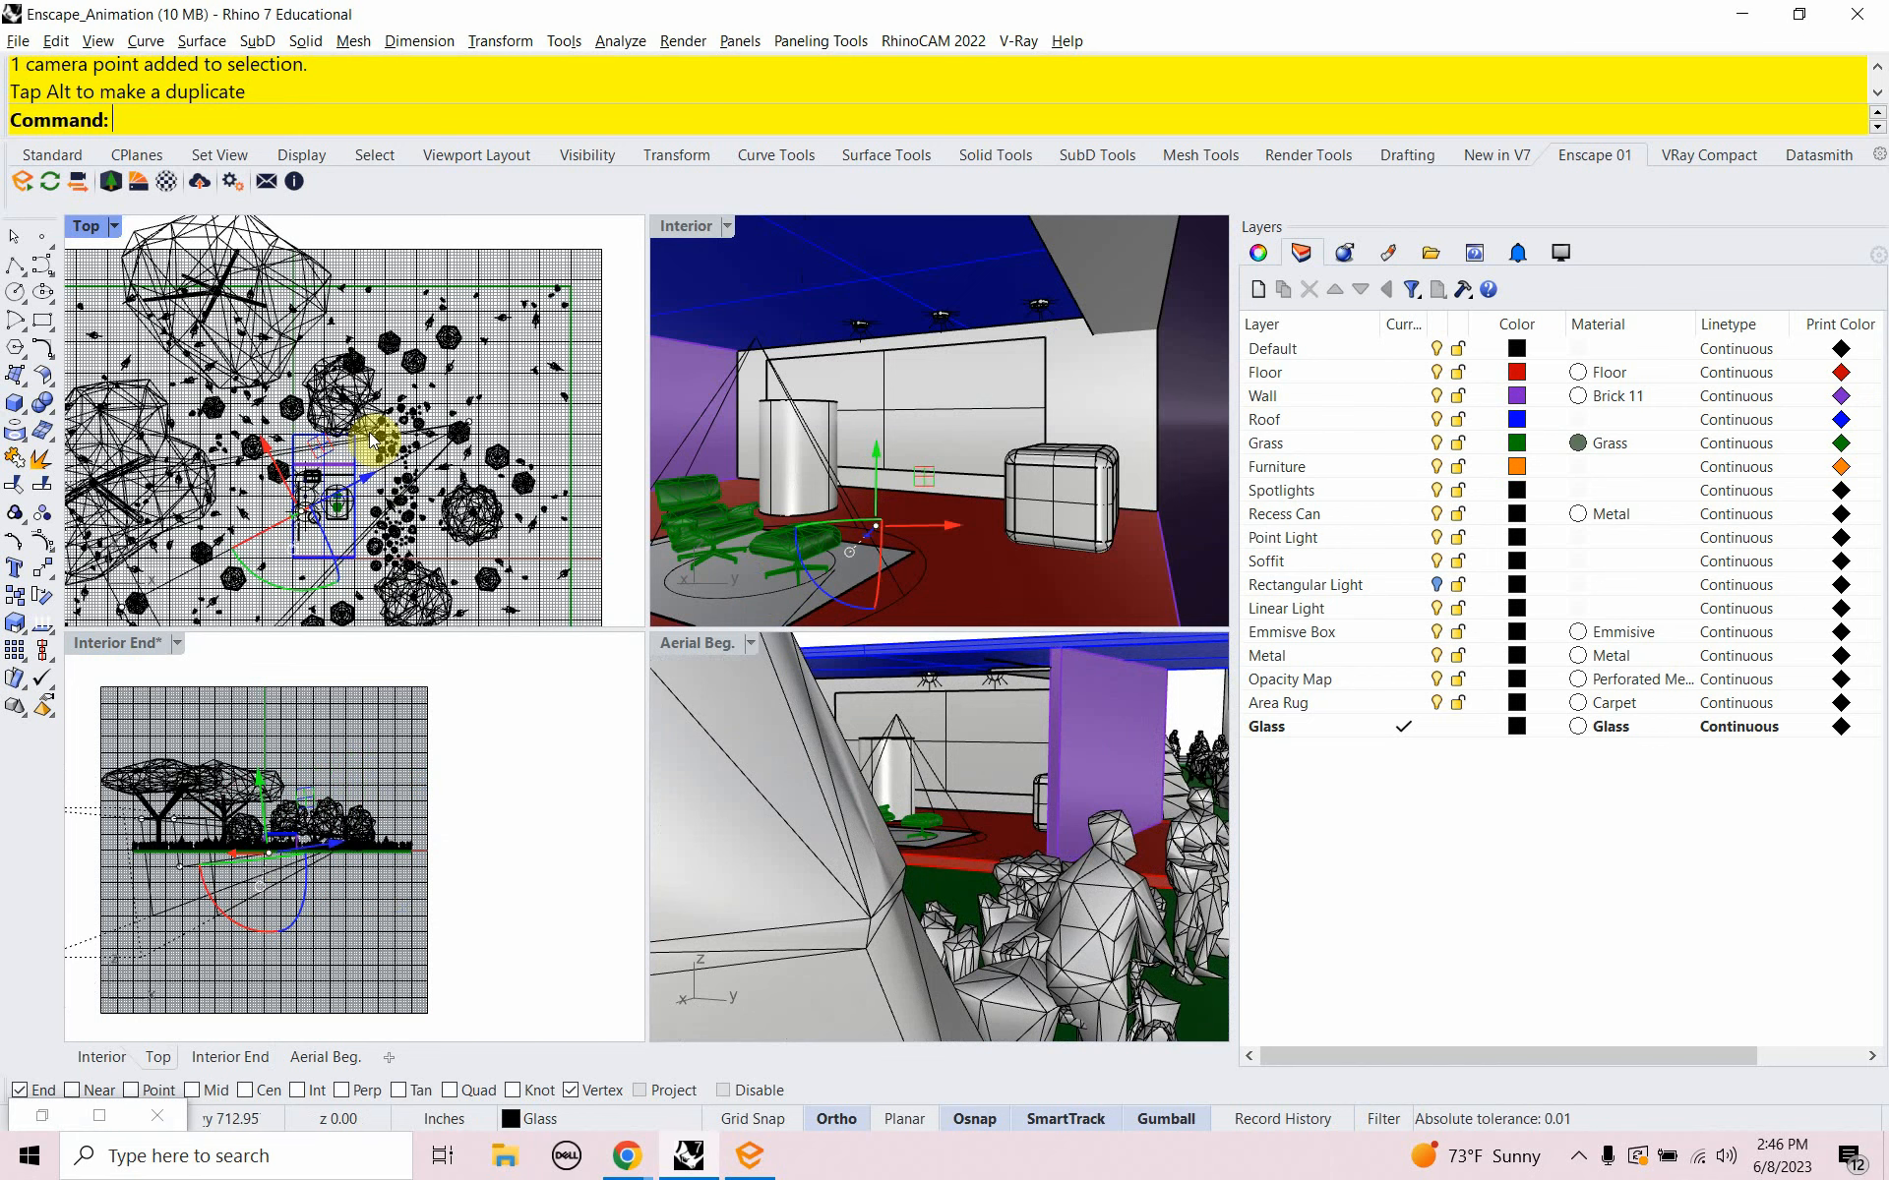
drag(322, 489, 325, 434)
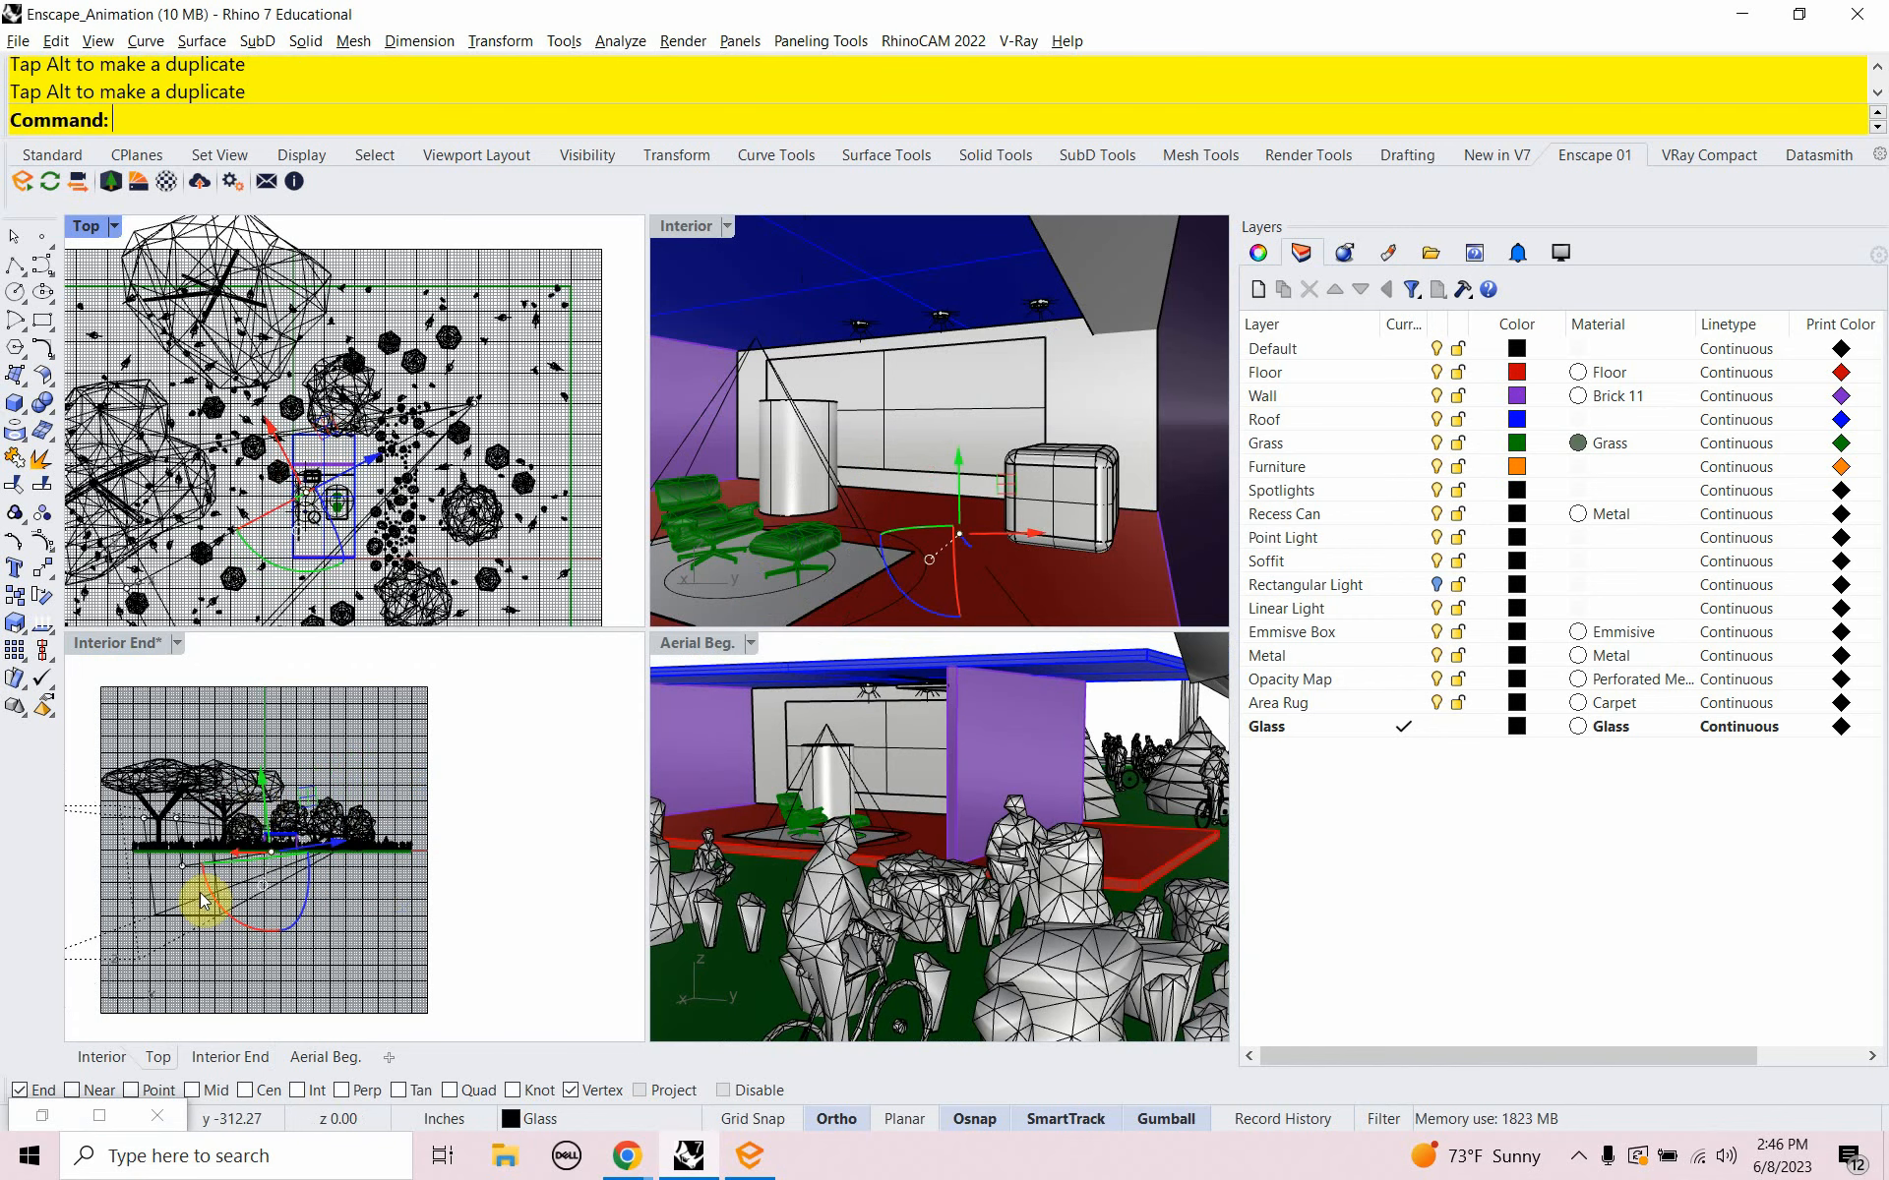
Raise the camera control point below the ground to ground level in the Interior End viewport, tilting the close-up view upward
scroll(325, 848, up, 6)
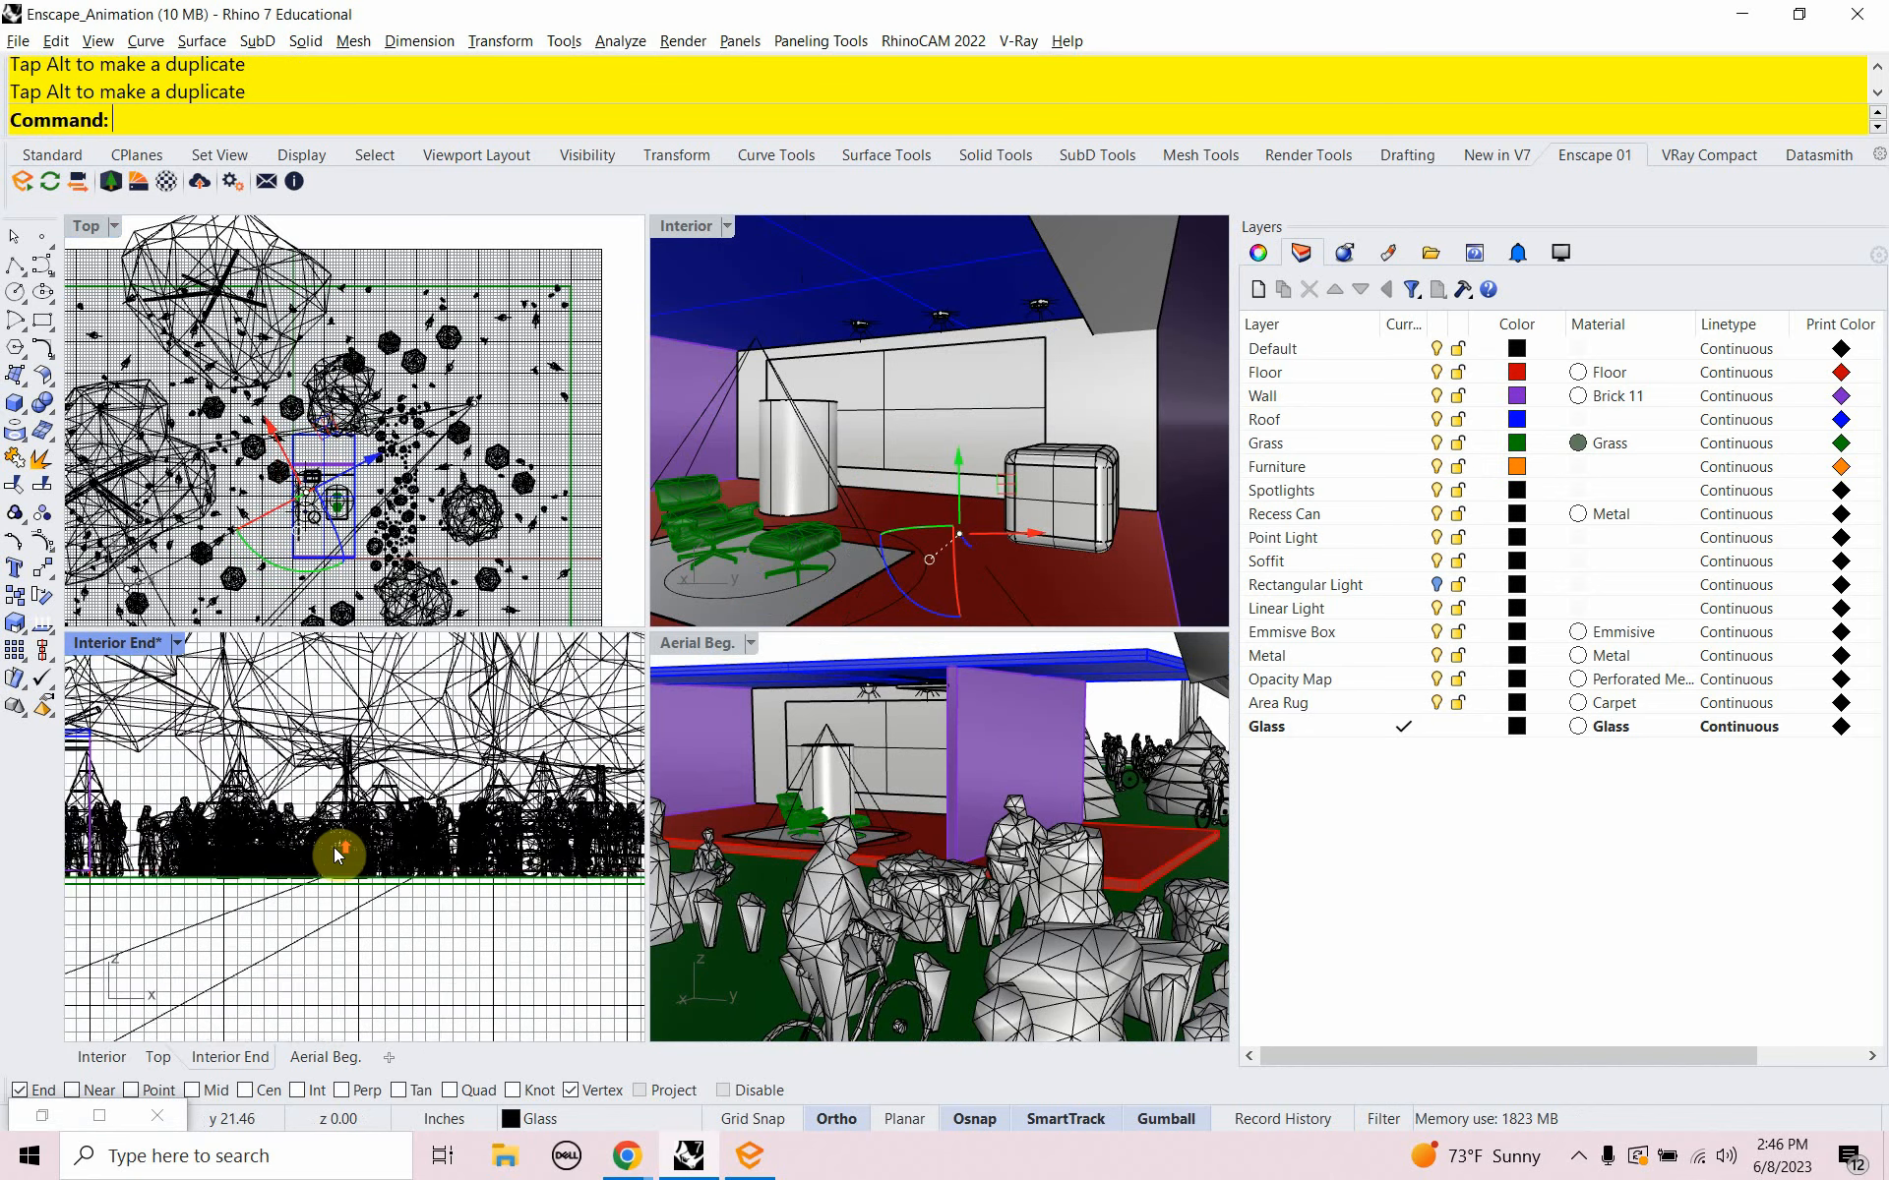
scroll(334, 848, down, 10)
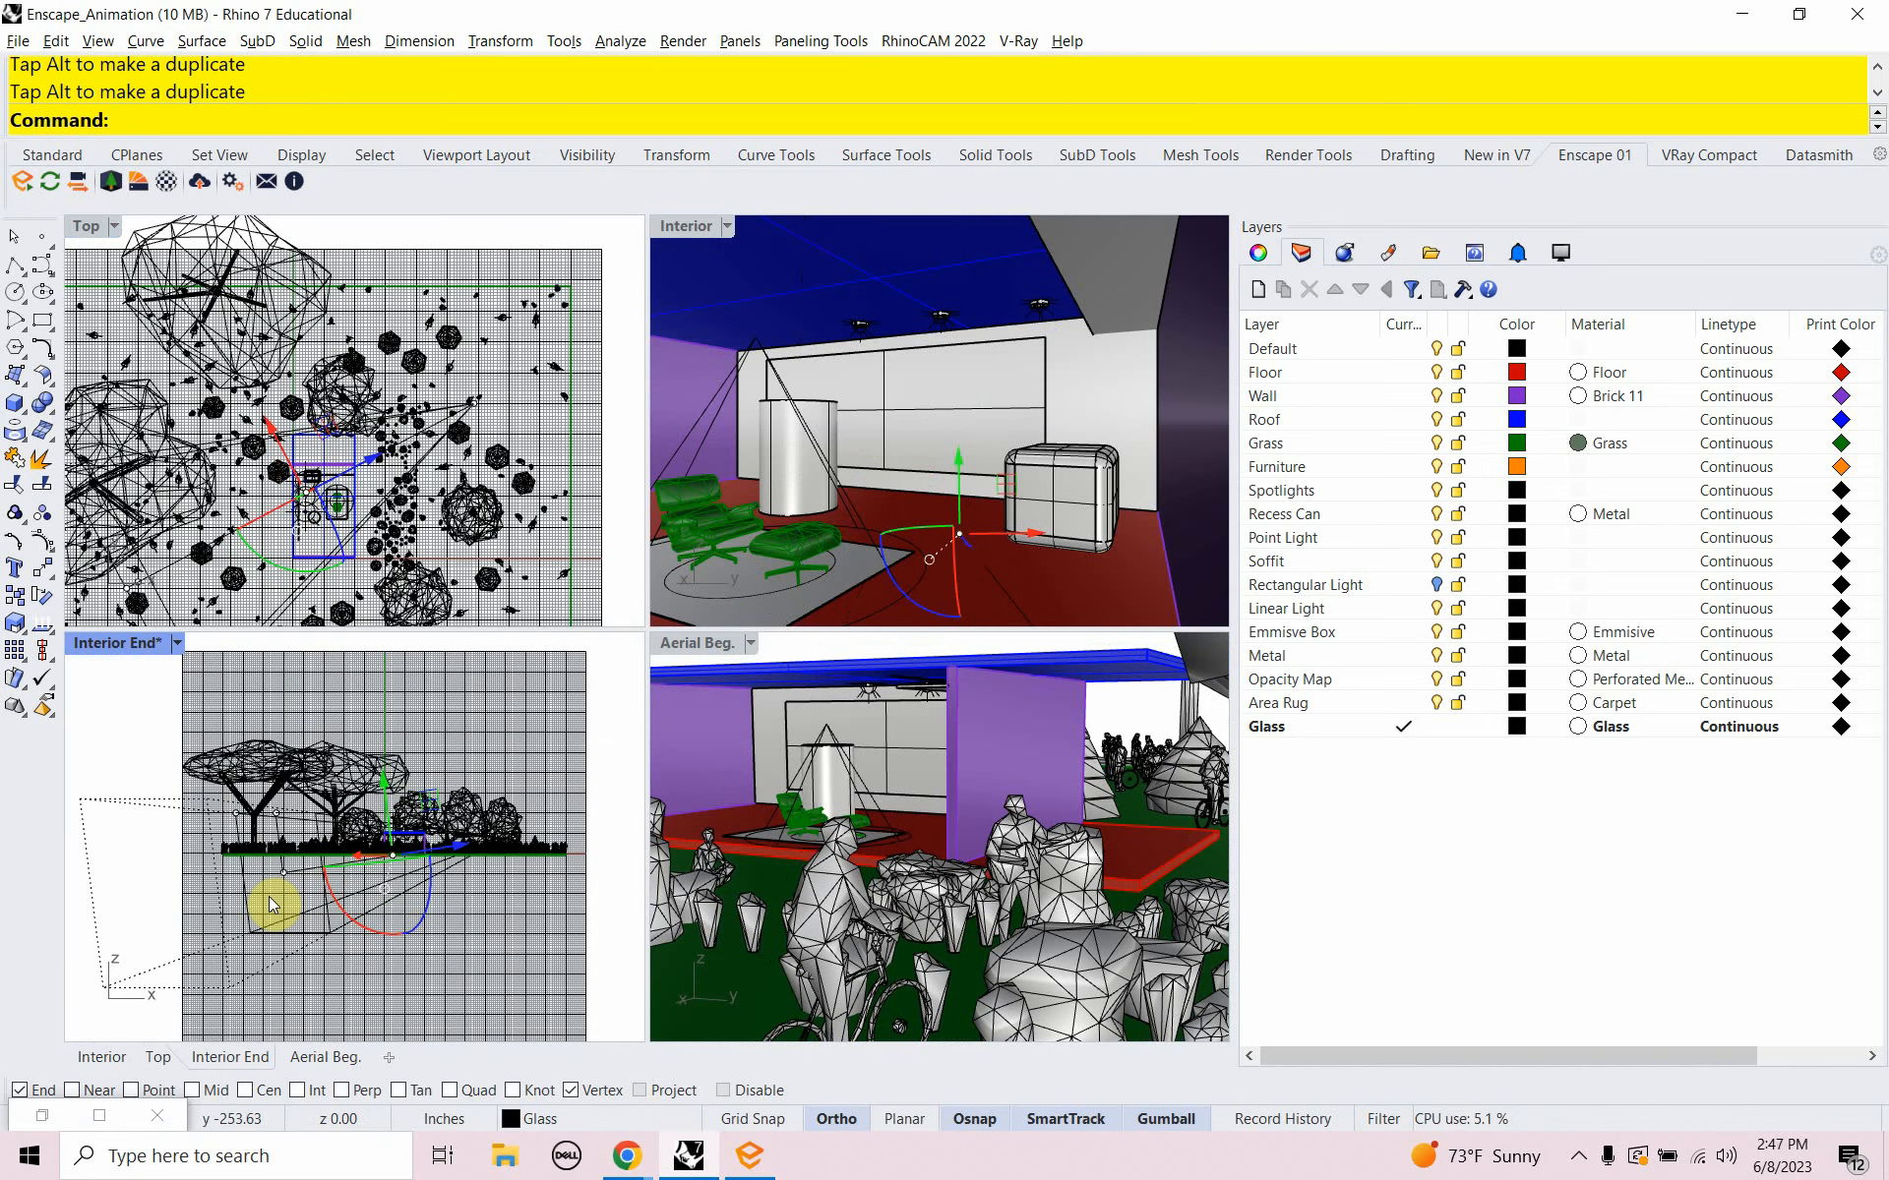
scroll(265, 897, up, 2)
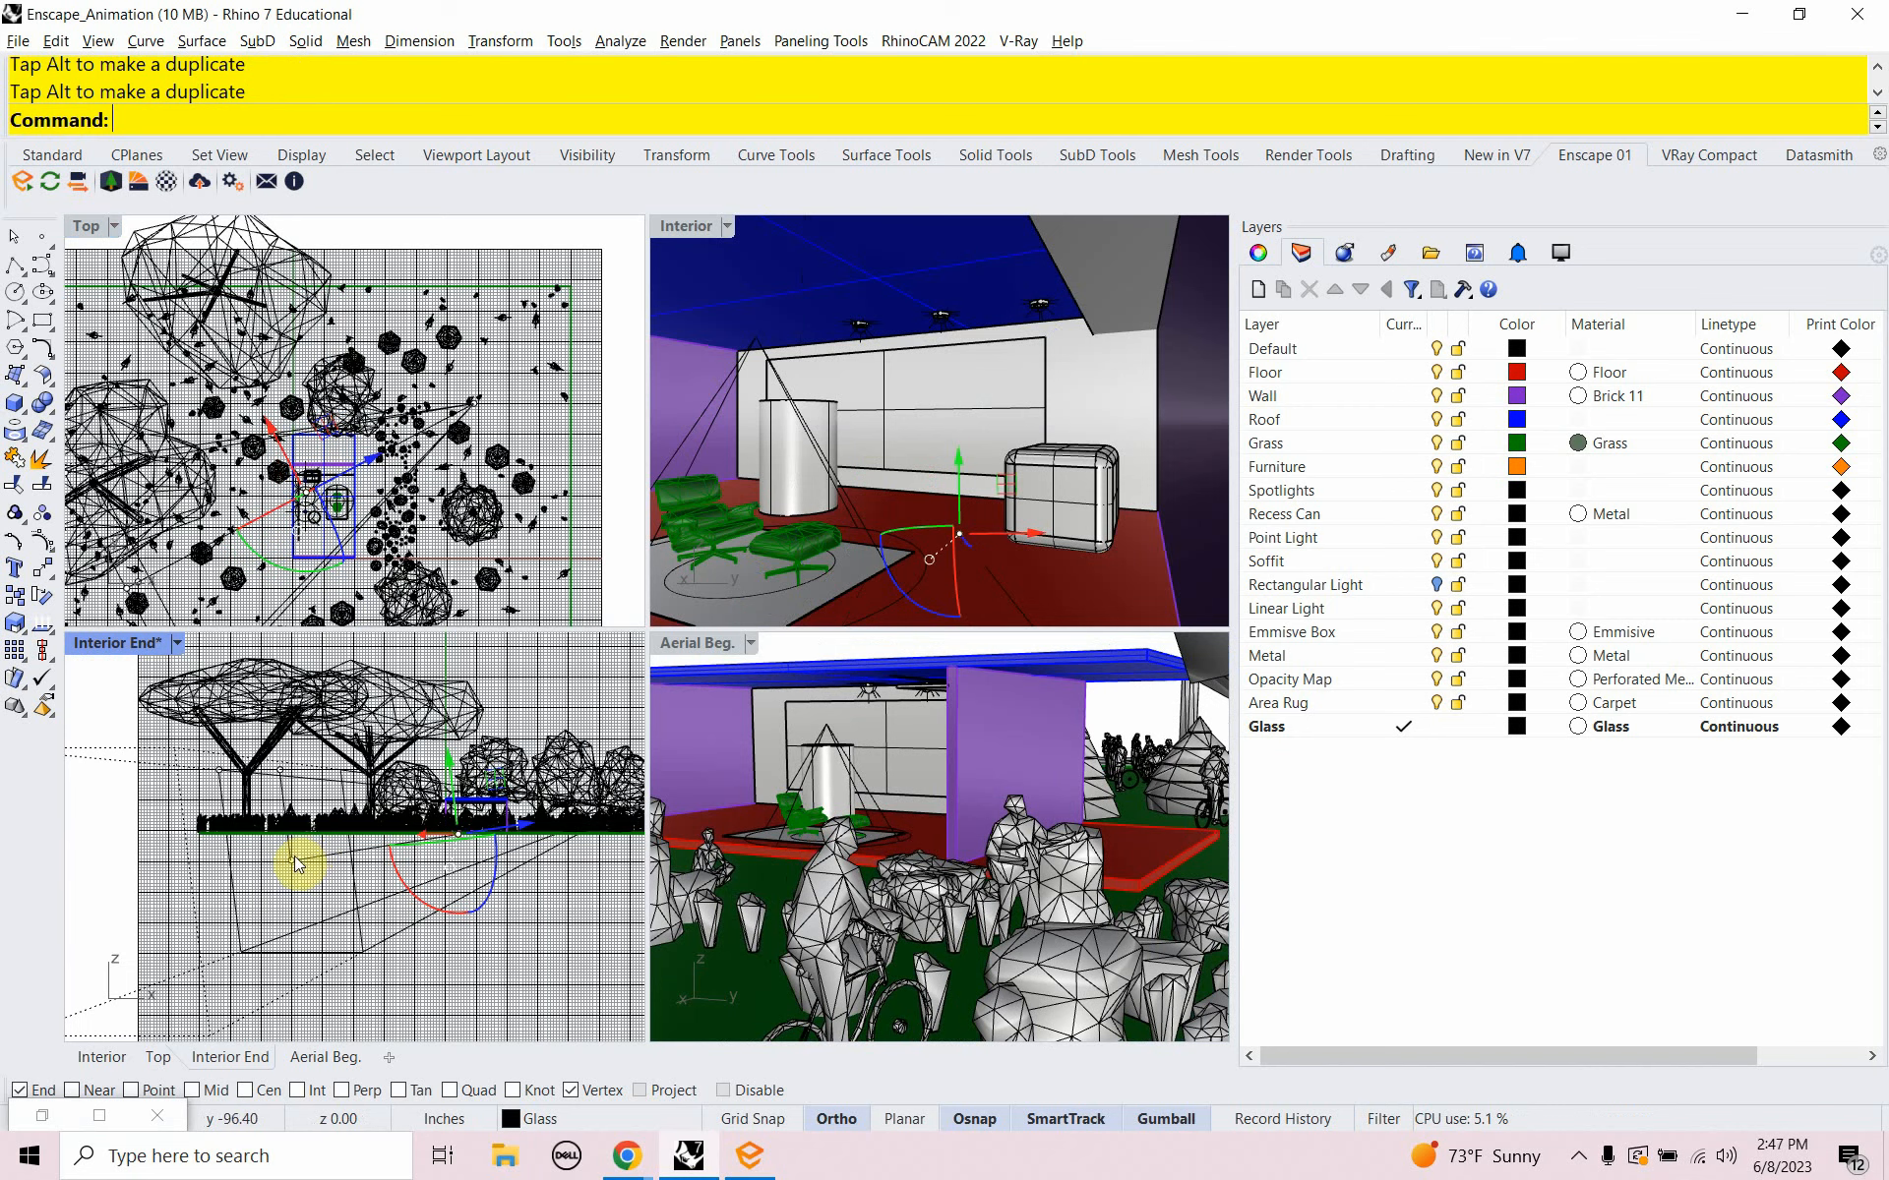
click(292, 861)
drag(291, 829, 302, 807)
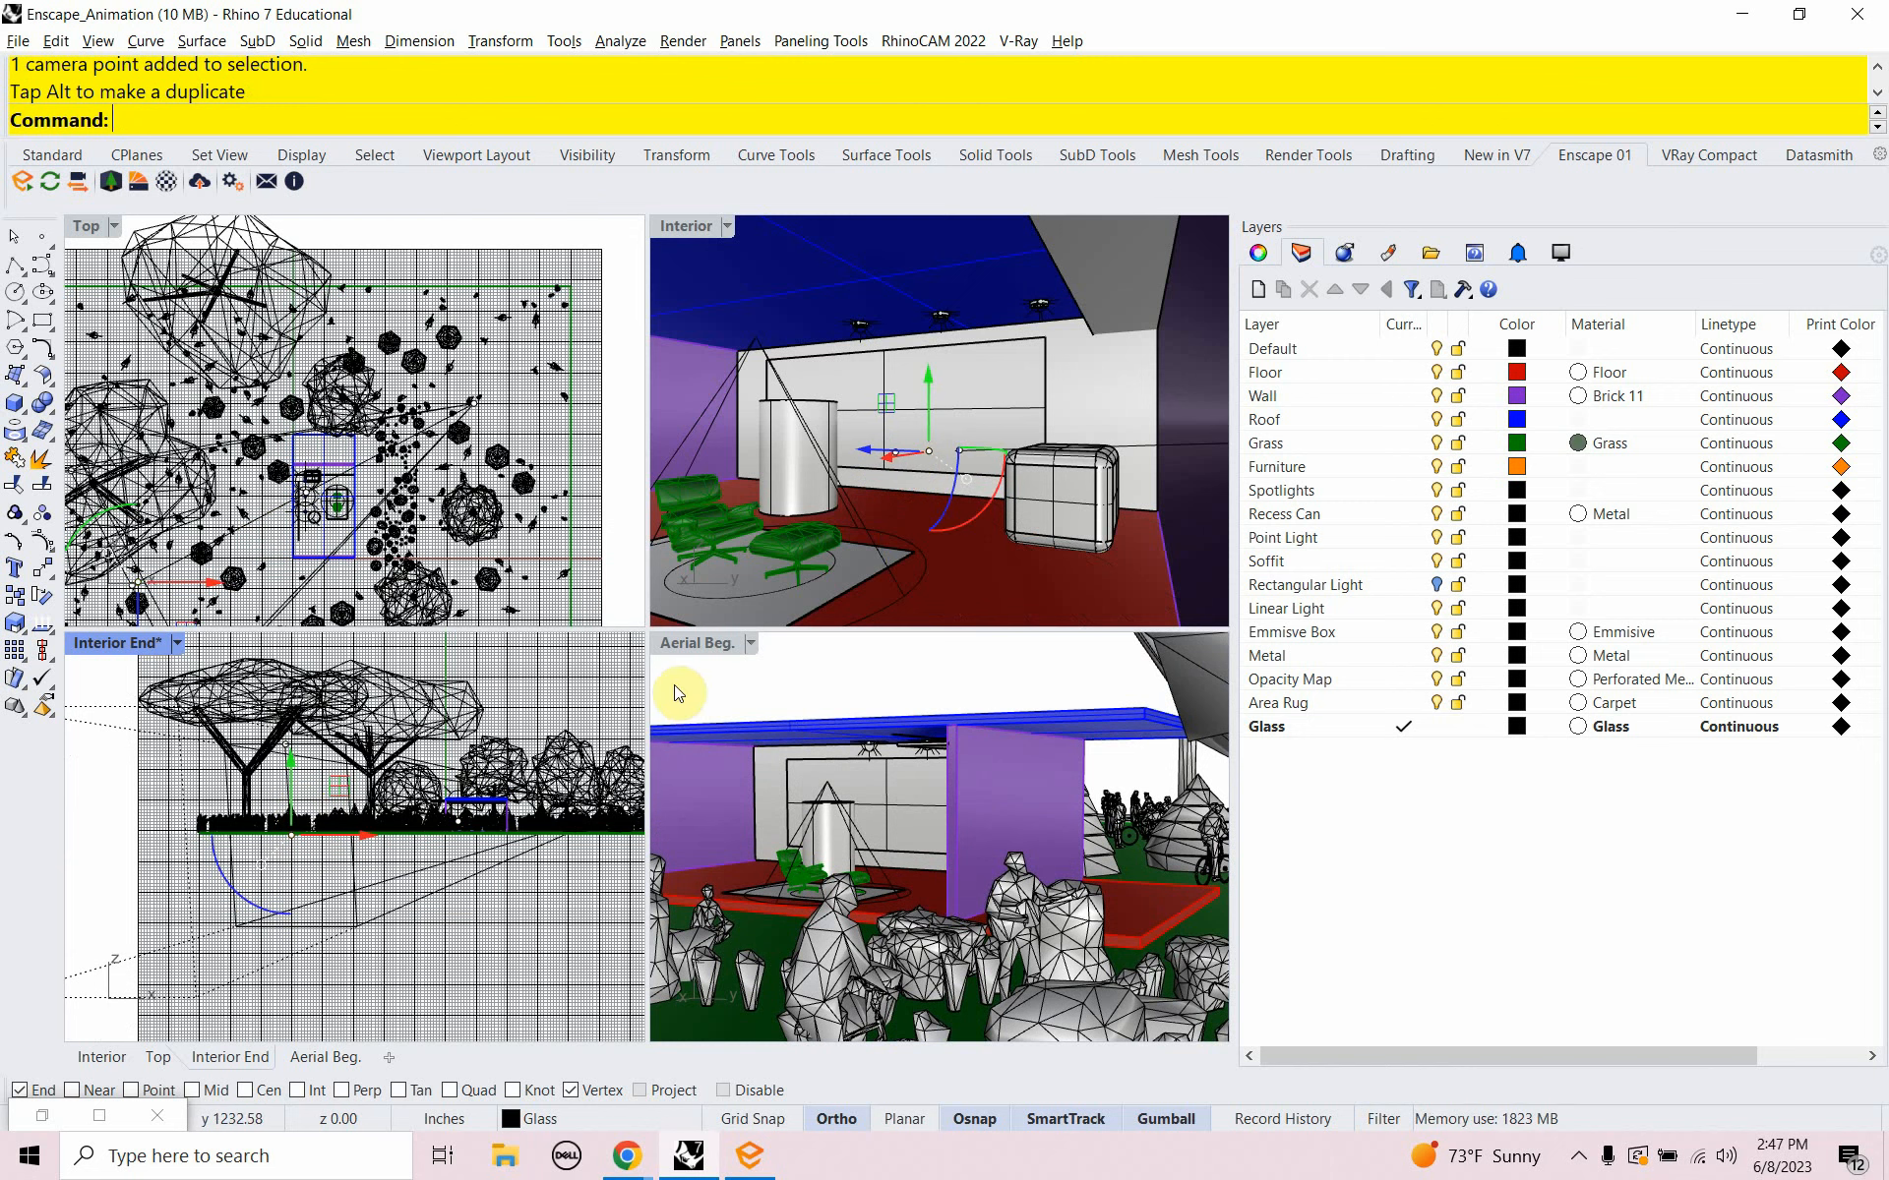
Make the Aerial Beg. viewport active and open the Named Views manager
click(716, 649)
text(NamedView)
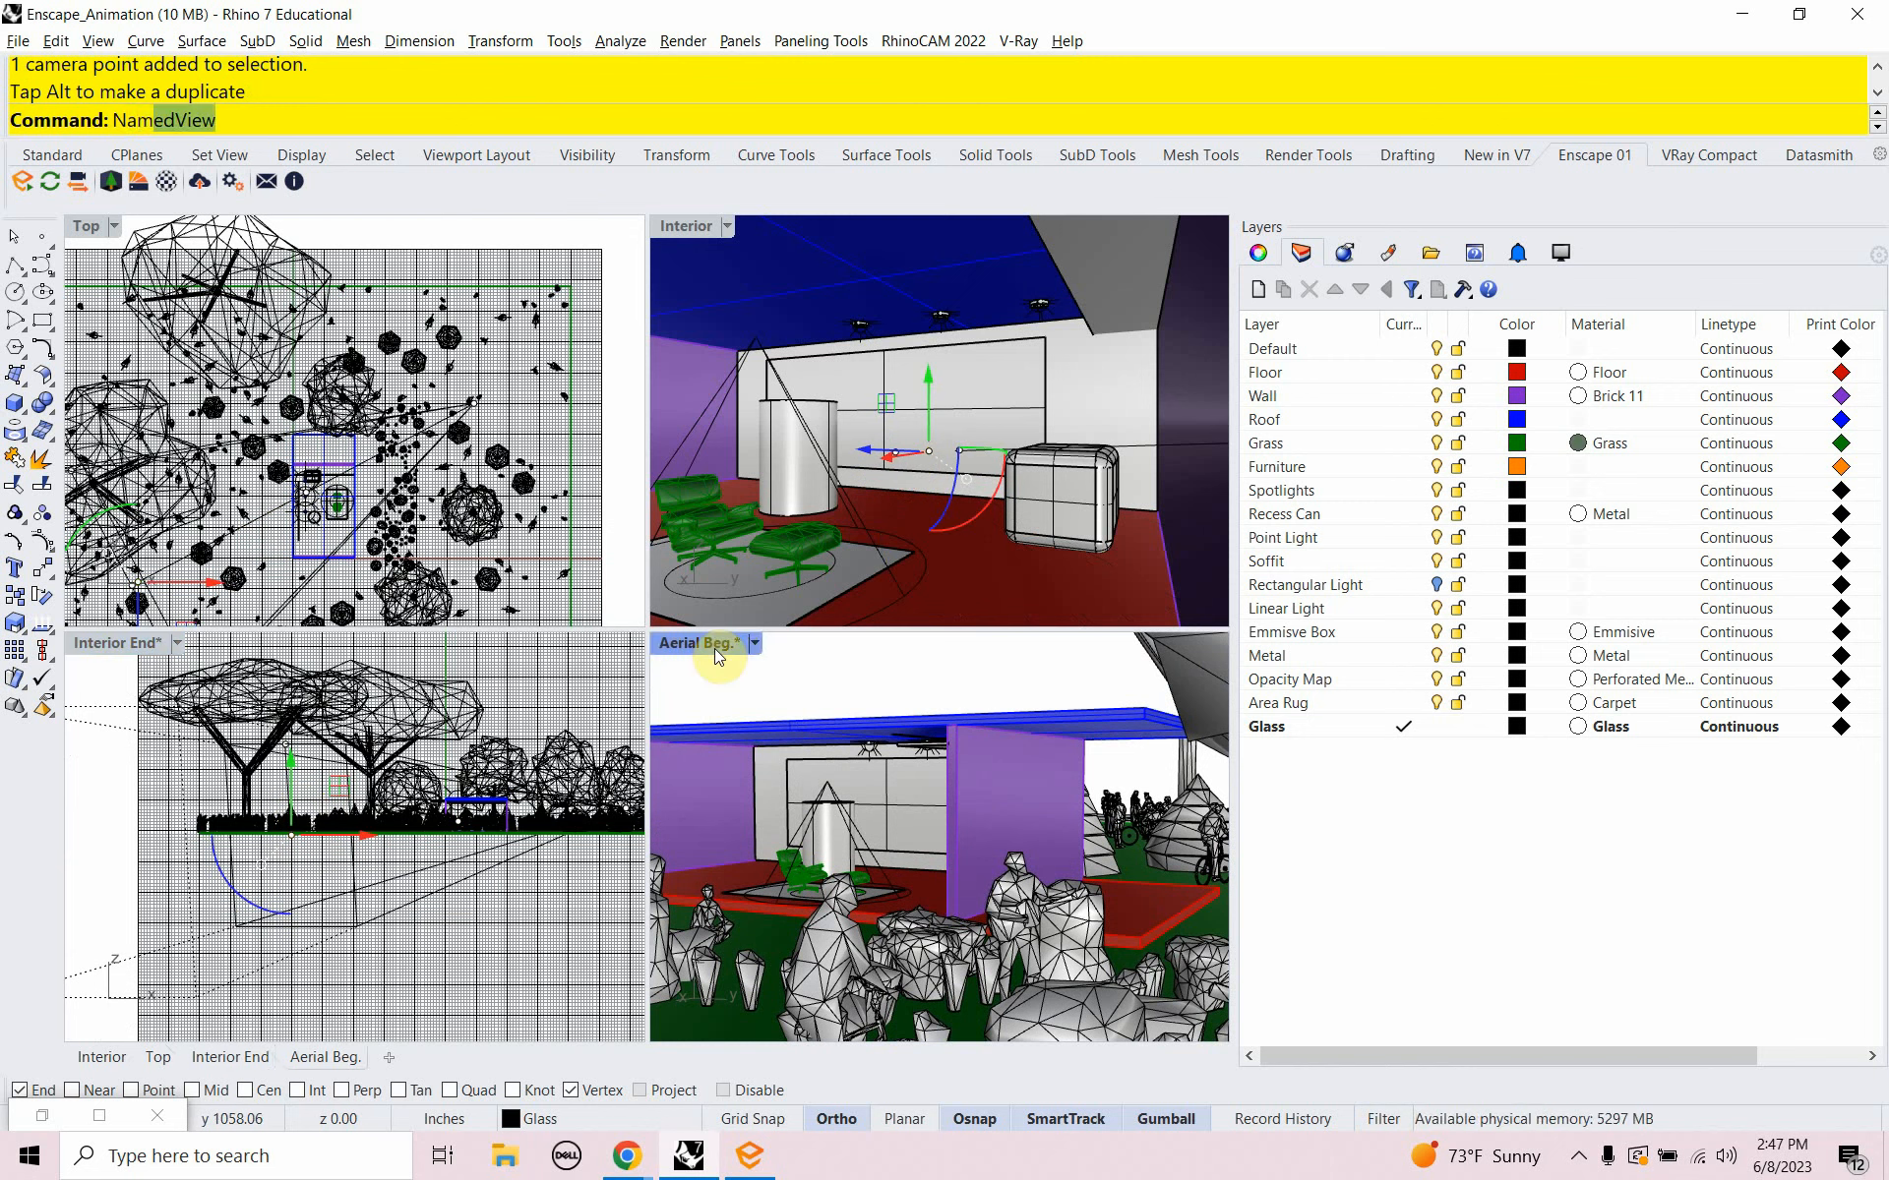
key(Return)
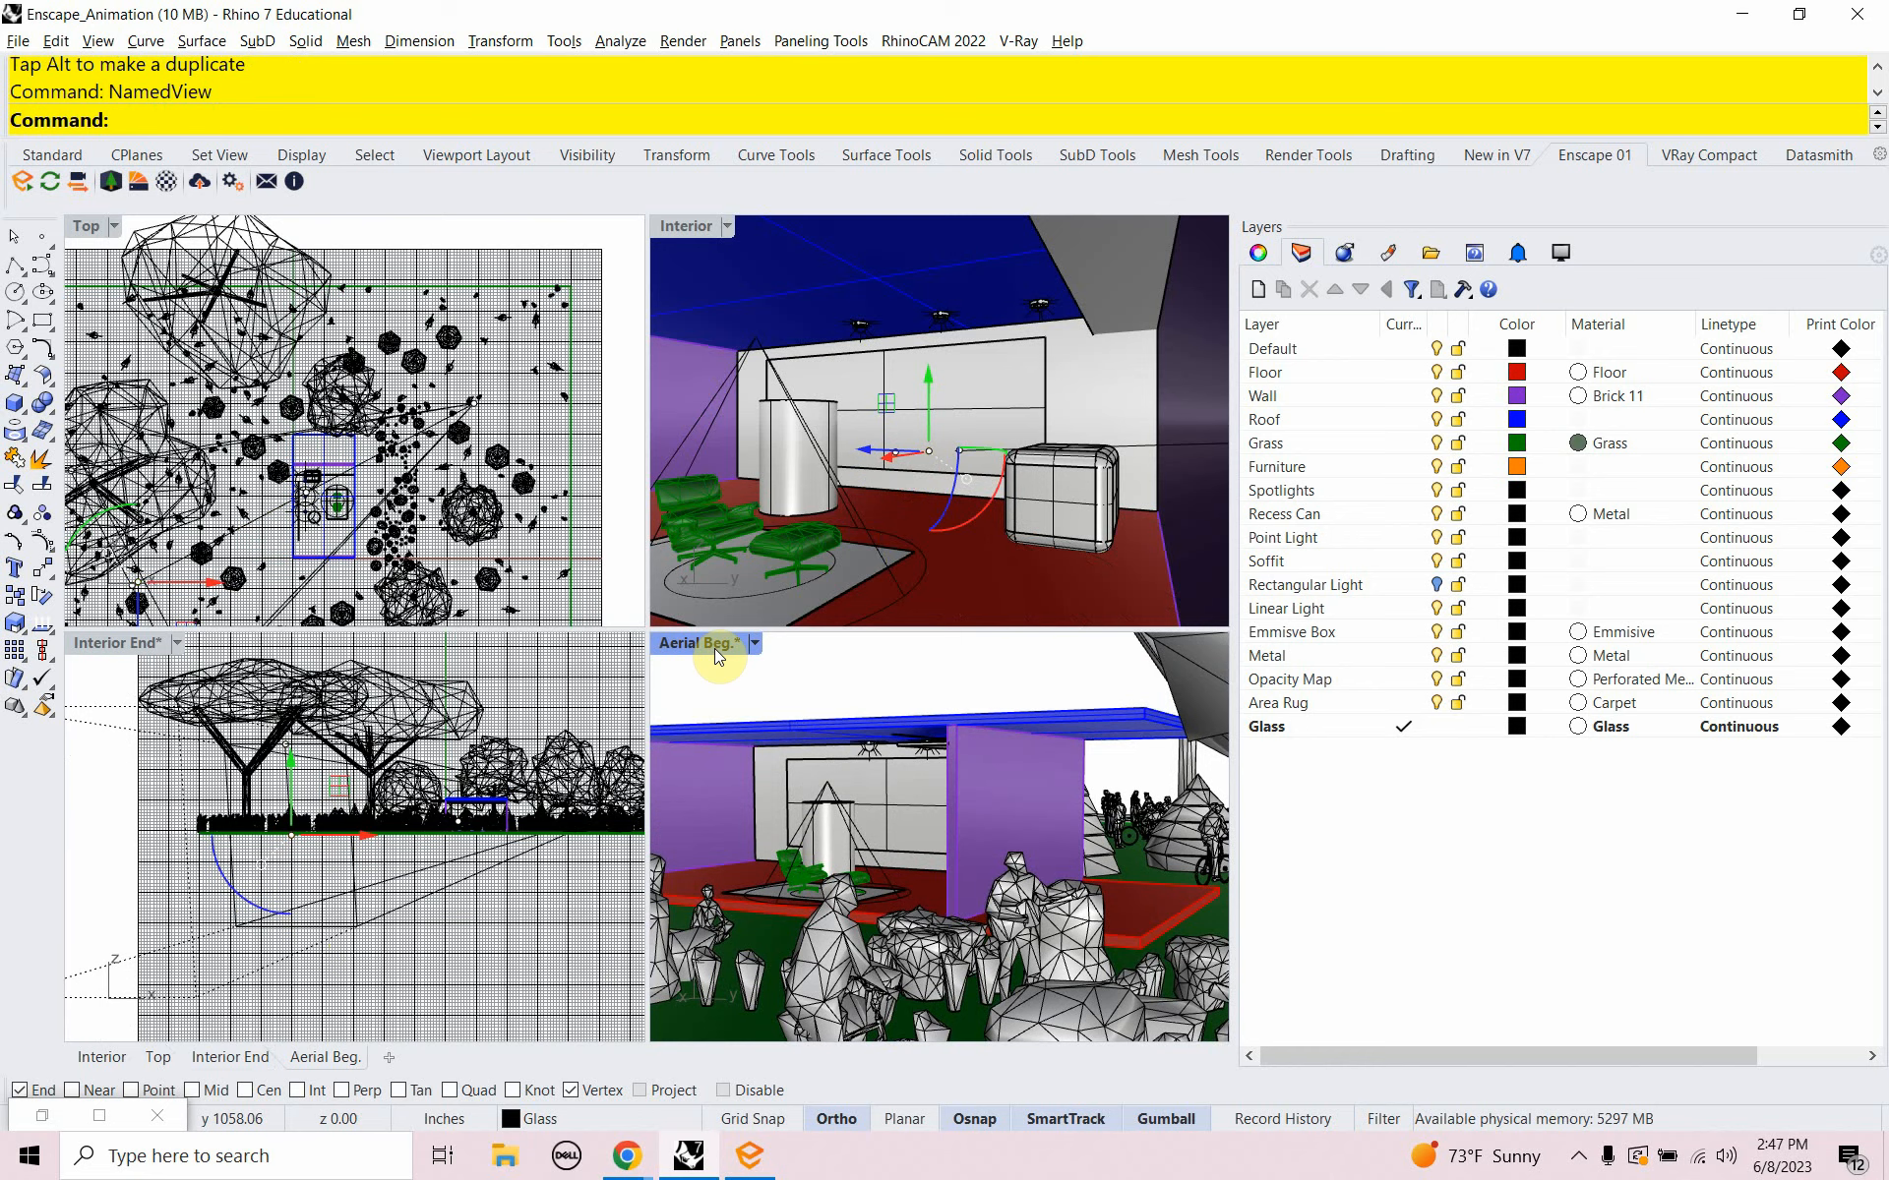
key(alt+Tab)
key(alt+Tab)
key(alt+Tab)
key(alt+Tab)
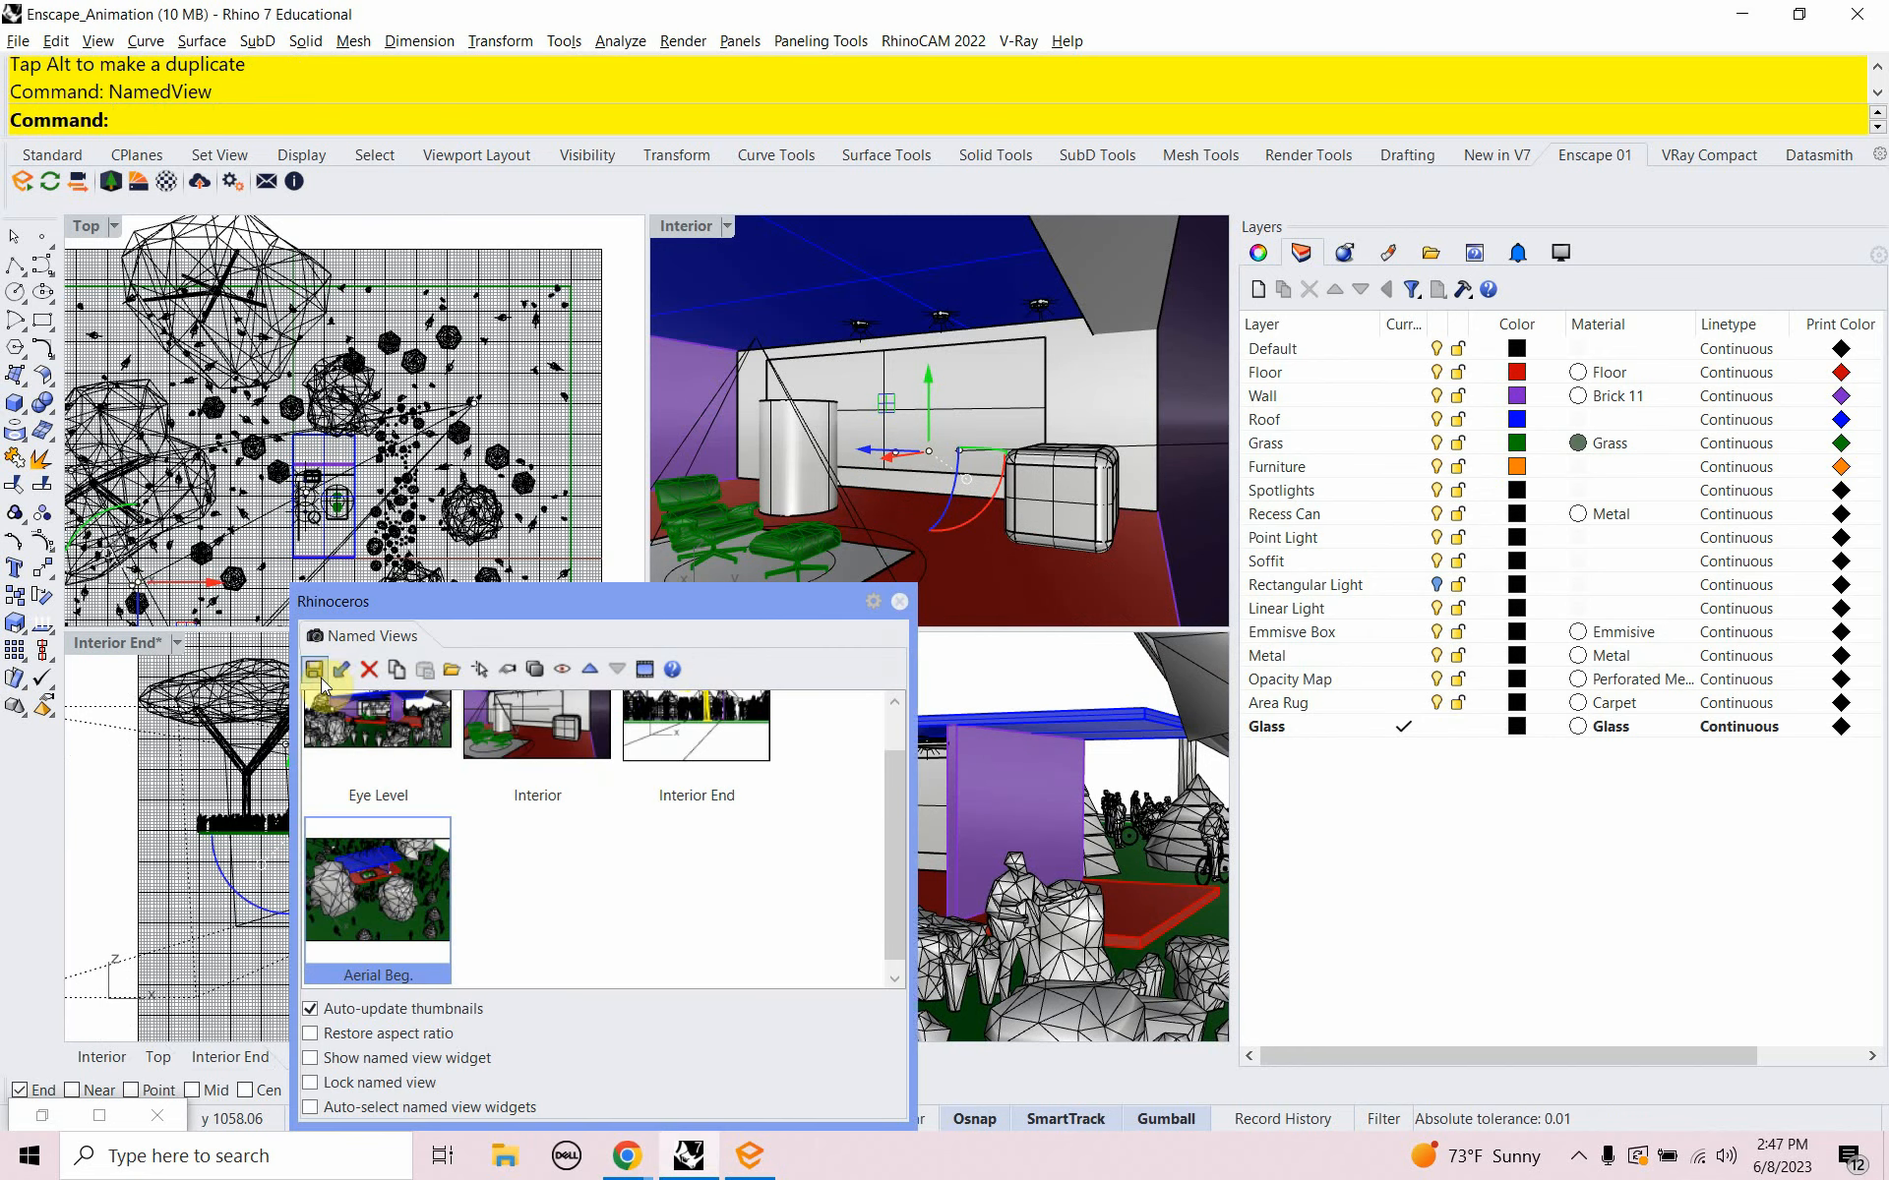
Save the current viewport as a named view called Aerial End and close the Named Views manager
click(316, 674)
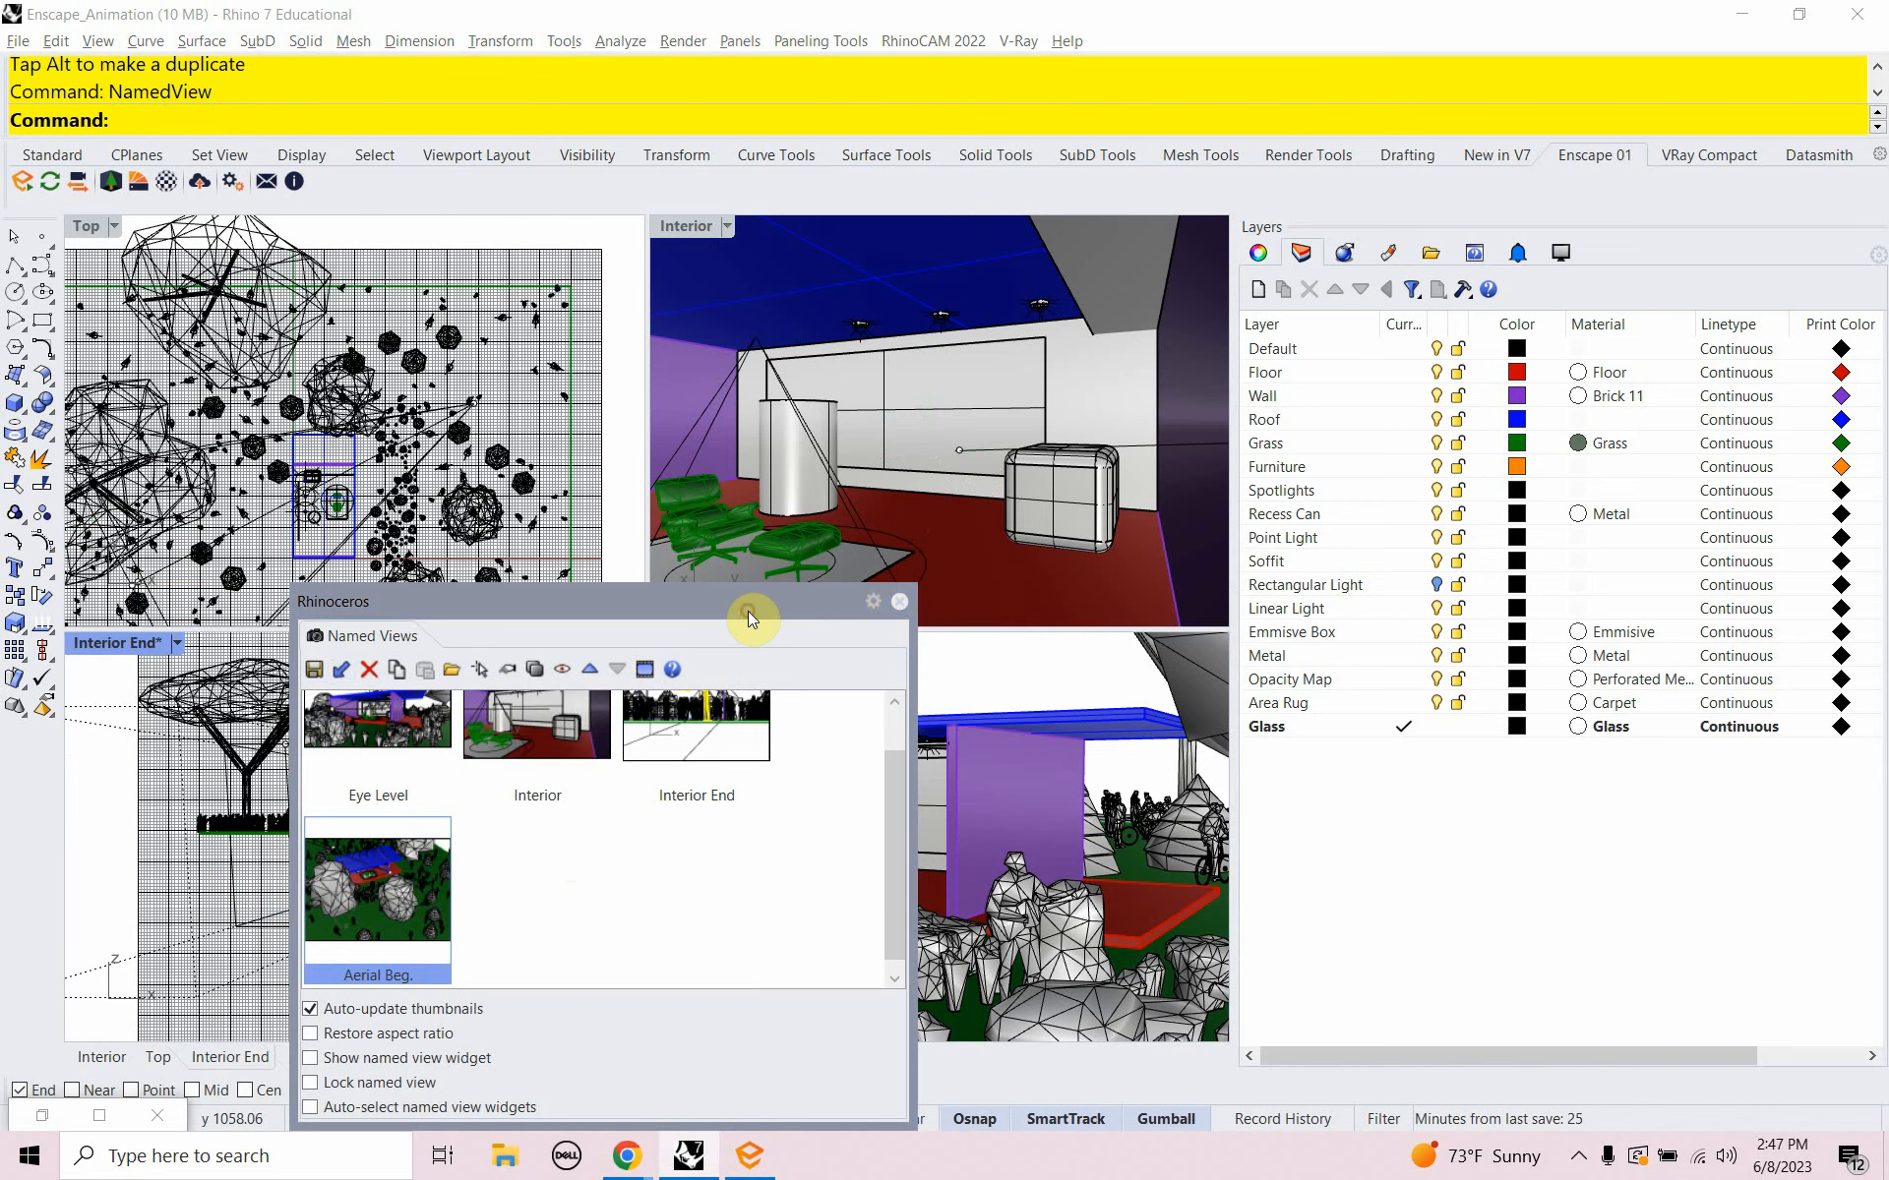
key(alt+Tab)
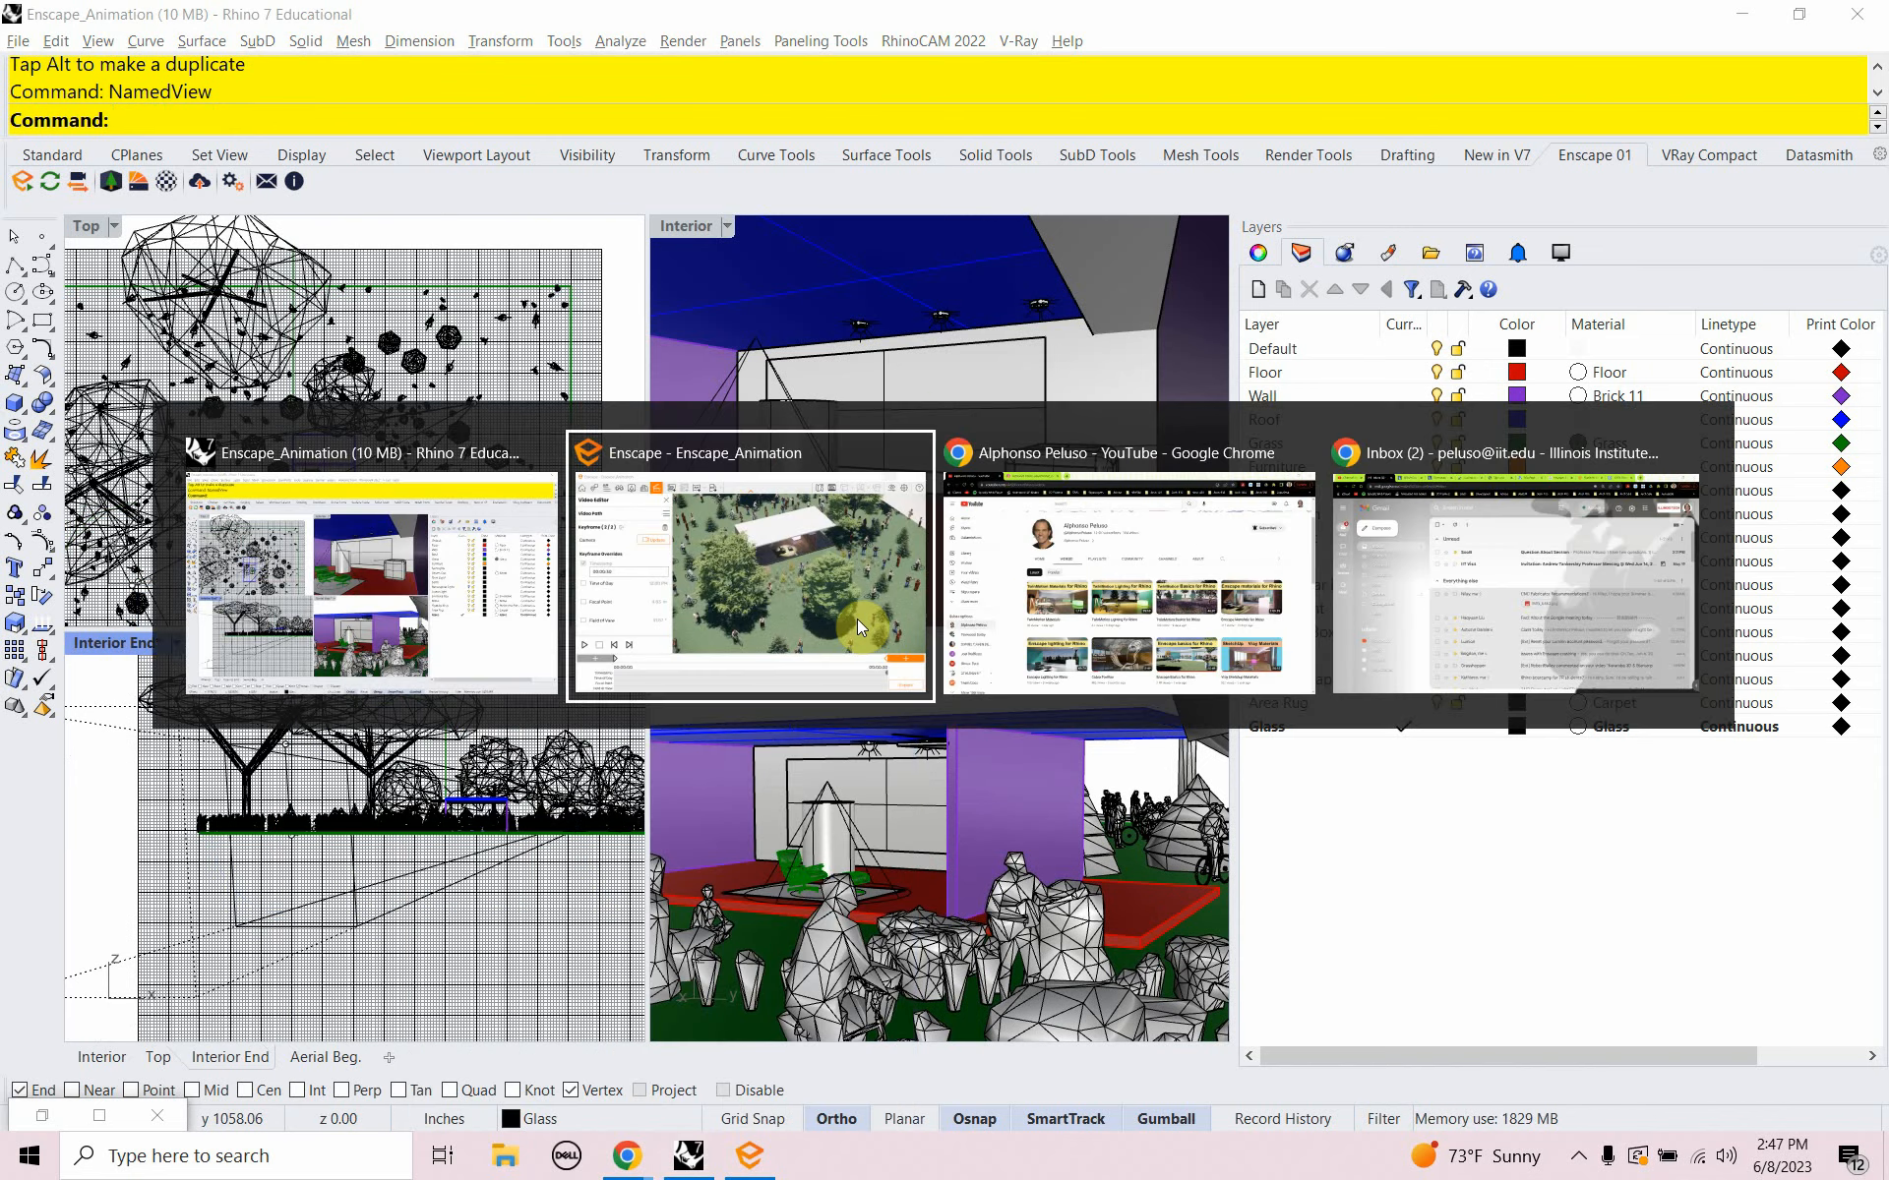
key(alt+Tab)
key(alt+Tab)
key(alt+Tab)
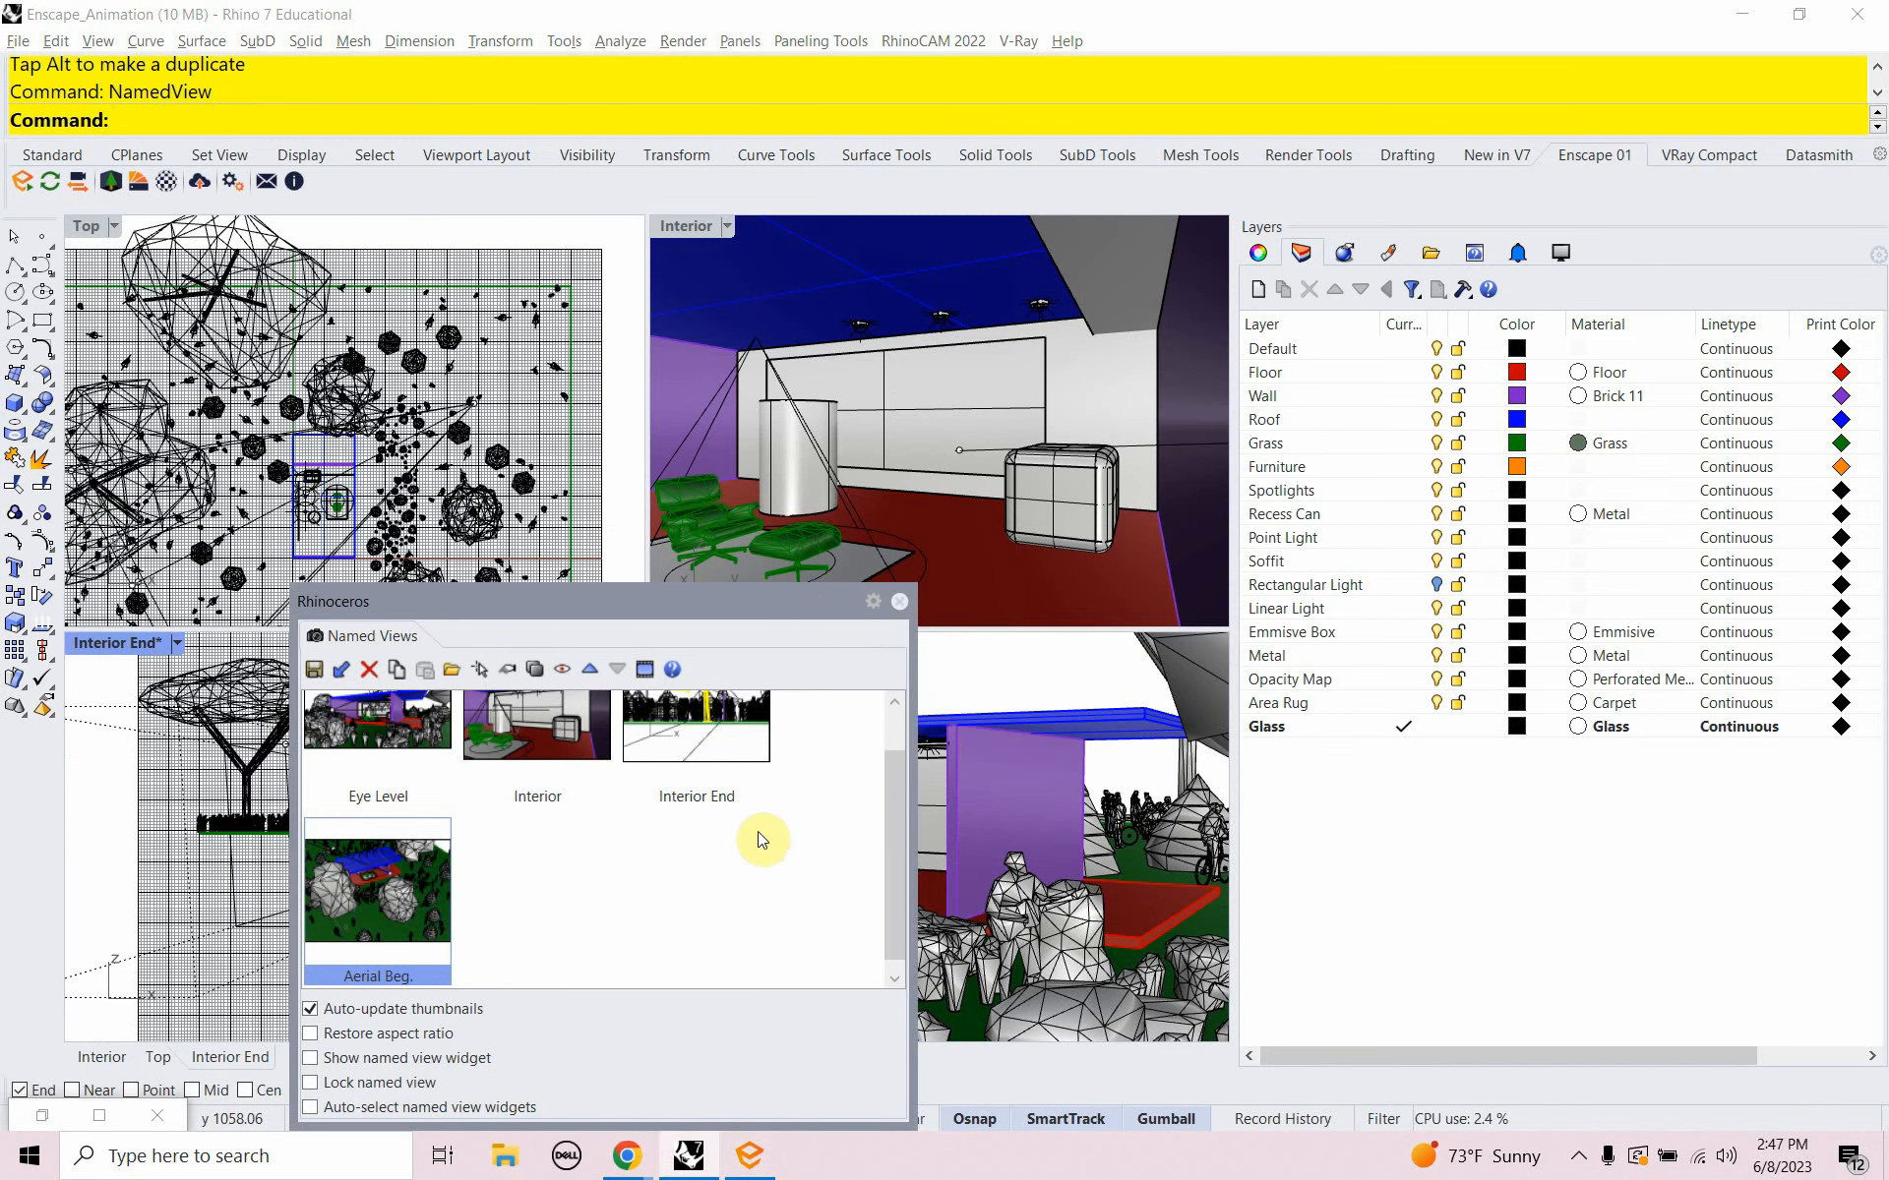
click(764, 1153)
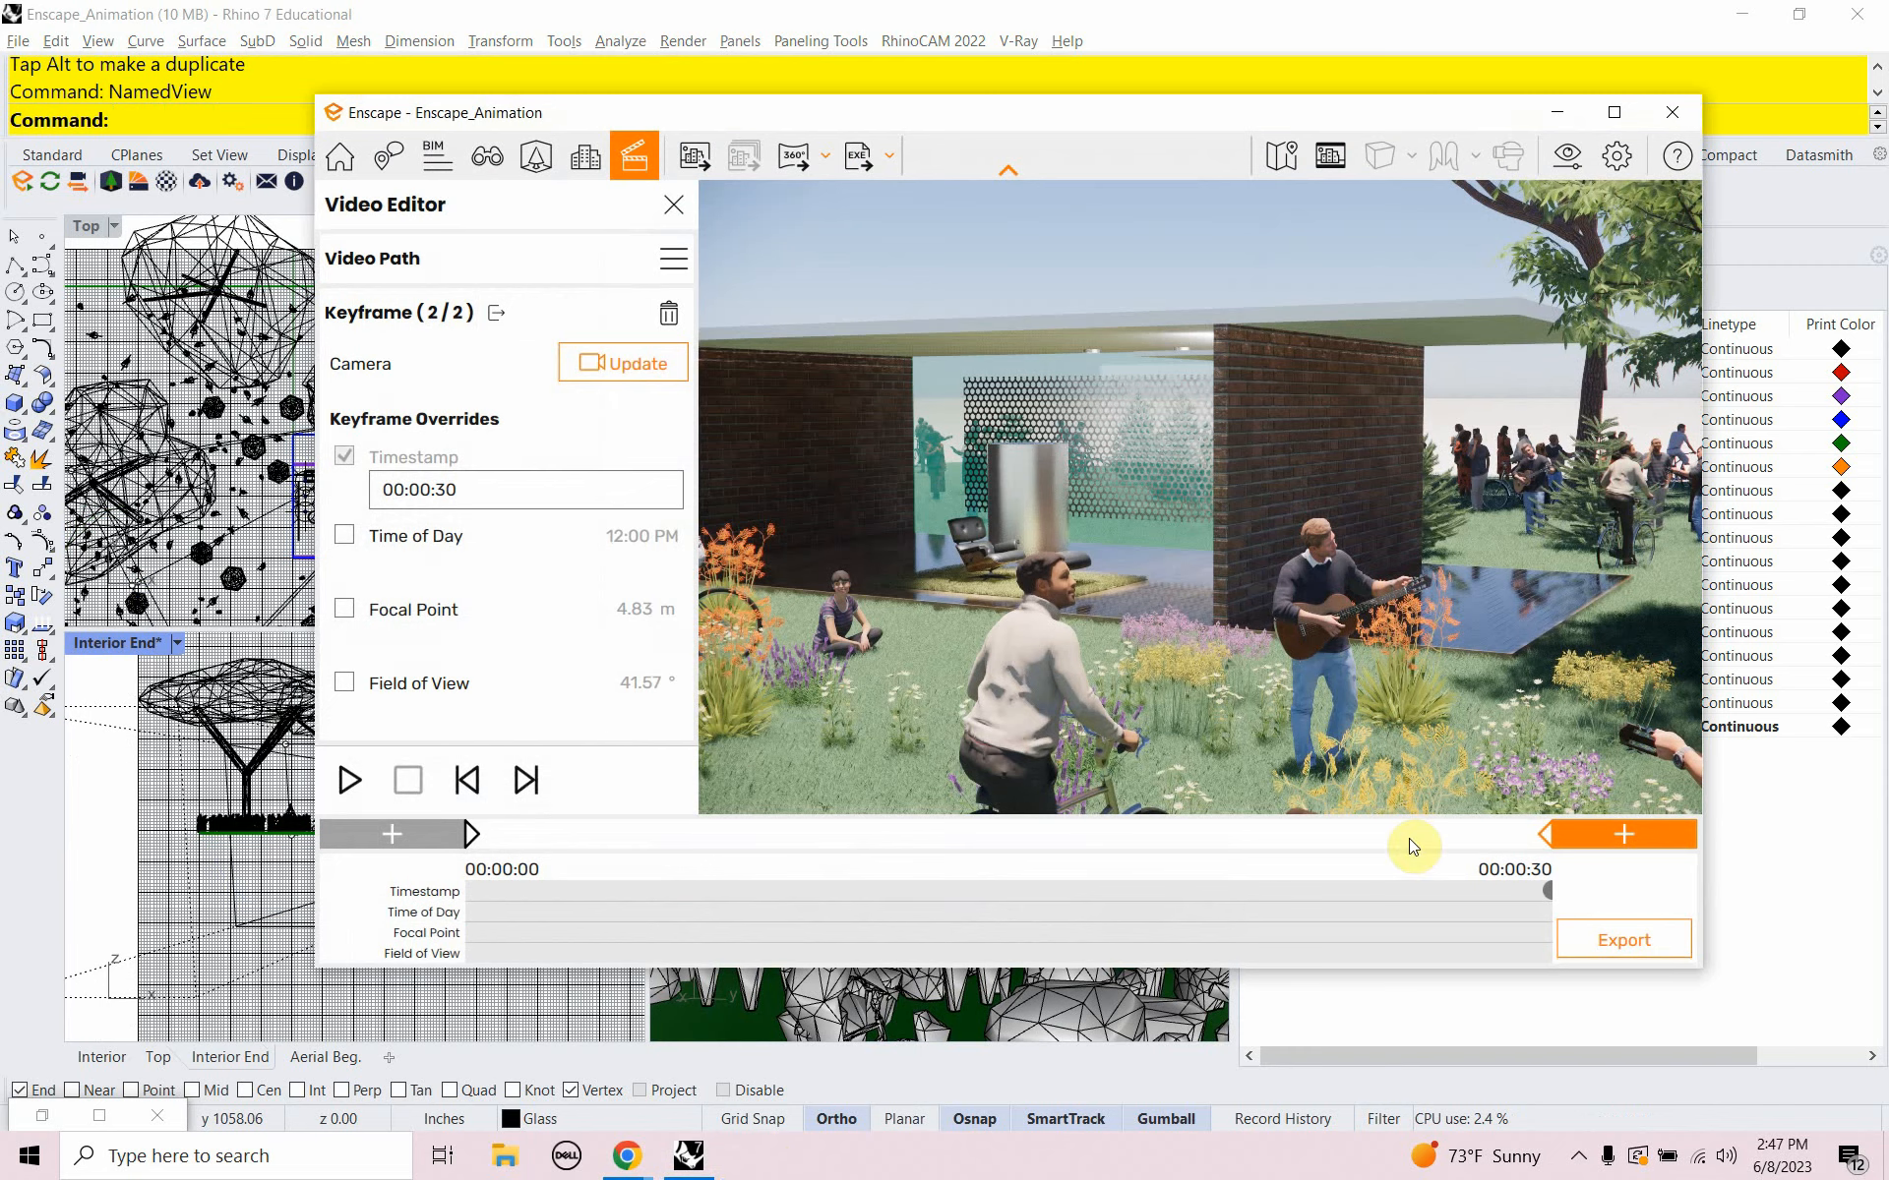
click(1556, 111)
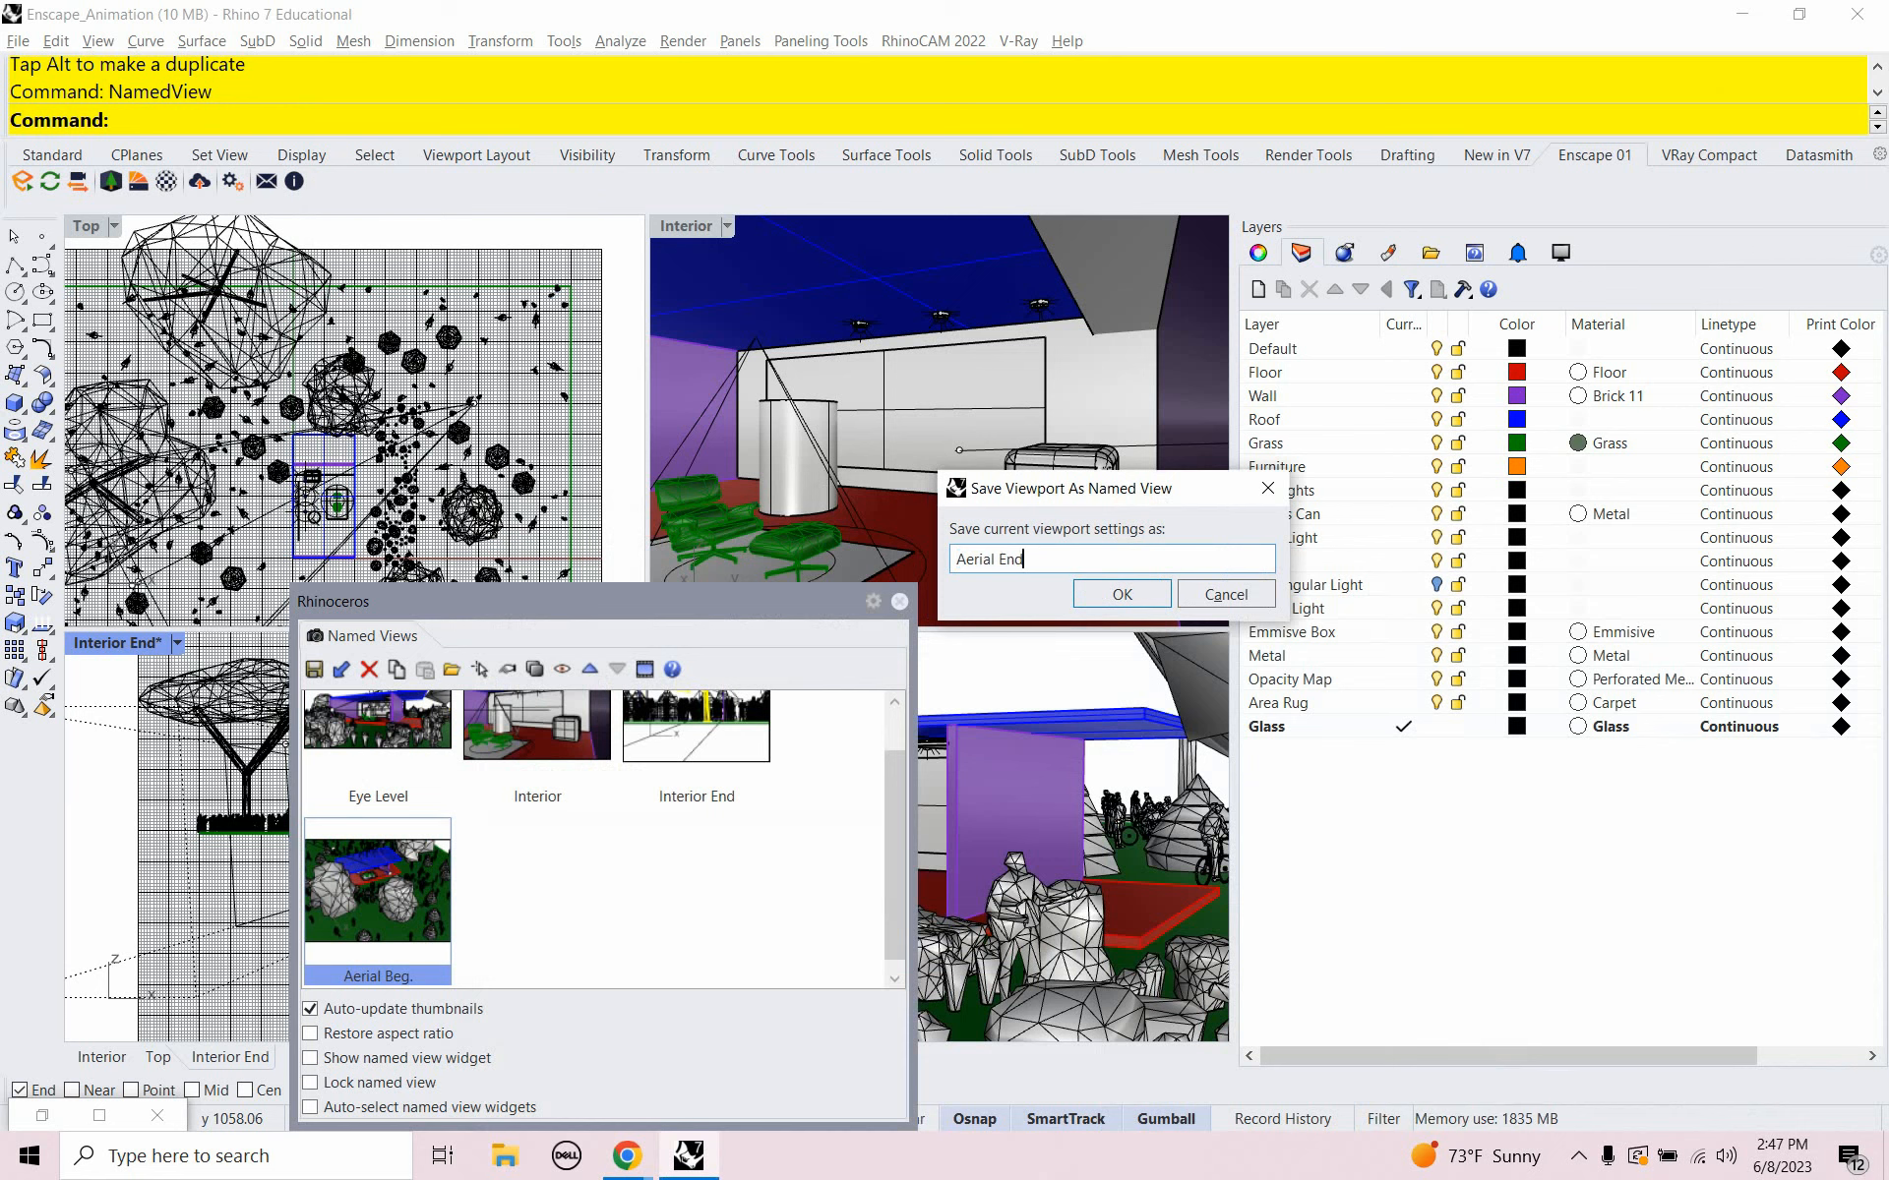
click(1119, 596)
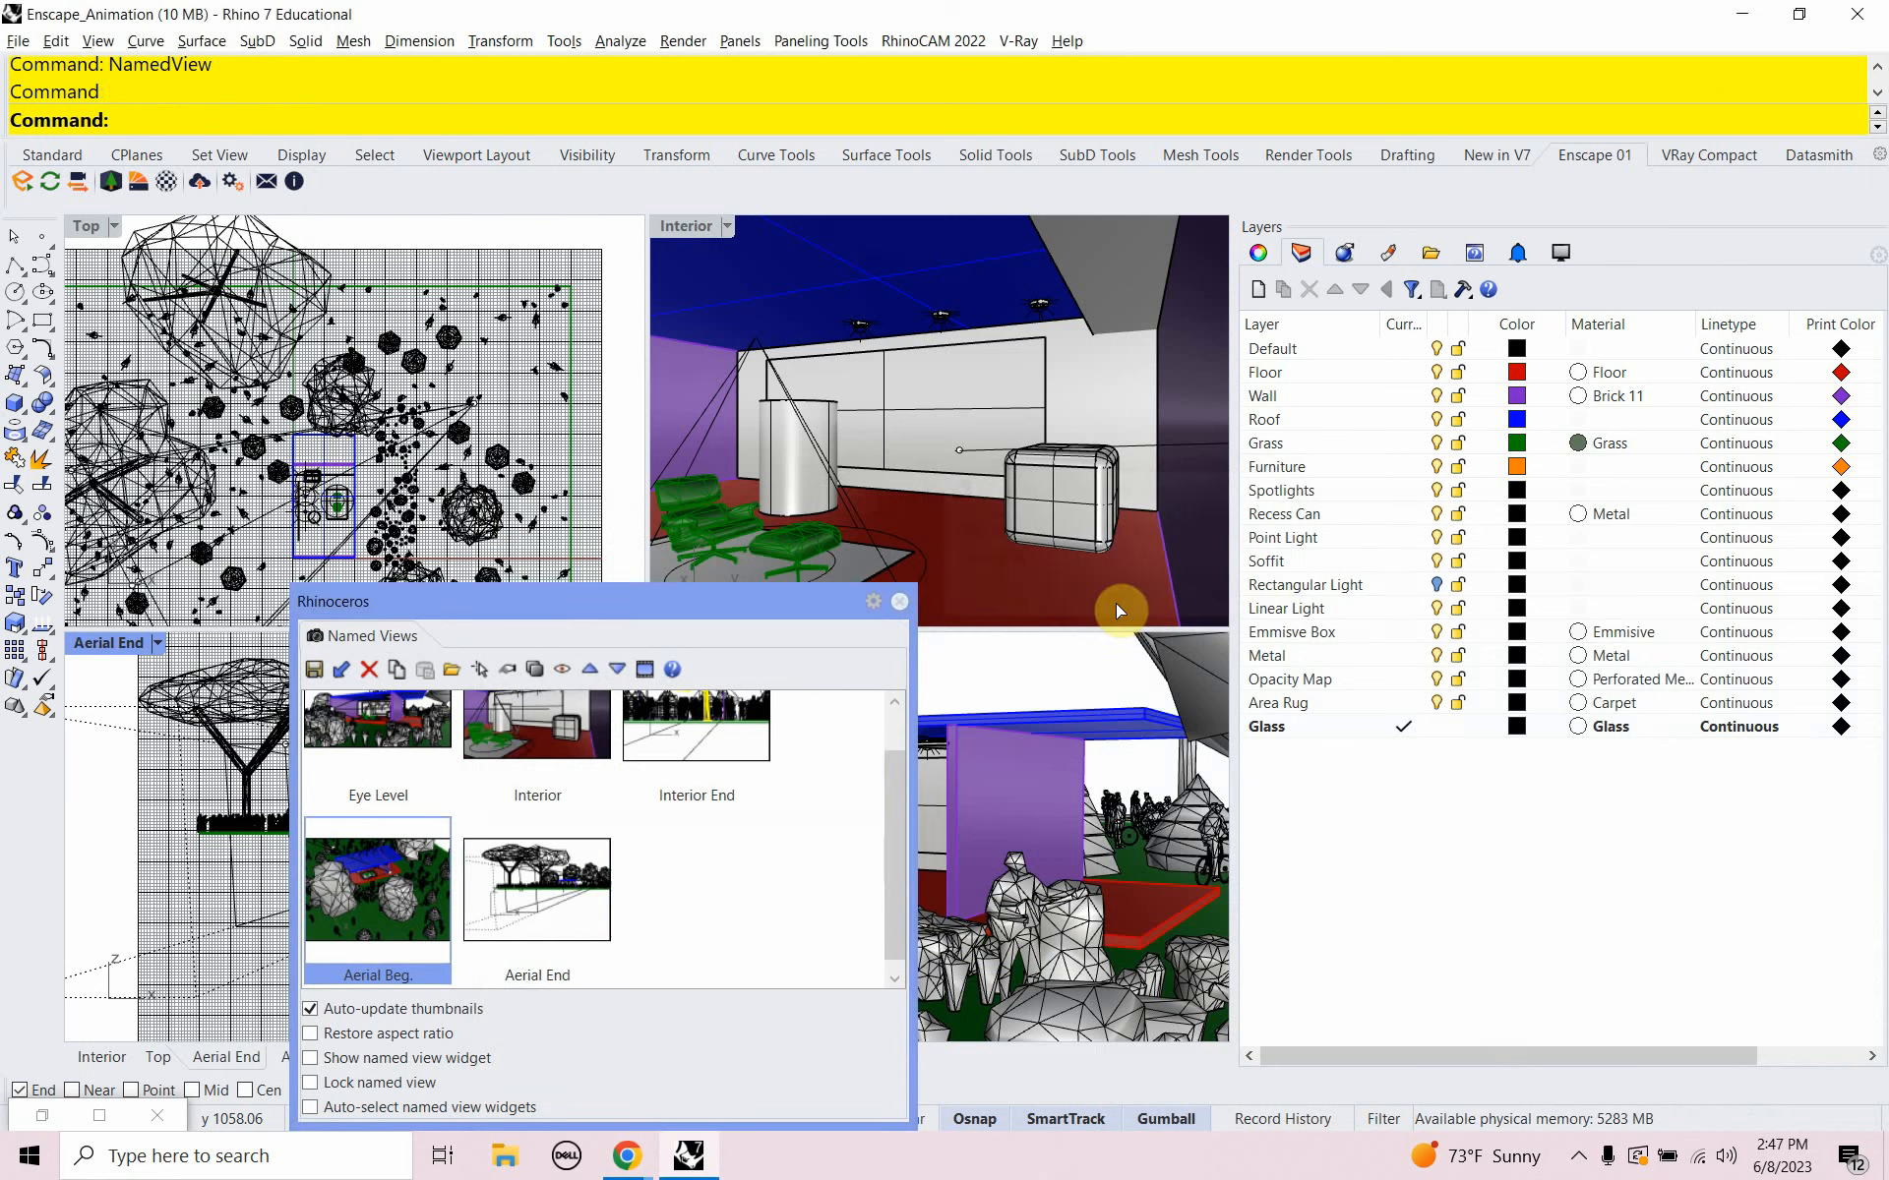
click(898, 602)
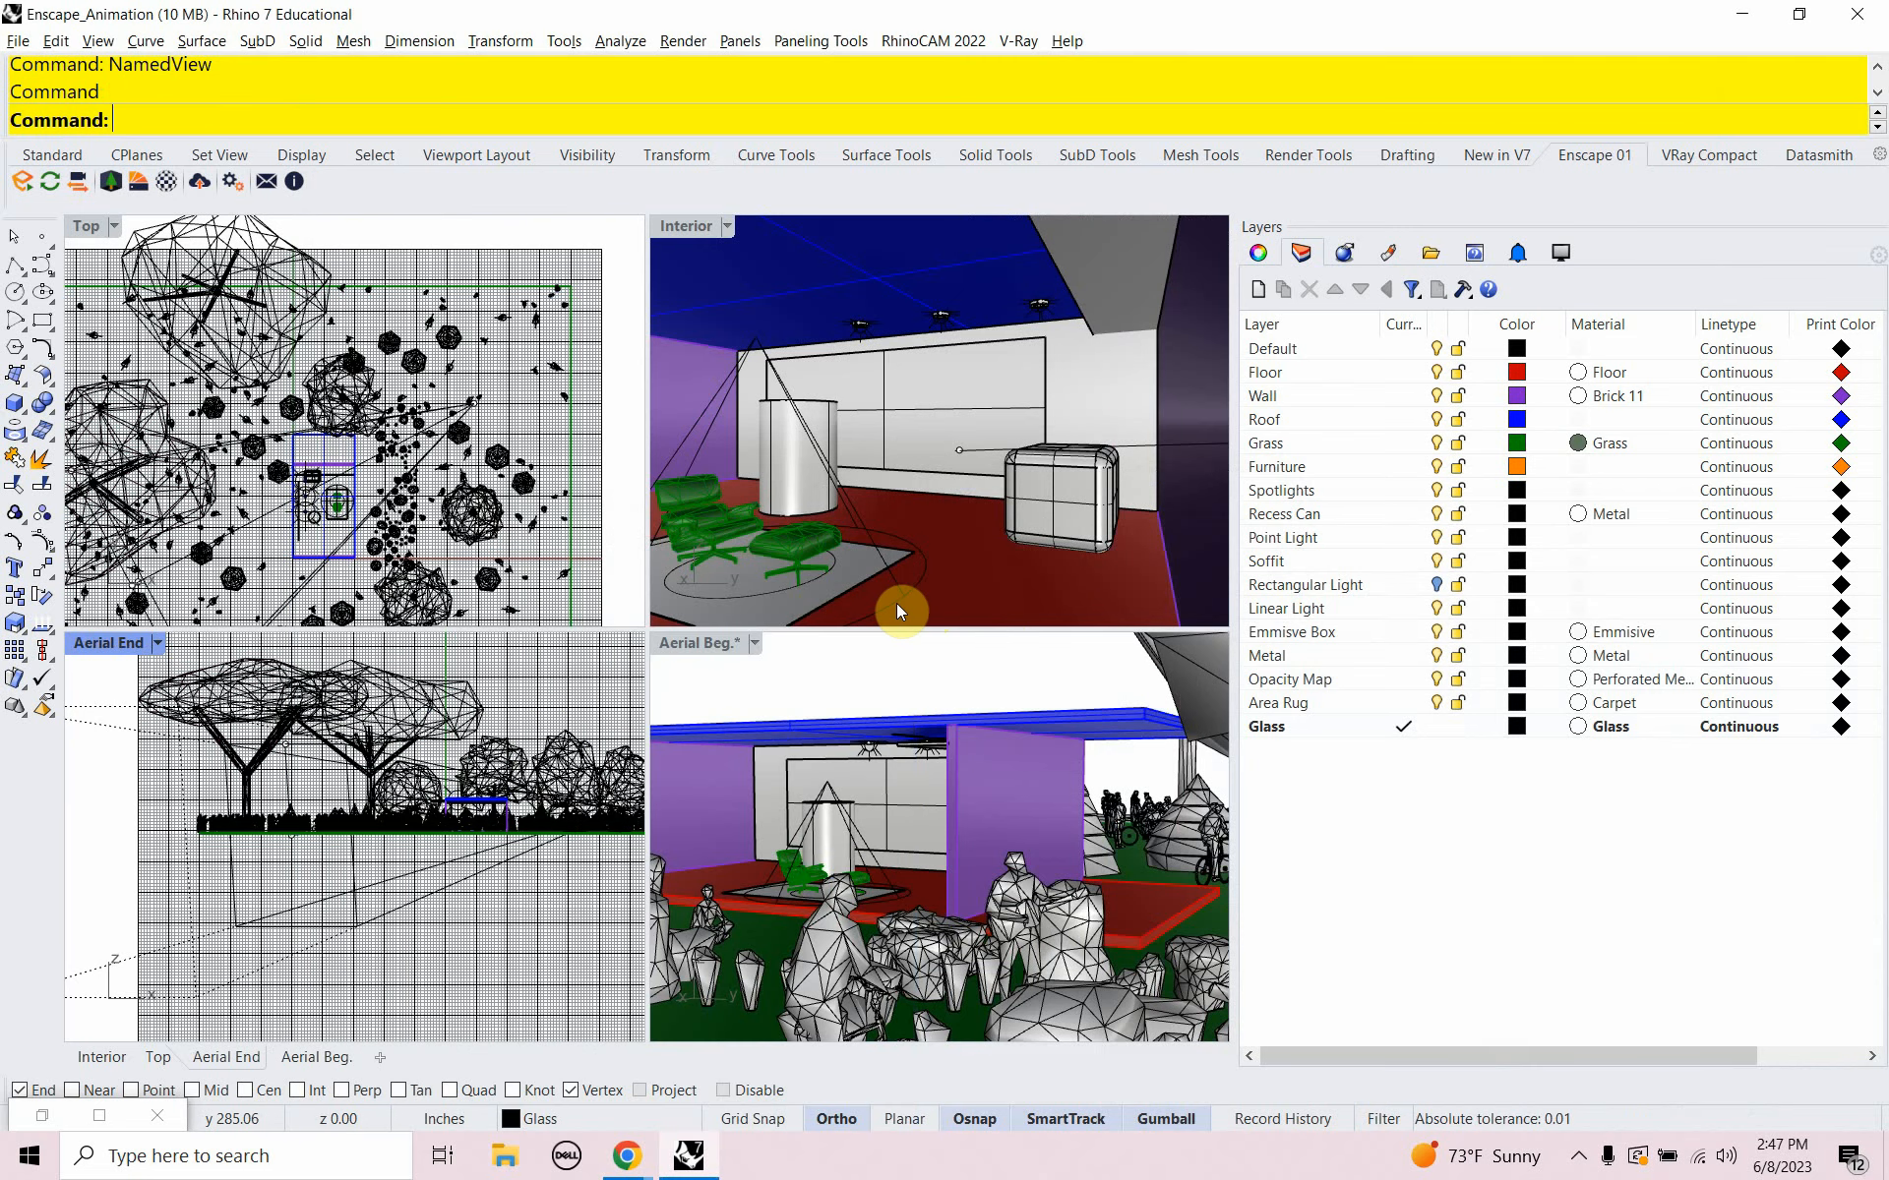
Try restoring the Aerial End named view in the Aerial Beg. viewport, and undo that view change
click(754, 644)
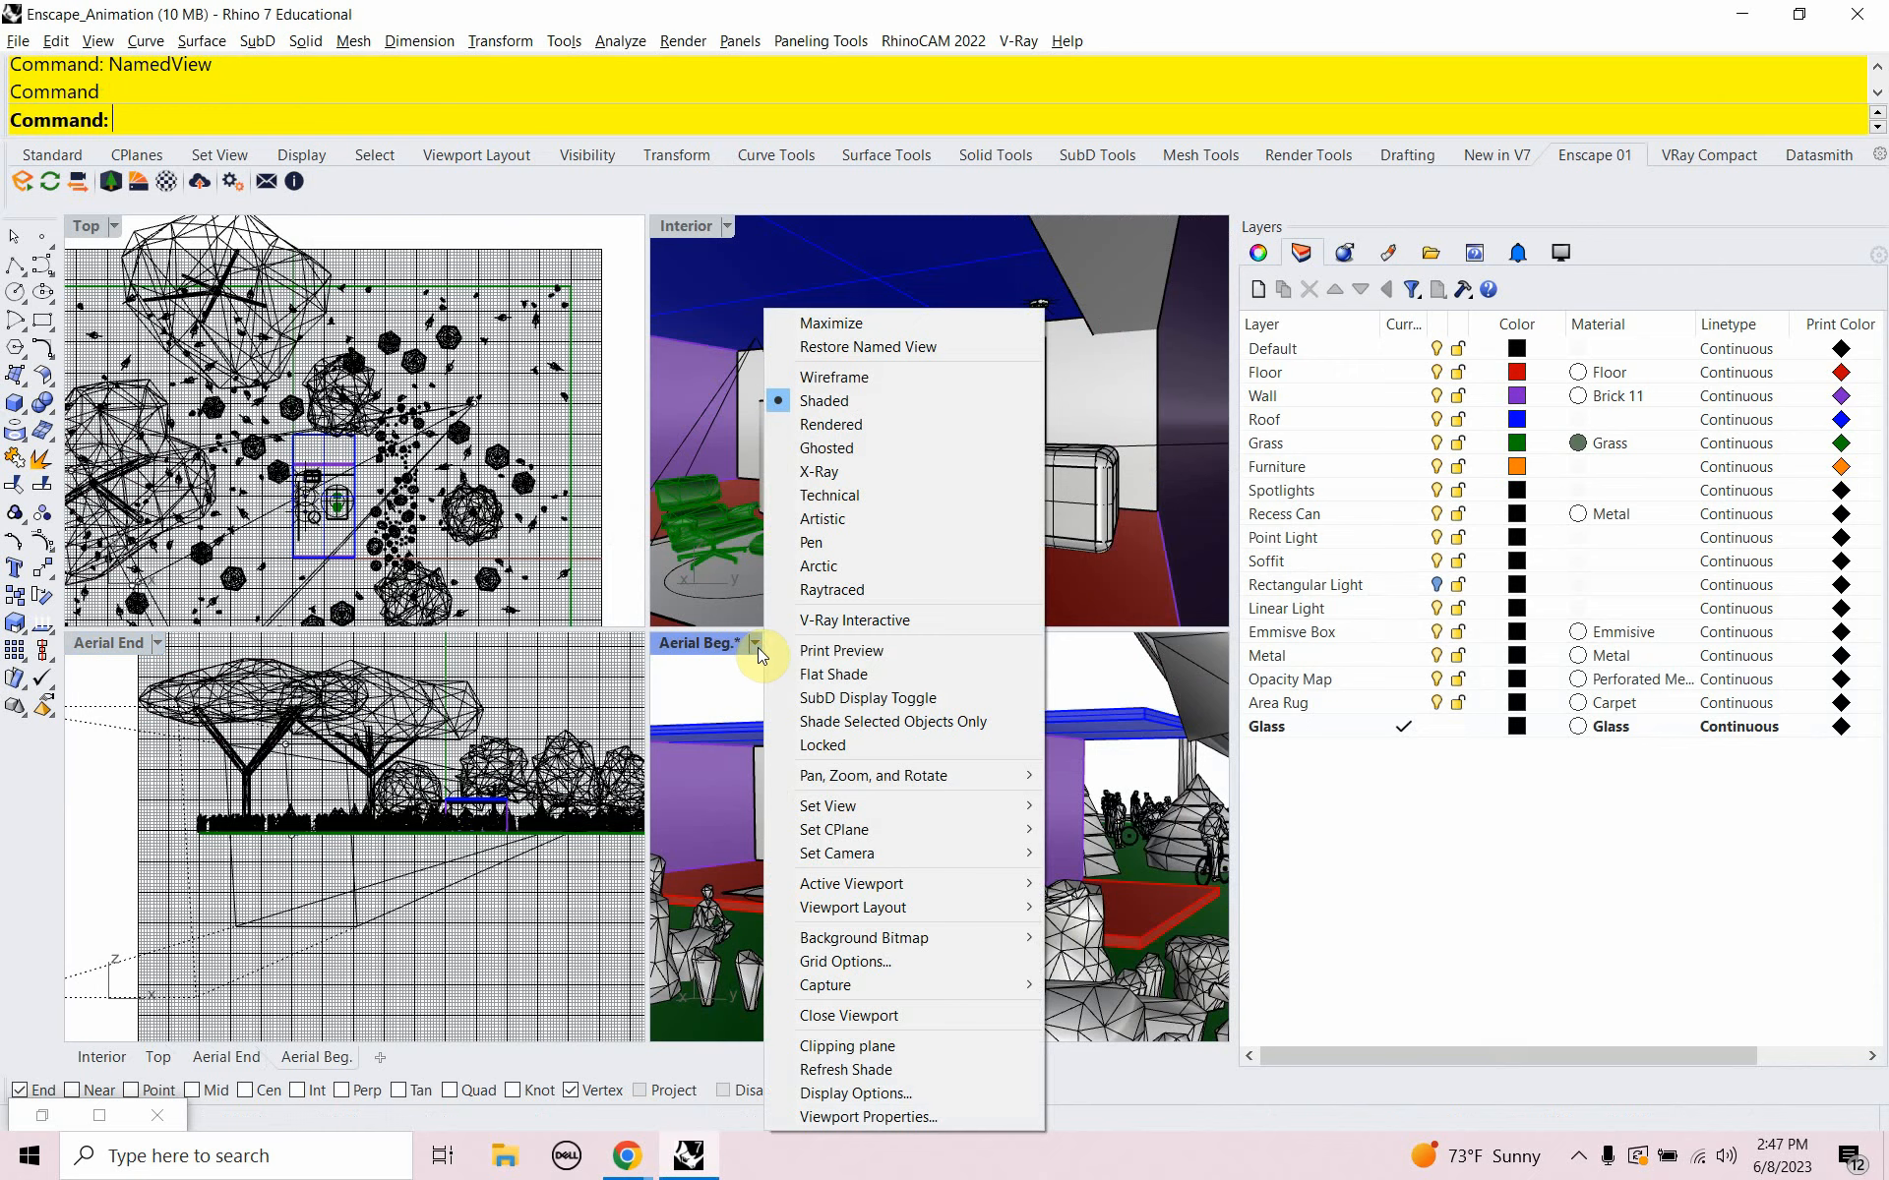
mouse_move(876, 807)
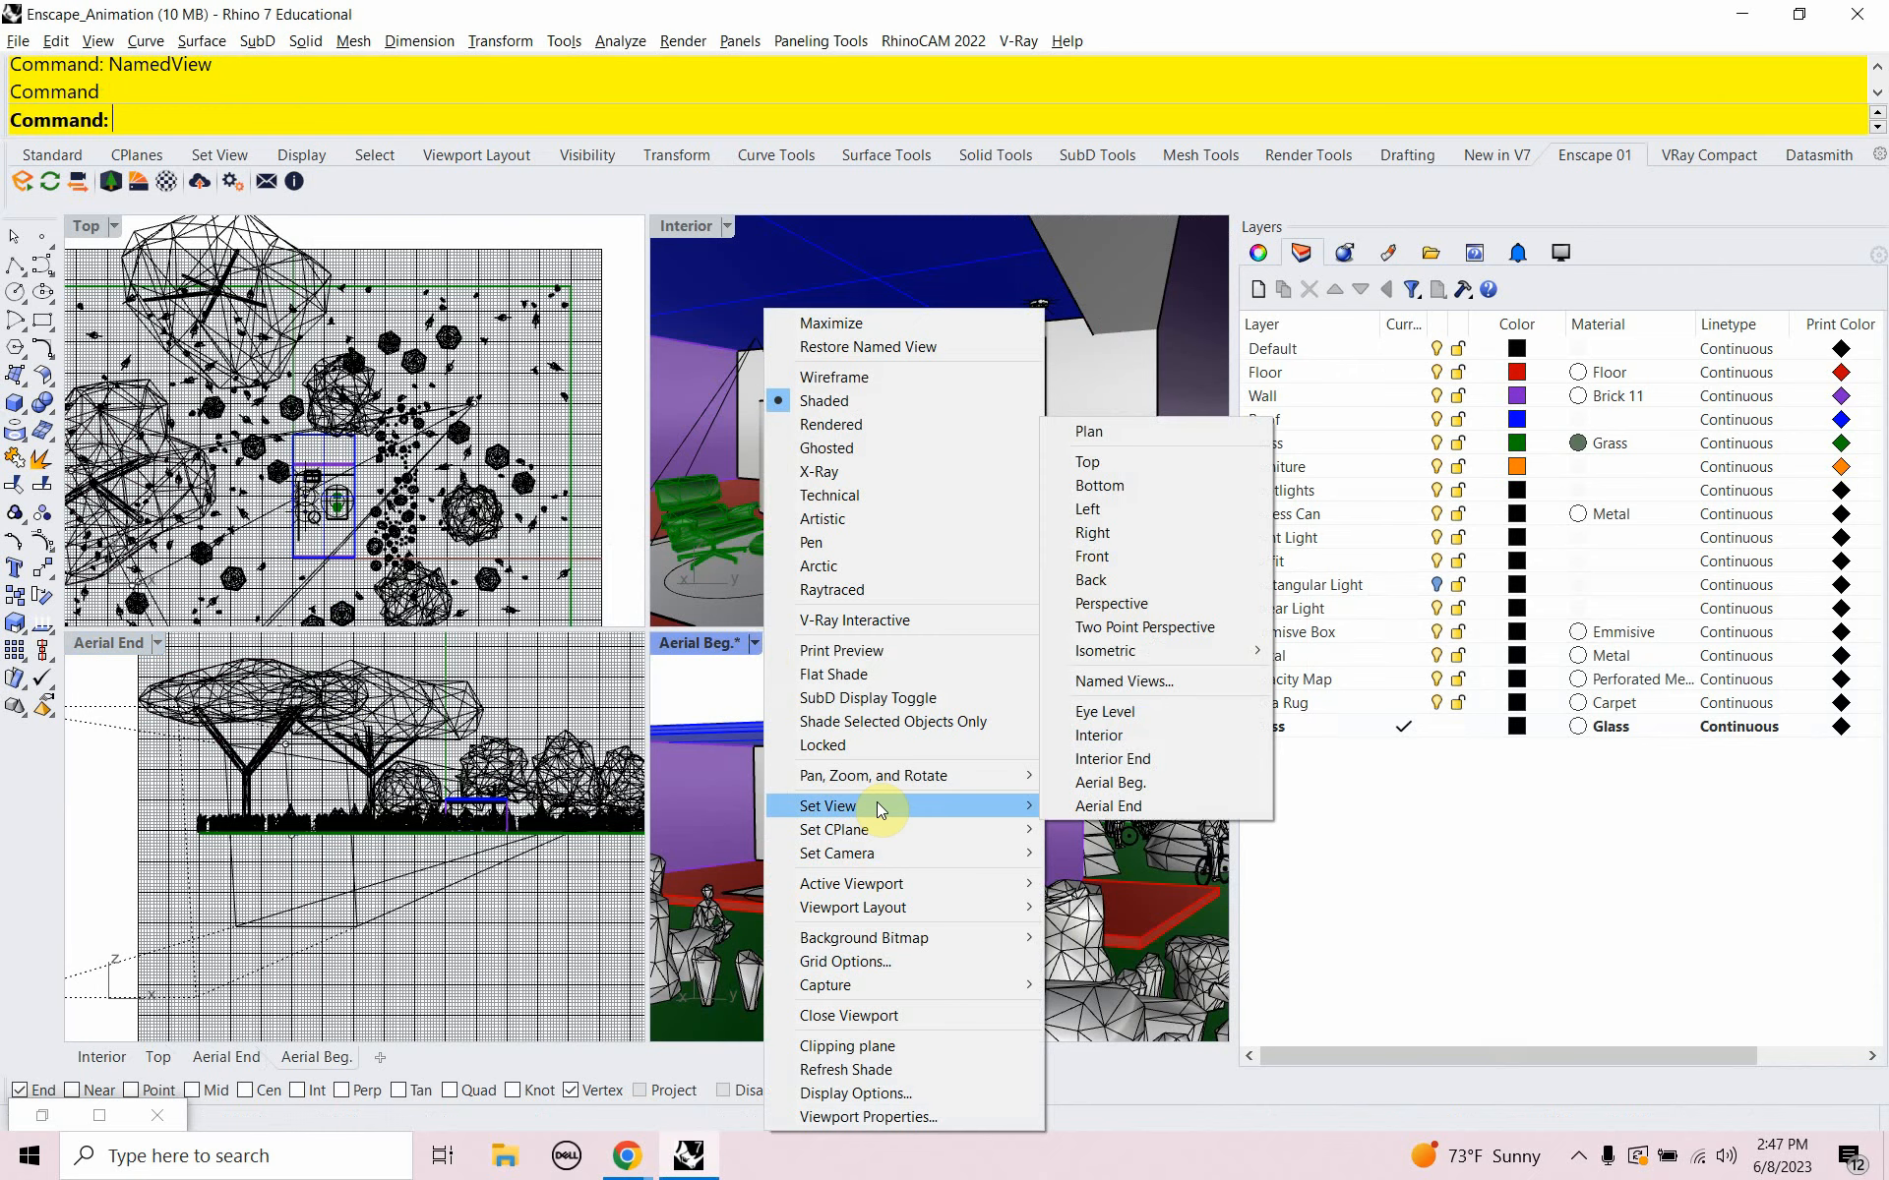
click(1087, 806)
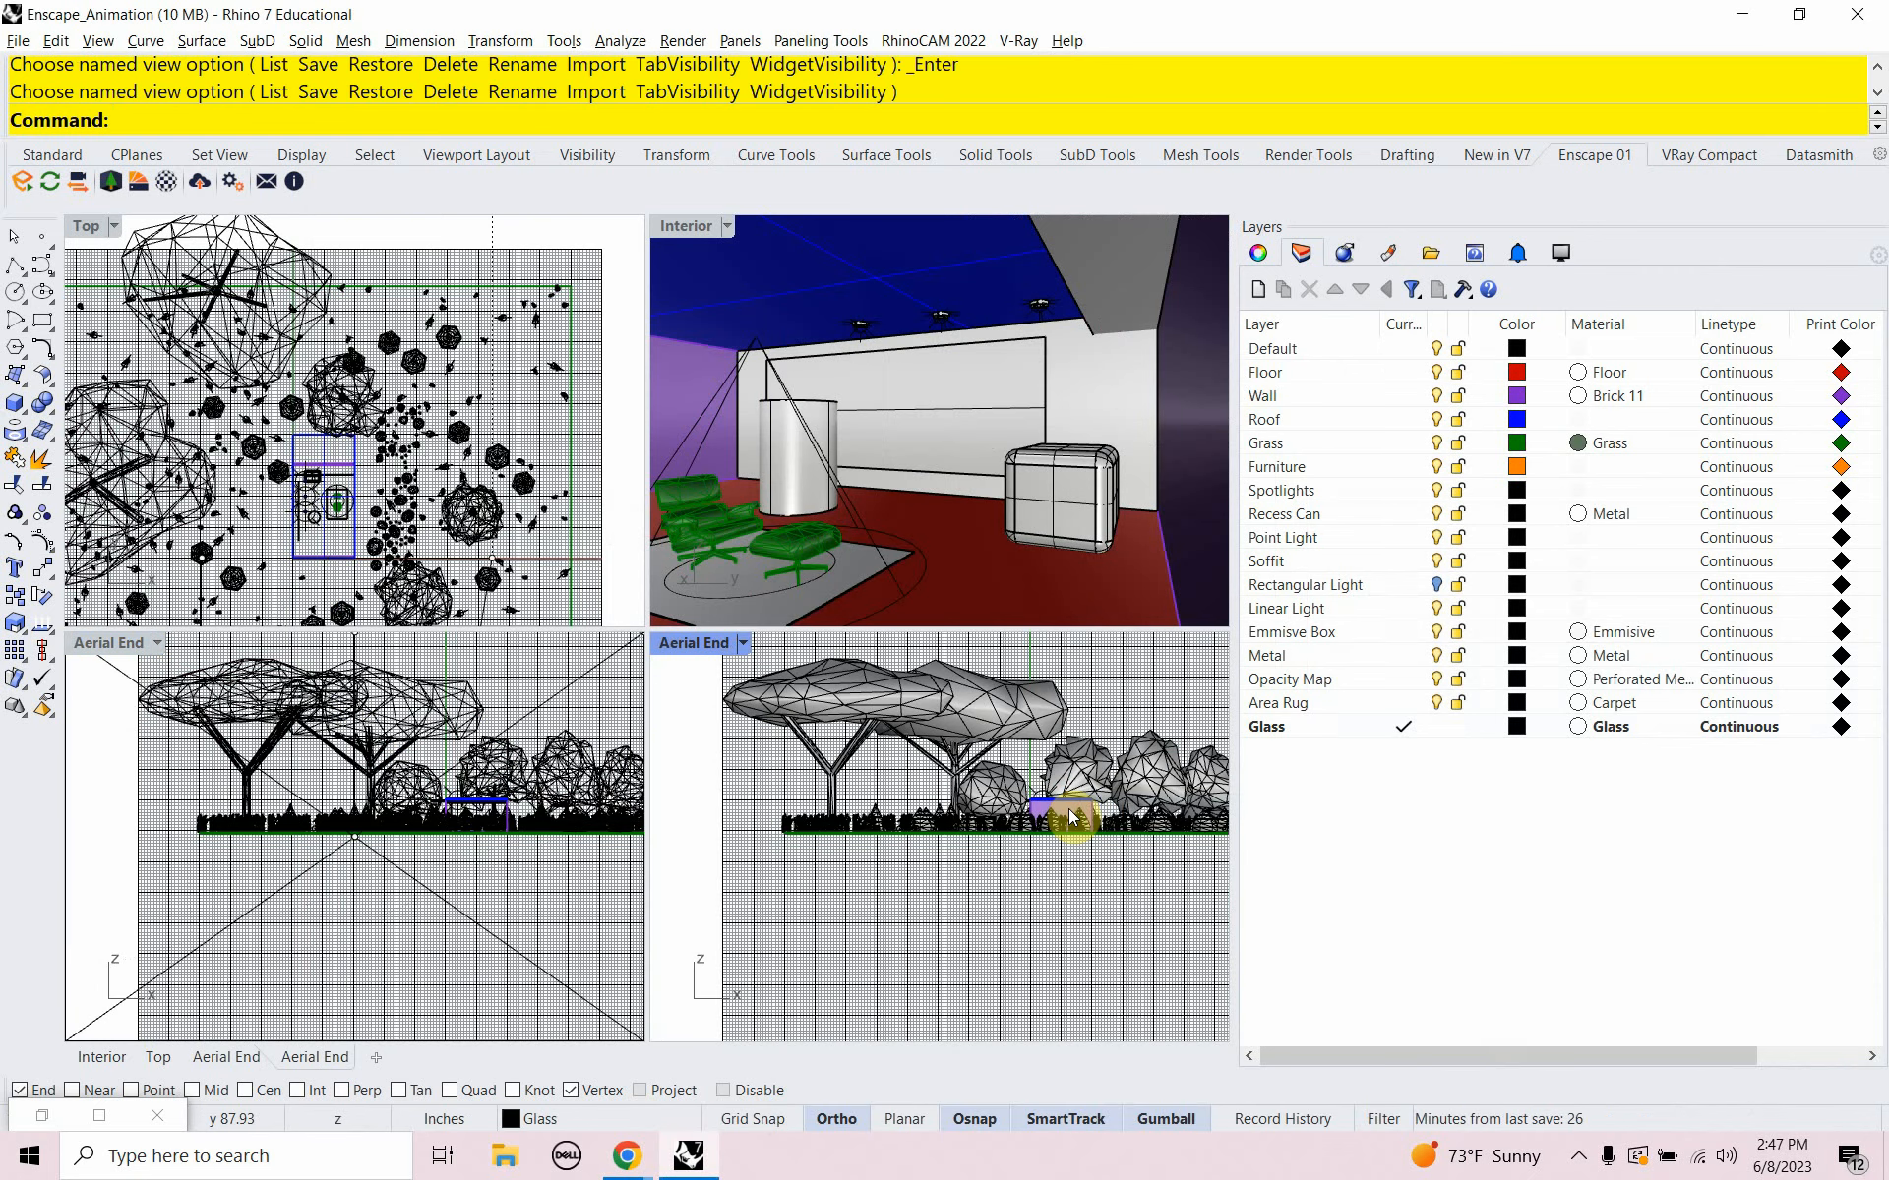
click(745, 645)
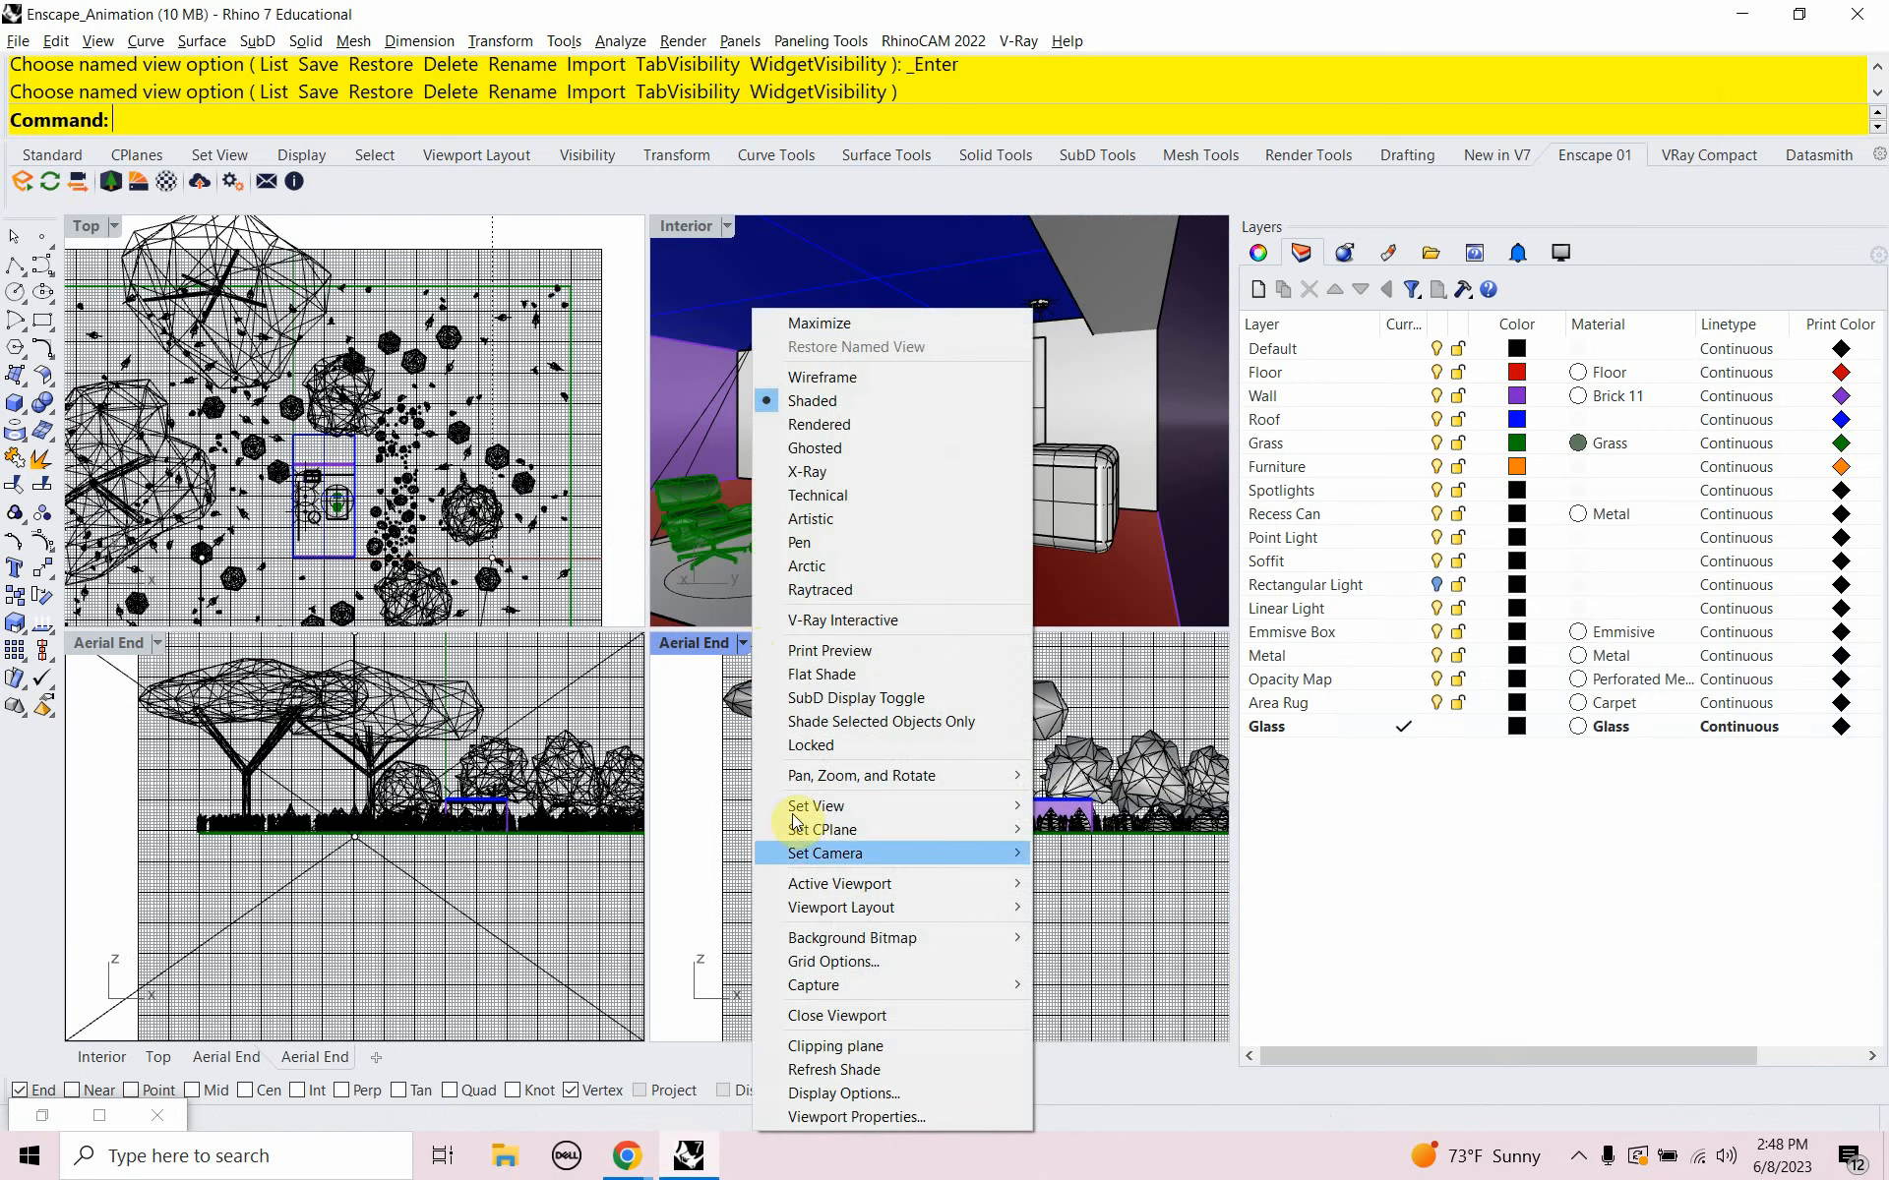
mouse_move(816, 809)
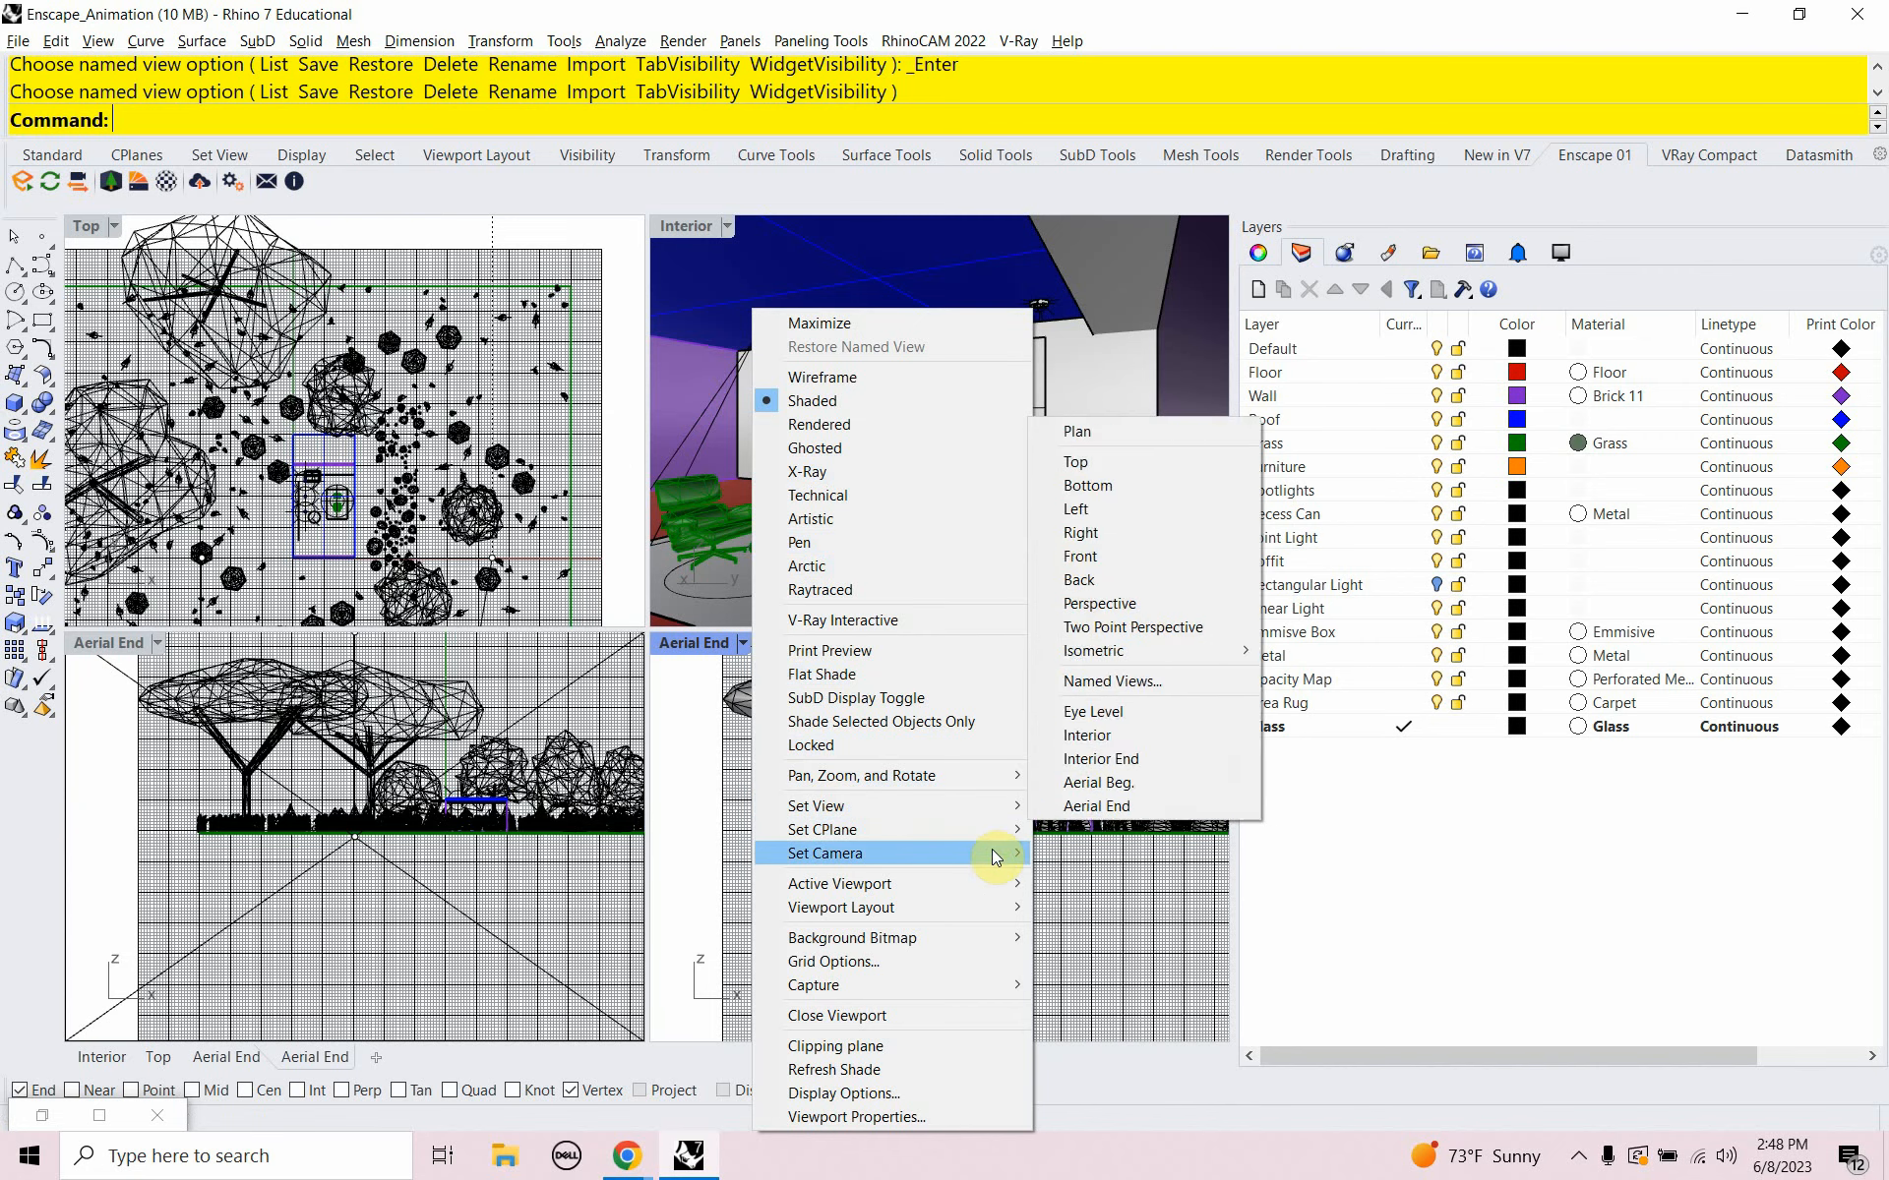
click(1087, 942)
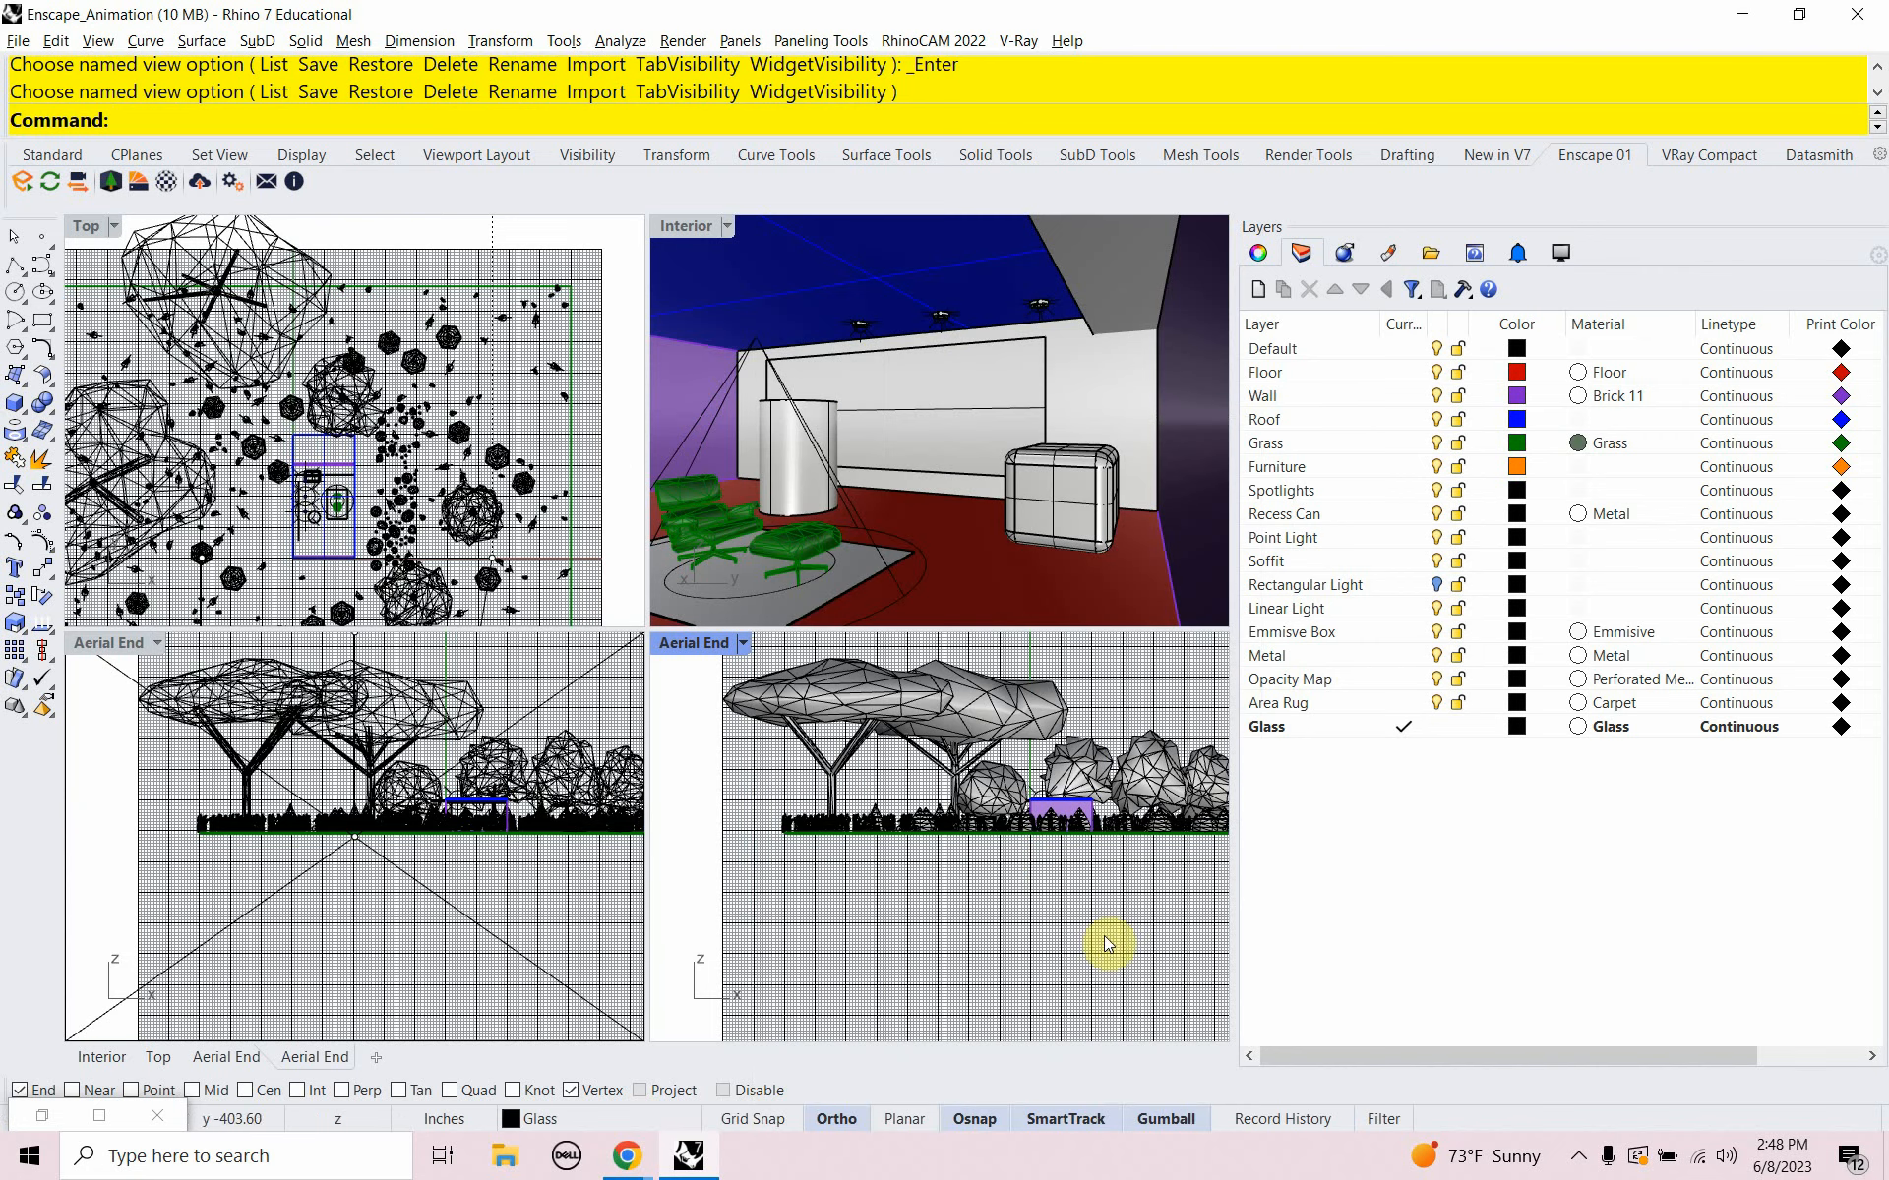
click(96, 42)
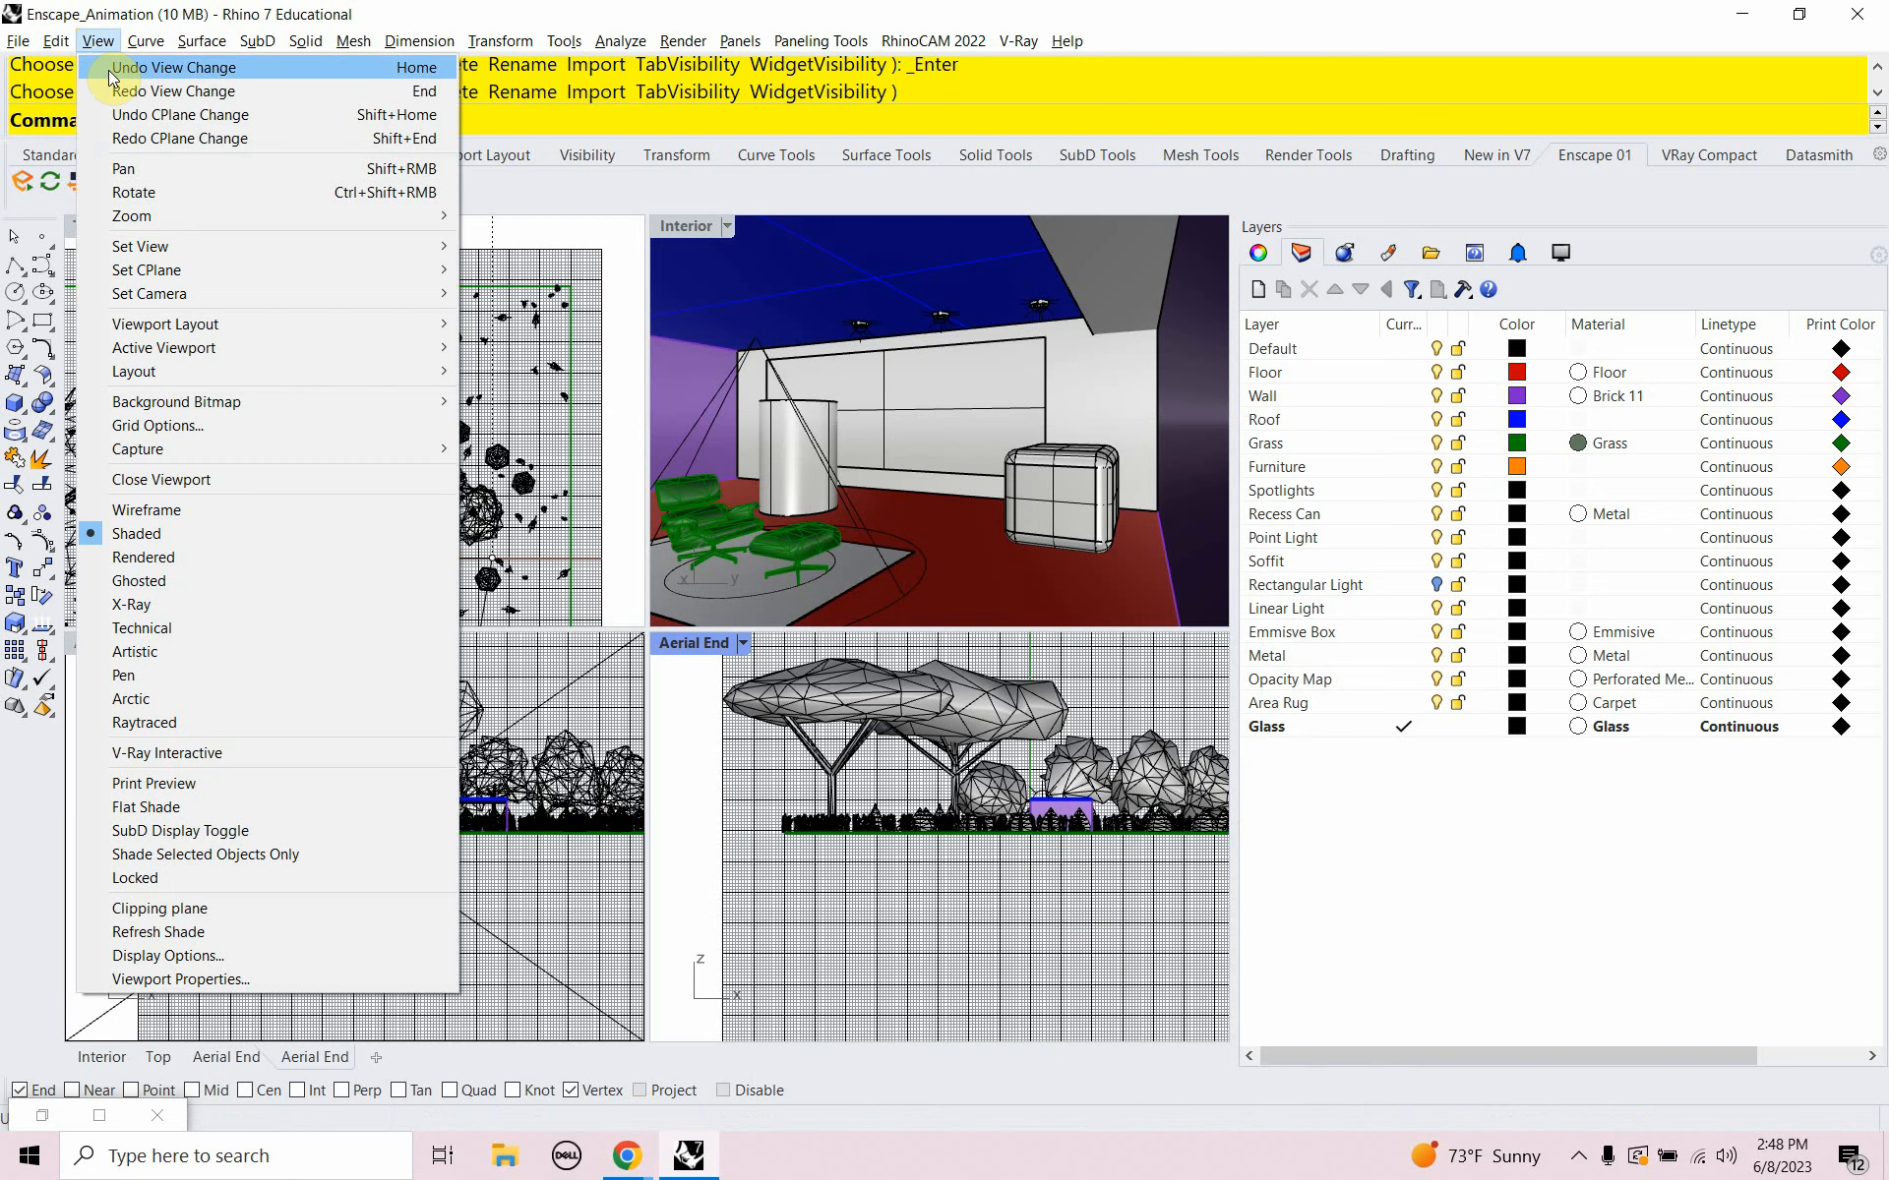
click(112, 69)
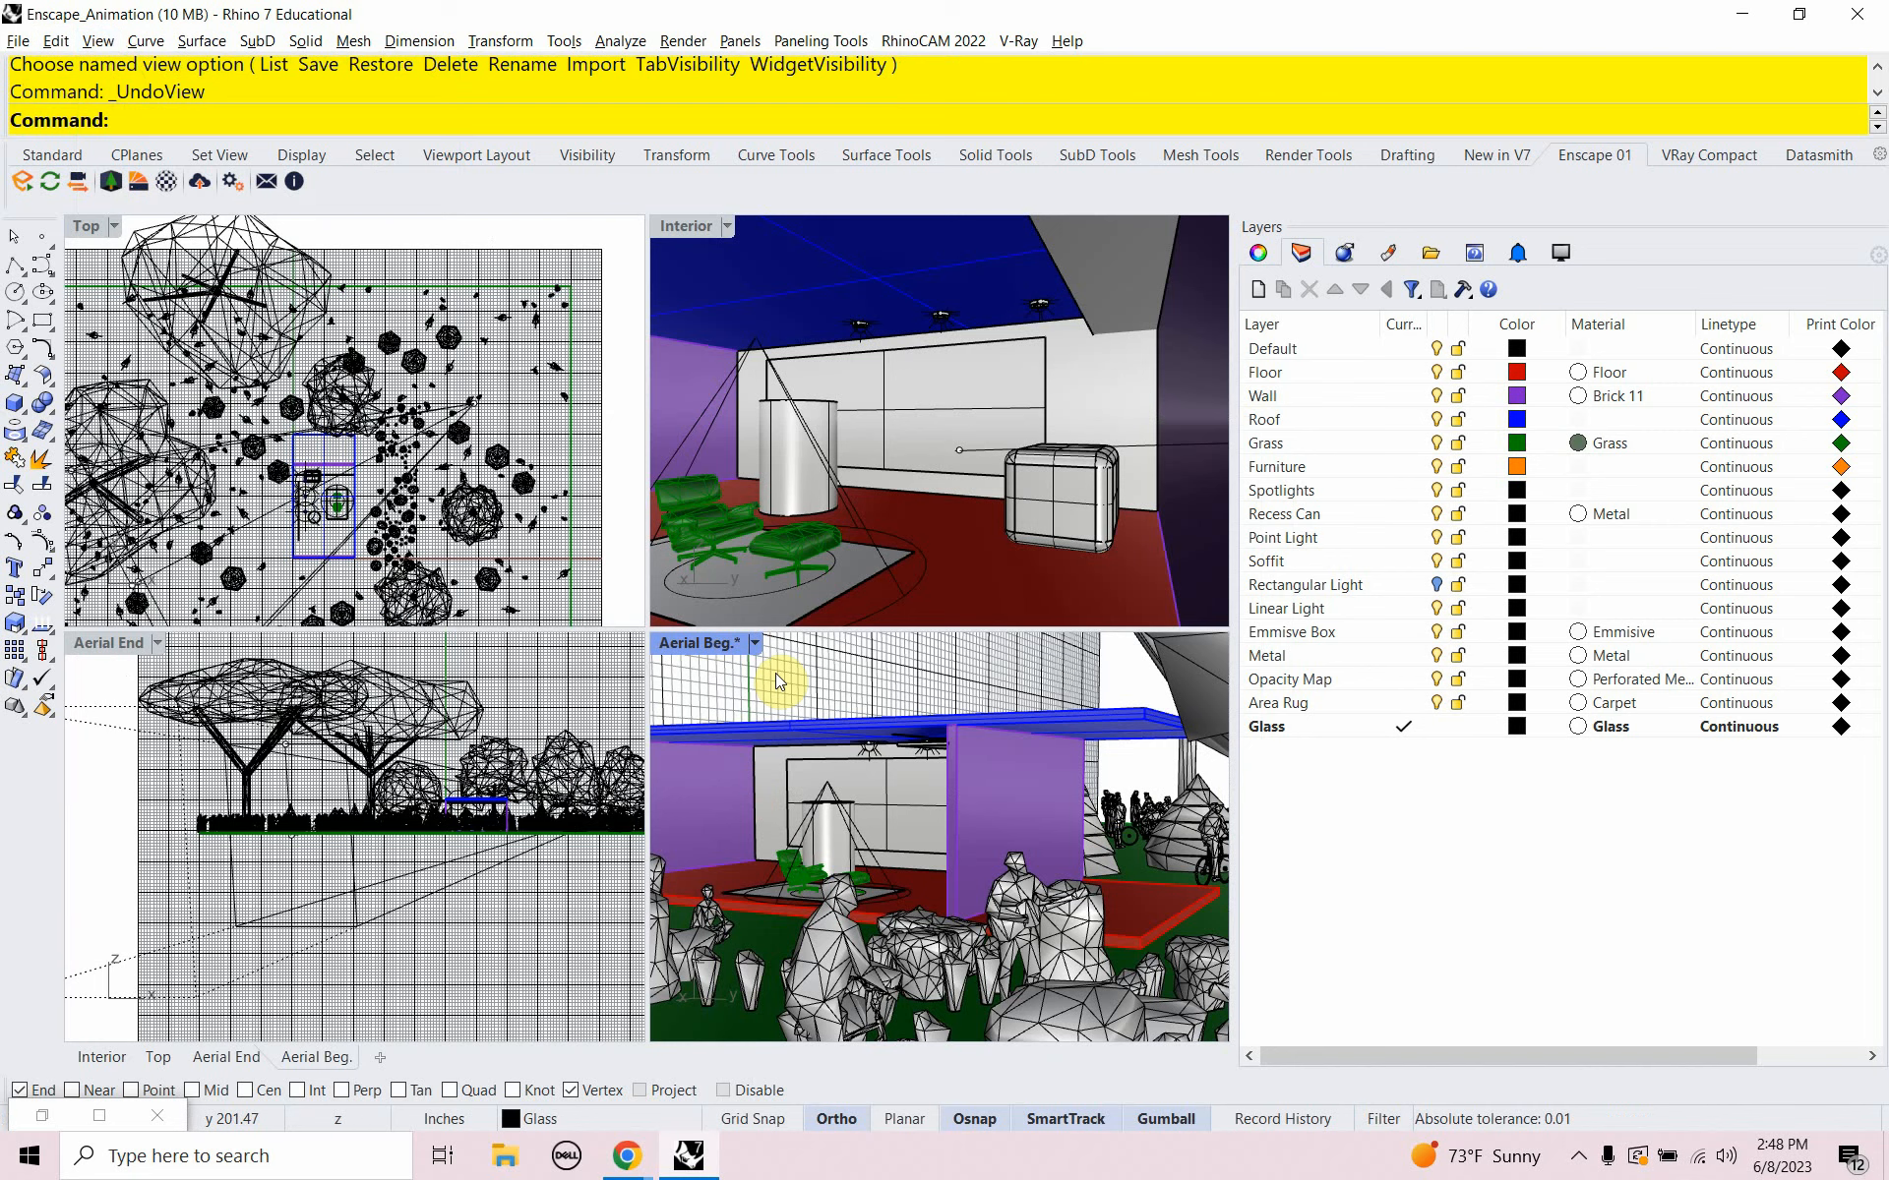
Set the construction plane of the Aerial Beg. viewport to World Top
key(Return)
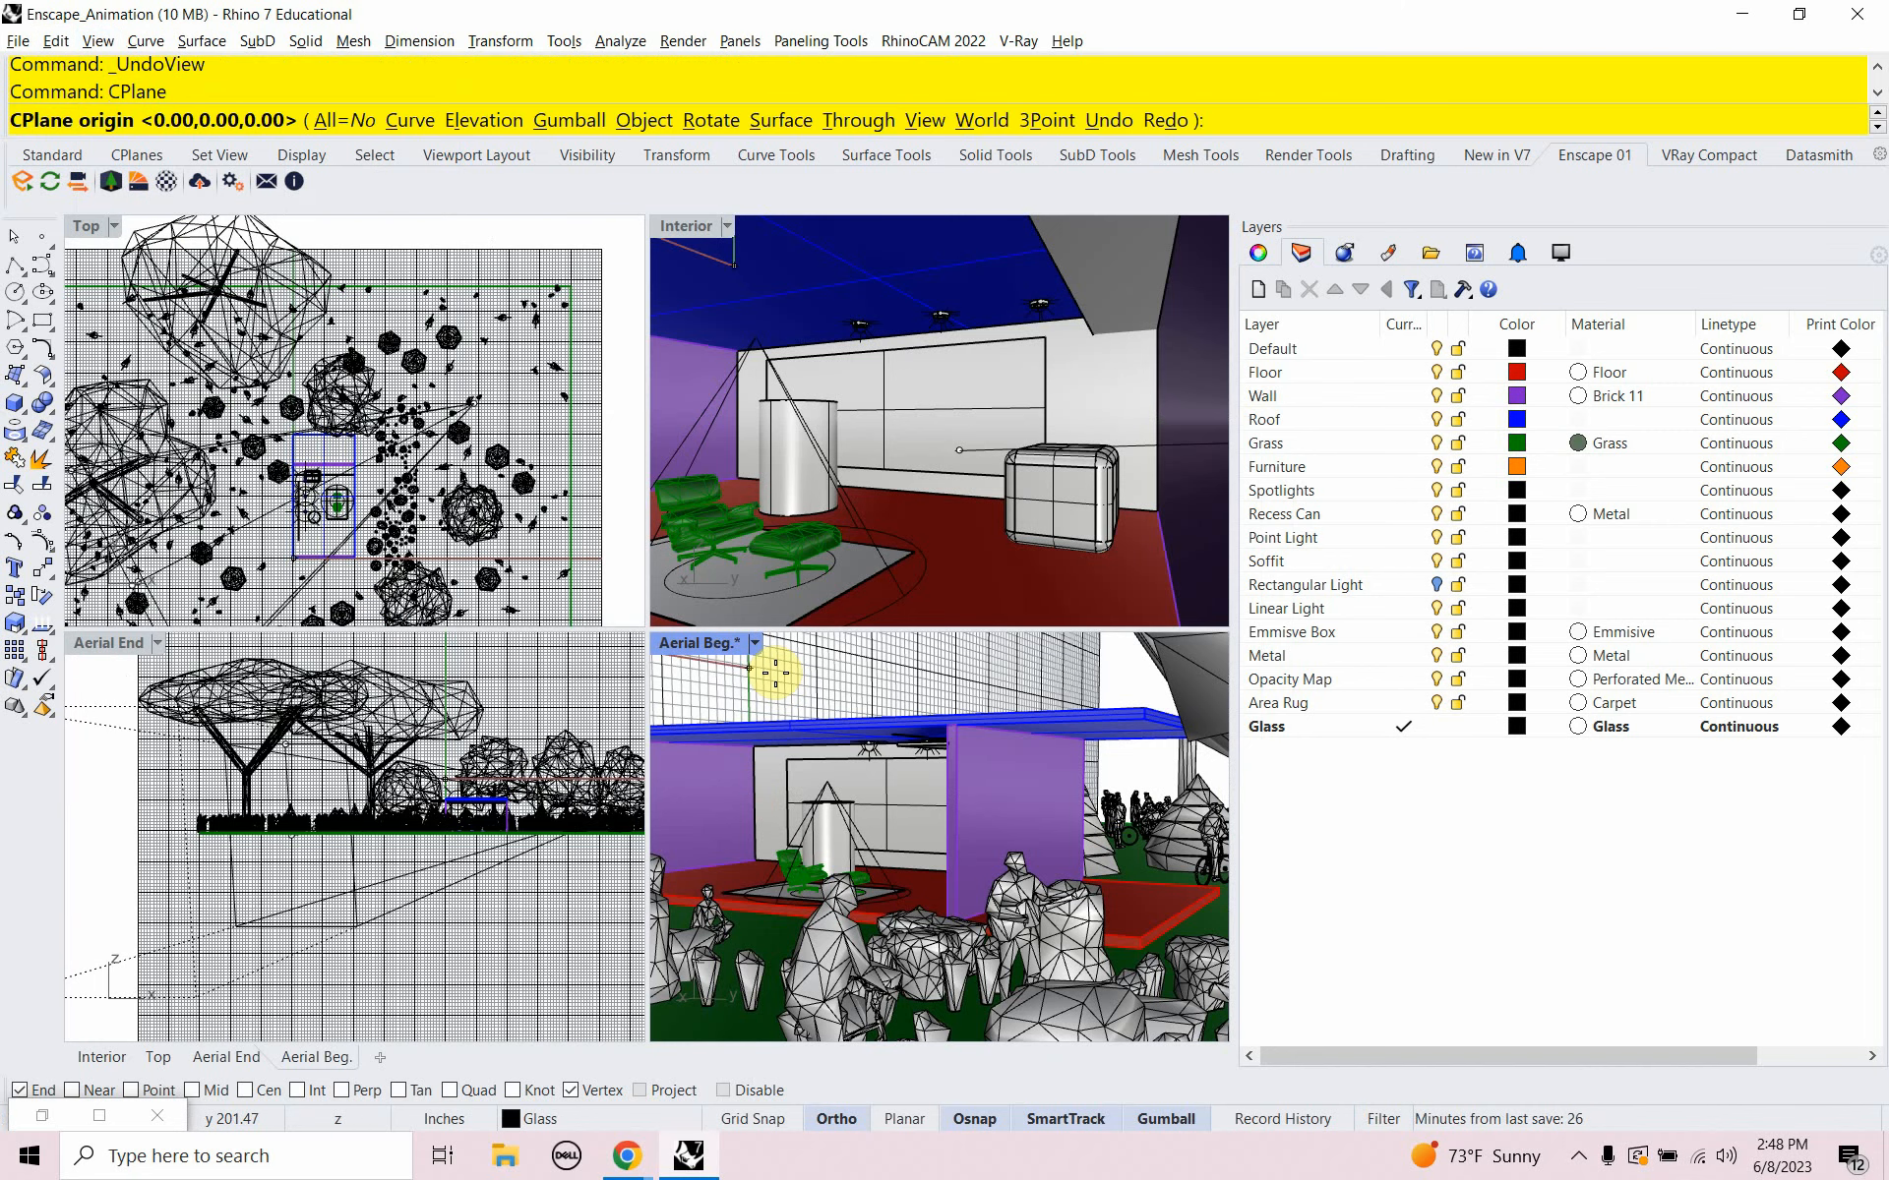
text(w)
key(Return)
text(t)
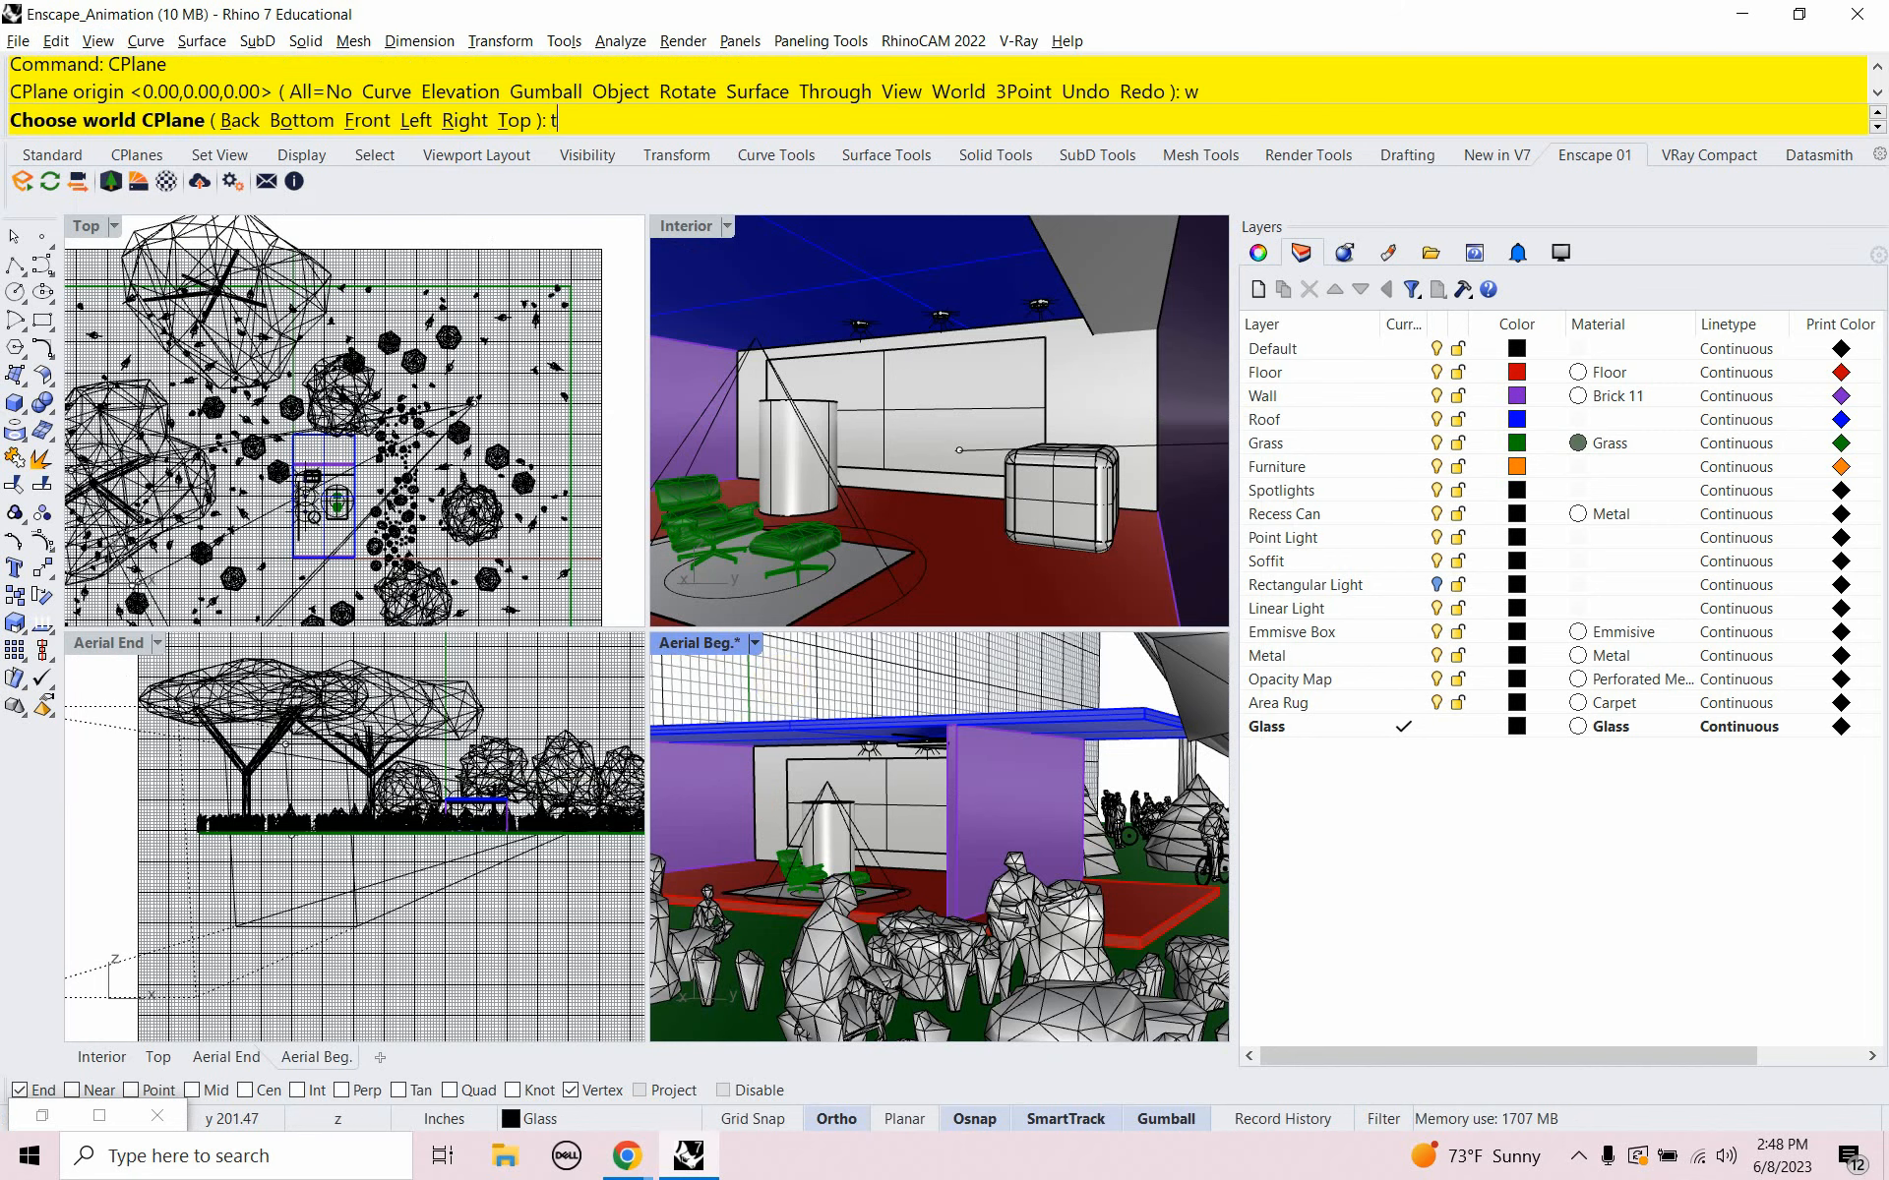
text(op)
key(Return)
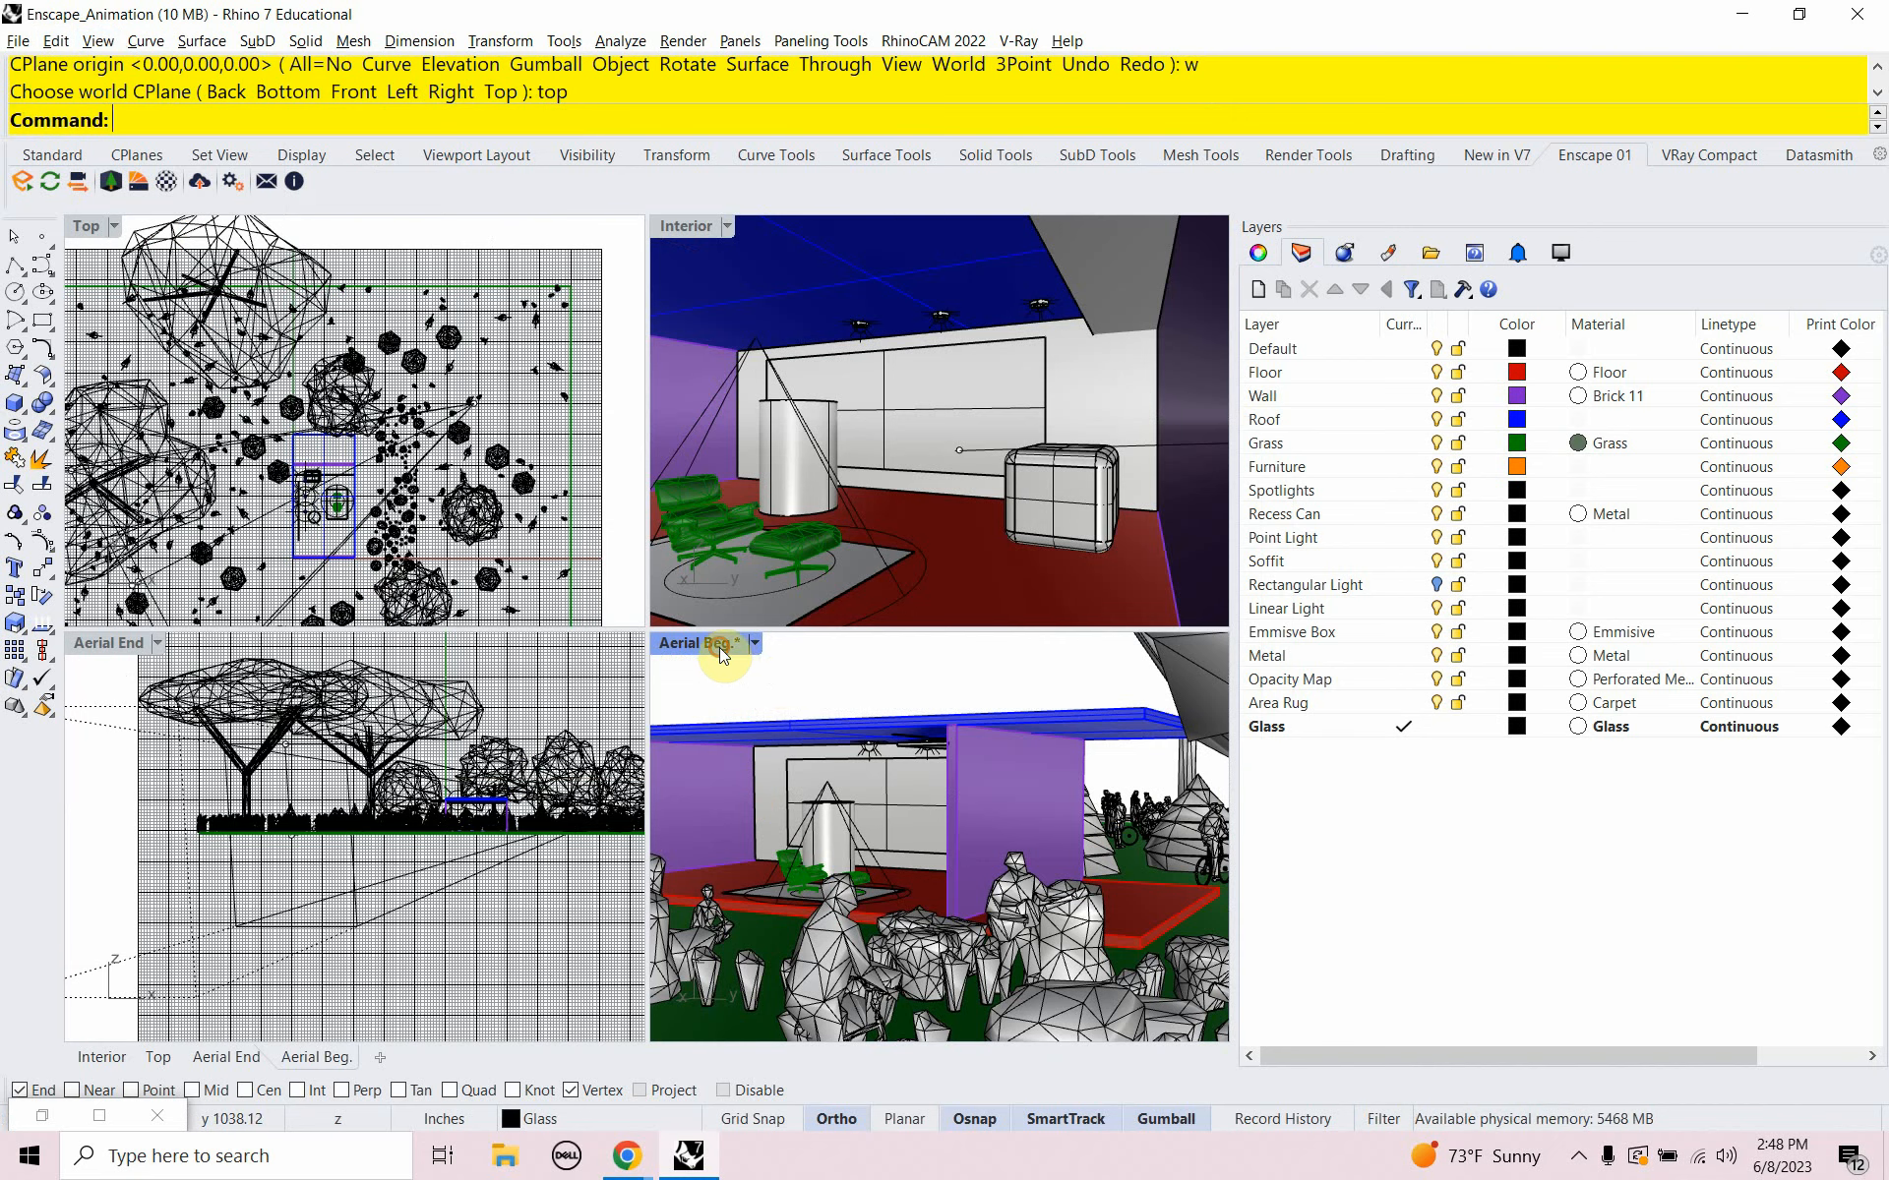
Save the pavilion close-up in the Aerial Beg. viewport as the named view Aerial End, replacing the existing one
text(named)
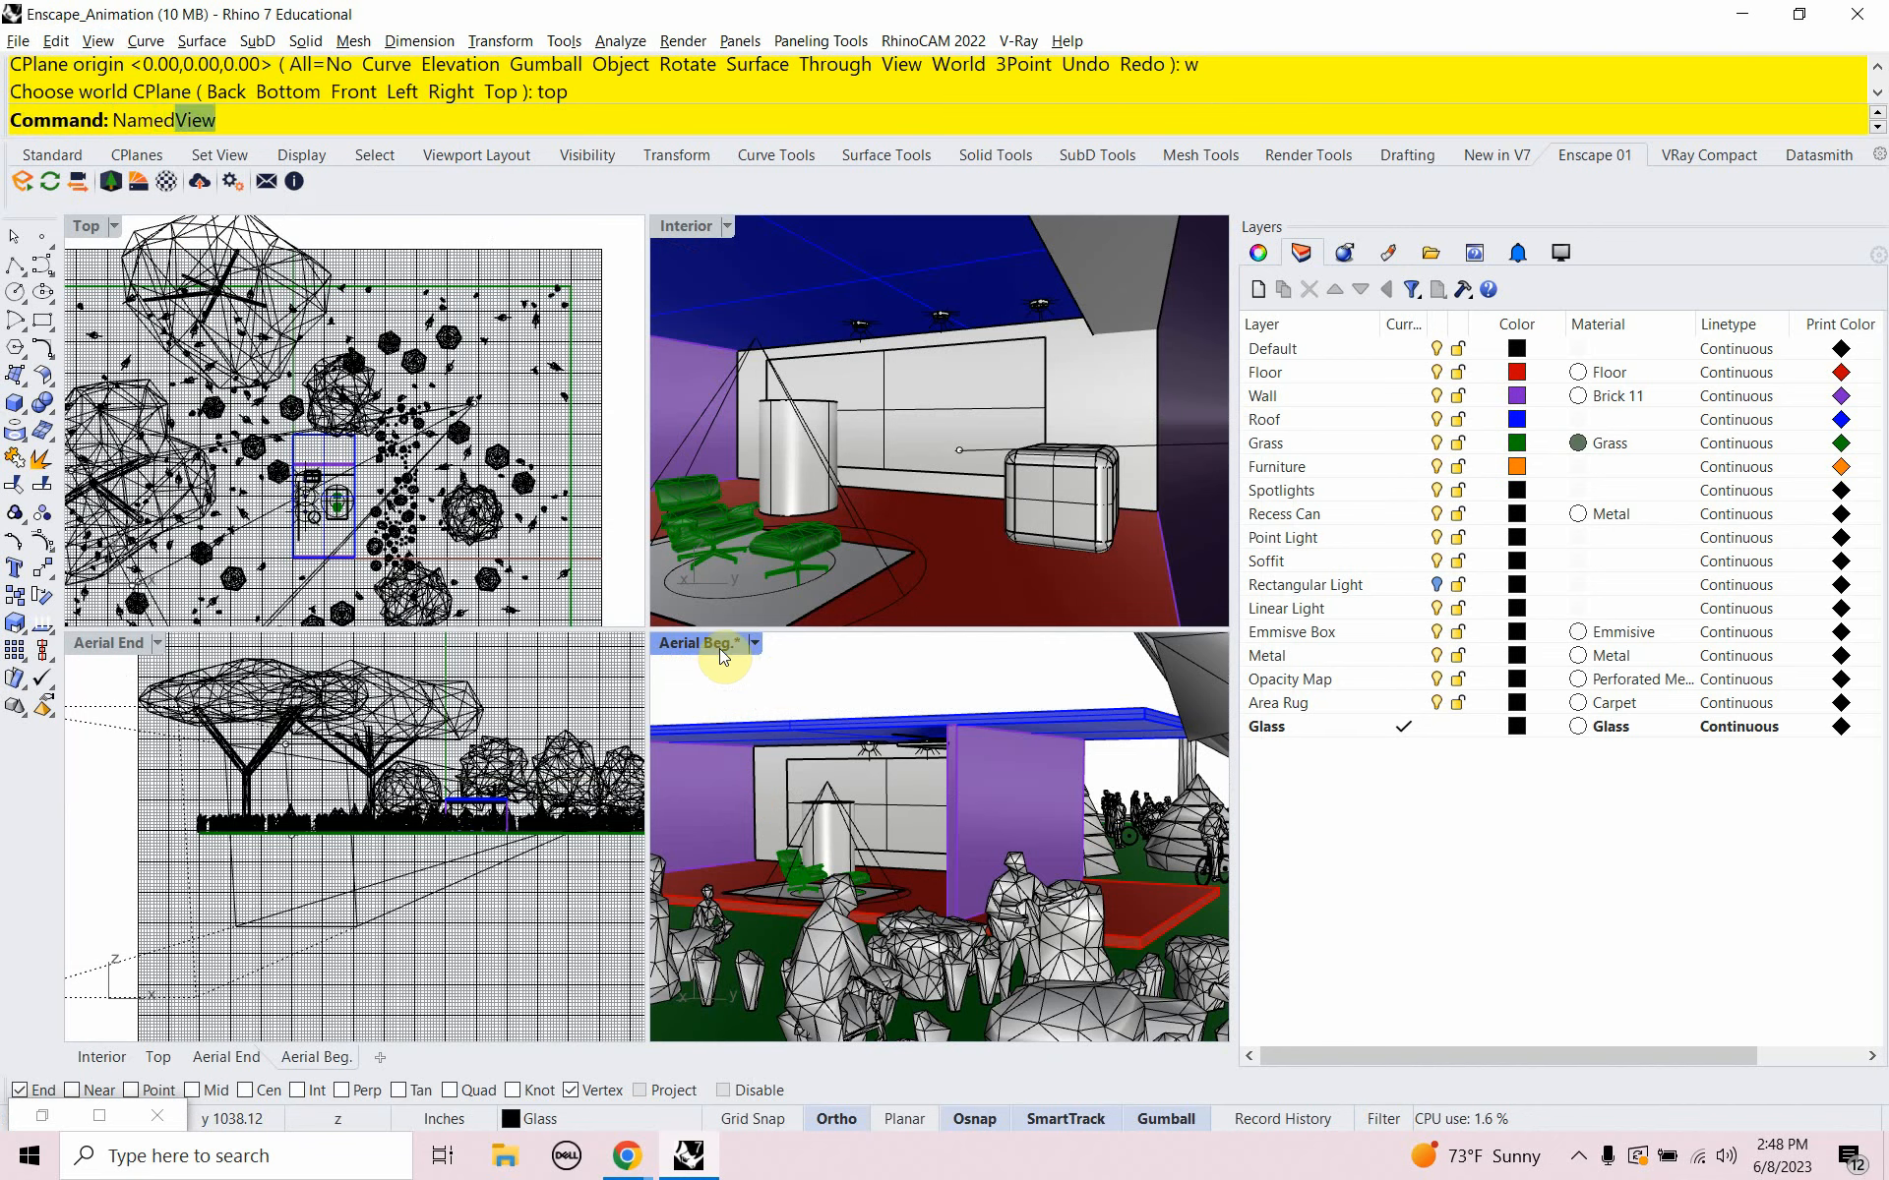
key(Return)
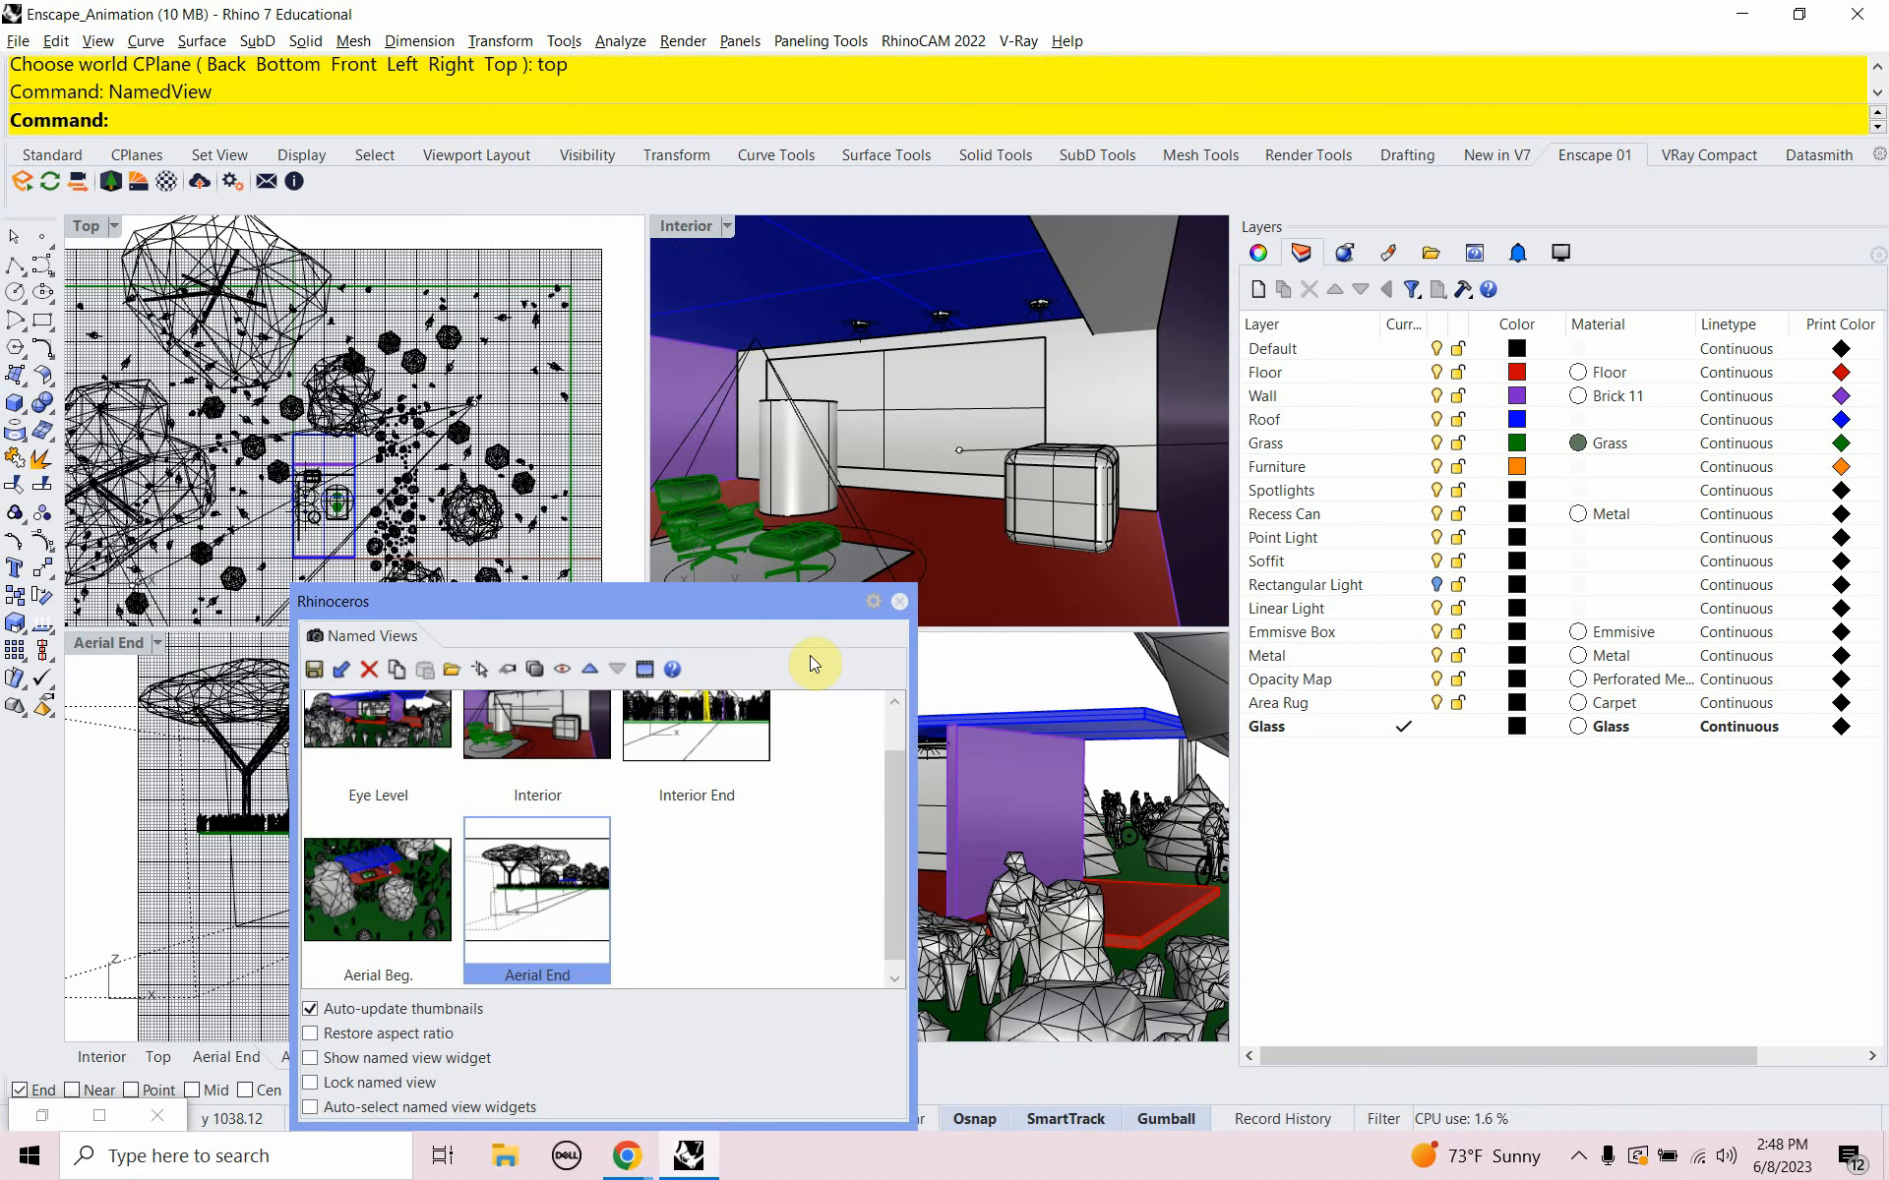
drag(786, 619, 785, 618)
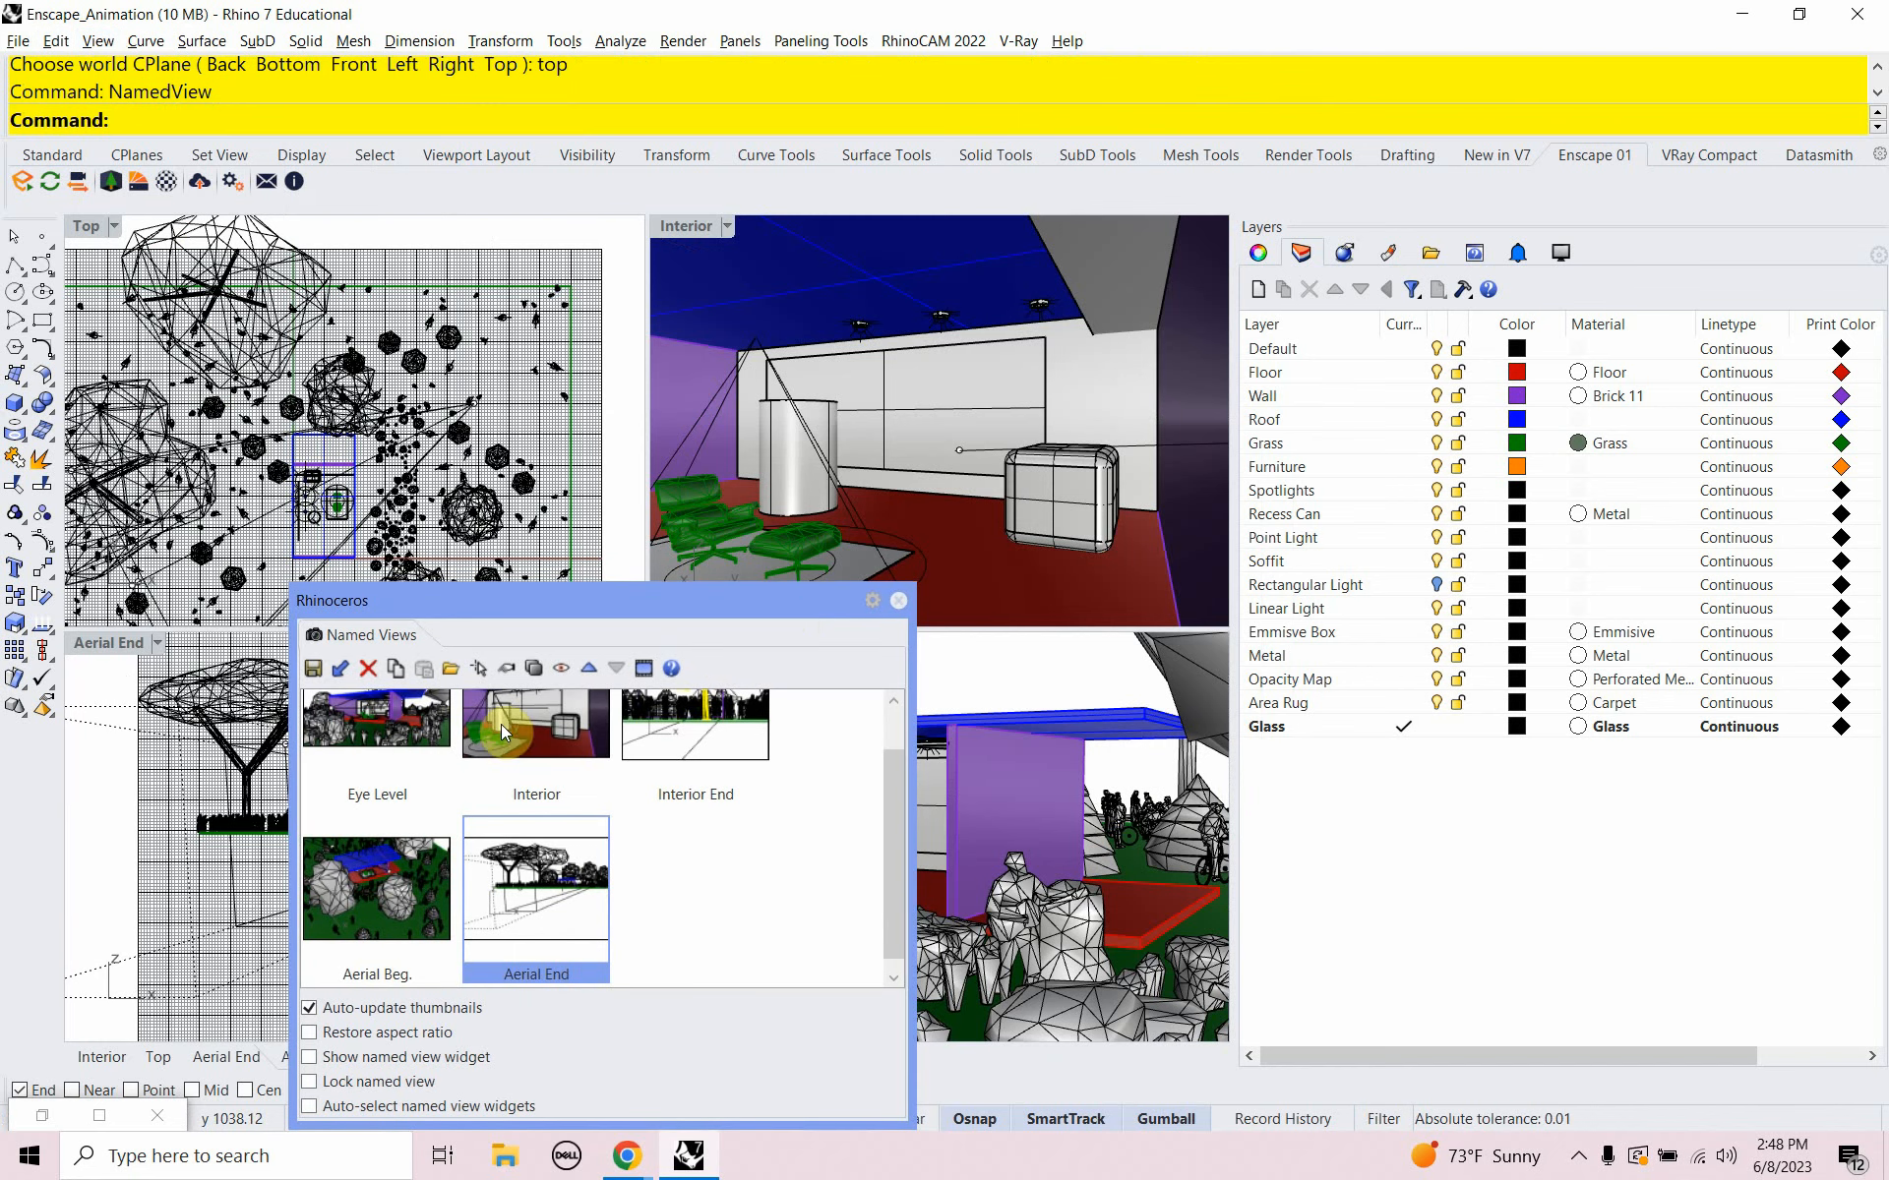
click(313, 669)
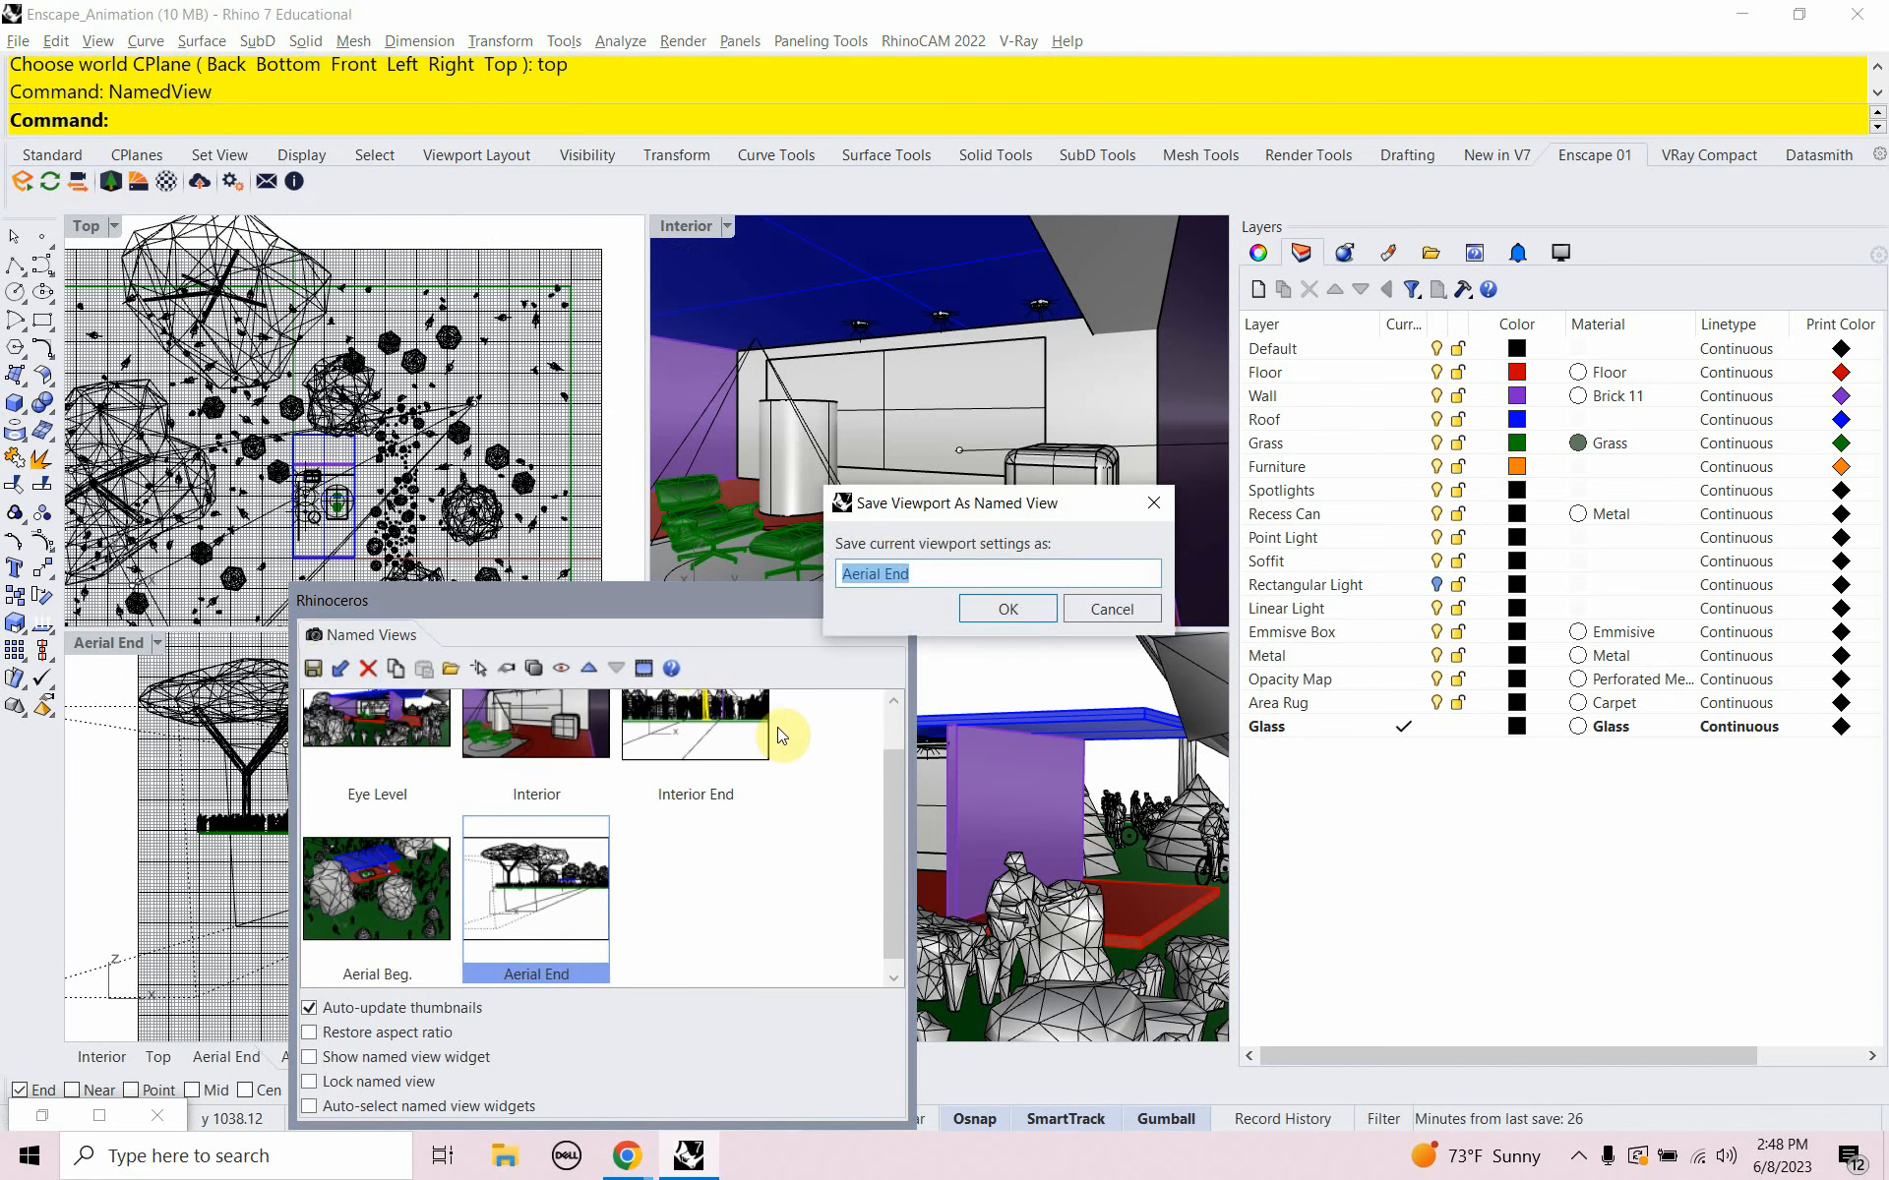
click(981, 621)
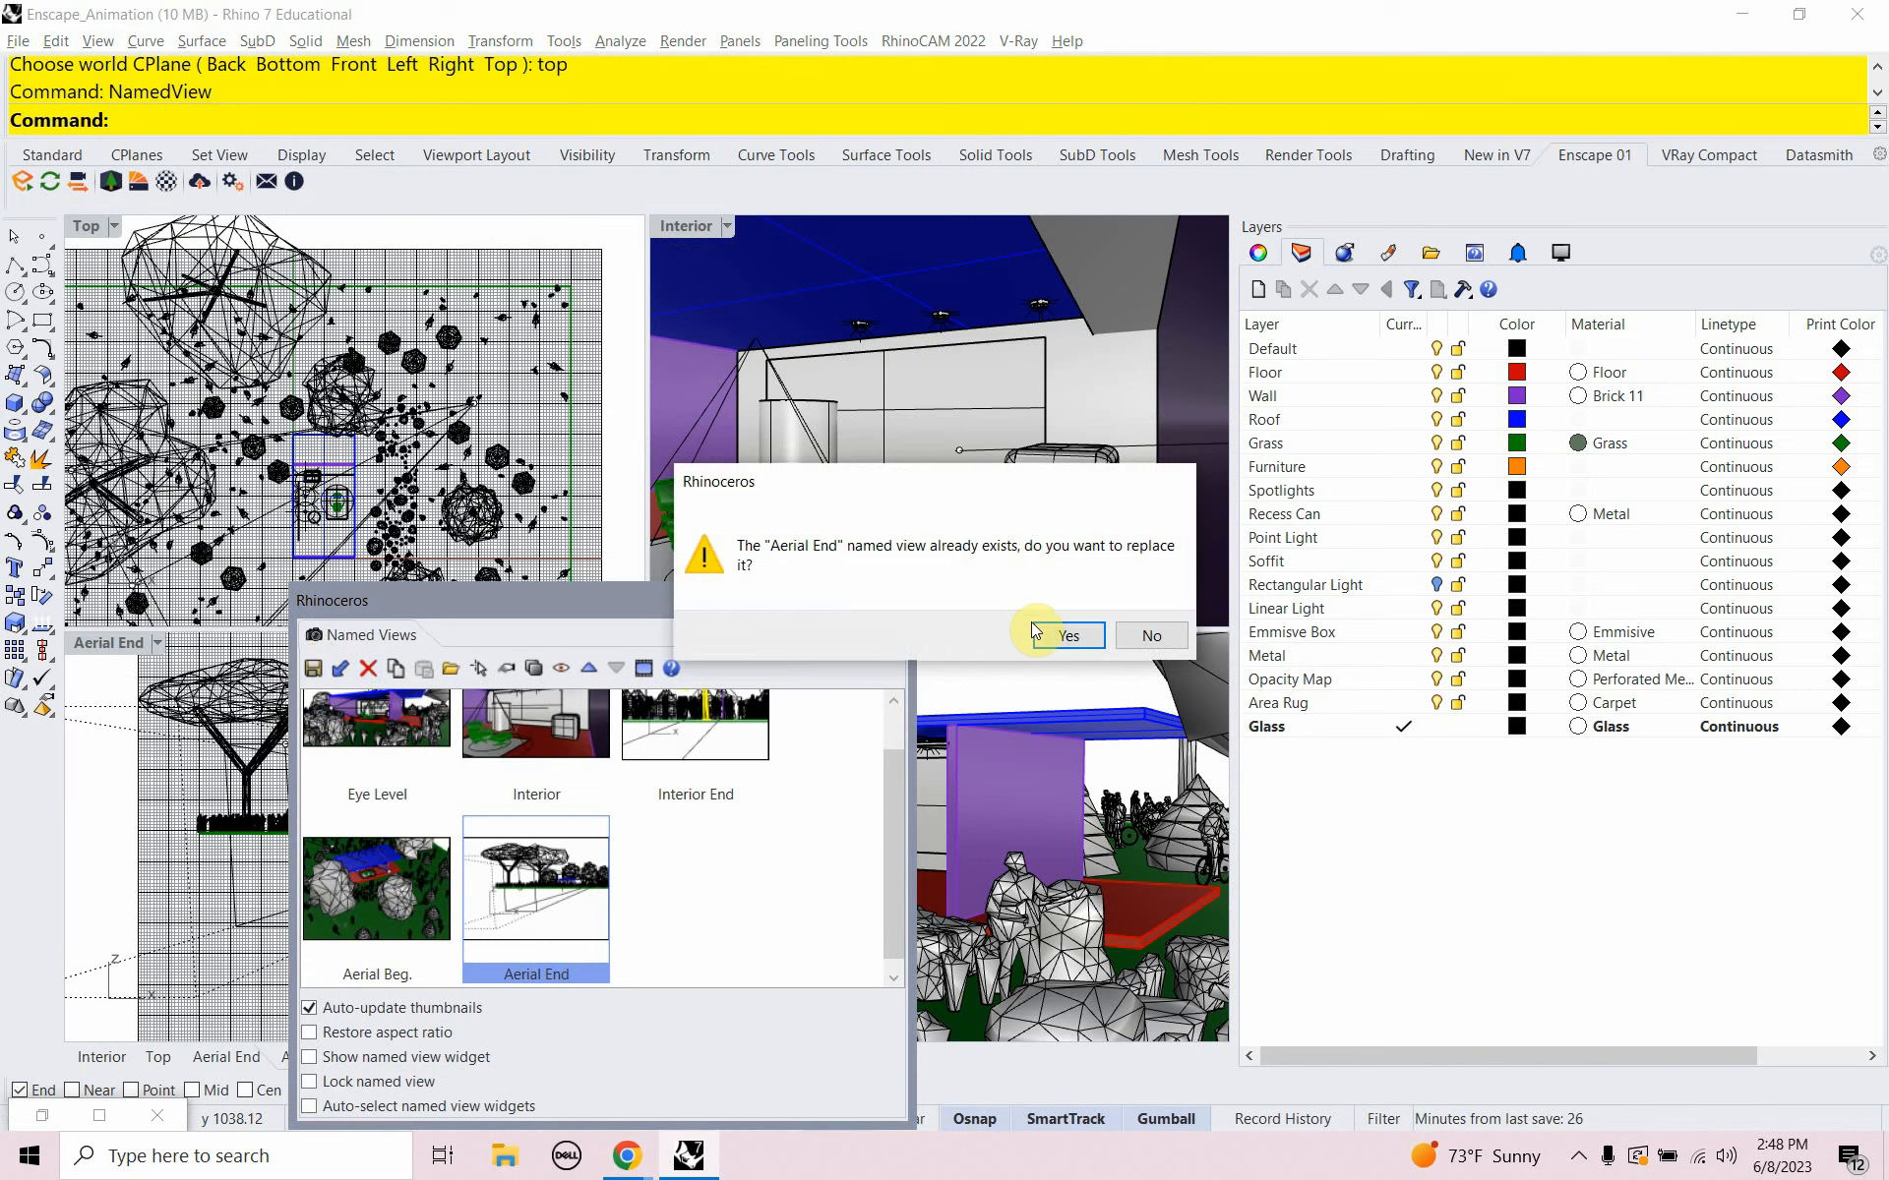
click(1061, 634)
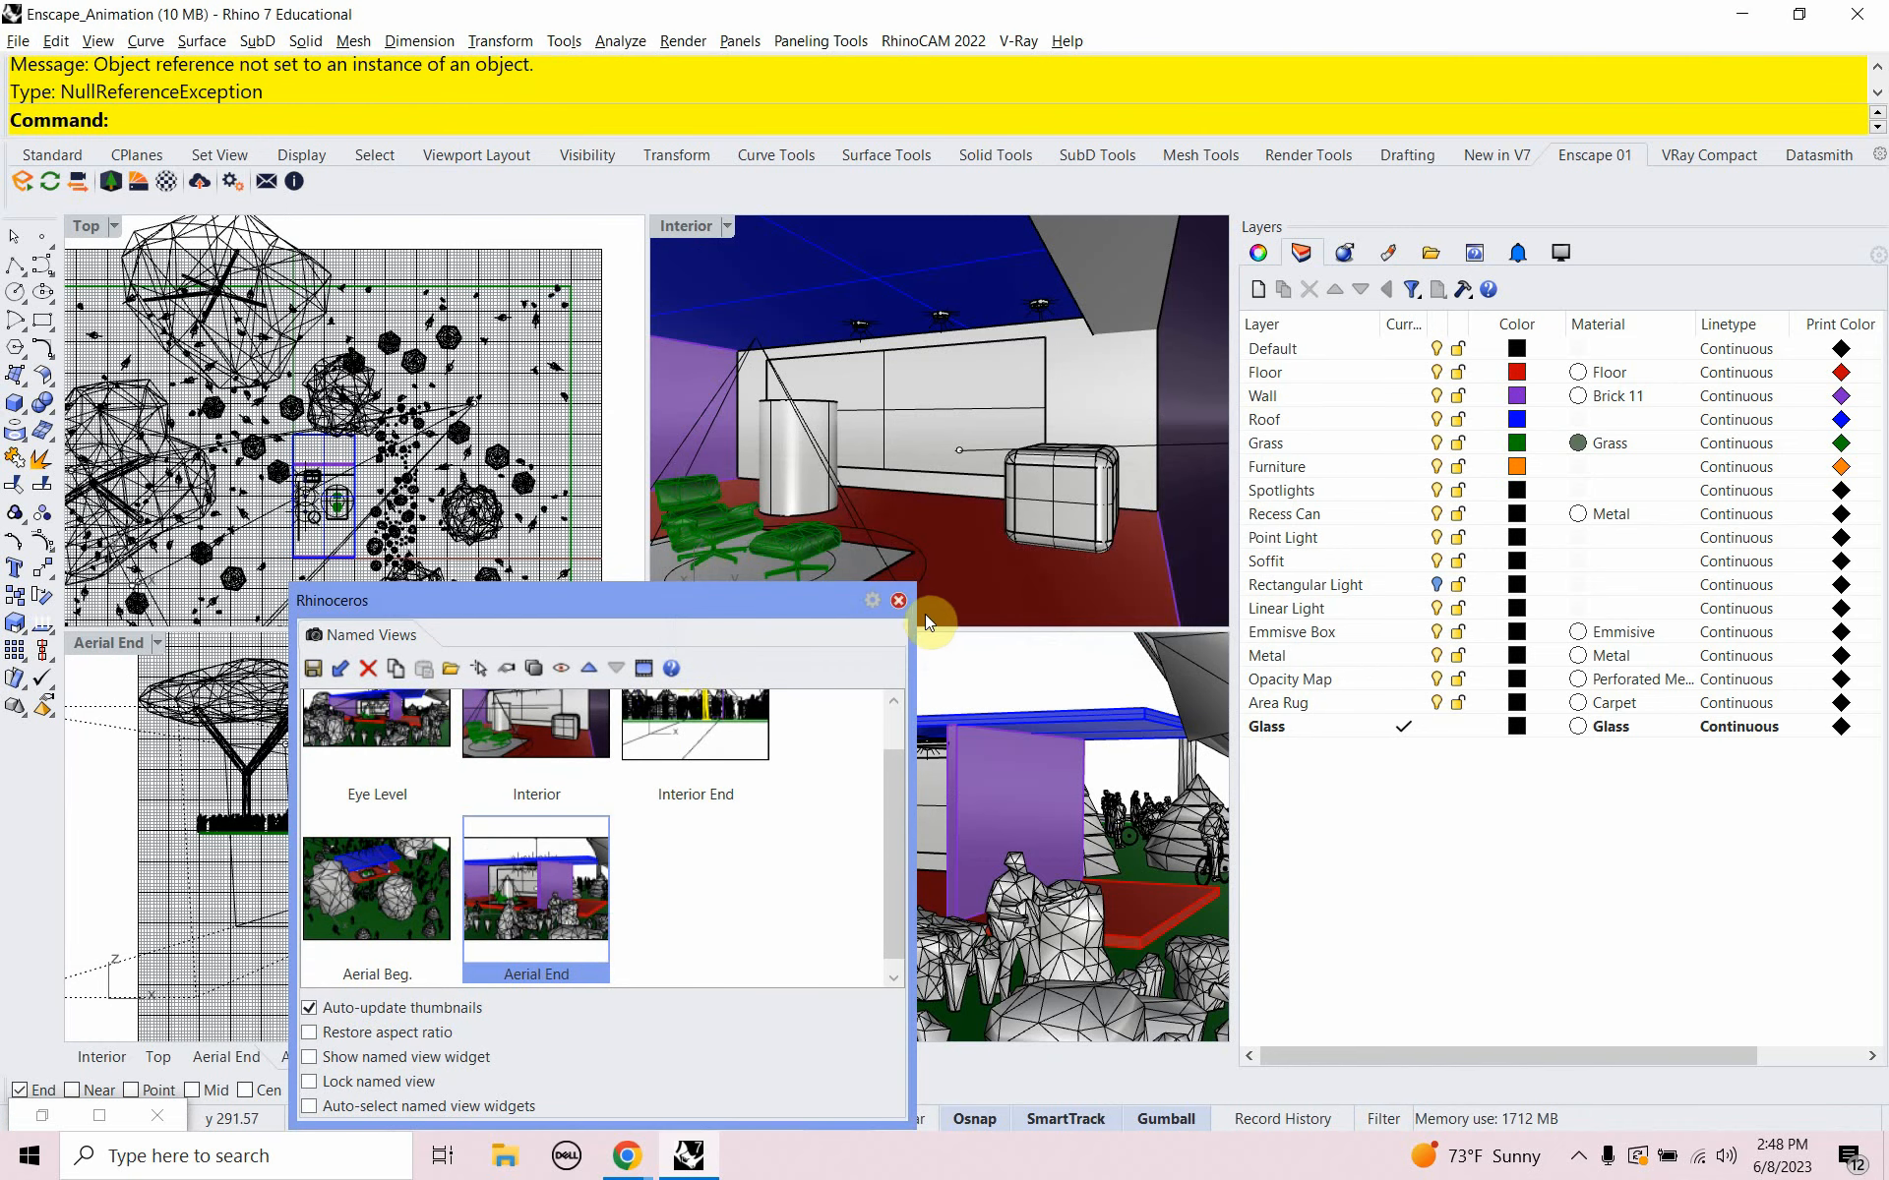
click(898, 601)
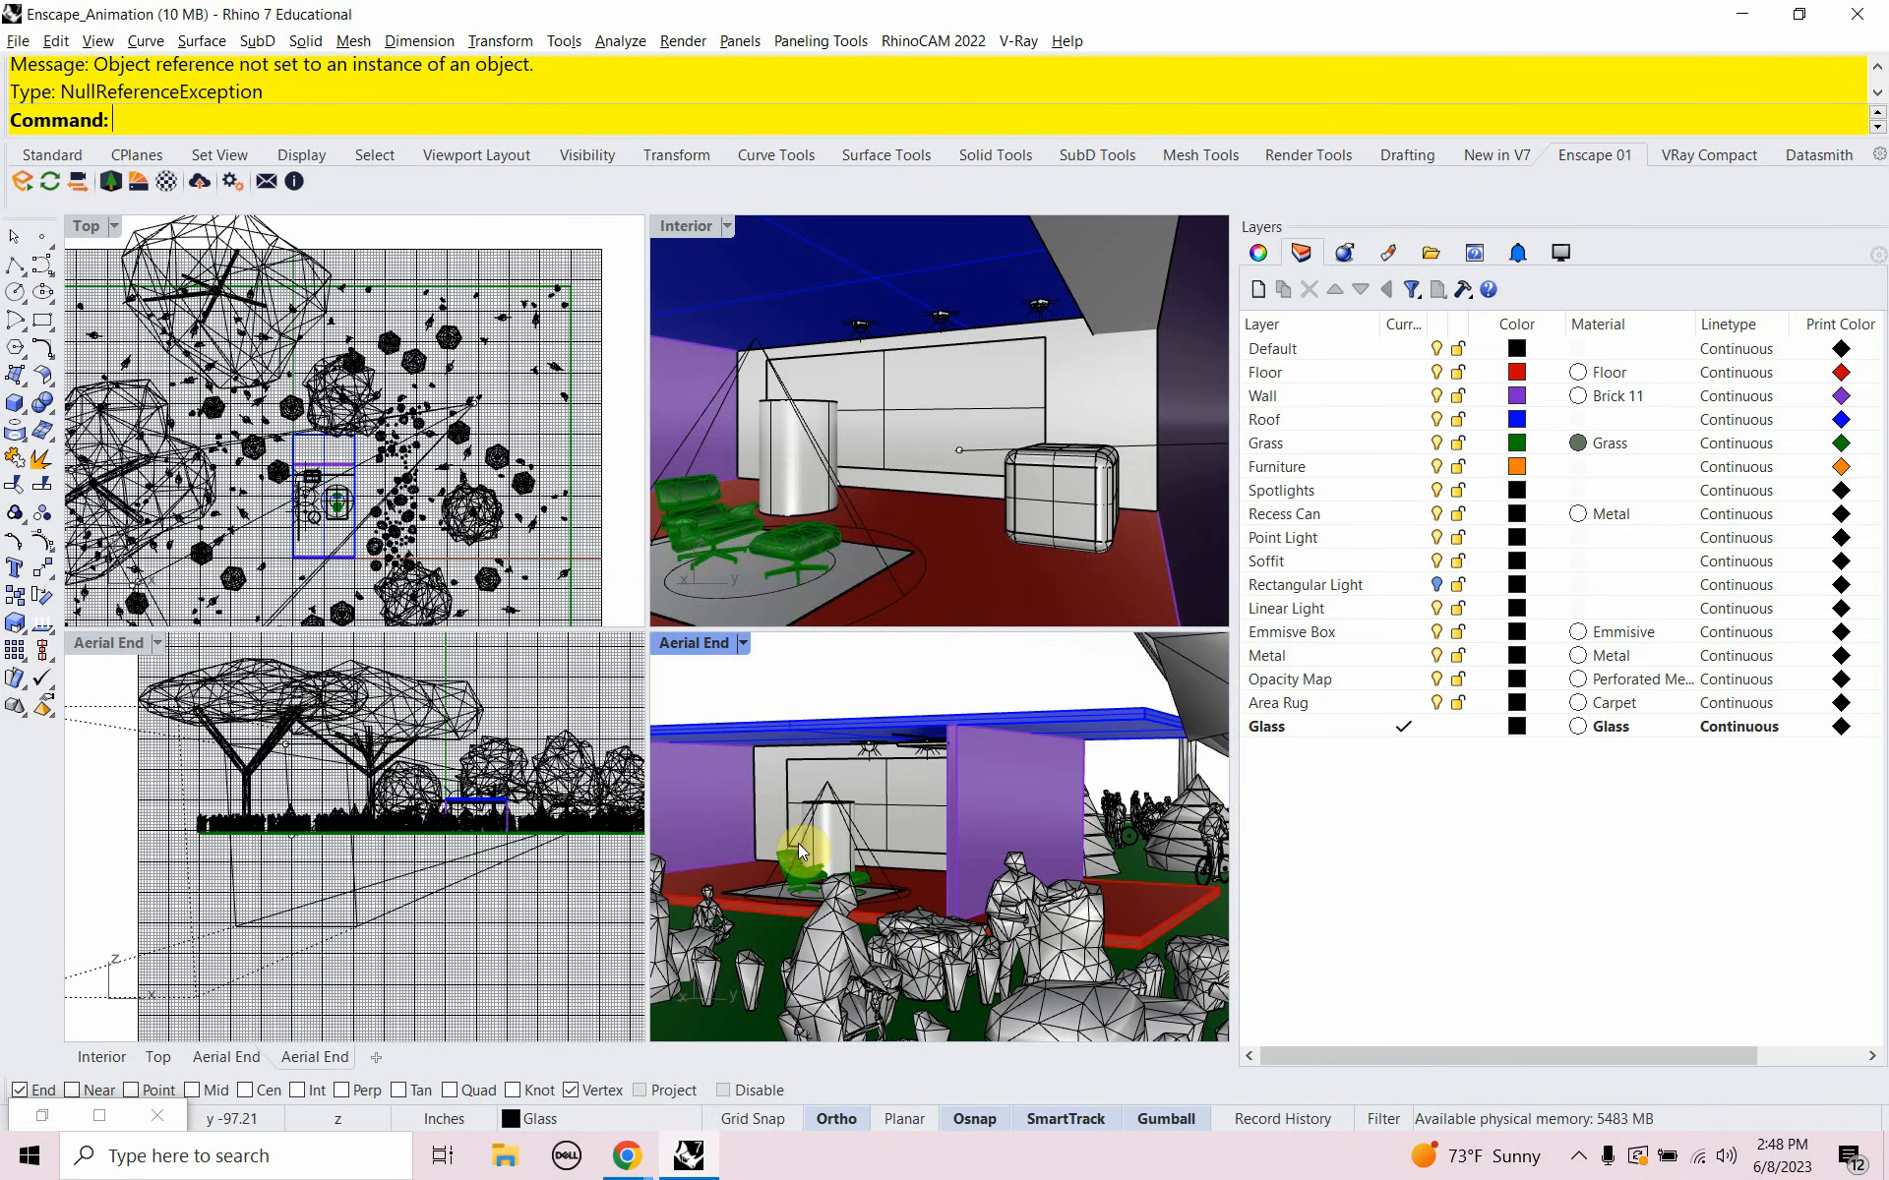
Switch to Enscape, load the Aerial Beg. view and select the end keyframe at 00:00:30 in the Video Editor
key(alt+Tab)
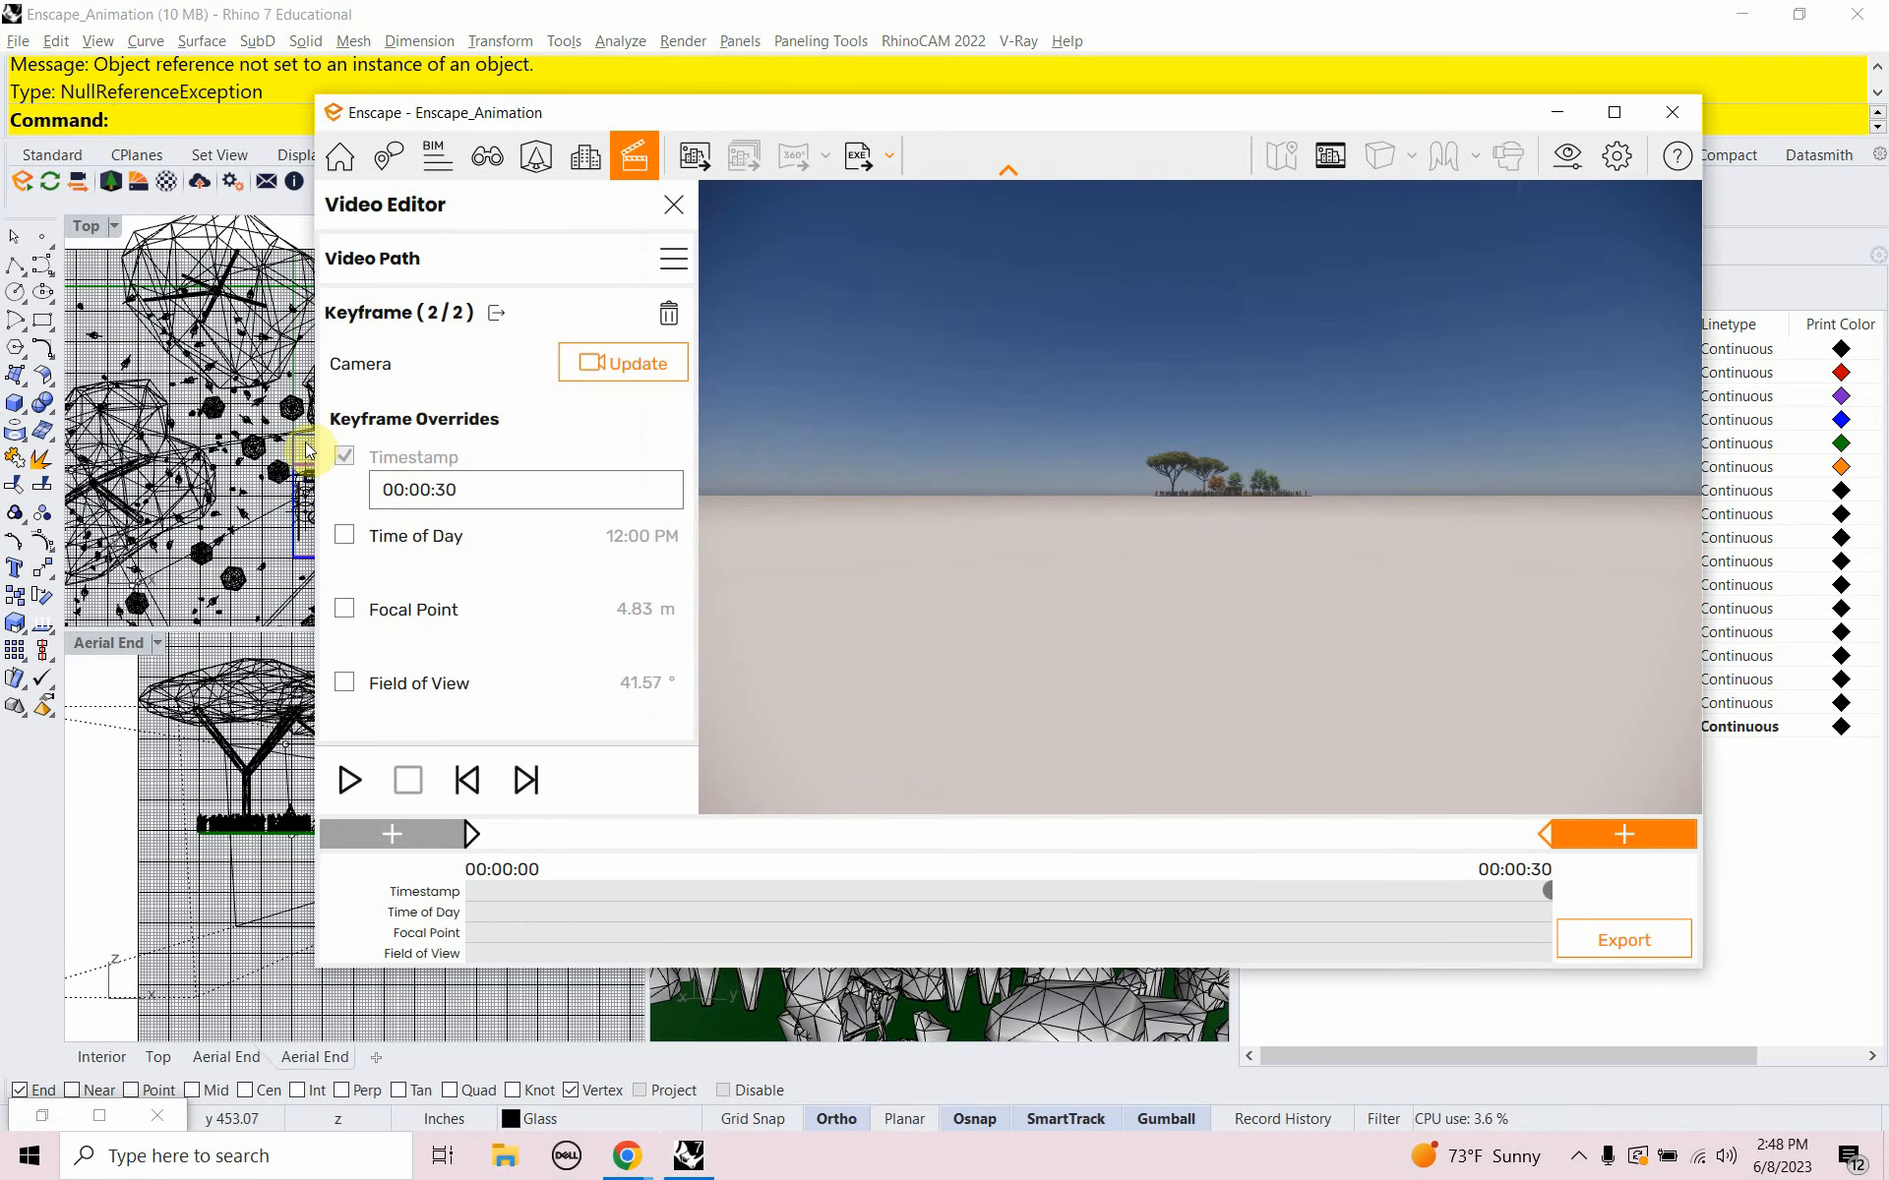
click(487, 164)
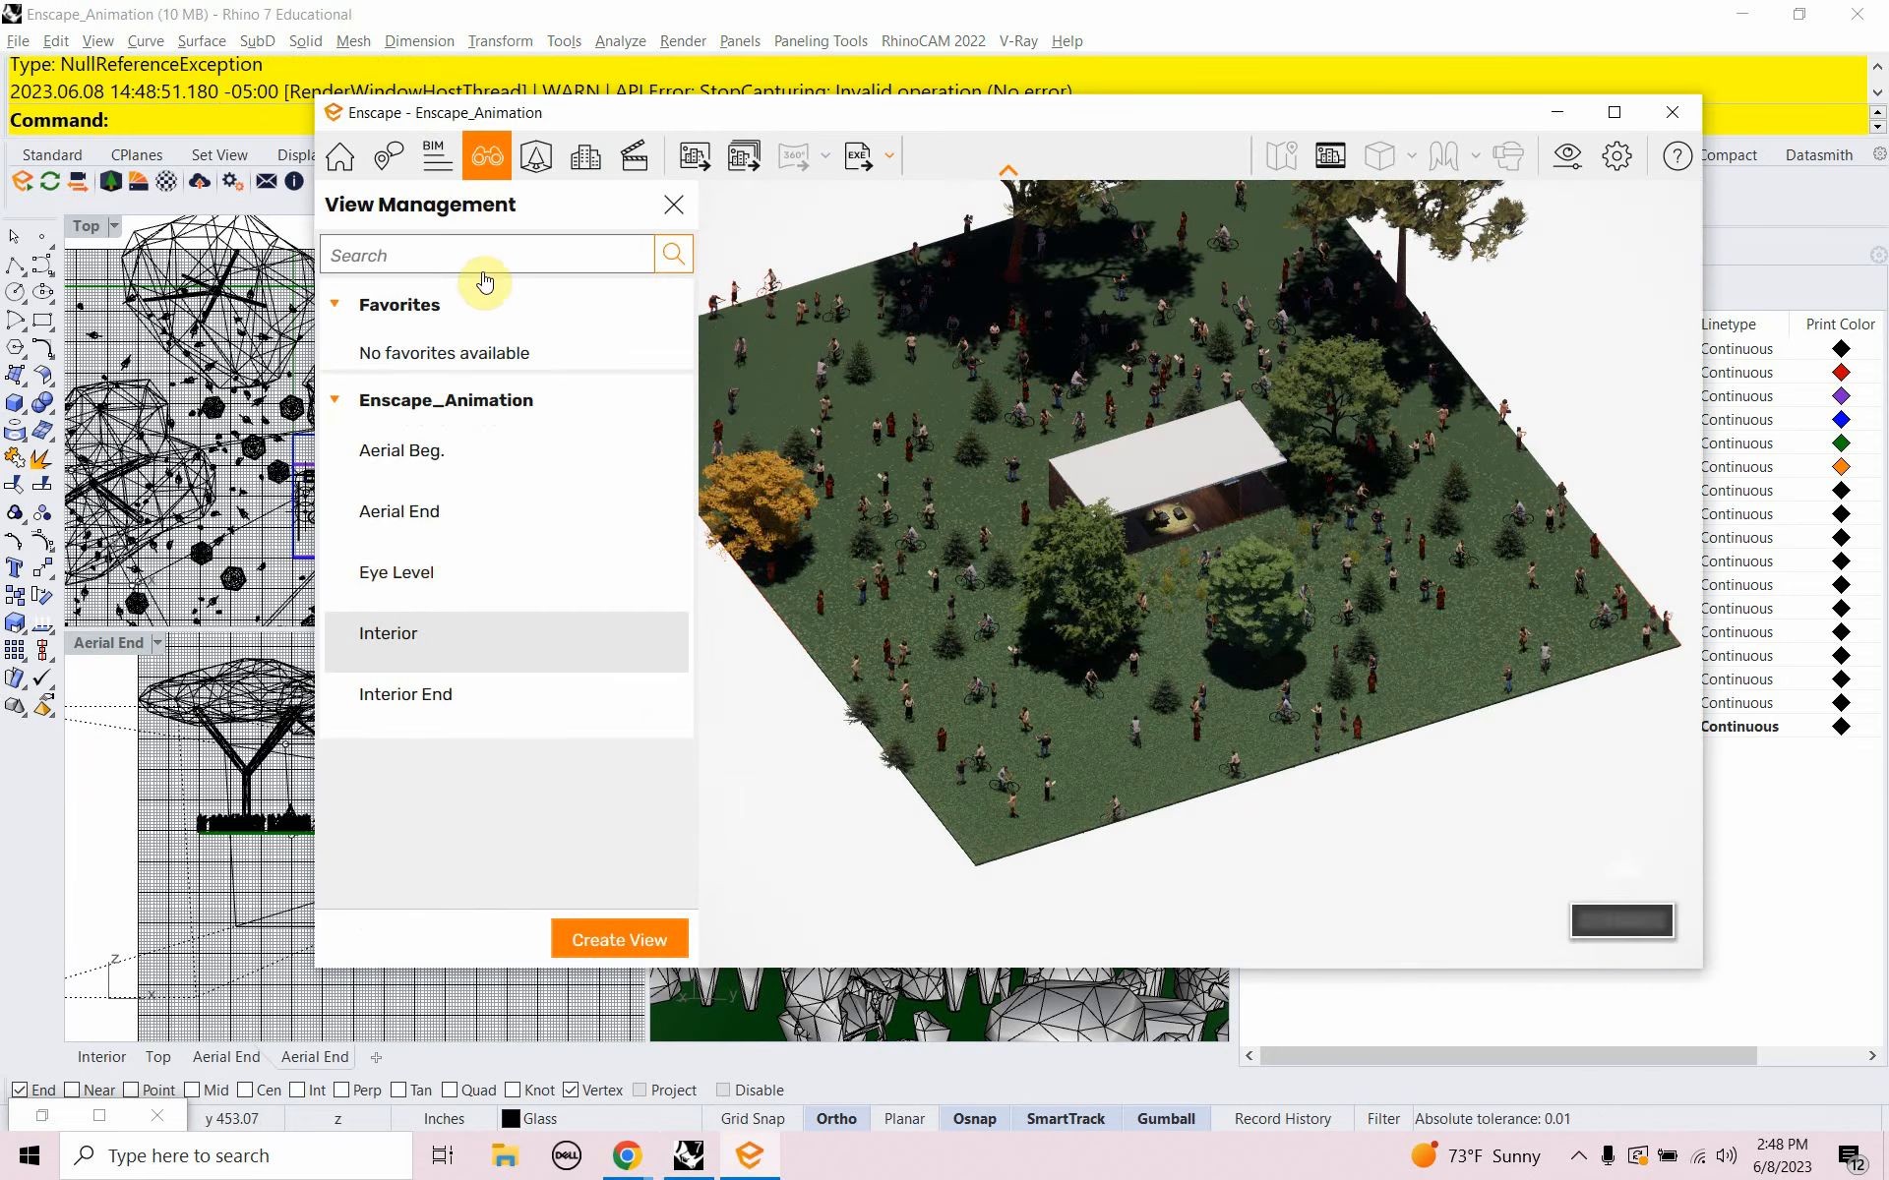
click(453, 472)
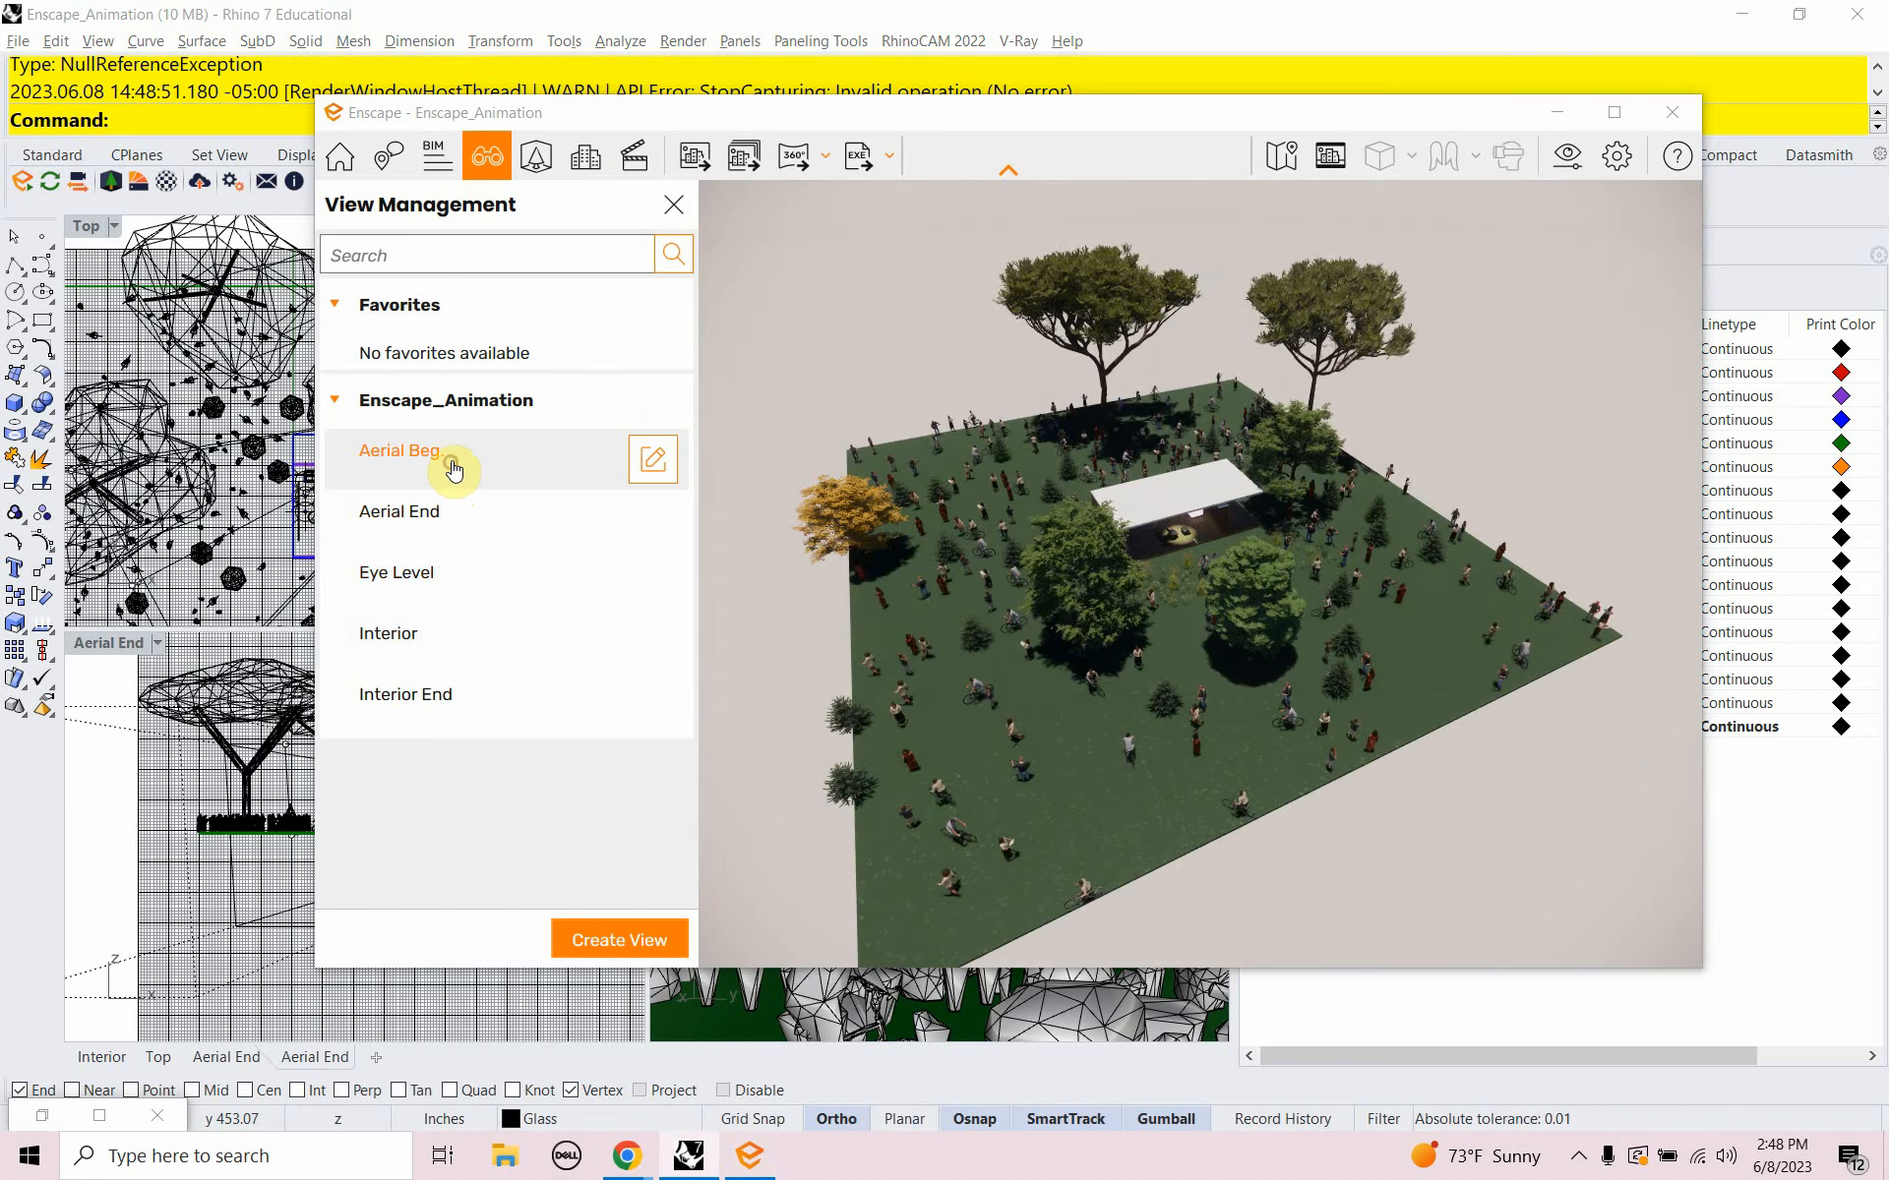
click(630, 165)
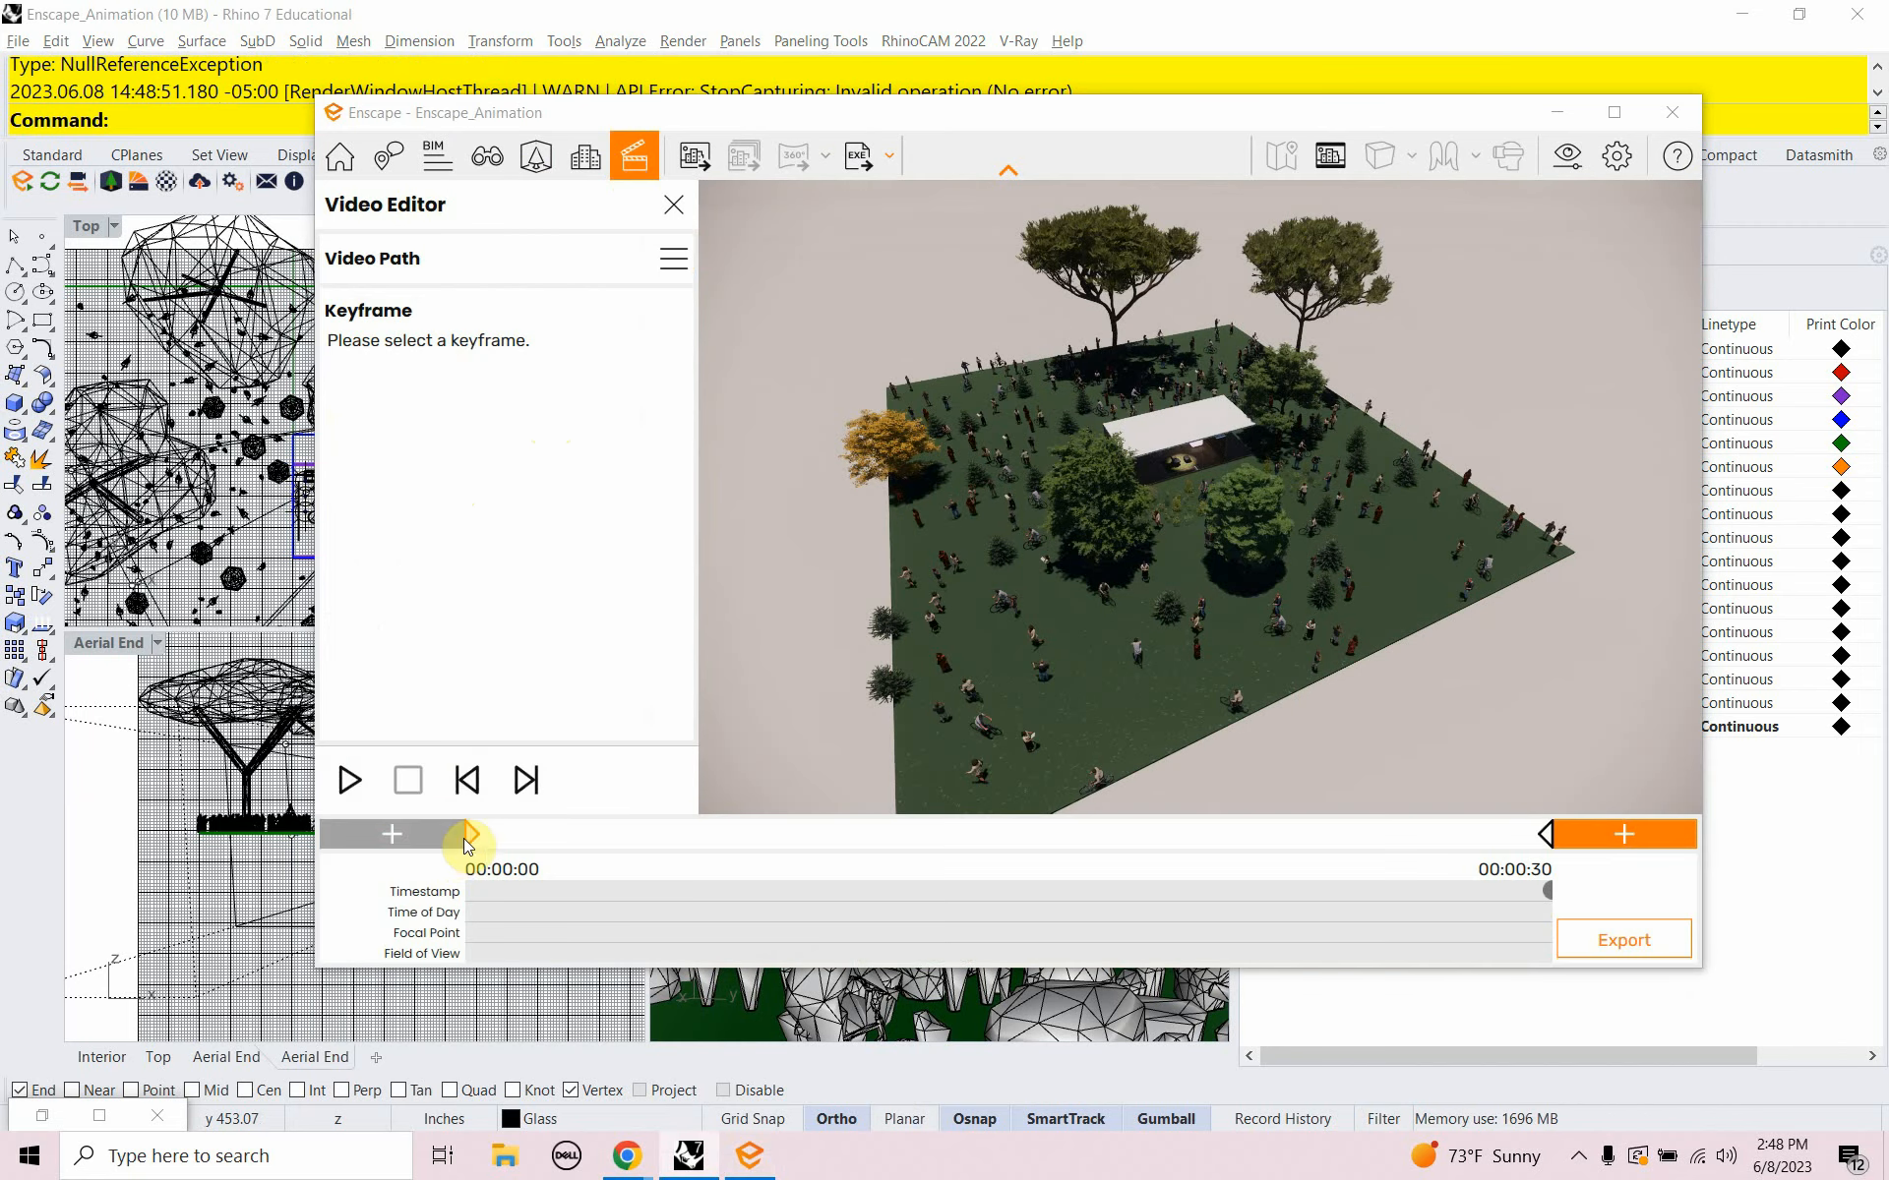
click(1546, 832)
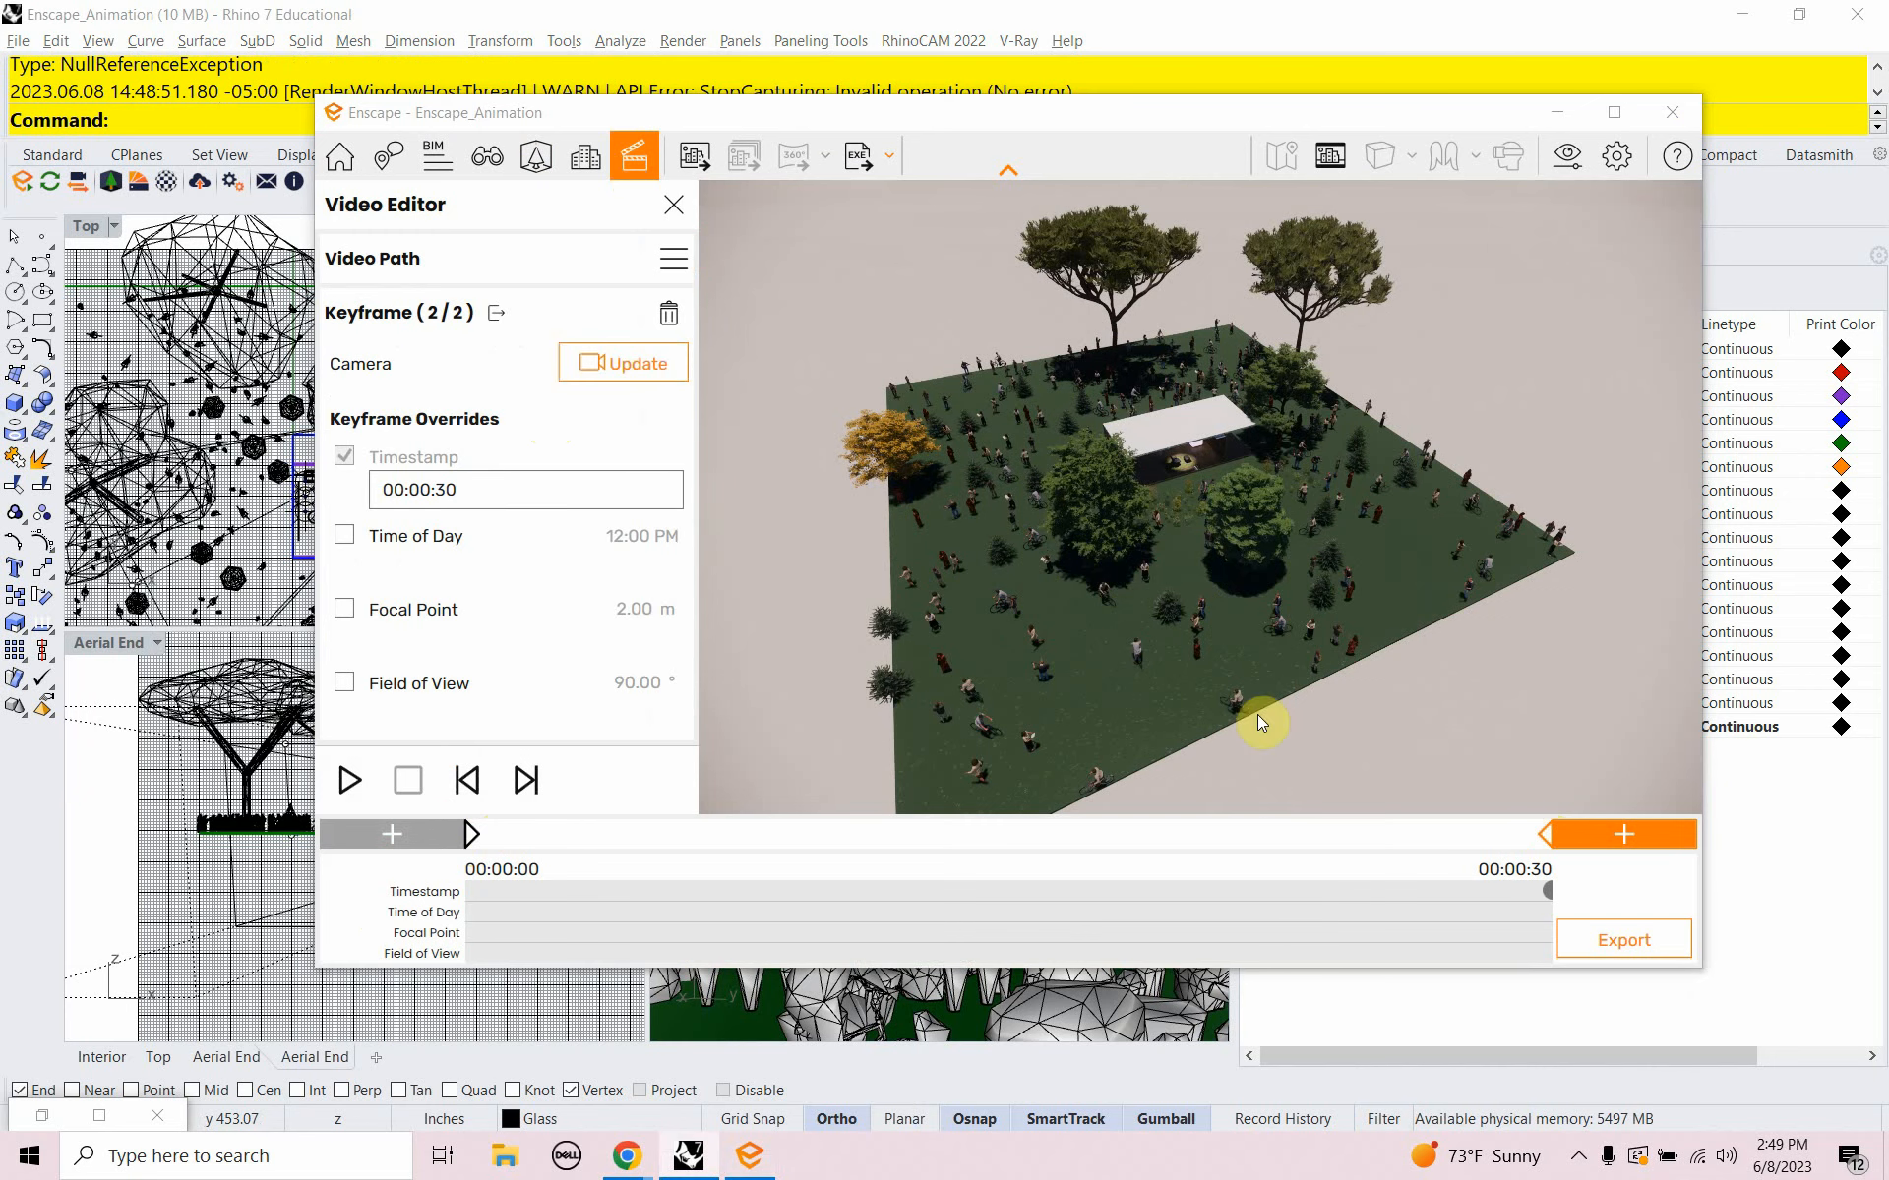
Try applying the loaded Aerial End view to the video path's closing keyframe, and compare the opening and closing keyframes
click(487, 155)
click(415, 514)
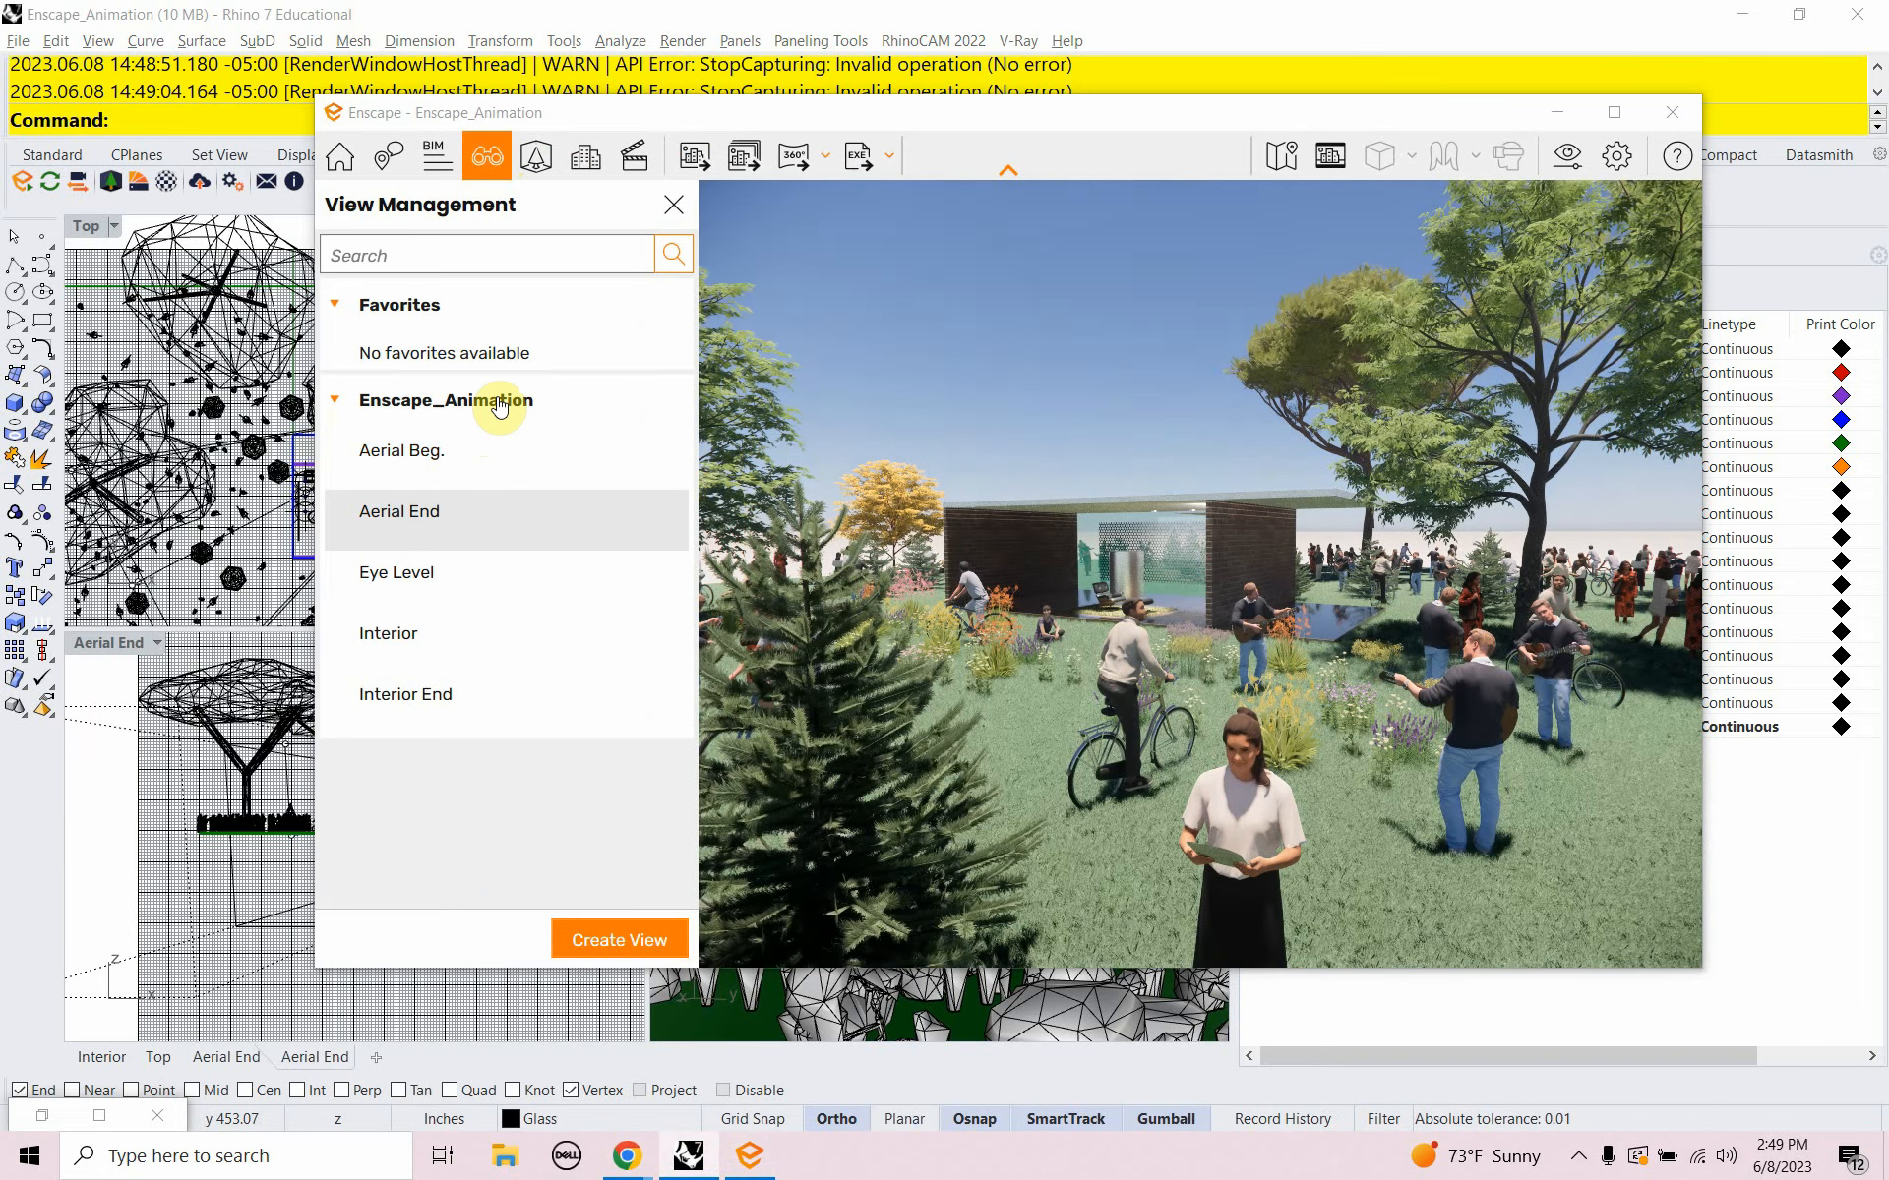
click(634, 163)
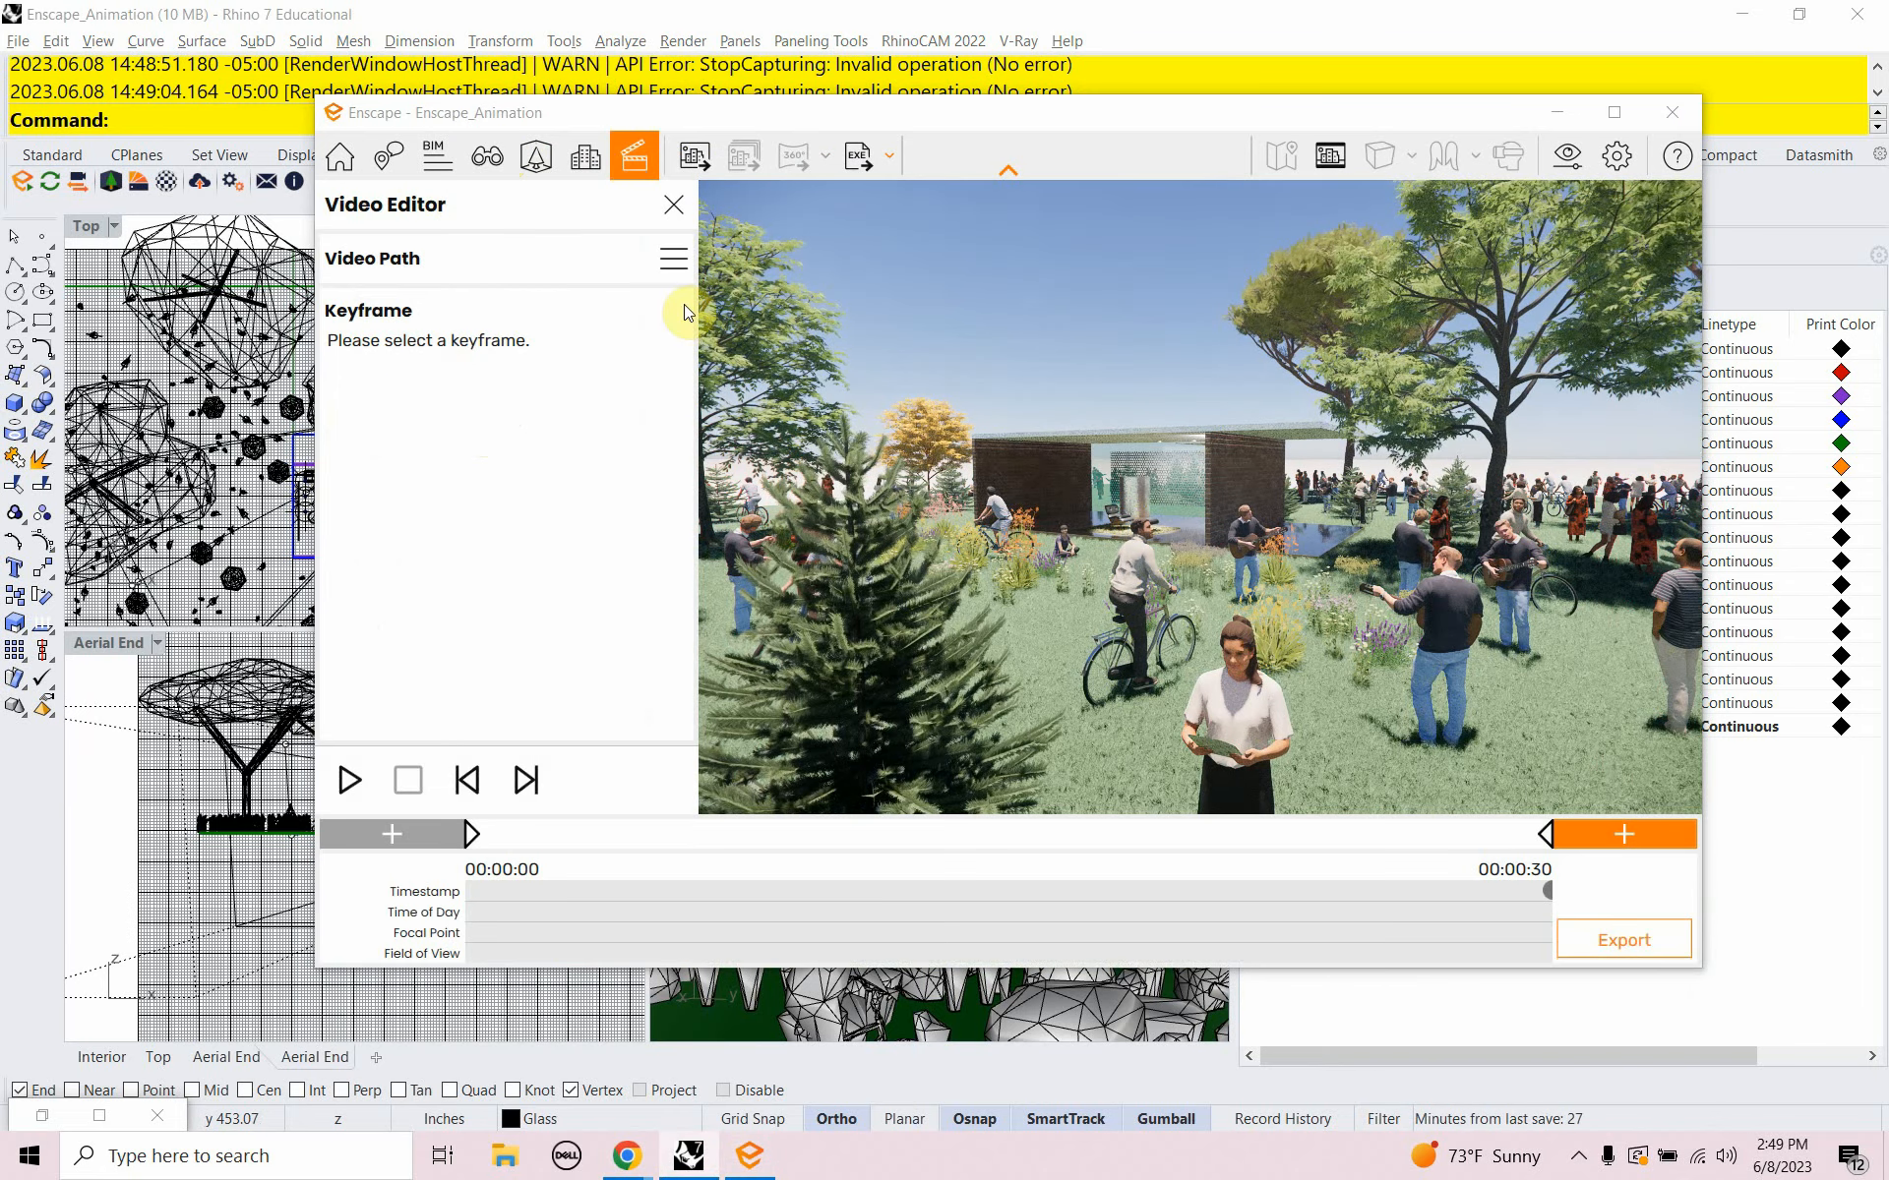
click(1541, 836)
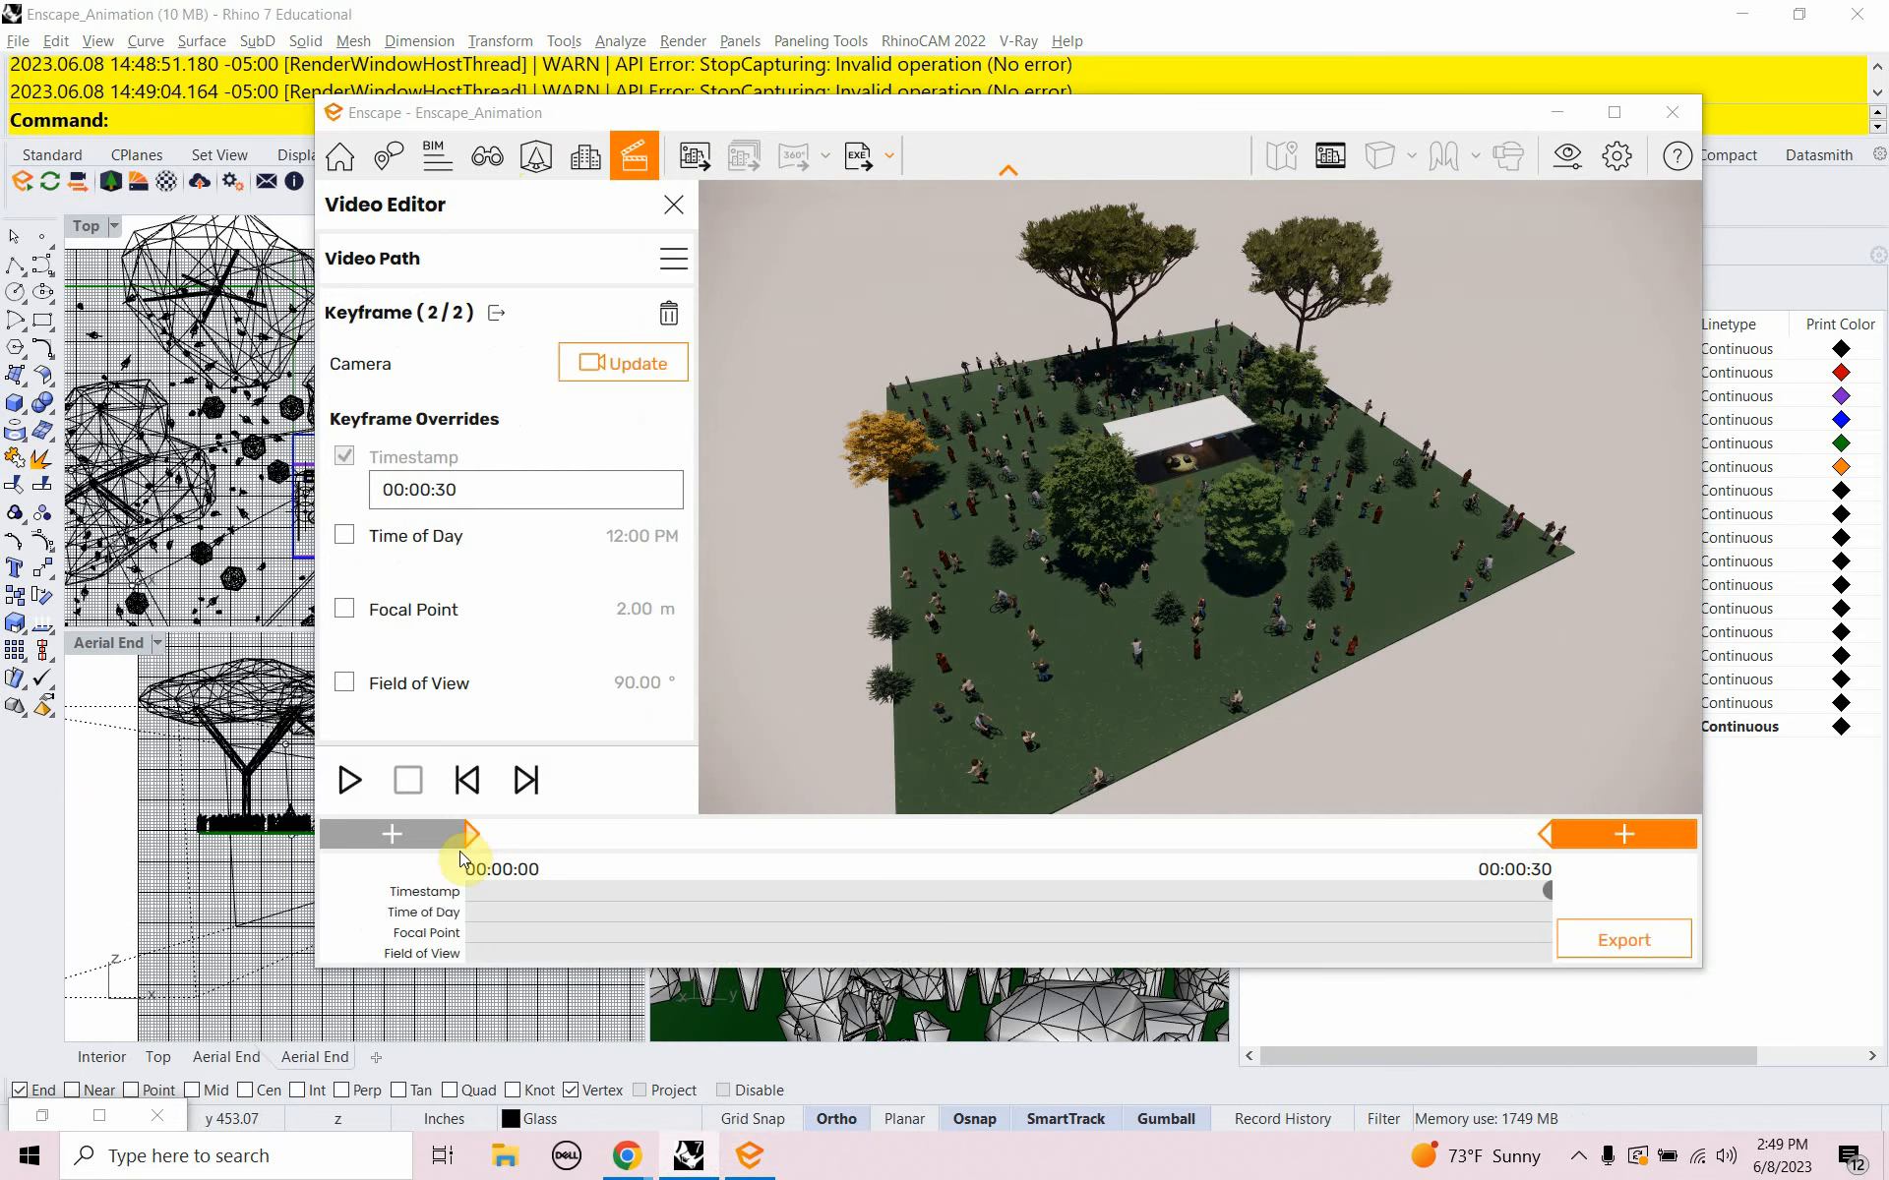
click(470, 835)
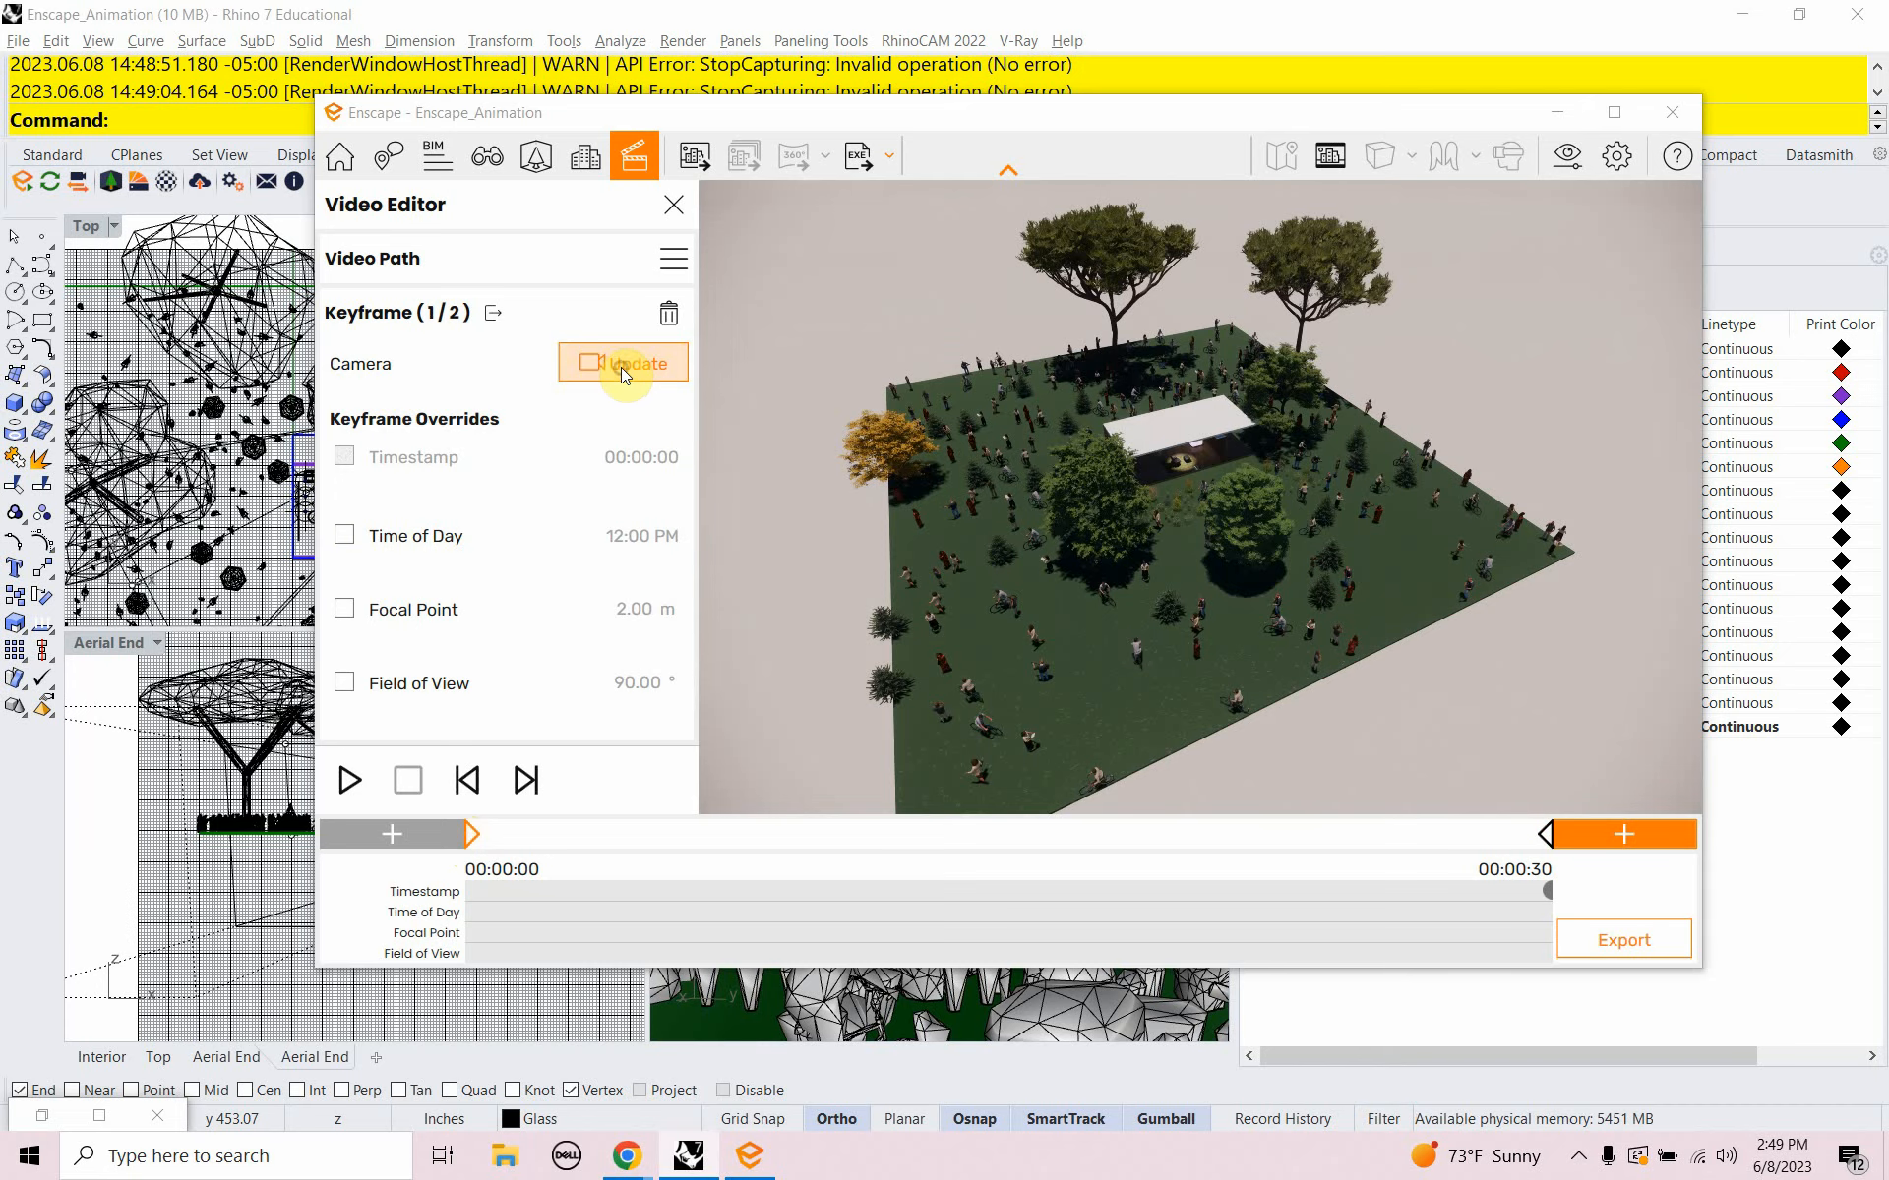
click(1542, 834)
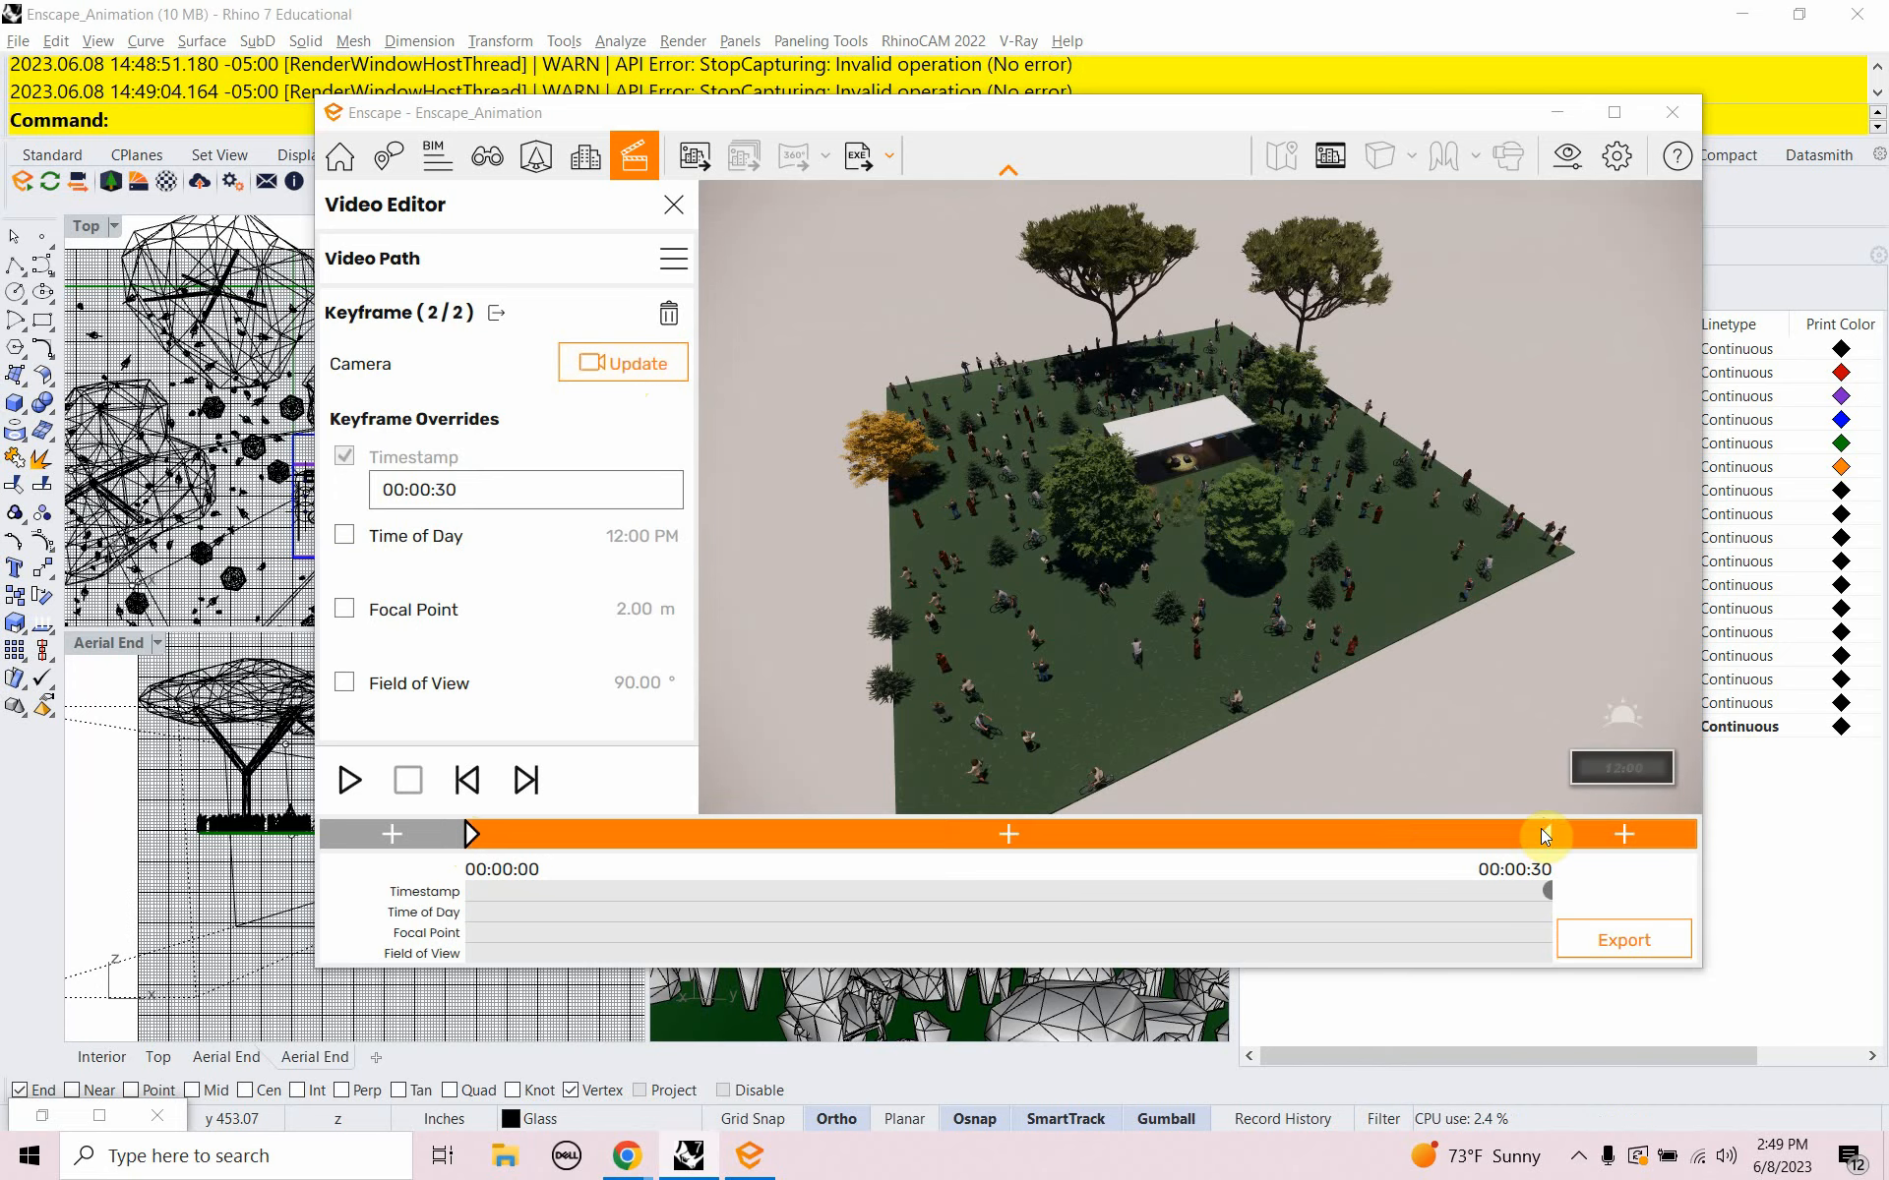
Try synchronizing the Enscape camera with Rhino's Aerial End viewport by switching view synchronization off and on again
drag(724, 123, 1185, 124)
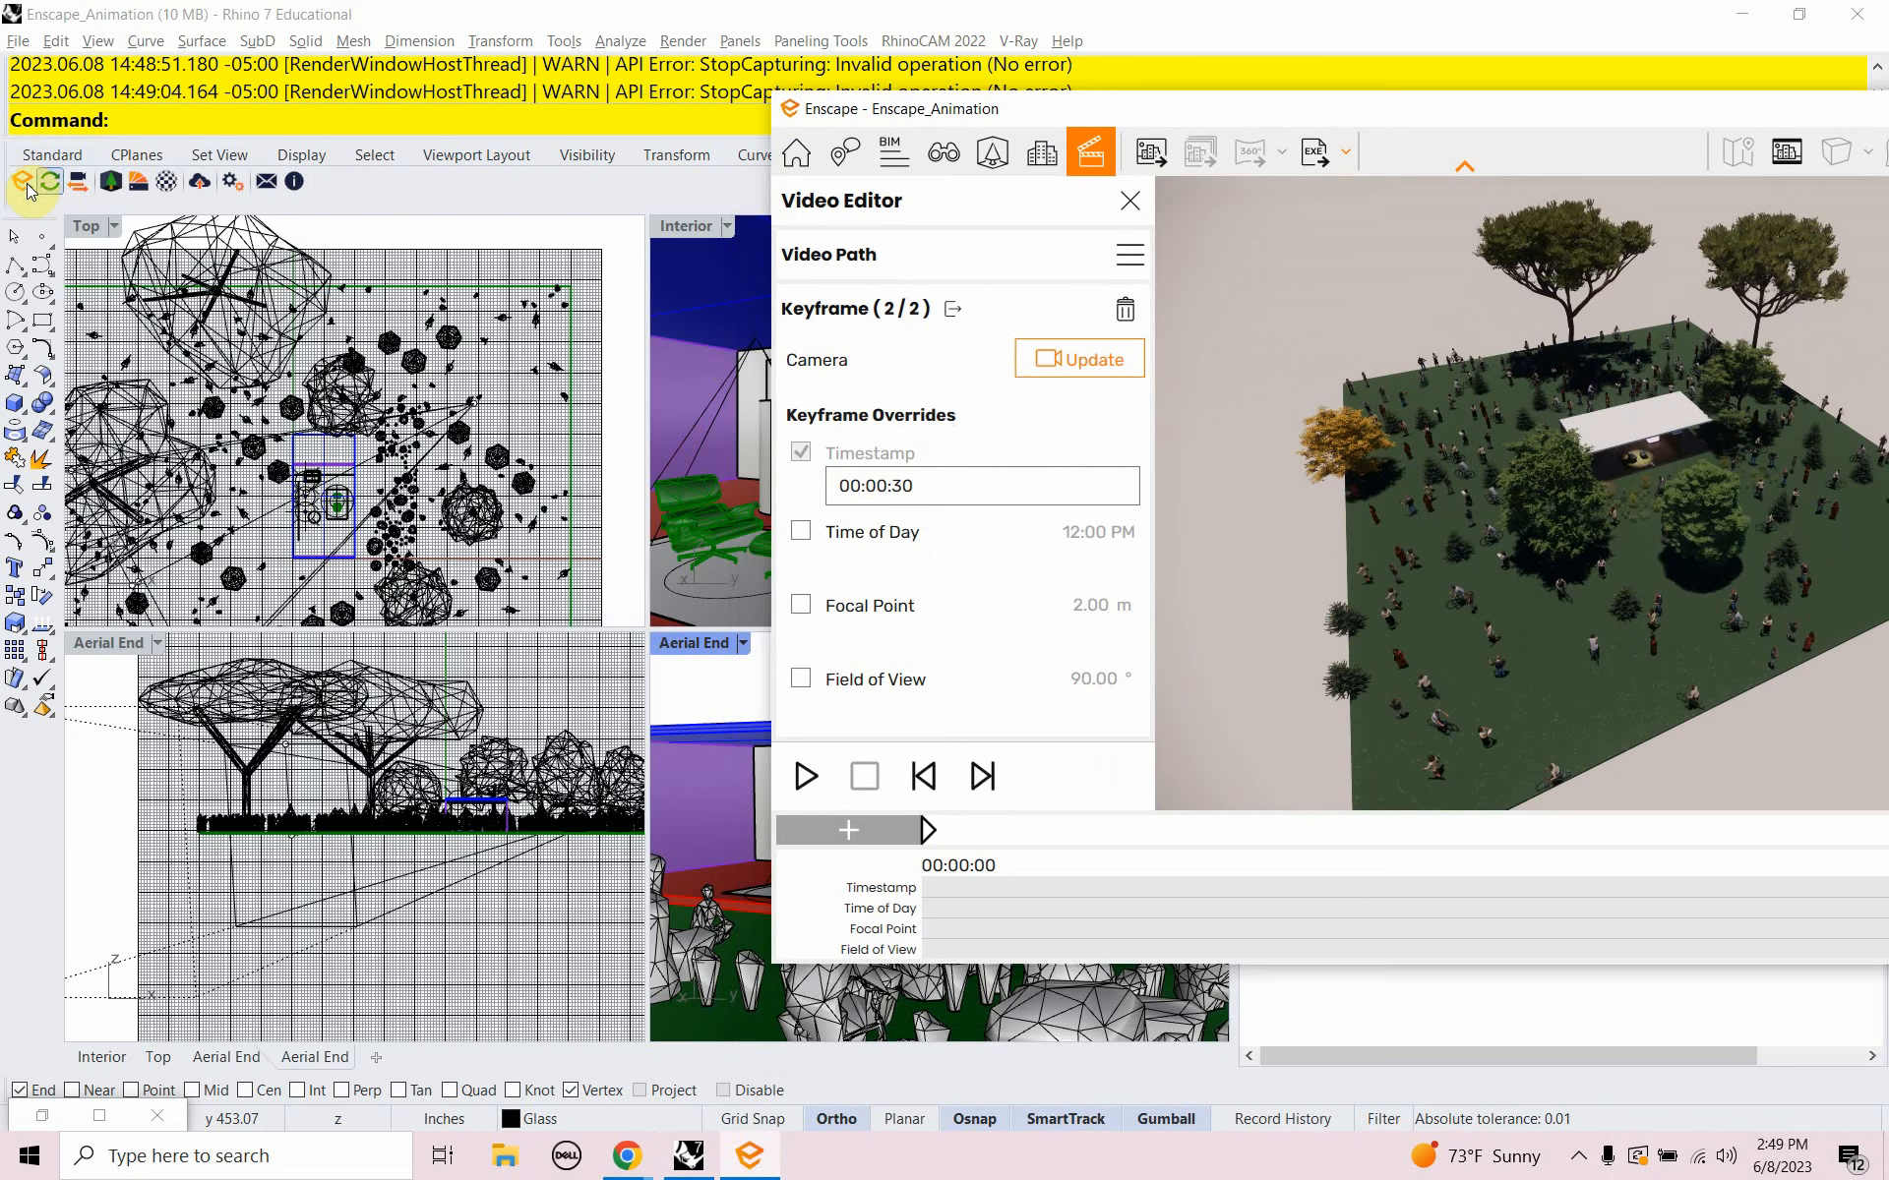
click(78, 187)
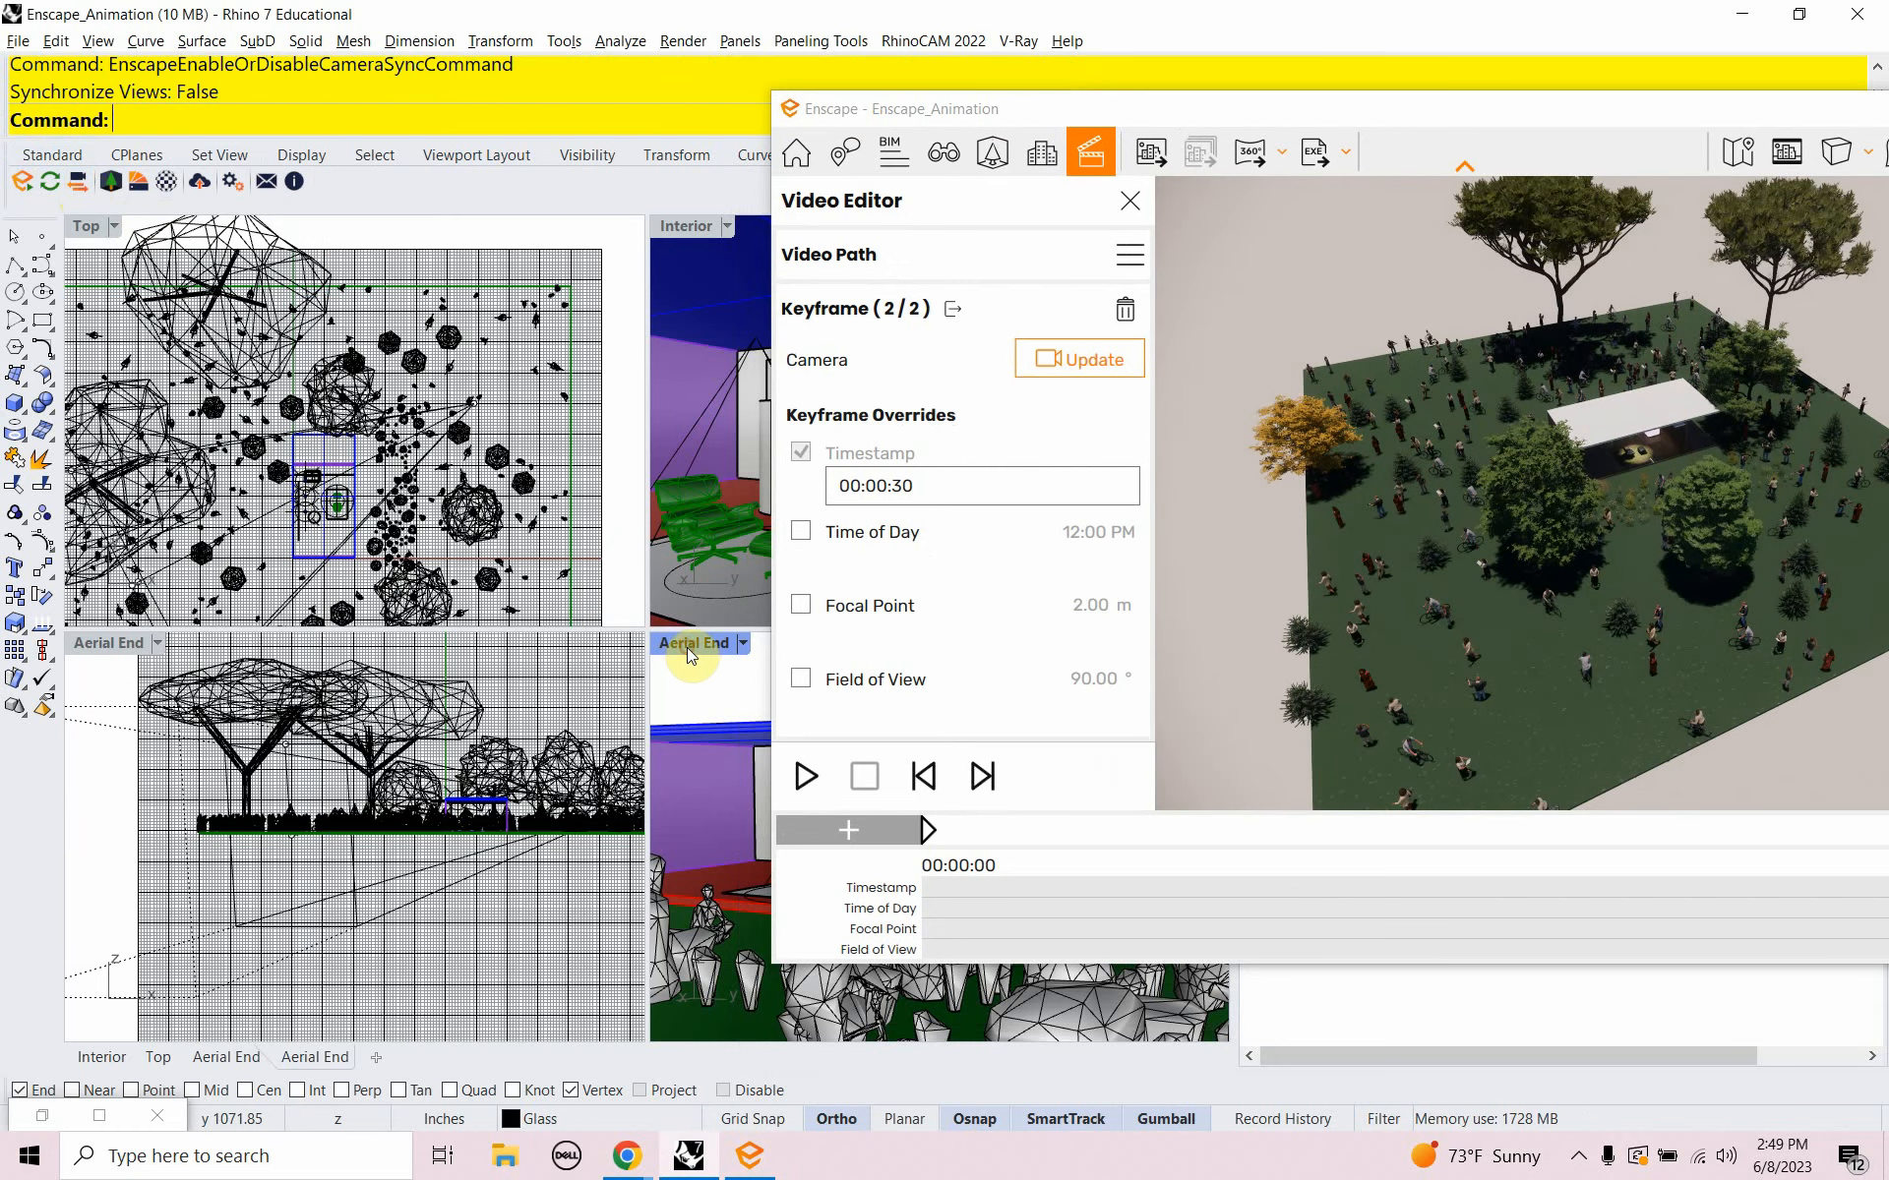
click(77, 183)
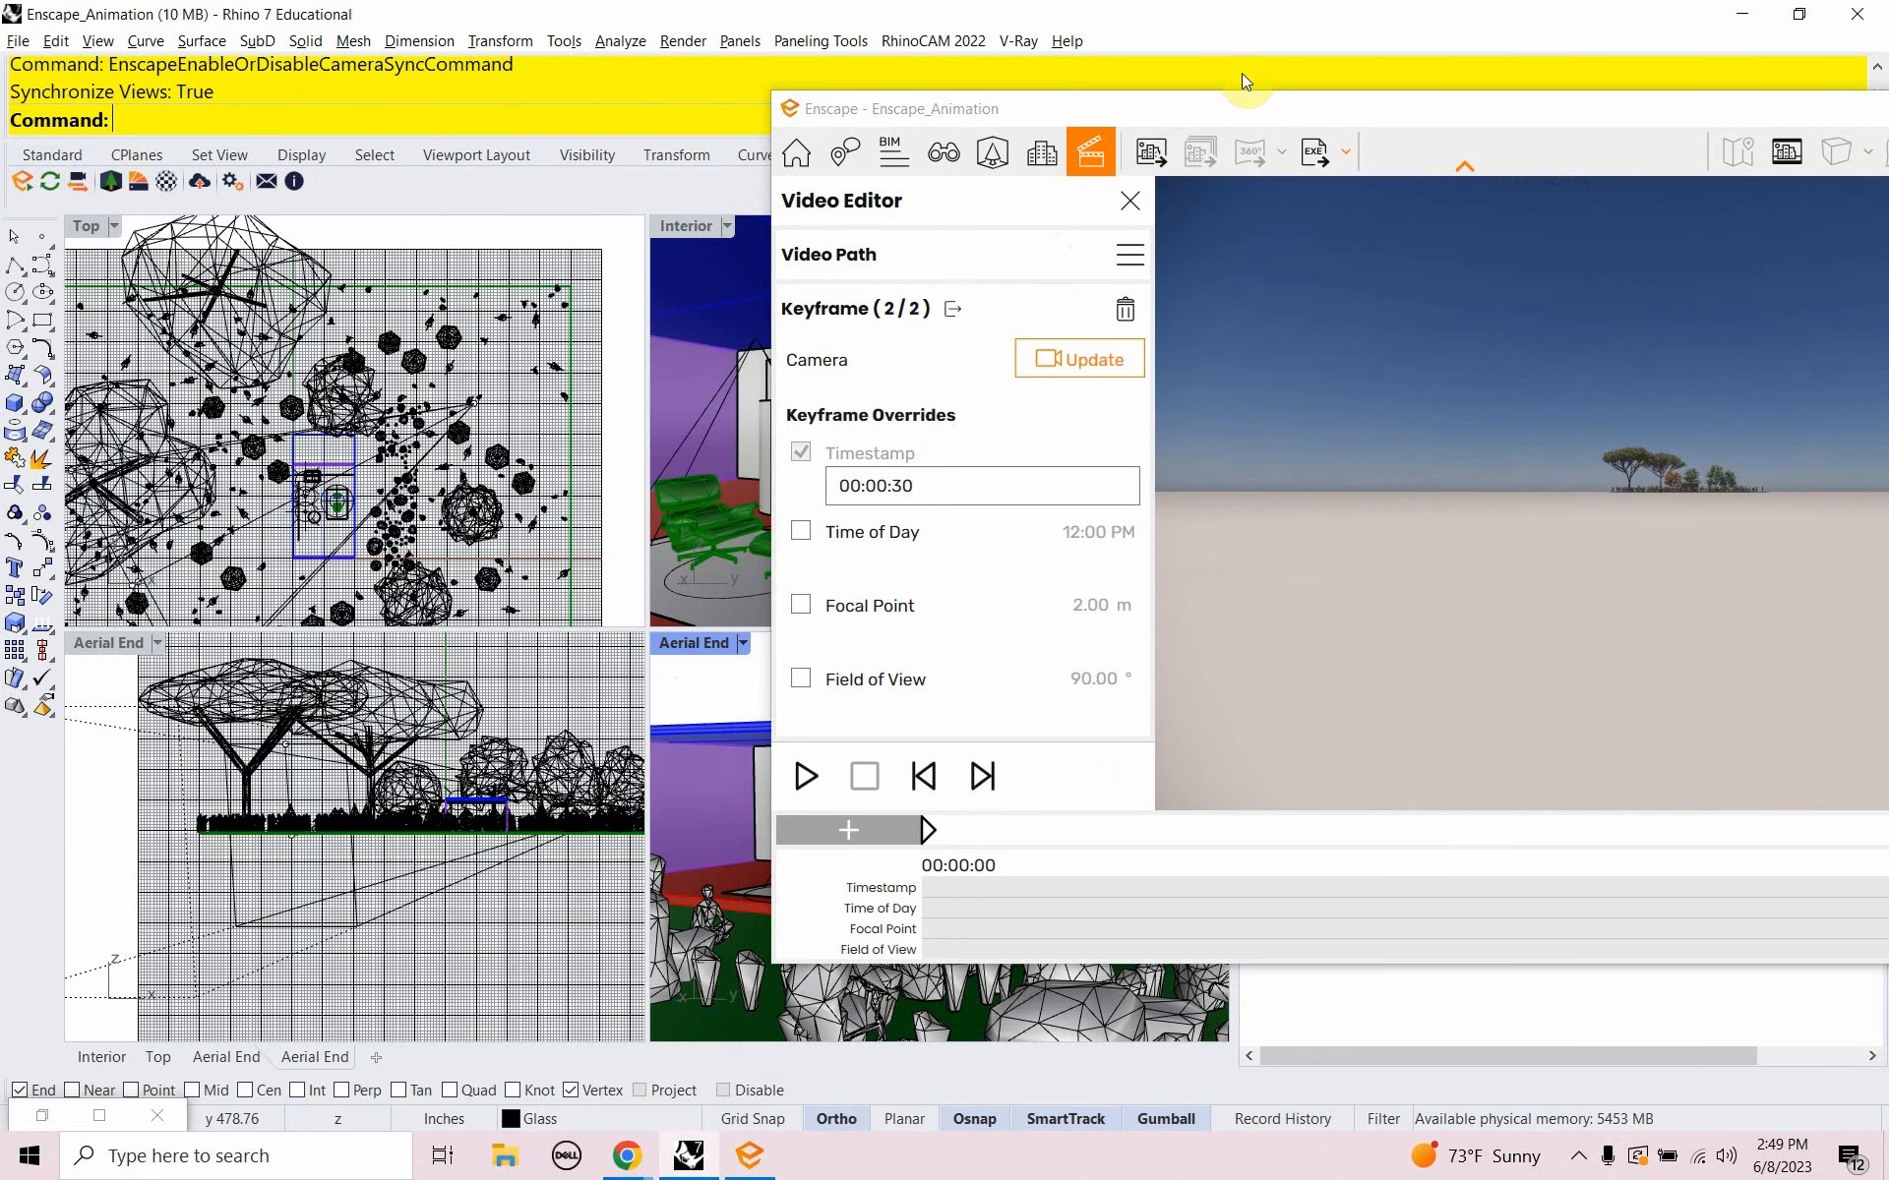
drag(1228, 121, 1175, 128)
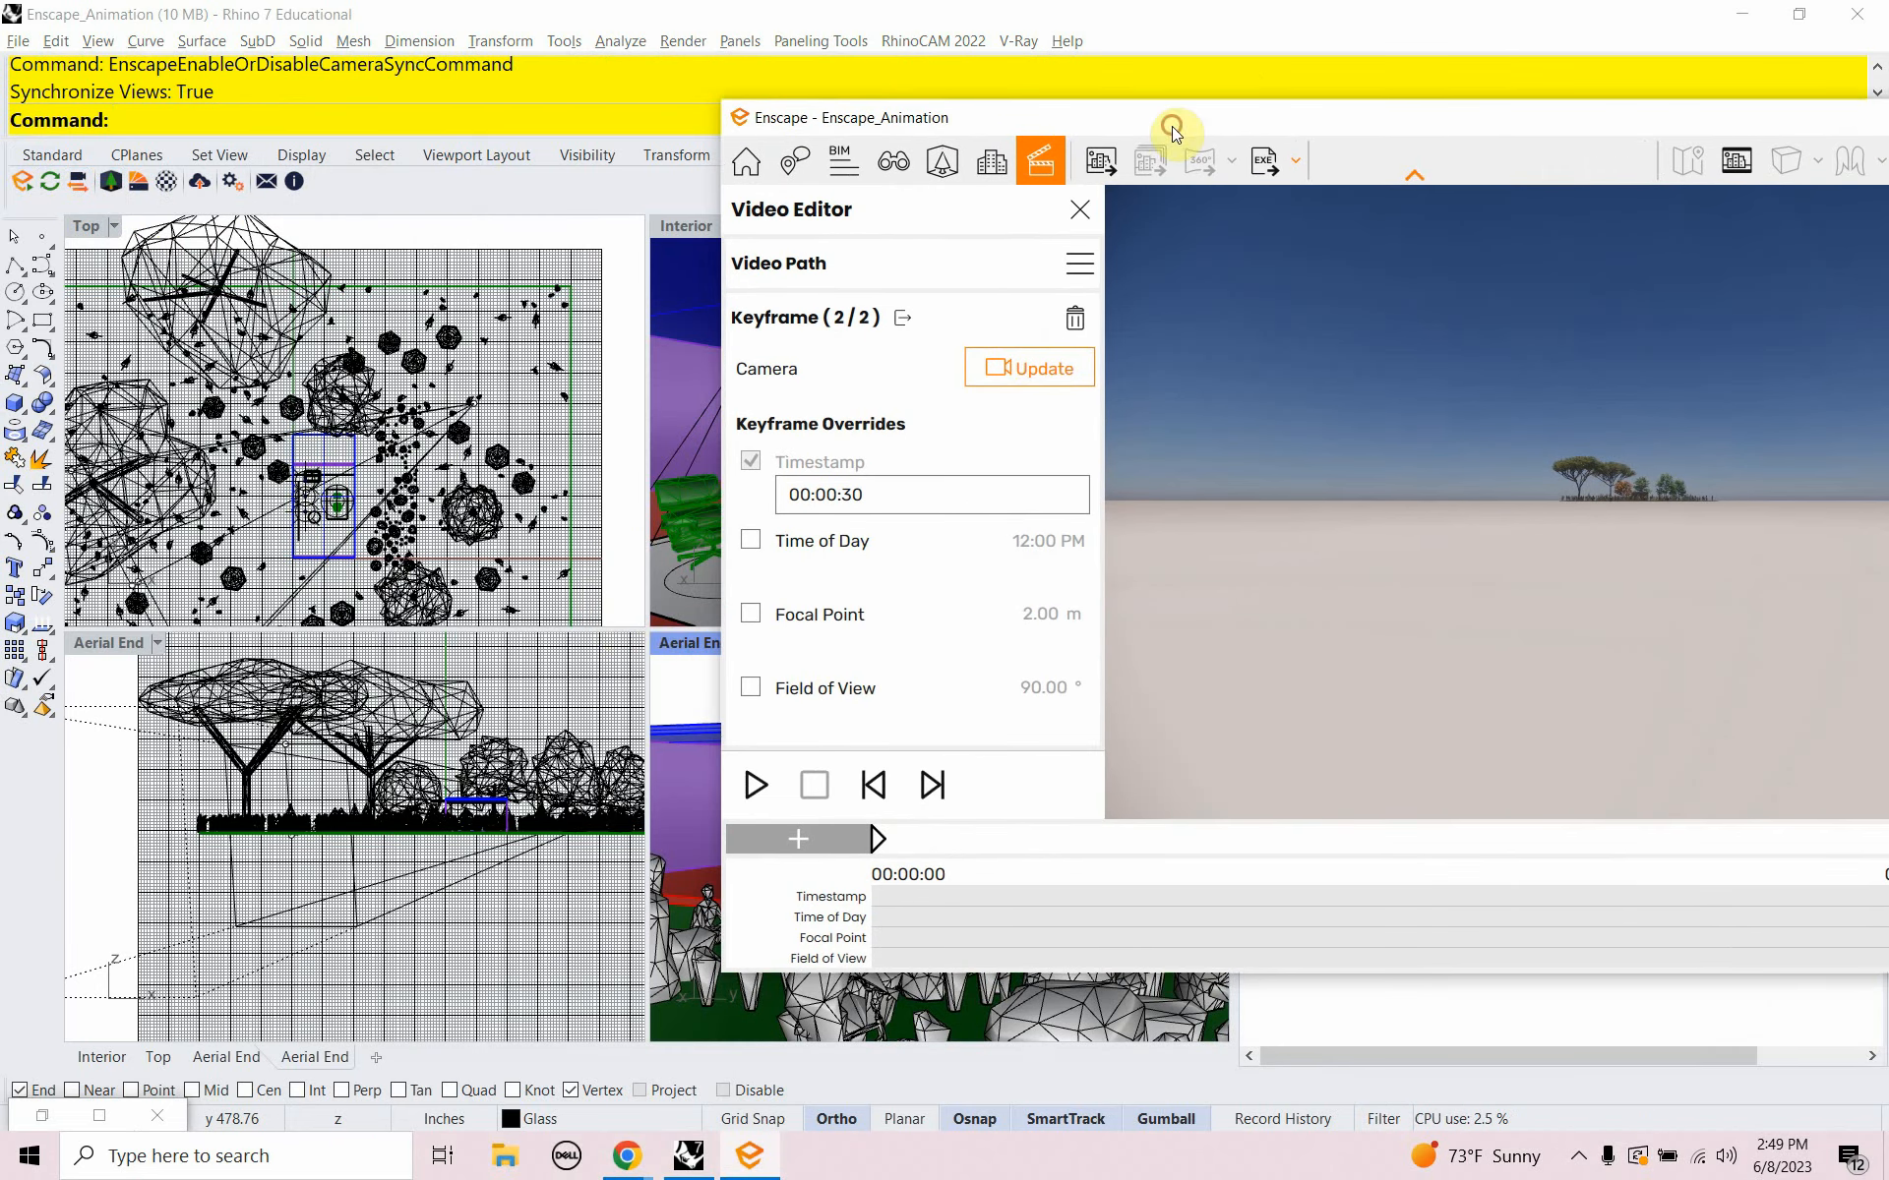
click(662, 651)
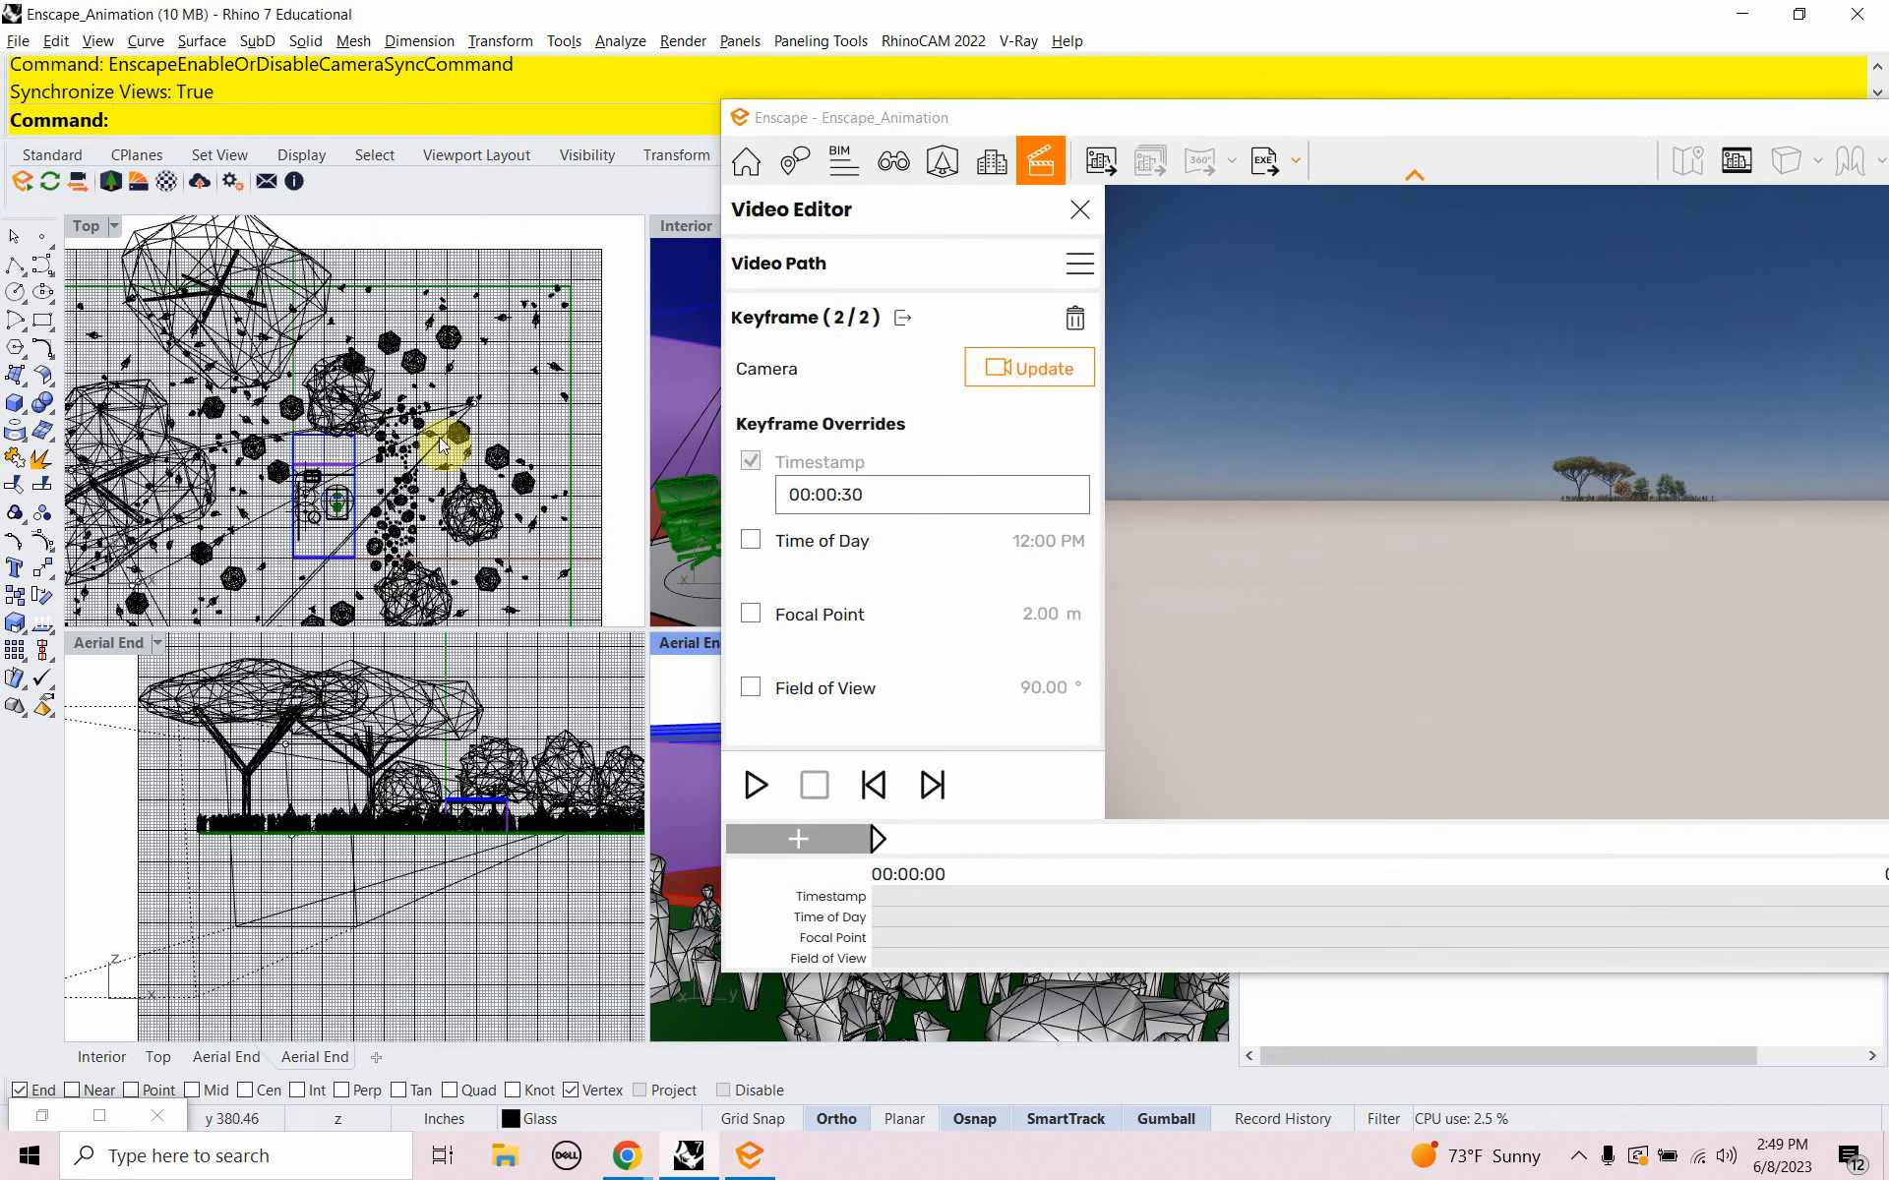
Synchronize Enscape with the maximized Aerial End perspective viewport and update the camera of the 00:00:30 keyframe
click(78, 185)
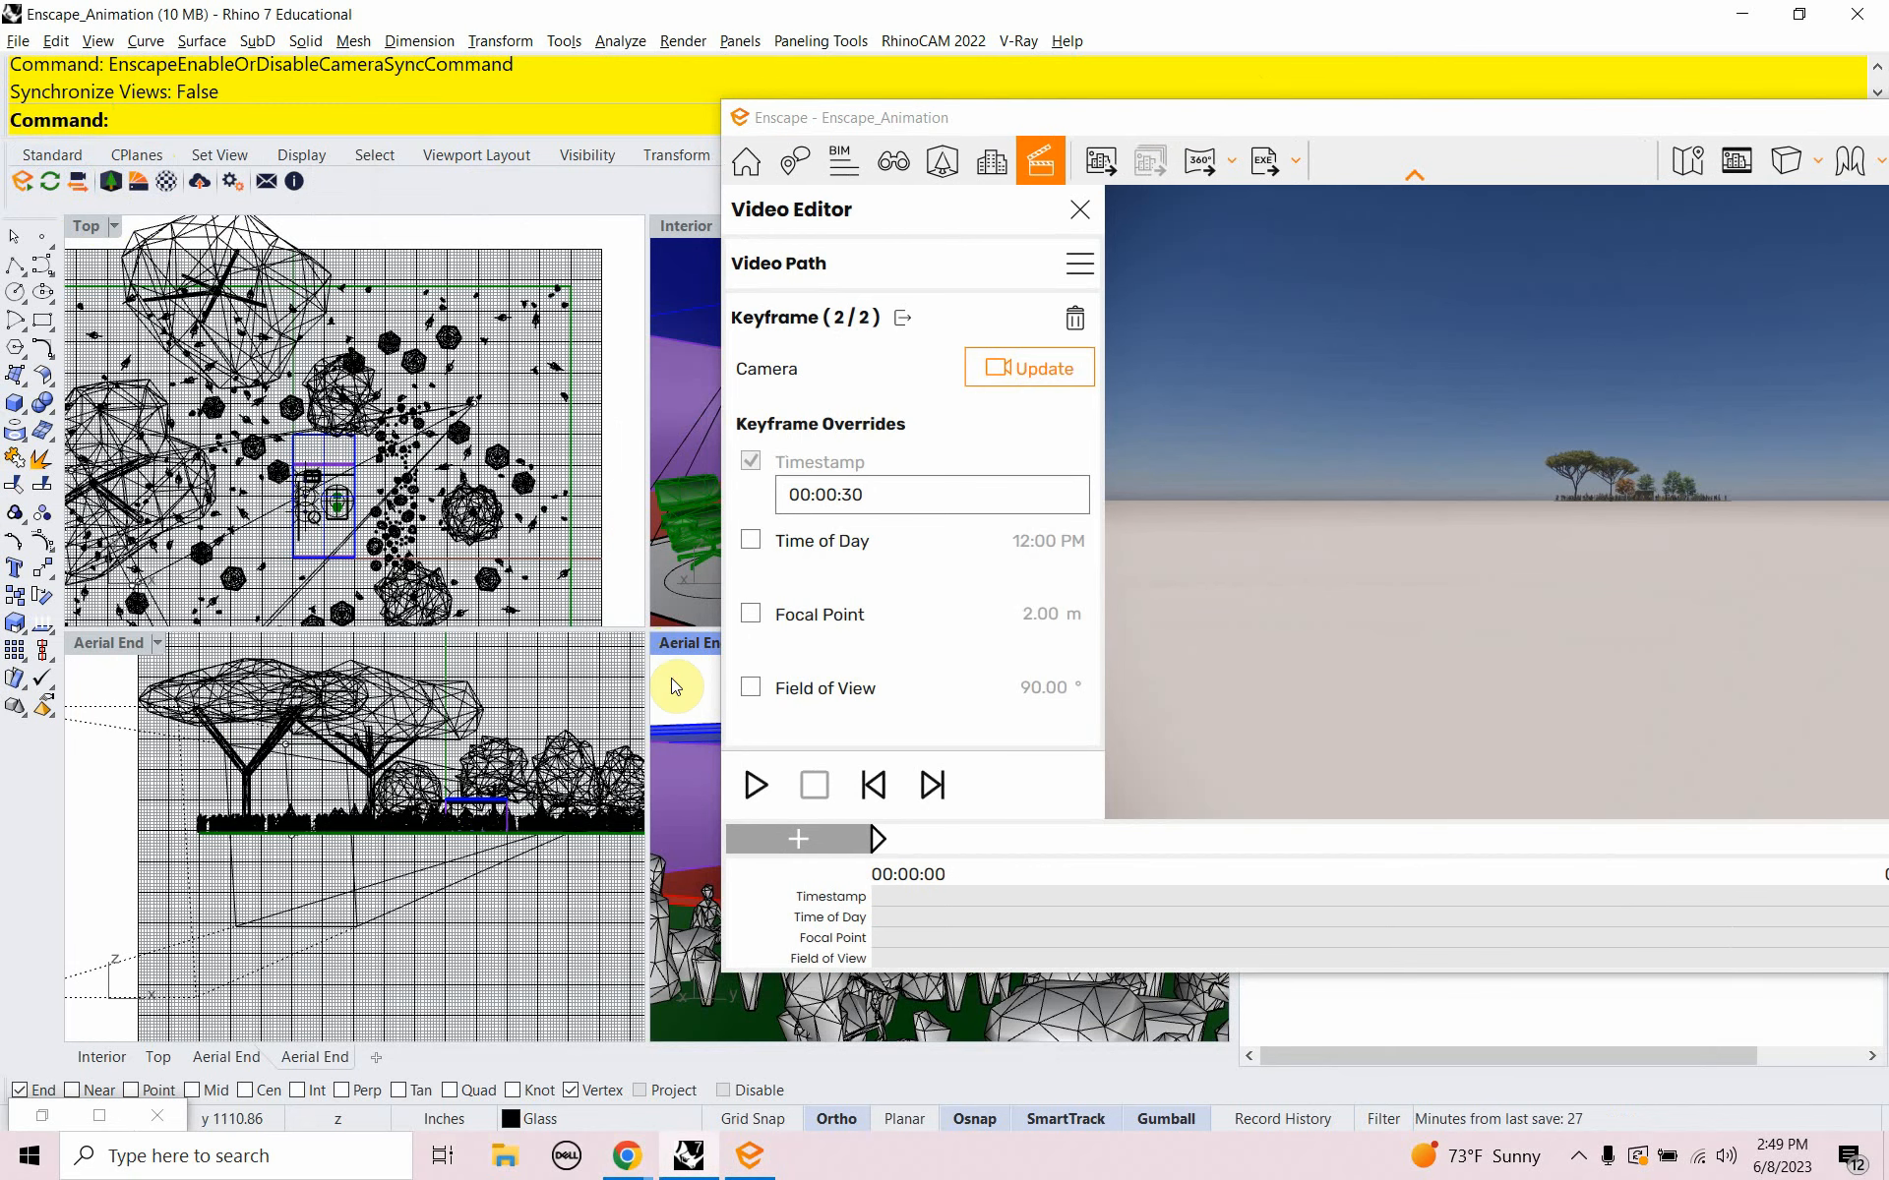
double_click(676, 643)
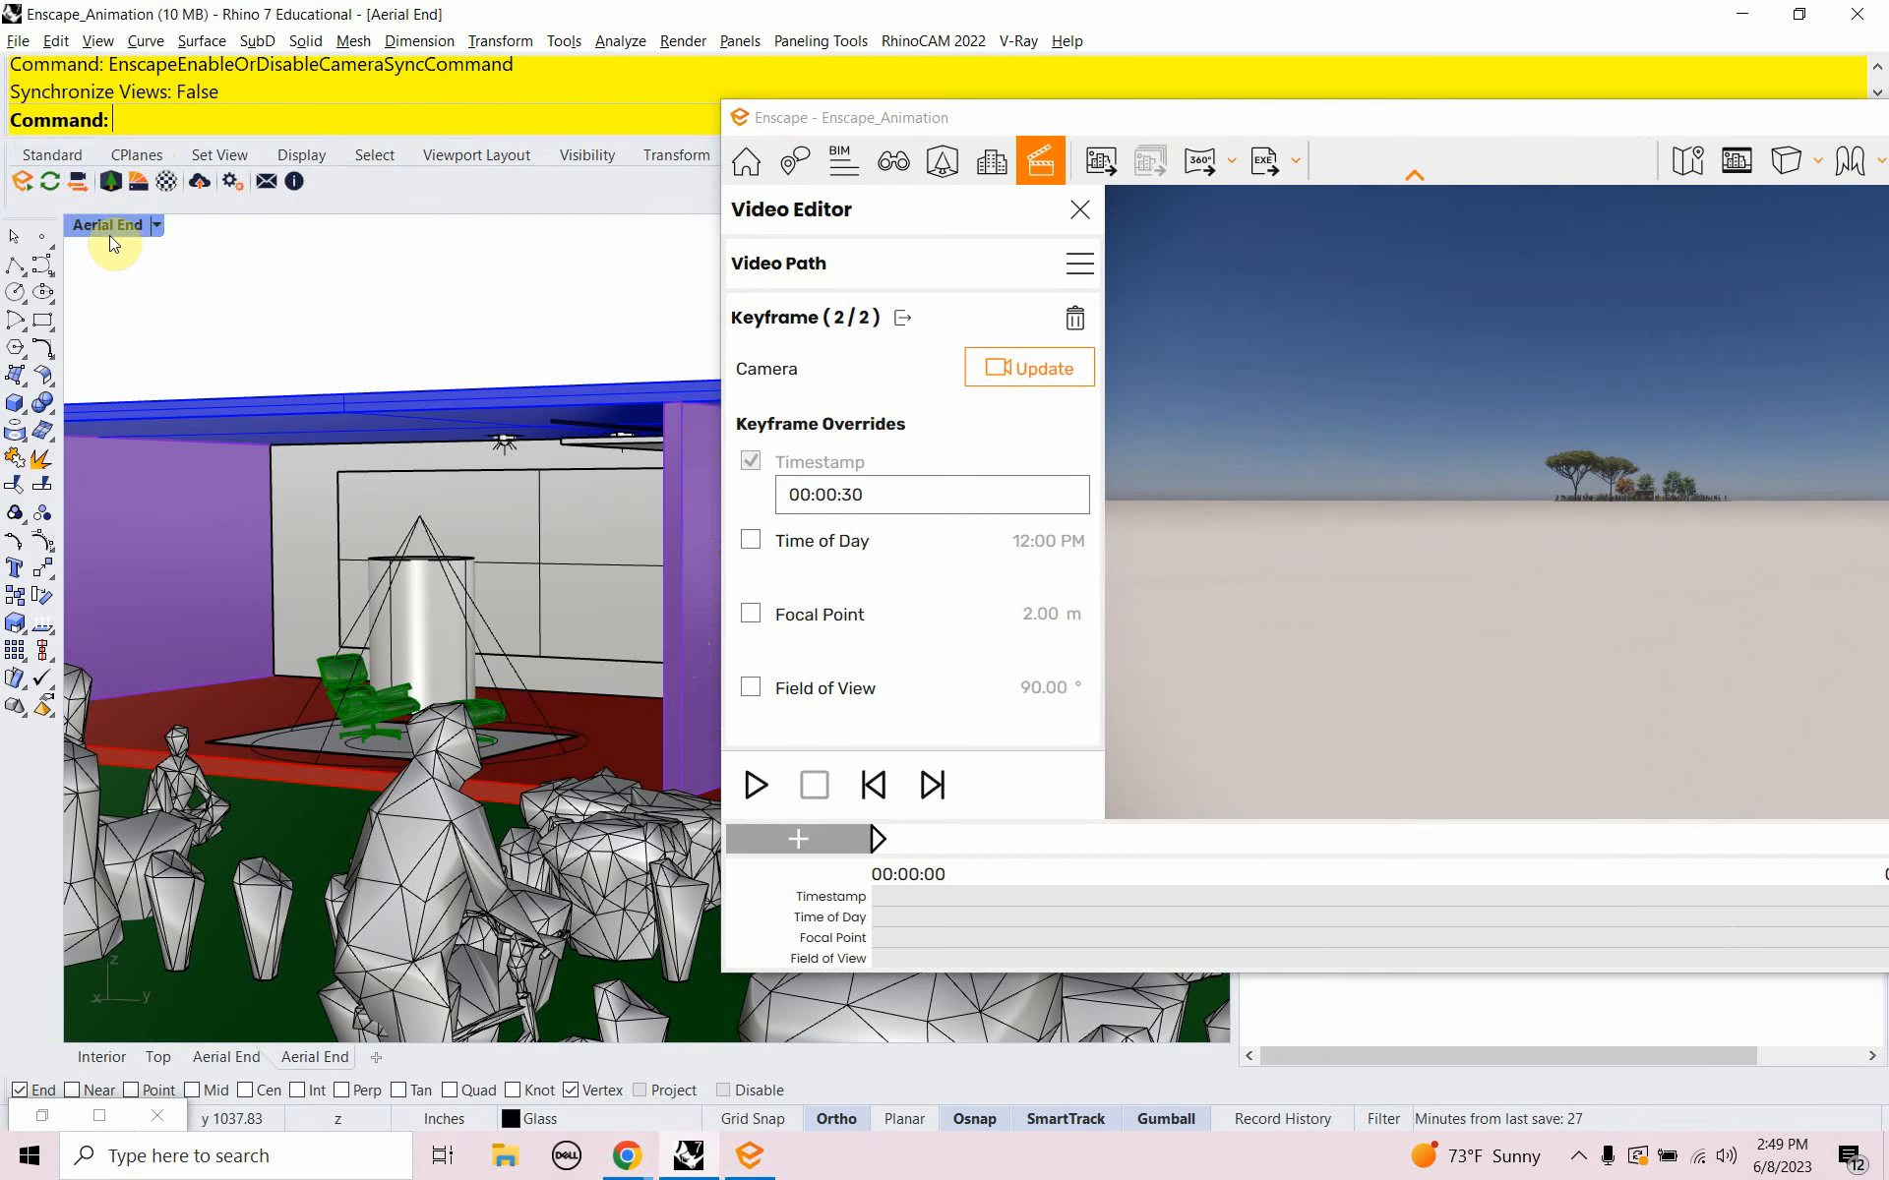
click(79, 181)
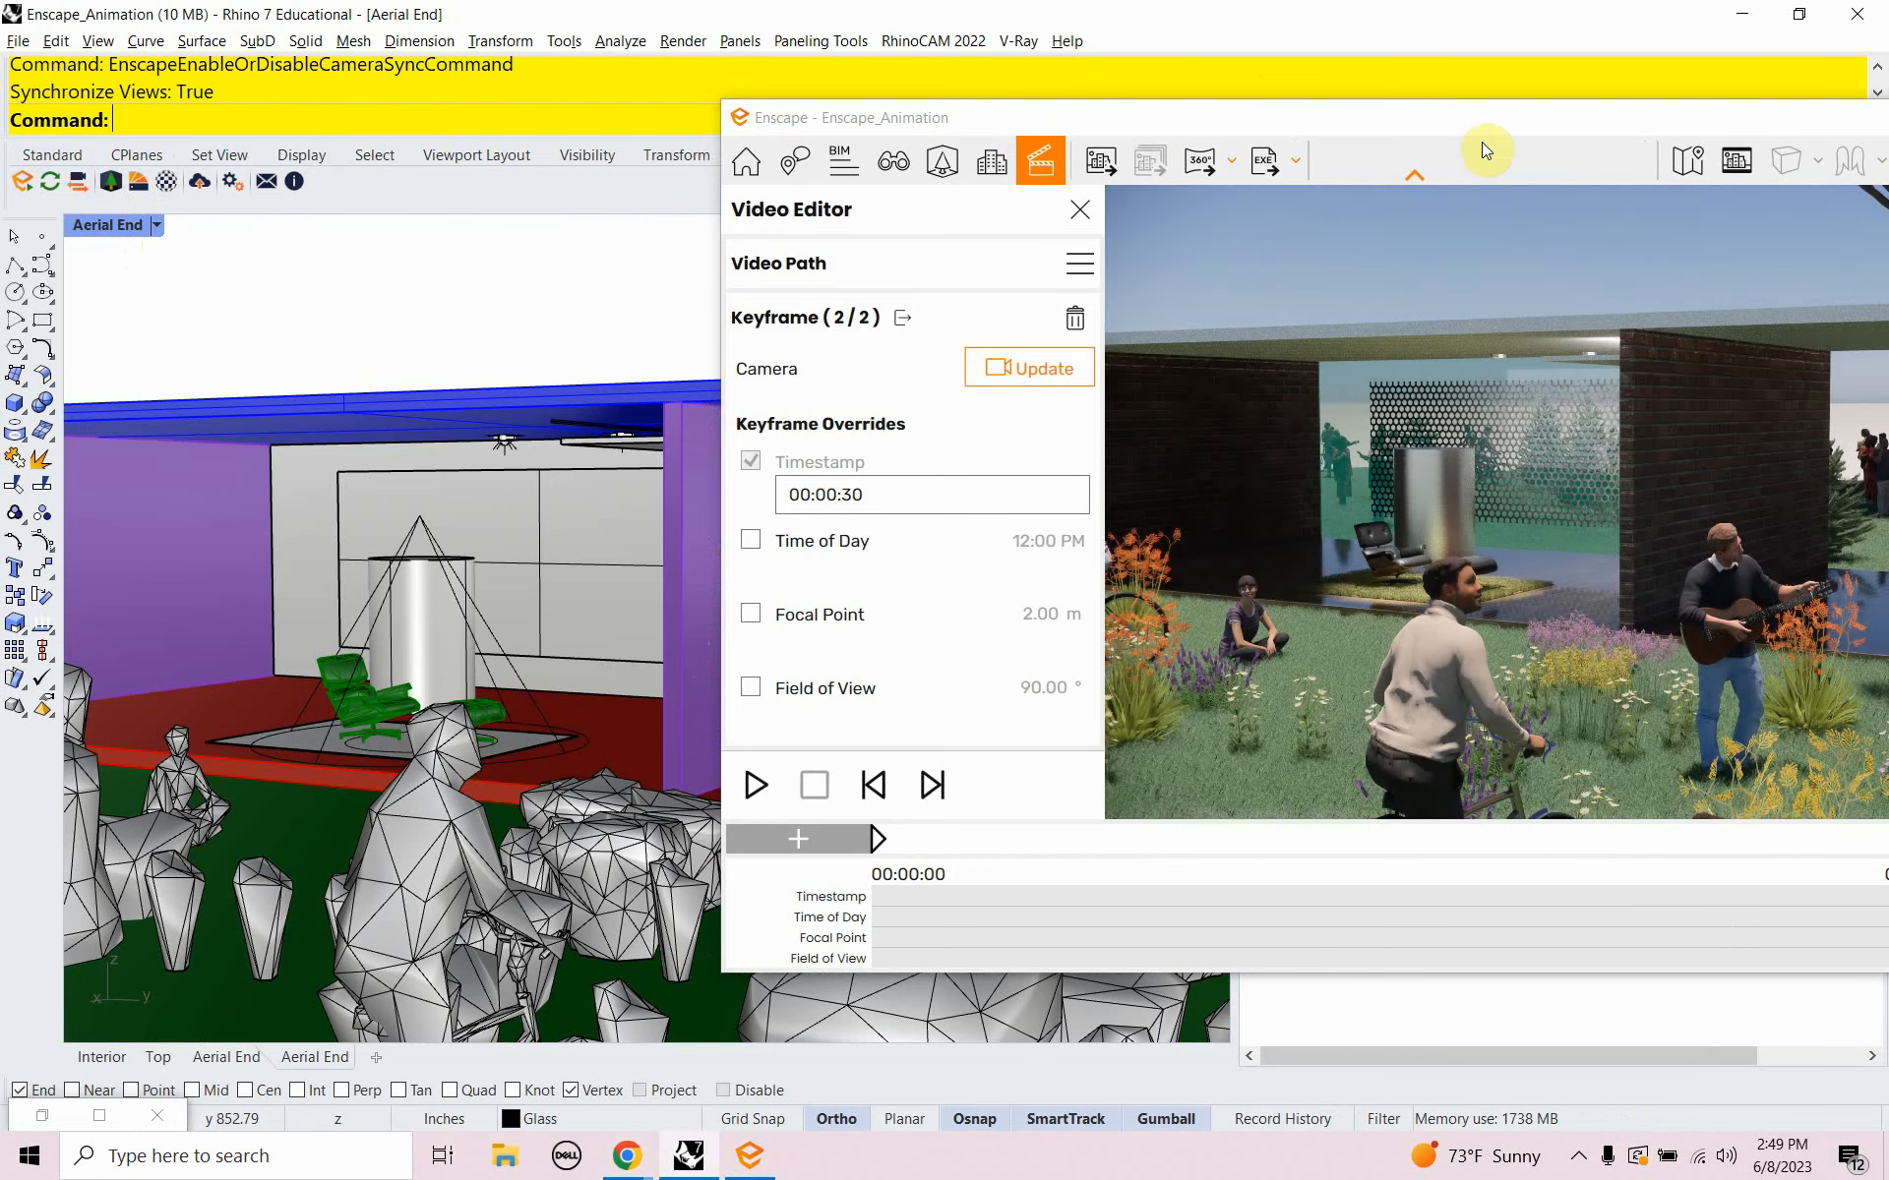
drag(1485, 151, 990, 152)
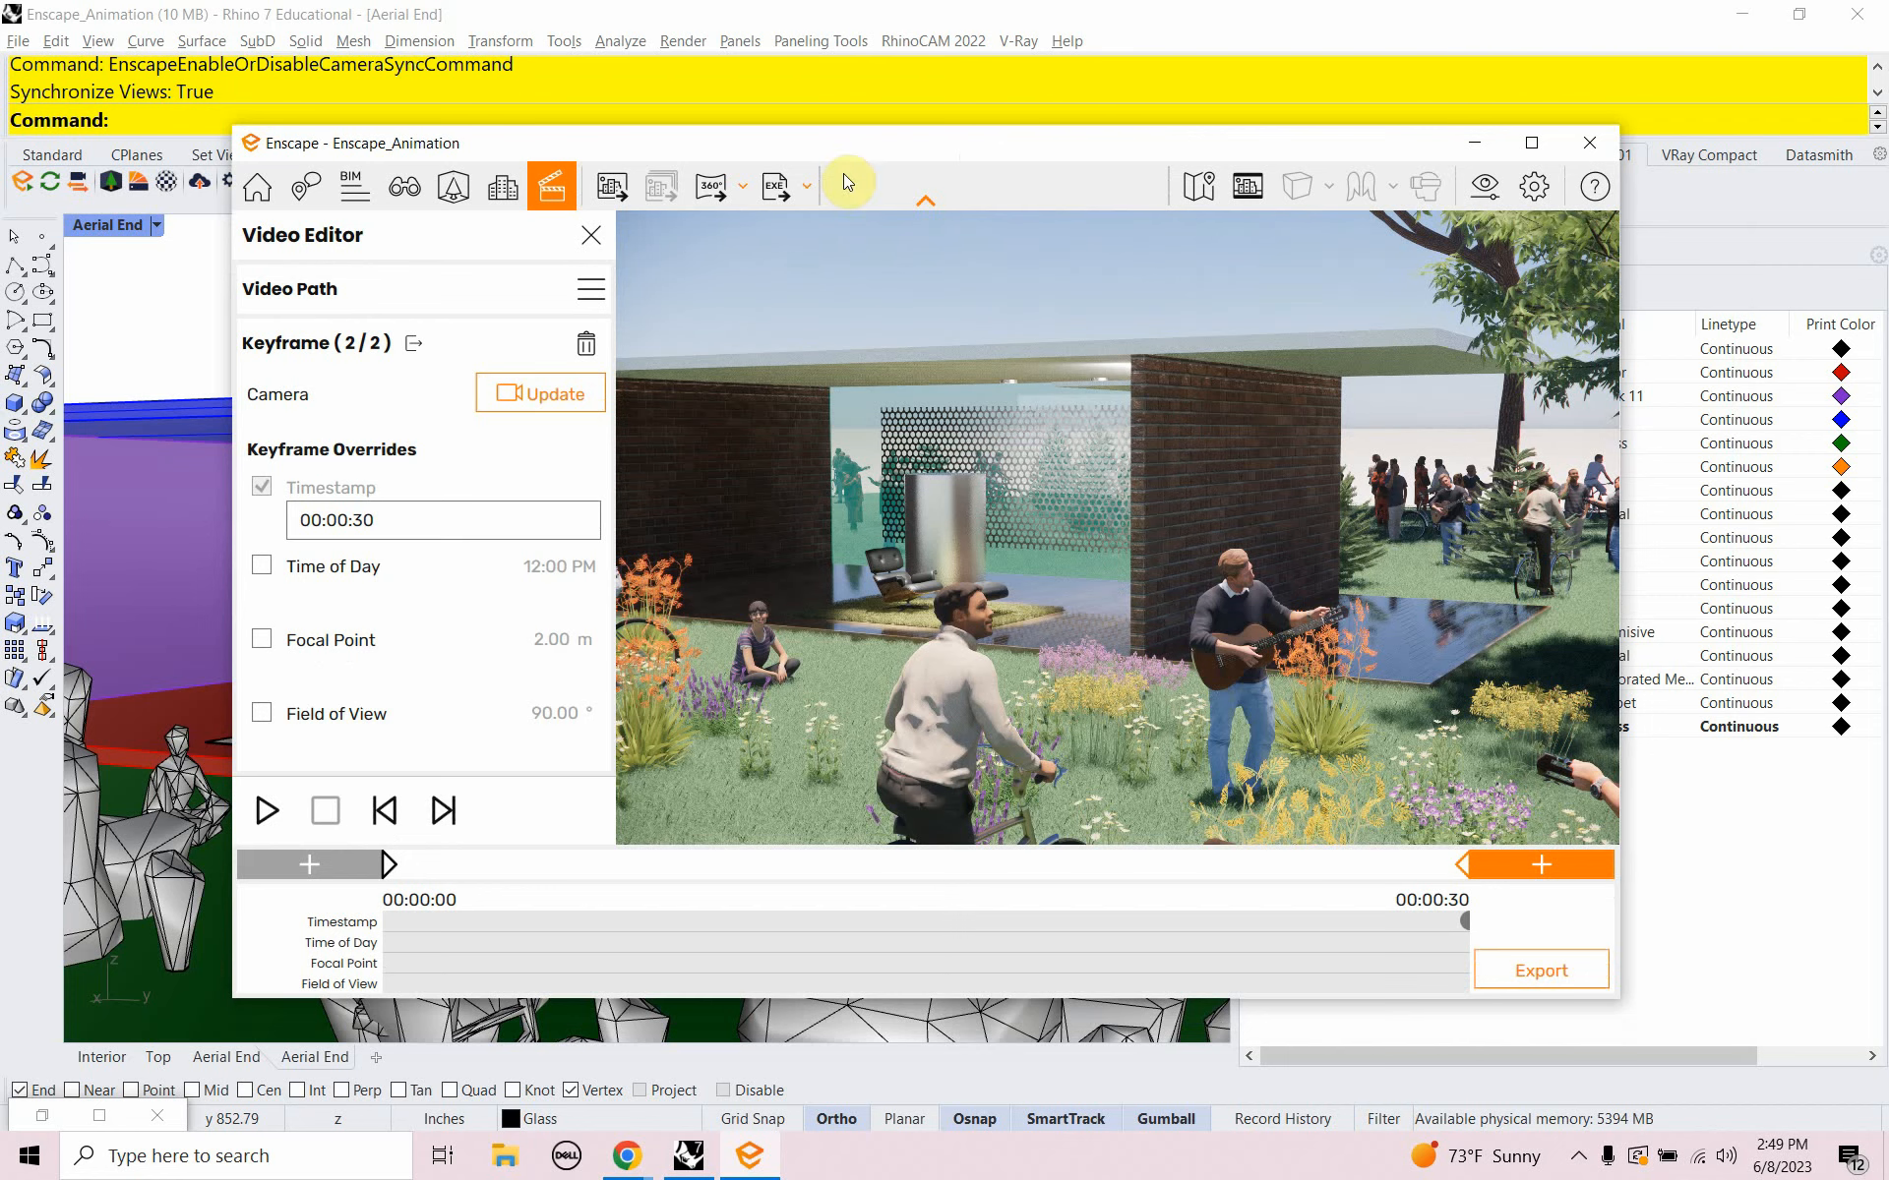
click(546, 401)
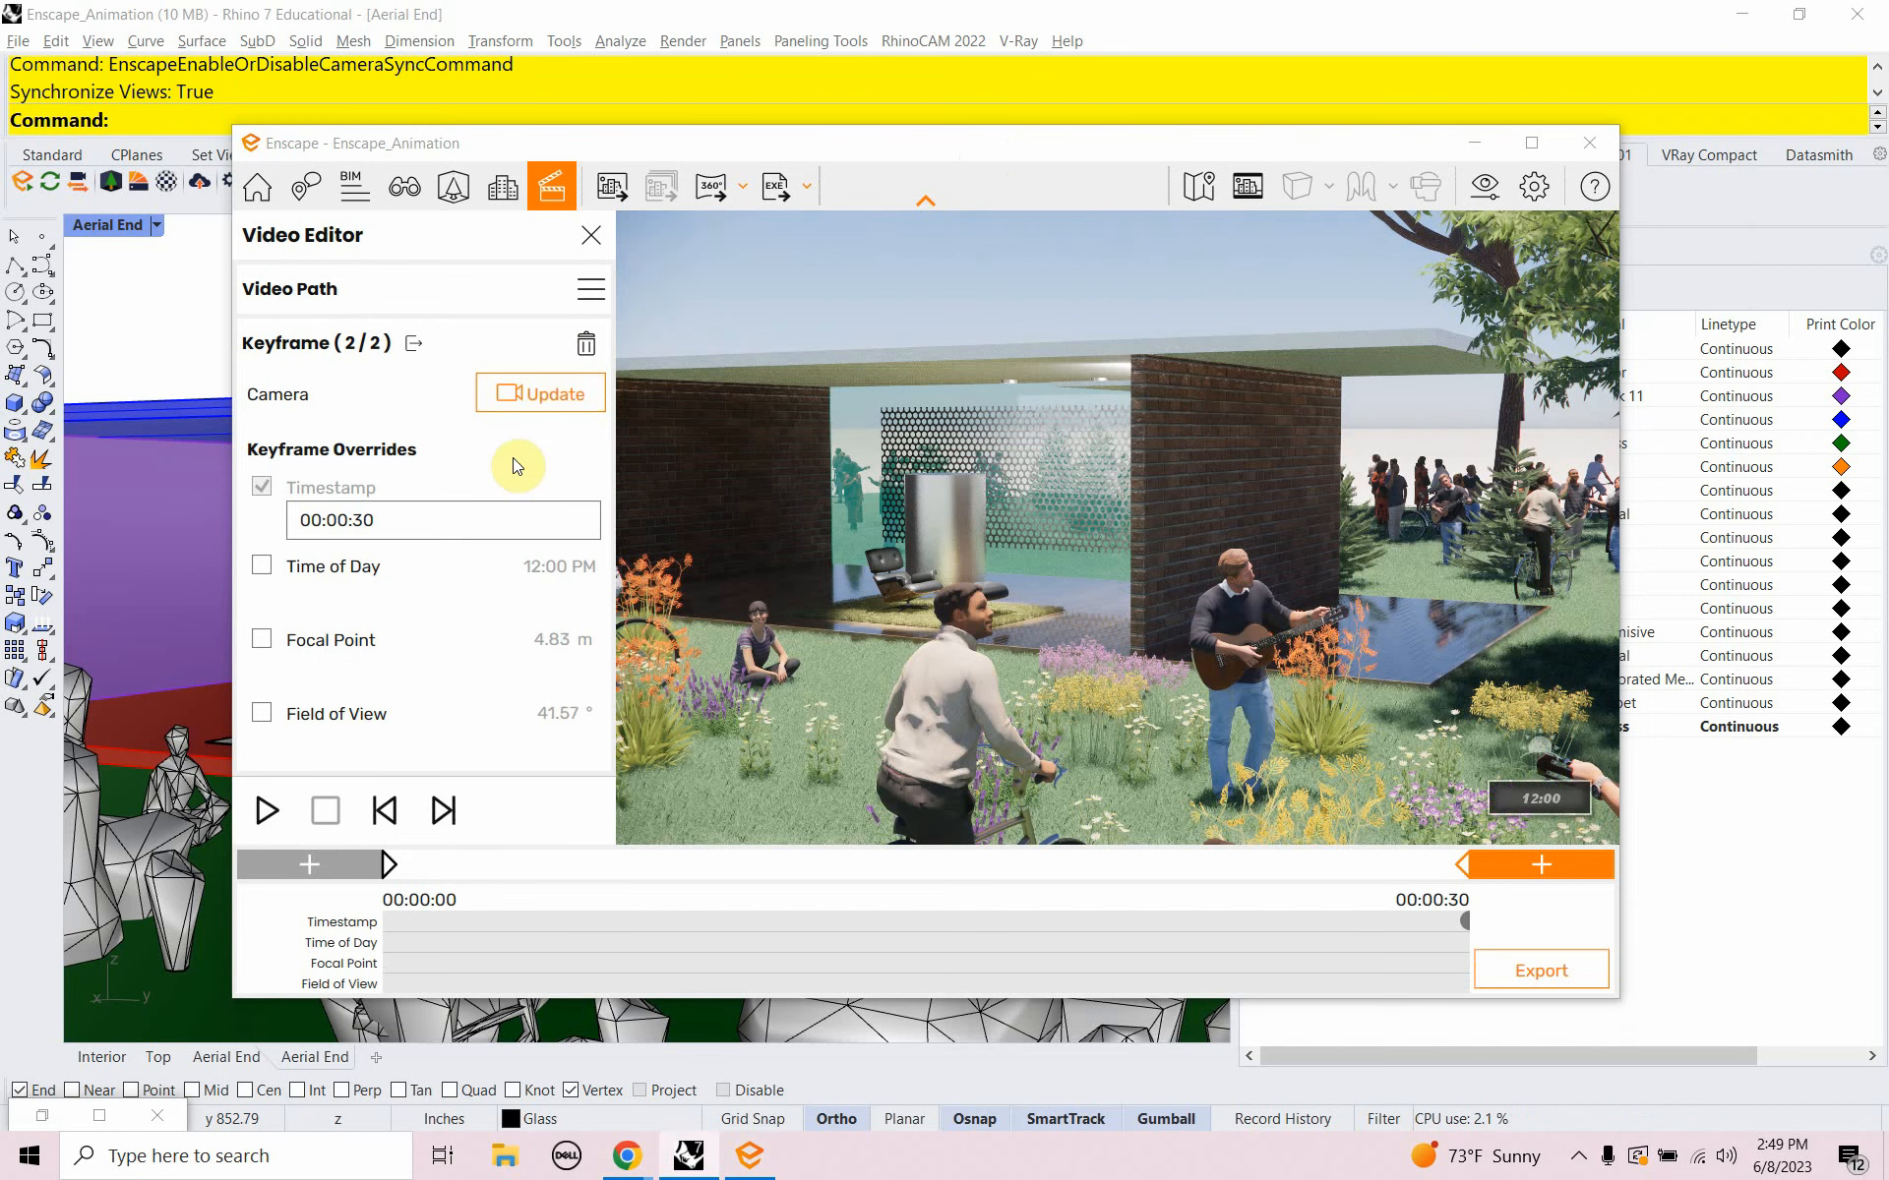
Preview the video path and save it to the Enscape_Animation folder as Enscape_VideoPath_Pan_Zoom
click(371, 864)
click(275, 812)
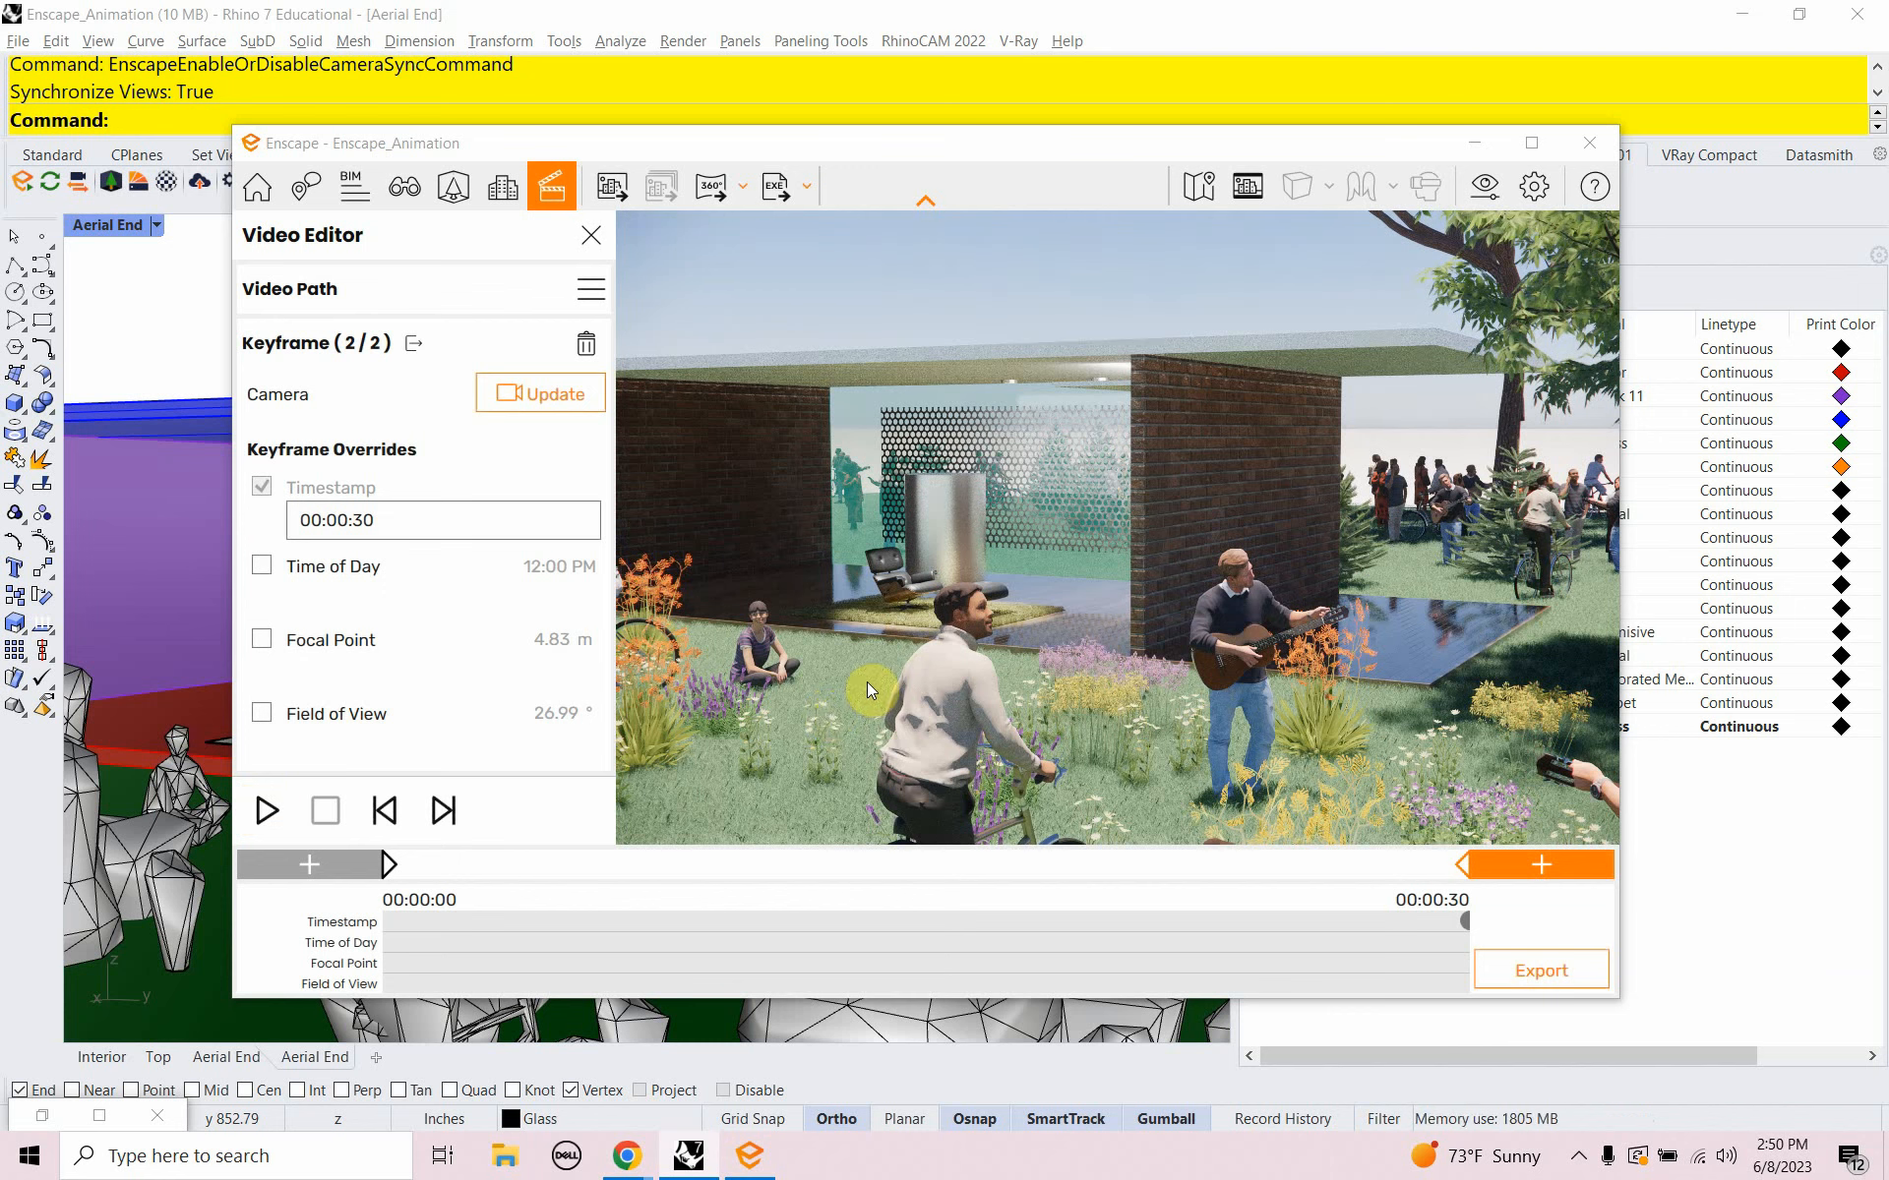
click(590, 289)
click(607, 377)
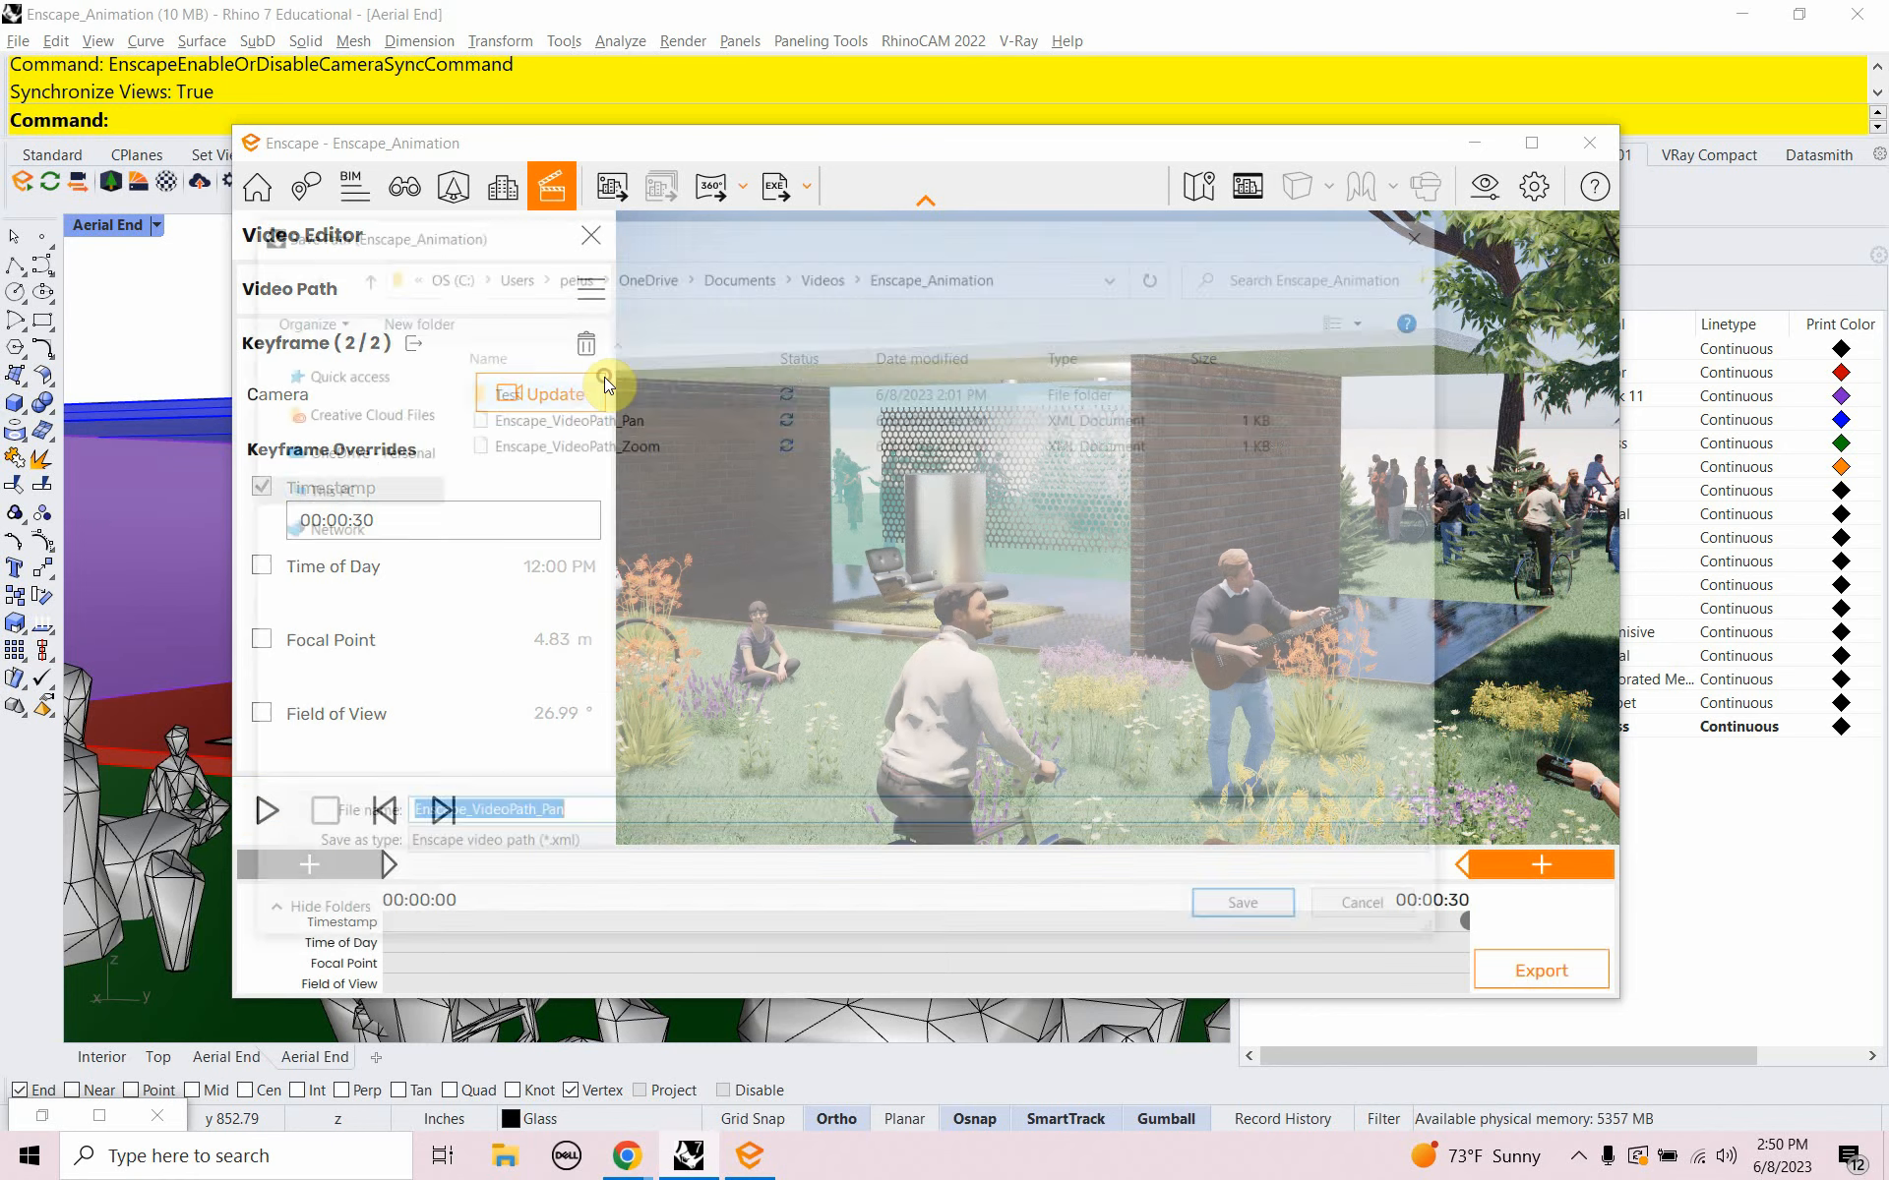
click(595, 817)
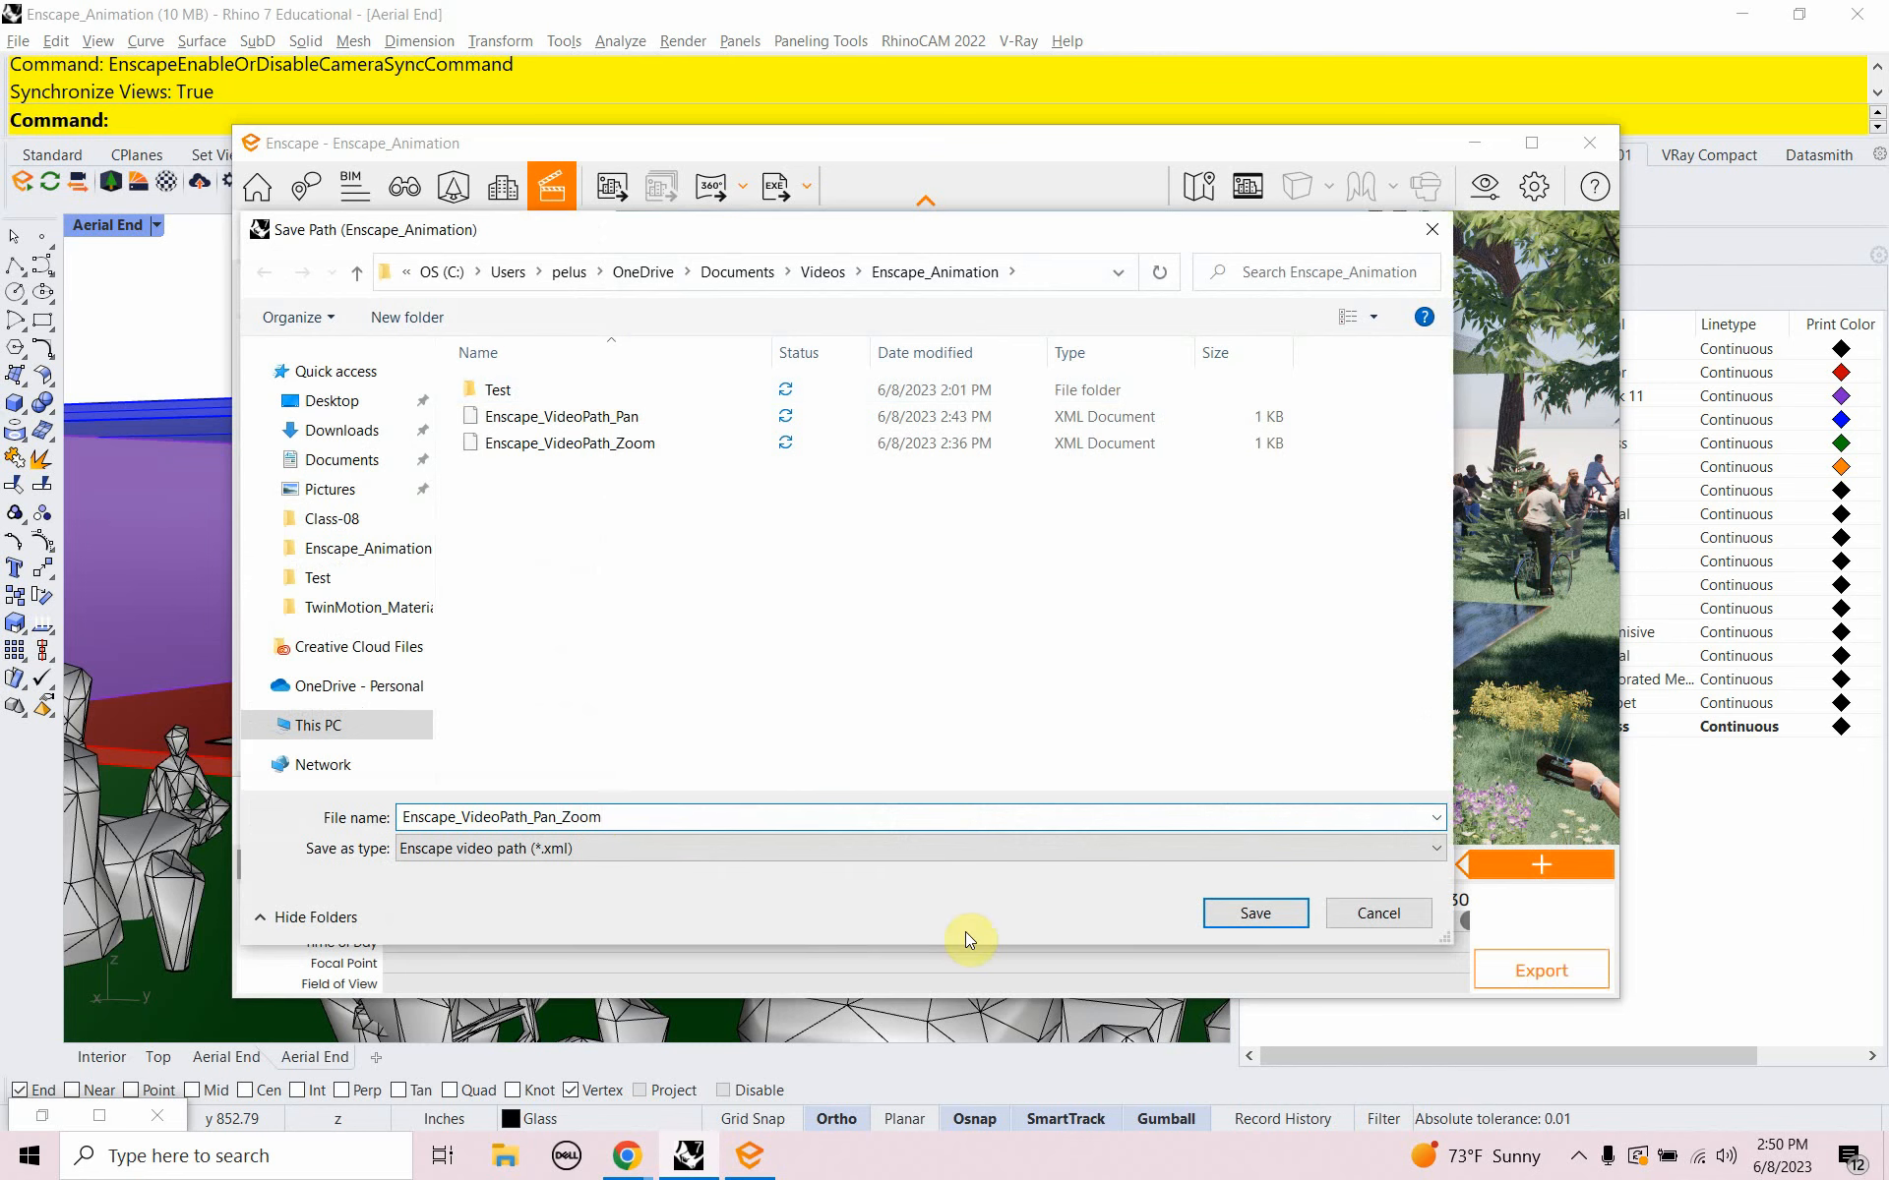
click(1243, 917)
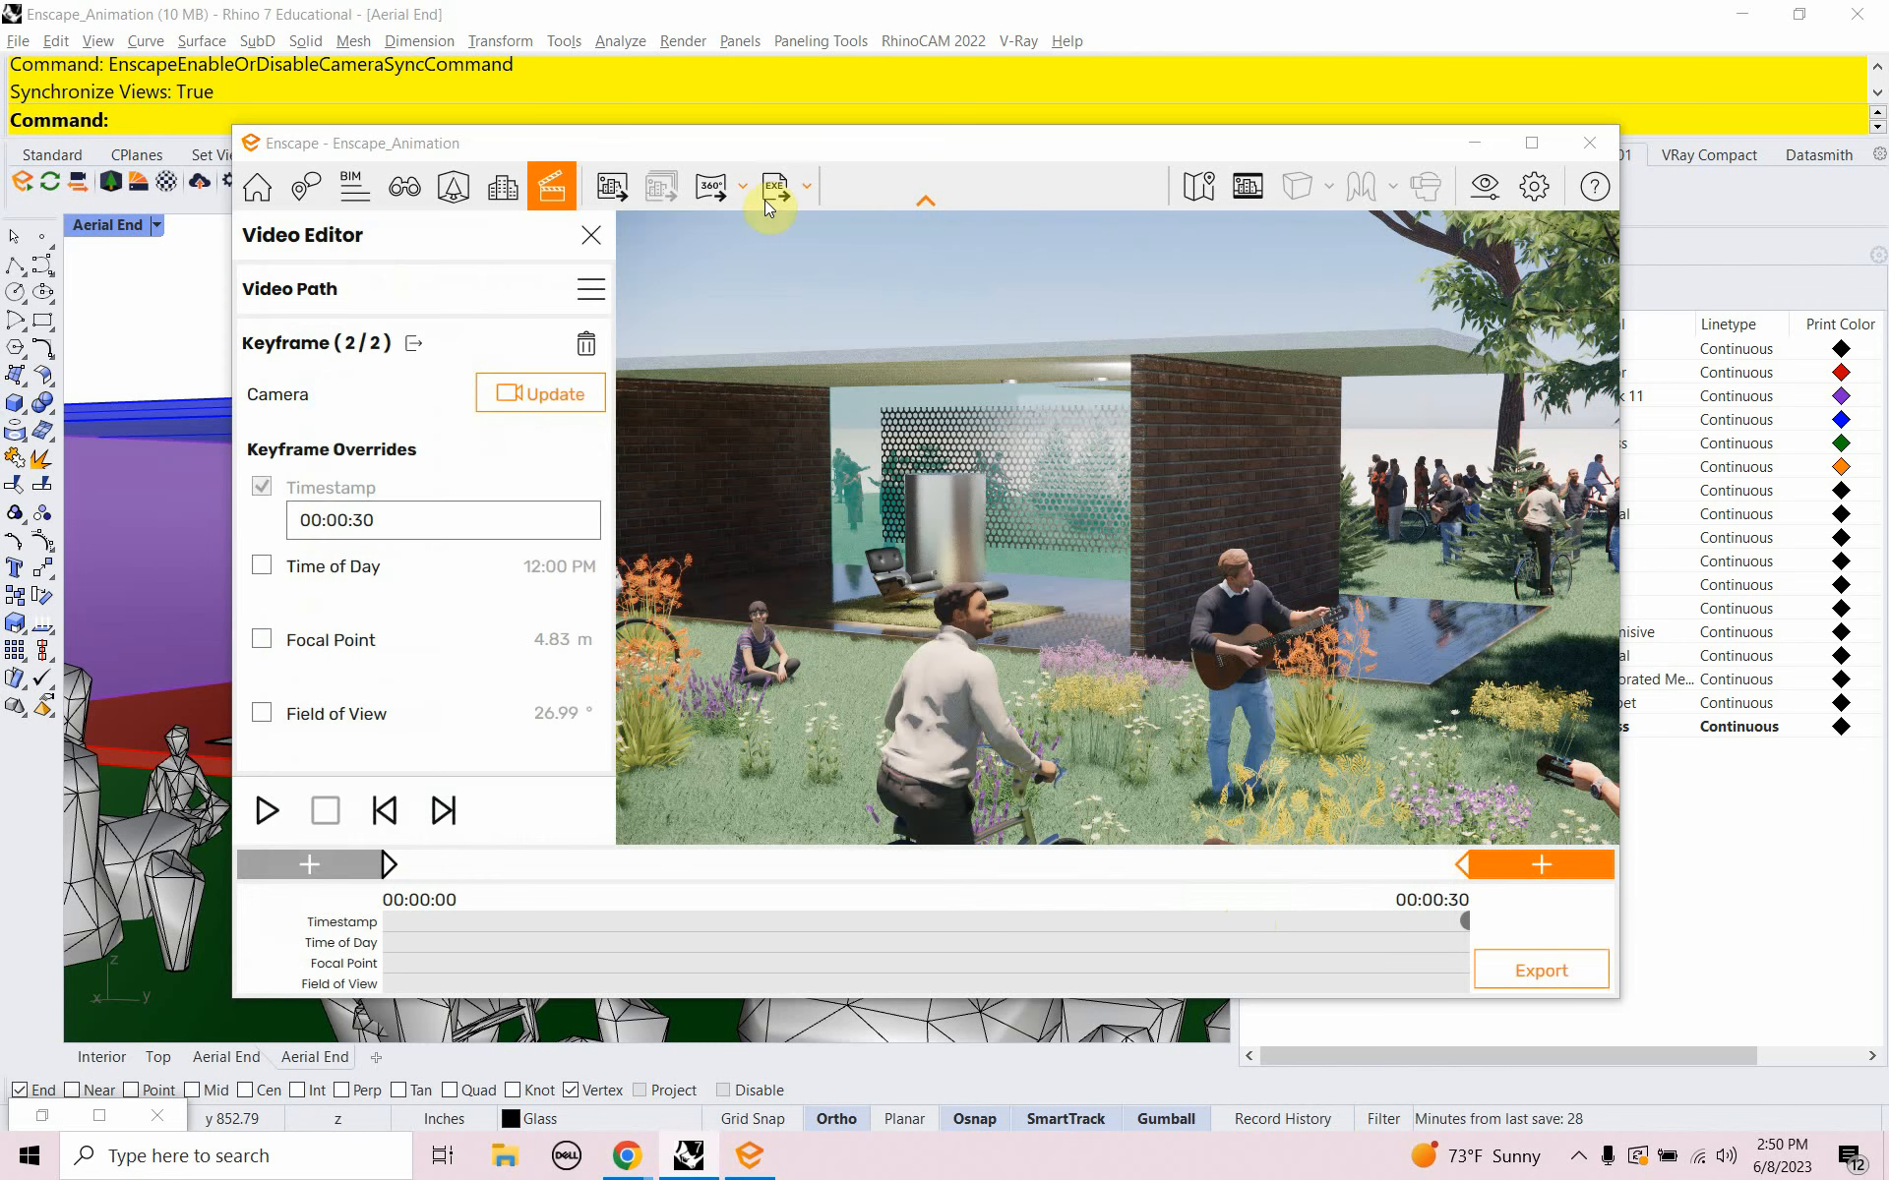
Load the saved video path Enscape_VideoPath_Pan and select its opening keyframe
click(590, 287)
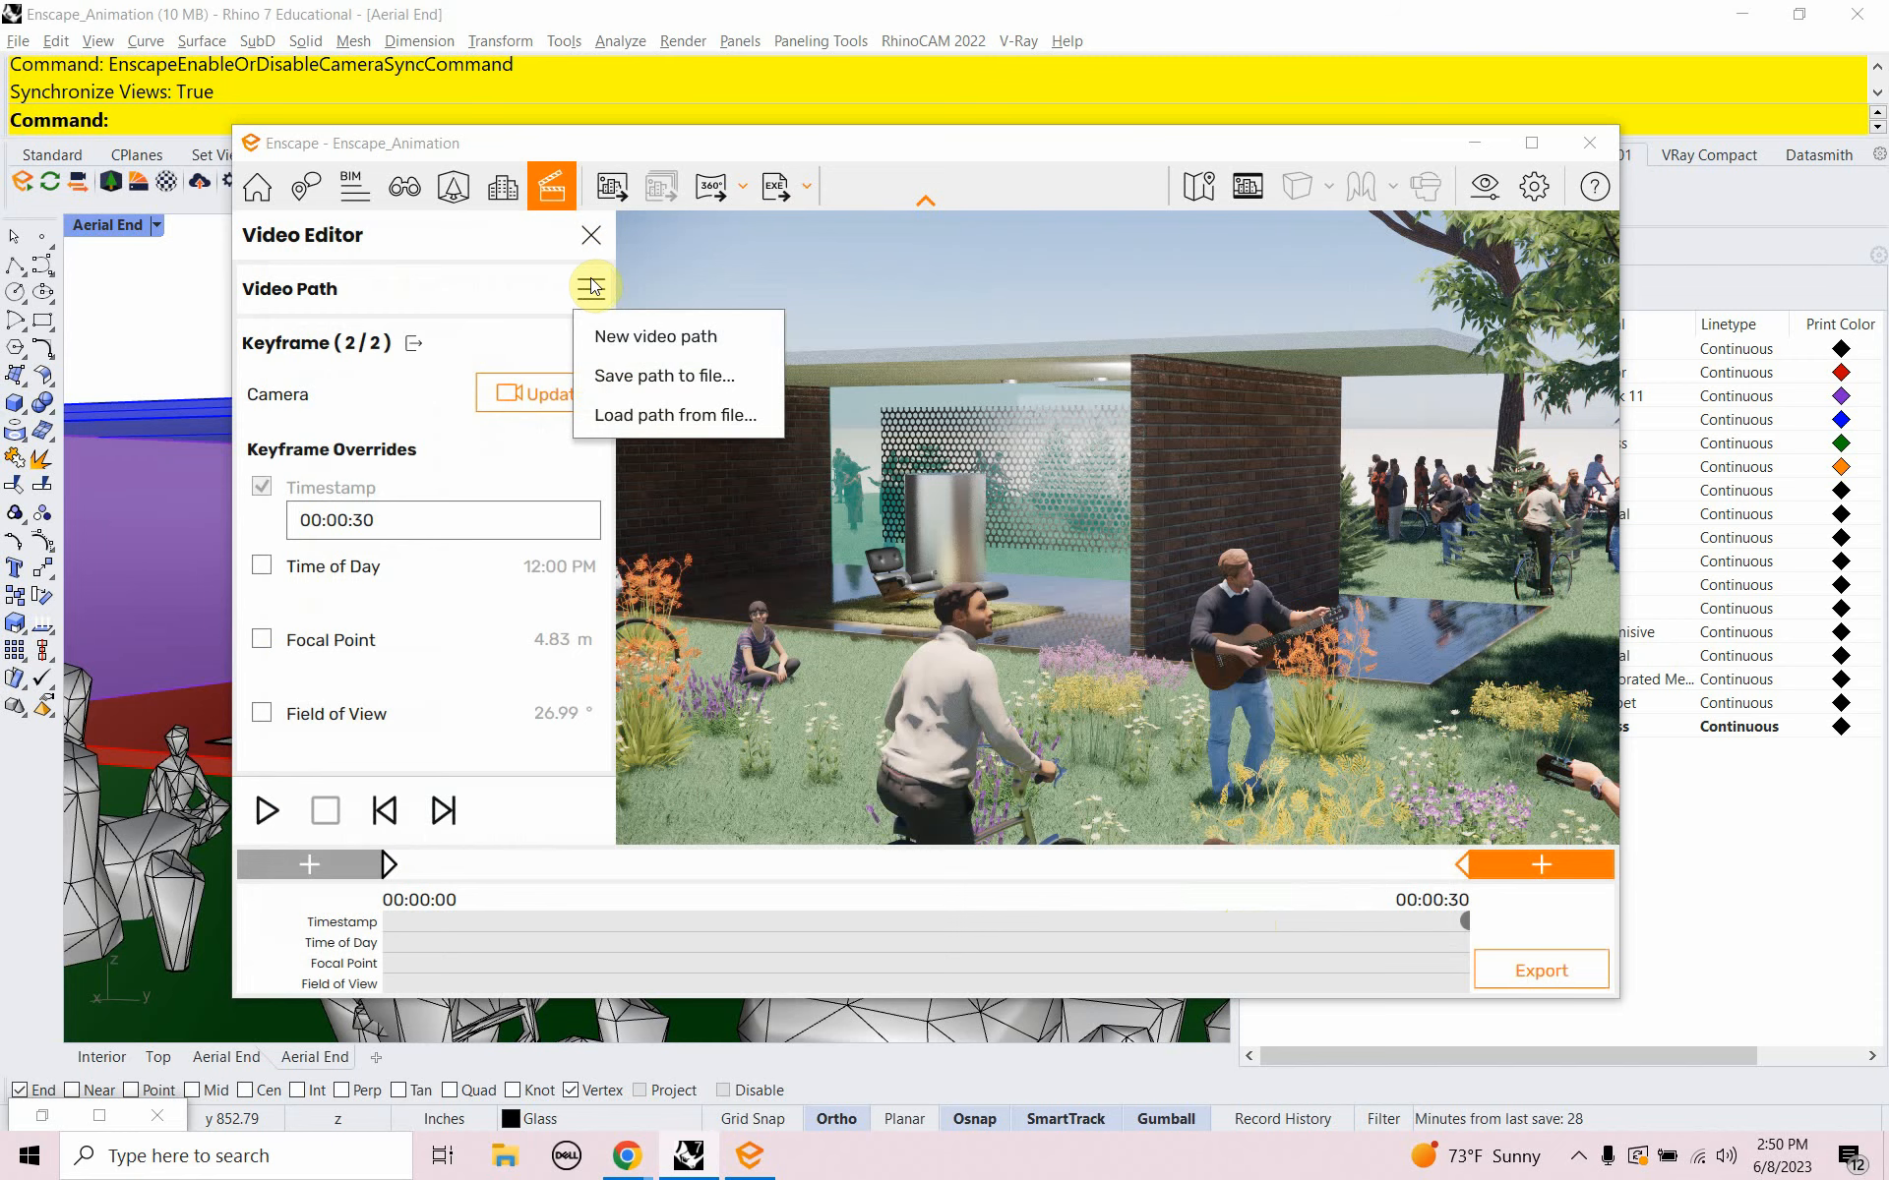
click(641, 417)
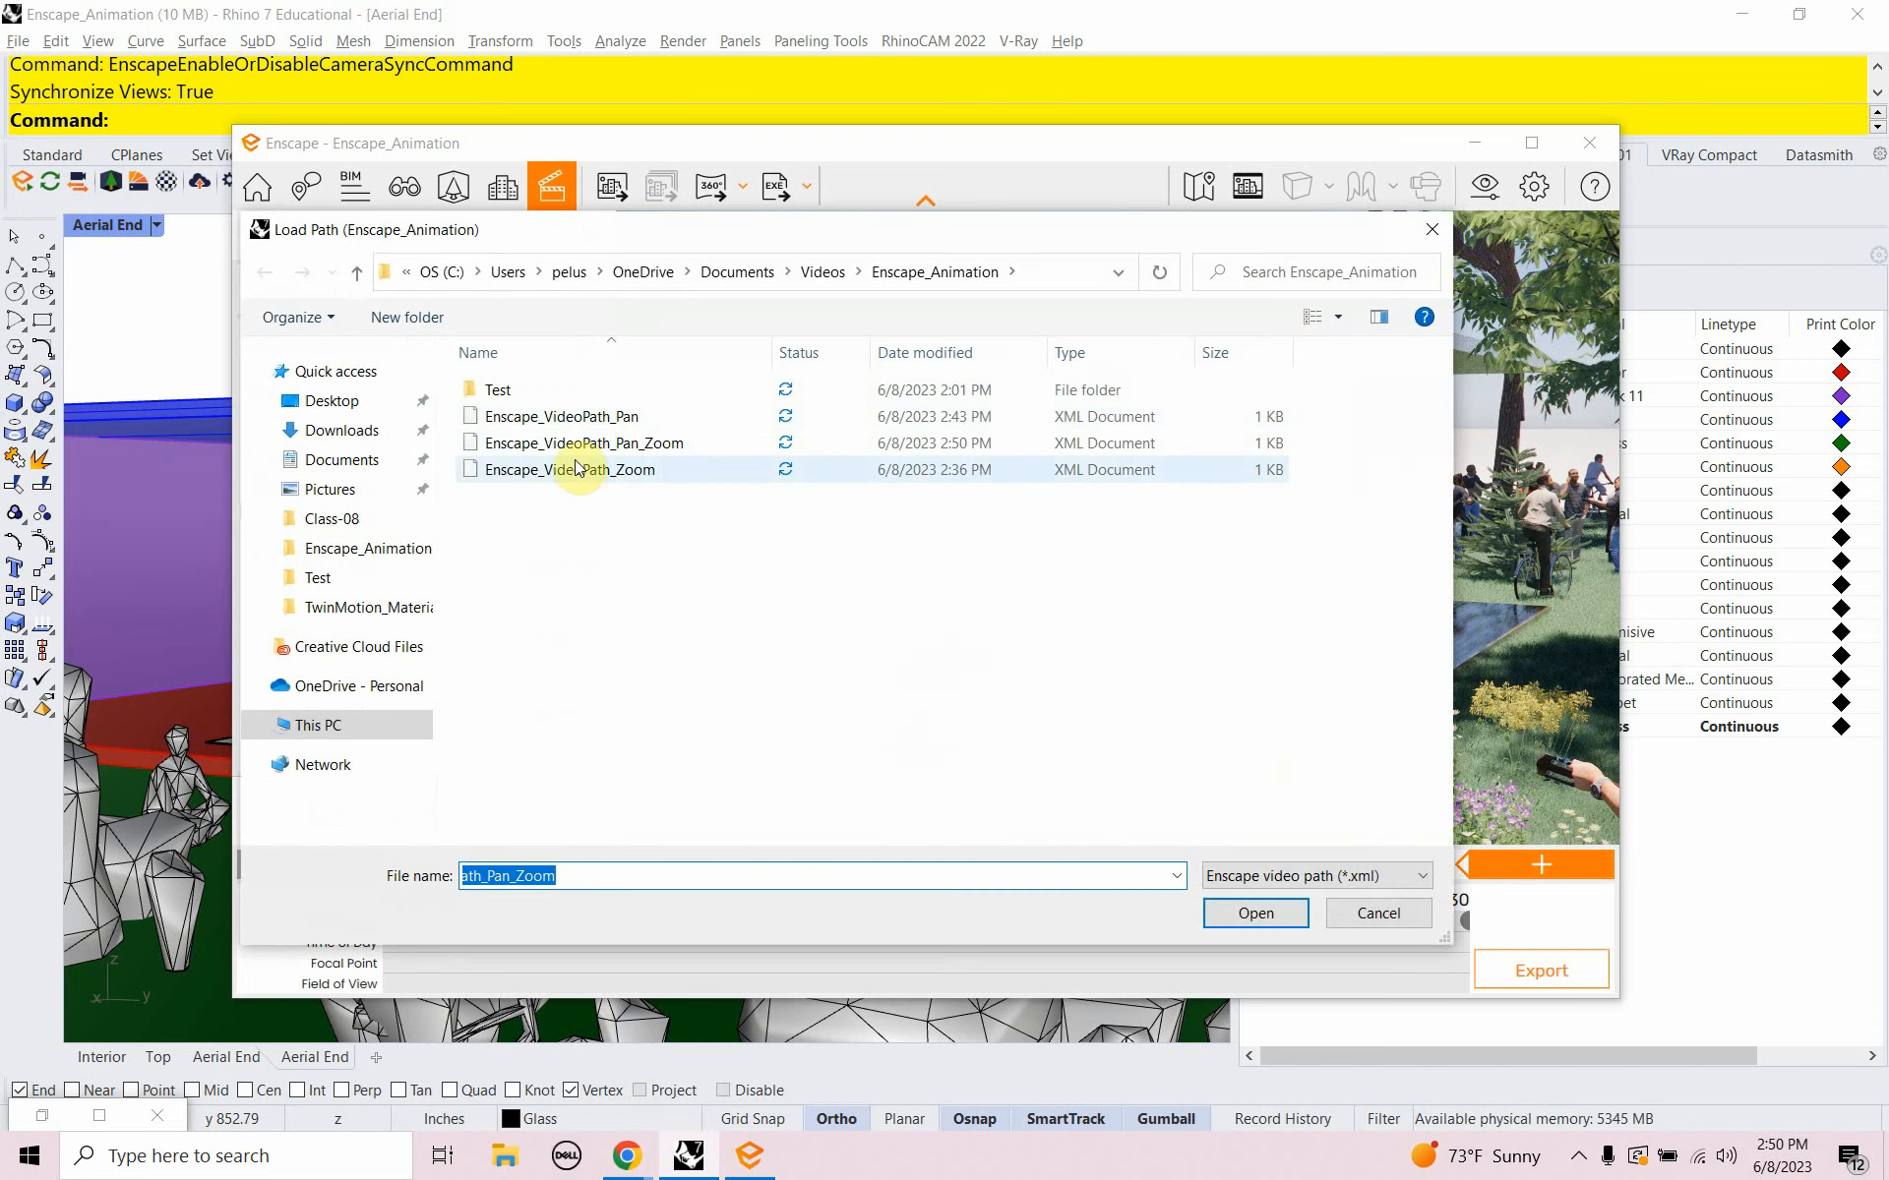
double_click(561, 417)
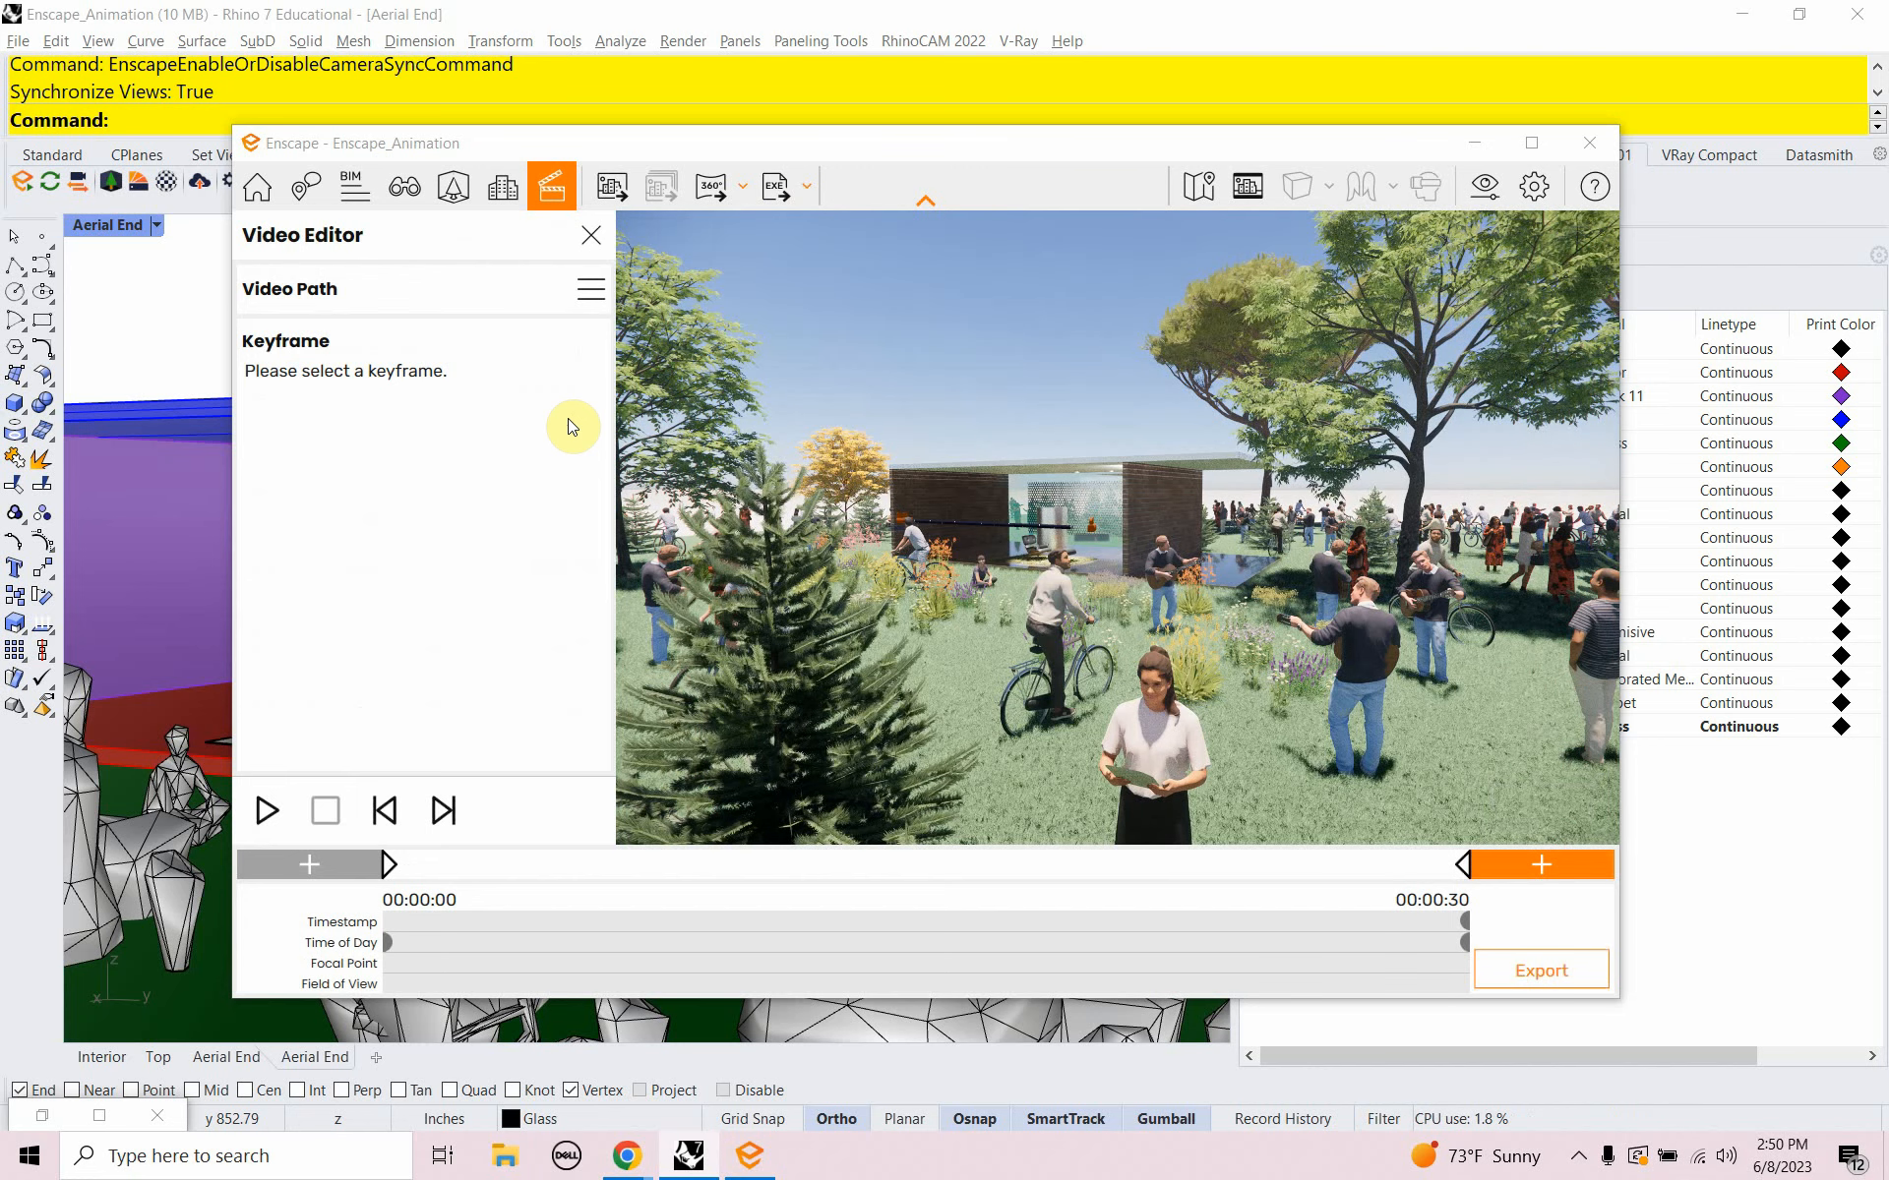
click(388, 864)
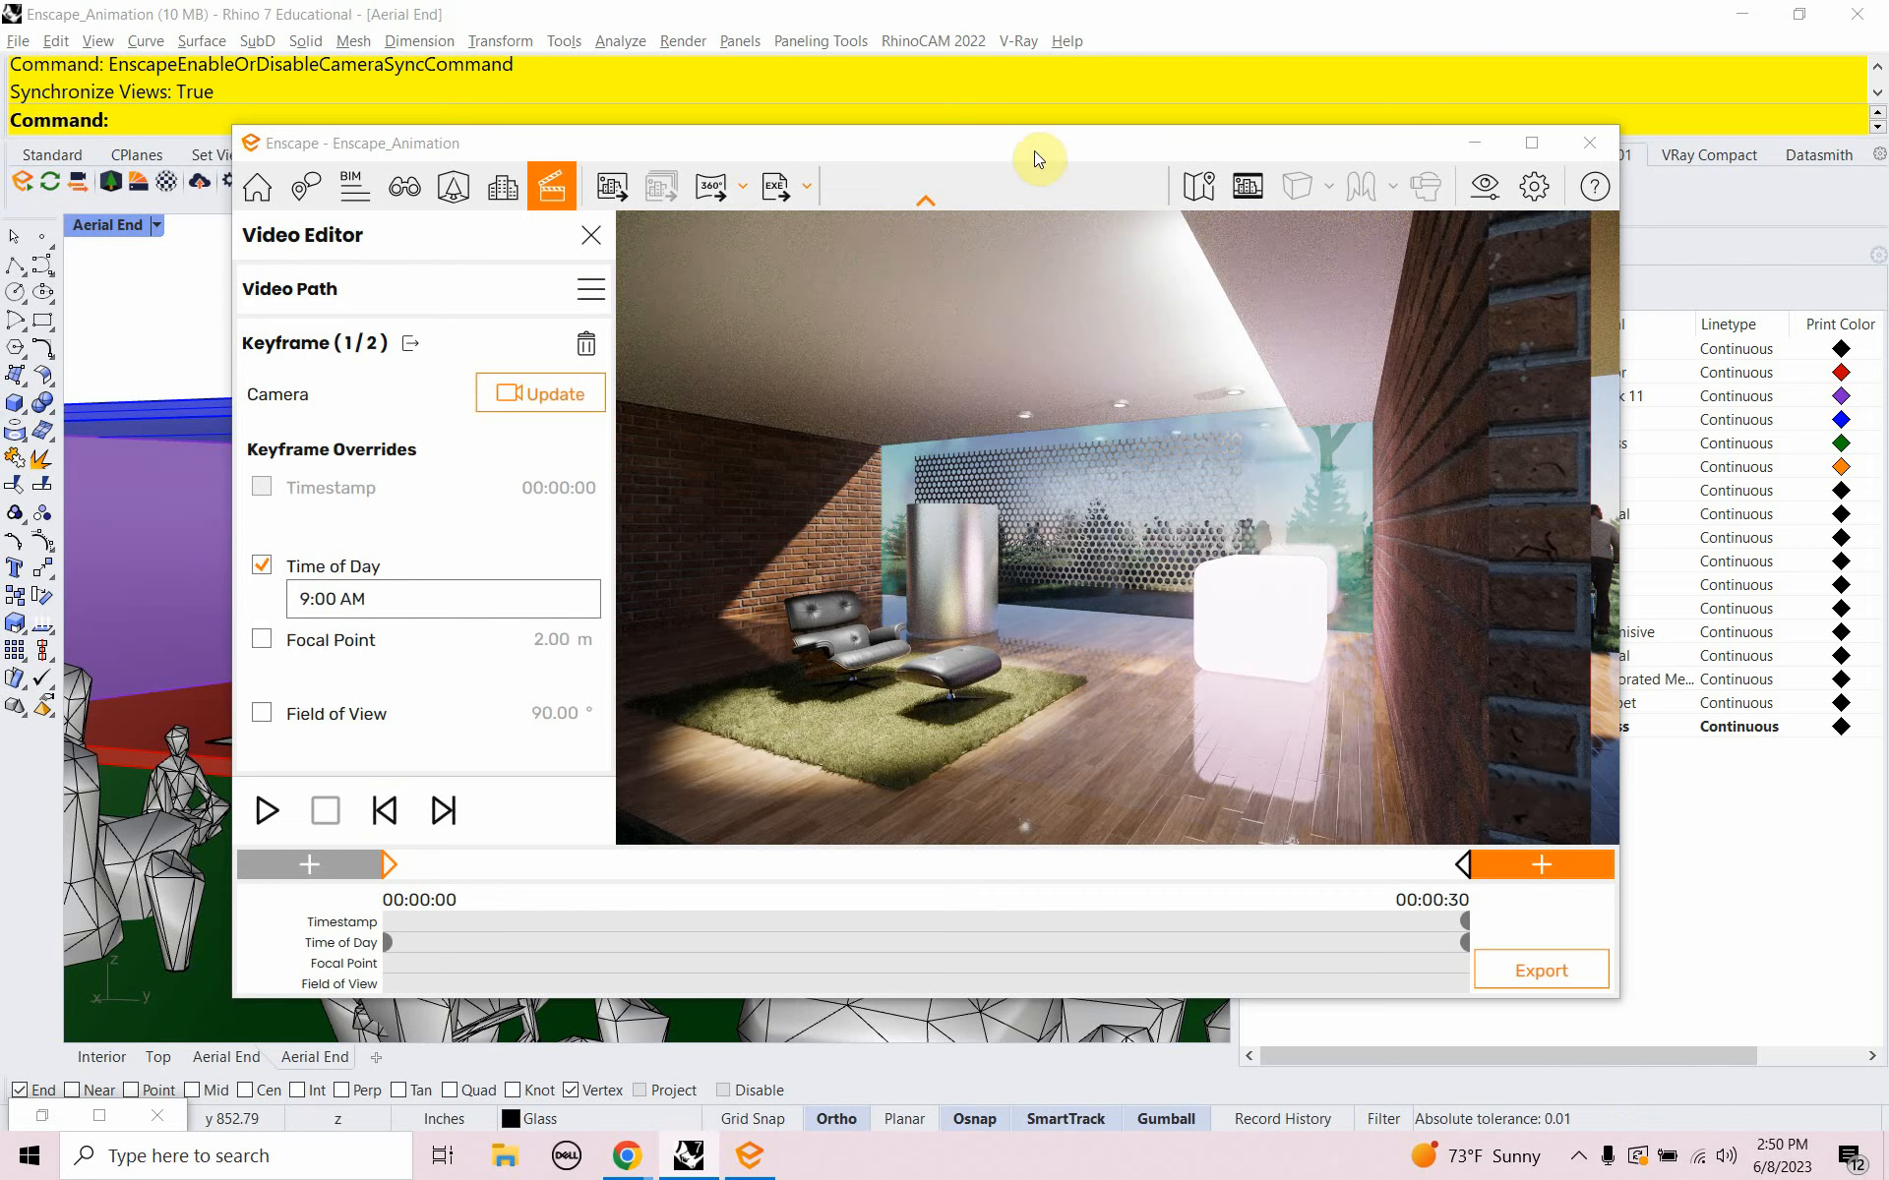
Examine the pan path's line and its two camera positions inside the pavilion from outside the building
scroll(1001, 519, down, 8)
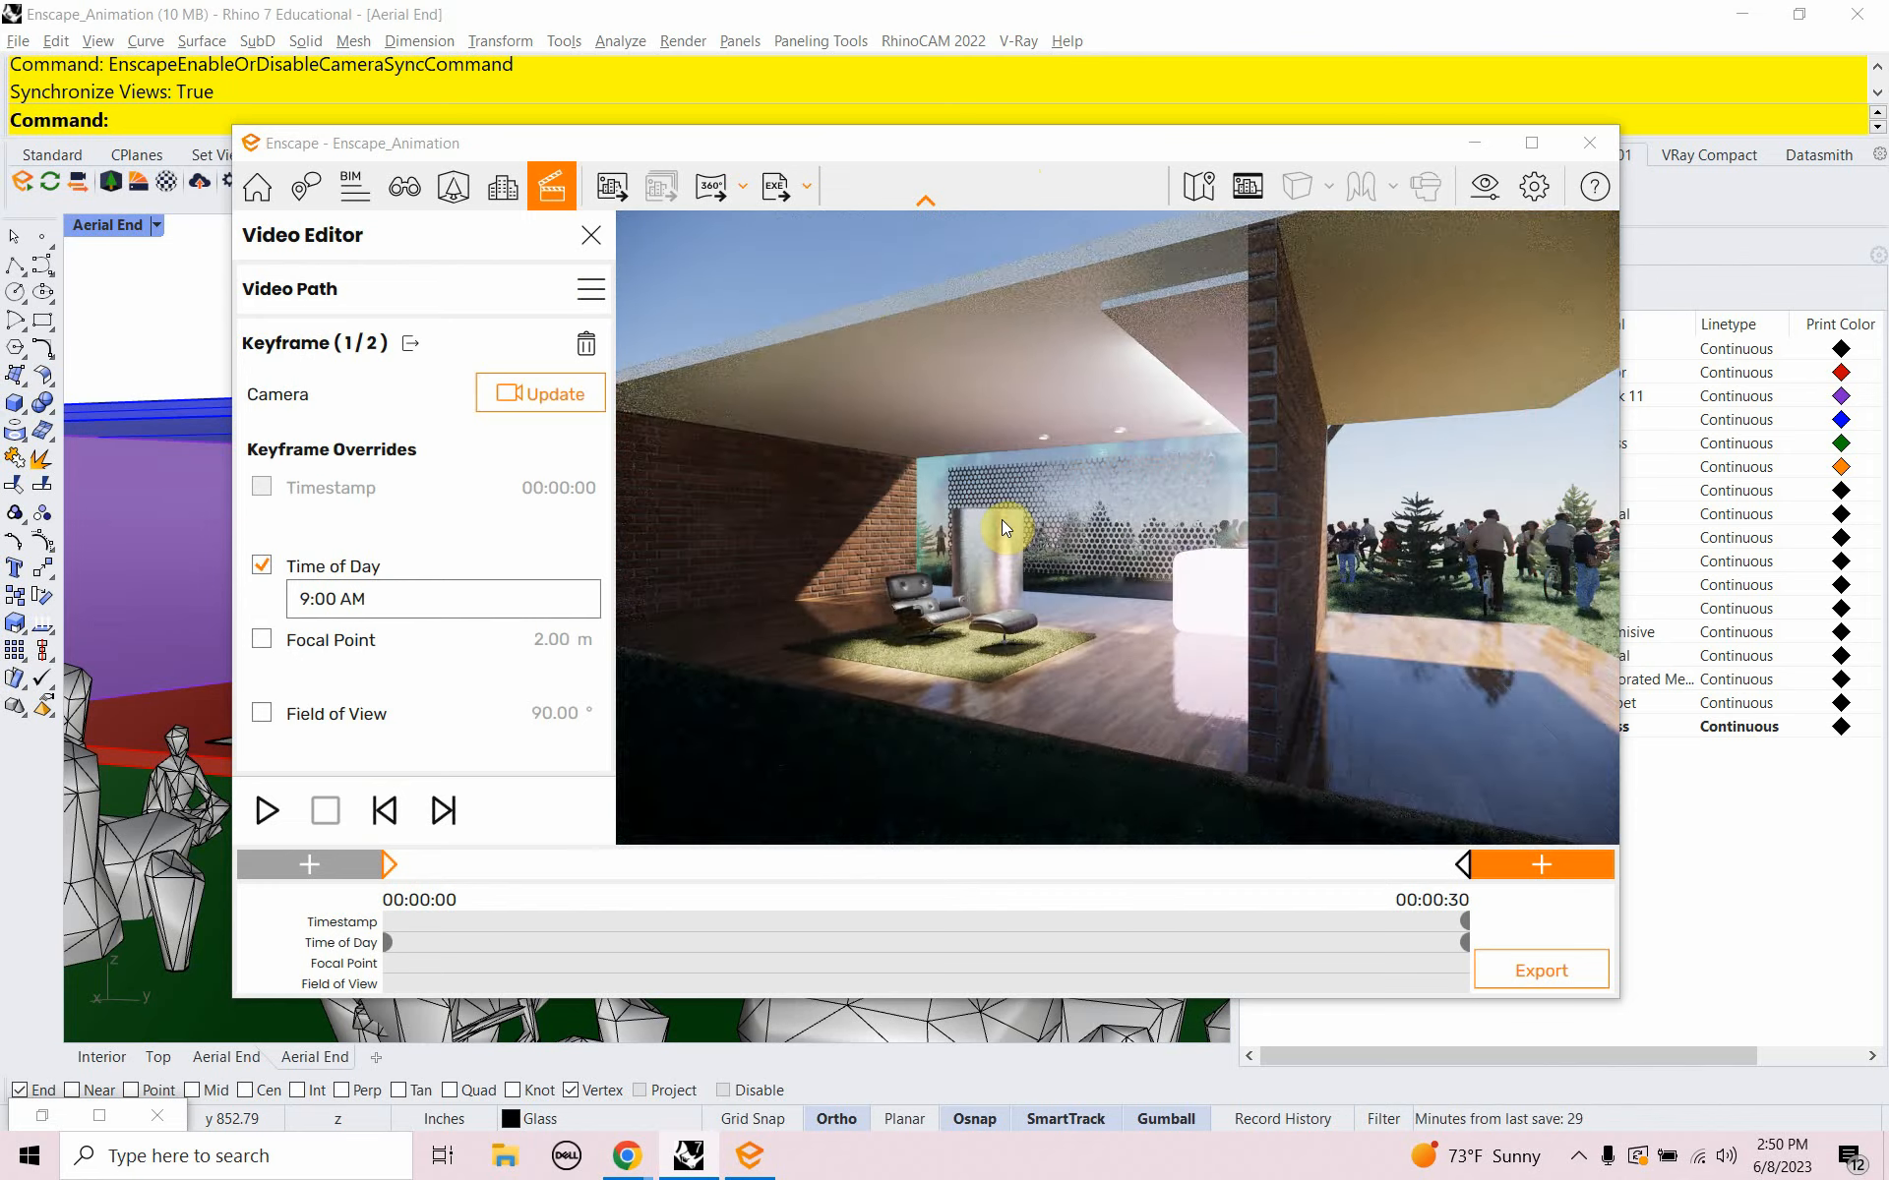
drag(978, 543, 905, 533)
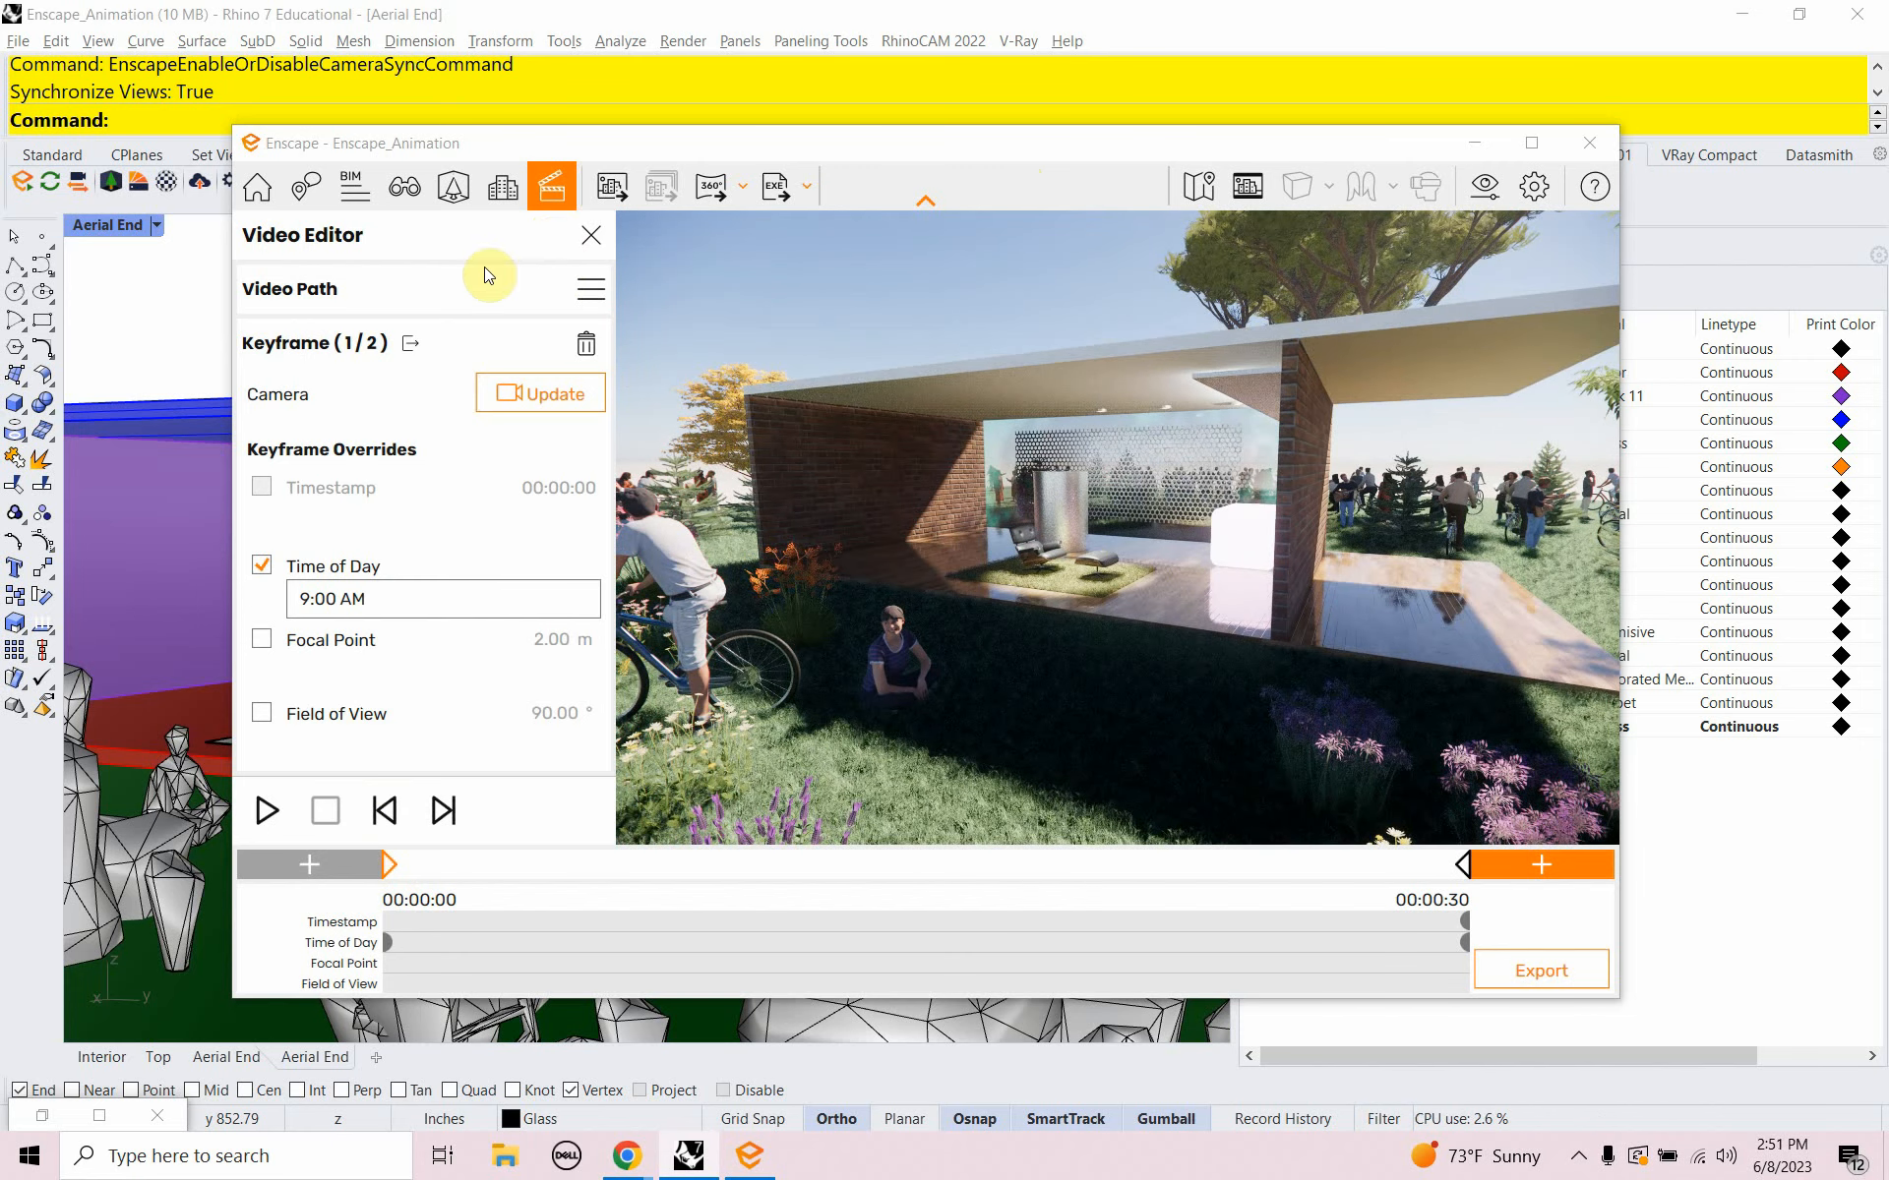
click(549, 202)
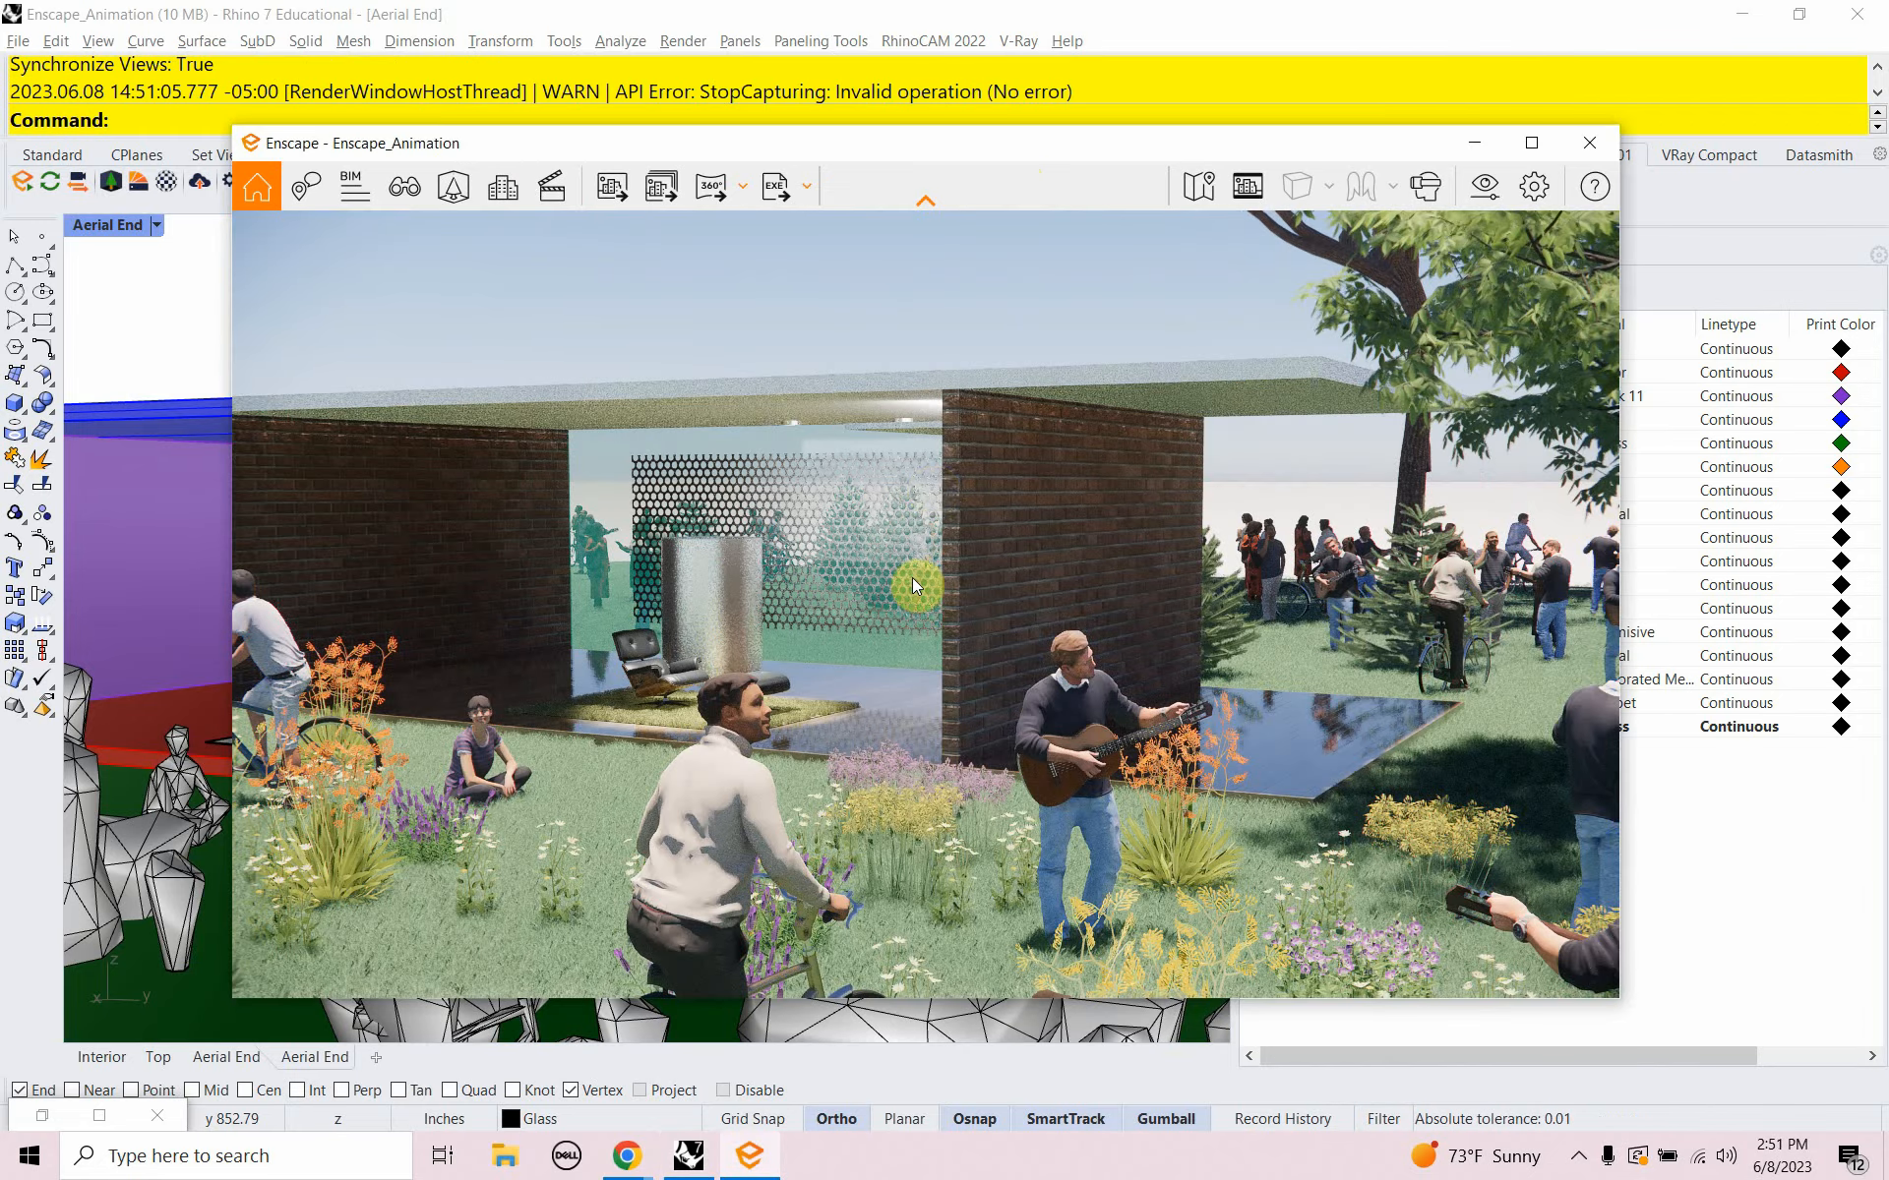
middle_drag(912, 585, 829, 578)
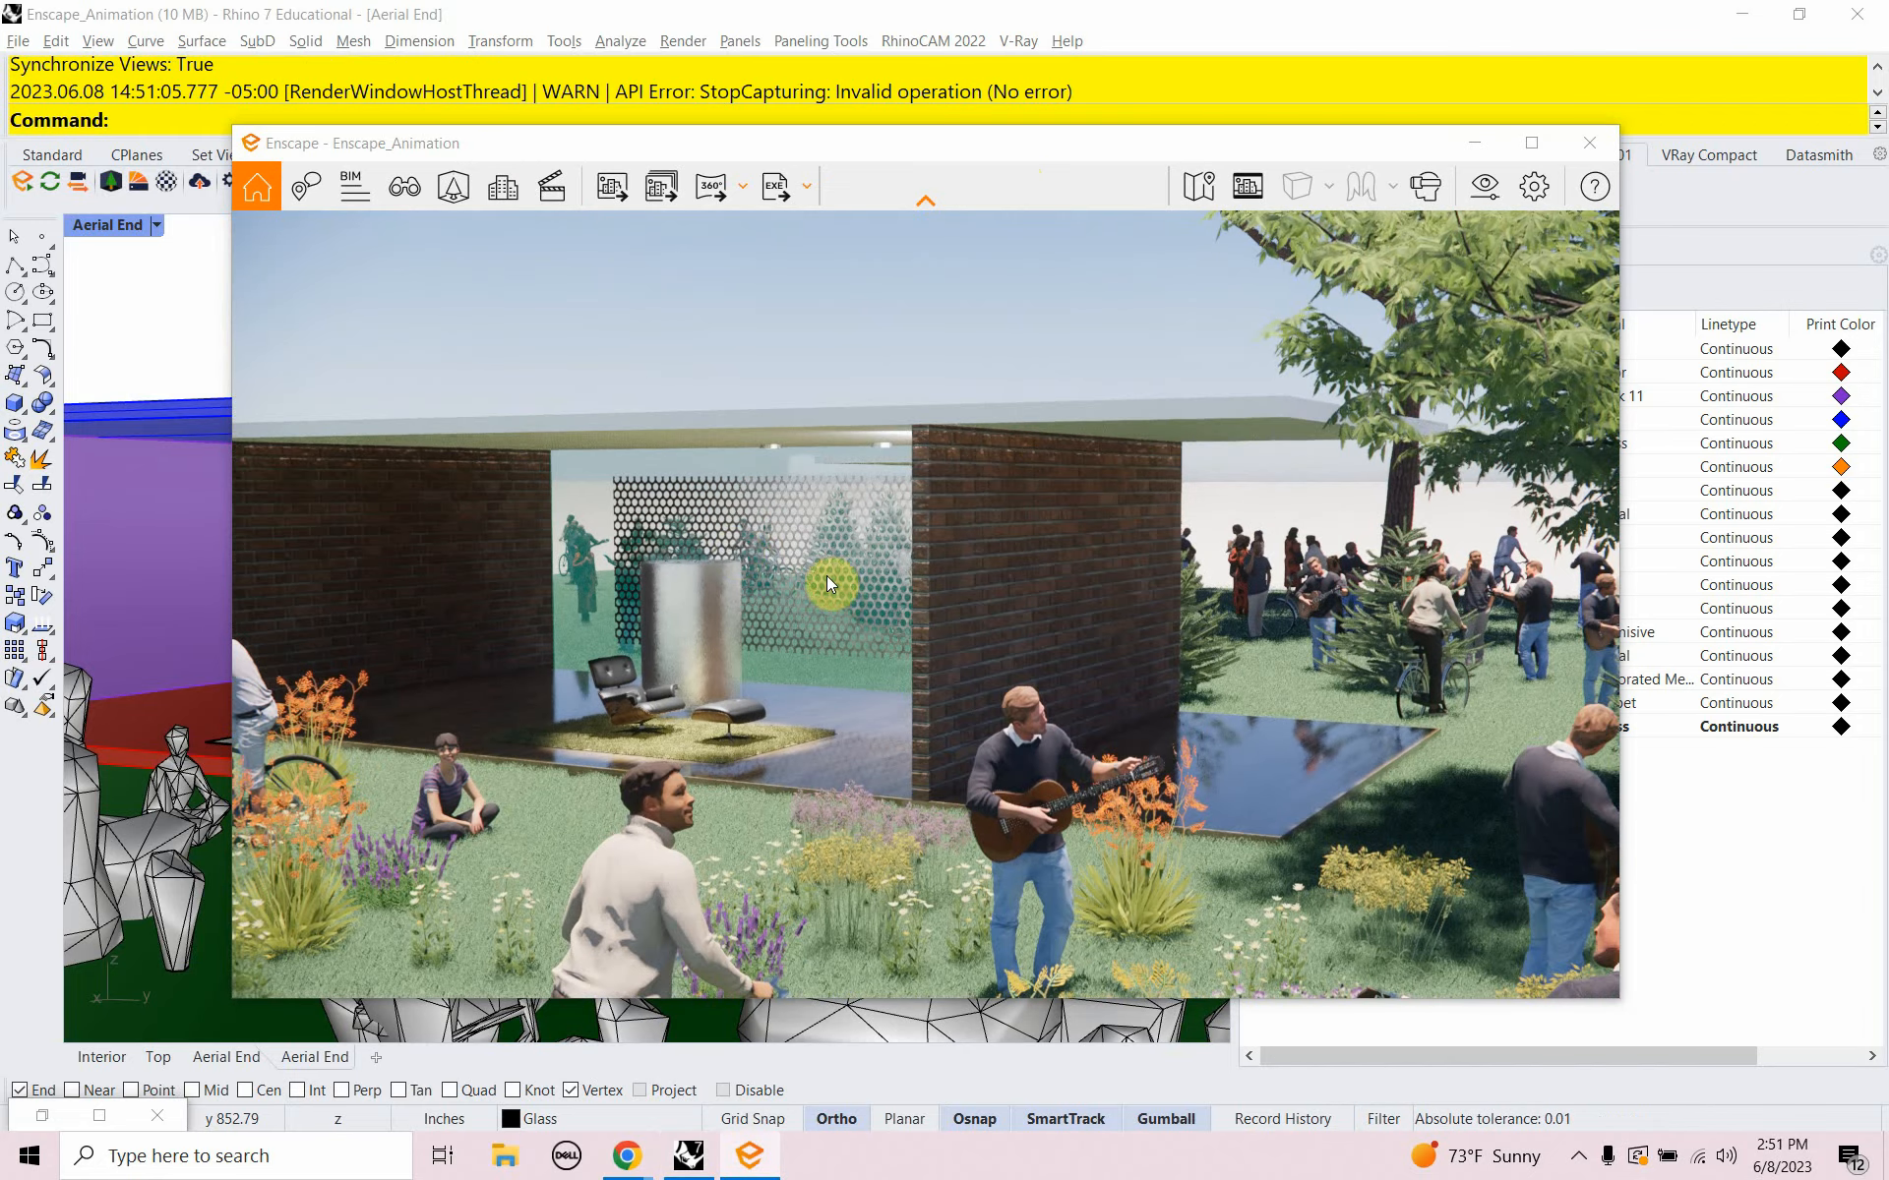
scroll(735, 551, down, 4)
scroll(641, 552, down, 5)
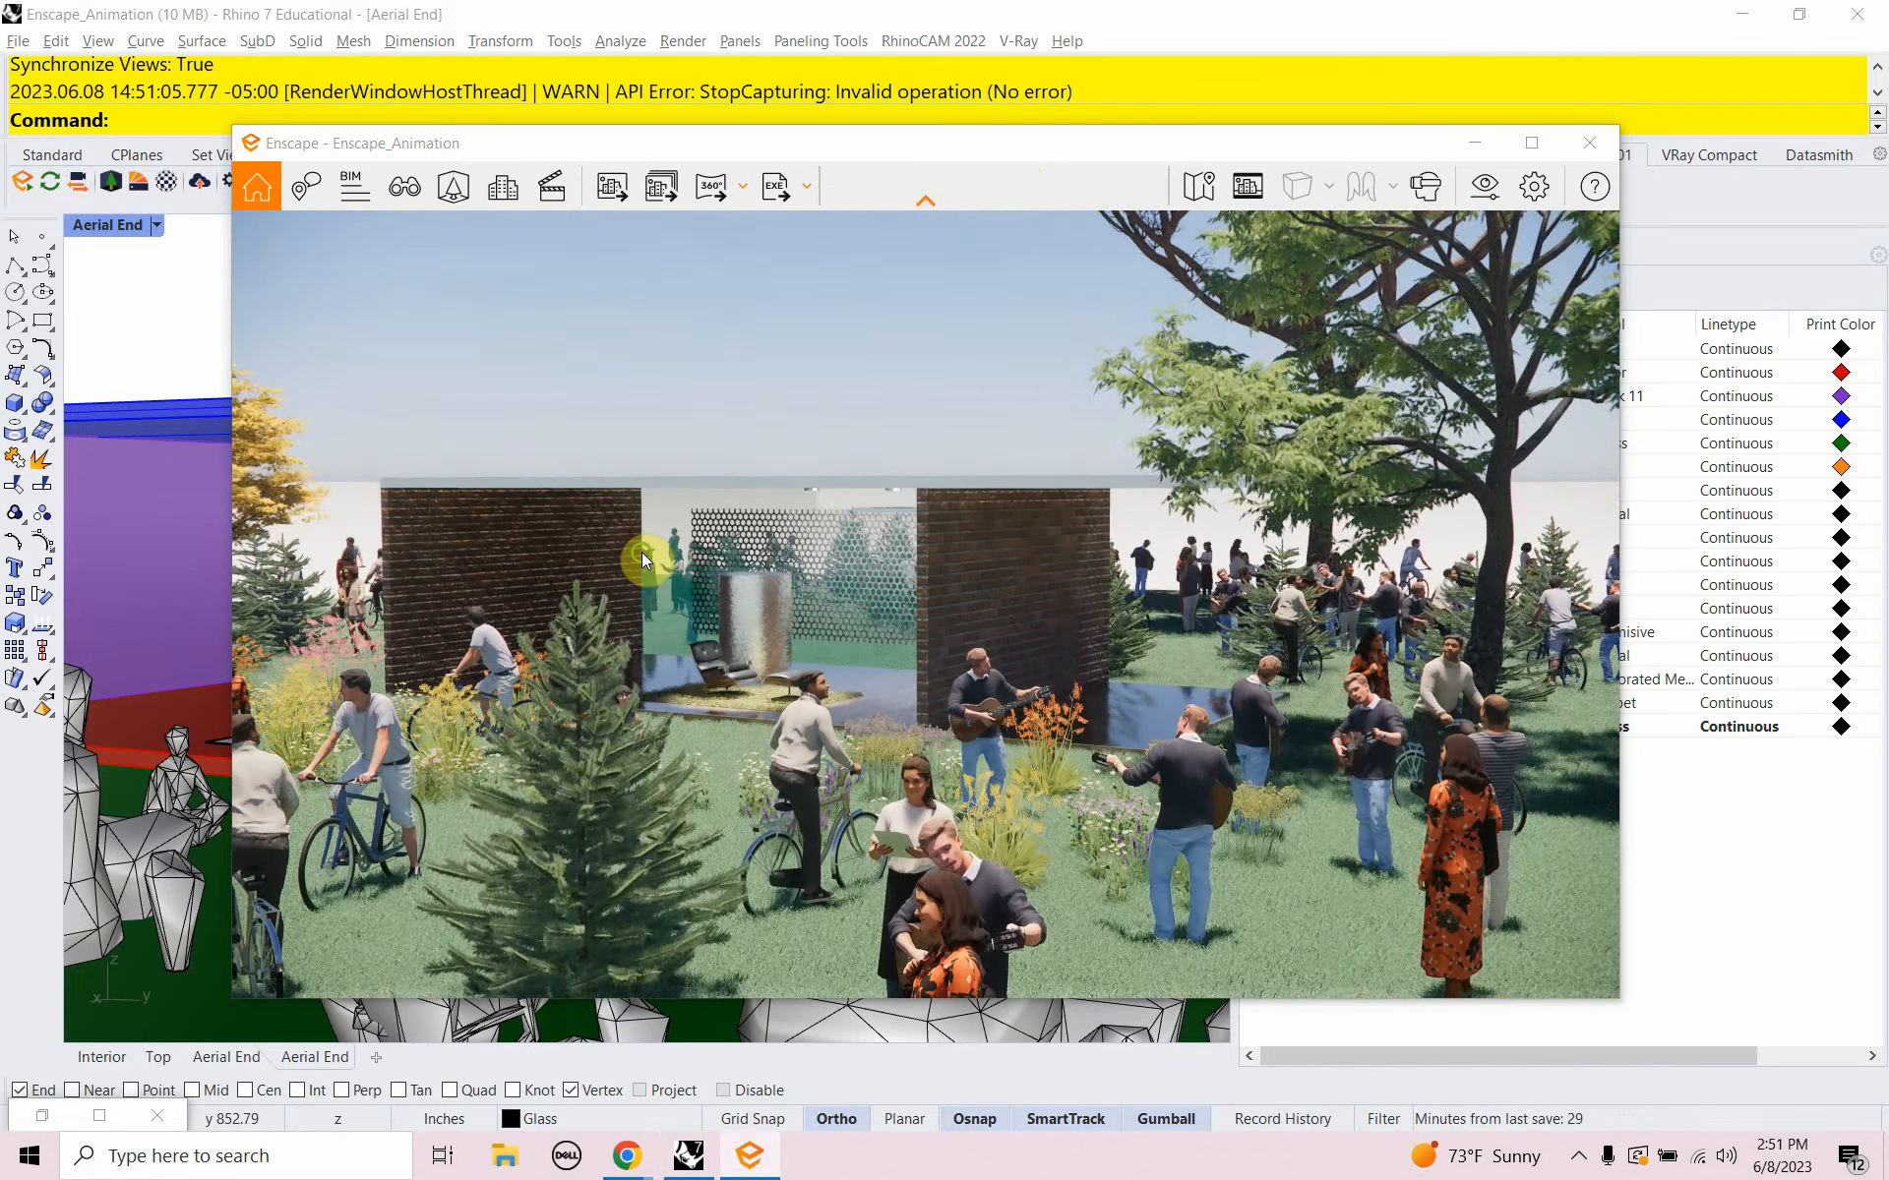
middle_drag(651, 570, 670, 615)
scroll(924, 605, up, 5)
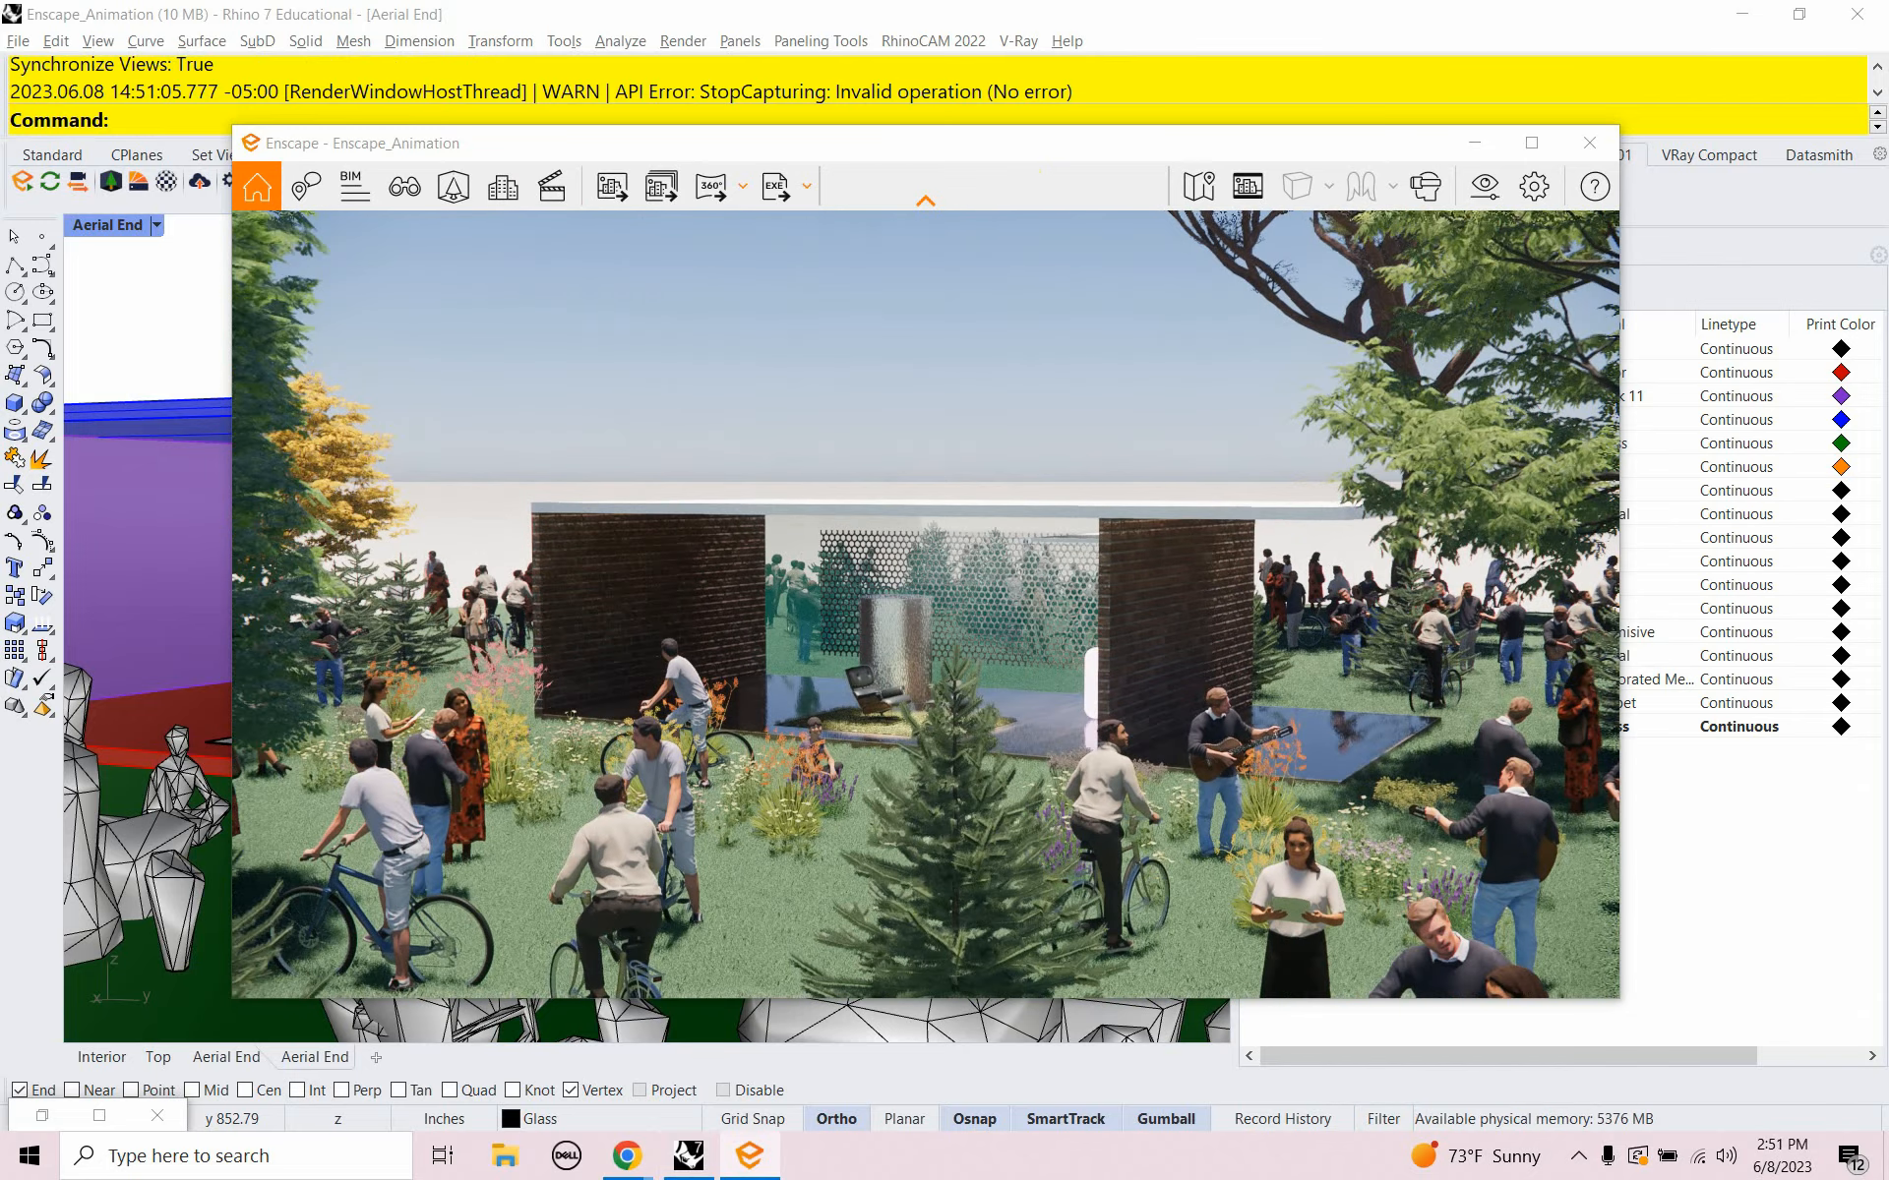
click(549, 169)
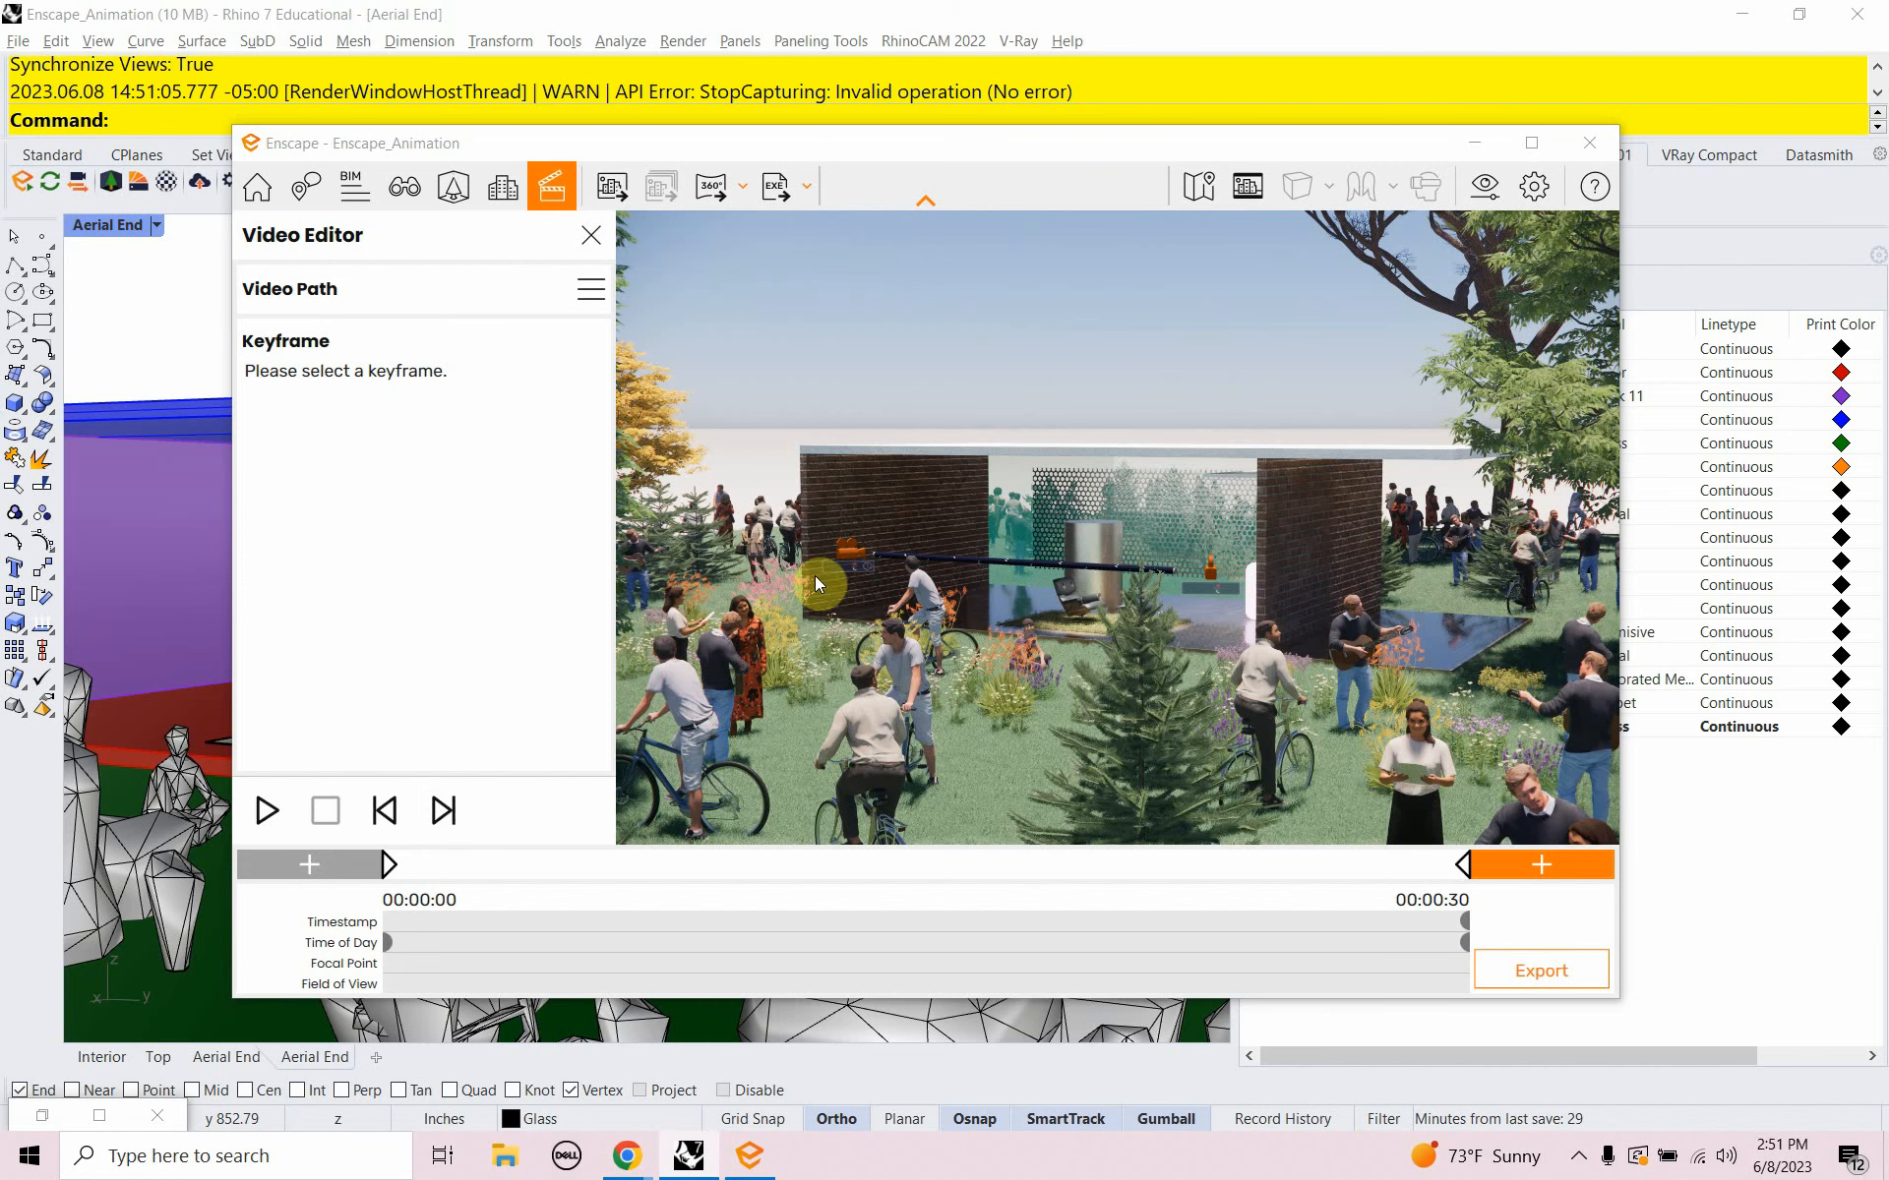
mouse_move(1035, 585)
mouse_down()
mouse_move(920, 600)
mouse_move(862, 710)
mouse_move(983, 645)
mouse_up()
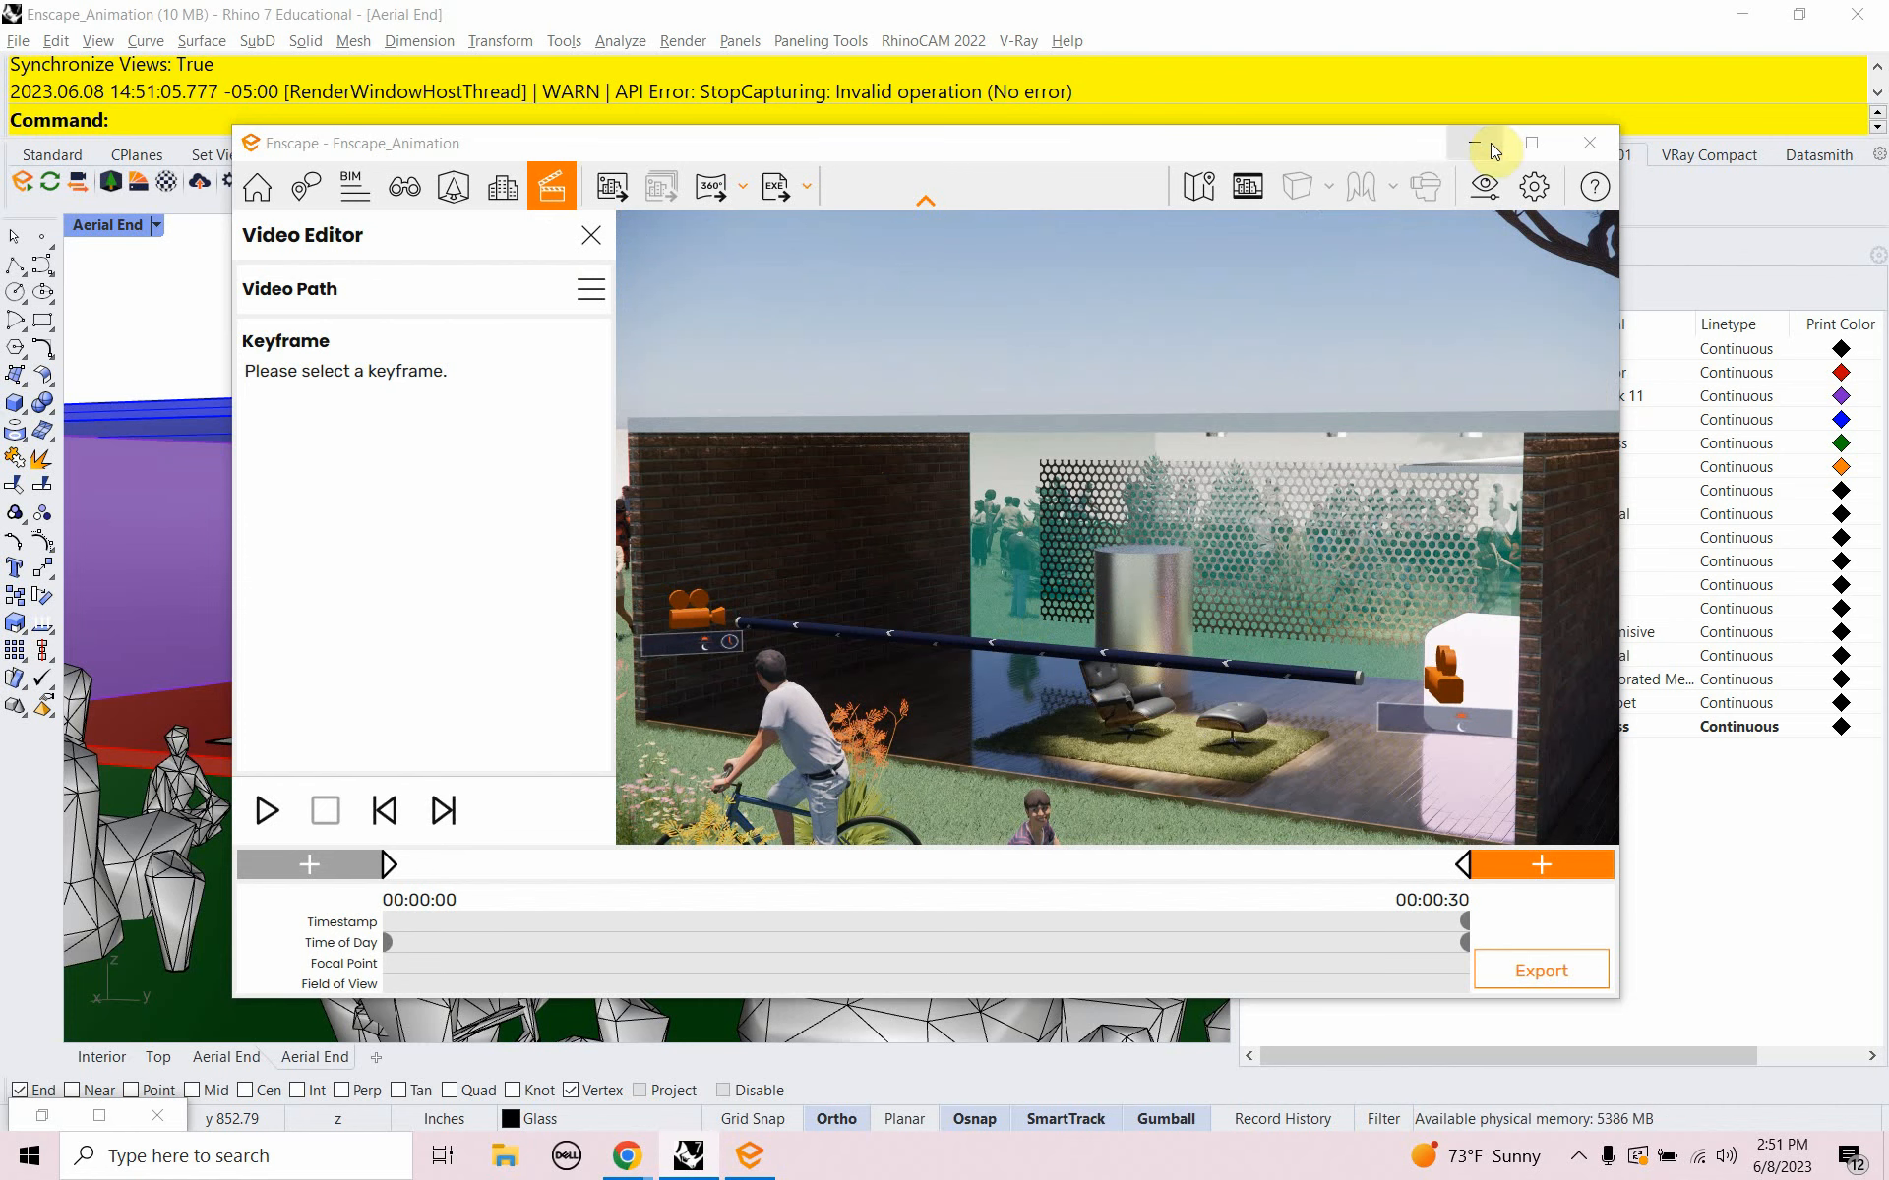
Close the Enscape render window and save the changes to the Enscape_Animation model
click(1588, 142)
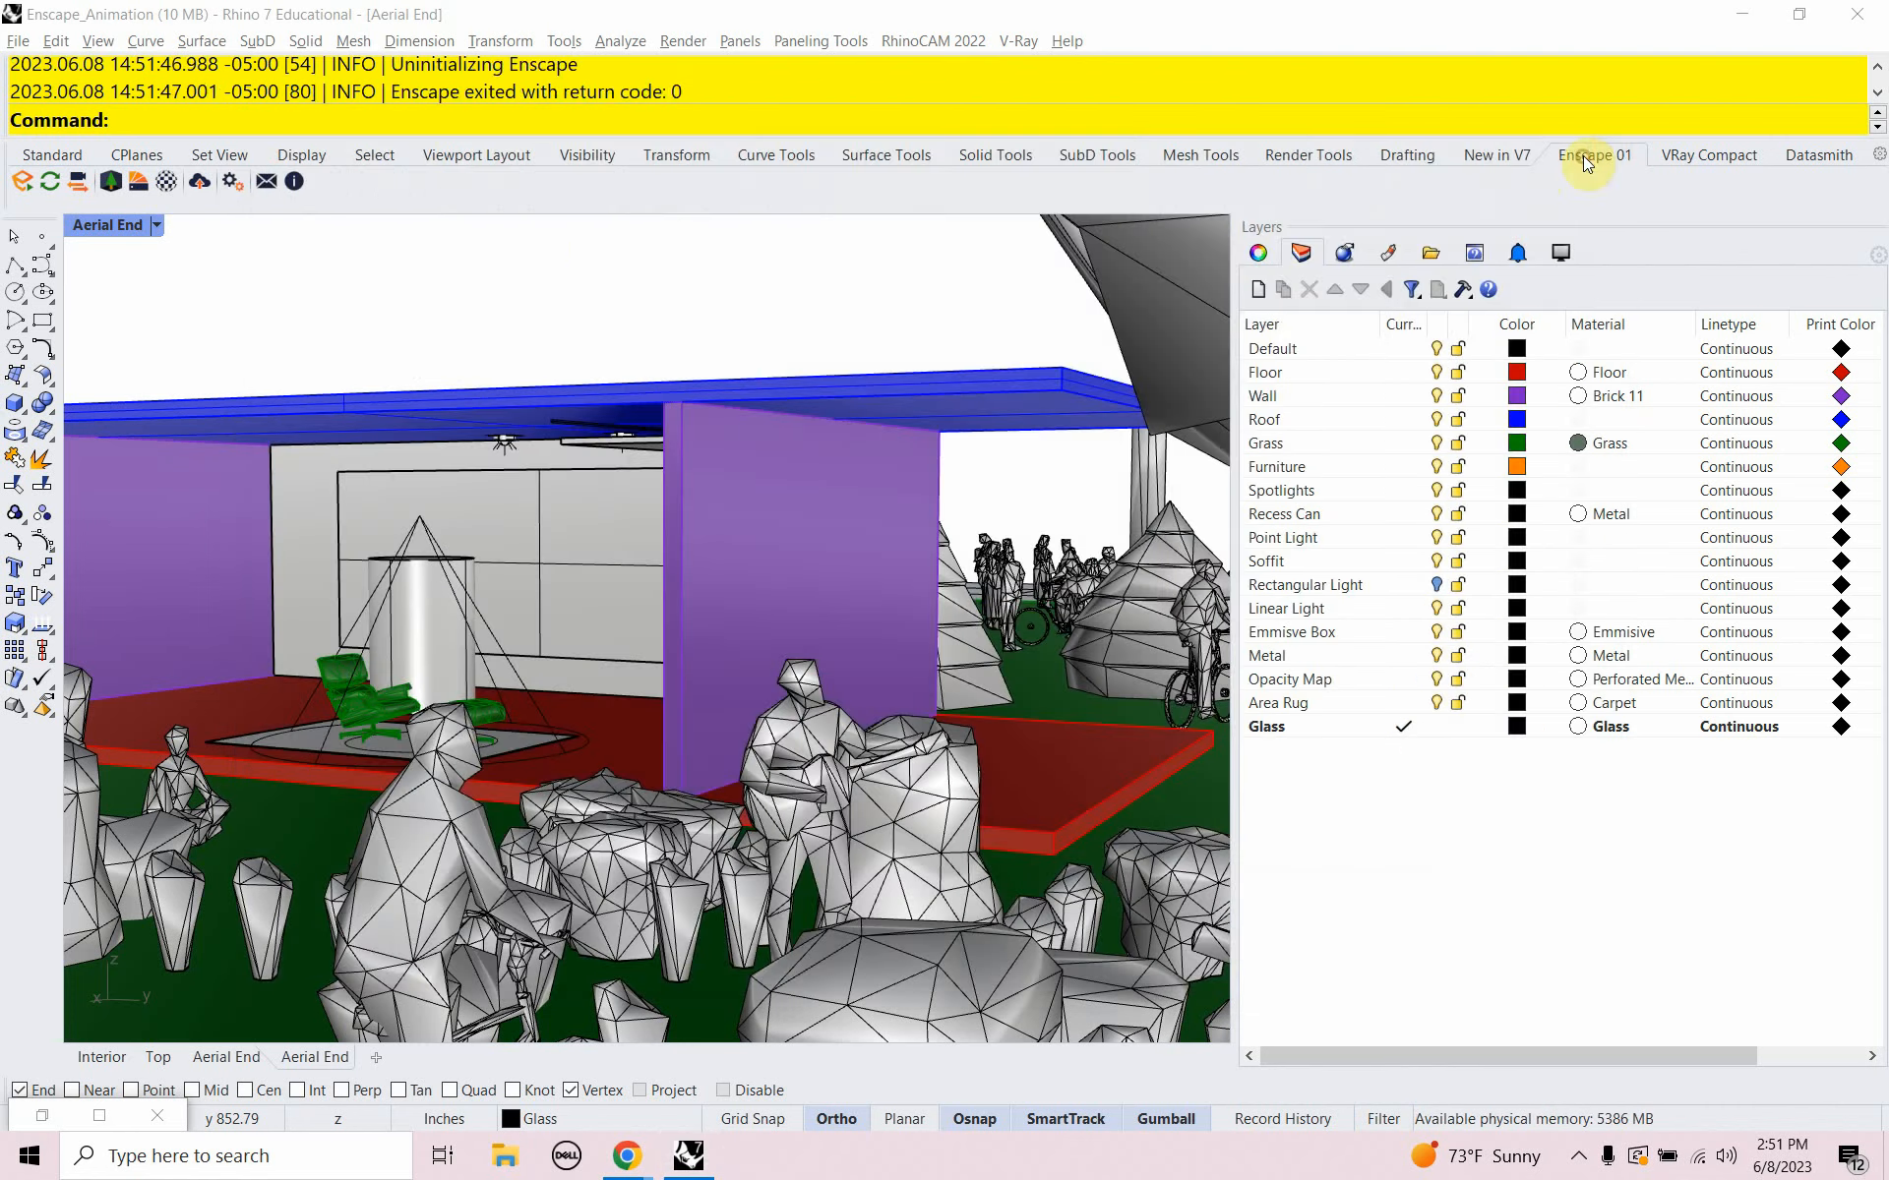
click(16, 43)
click(37, 64)
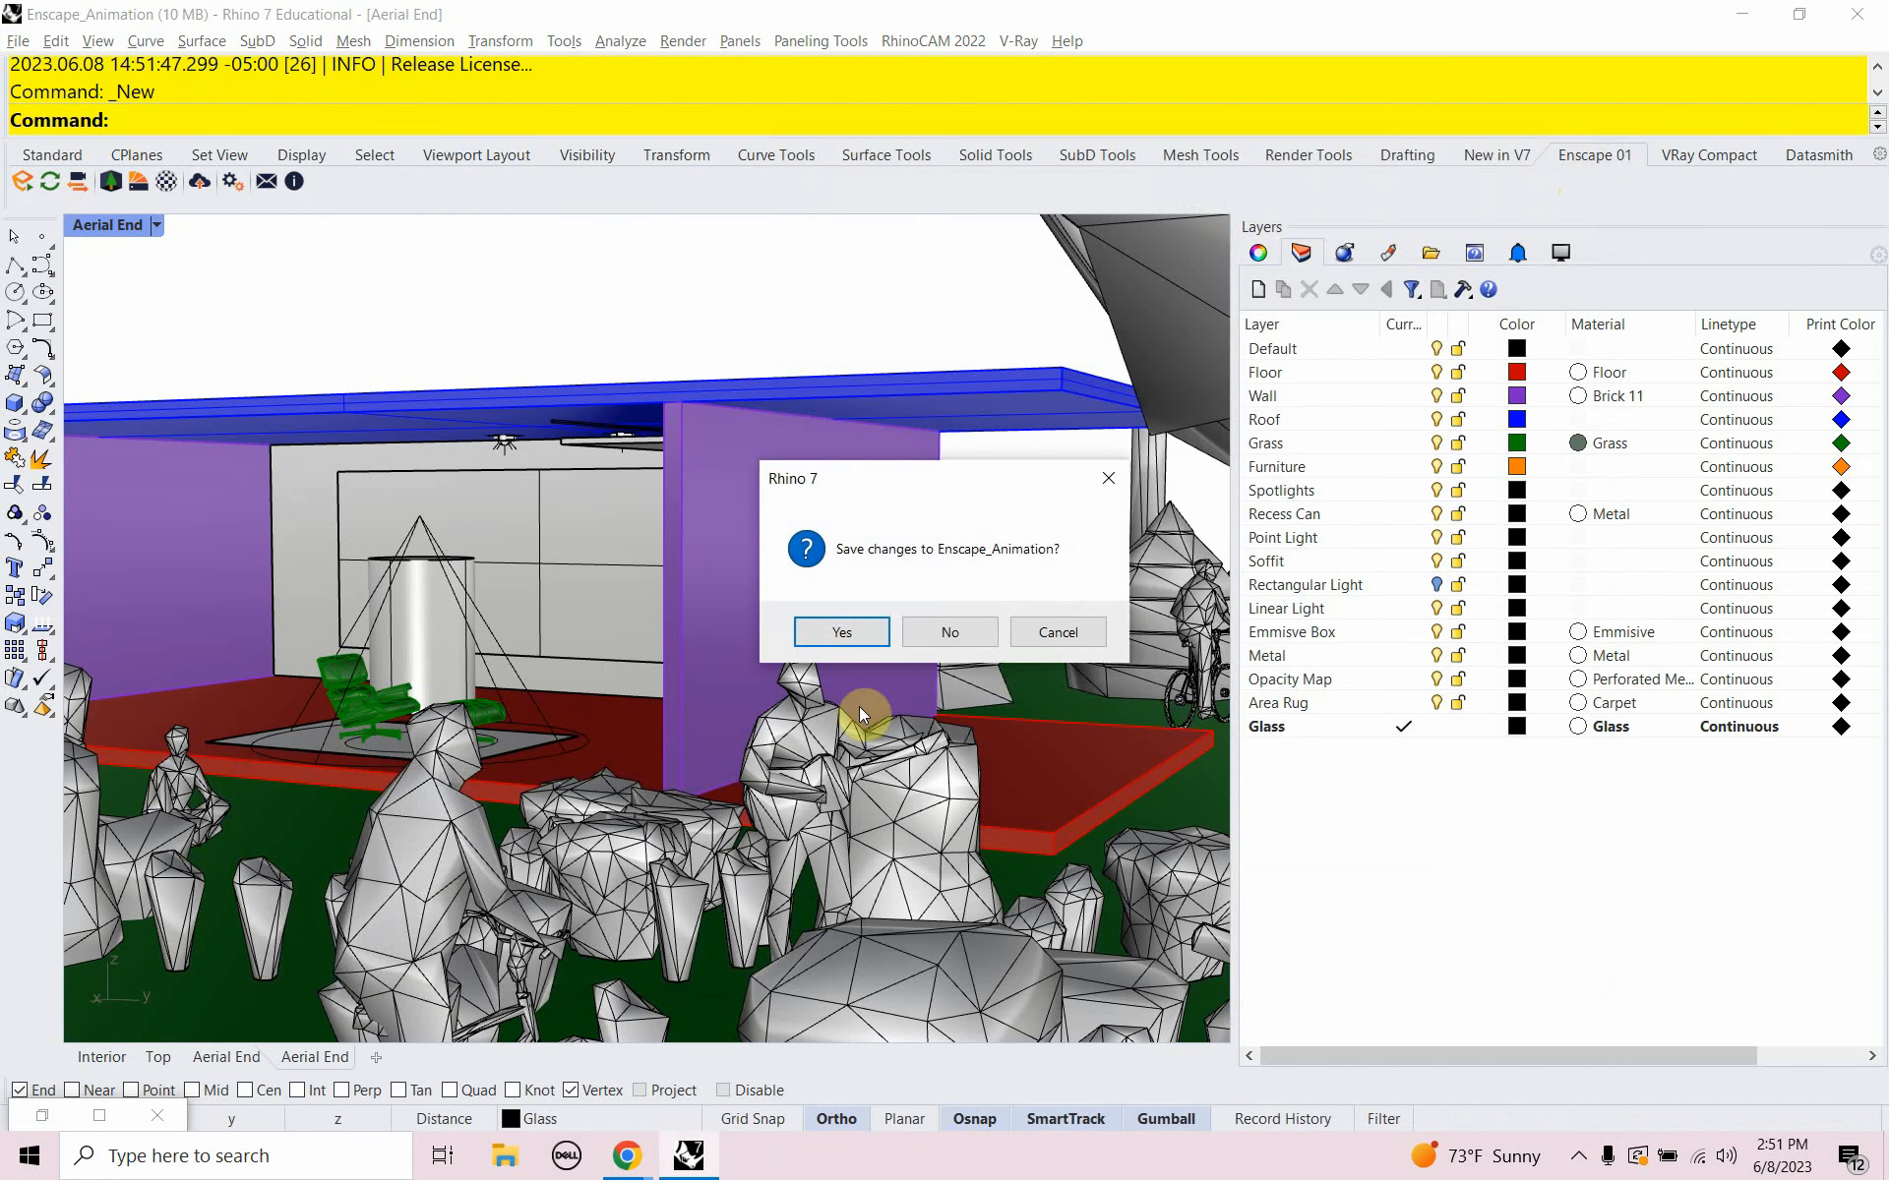
click(852, 630)
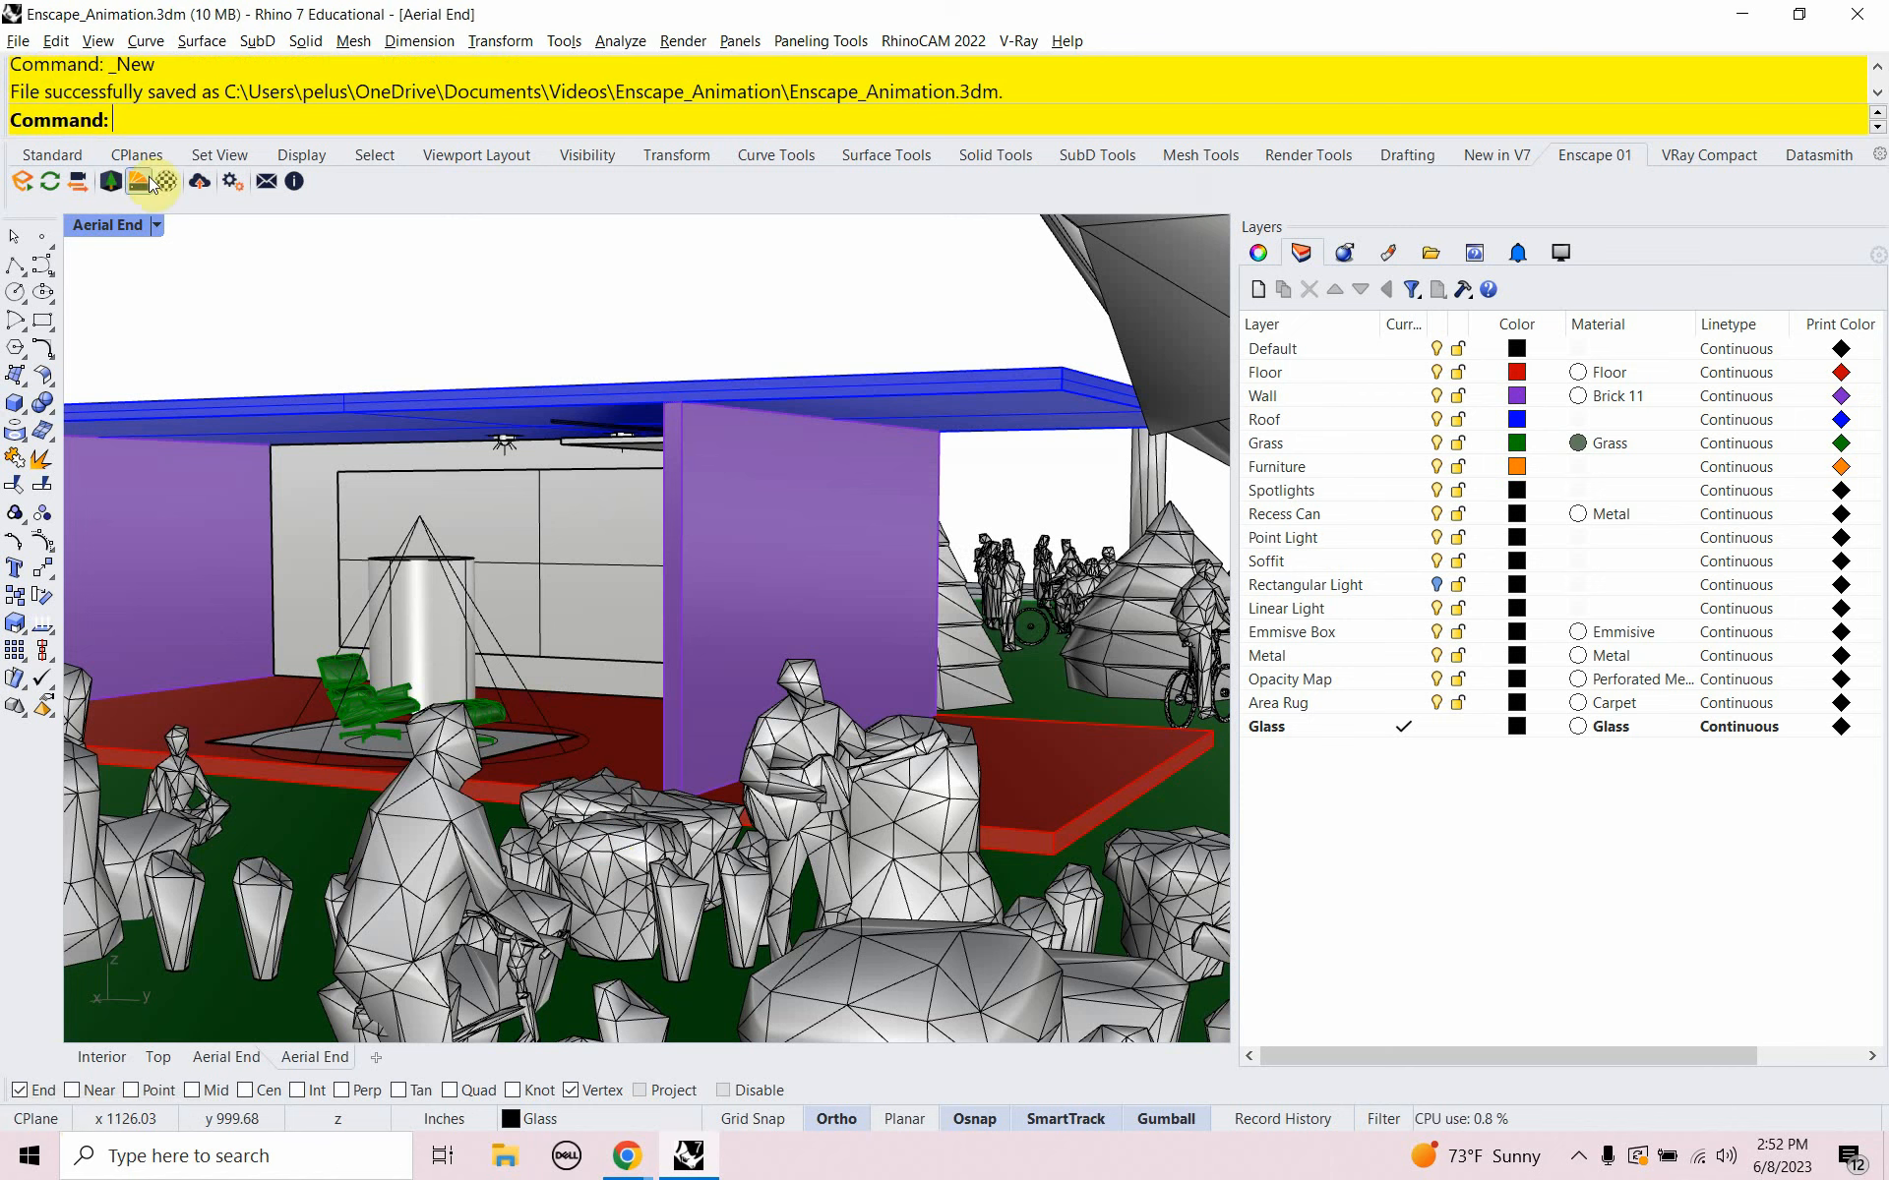
Create a new model from the template Large Objects - Inches, Feet & Inches
click(21, 41)
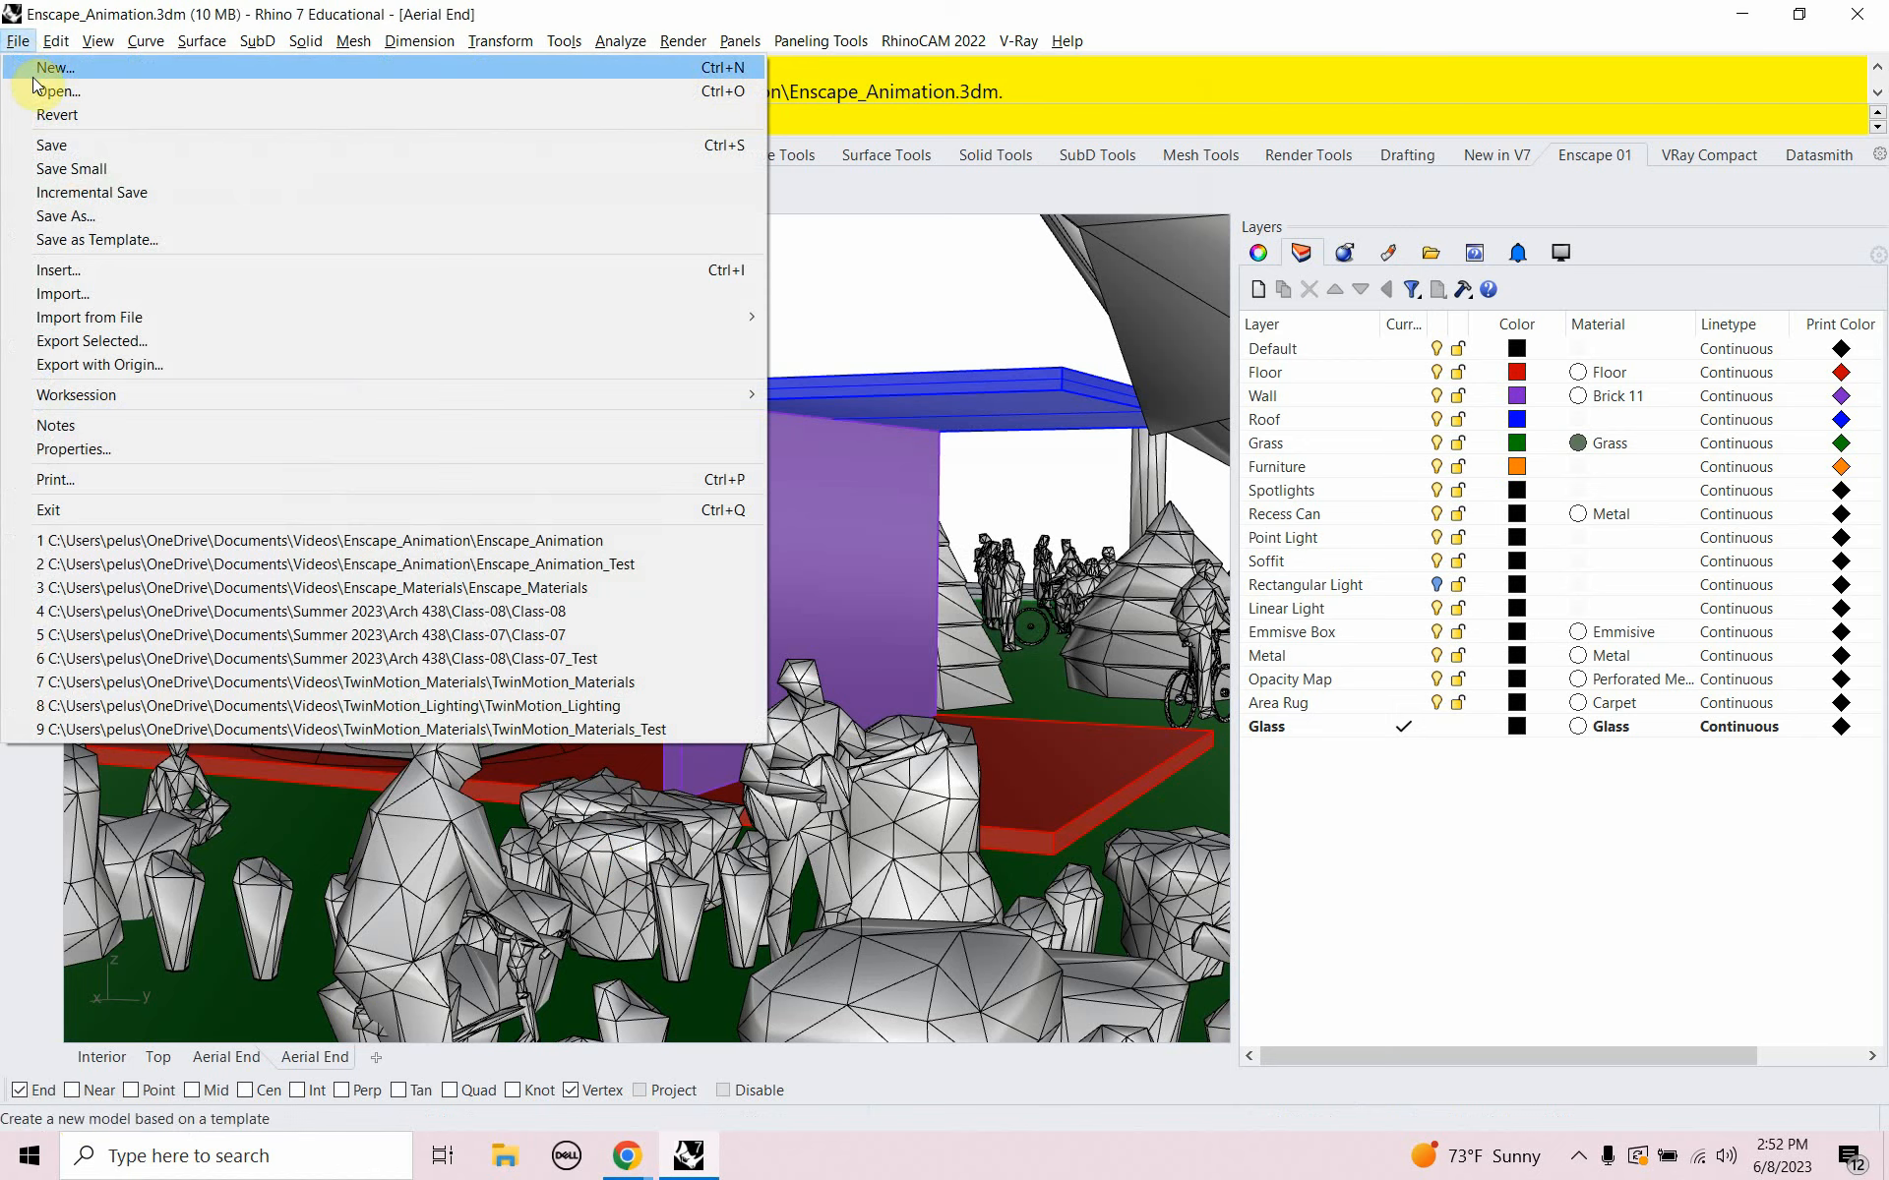
click(43, 62)
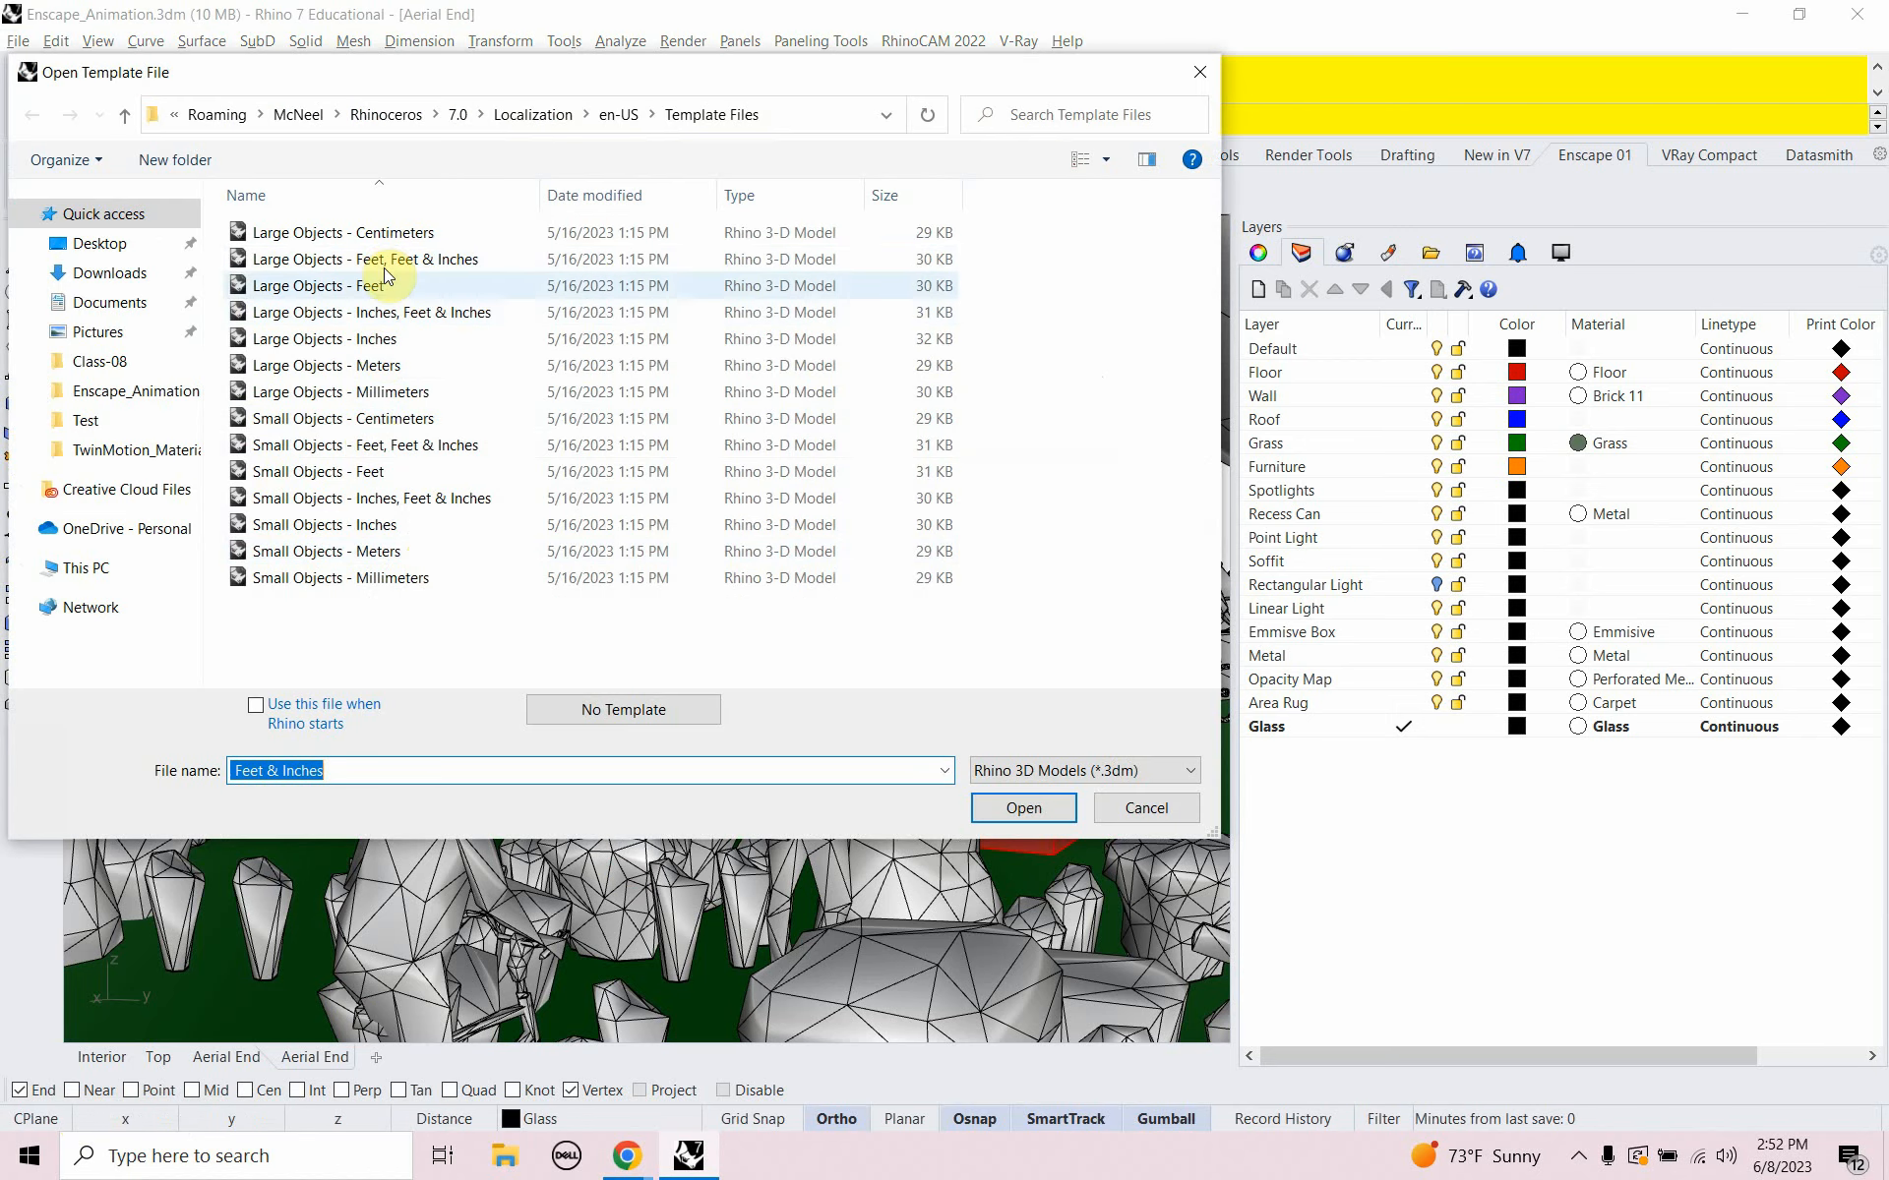
click(377, 314)
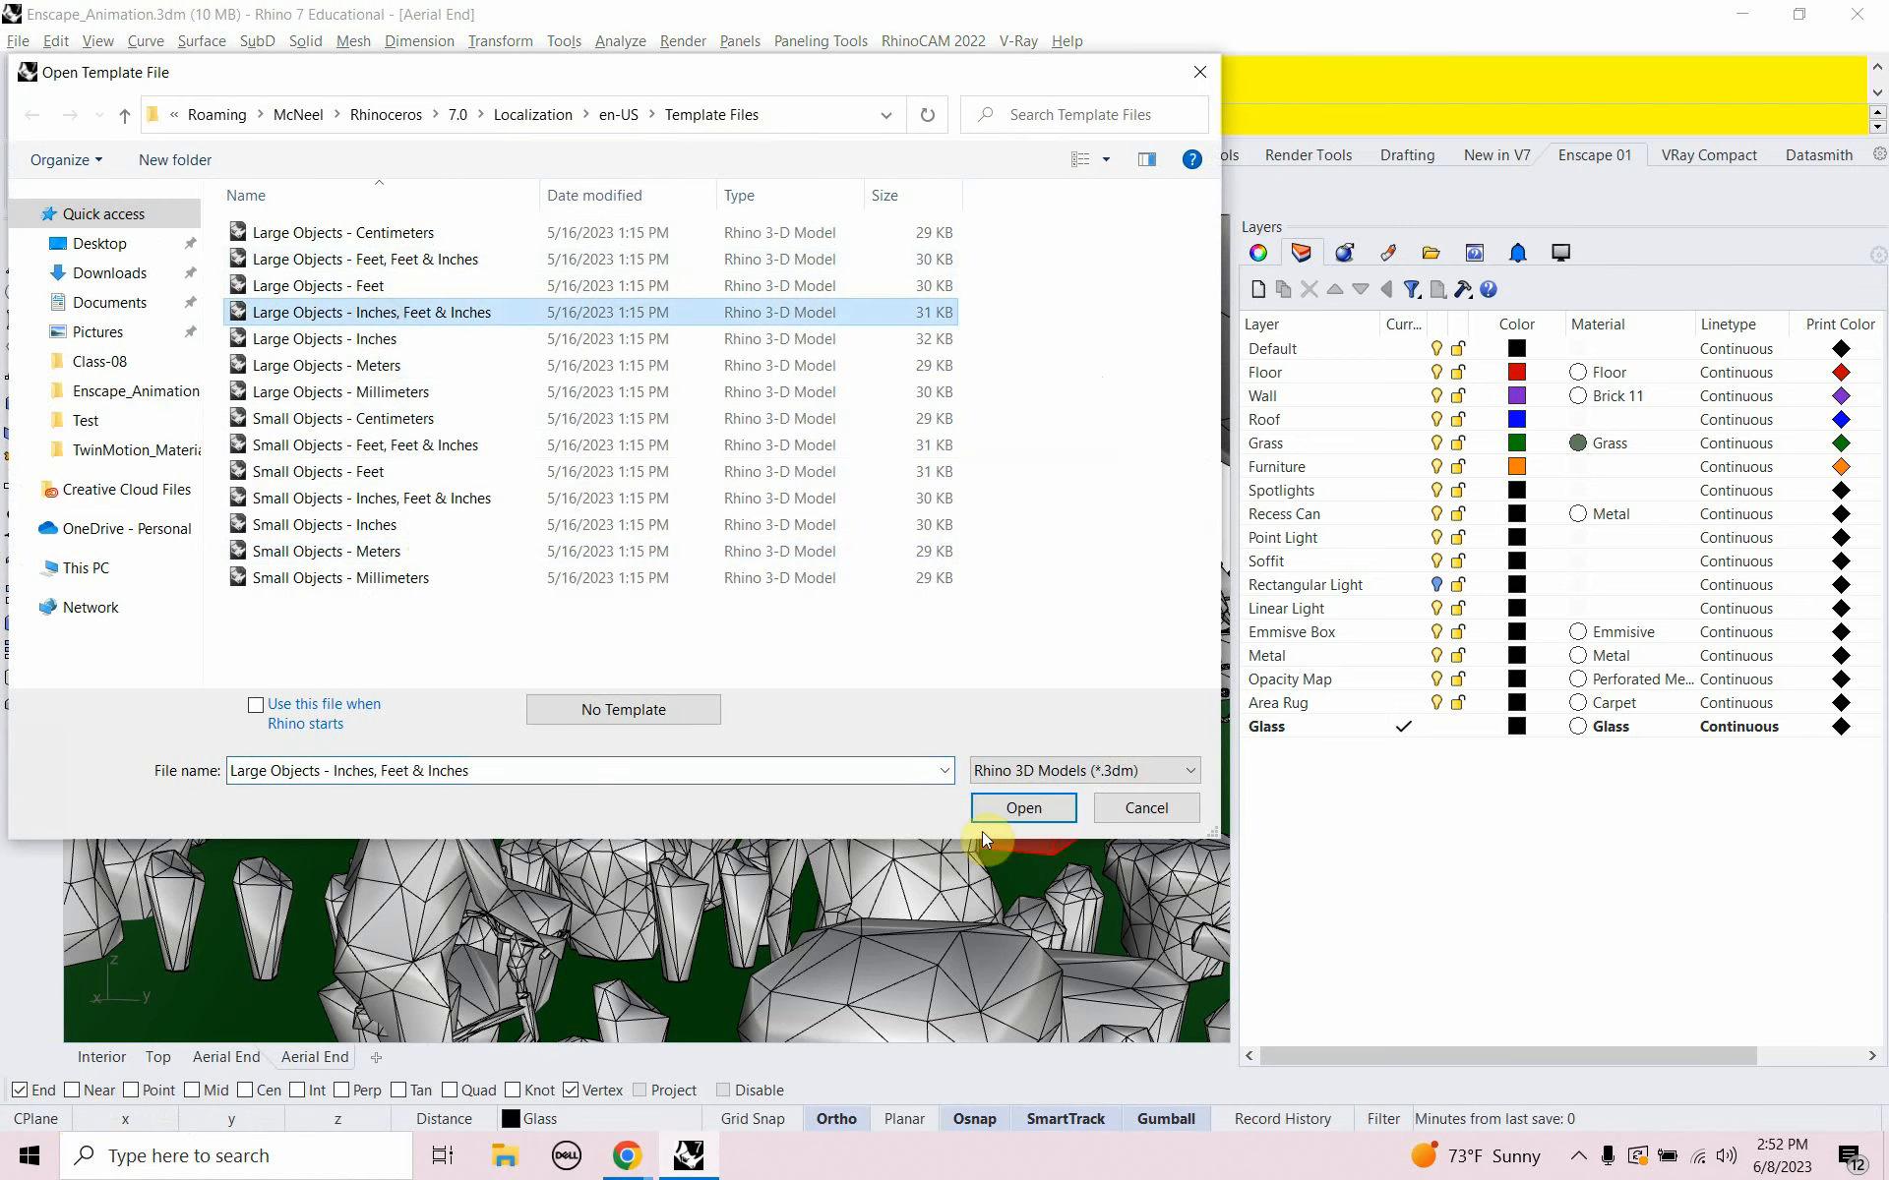
click(1013, 809)
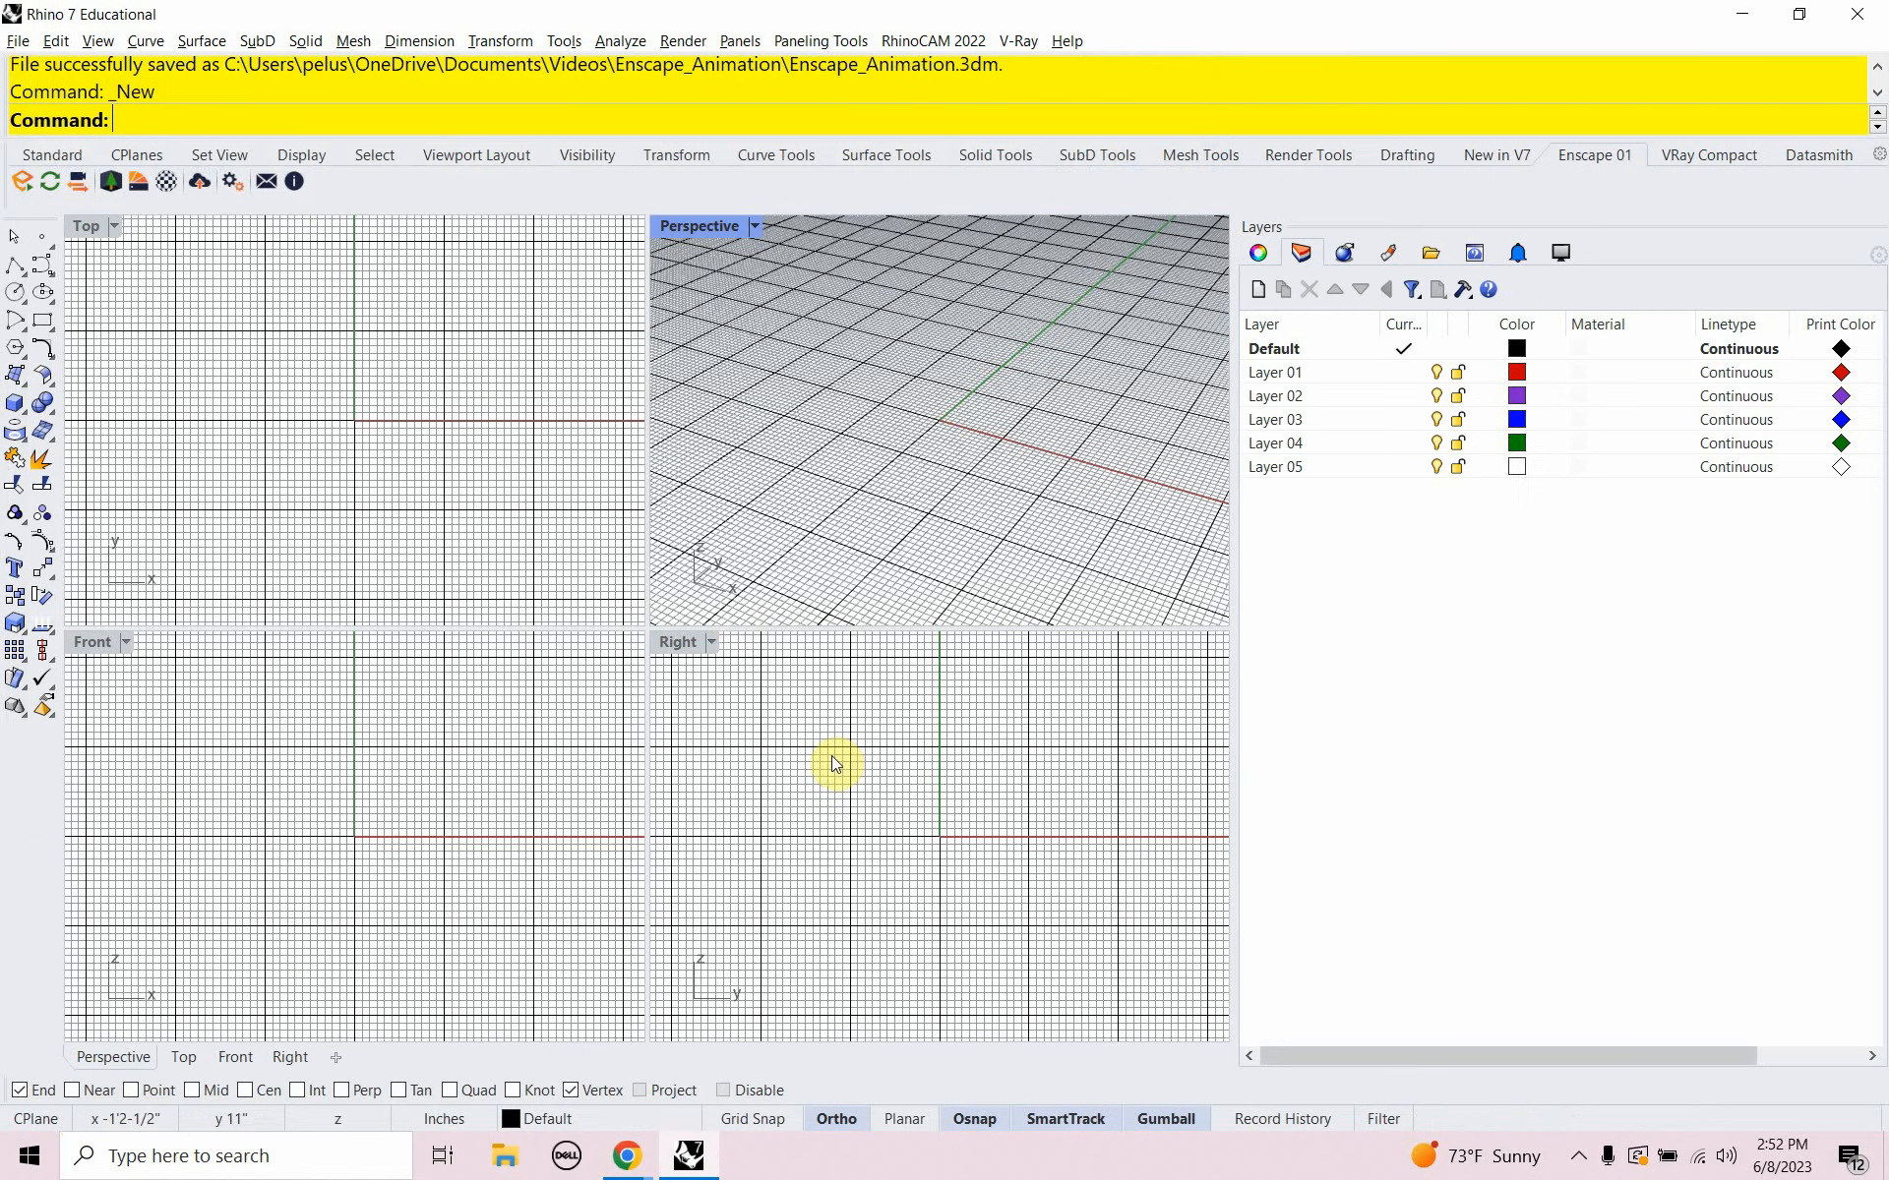
Reopen the recent Enscape_Animation model without saving the untitled file
click(18, 40)
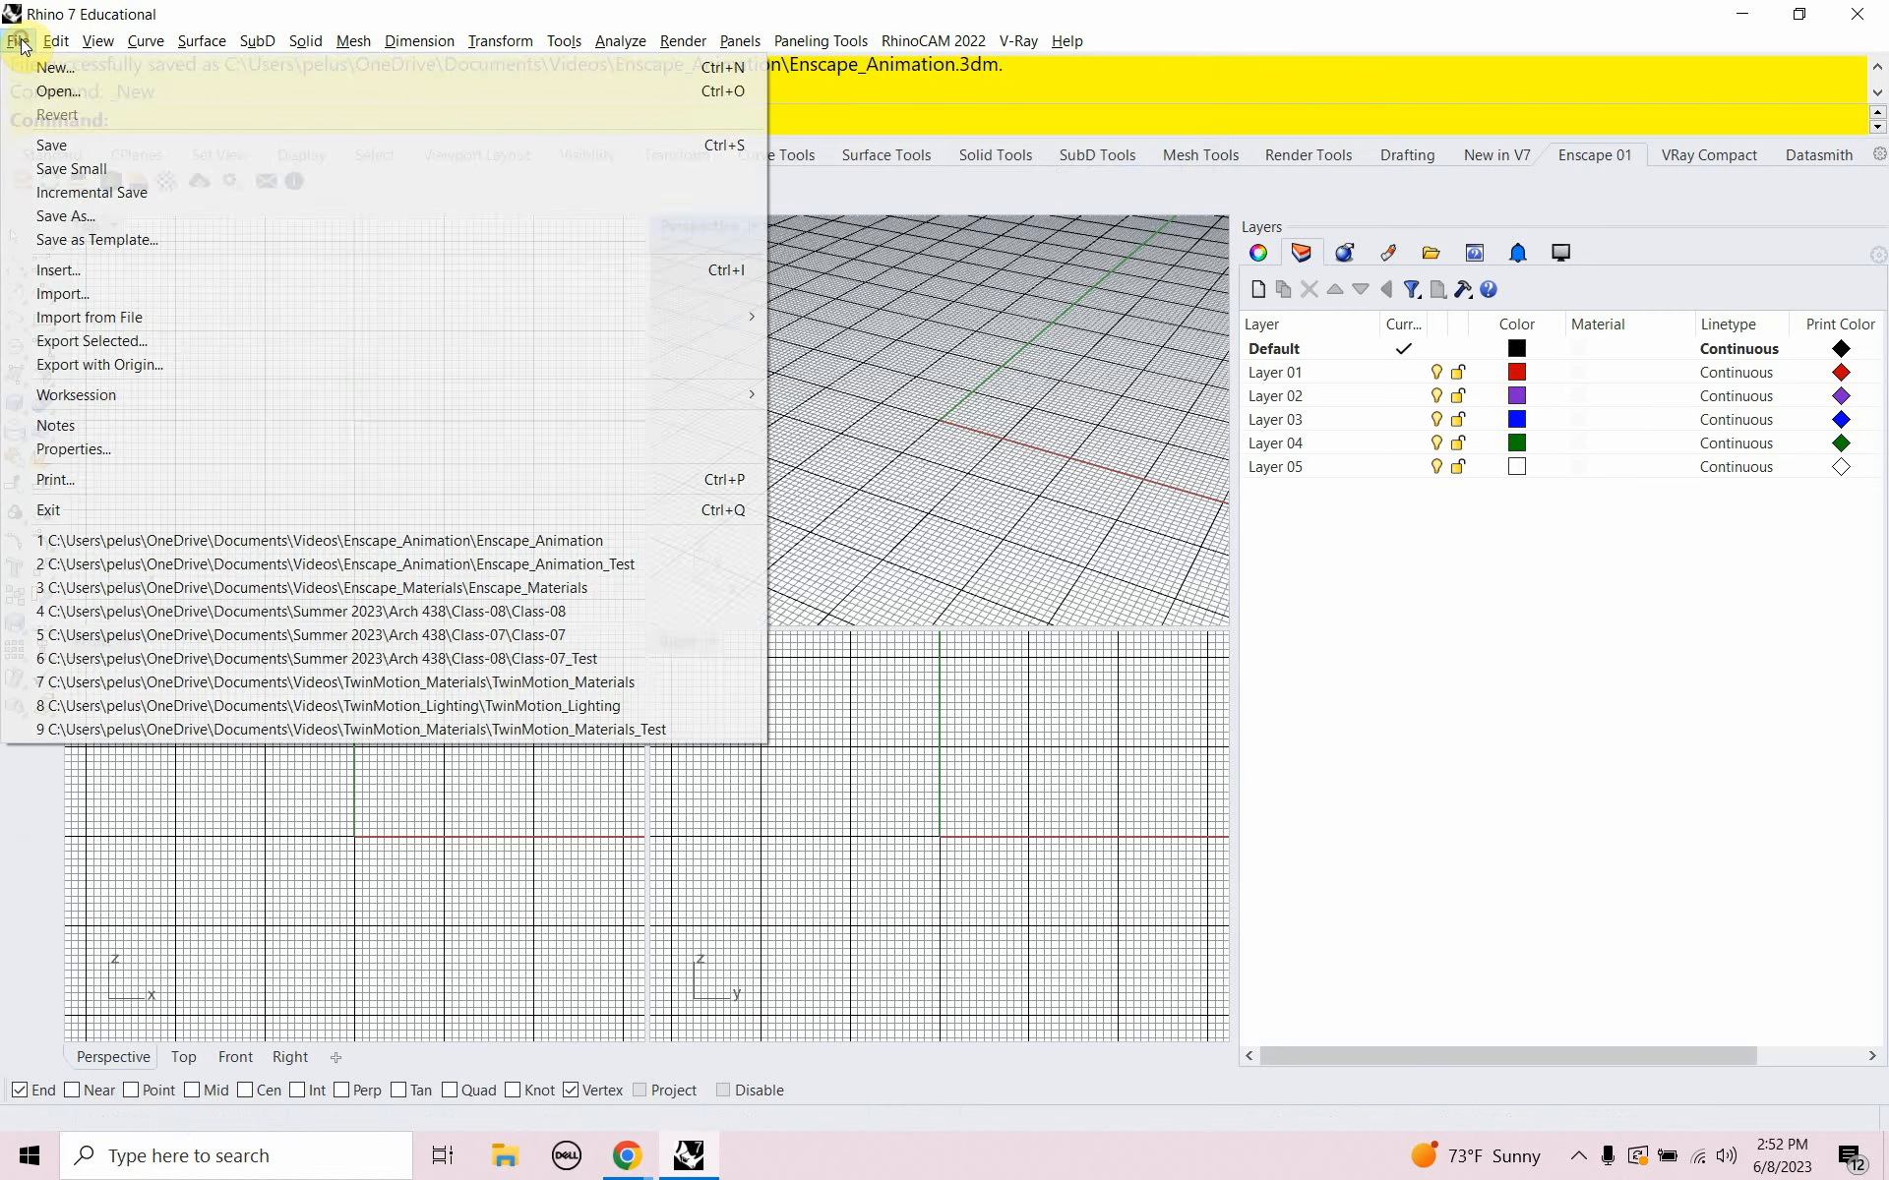
click(355, 544)
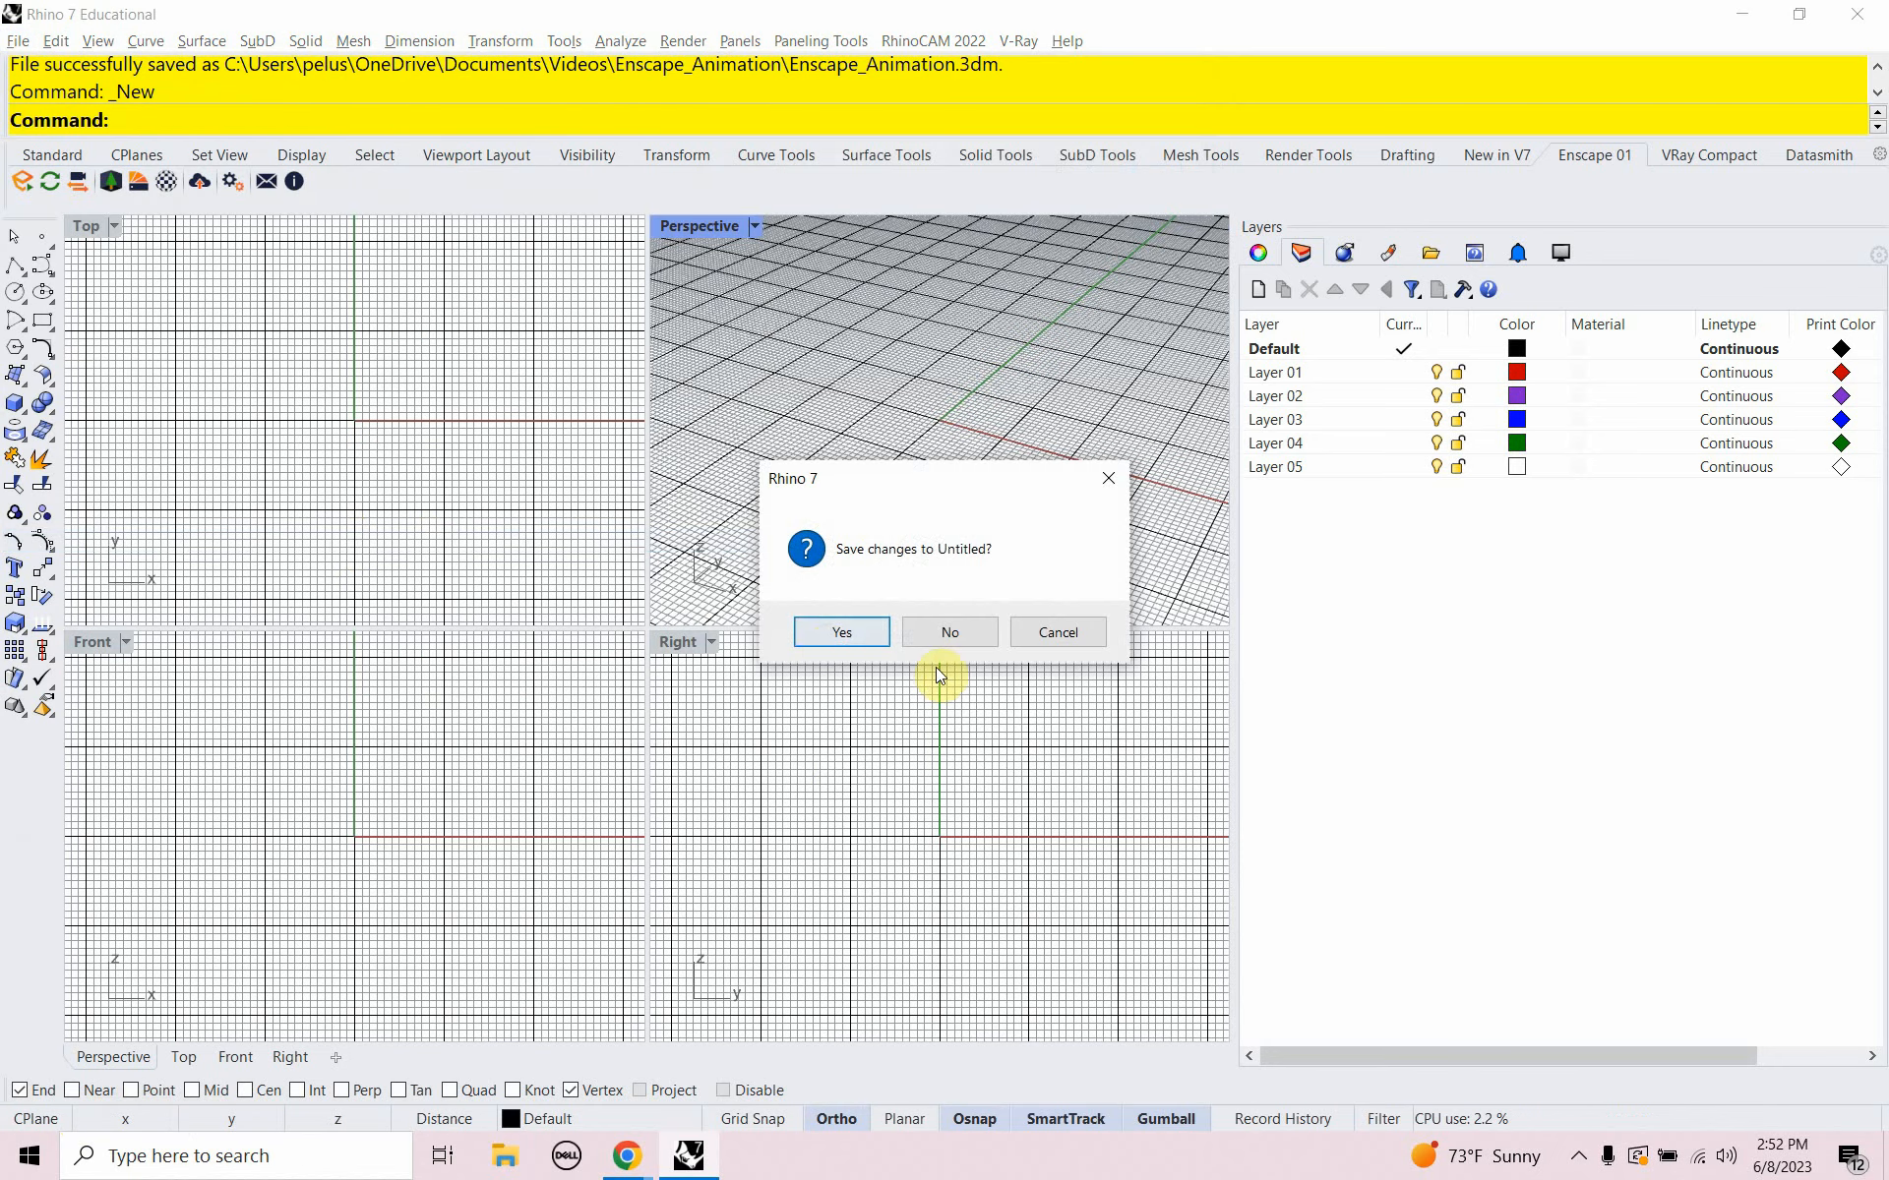
click(954, 634)
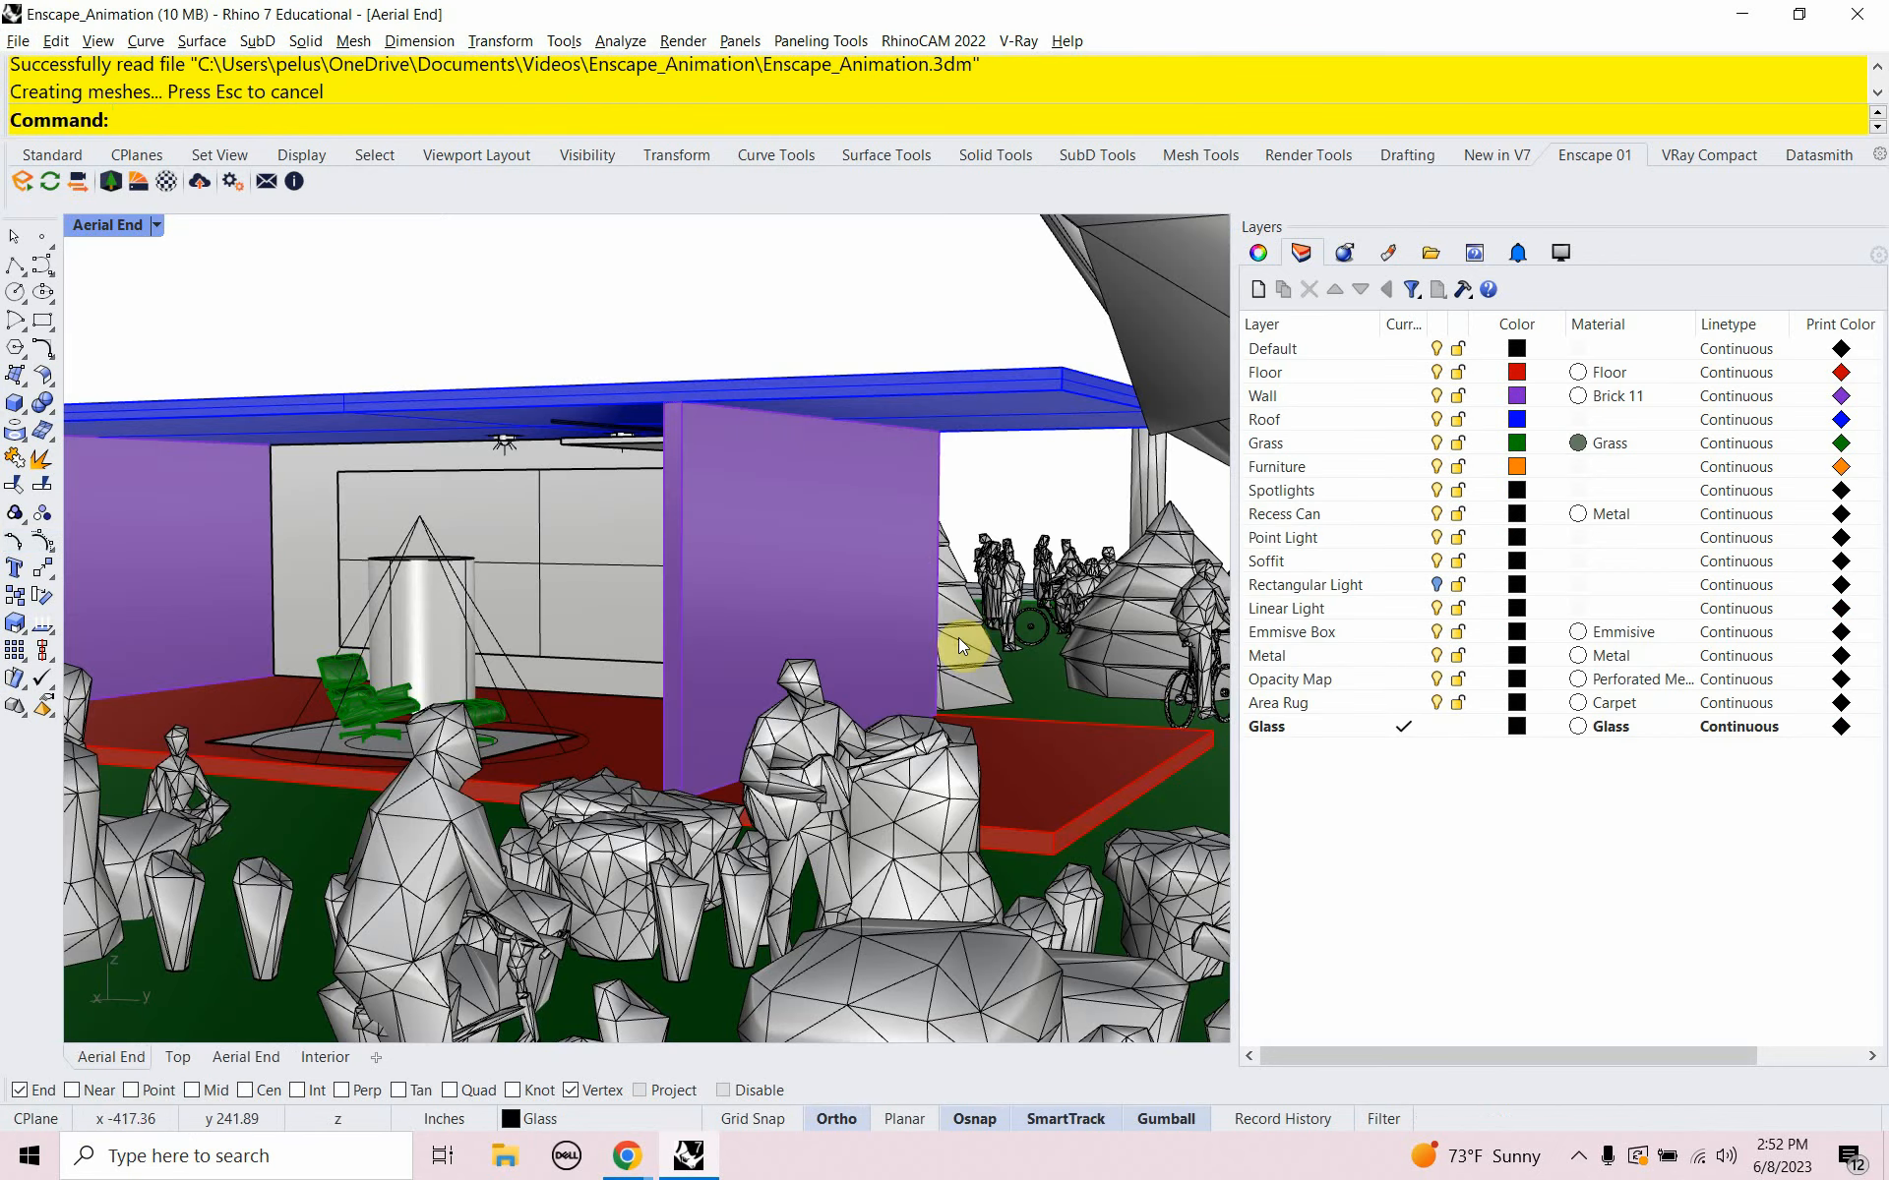
Launch Enscape and load the saved video path Enscape_VideoPath_Pan for a preview from its opening keyframe
click(24, 185)
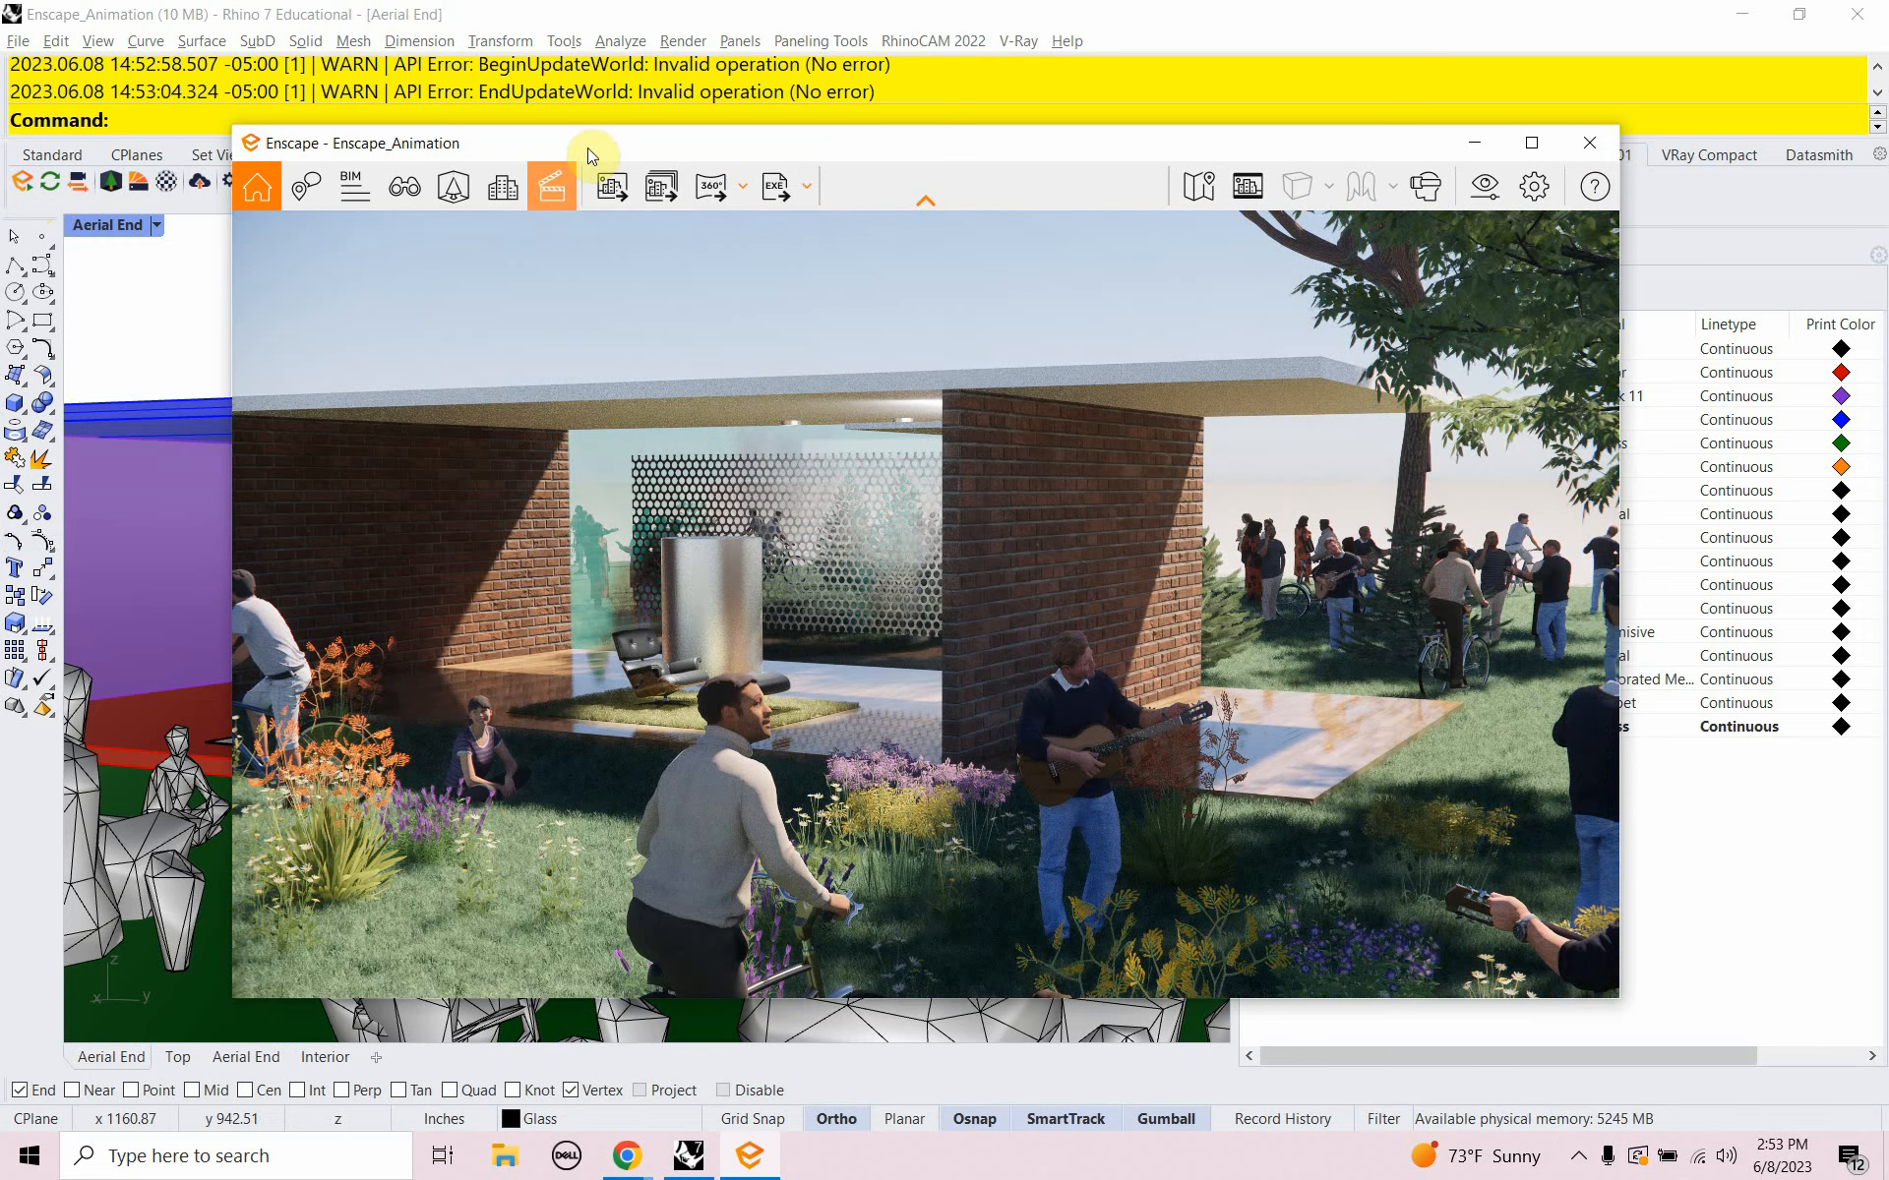
click(555, 185)
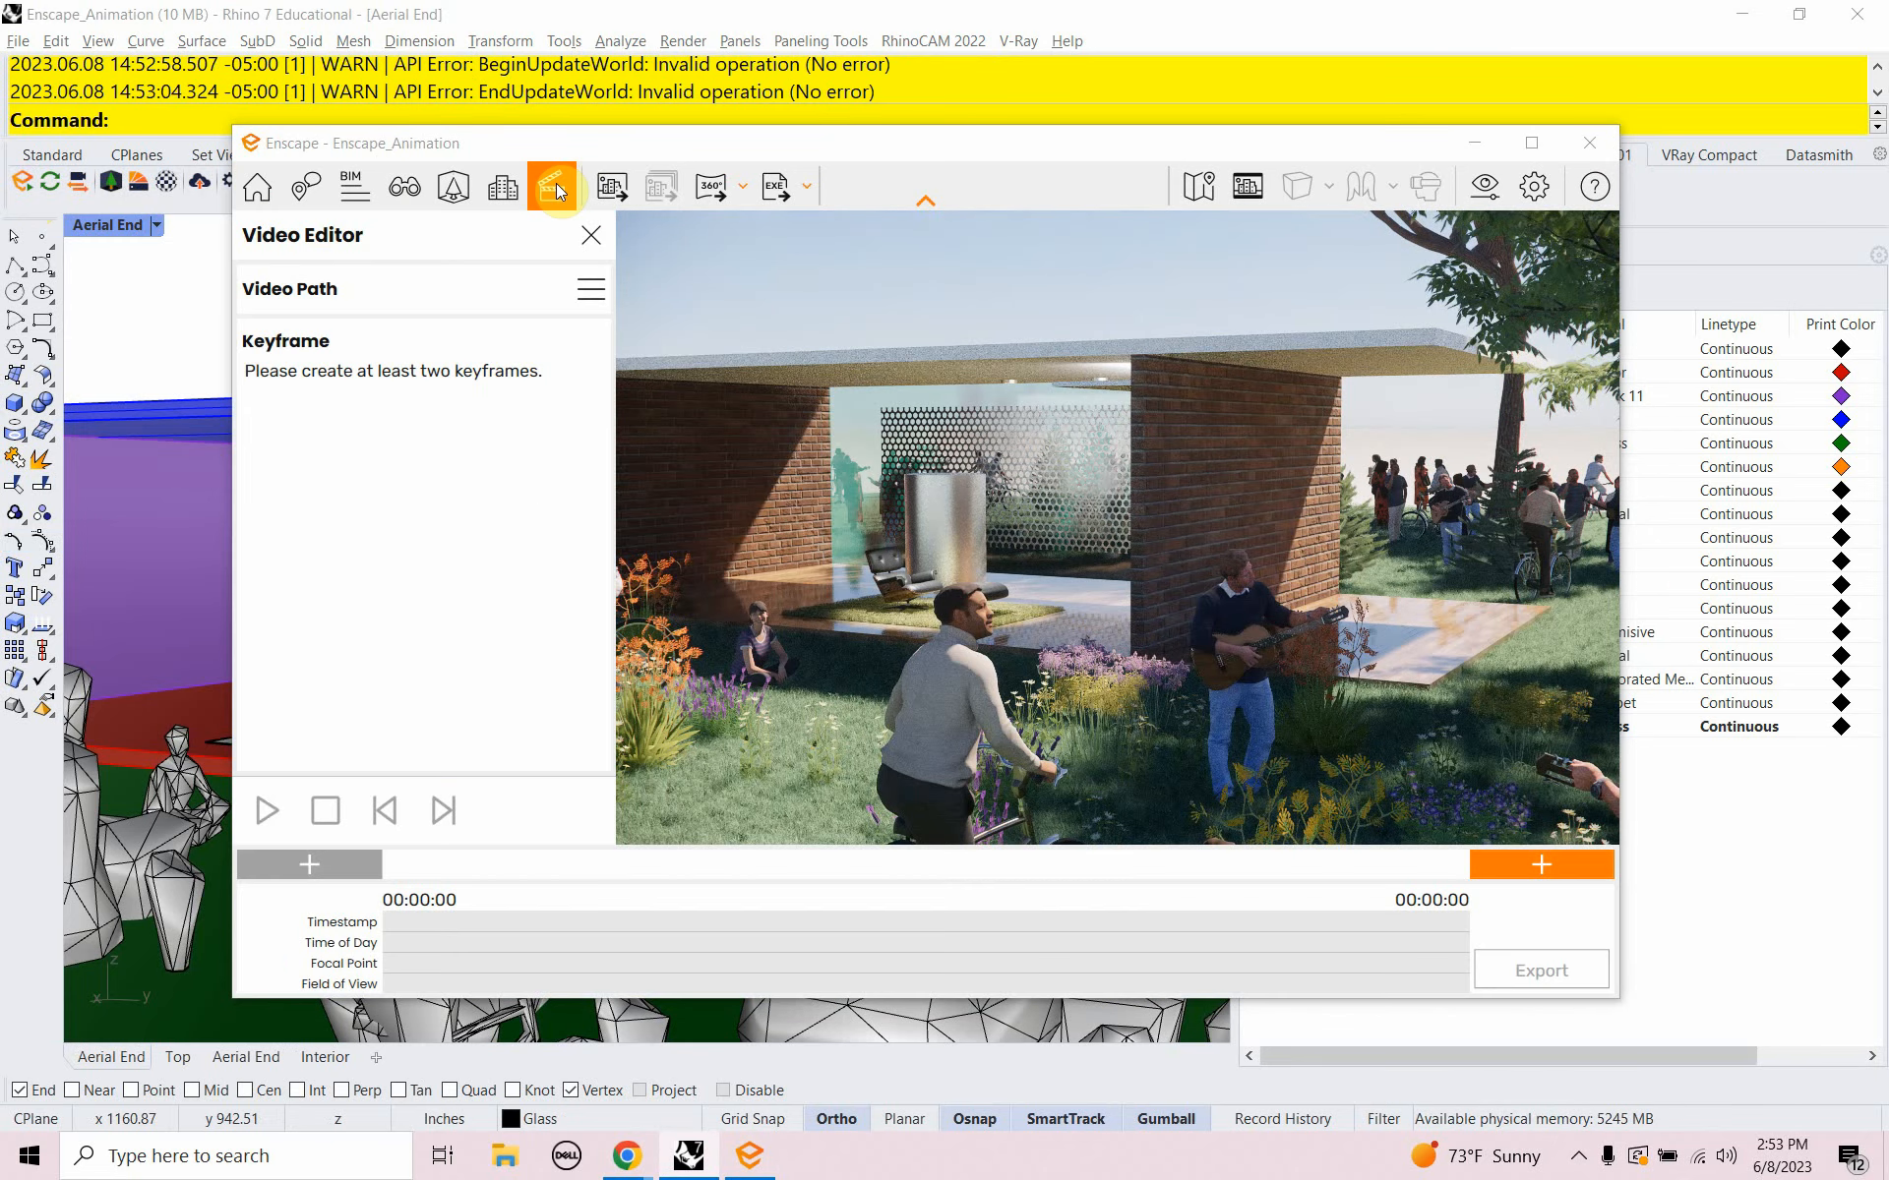
click(588, 298)
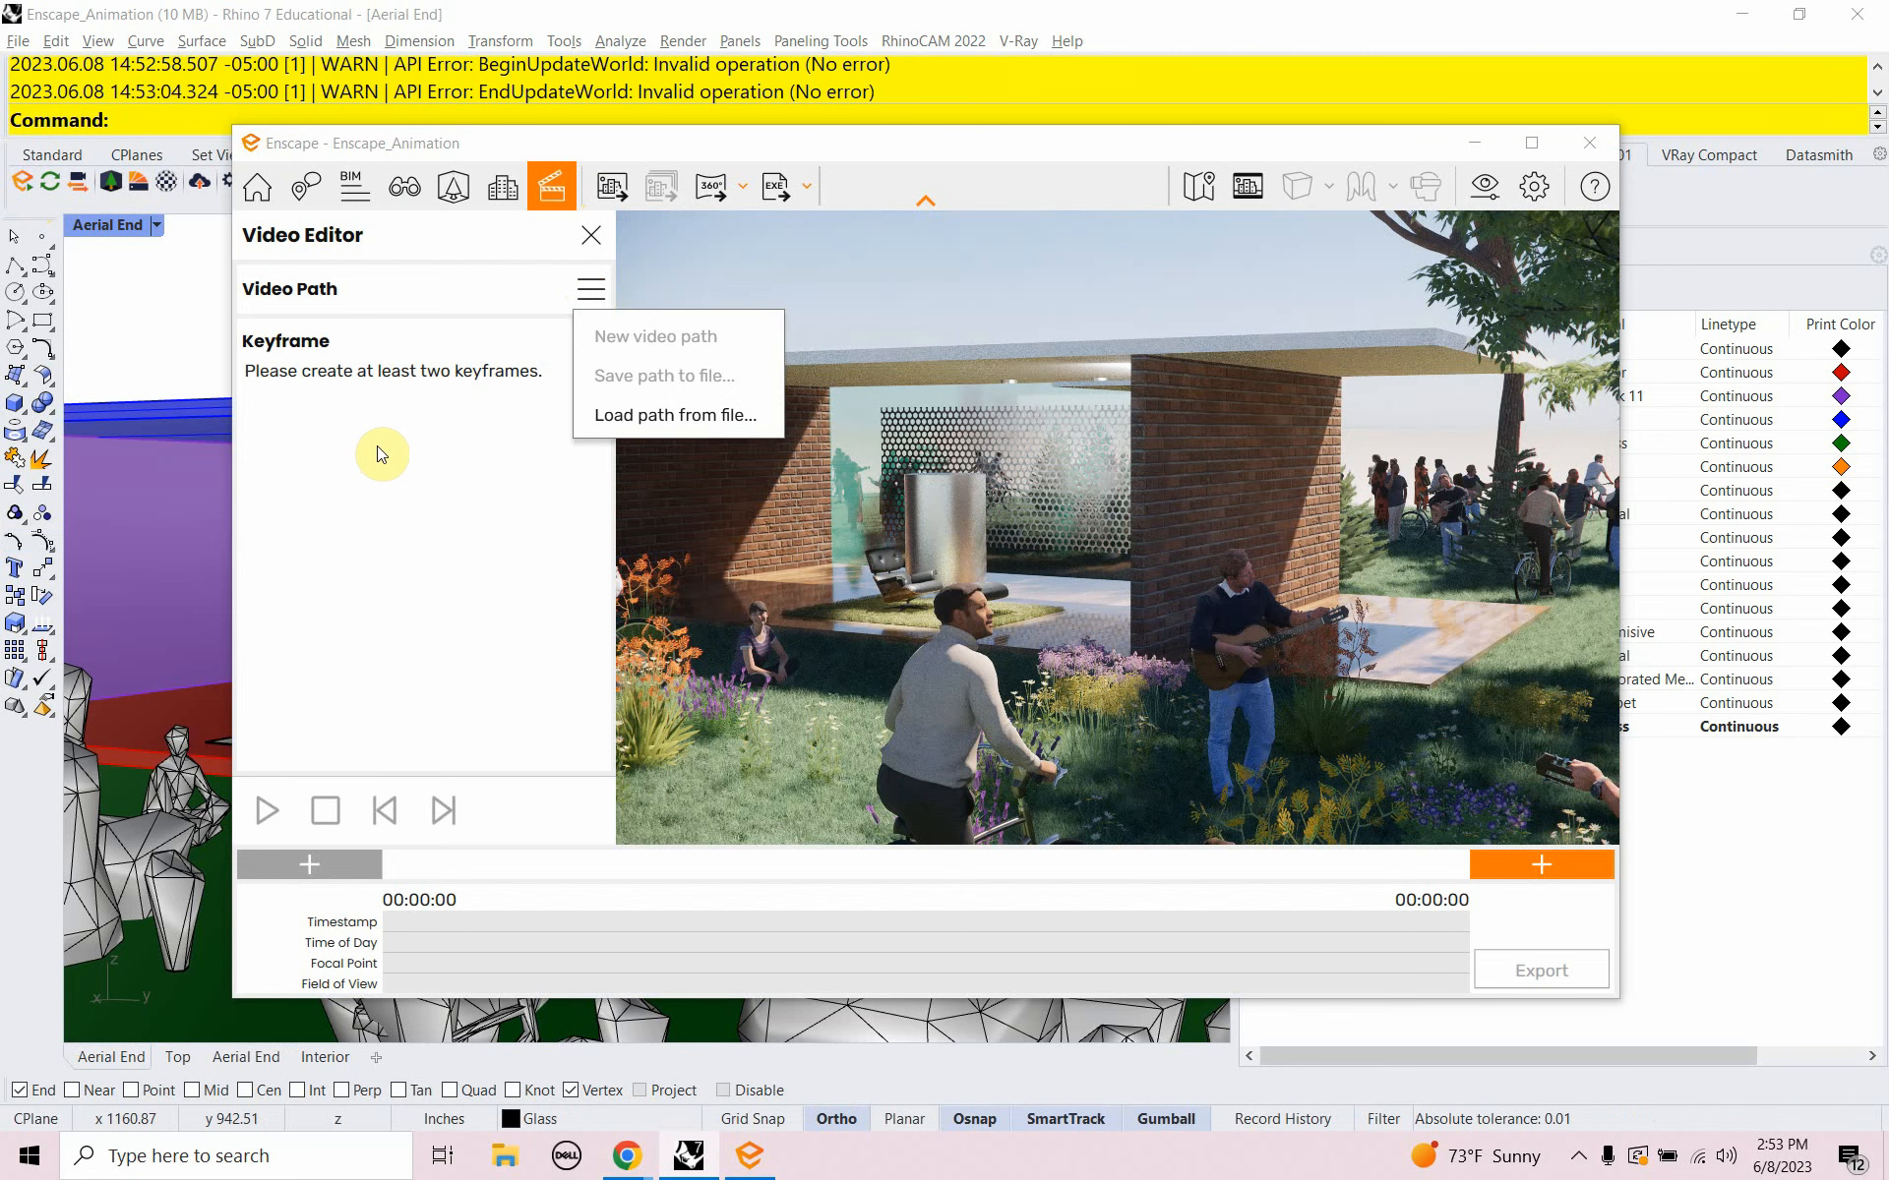
click(594, 413)
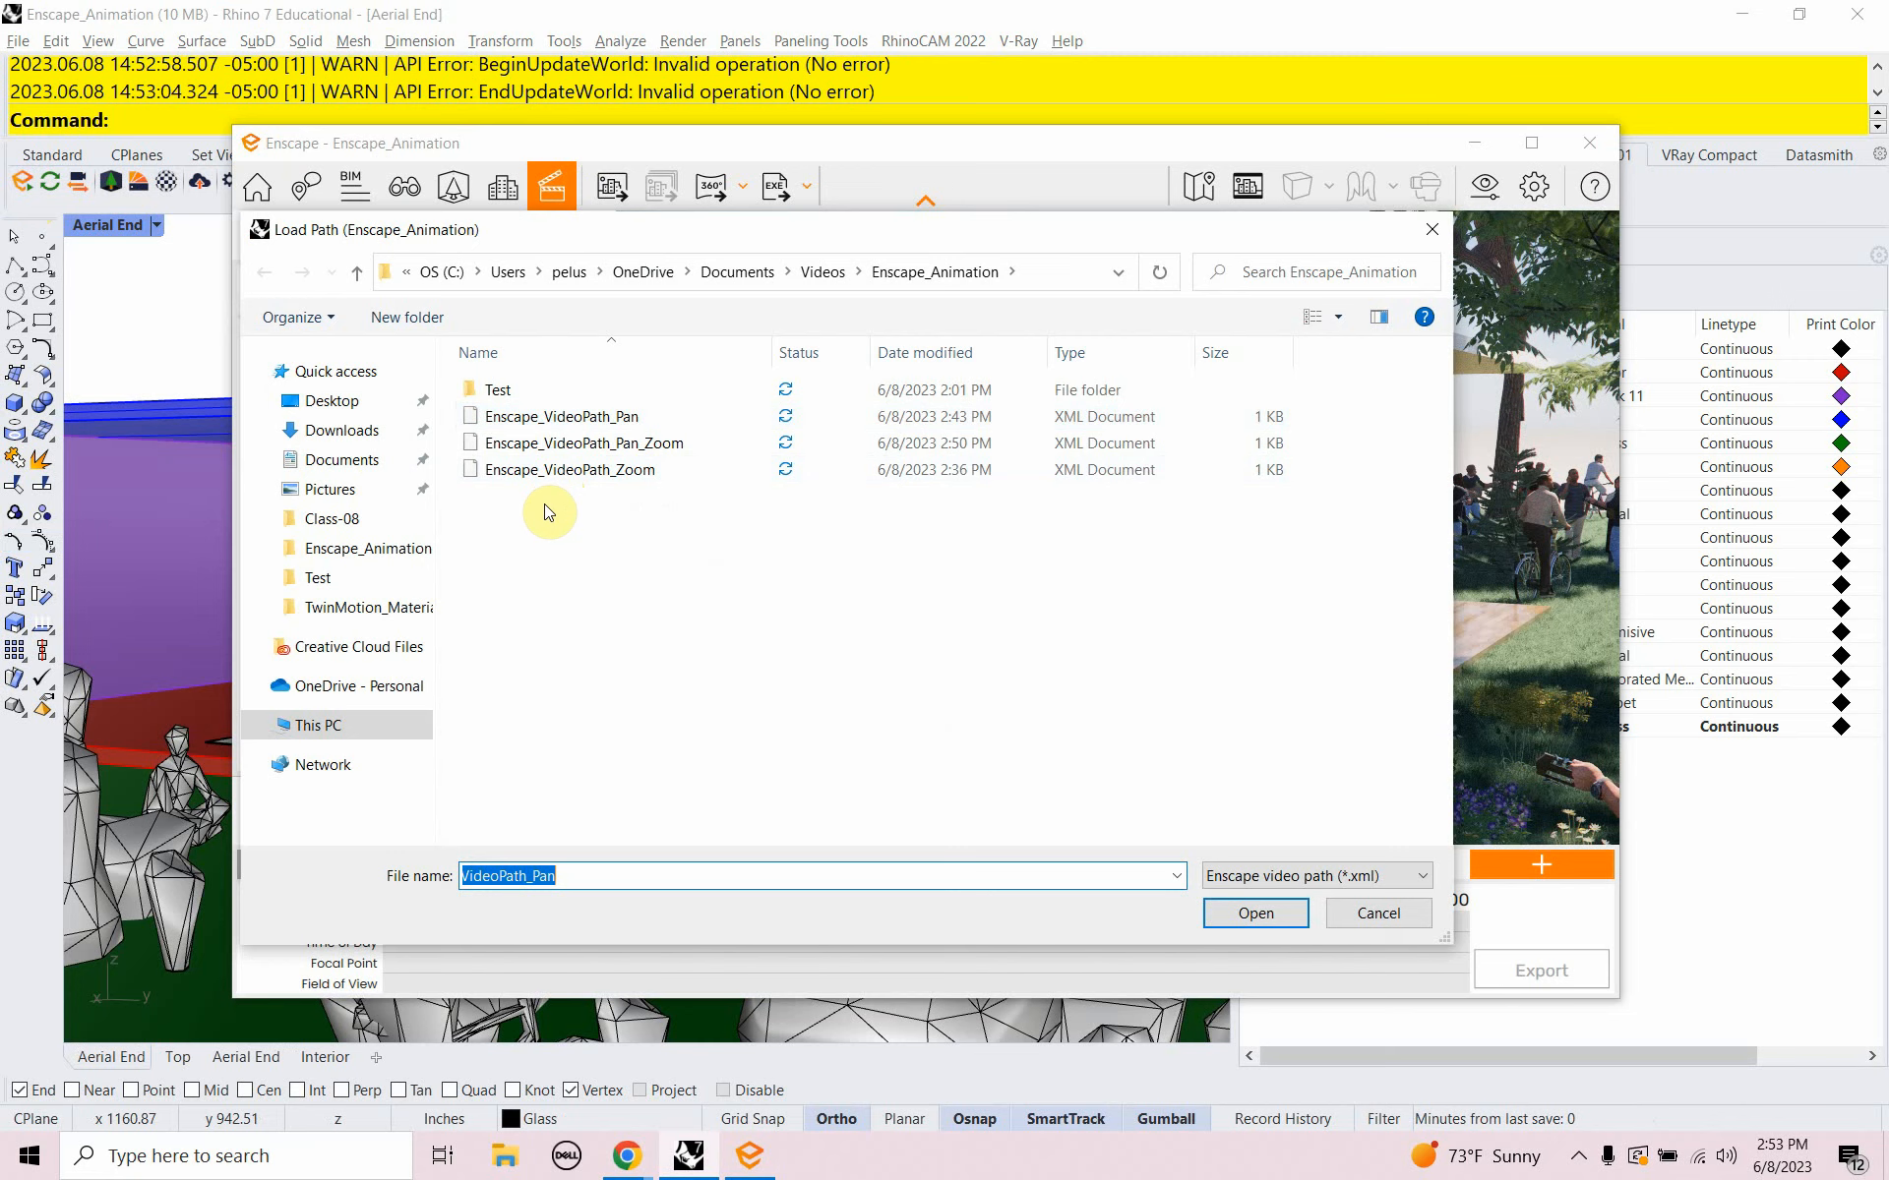
double_click(551, 417)
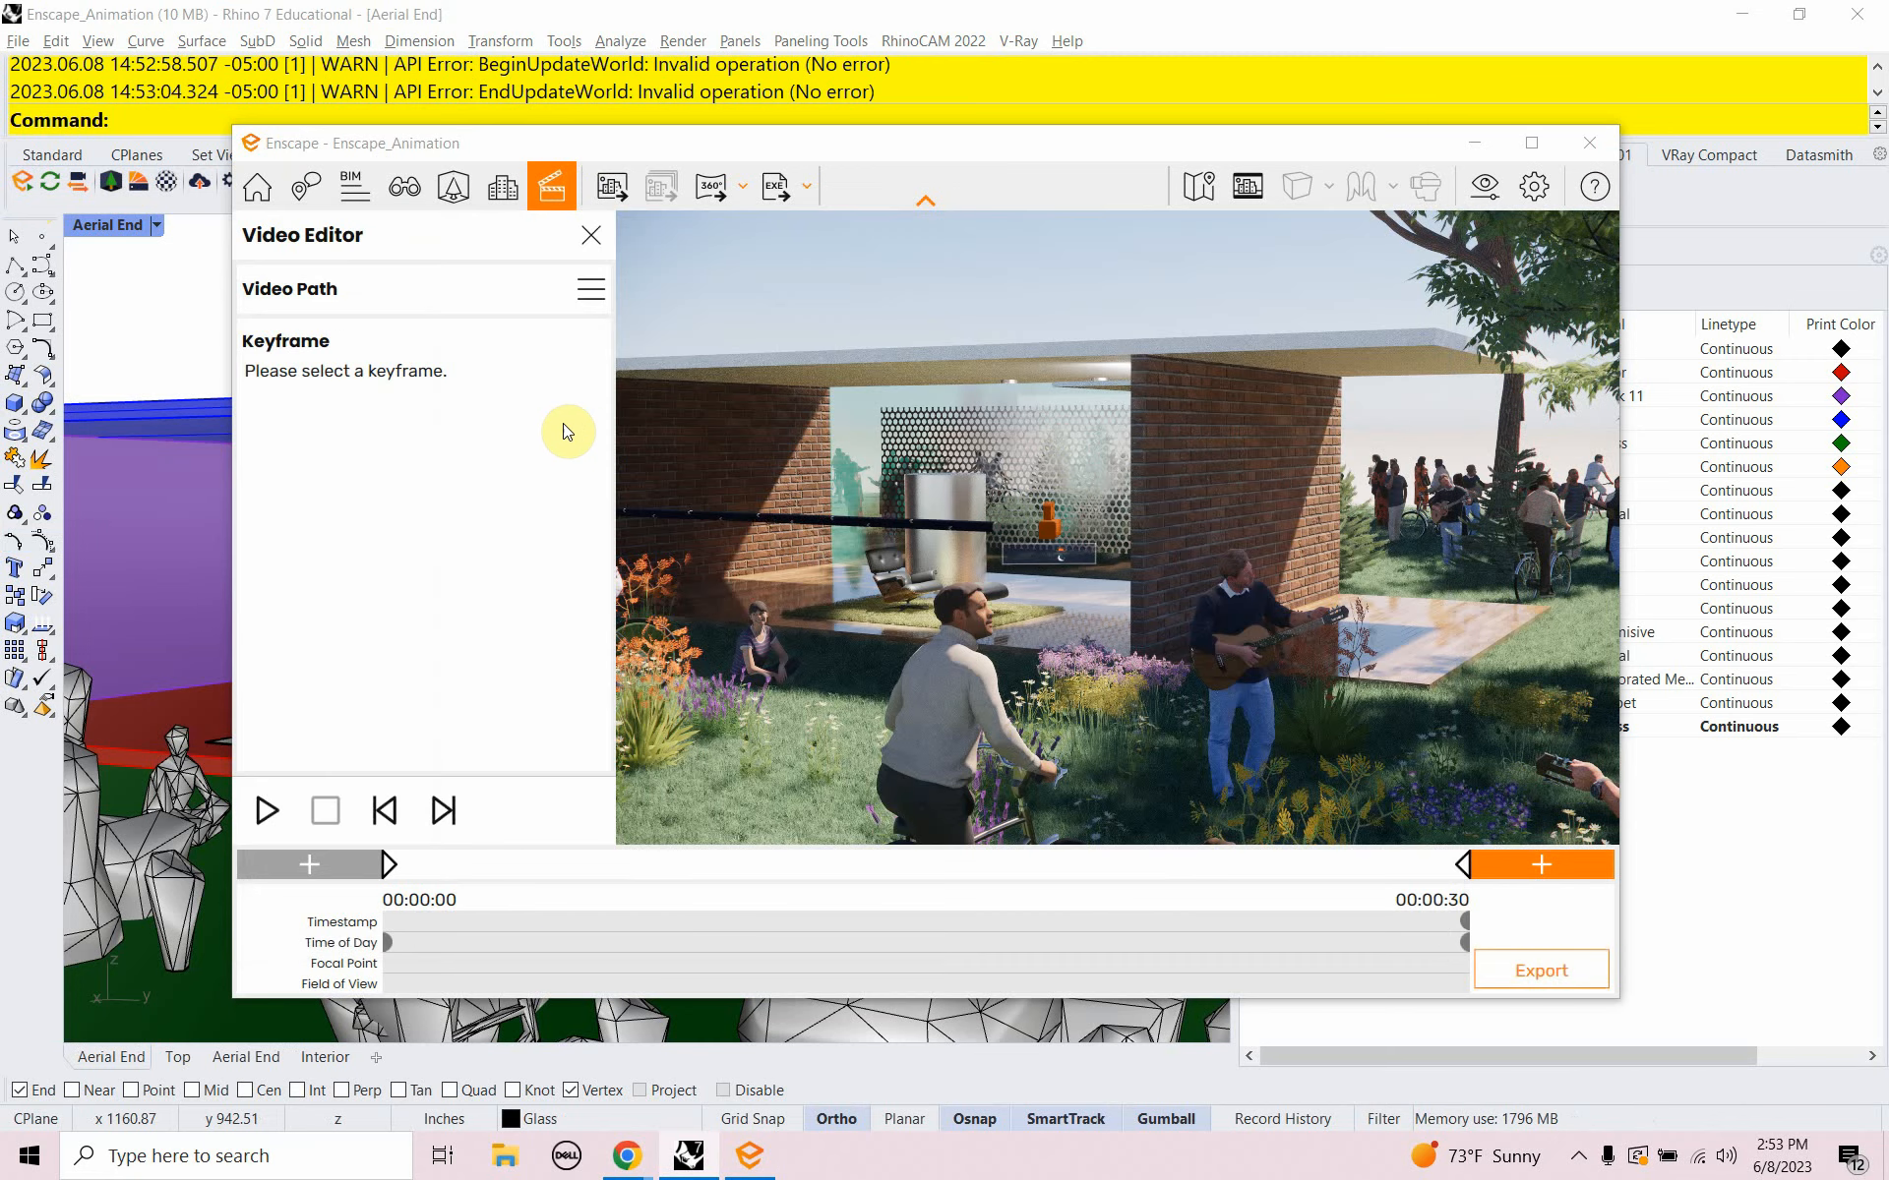
click(387, 865)
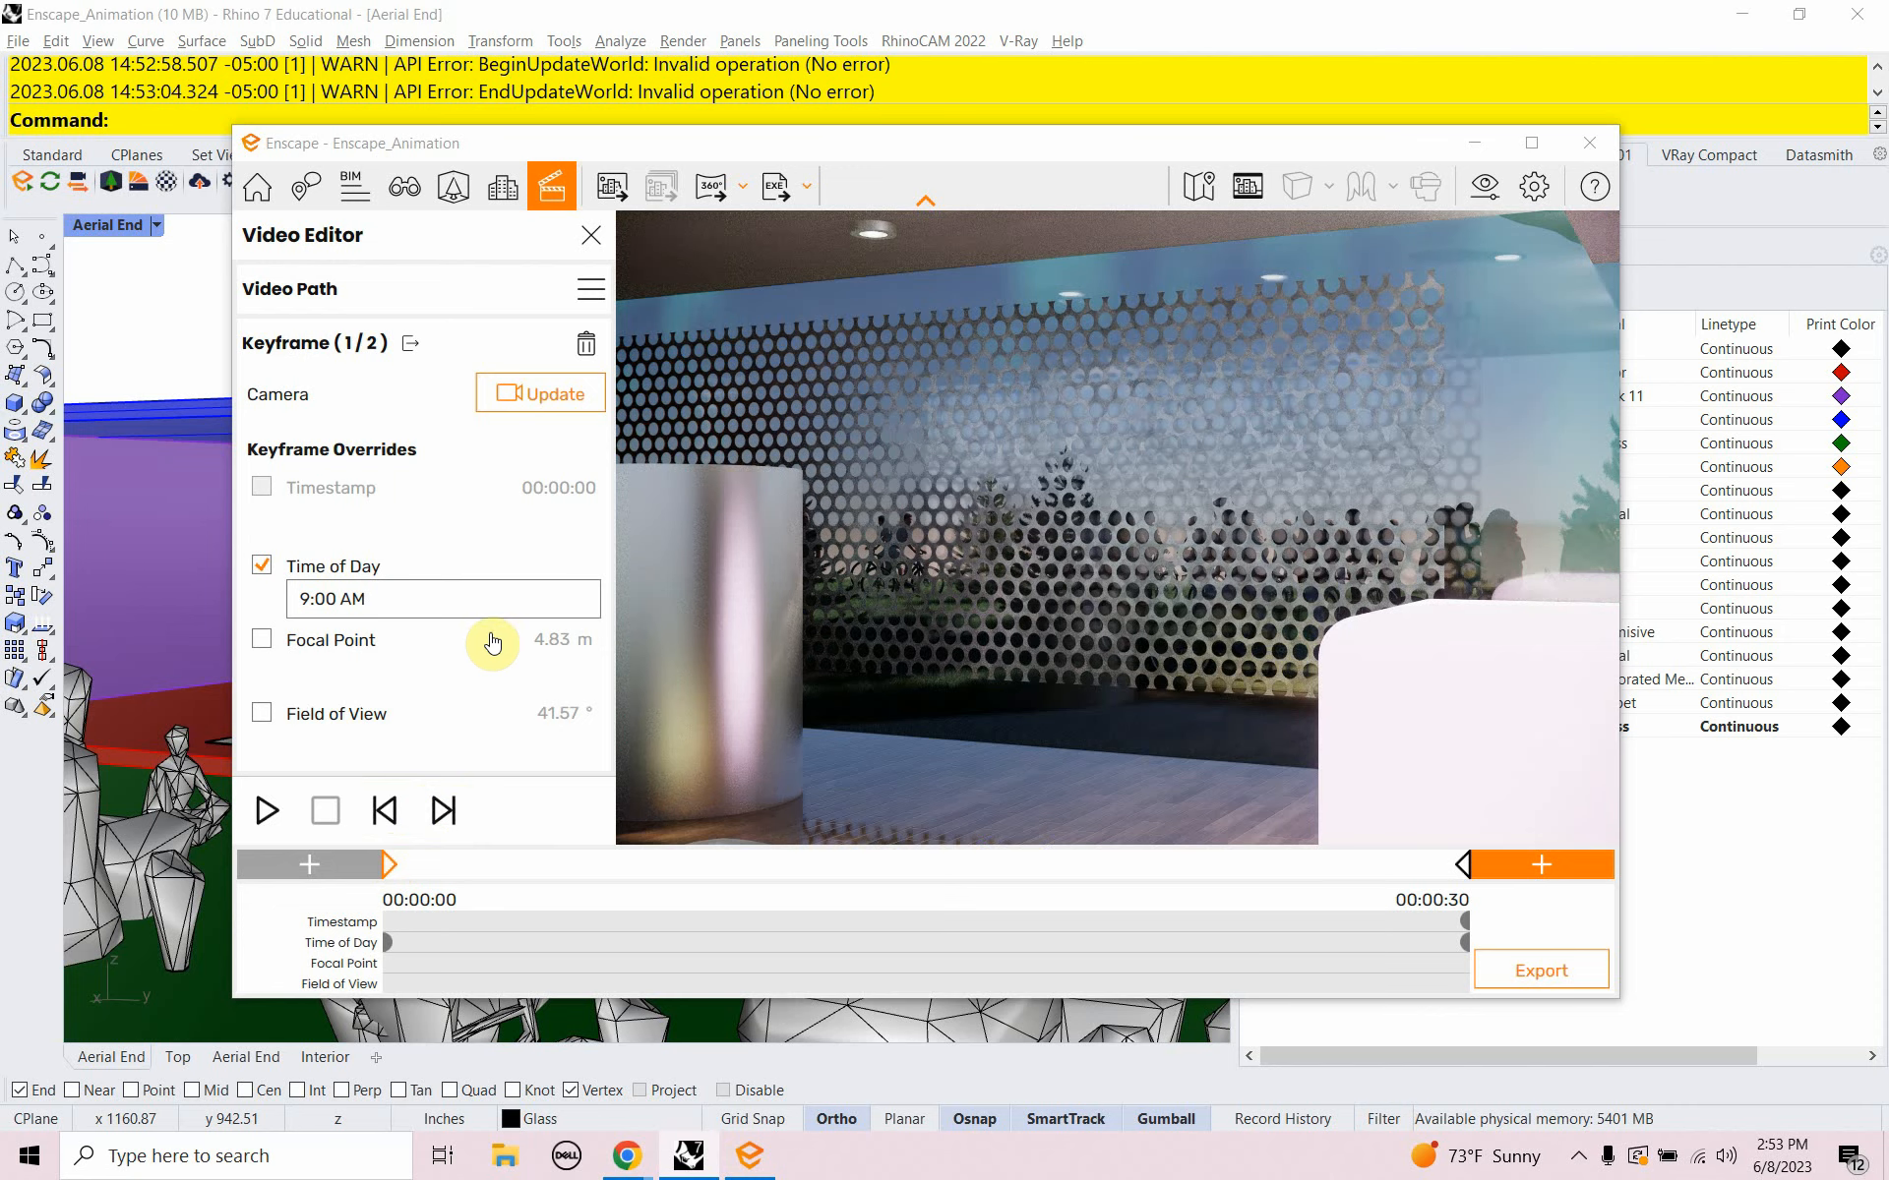
click(288, 829)
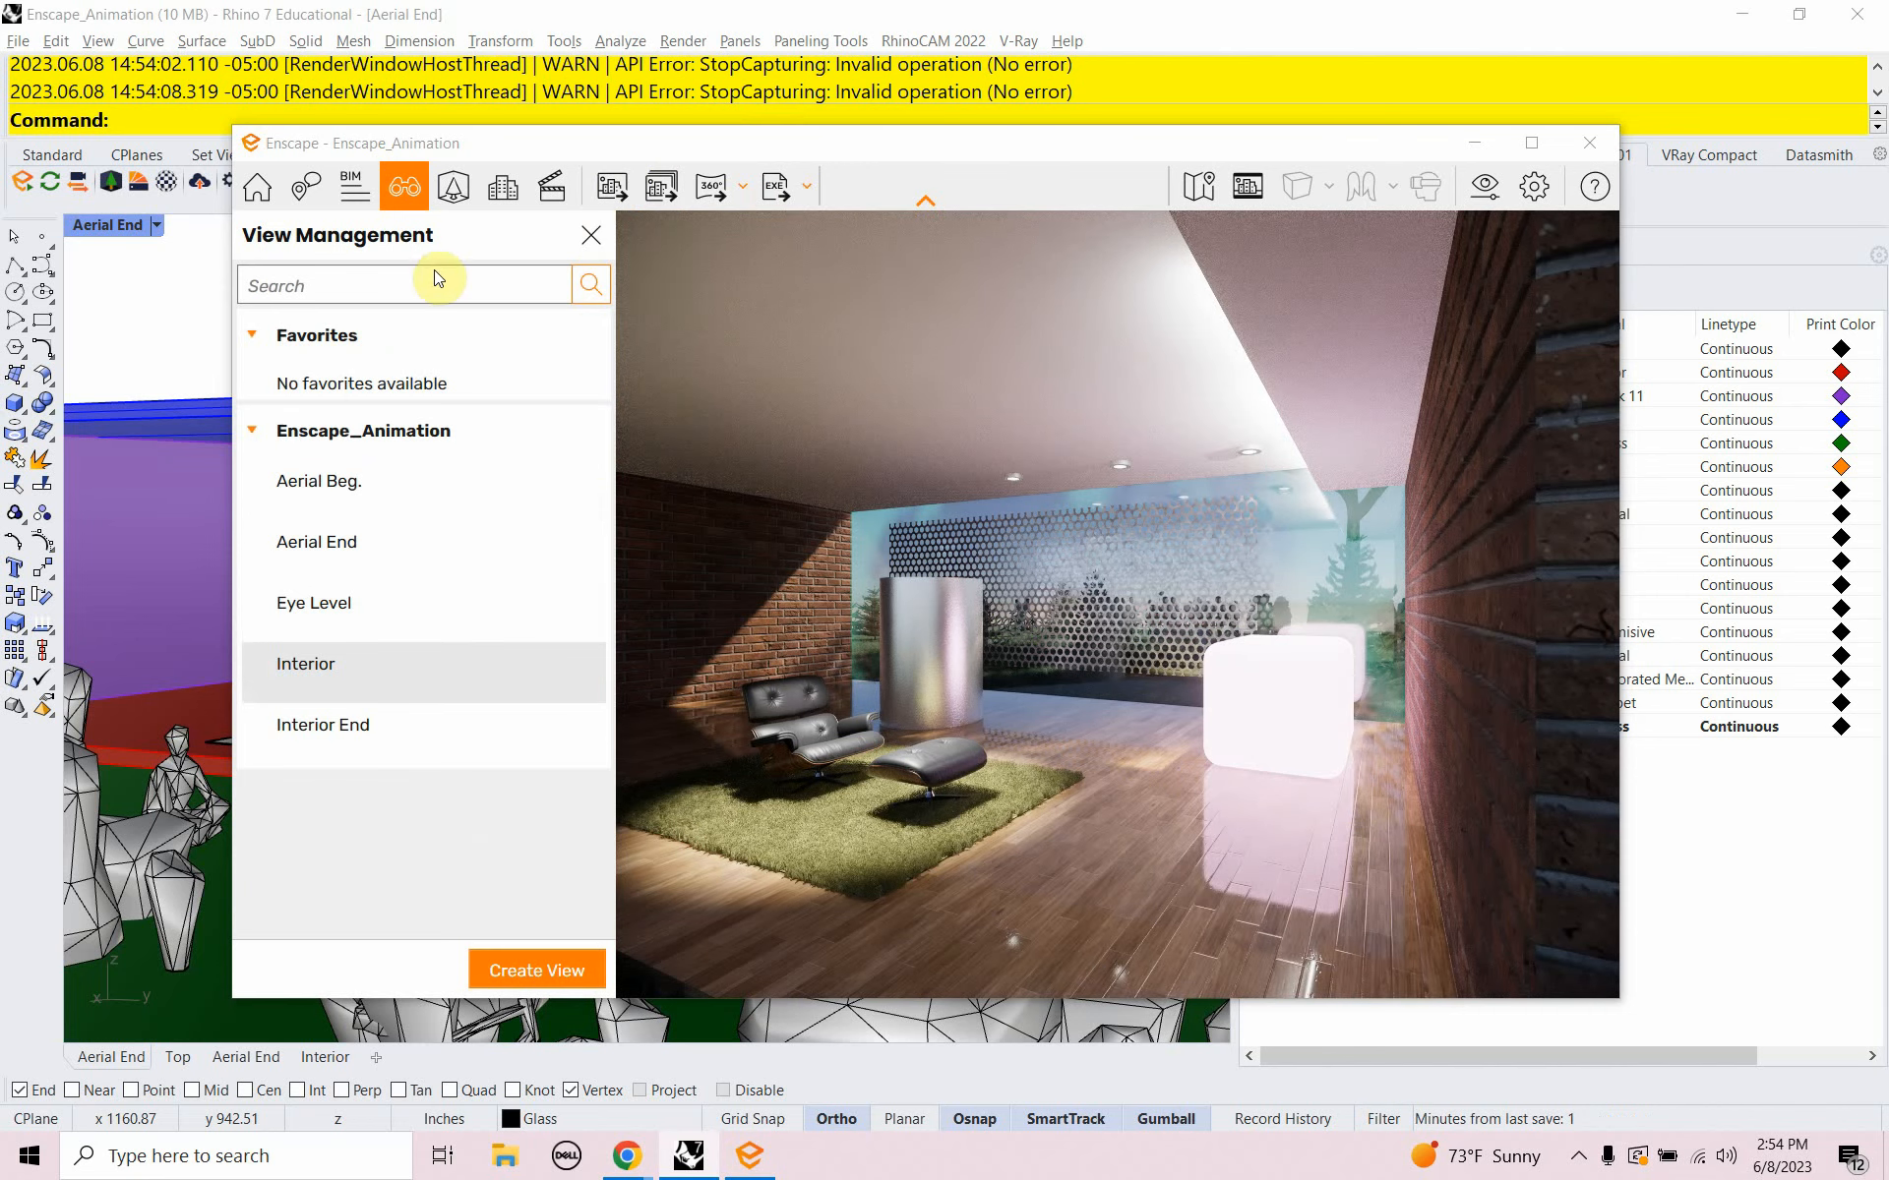
Turn off Auto Focus in the visual settings and raise the camera's Depth of Field to 72 %
click(1474, 185)
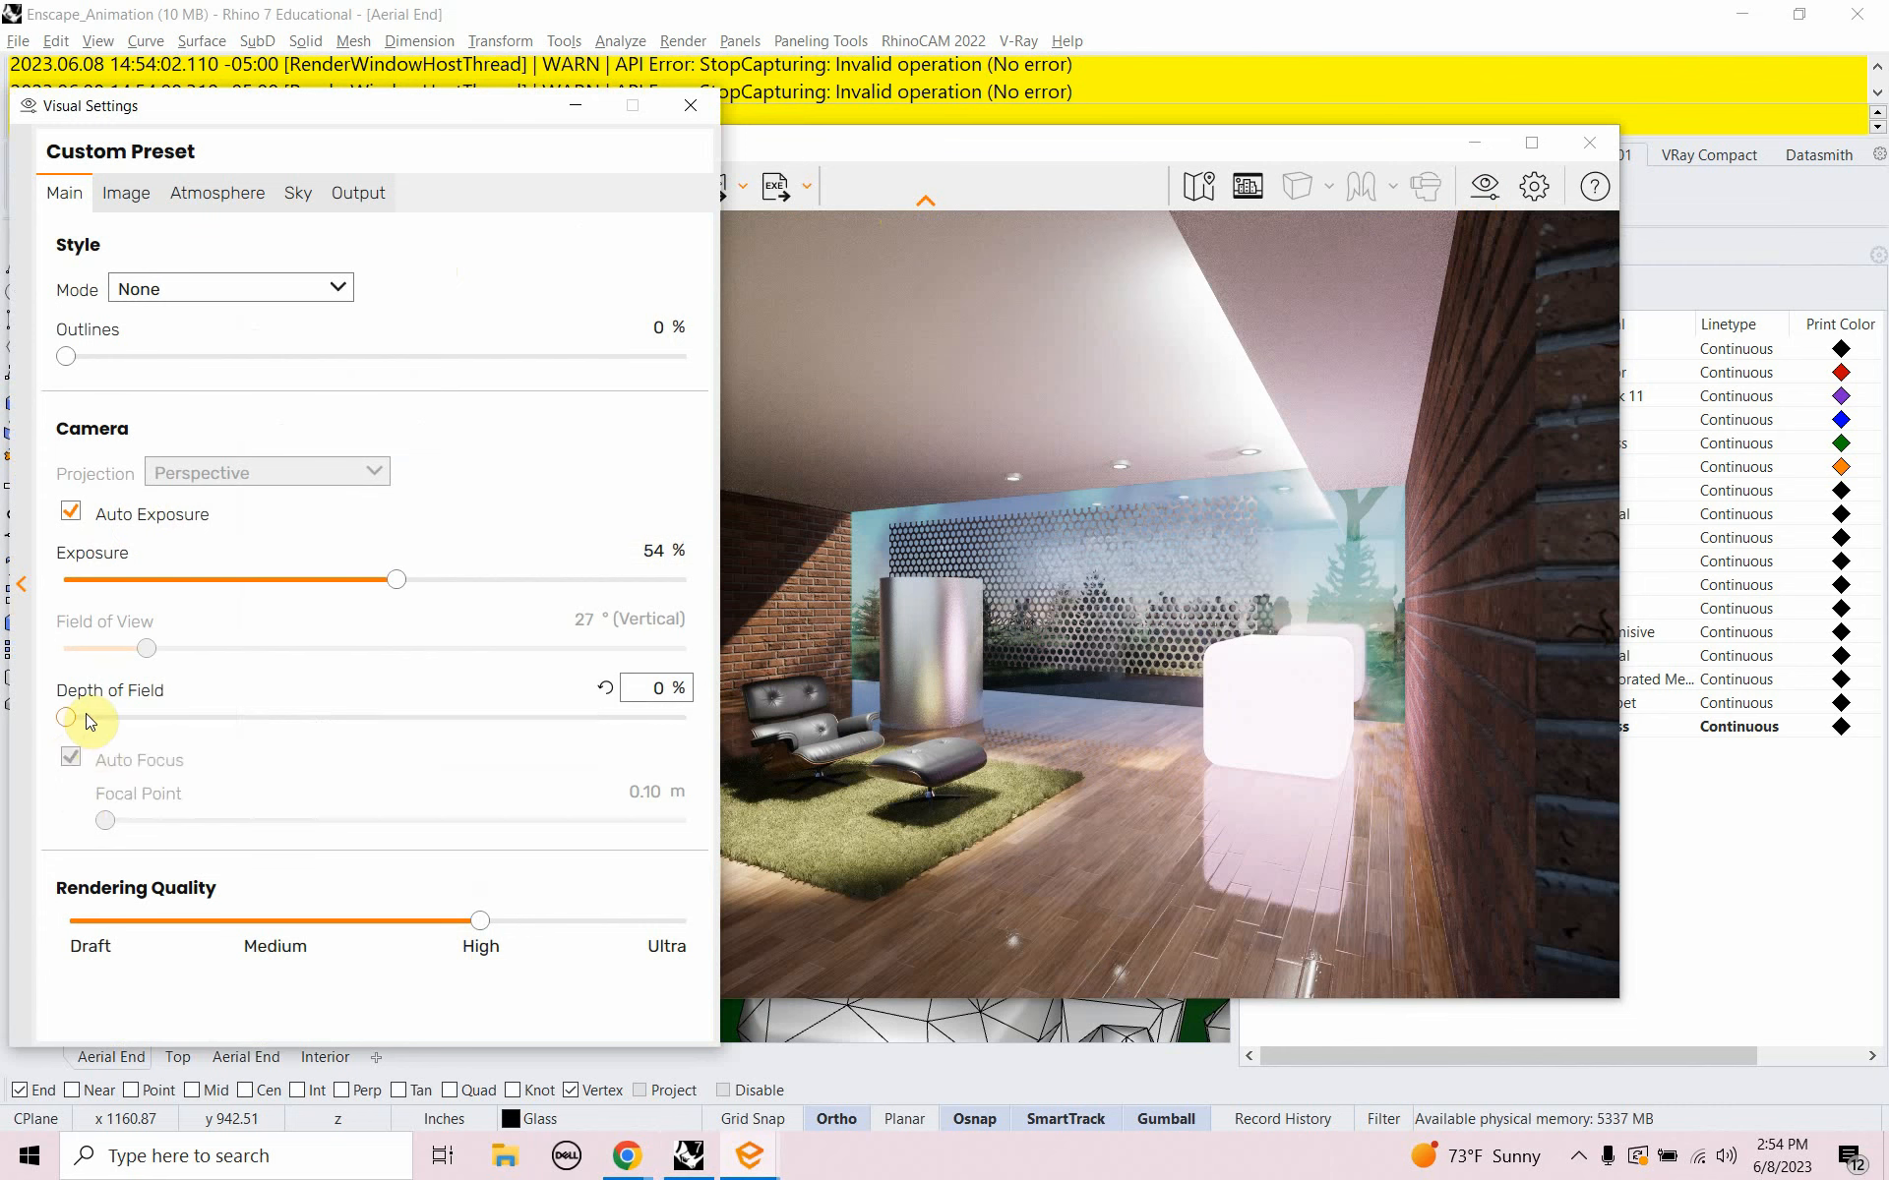
click(70, 756)
drag(66, 717, 261, 771)
drag(1071, 187, 1225, 151)
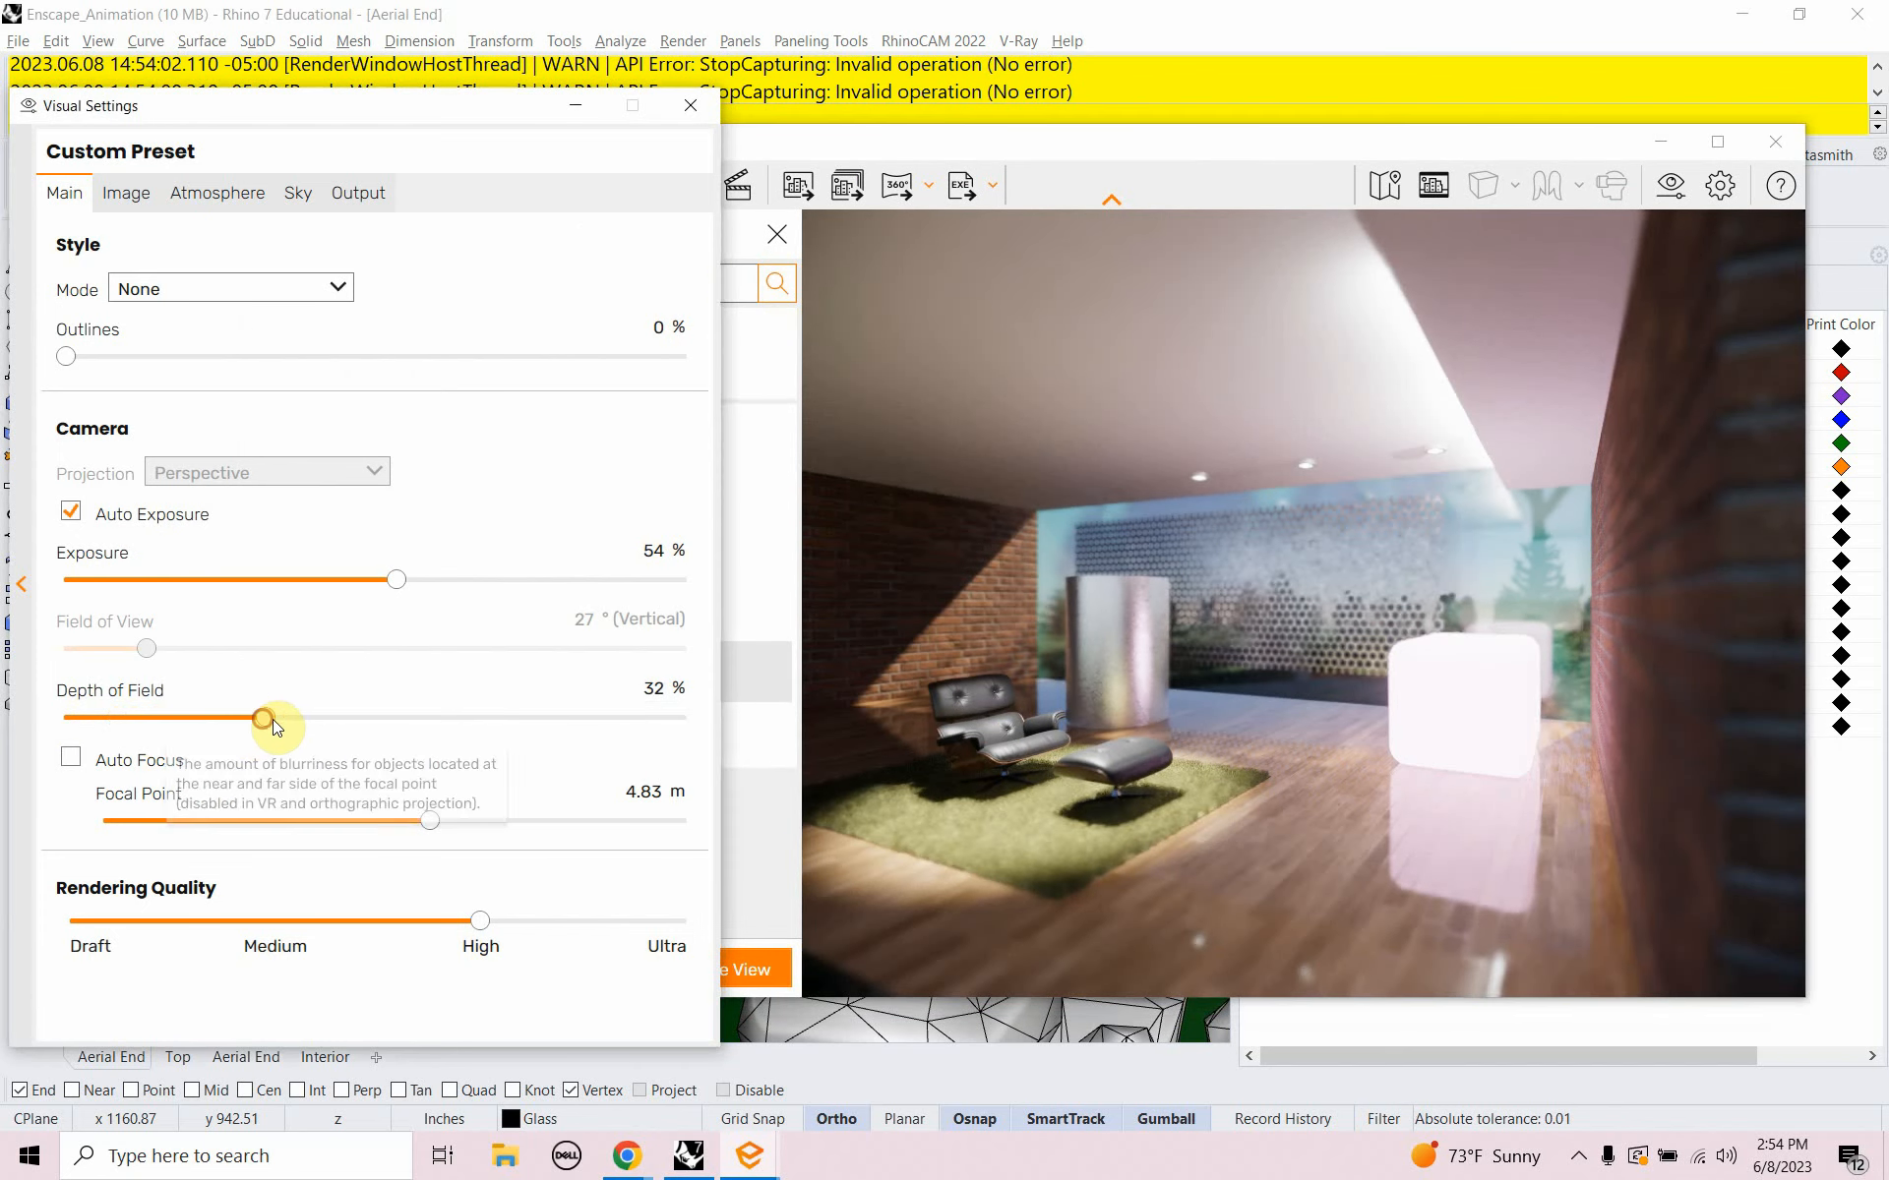
drag(270, 729, 641, 765)
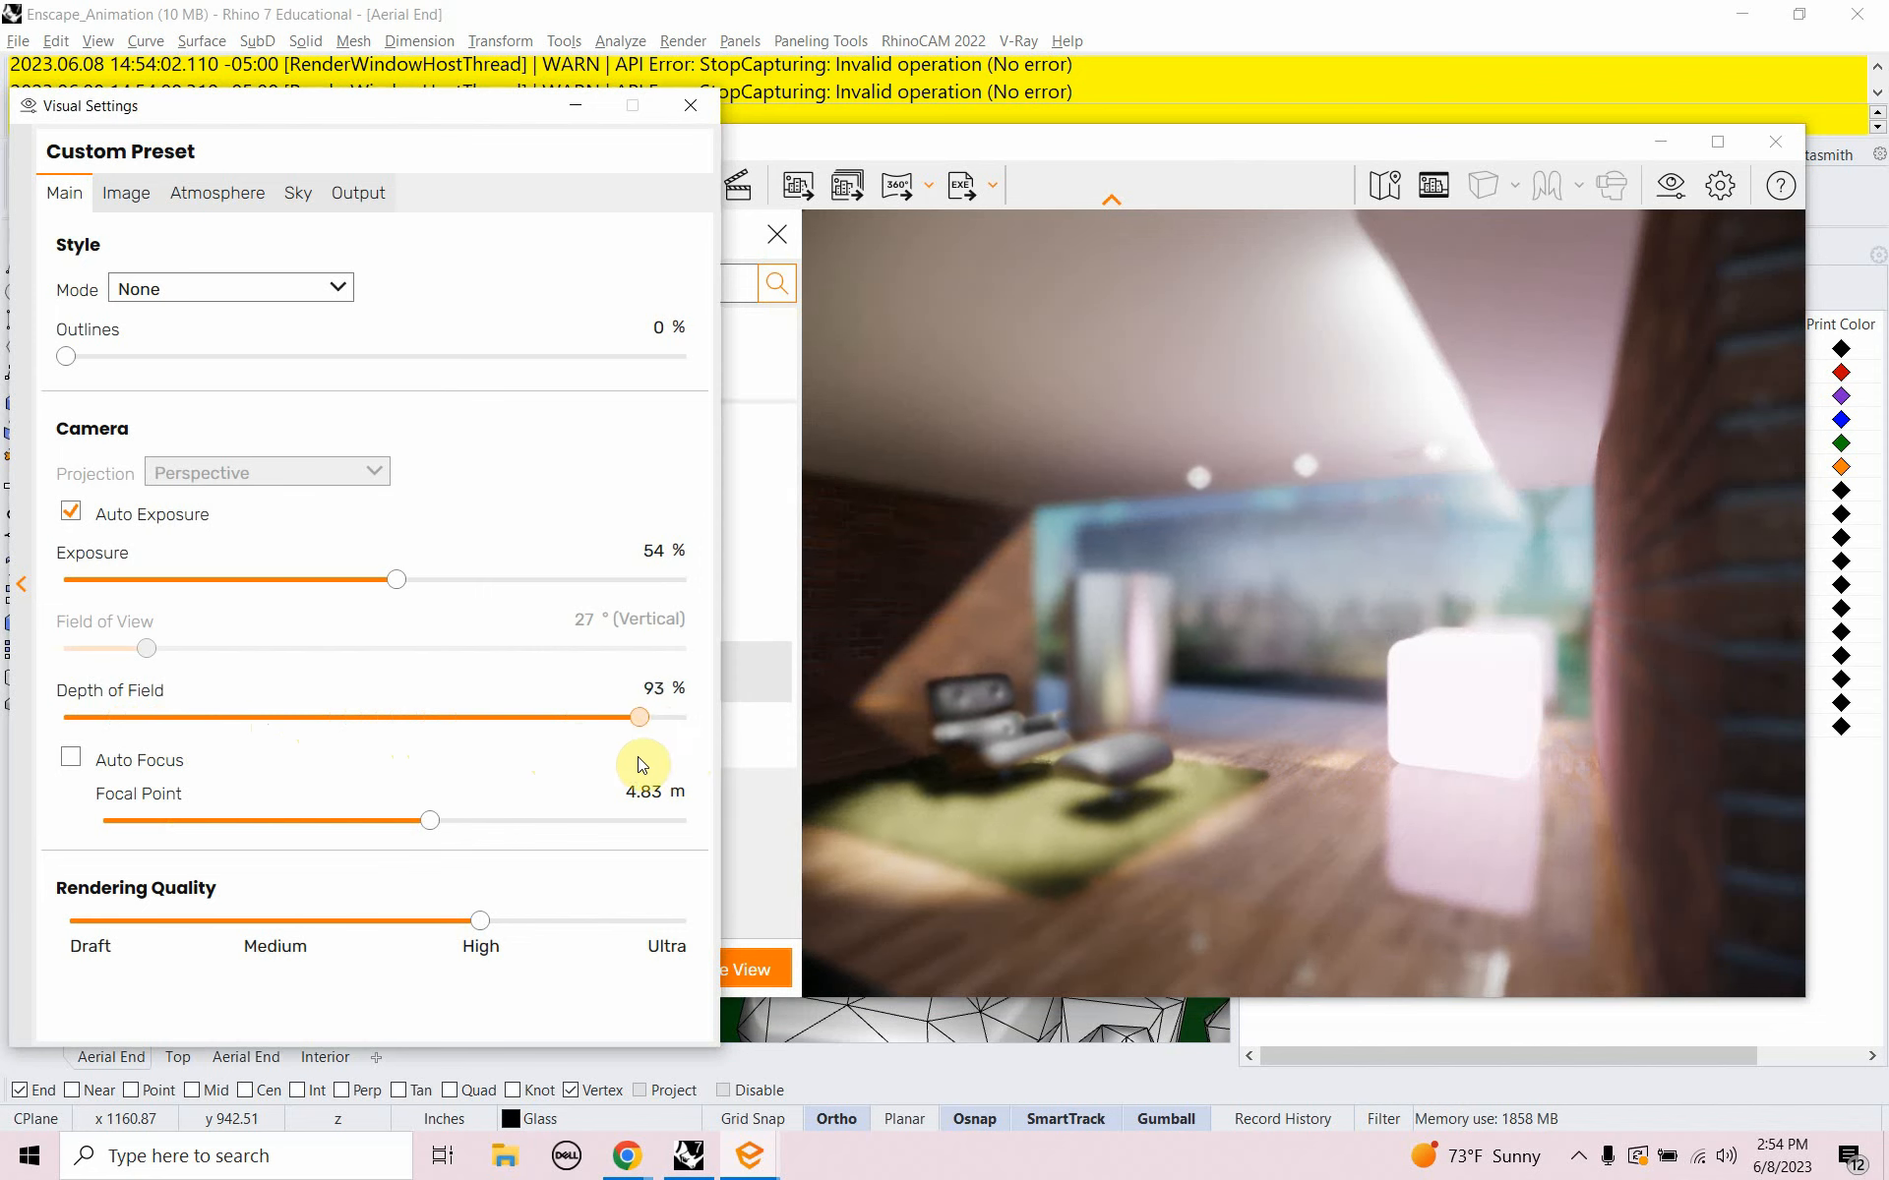
drag(642, 765, 484, 736)
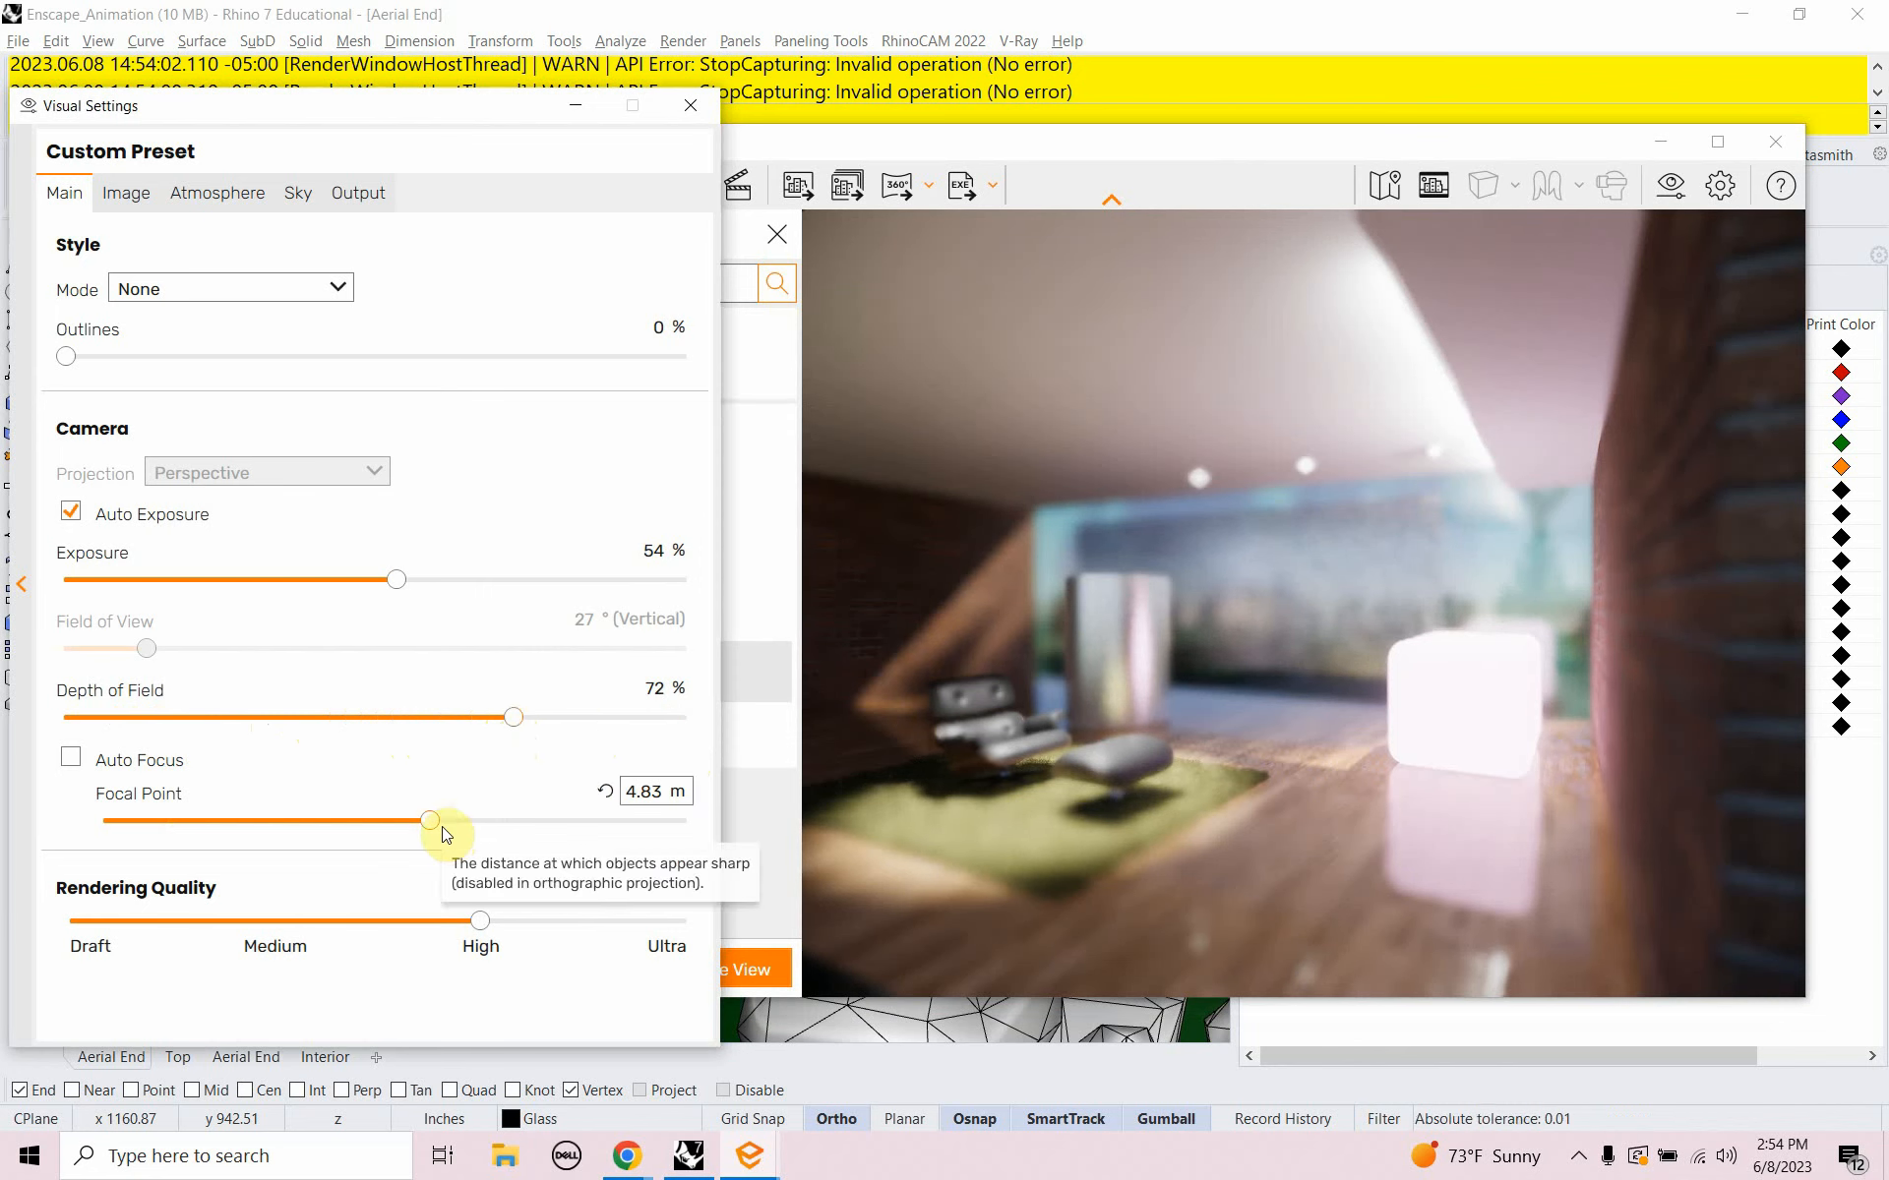
Set the Focal Point to 3.52 m and the Depth of Field to 41 %, and close the visual settings
drag(431, 820, 413, 861)
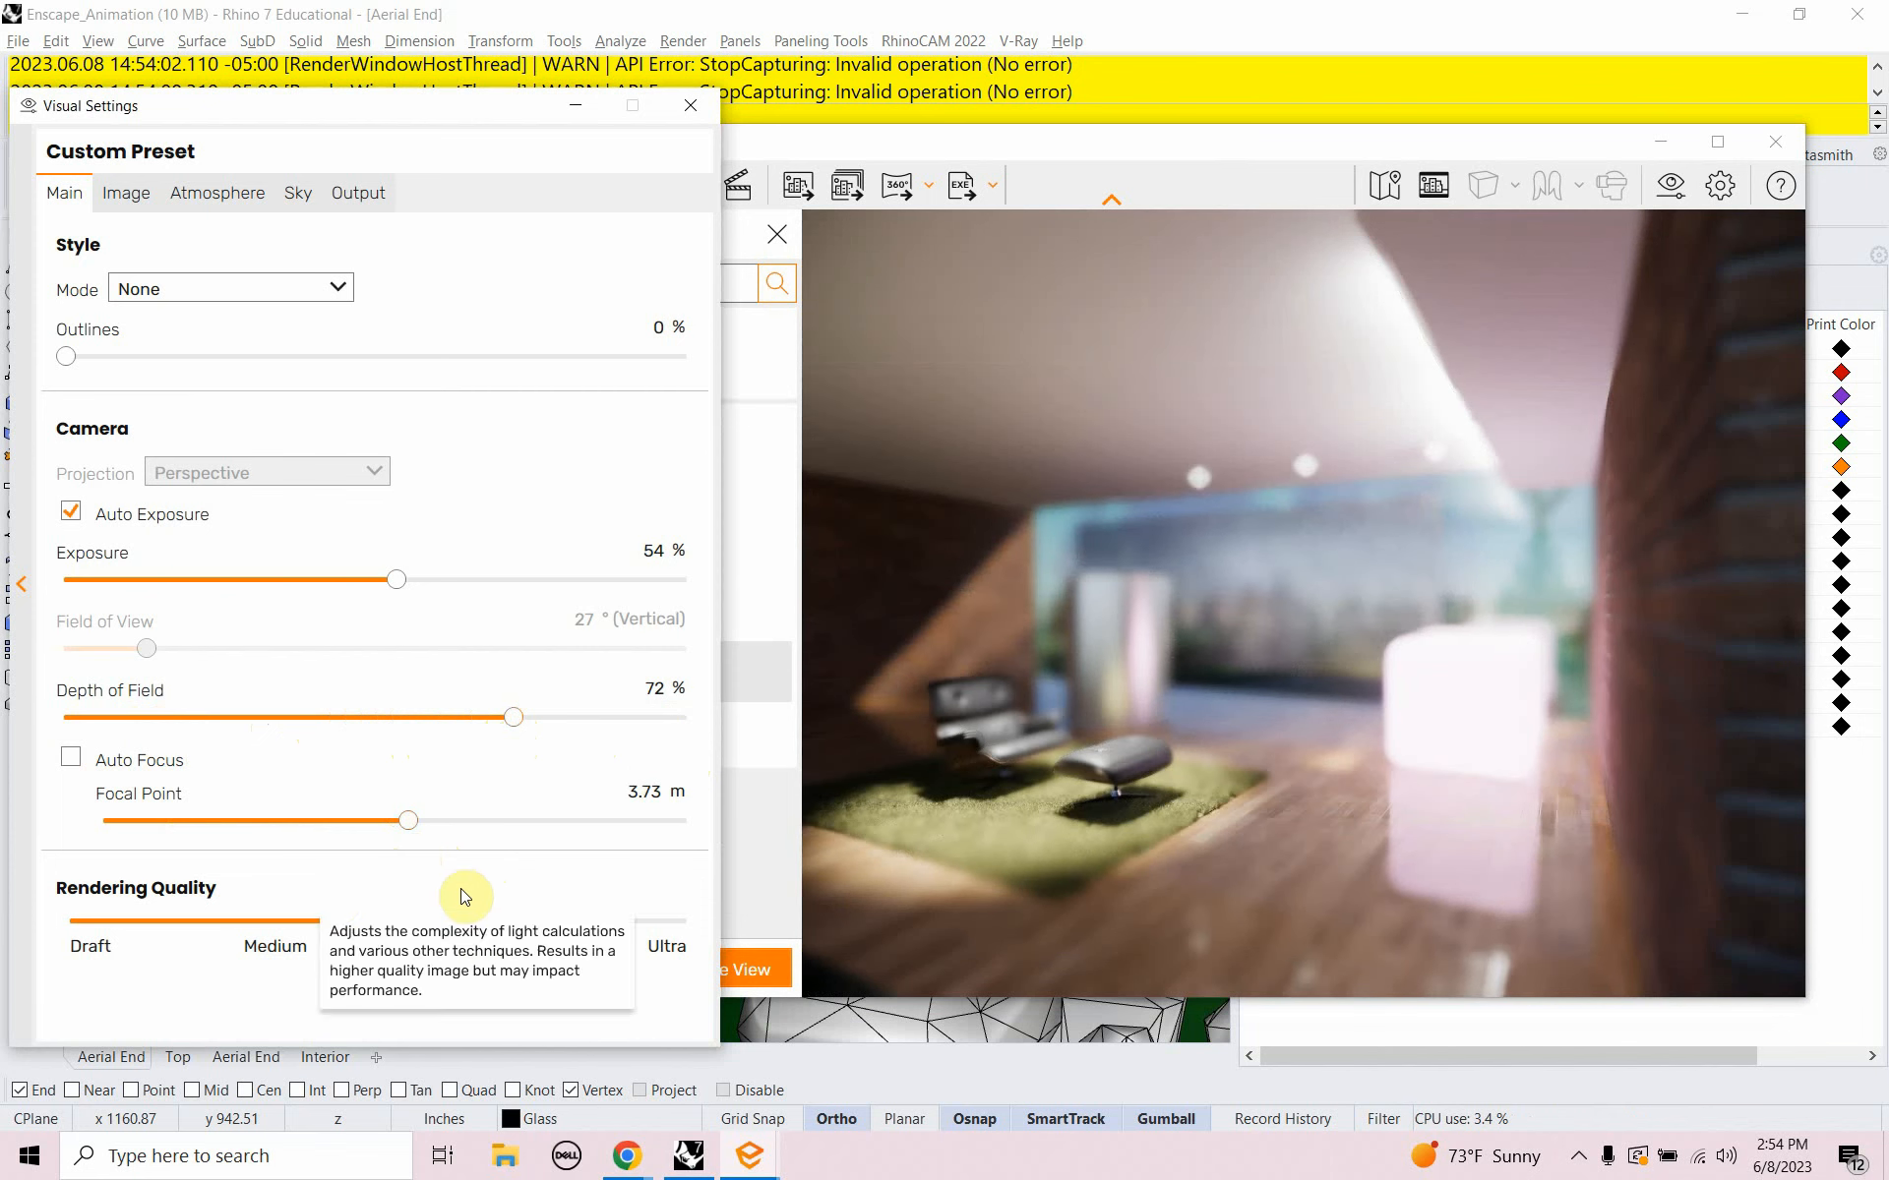
drag(410, 826, 404, 828)
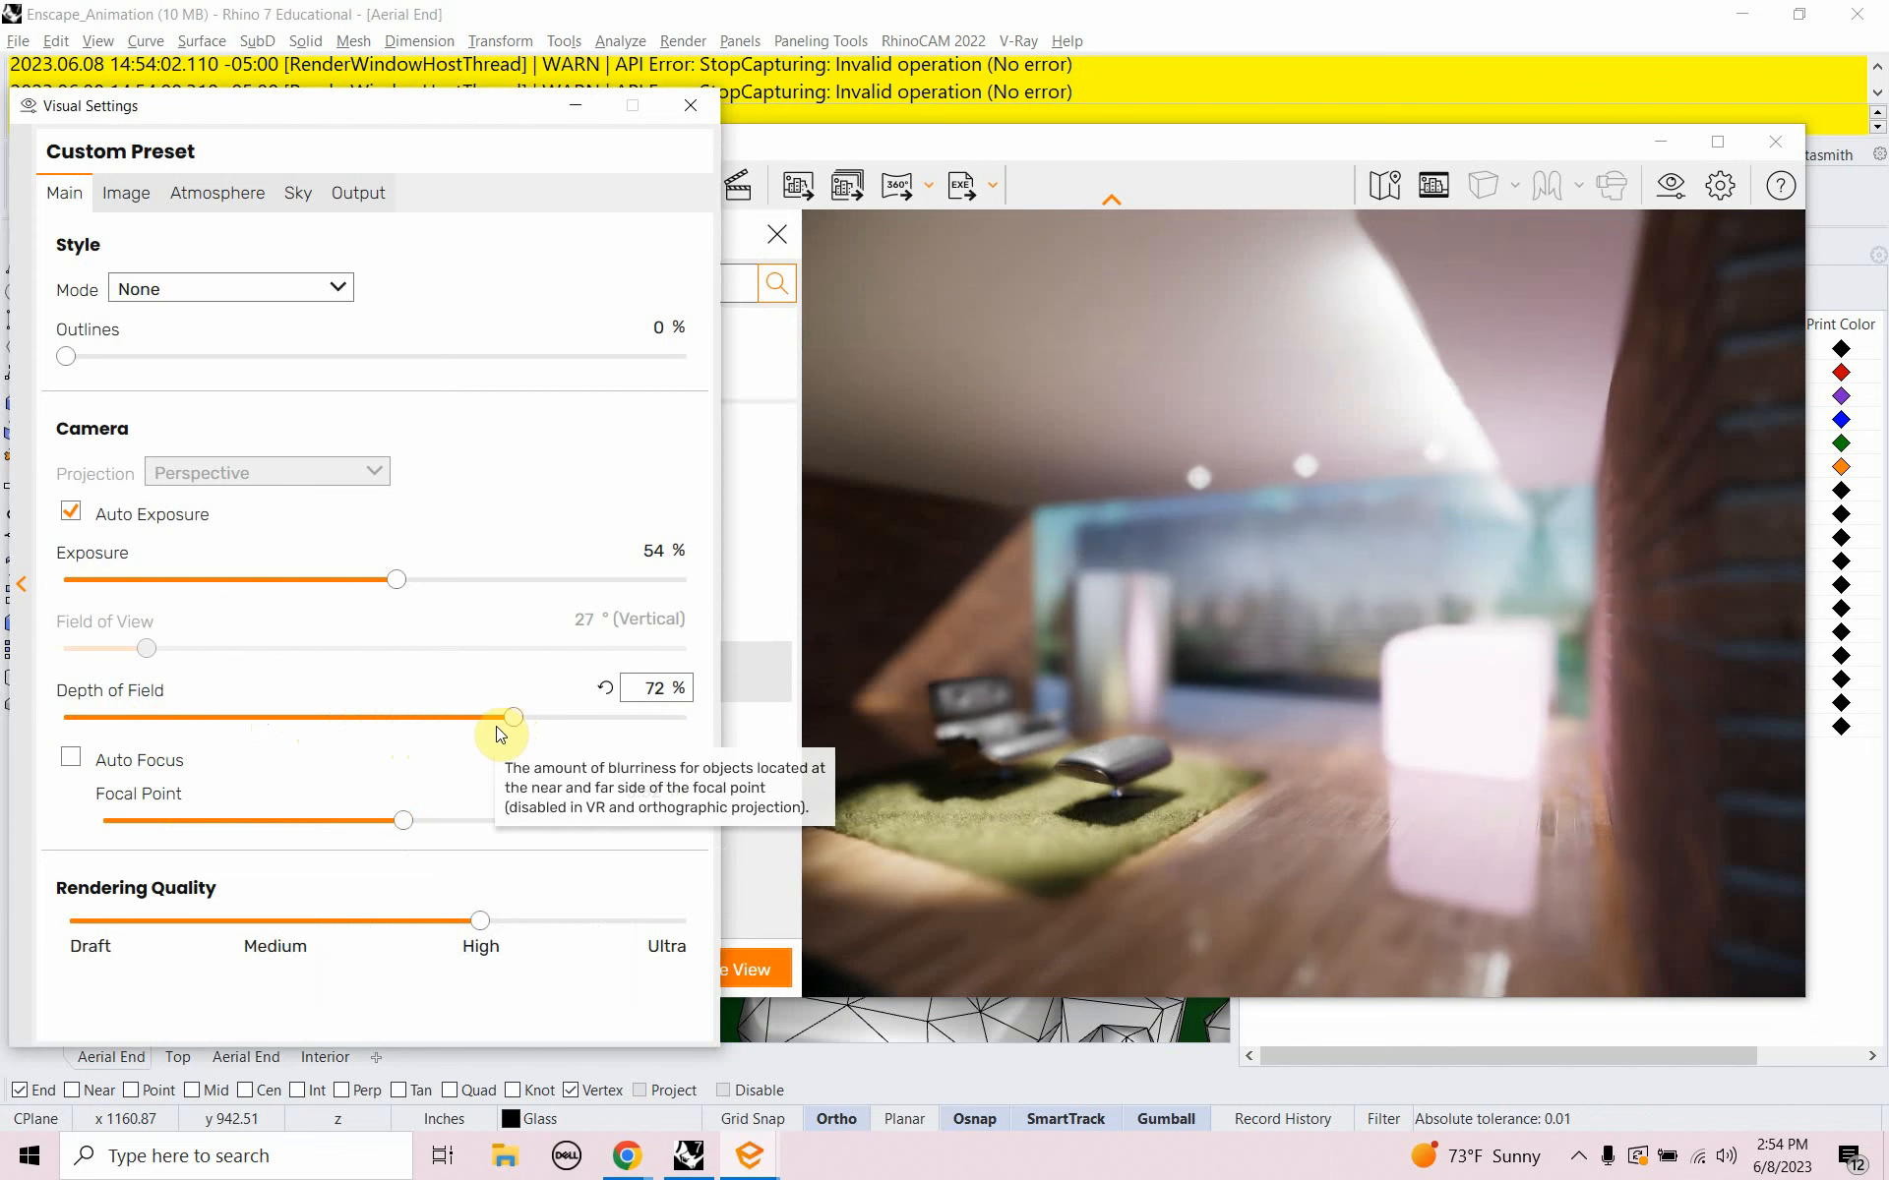
drag(513, 718, 349, 738)
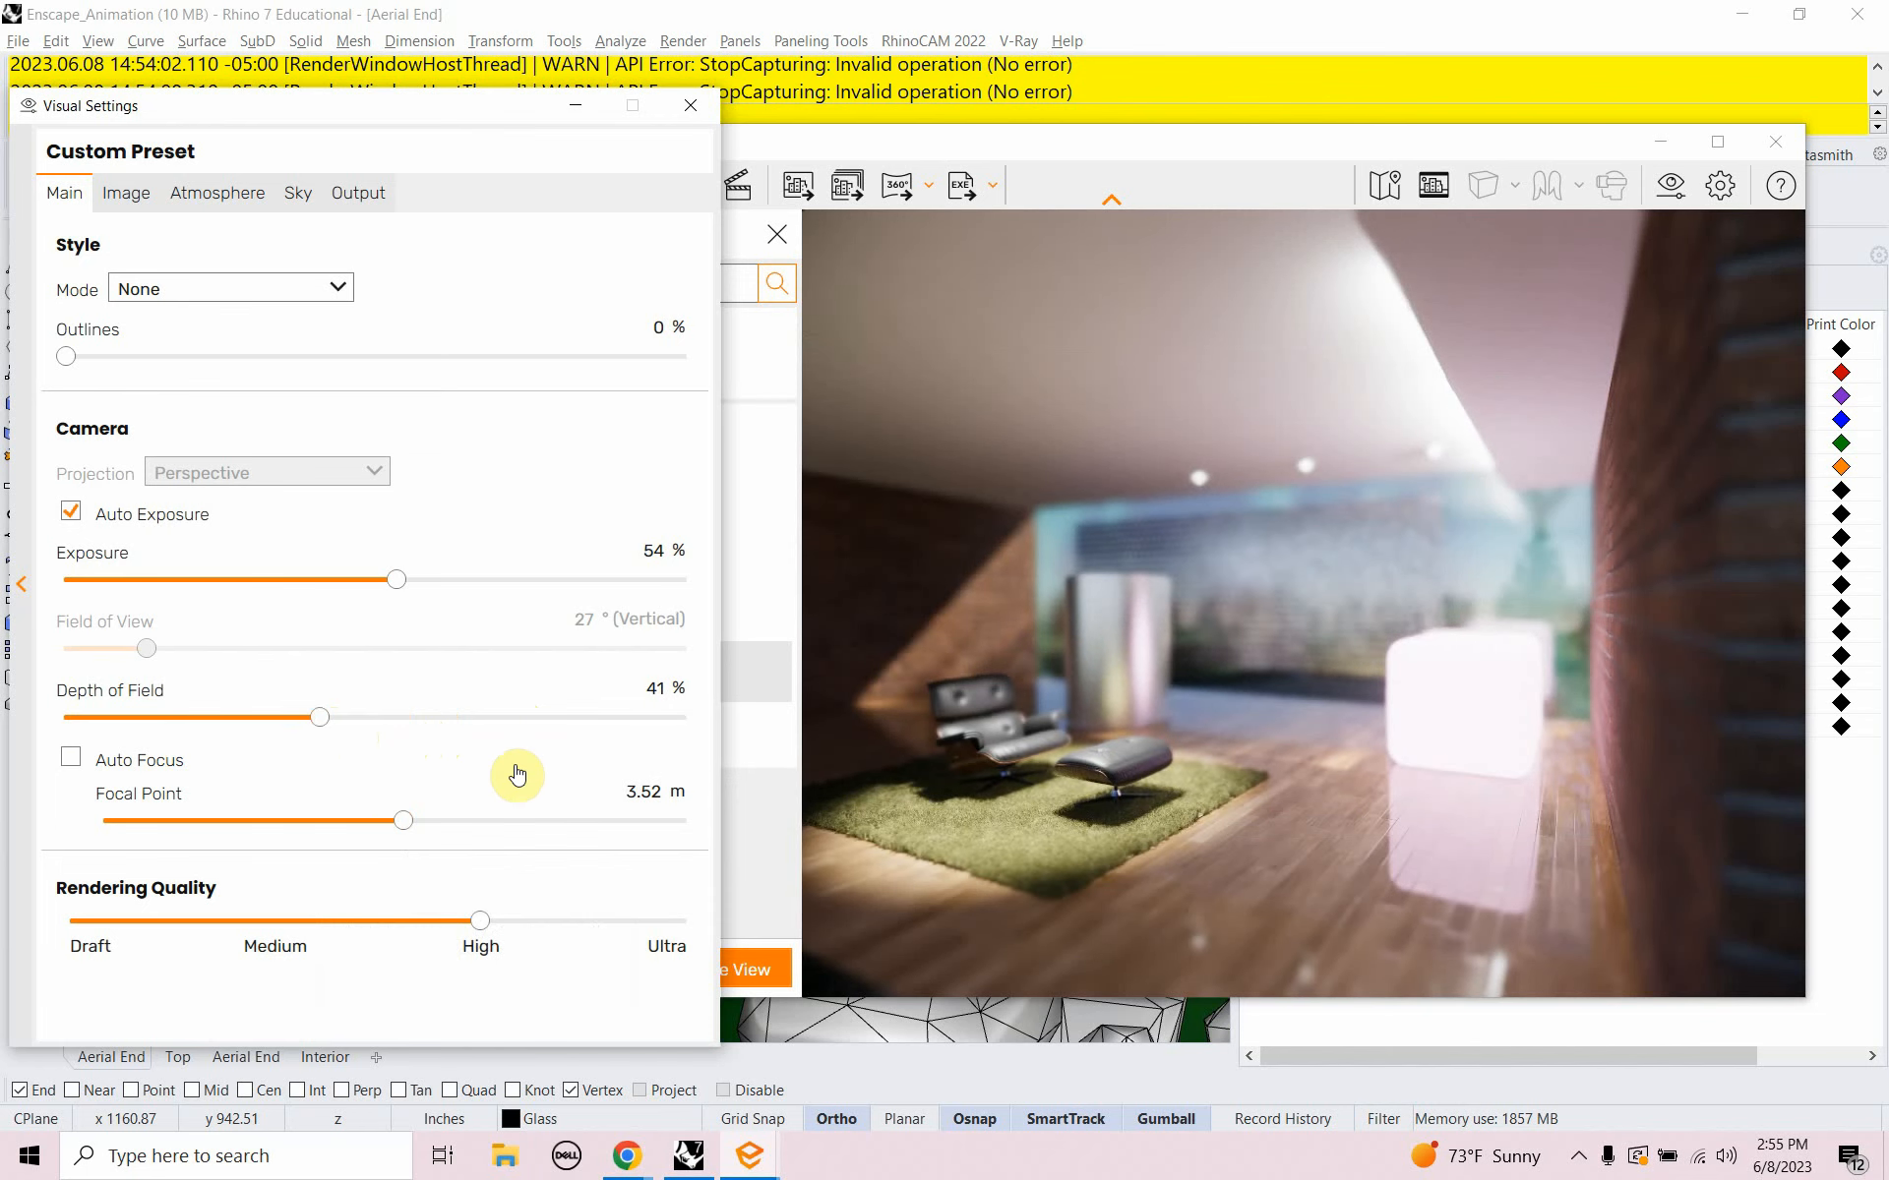
click(691, 105)
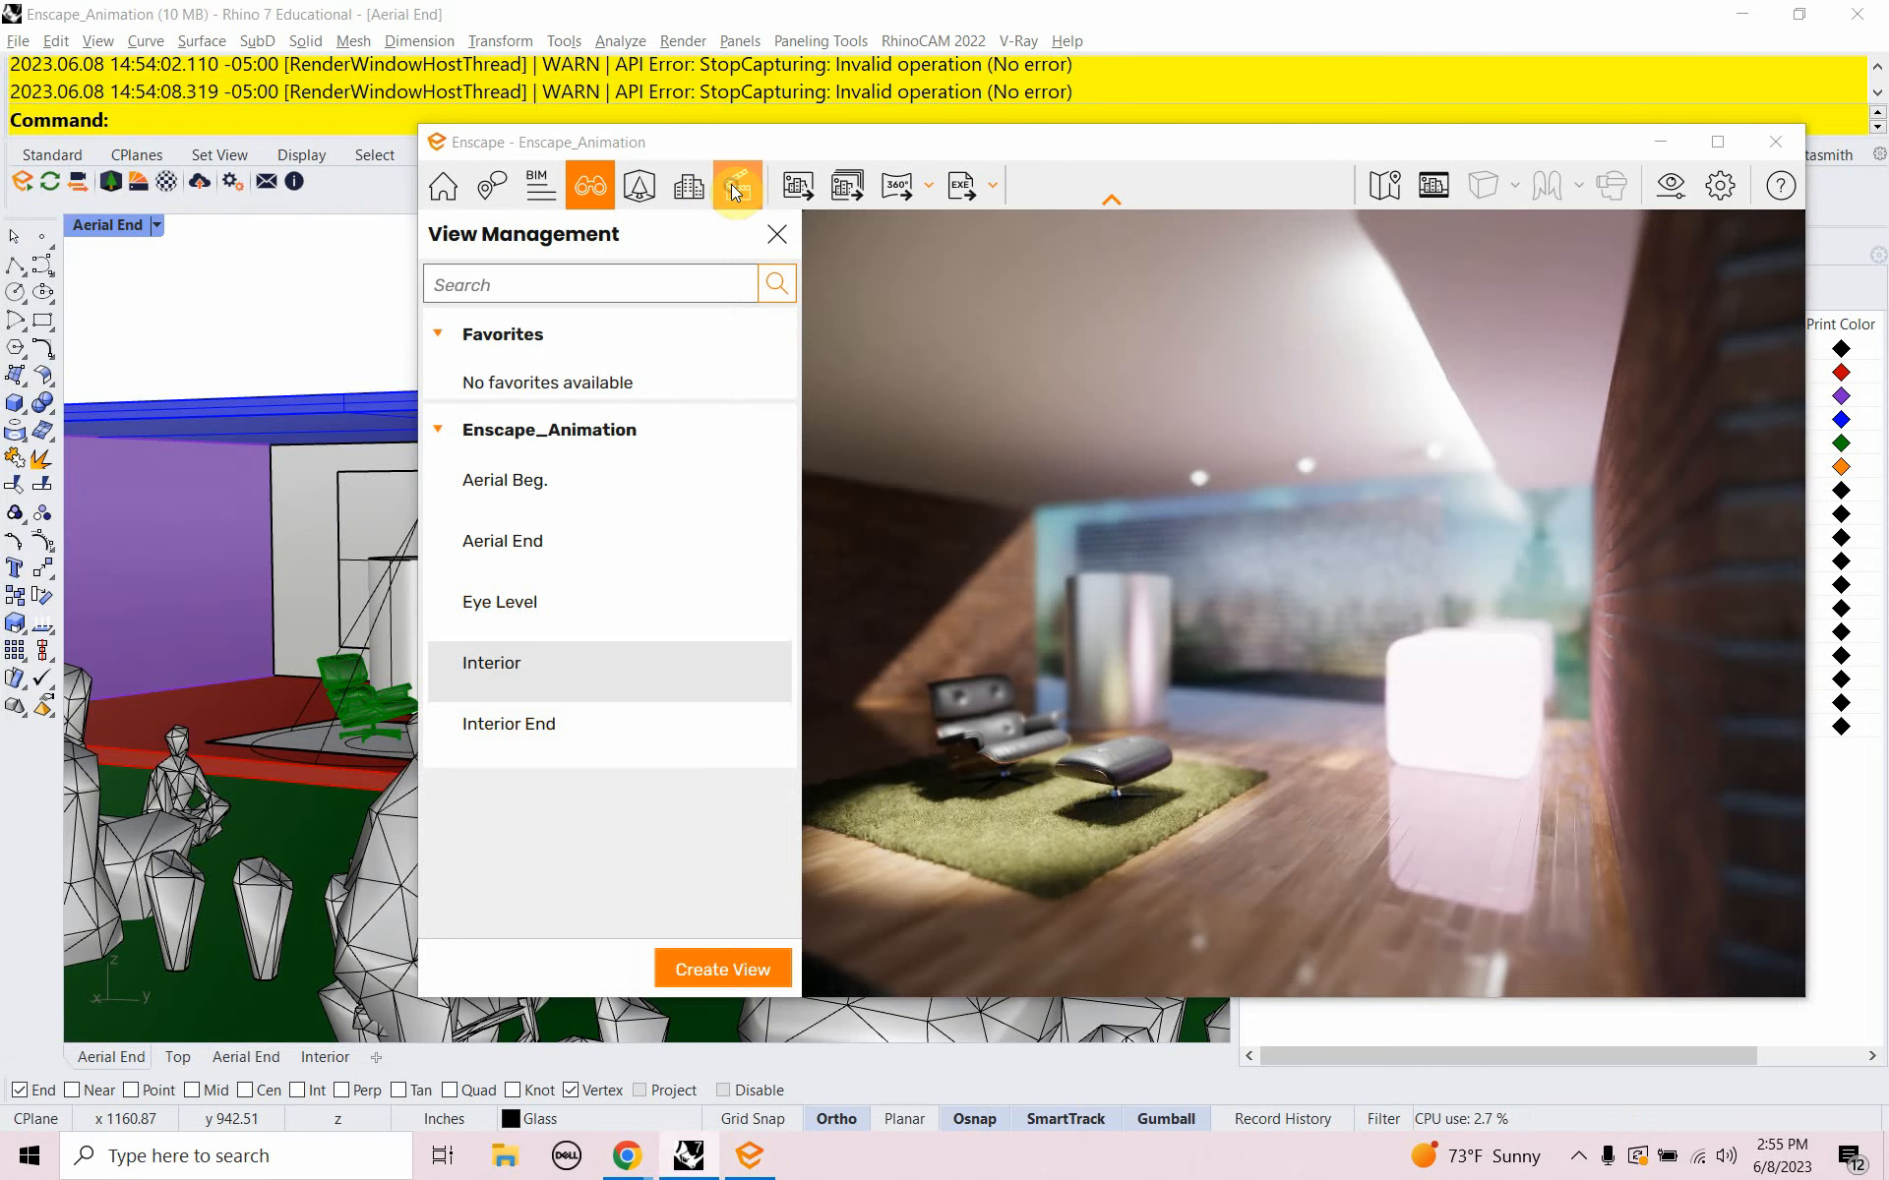
Return to the video editor and play the loaded pan path with the depth of field effect
click(732, 185)
click(453, 831)
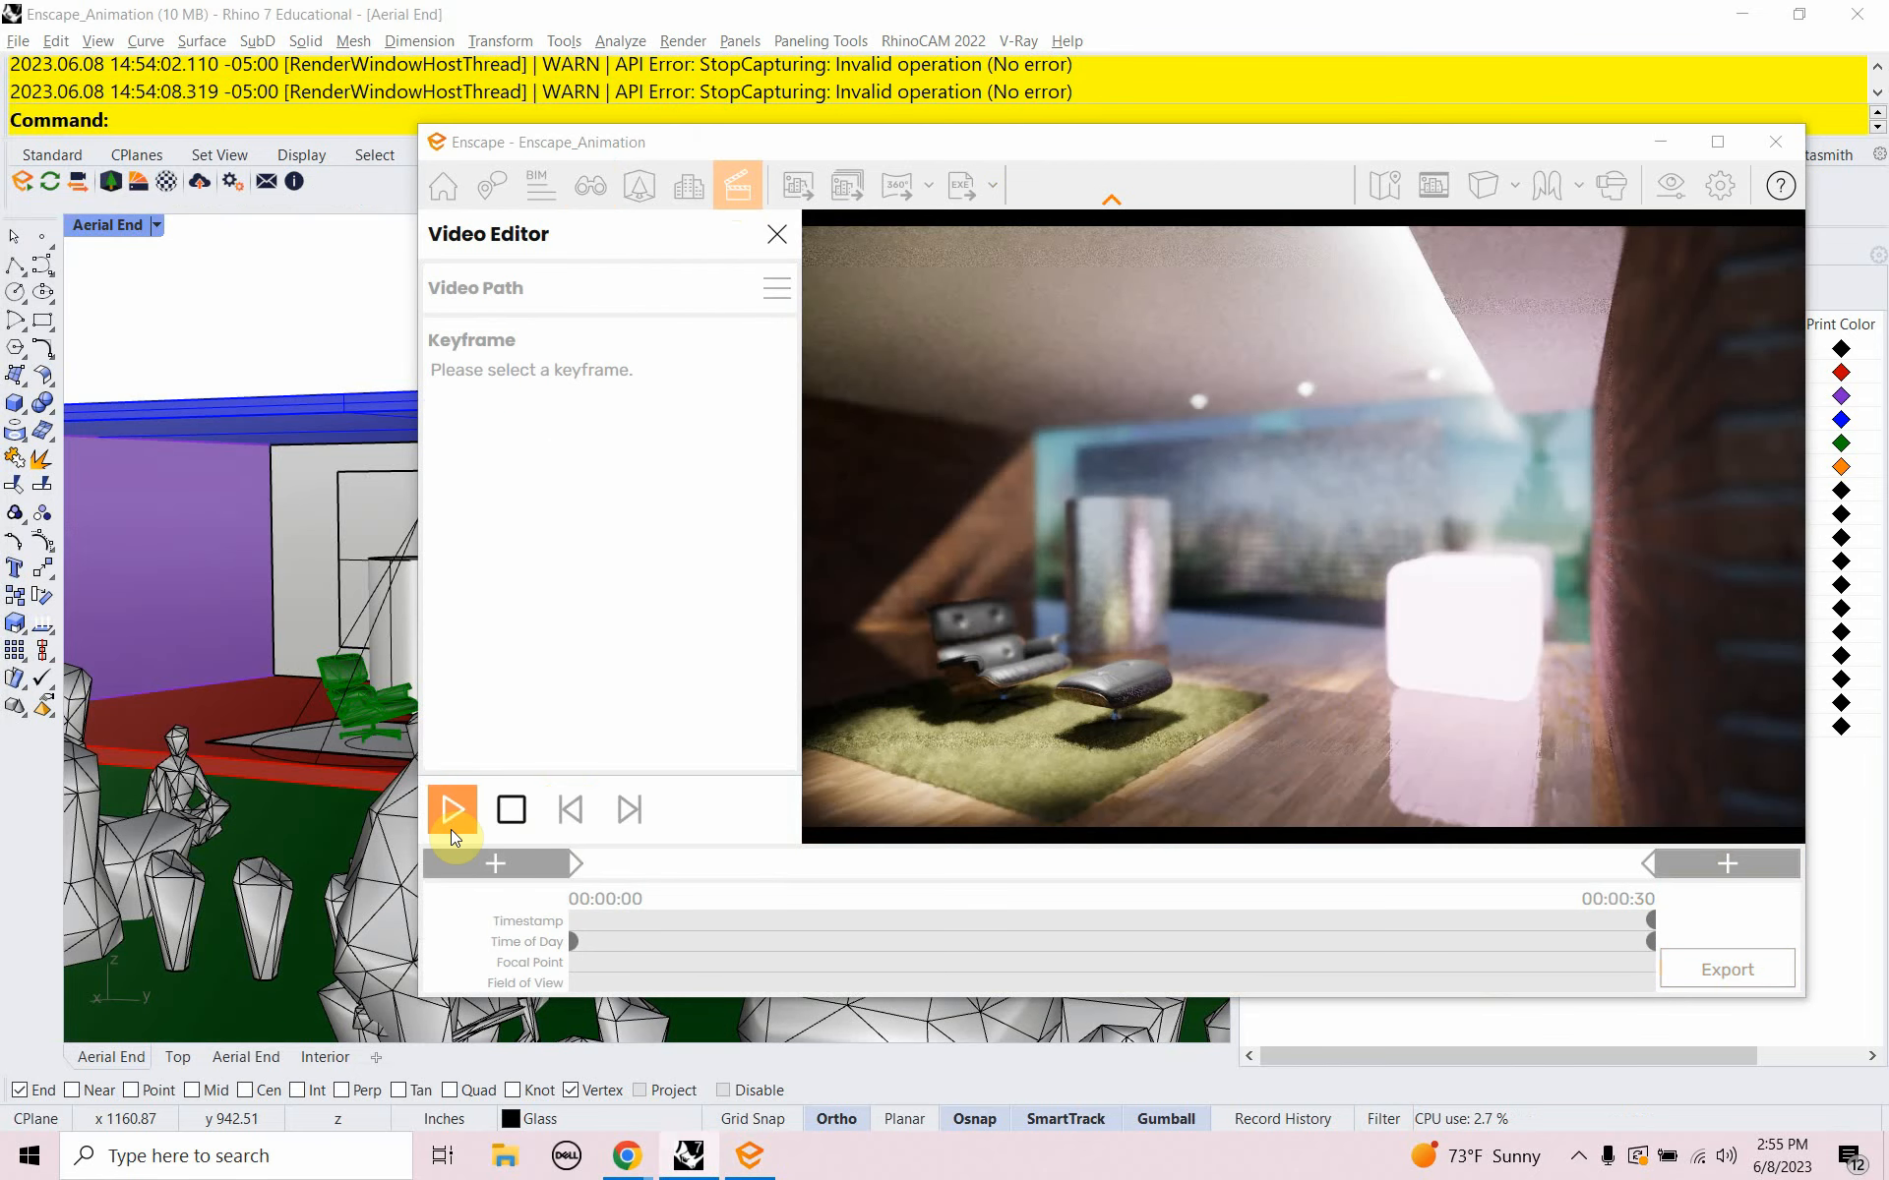